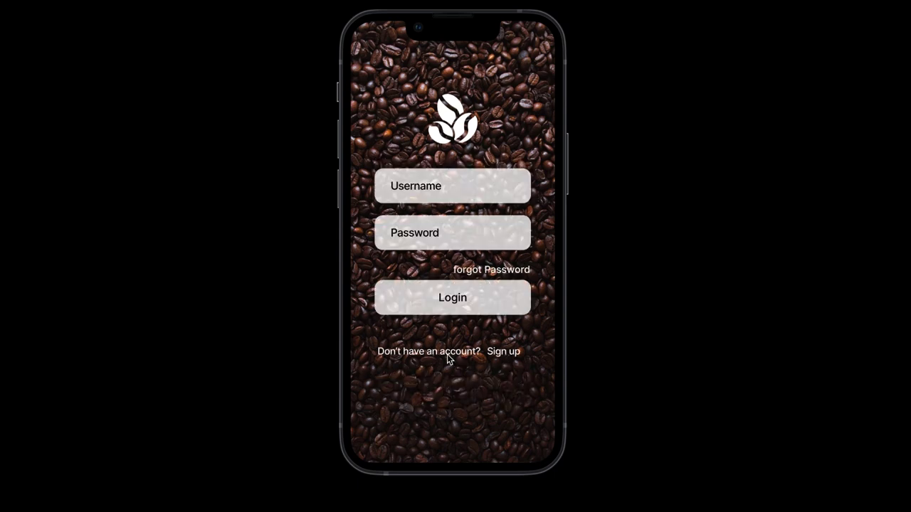
- Preview the sign-up screen, return to login, log in, and scroll through the home screen
{"action": "left_click", "coordinate": [502, 351]}
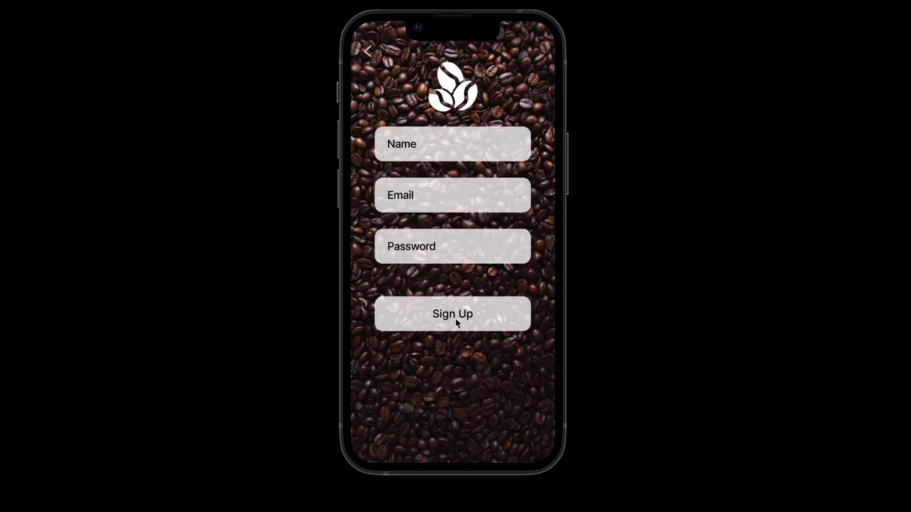
{"action": "left_click", "coordinate": [367, 52]}
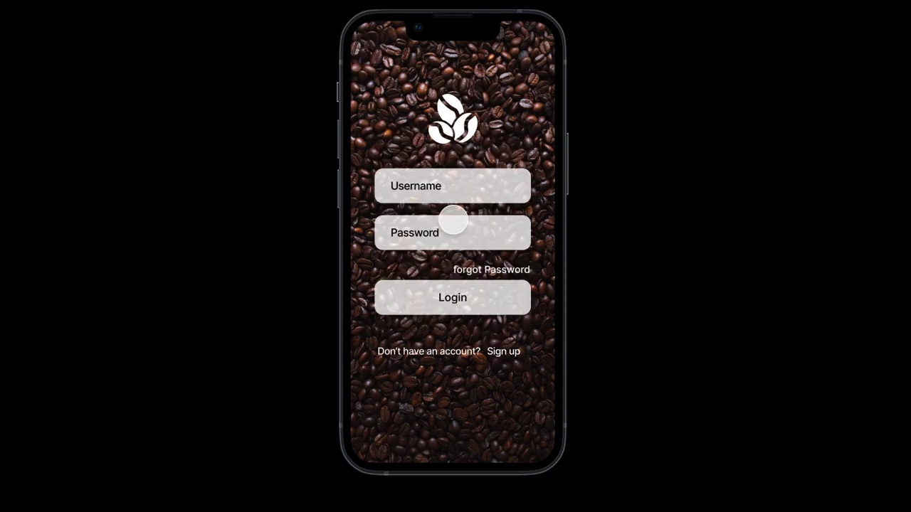
{"action": "left_click", "coordinate": [465, 299]}
{"action": "scroll", "coordinate": [467, 300], "scroll_direction": "down", "scroll_amount": 3}
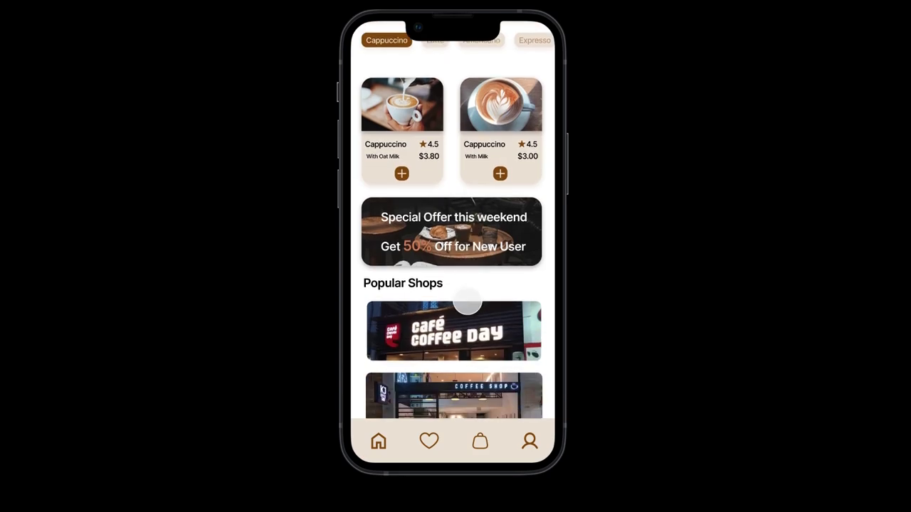
{"action": "scroll", "coordinate": [467, 301], "scroll_direction": "down", "scroll_amount": 2}
{"action": "scroll", "coordinate": [467, 300], "scroll_direction": "up", "scroll_amount": 5}
{"action": "scroll", "coordinate": [465, 145], "scroll_direction": "right", "scroll_amount": 2}
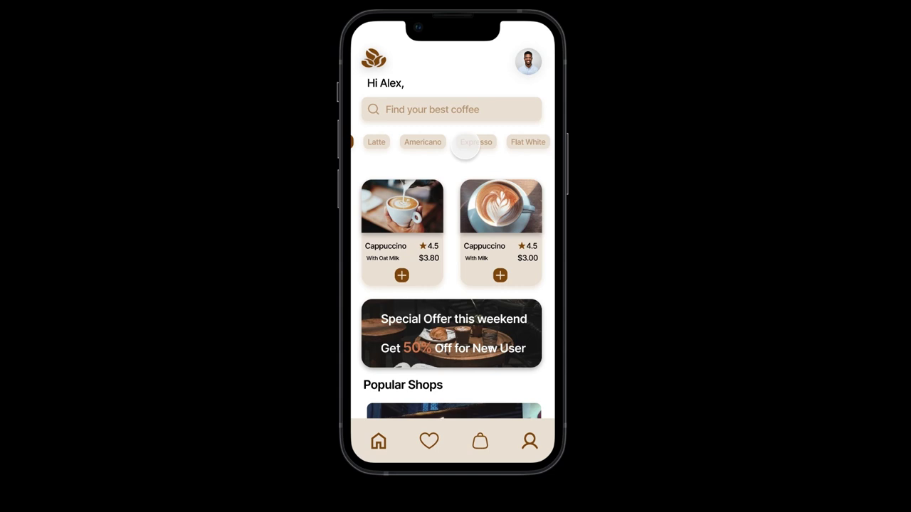
{"action": "scroll", "coordinate": [464, 145], "scroll_direction": "left", "scroll_amount": 2}
{"action": "scroll", "coordinate": [457, 261], "scroll_direction": "down", "scroll_amount": 3}
{"action": "scroll", "coordinate": [458, 260], "scroll_direction": "up", "scroll_amount": 3}
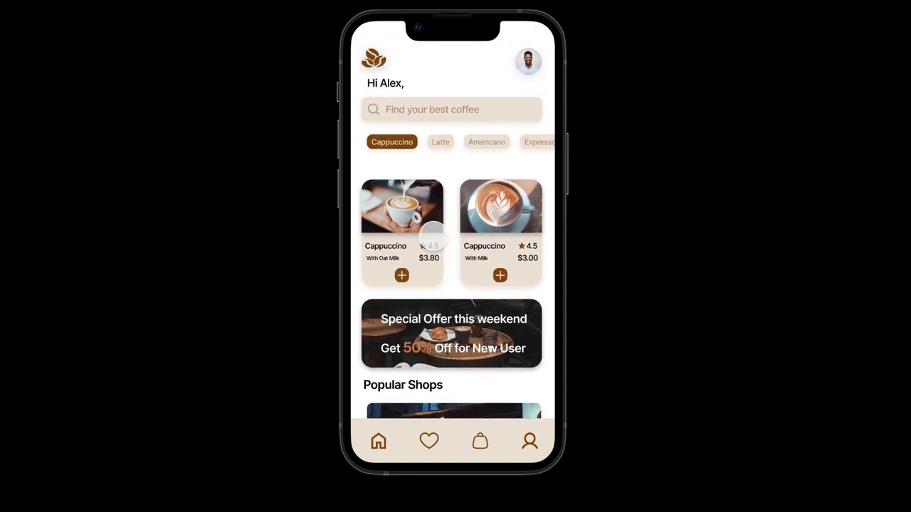
- Open the oat milk Cappuccino detail page, choose cup size S and raise the quantity twice
{"action": "left_click", "coordinate": [404, 212]}
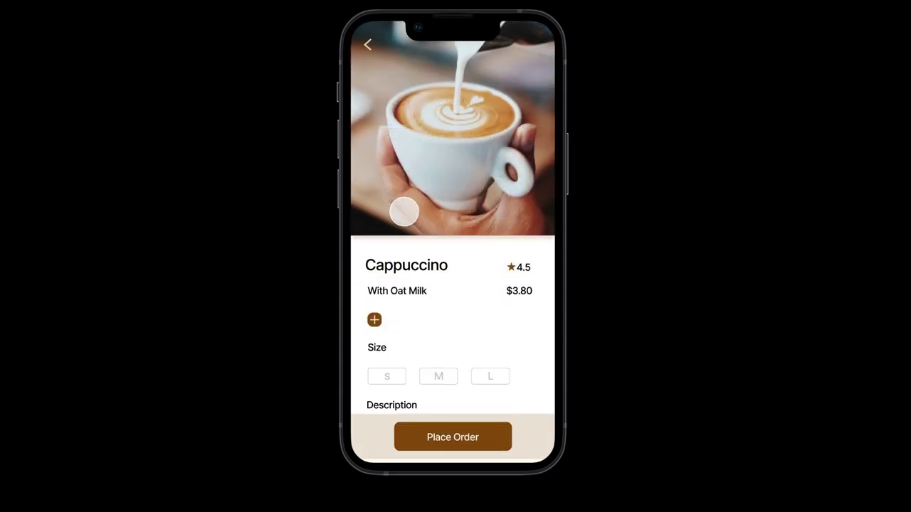
{"action": "scroll", "coordinate": [403, 212], "scroll_direction": "up", "scroll_amount": 2}
{"action": "scroll", "coordinate": [456, 241], "scroll_direction": "down", "scroll_amount": 1}
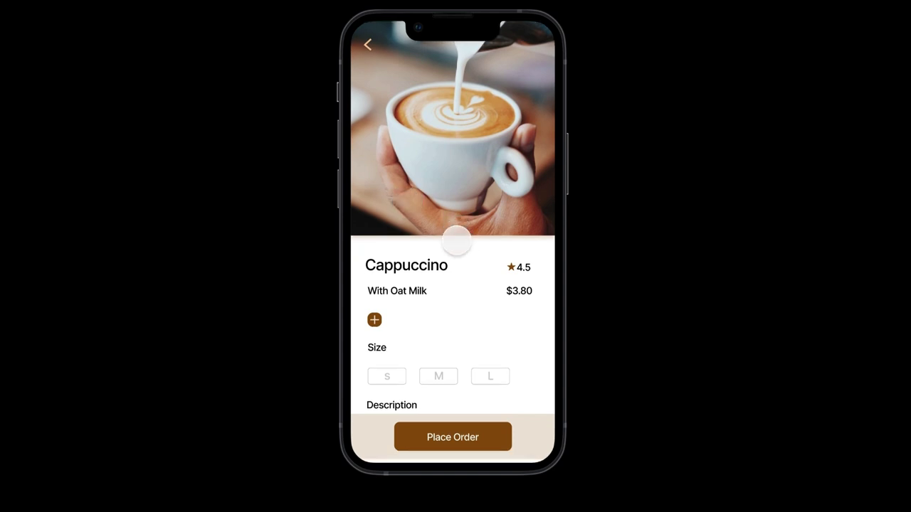
{"action": "left_click", "coordinate": [385, 380]}
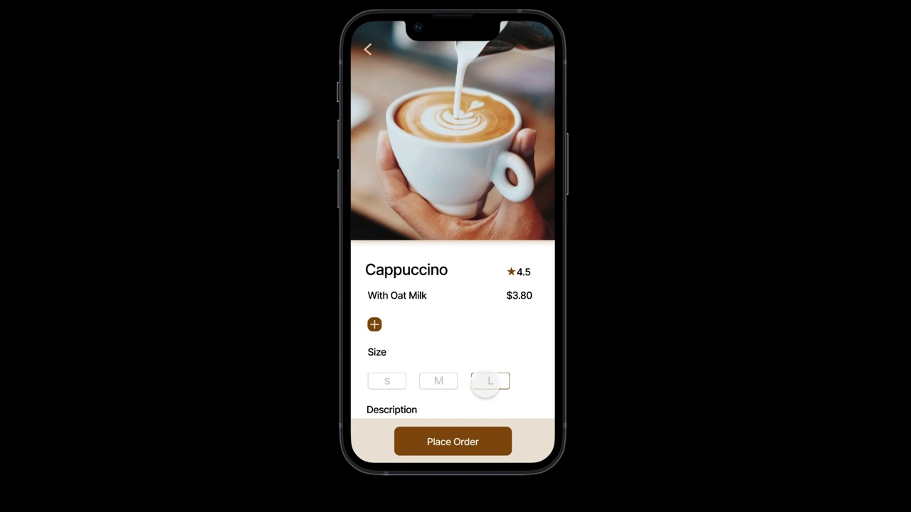
{"action": "left_click", "coordinate": [386, 381]}
{"action": "left_click", "coordinate": [399, 324]}
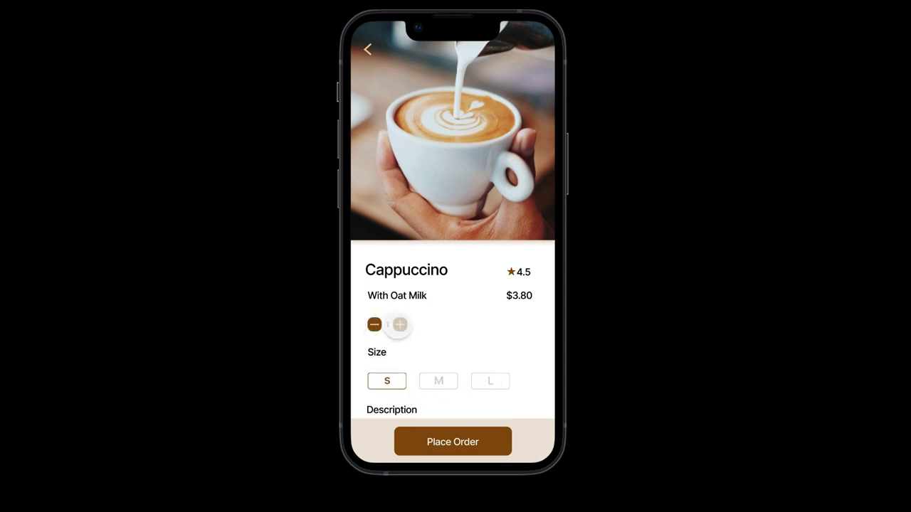
{"action": "left_click", "coordinate": [400, 324]}
- Review the order, back out and reopen Cappuccino, then proceed through payment with Pay Now
{"action": "left_click", "coordinate": [439, 438]}
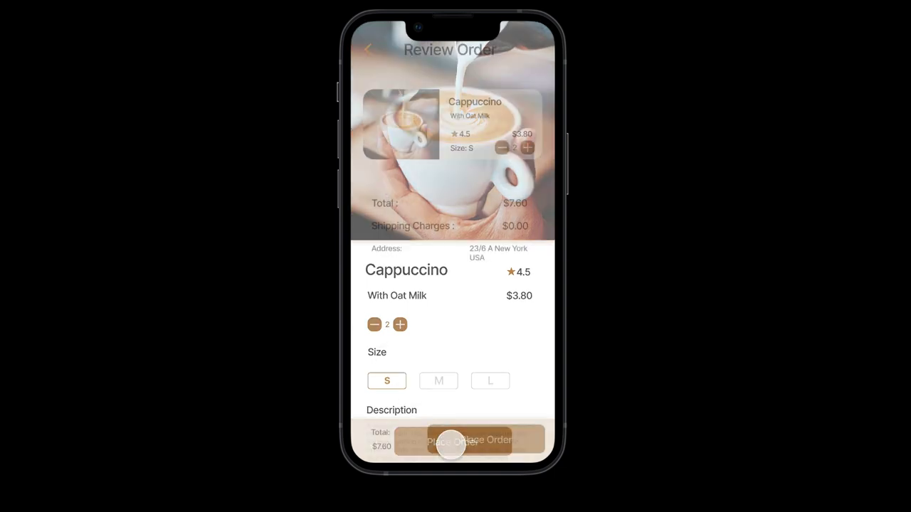
{"action": "left_click", "coordinate": [368, 54]}
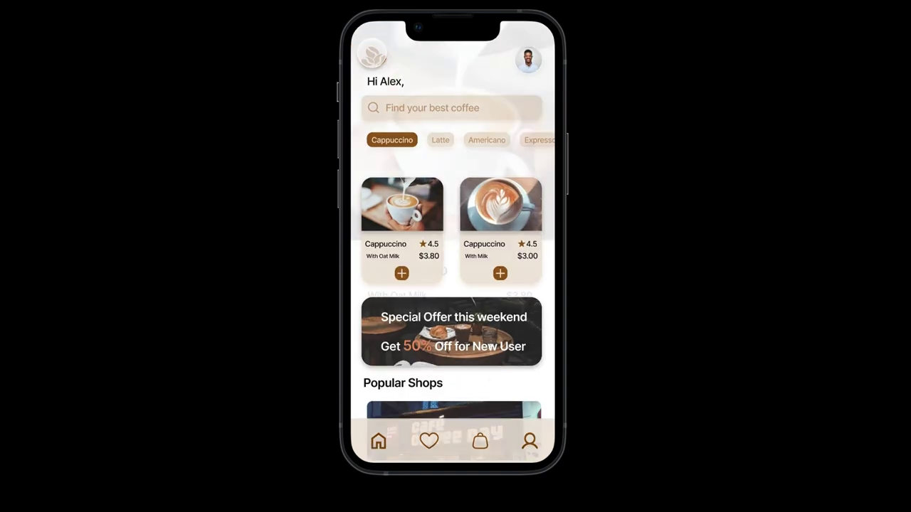
{"action": "left_click", "coordinate": [402, 213]}
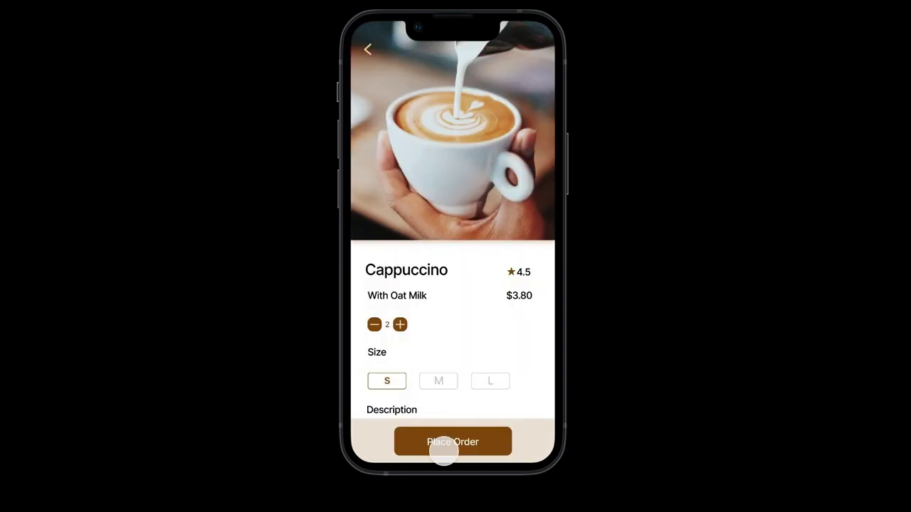
{"action": "left_click", "coordinate": [444, 447]}
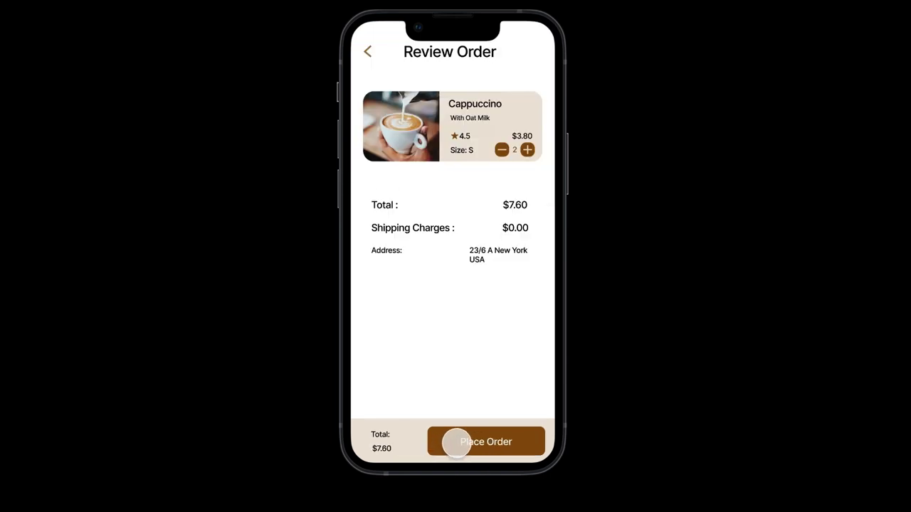
{"action": "left_click", "coordinate": [456, 443]}
{"action": "left_click", "coordinate": [469, 442]}
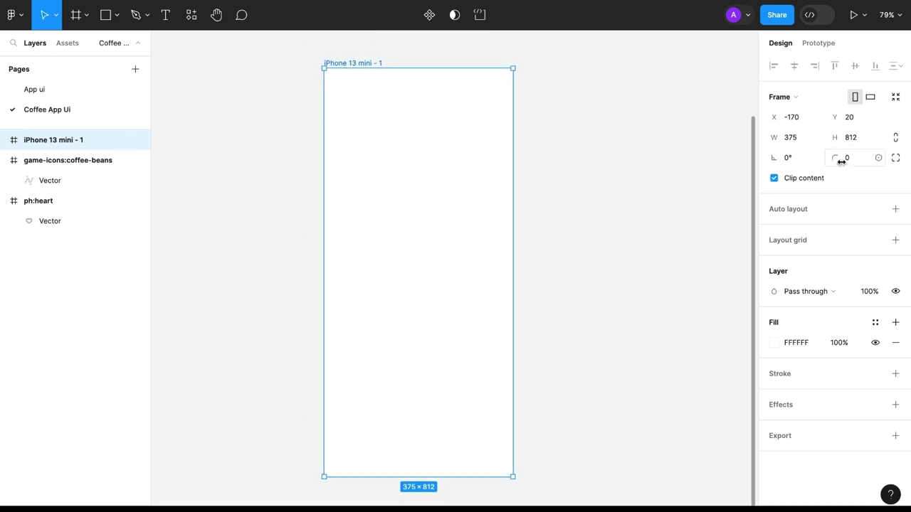
- Round the frame corners to 20 and add the headline 'Find the best coffee for you'
{"action": "left_click", "coordinate": [848, 158]}
{"action": "type", "text": "20"}
{"action": "type", "text": "t"}
{"action": "left_click", "coordinate": [363, 221]}
{"action": "type", "text": "Find the best coffee for you"}
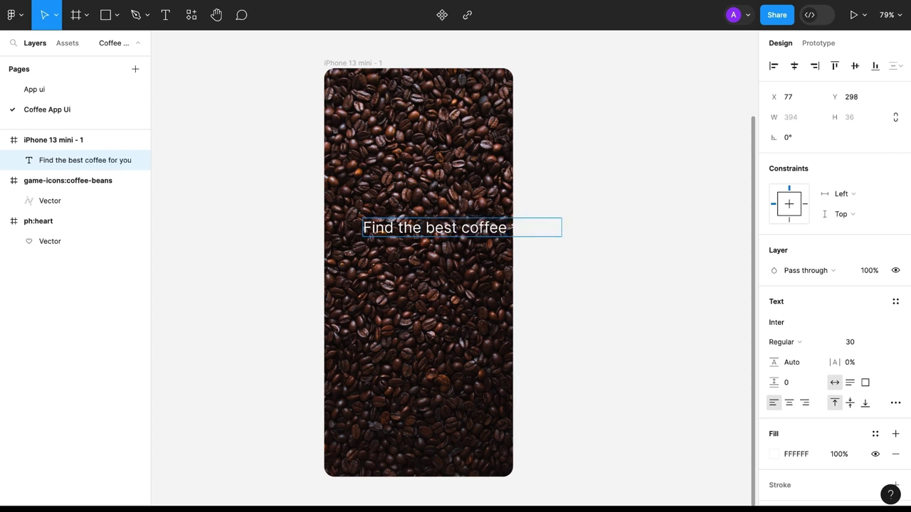
{"action": "key", "text": "Escape"}
{"action": "left_click_drag", "start_coordinate": [562, 227], "coordinate": [490, 232]}
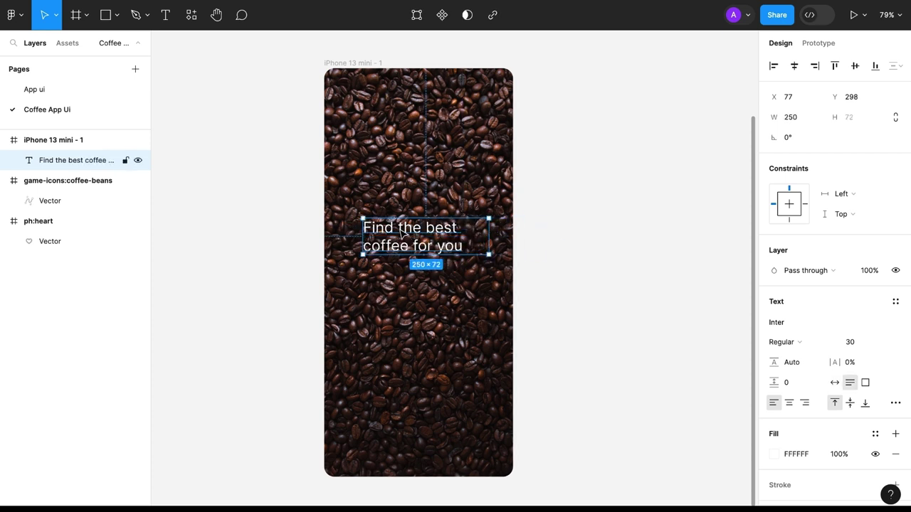
{"action": "left_click_drag", "start_coordinate": [401, 234], "coordinate": [394, 205]}
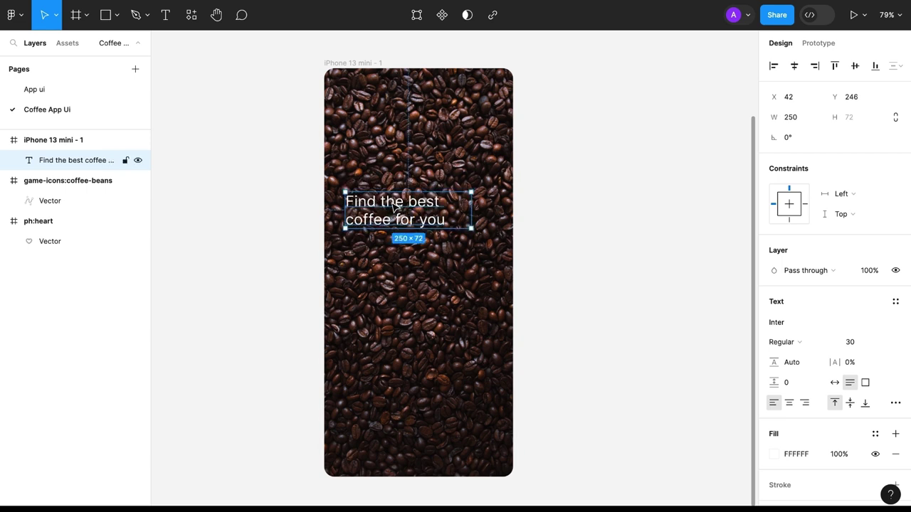
- Make the headline Semi Bold and center-aligned, with its text box 311 wide
{"action": "left_click", "coordinate": [403, 315]}
{"action": "left_click", "coordinate": [395, 219]}
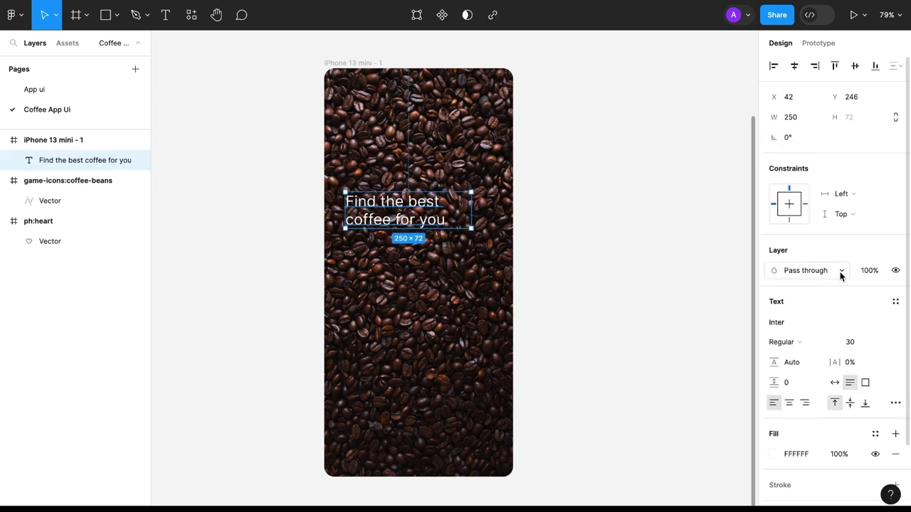
{"action": "left_click", "coordinate": [783, 342]}
{"action": "left_click", "coordinate": [797, 371]}
{"action": "left_click_drag", "start_coordinate": [476, 211], "coordinate": [490, 210]}
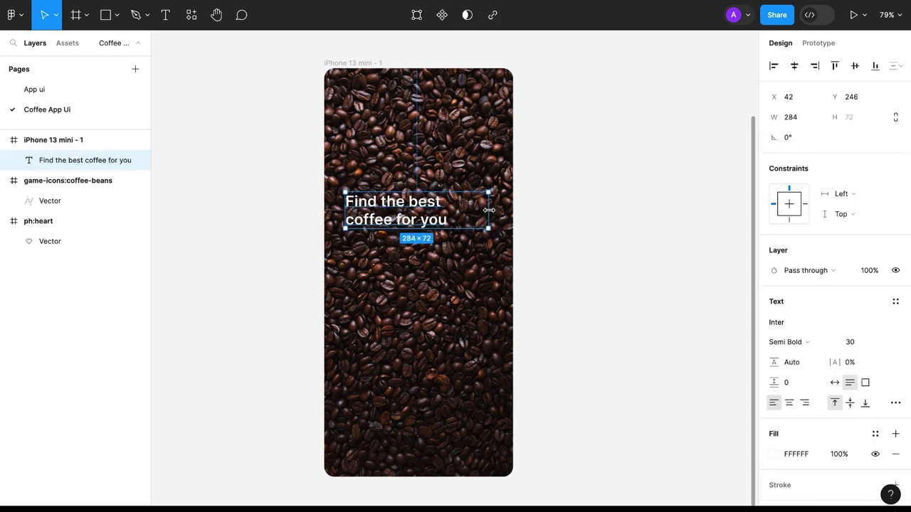
{"action": "left_click", "coordinate": [382, 297]}
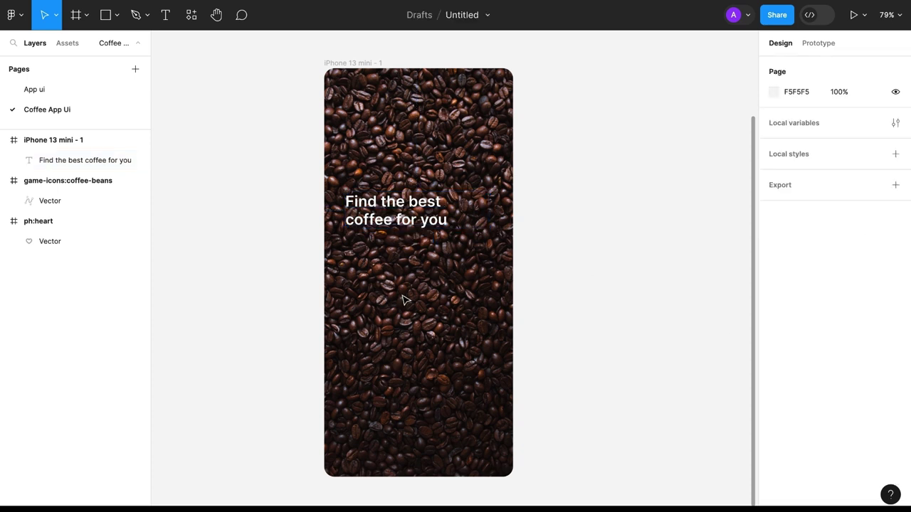
{"action": "left_click", "coordinate": [399, 214]}
{"action": "left_click", "coordinate": [788, 403]}
{"action": "left_click_drag", "start_coordinate": [488, 211], "coordinate": [497, 211]}
{"action": "left_click", "coordinate": [420, 315]}
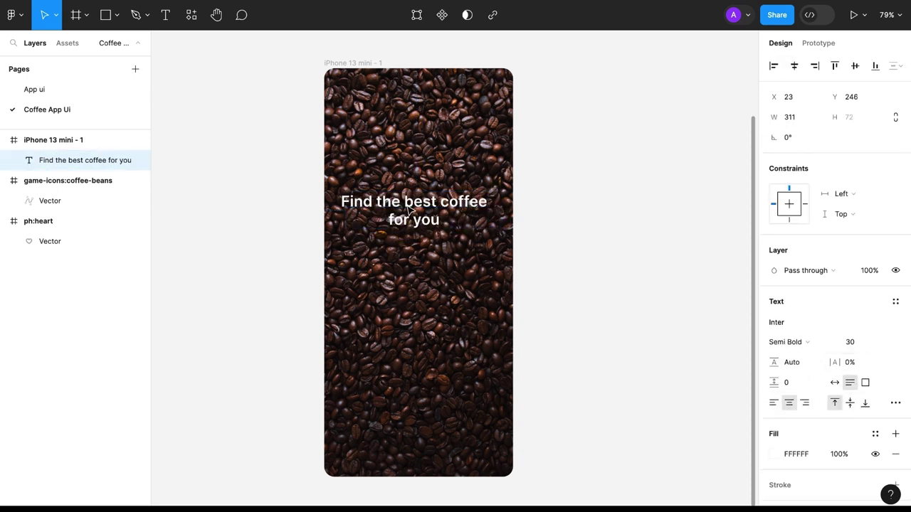
{"action": "left_click", "coordinate": [418, 214]}
{"action": "left_click", "coordinate": [420, 315]}
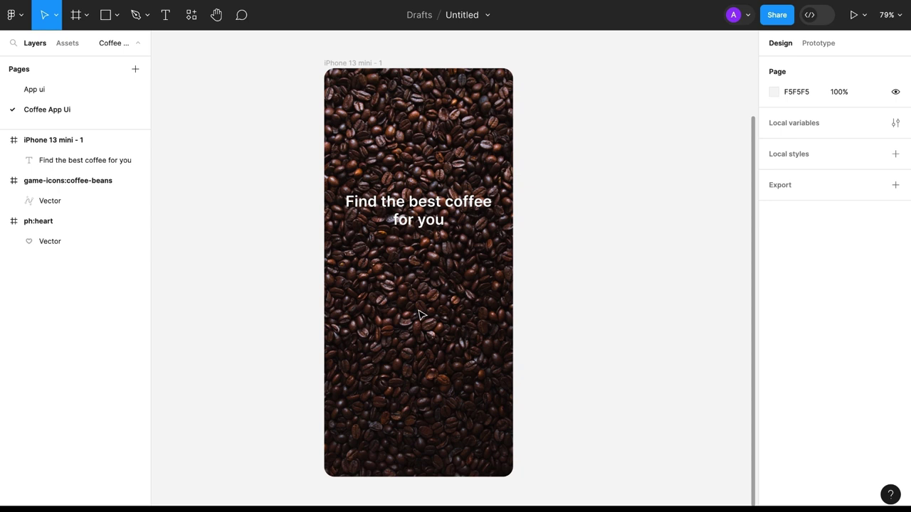
- Draw a rectangle near the frame bottom with a 15 corner radius and white fill
{"action": "key", "text": "r"}
{"action": "mouse_move", "coordinate": [355, 380]}
{"action": "left_mouse_down"}
{"action": "mouse_move", "coordinate": [370, 406]}
{"action": "mouse_move", "coordinate": [491, 415]}
{"action": "left_mouse_up"}
{"action": "mouse_move", "coordinate": [435, 398]}
{"action": "left_mouse_down"}
{"action": "mouse_move", "coordinate": [433, 420]}
{"action": "mouse_move", "coordinate": [432, 406]}
{"action": "mouse_move", "coordinate": [496, 402]}
{"action": "left_mouse_up"}
{"action": "left_click_drag", "start_coordinate": [436, 413], "coordinate": [430, 413]}
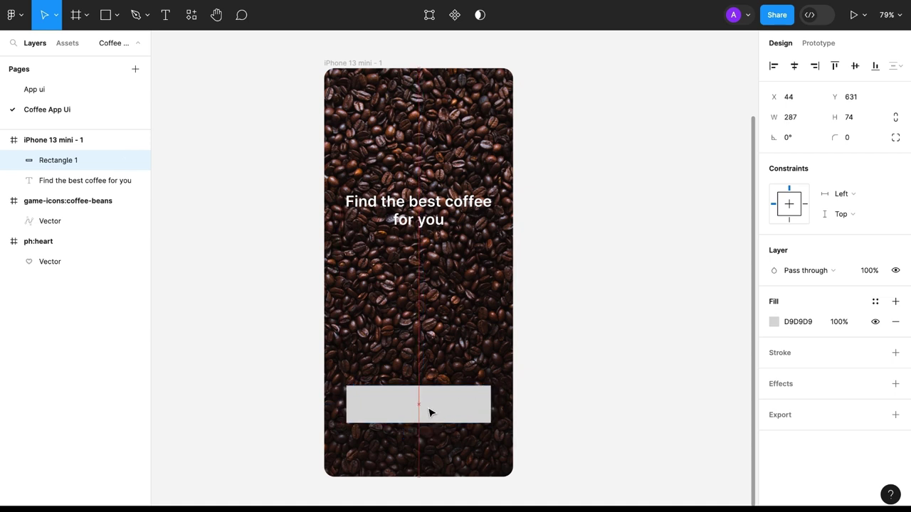
{"action": "type", "text": "15"}
{"action": "key", "text": "Return"}
{"action": "left_click_drag", "start_coordinate": [445, 425], "coordinate": [432, 419]}
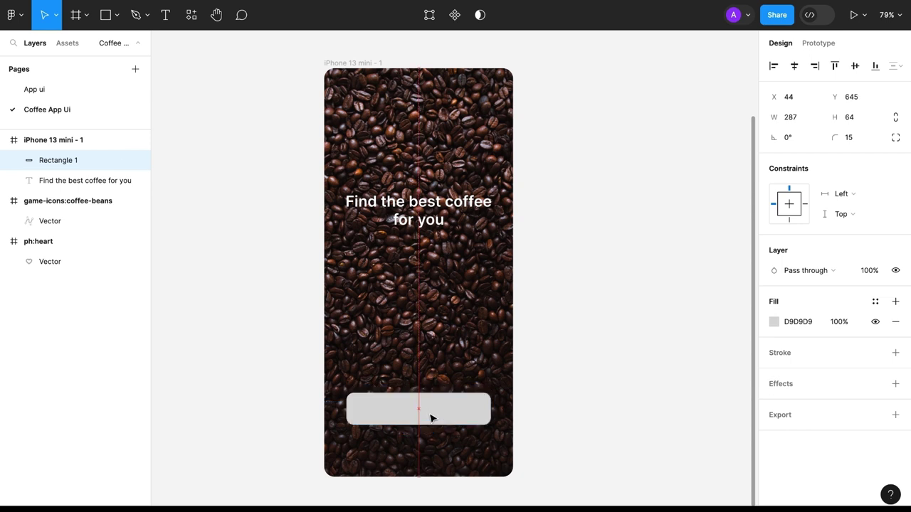
{"action": "left_click", "coordinate": [775, 325]}
{"action": "left_click", "coordinate": [644, 440]}
- Center 'Get Started' text on the rectangle and frame both as 'get started button'
{"action": "key", "text": "t"}
{"action": "left_click", "coordinate": [380, 409]}
{"action": "type", "text": "G"}
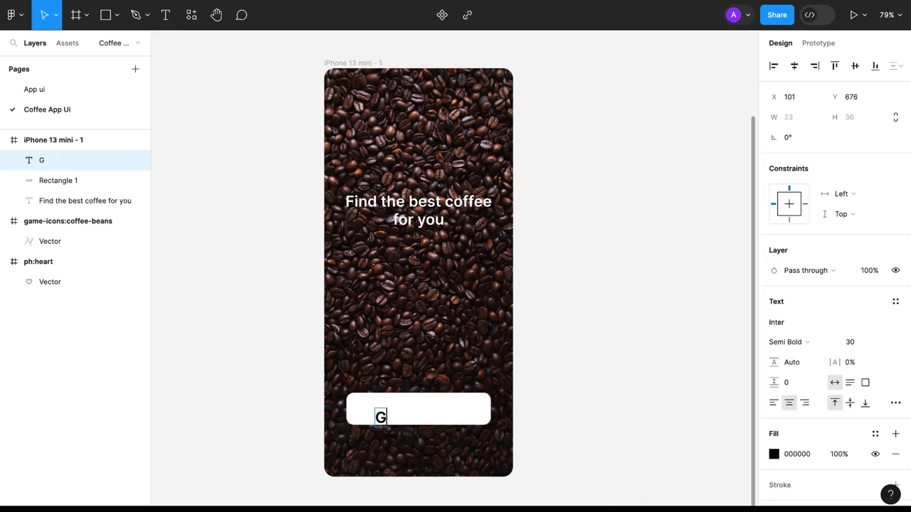
{"action": "type", "text": "et Started"}
{"action": "key", "text": "Escape"}
{"action": "left_click_drag", "start_coordinate": [391, 424], "coordinate": [429, 416]}
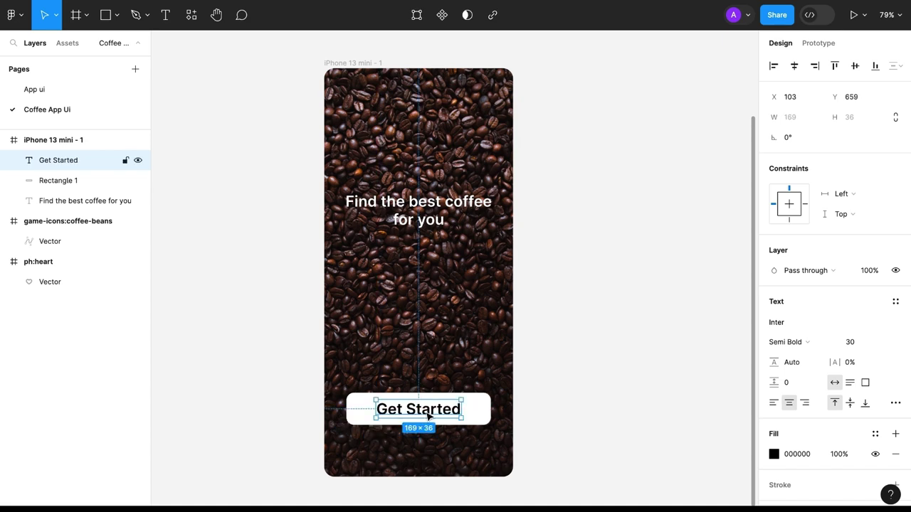
{"action": "left_click", "coordinate": [484, 419], "text": "shift"}
{"action": "right_click", "coordinate": [415, 413]}
{"action": "left_click", "coordinate": [445, 297]}
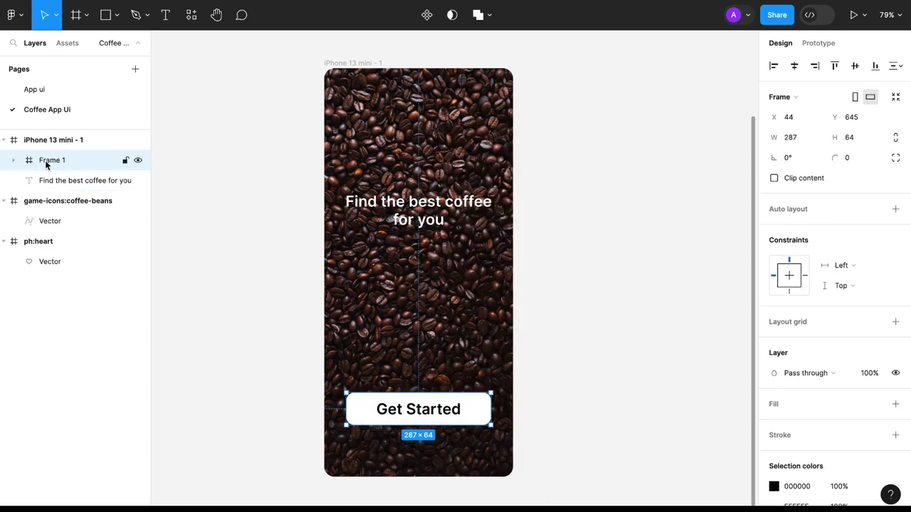
{"action": "double_click", "coordinate": [49, 160]}
{"action": "type", "text": "get started"}
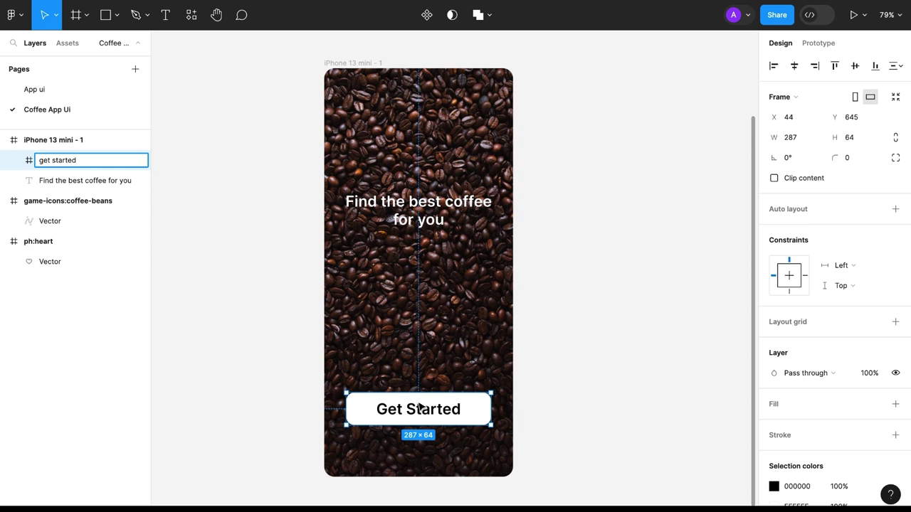
{"action": "type", "text": " button"}
{"action": "key", "text": "Return"}
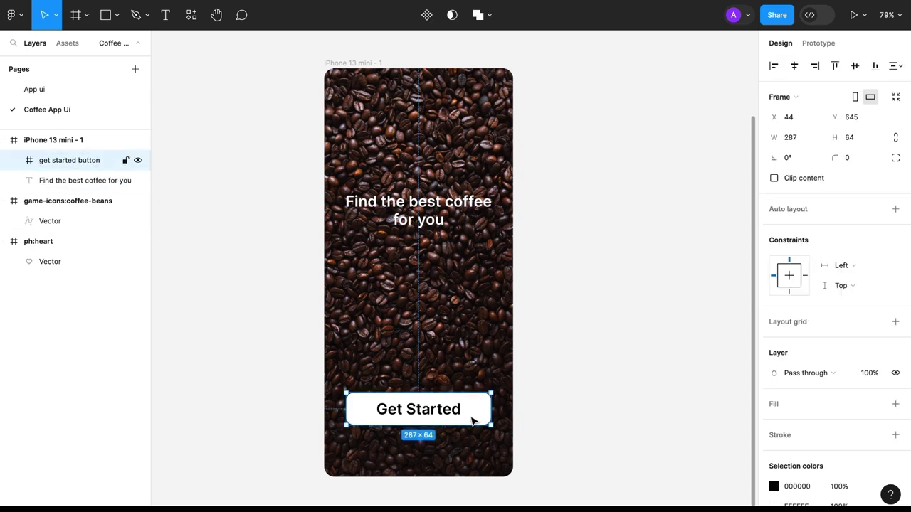
- Give the button a drop shadow with blur 40
{"action": "scroll", "coordinate": [854, 427], "scroll_direction": "down", "scroll_amount": 3}
{"action": "left_click", "coordinate": [895, 436]}
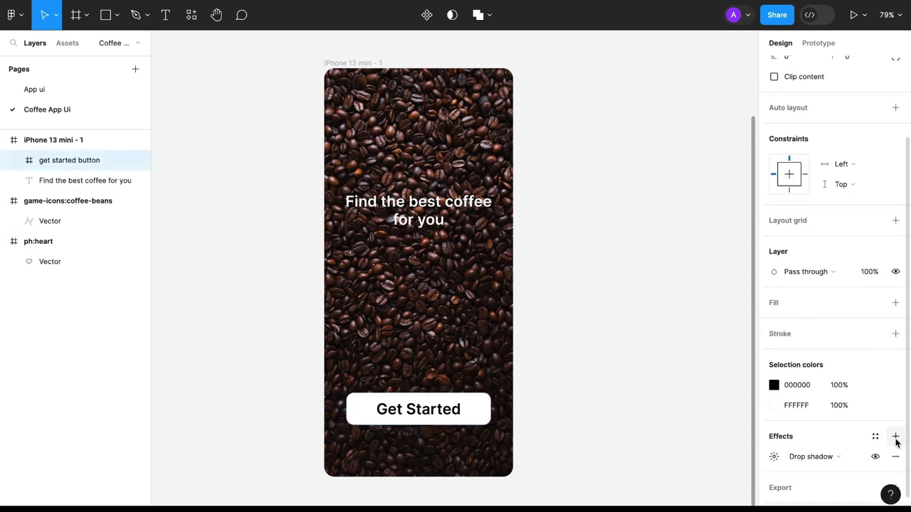
{"action": "left_click", "coordinate": [774, 456]}
{"action": "left_click", "coordinate": [709, 418]}
{"action": "type", "text": "40"}
{"action": "left_click", "coordinate": [569, 444]}
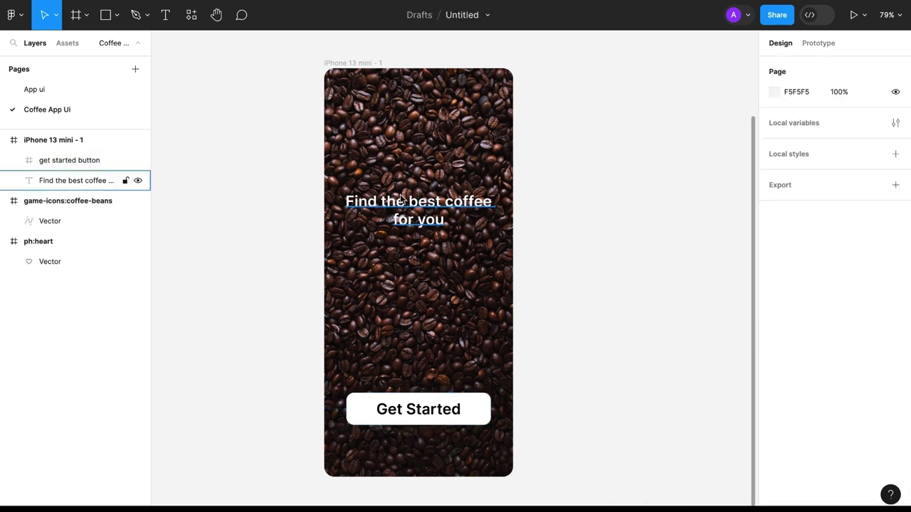
- Move the coffee-beans icon into the frame above the heading and make it white (FFFFFF)
{"action": "scroll", "coordinate": [399, 202], "scroll_direction": "down", "scroll_amount": 3}
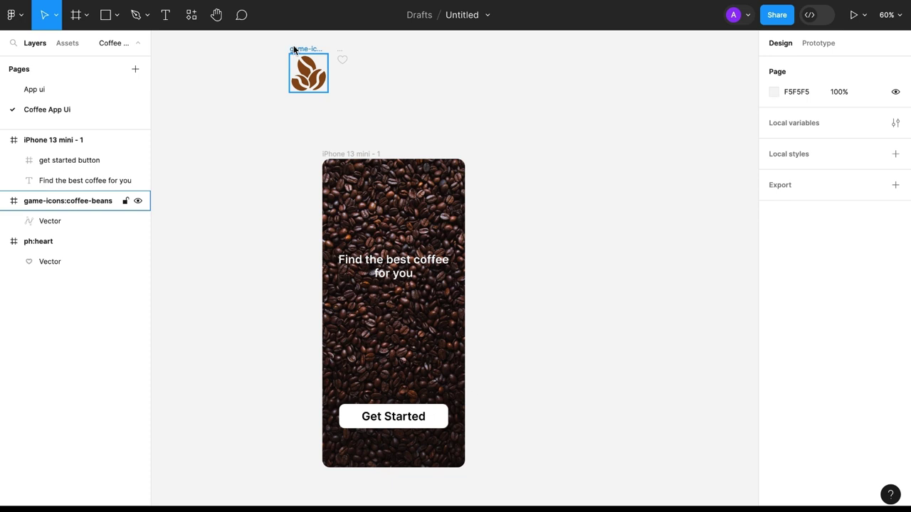
{"action": "mouse_move", "coordinate": [309, 74]}
{"action": "left_mouse_down"}
{"action": "mouse_move", "coordinate": [384, 215]}
{"action": "mouse_move", "coordinate": [381, 286]}
{"action": "mouse_move", "coordinate": [380, 200]}
{"action": "left_mouse_up"}
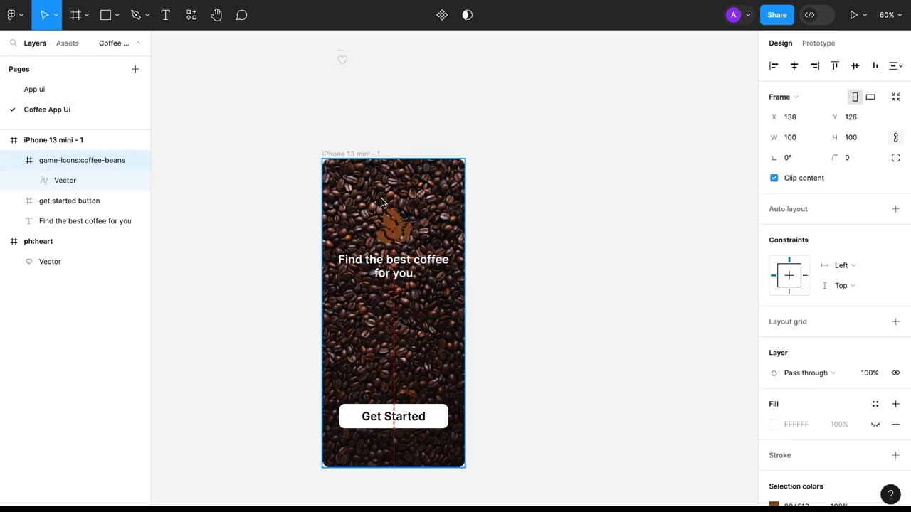
{"action": "scroll", "coordinate": [354, 159], "scroll_direction": "up", "scroll_amount": 3}
{"action": "scroll", "coordinate": [355, 159], "scroll_direction": "up", "scroll_amount": 5}
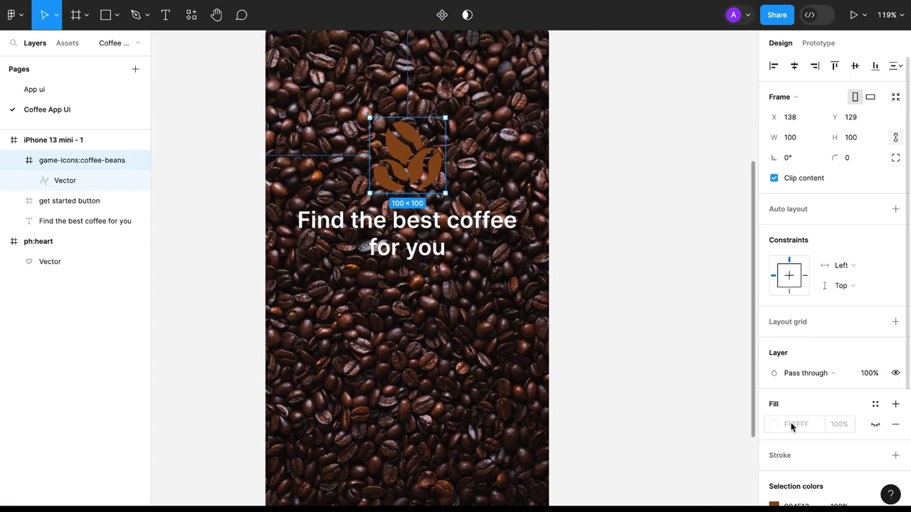
{"action": "scroll", "coordinate": [793, 346], "scroll_direction": "down", "scroll_amount": 3}
{"action": "scroll", "coordinate": [792, 345], "scroll_direction": "down", "scroll_amount": 1}
{"action": "left_click", "coordinate": [774, 337]}
{"action": "left_click", "coordinate": [657, 439]}
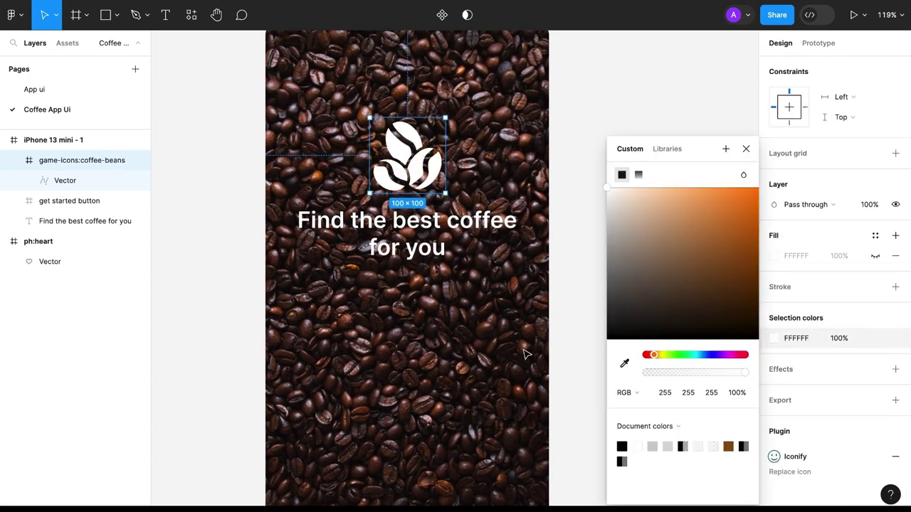
{"action": "left_click", "coordinate": [589, 330]}
- Give the icon's inner vector a drop shadow with blur 2
{"action": "left_click", "coordinate": [407, 155]}
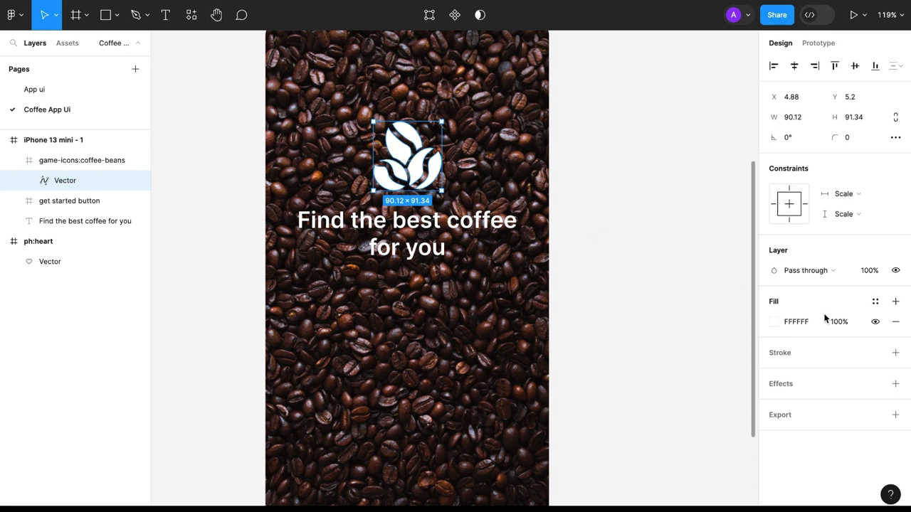
{"action": "left_click", "coordinate": [895, 384]}
{"action": "left_click", "coordinate": [773, 404]}
{"action": "left_click", "coordinate": [710, 435]}
{"action": "type", "text": "20"}
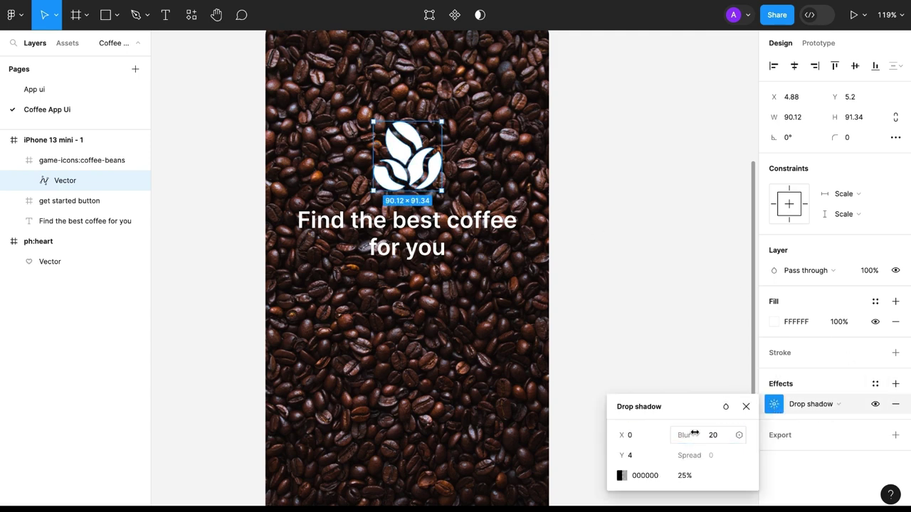
{"action": "left_click", "coordinate": [485, 324]}
{"action": "scroll", "coordinate": [429, 361], "scroll_direction": "down", "scroll_amount": 3}
{"action": "scroll", "coordinate": [430, 361], "scroll_direction": "down", "scroll_amount": 2}
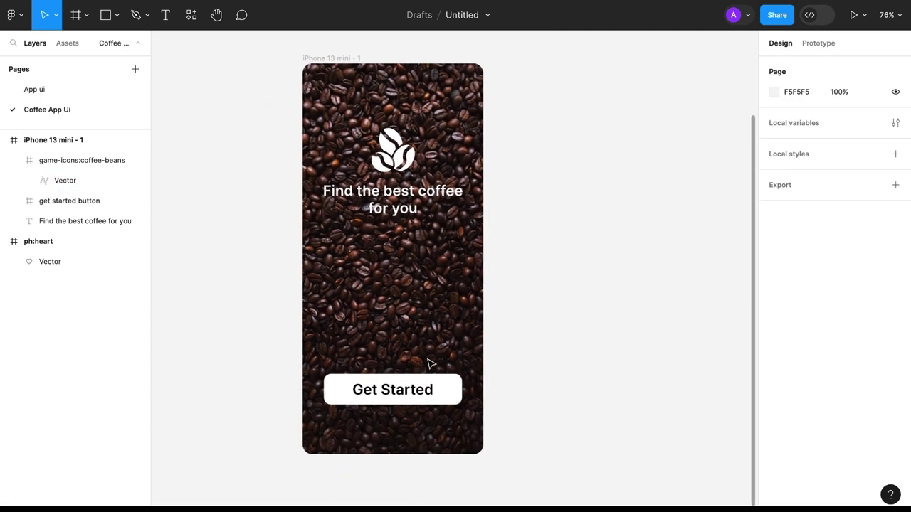
{"action": "left_click", "coordinate": [321, 63]}
- Duplicate the frame and set the first frame's Get Started label to size 24
{"action": "key", "text": "ctrl+d"}
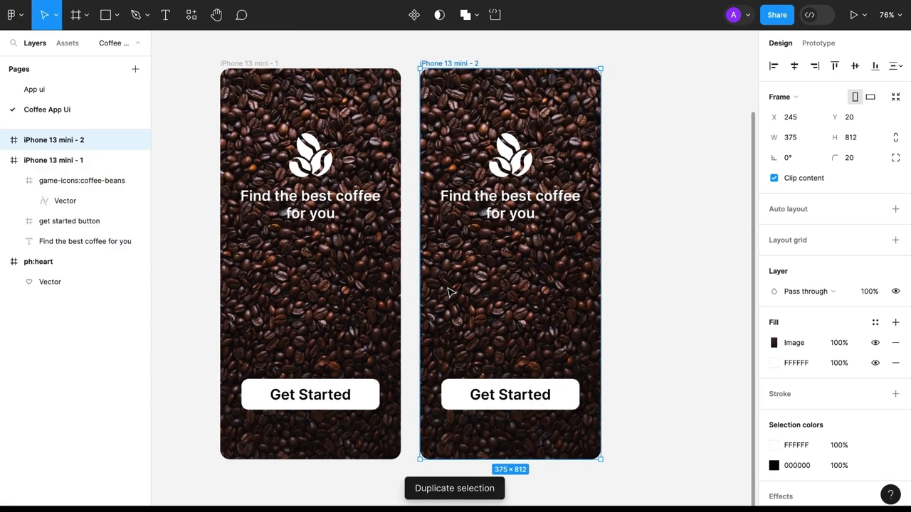
{"action": "left_click", "coordinate": [311, 394]}
{"action": "double_click", "coordinate": [310, 394]}
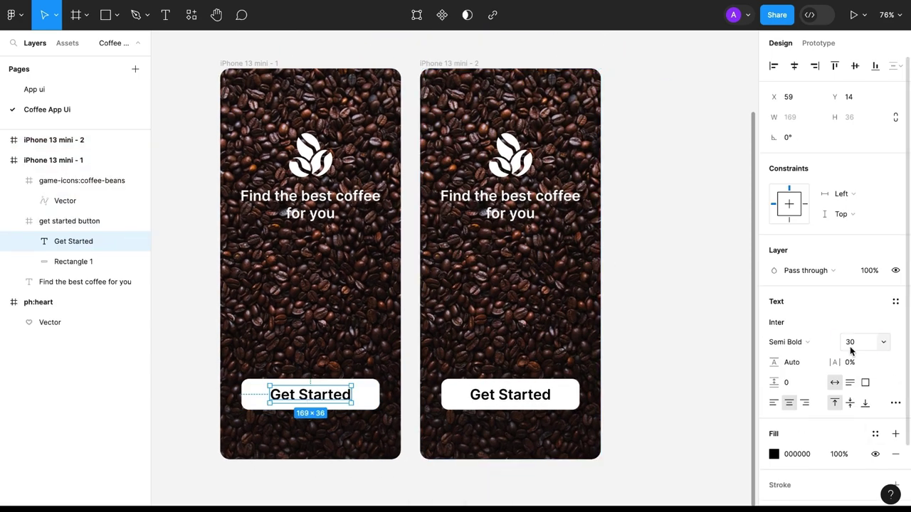
{"action": "left_click", "coordinate": [849, 344]}
{"action": "type", "text": "24"}
{"action": "key", "text": "Return"}
{"action": "left_click", "coordinate": [378, 434]}
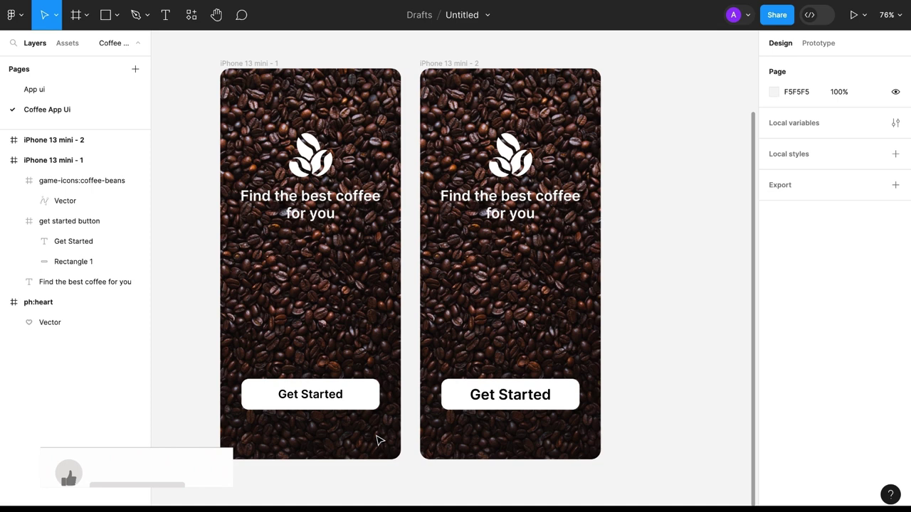
- Set the copy's Get Started label to size 24 and delete the copy's heading
{"action": "double_click", "coordinate": [510, 401]}
{"action": "left_click", "coordinate": [849, 342]}
{"action": "type", "text": "24"}
{"action": "key", "text": "Return"}
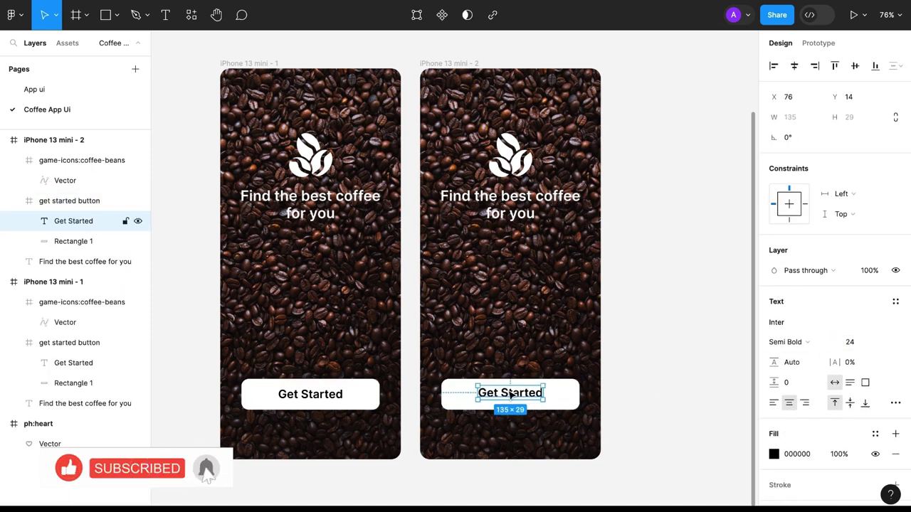
{"action": "left_click", "coordinate": [517, 142]}
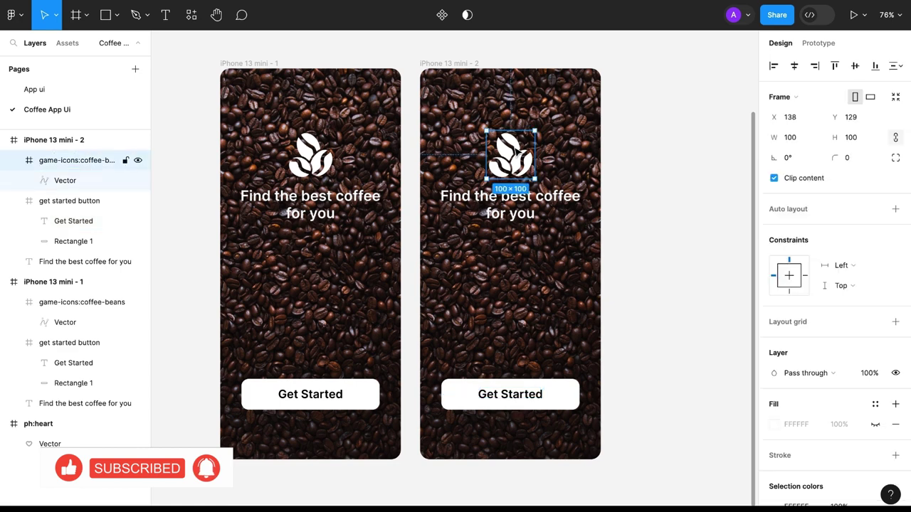
{"action": "left_click", "coordinate": [520, 203]}
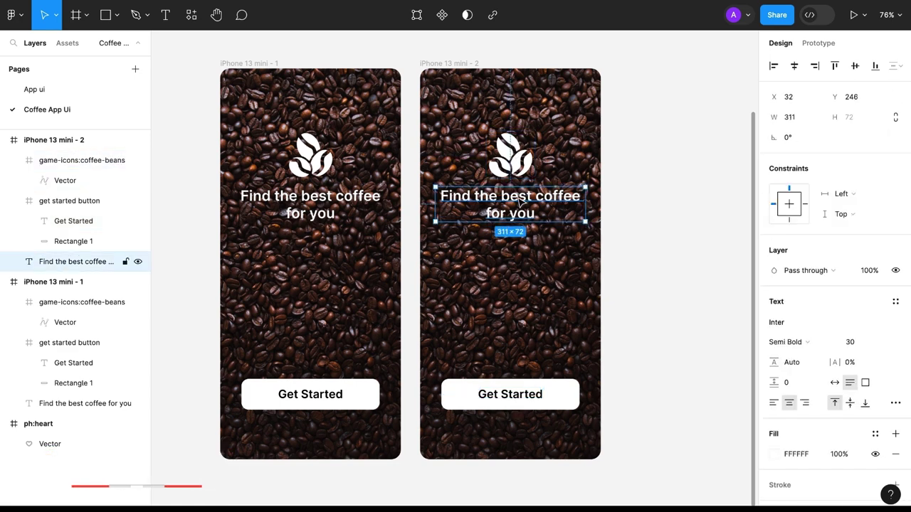
{"action": "key", "text": "Delete"}
- Duplicate the Get Started button, move it below the icon, and relabel it 'Username'
{"action": "left_click", "coordinate": [498, 408]}
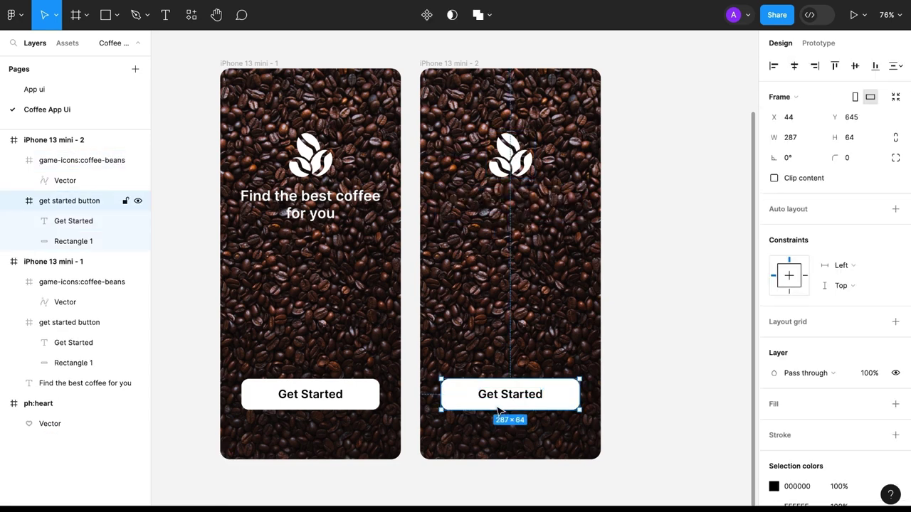
{"action": "key", "text": "ctrl+d"}
{"action": "left_click_drag", "start_coordinate": [498, 409], "coordinate": [506, 205]}
{"action": "double_click", "coordinate": [509, 216]}
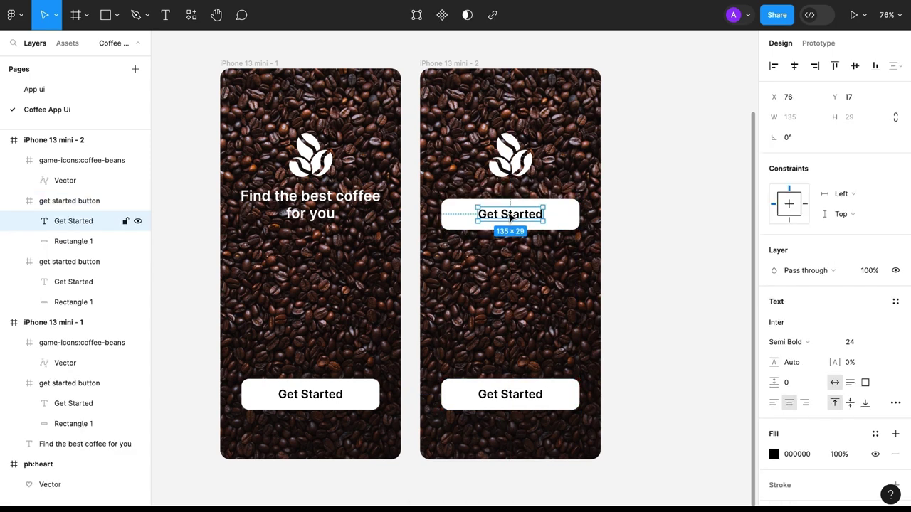
{"action": "key", "text": "Return"}
{"action": "type", "text": "Username"}
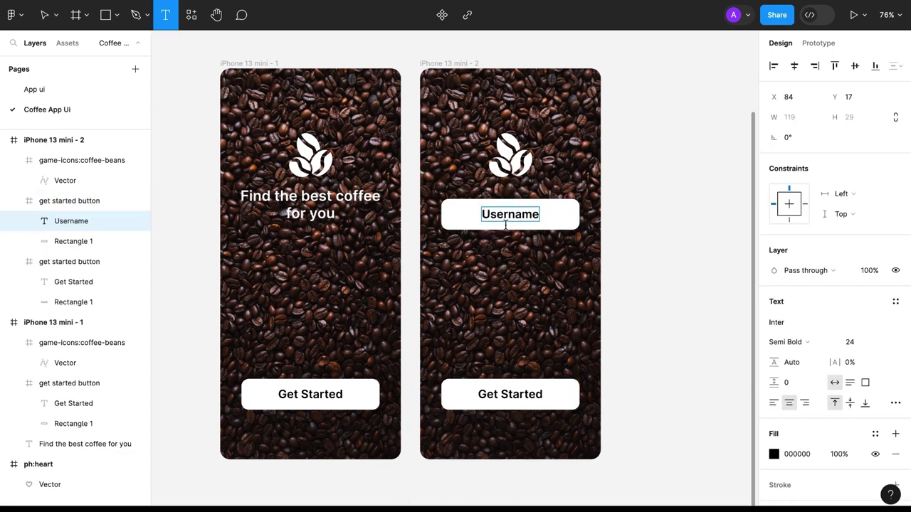
{"action": "left_click", "coordinate": [526, 282]}
{"action": "left_click", "coordinate": [507, 217]}
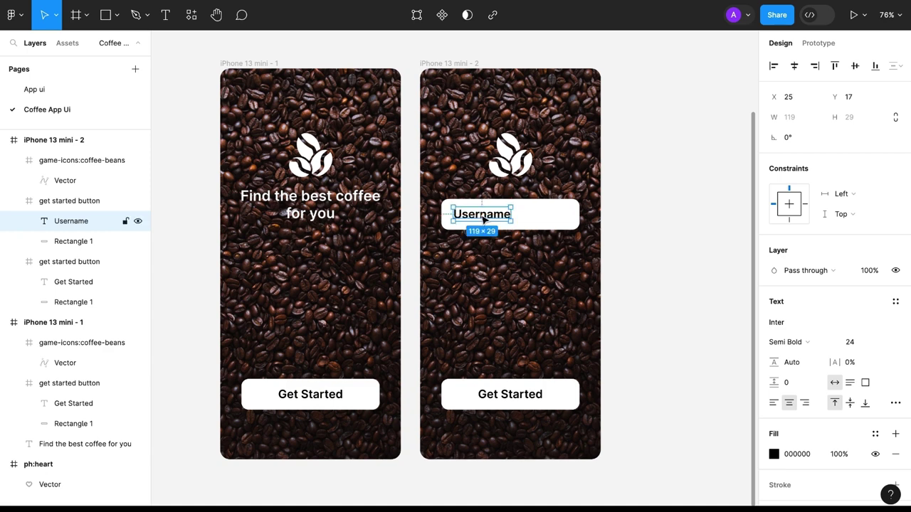
- Duplicate the Username field just below it and relabel the copy 'Password'
{"action": "left_click", "coordinate": [529, 227]}
{"action": "key", "text": "ctrl+d"}
{"action": "mouse_move", "coordinate": [529, 226]}
{"action": "left_mouse_down"}
{"action": "mouse_move", "coordinate": [531, 265]}
{"action": "mouse_move", "coordinate": [518, 266]}
{"action": "left_mouse_up"}
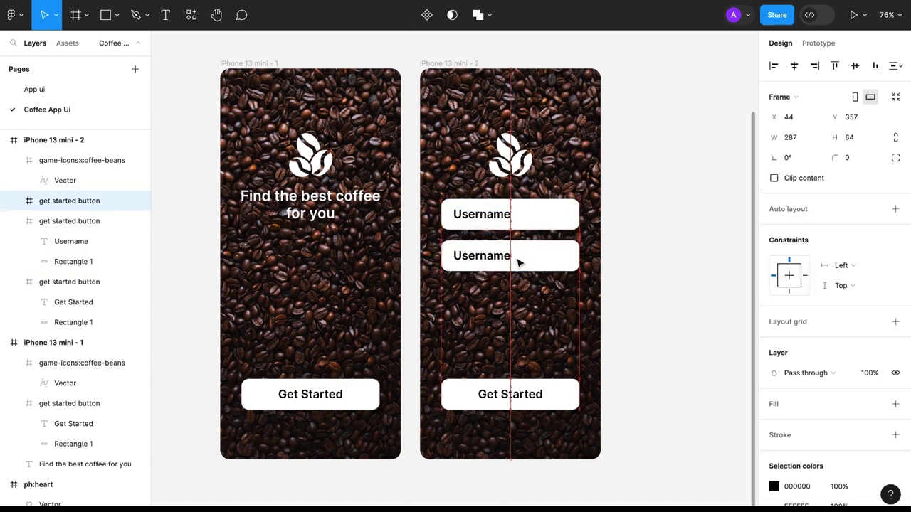
{"action": "double_click", "coordinate": [488, 261]}
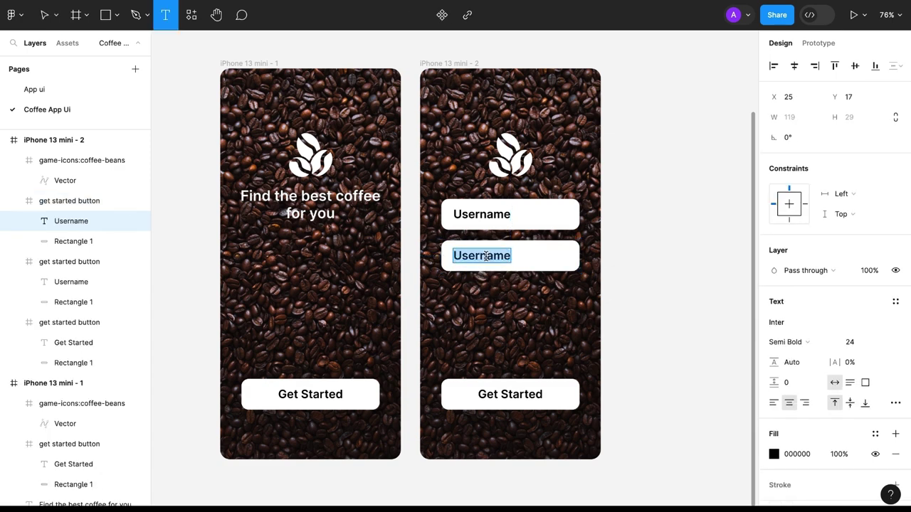
{"action": "type", "text": "Password"}
{"action": "left_click", "coordinate": [482, 303]}
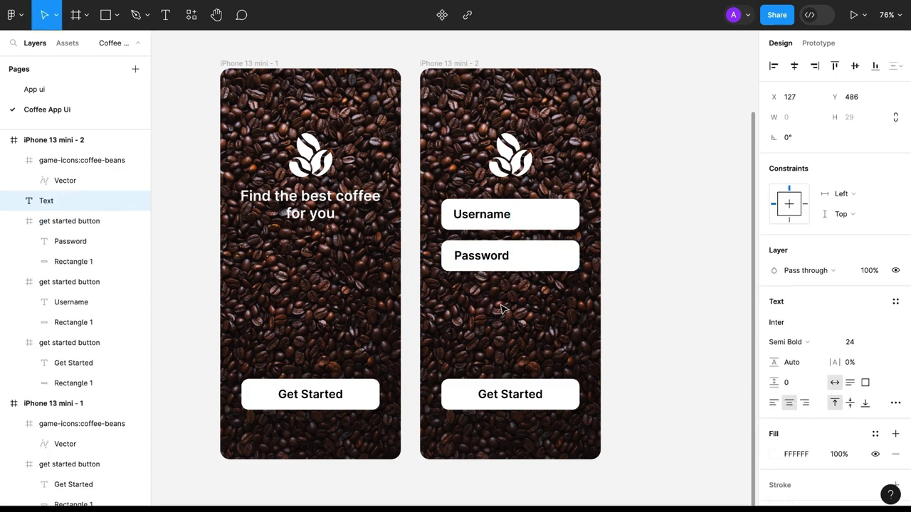
{"action": "key", "text": "Escape"}
- Set the Username and Password labels to Medium weight, size 20
{"action": "left_click", "coordinate": [482, 214]}
{"action": "left_click", "coordinate": [482, 255], "text": "shift"}
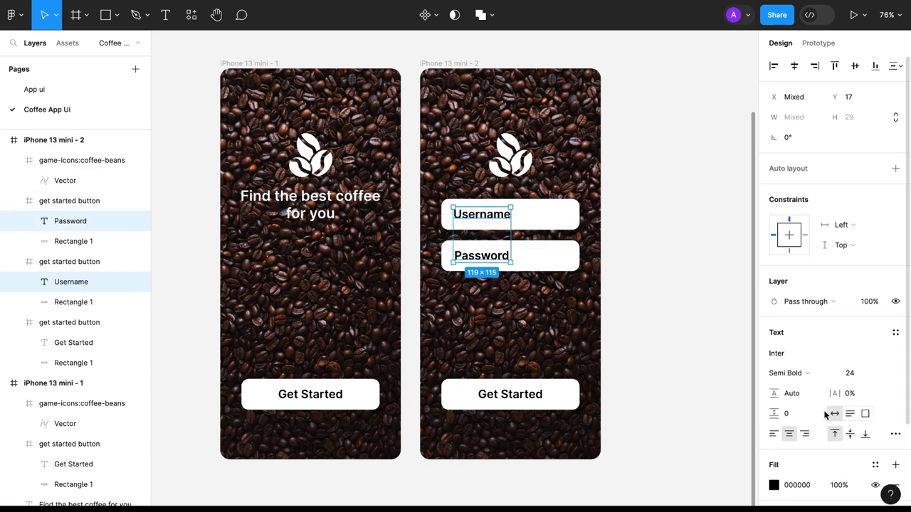
{"action": "left_click", "coordinate": [787, 373]}
{"action": "left_click", "coordinate": [798, 358]}
{"action": "left_click", "coordinate": [847, 372]}
{"action": "type", "text": "20"}
{"action": "key", "text": "Return"}
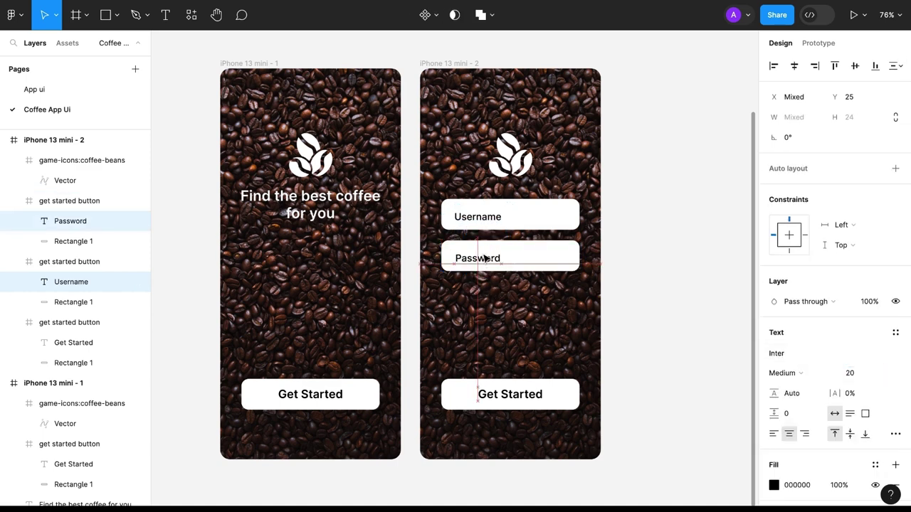
{"action": "left_click", "coordinate": [473, 218]}
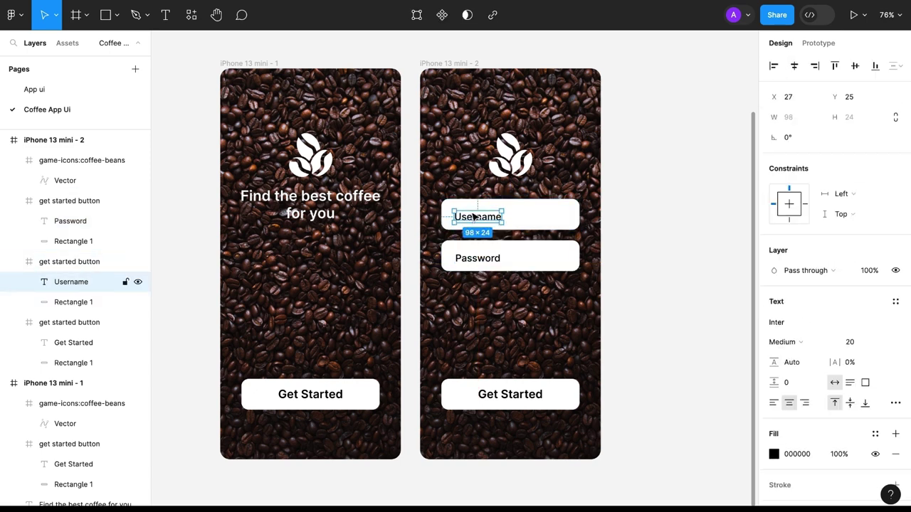
{"action": "left_click", "coordinate": [478, 260]}
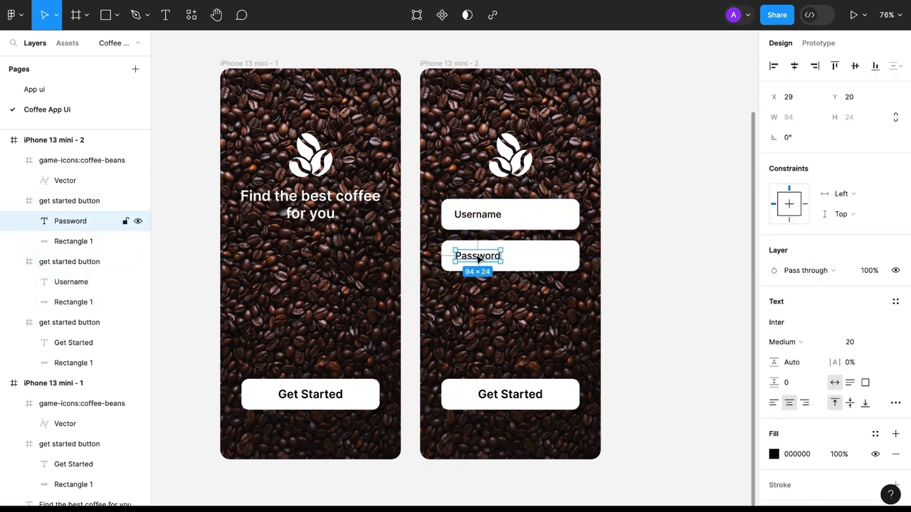
{"action": "left_click", "coordinate": [477, 214], "text": "shift"}
- Set the fields' white fill to 80% opacity
{"action": "left_click", "coordinate": [537, 321]}
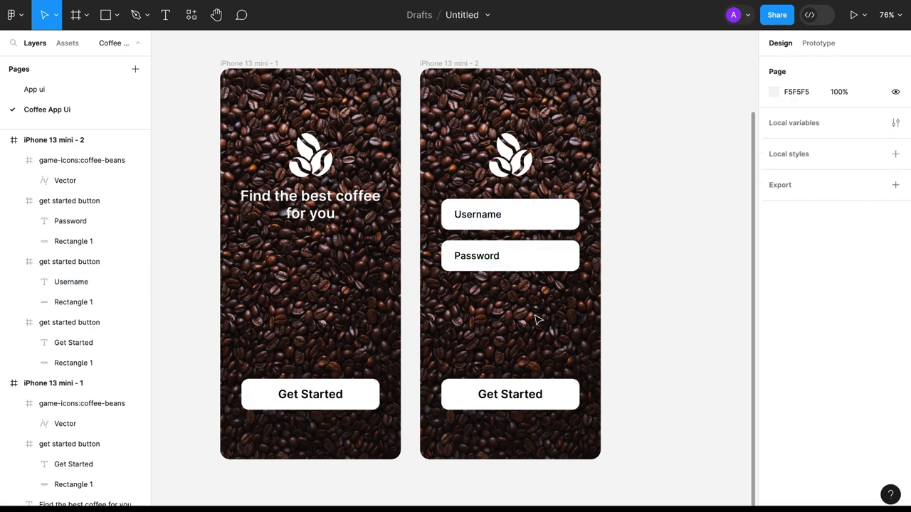
{"action": "mouse_move", "coordinate": [537, 320]}
{"action": "left_mouse_down"}
{"action": "mouse_move", "coordinate": [549, 263]}
{"action": "mouse_move", "coordinate": [544, 217]}
{"action": "left_mouse_up"}
{"action": "scroll", "coordinate": [797, 411], "scroll_direction": "down", "scroll_amount": 3}
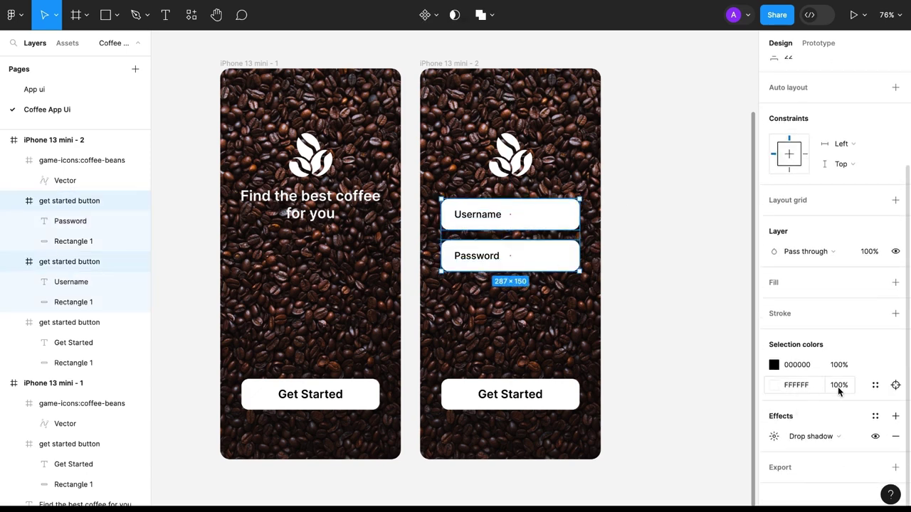
{"action": "key", "text": "Return"}
{"action": "left_click", "coordinate": [535, 360]}
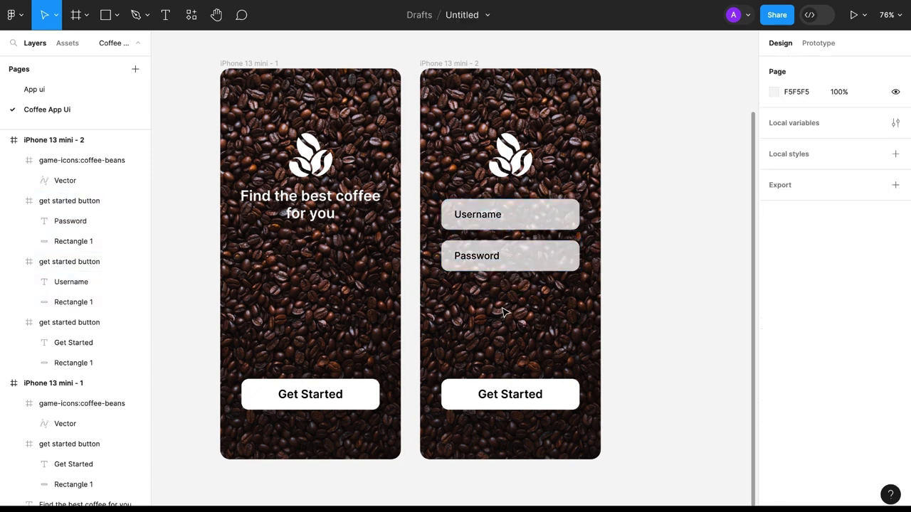
- Duplicate the Password field below it, relabel it 'Login' and centre the text
{"action": "left_click", "coordinate": [526, 261]}
{"action": "key", "text": "ctrl+d"}
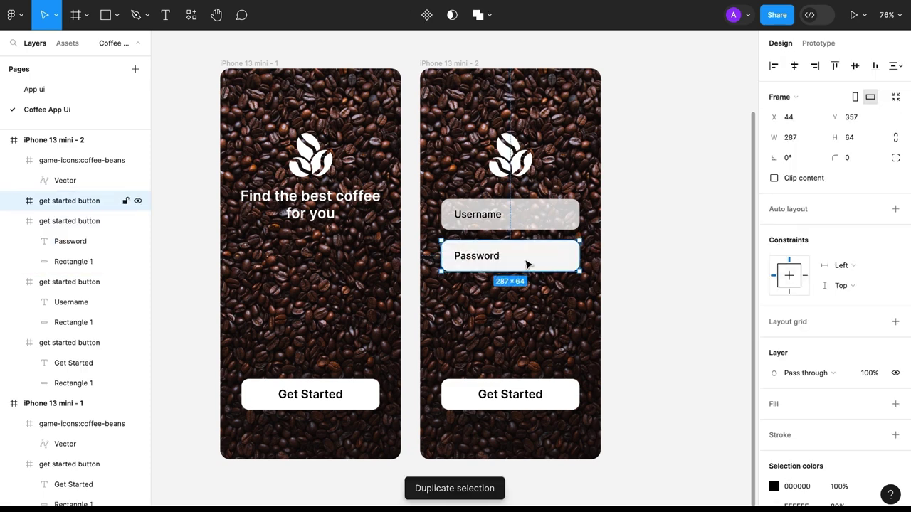
{"action": "left_click_drag", "start_coordinate": [527, 263], "coordinate": [525, 314]}
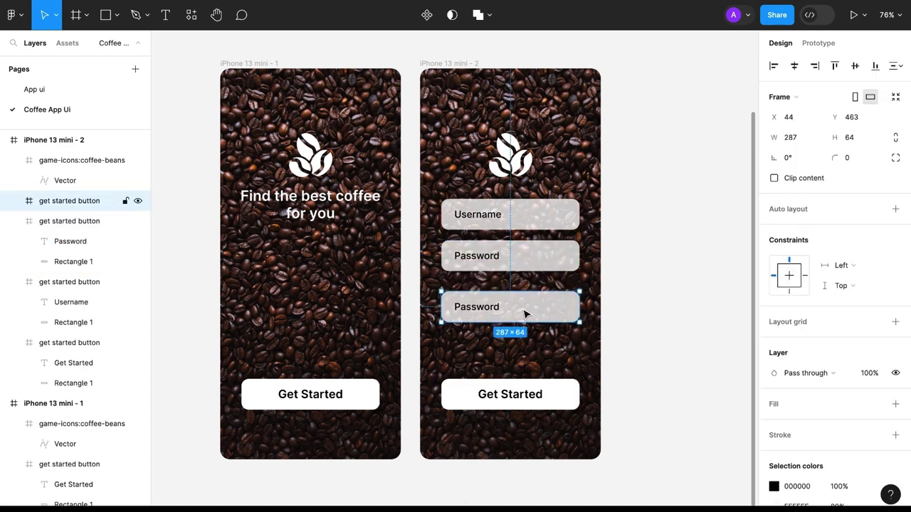
{"action": "double_click", "coordinate": [480, 311]}
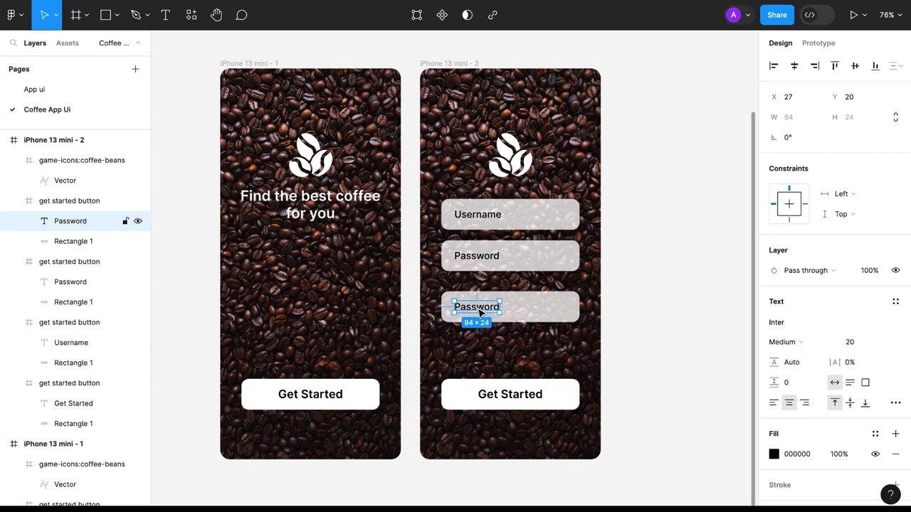
{"action": "double_click", "coordinate": [480, 311]}
{"action": "type", "text": "Login"}
{"action": "key", "text": "Escape"}
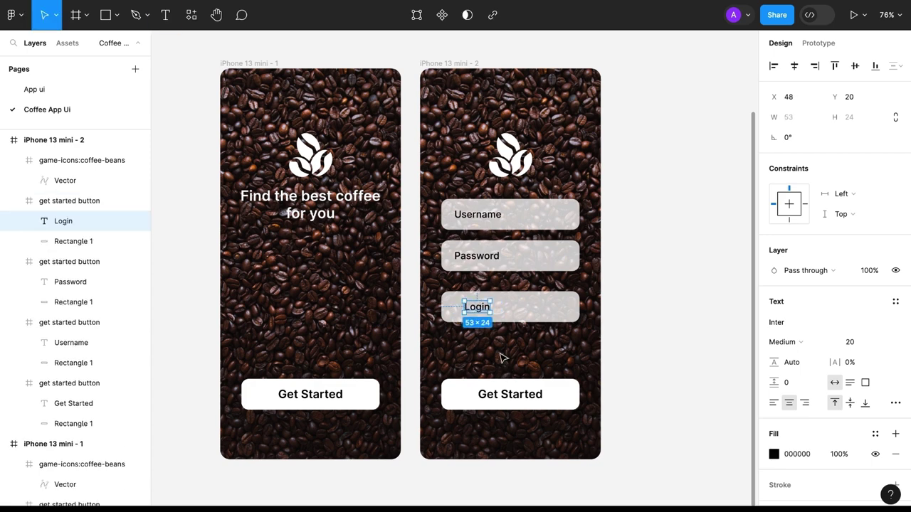
{"action": "left_click_drag", "start_coordinate": [482, 310], "coordinate": [516, 311]}
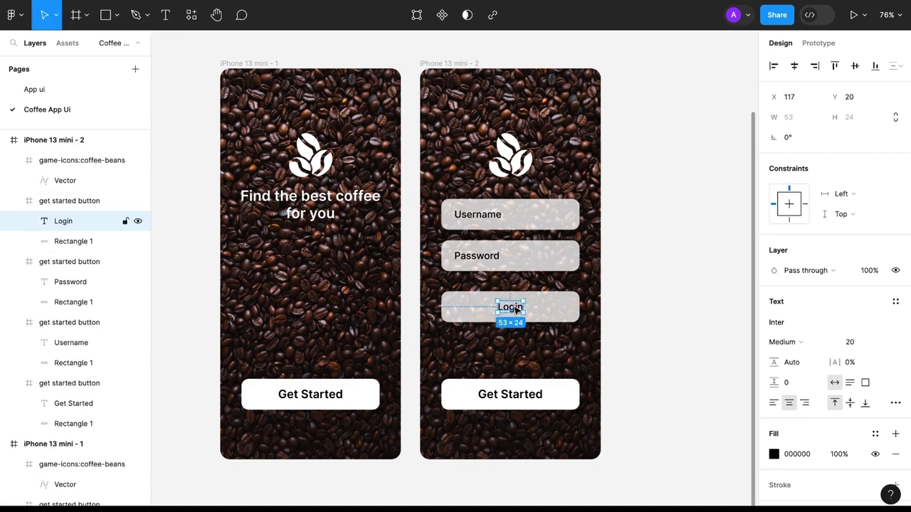
- Delete the Get Started button from the second phone screen
{"action": "left_click", "coordinate": [513, 348]}
{"action": "left_click", "coordinate": [515, 399]}
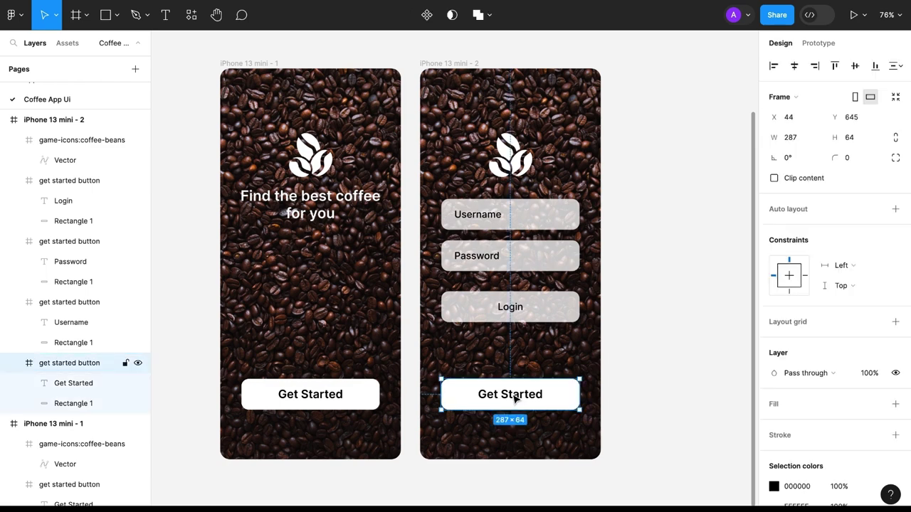
{"action": "key", "text": "Delete"}
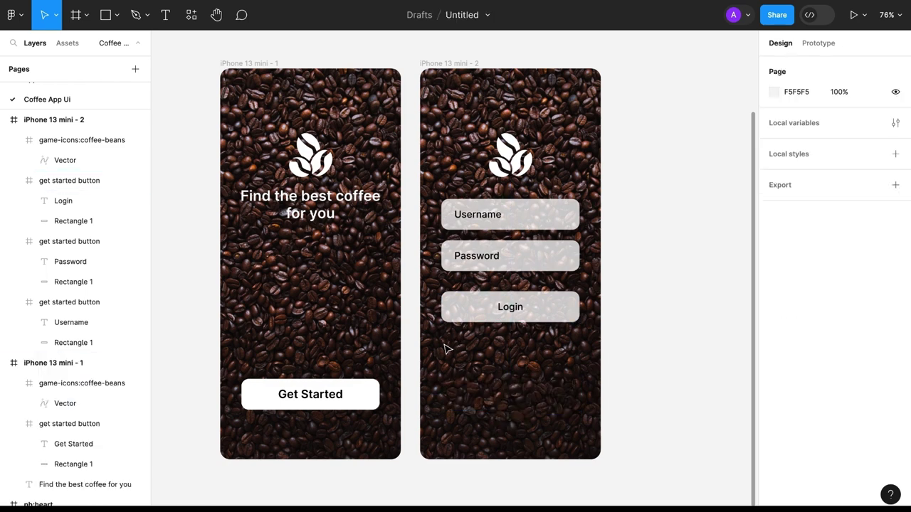
- Add a Medium 18 'forgot Password' text aligned to the Password field's right edge
{"action": "key", "text": "t"}
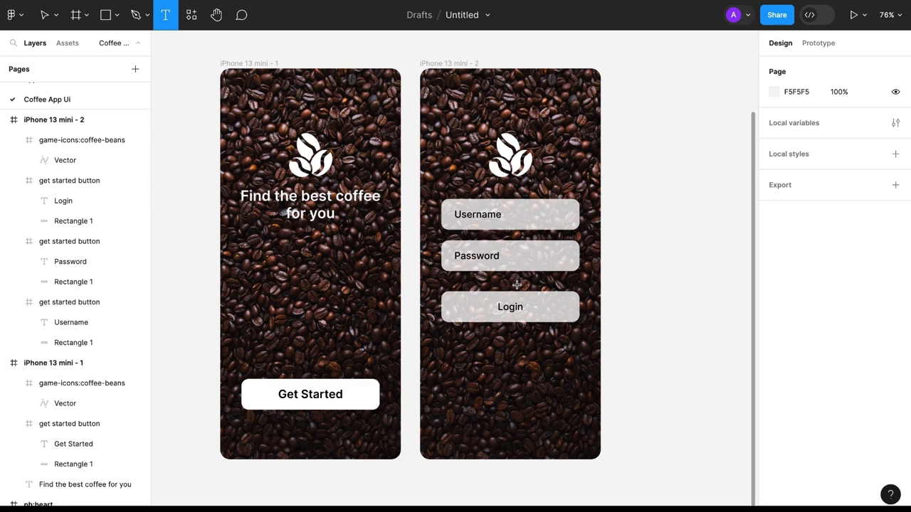
{"action": "left_click", "coordinate": [517, 285]}
{"action": "type", "text": "forgot Pa"}
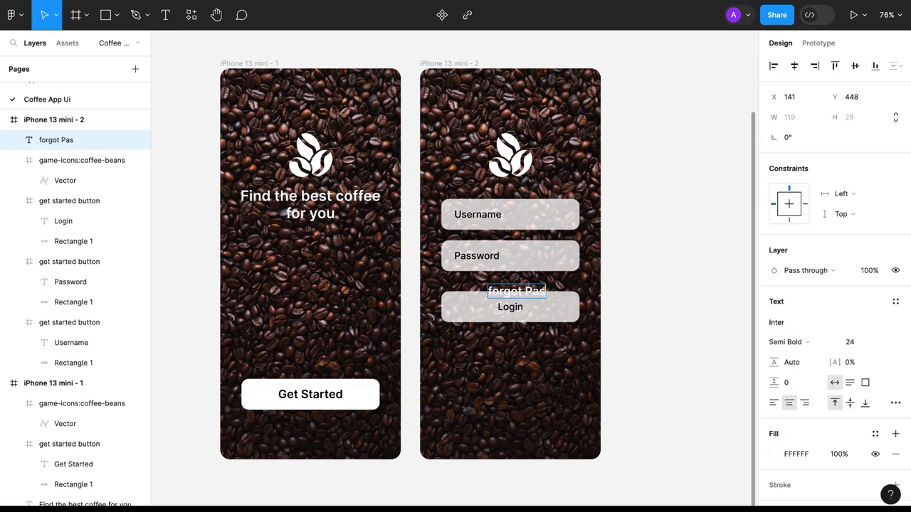
{"action": "type", "text": "sword"}
{"action": "key", "text": "Escape"}
{"action": "left_click", "coordinate": [786, 341]}
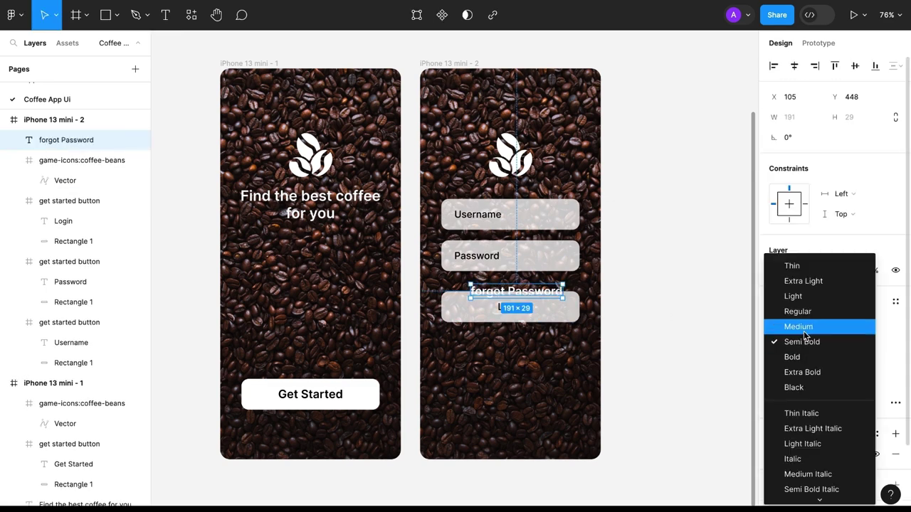
{"action": "left_click", "coordinate": [791, 308]}
{"action": "left_click", "coordinate": [849, 341]}
{"action": "type", "text": "18"}
{"action": "key", "text": "Return"}
{"action": "left_click", "coordinate": [786, 341]}
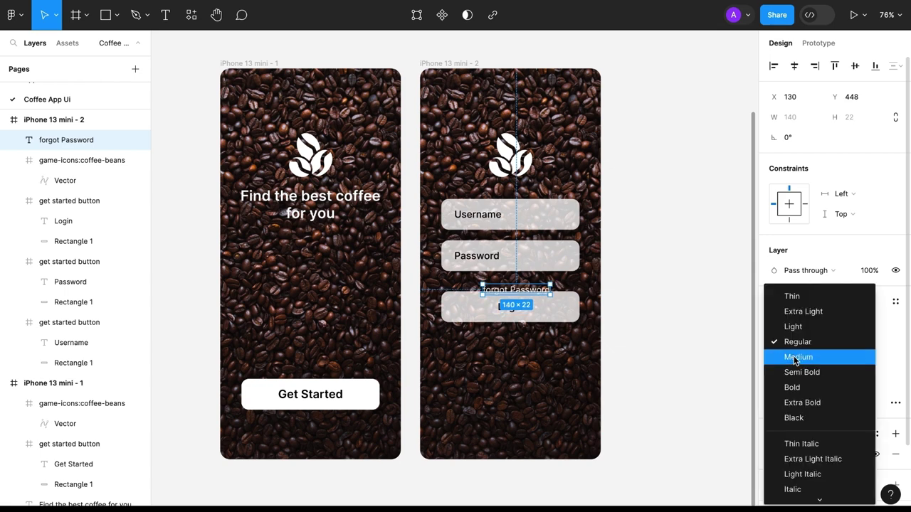
{"action": "mouse_move", "coordinate": [528, 291]}
{"action": "left_mouse_down"}
{"action": "mouse_move", "coordinate": [557, 291]}
{"action": "mouse_move", "coordinate": [549, 319]}
{"action": "mouse_move", "coordinate": [474, 364]}
{"action": "left_mouse_up"}
- Duplicate it as 'Don't have an account?' centred under Login, with -3% letter spacing
{"action": "left_click", "coordinate": [549, 311]}
{"action": "key", "text": "Escape"}
{"action": "left_click", "coordinate": [530, 292]}
{"action": "key", "text": "ctrl+d"}
{"action": "double_click", "coordinate": [474, 363]}
{"action": "type", "text": "D"}
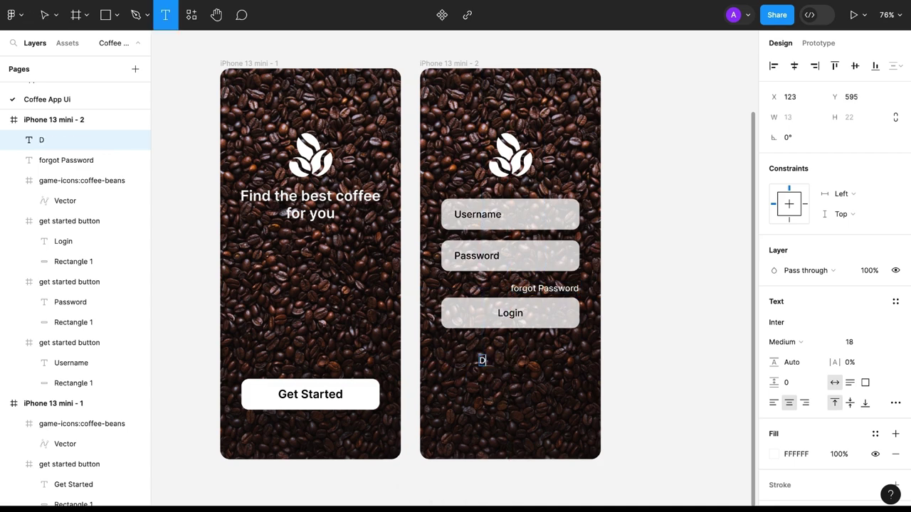
{"action": "type", "text": "on't have an account?"}
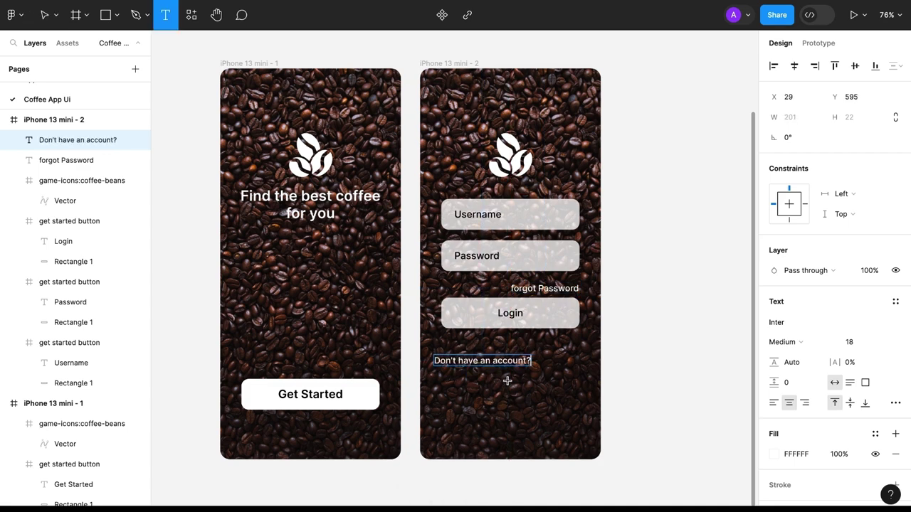
{"action": "key", "text": "Escape"}
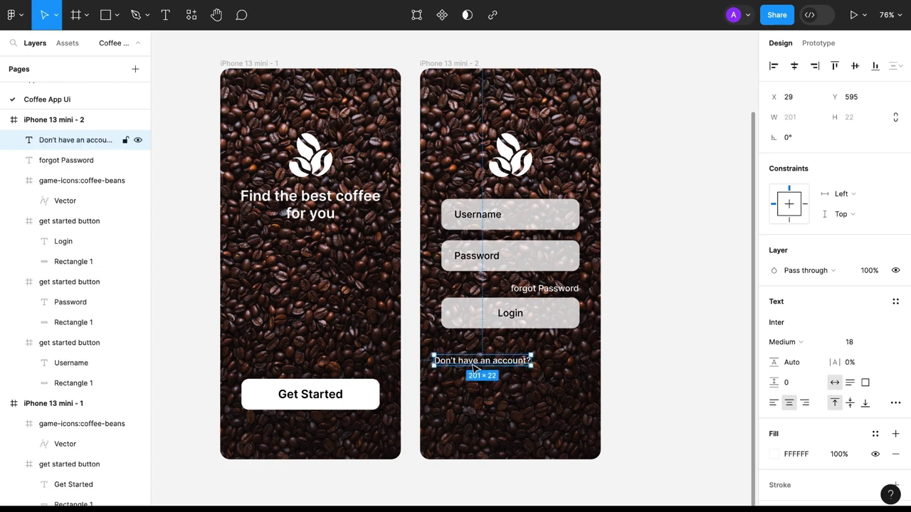
{"action": "mouse_move", "coordinate": [475, 367]}
{"action": "left_mouse_down"}
{"action": "mouse_move", "coordinate": [502, 365]}
{"action": "mouse_move", "coordinate": [484, 365]}
{"action": "left_mouse_up"}
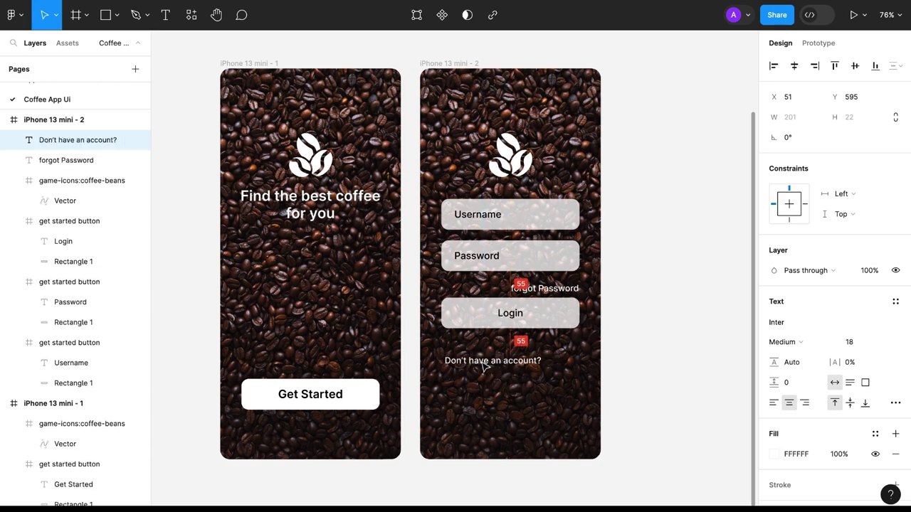
{"action": "left_click", "coordinate": [852, 345]}
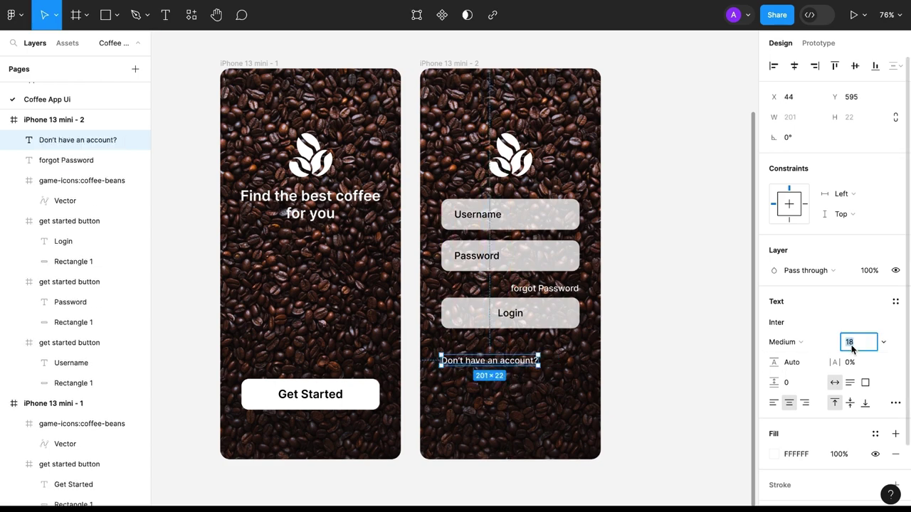
{"action": "left_click_drag", "start_coordinate": [838, 363], "coordinate": [830, 363]}
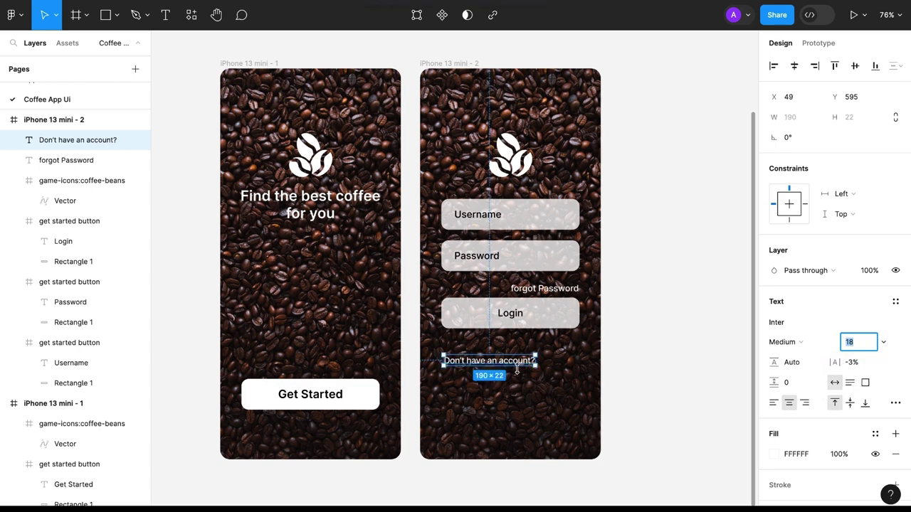
- Duplicate that text as 'Sign up' and place it beside 'Don't have an account?'
{"action": "key", "text": "ctrl+d"}
{"action": "left_click_drag", "start_coordinate": [489, 366], "coordinate": [505, 383]}
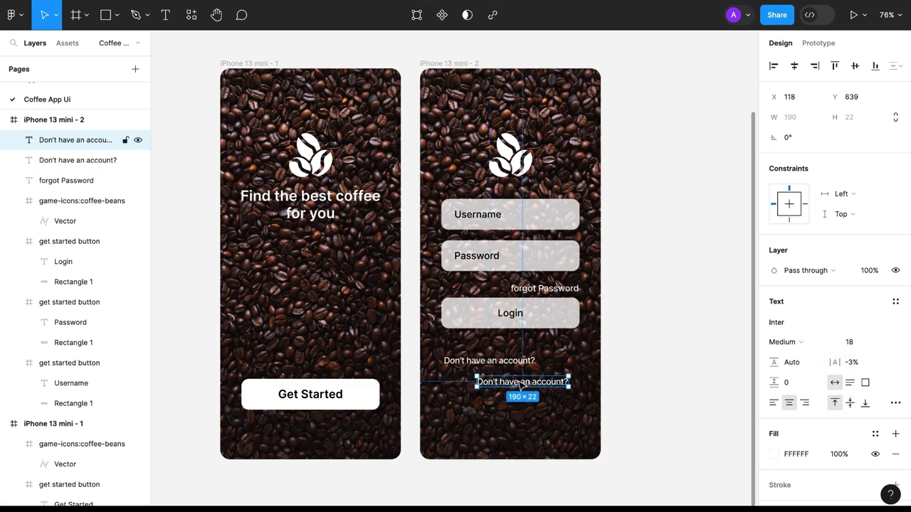
{"action": "key", "text": "Return"}
{"action": "type", "text": "Sign up"}
{"action": "key", "text": "Escape"}
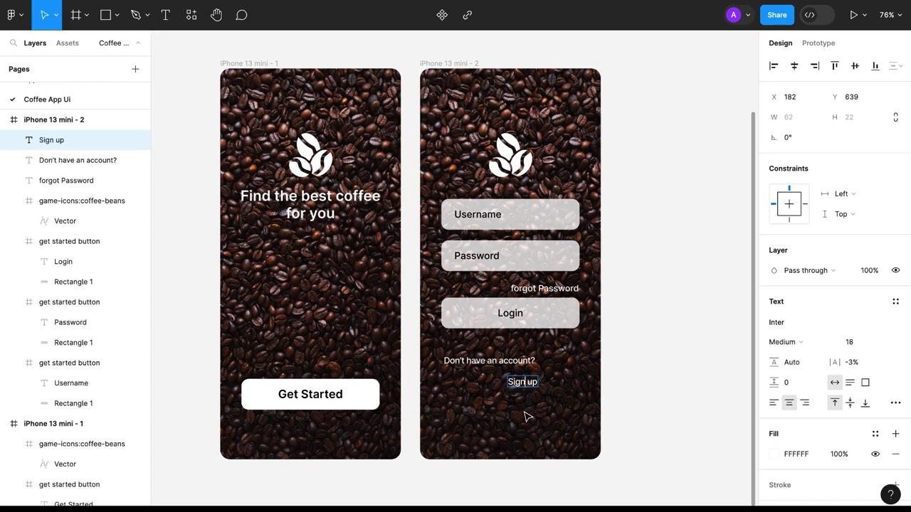
{"action": "mouse_move", "coordinate": [523, 383]}
{"action": "left_mouse_down"}
{"action": "mouse_move", "coordinate": [533, 368]}
{"action": "mouse_move", "coordinate": [558, 371]}
{"action": "left_mouse_up"}
{"action": "left_click", "coordinate": [520, 417]}
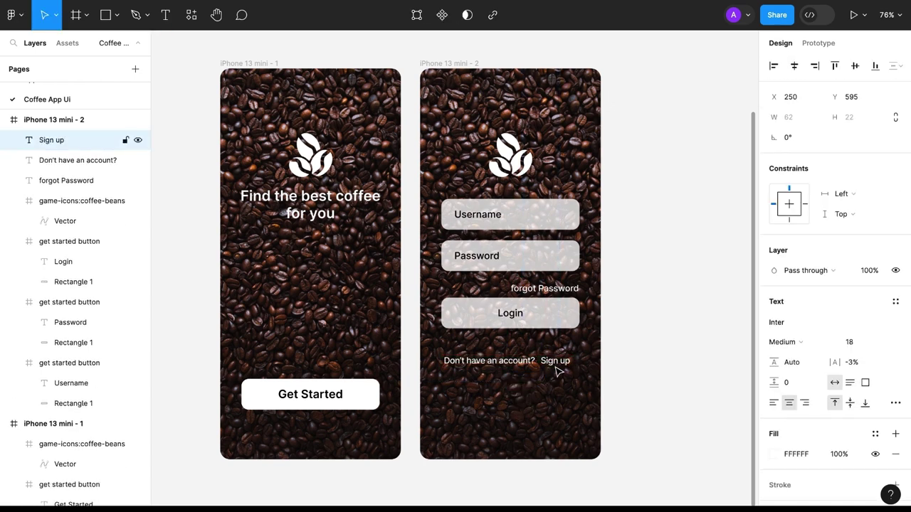
{"action": "double_click", "coordinate": [477, 215]}
- Give the Username and Password labels -3% letter spacing
{"action": "left_click", "coordinate": [475, 258], "text": "shift"}
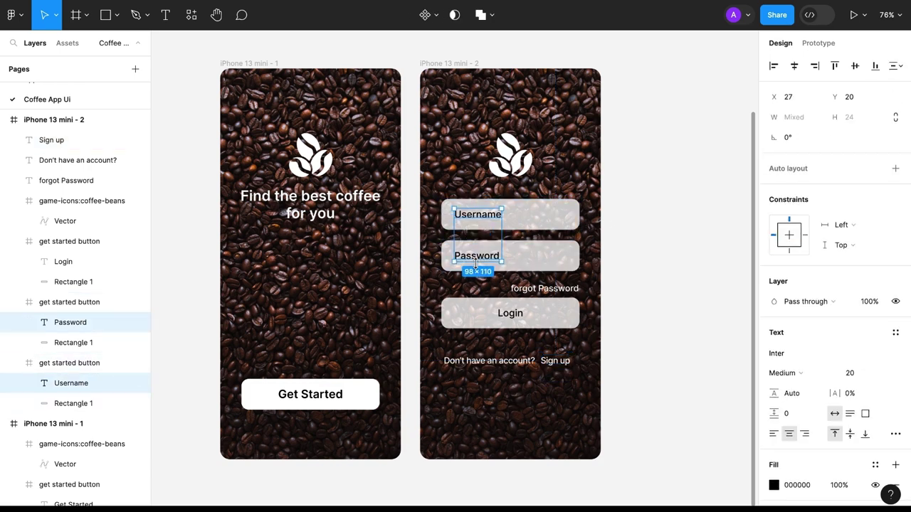
{"action": "left_click", "coordinate": [845, 393]}
{"action": "type", "text": "-3"}
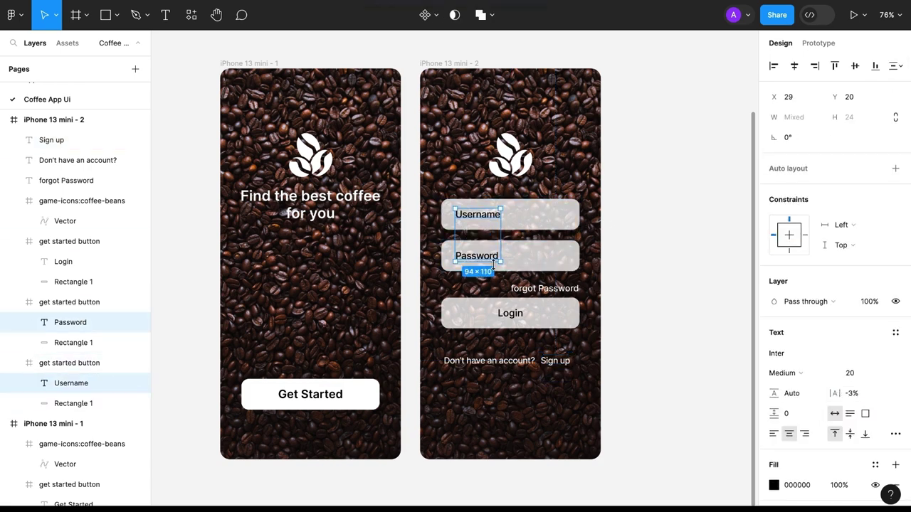
{"action": "left_click", "coordinate": [463, 407]}
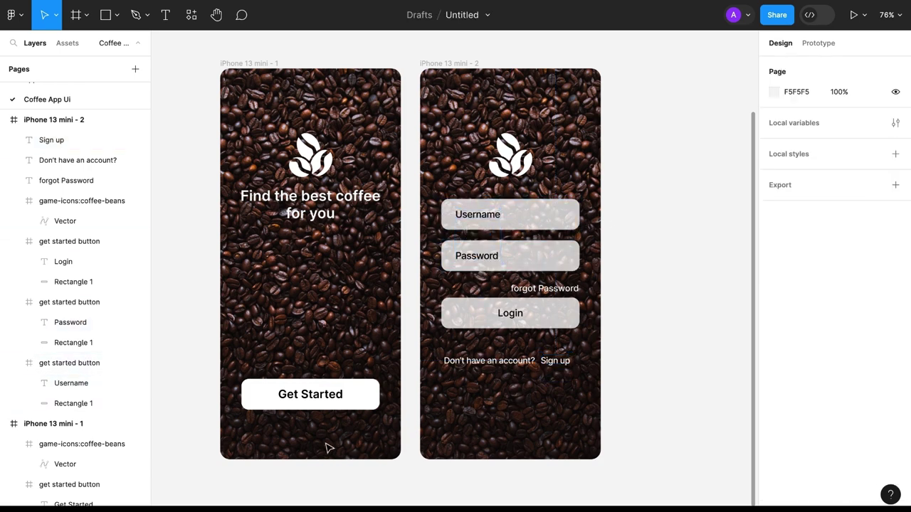
{"action": "double_click", "coordinate": [316, 397]}
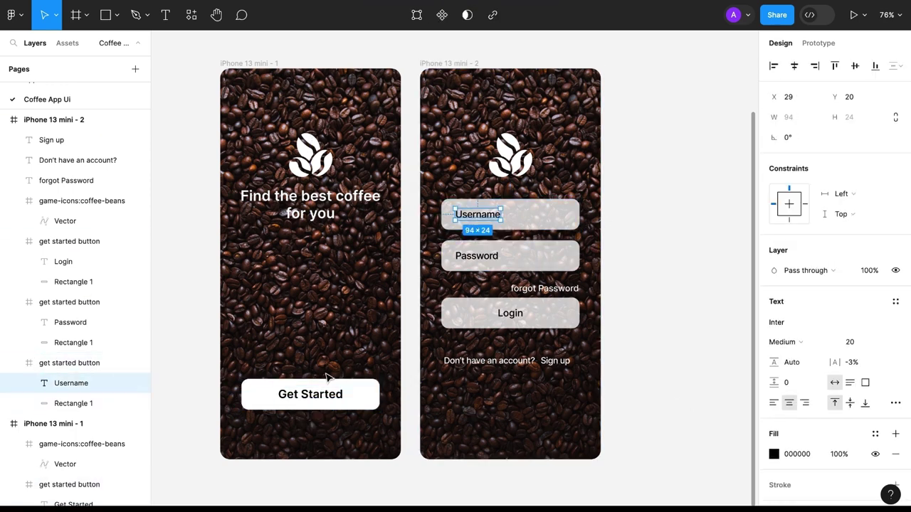
{"action": "key", "text": "Escape"}
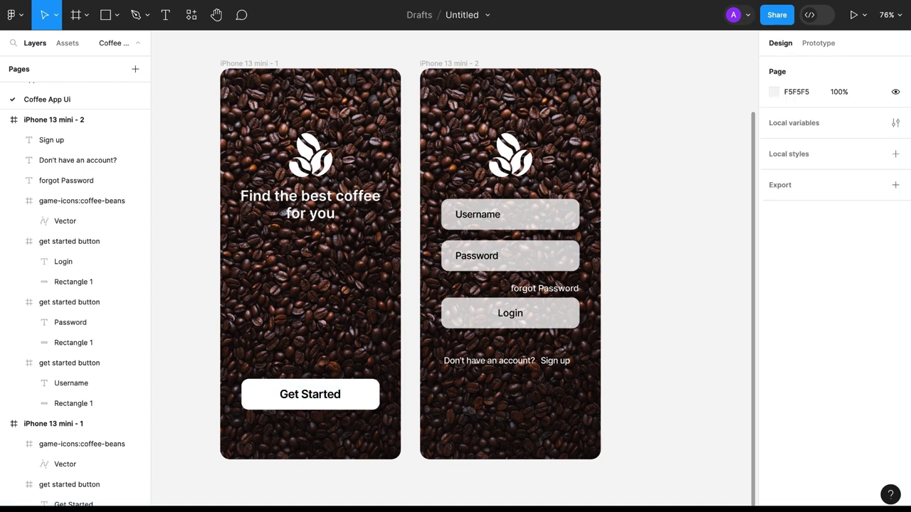
- Duplicate the login screen frame to create iPhone 13 mini - 3
{"action": "scroll", "coordinate": [530, 417], "scroll_direction": "up", "scroll_amount": 1}
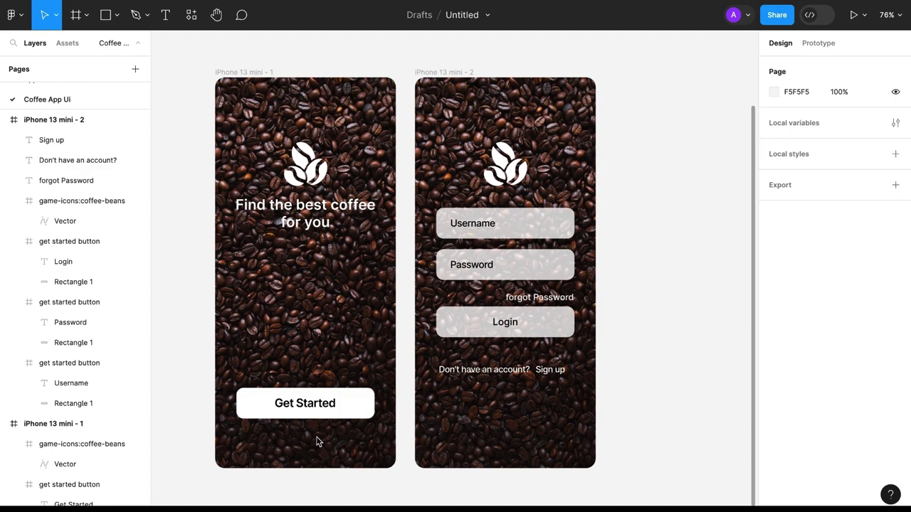
{"action": "scroll", "coordinate": [416, 385], "scroll_direction": "right", "scroll_amount": 5}
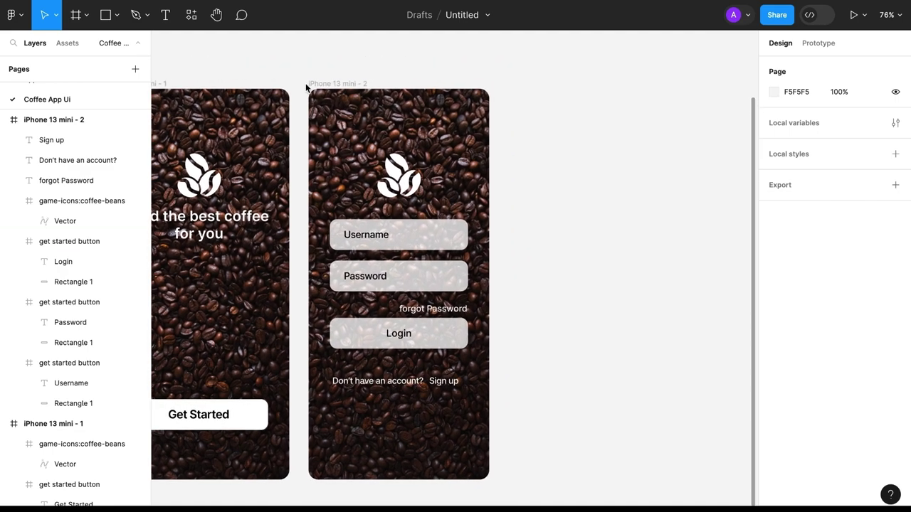
{"action": "left_click", "coordinate": [324, 84]}
{"action": "key", "text": "ctrl+d"}
- On the third screen, raise the logo, add a third input field, and delete 'forgot Password'
{"action": "scroll", "coordinate": [498, 306], "scroll_direction": "right", "scroll_amount": 2}
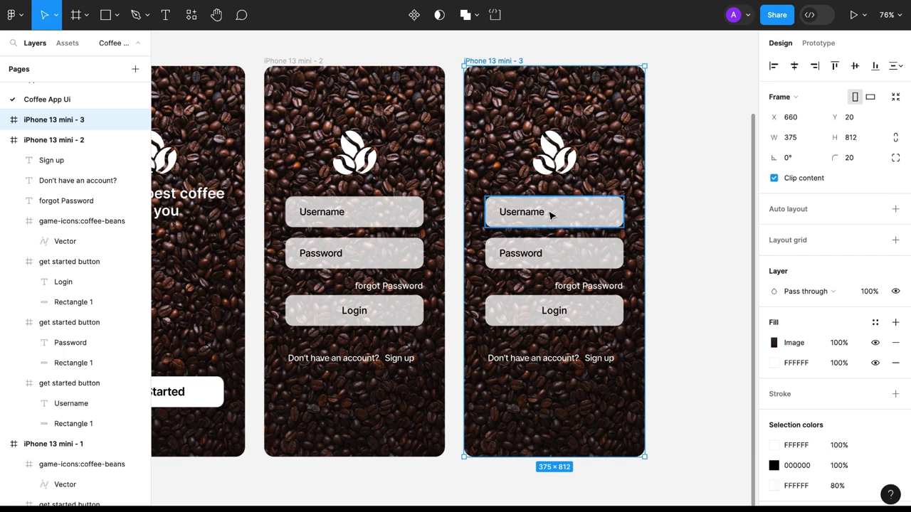
{"action": "left_click_drag", "start_coordinate": [554, 153], "coordinate": [555, 125]}
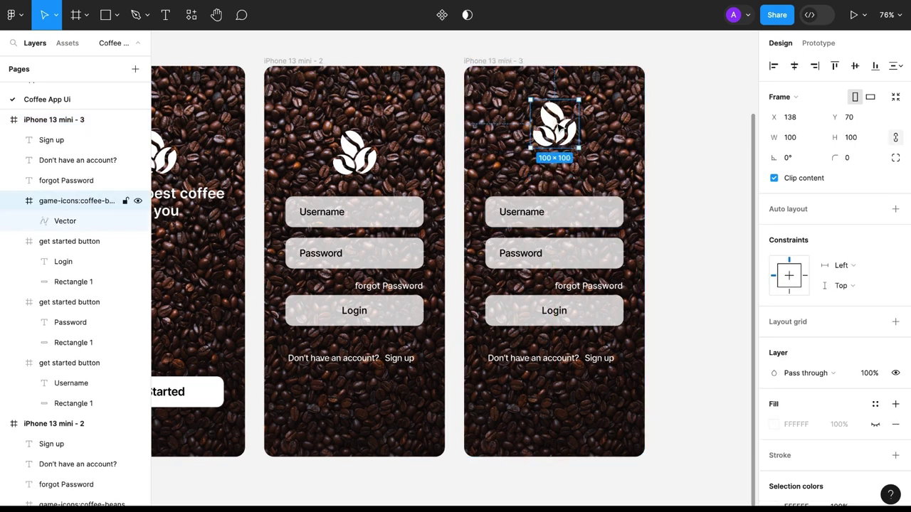
{"action": "left_click", "coordinate": [552, 217]}
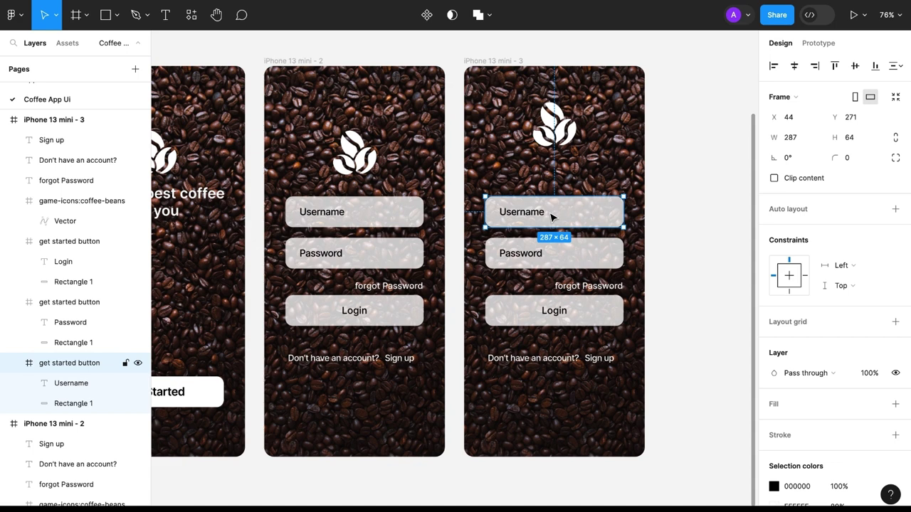
{"action": "key", "text": "ctrl+d"}
{"action": "left_click_drag", "start_coordinate": [552, 217], "coordinate": [552, 178]}
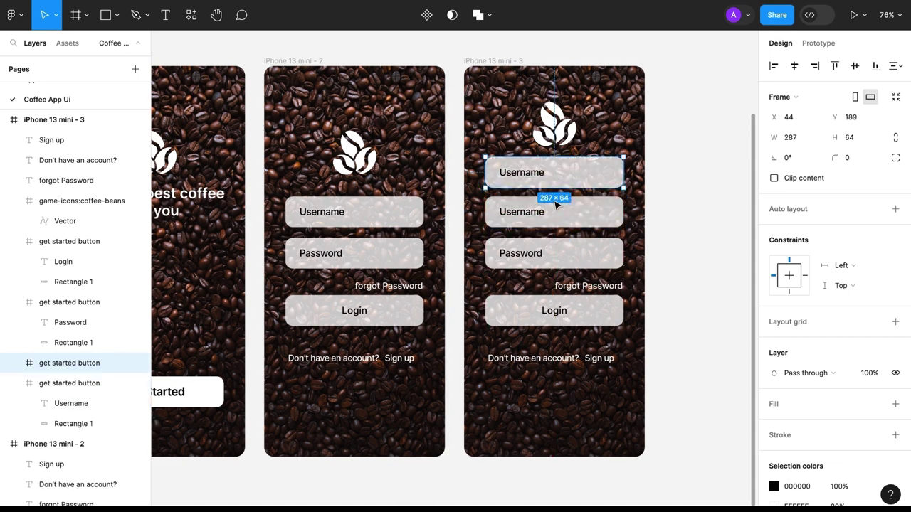
{"action": "left_click", "coordinate": [588, 286]}
{"action": "key", "text": "Delete"}
{"action": "left_click_drag", "start_coordinate": [569, 251], "coordinate": [569, 266]}
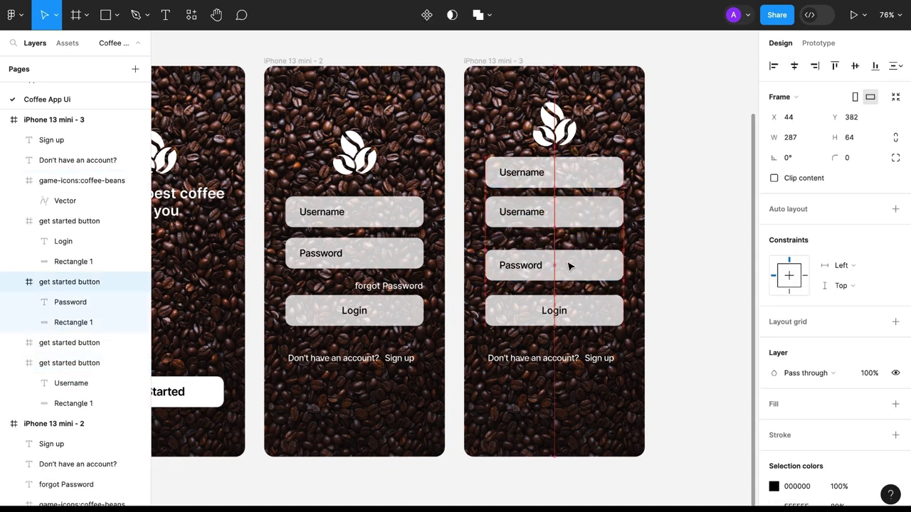
{"action": "left_click", "coordinate": [565, 217]}
{"action": "left_click_drag", "start_coordinate": [565, 217], "coordinate": [565, 220]}
{"action": "left_click", "coordinate": [565, 177]}
{"action": "left_click_drag", "start_coordinate": [565, 177], "coordinate": [567, 178]}
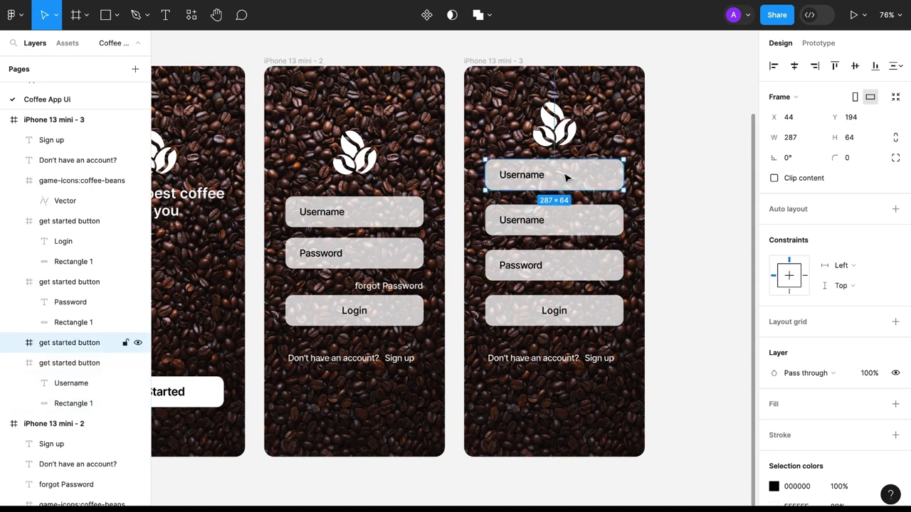
- Relabel the top fields Name and Email, and left-align the Name, Email and Password labels
{"action": "double_click", "coordinate": [525, 176]}
{"action": "type", "text": "Name"}
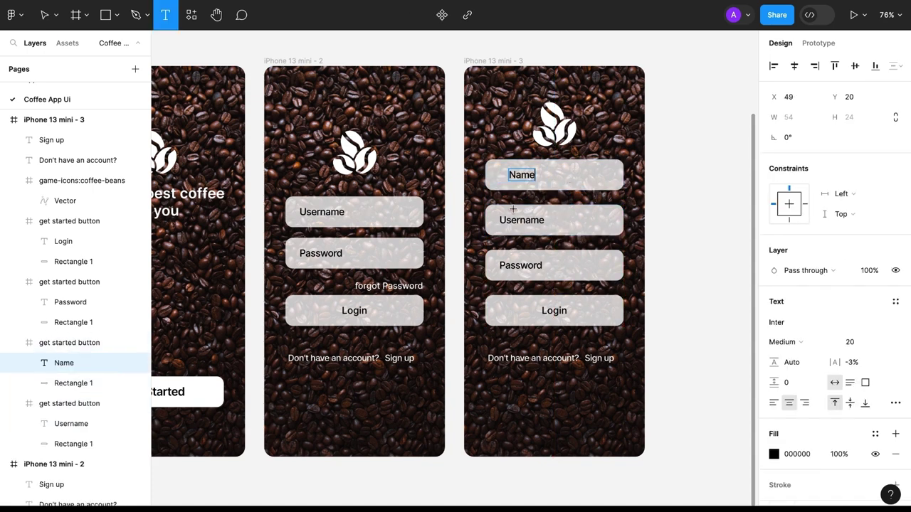
{"action": "double_click", "coordinate": [514, 216]}
{"action": "type", "text": "Email"}
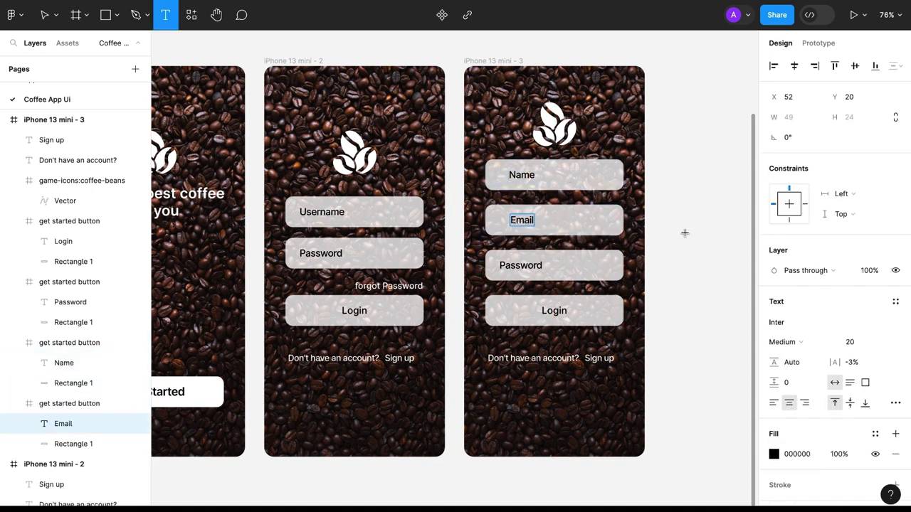
{"action": "left_click", "coordinate": [530, 176]}
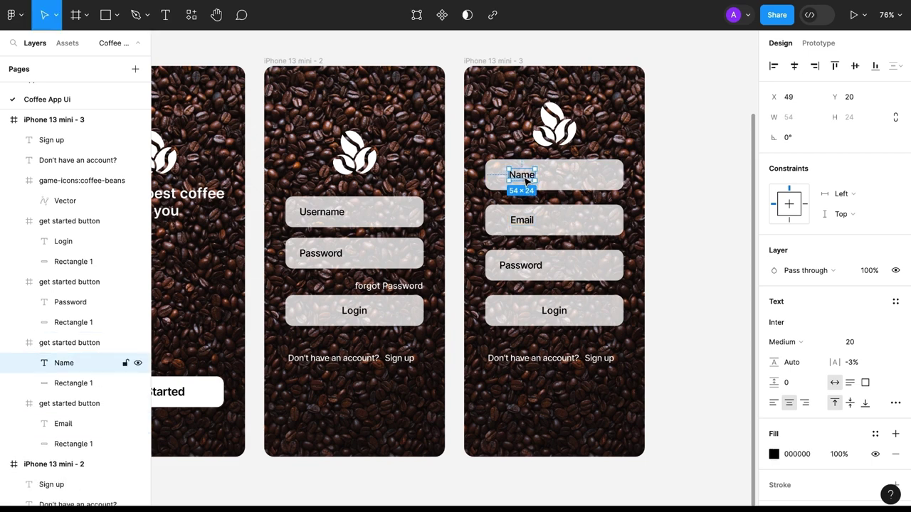
{"action": "left_click_drag", "start_coordinate": [526, 182], "coordinate": [519, 182]}
{"action": "left_click_drag", "start_coordinate": [522, 222], "coordinate": [511, 224]}
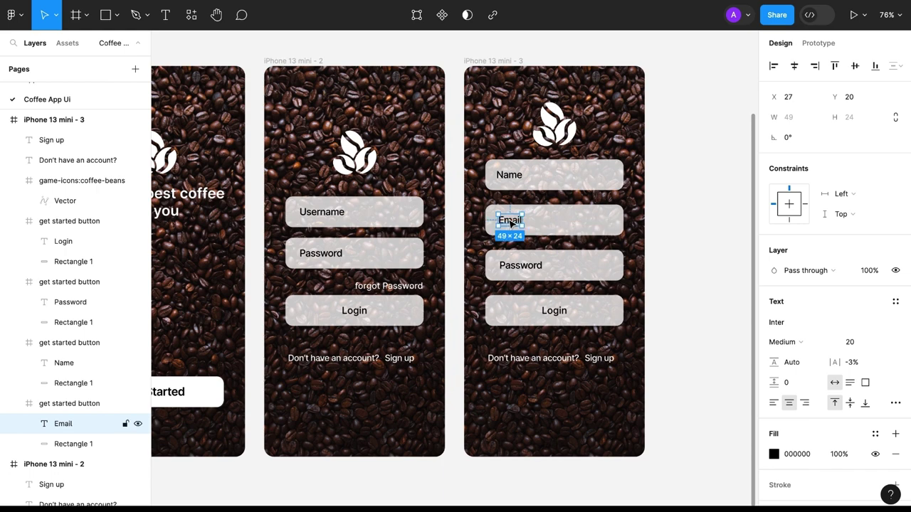
{"action": "left_click", "coordinate": [512, 266]}
{"action": "double_click", "coordinate": [510, 266]}
{"action": "left_click", "coordinate": [509, 222], "text": "shift"}
{"action": "left_click", "coordinate": [508, 176], "text": "shift"}
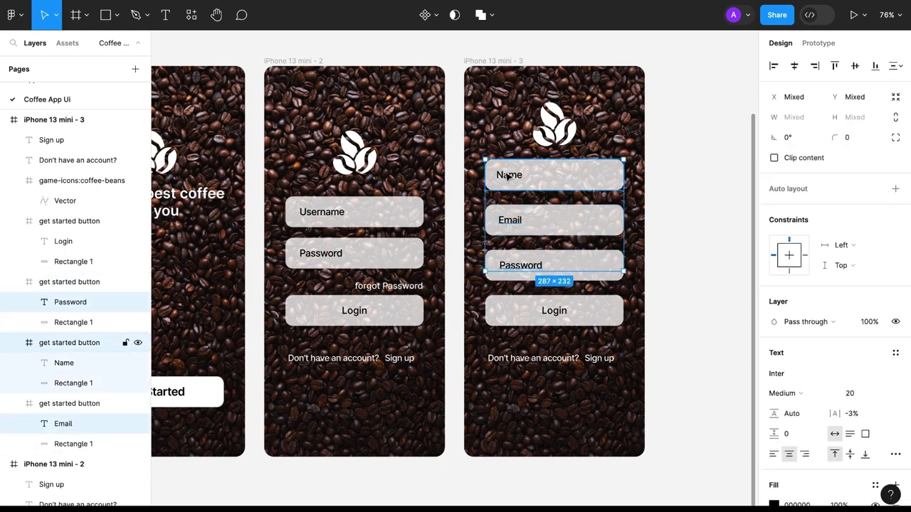
{"action": "key", "text": "alt+a"}
- Rename the Login button to Sign Up and move it slightly lower
{"action": "left_click", "coordinate": [554, 311]}
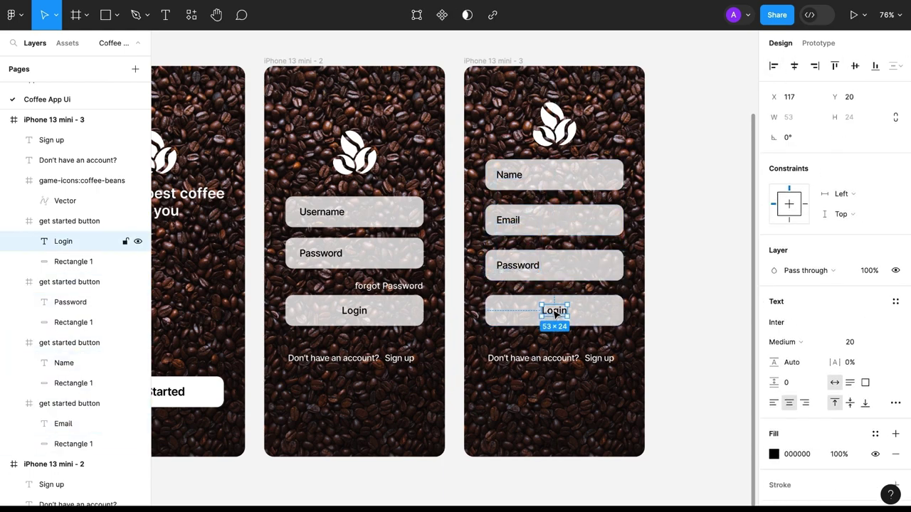
{"action": "double_click", "coordinate": [554, 311]}
{"action": "type", "text": "Sign Up"}
{"action": "left_click", "coordinate": [554, 403]}
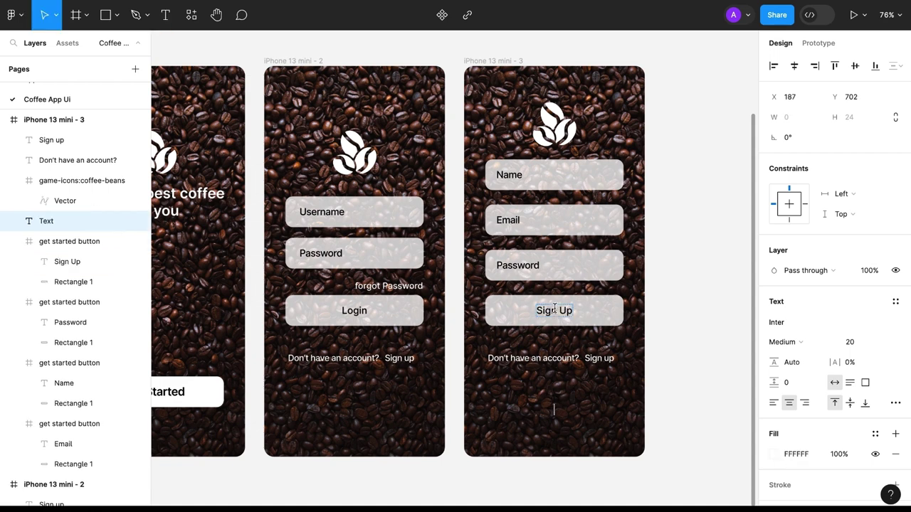
{"action": "left_click", "coordinate": [554, 314]}
{"action": "left_click", "coordinate": [552, 404]}
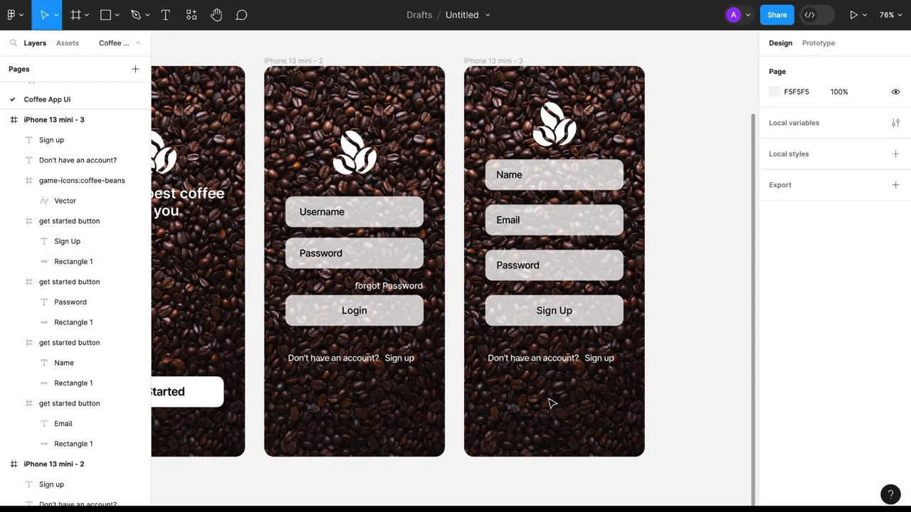
{"action": "left_click_drag", "start_coordinate": [559, 313], "coordinate": [559, 327]}
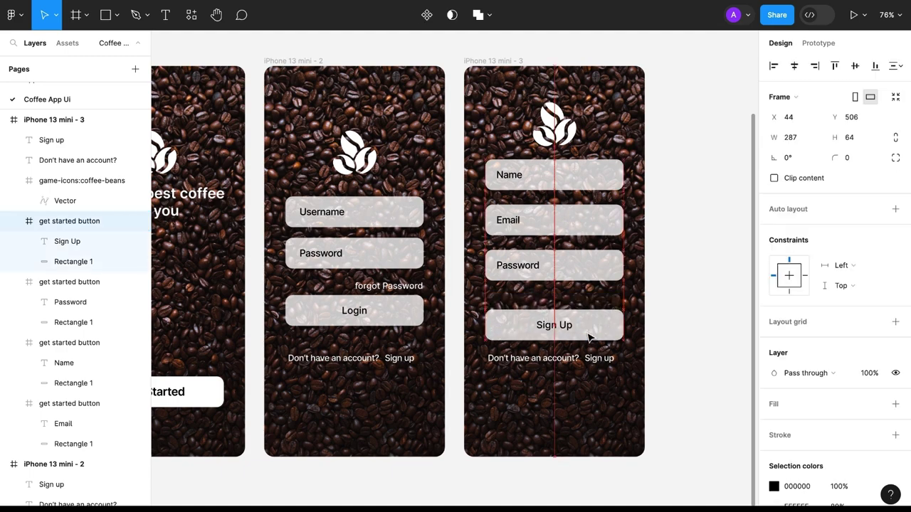
- Delete the 'Don't have an account?' and 'Sign up' texts beneath the button
{"action": "left_click", "coordinate": [569, 359]}
{"action": "key", "text": "Delete"}
{"action": "left_click", "coordinate": [598, 359]}
{"action": "key", "text": "Delete"}
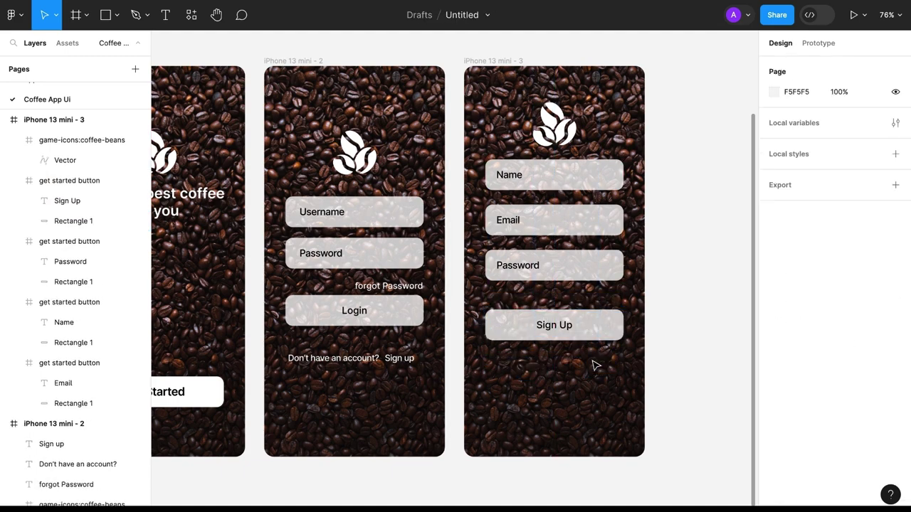
{"action": "scroll", "coordinate": [349, 111], "scroll_direction": "up", "scroll_amount": 2}
- Rename the second and third phone frames to Login and Sign up
{"action": "left_click", "coordinate": [325, 88]}
{"action": "double_click", "coordinate": [324, 89]}
{"action": "type", "text": "Login"}
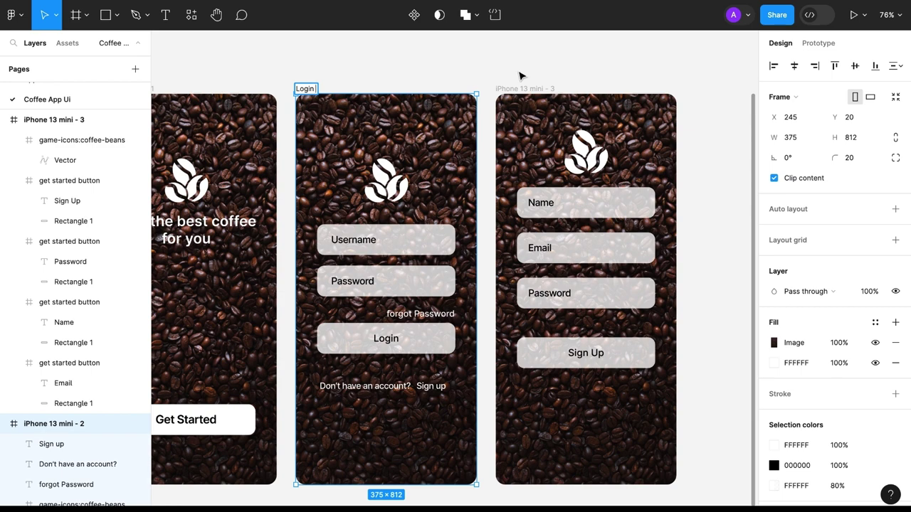
{"action": "double_click", "coordinate": [523, 88]}
{"action": "type", "text": "Sign up"}
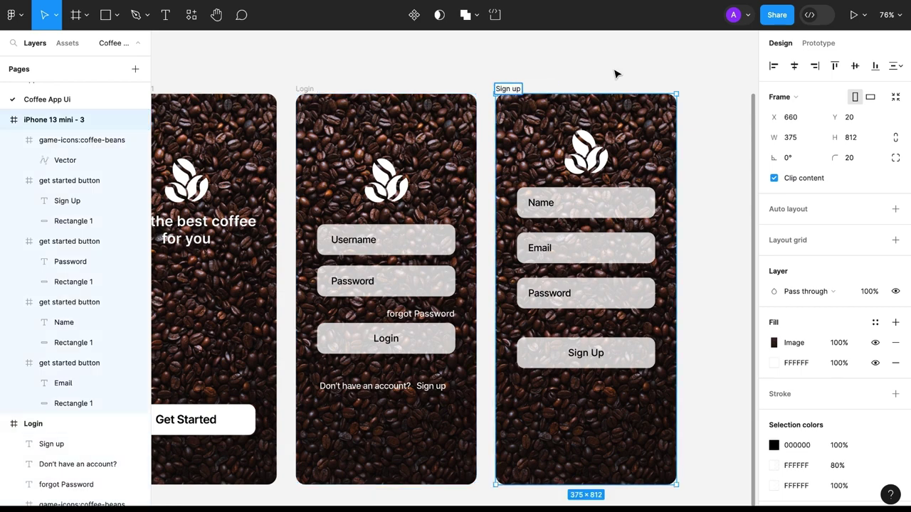
{"action": "left_click", "coordinate": [616, 74]}
- Add a blank iPhone 13 mini frame to the right, aligned with the others
{"action": "scroll", "coordinate": [605, 142], "scroll_direction": "down", "scroll_amount": 3}
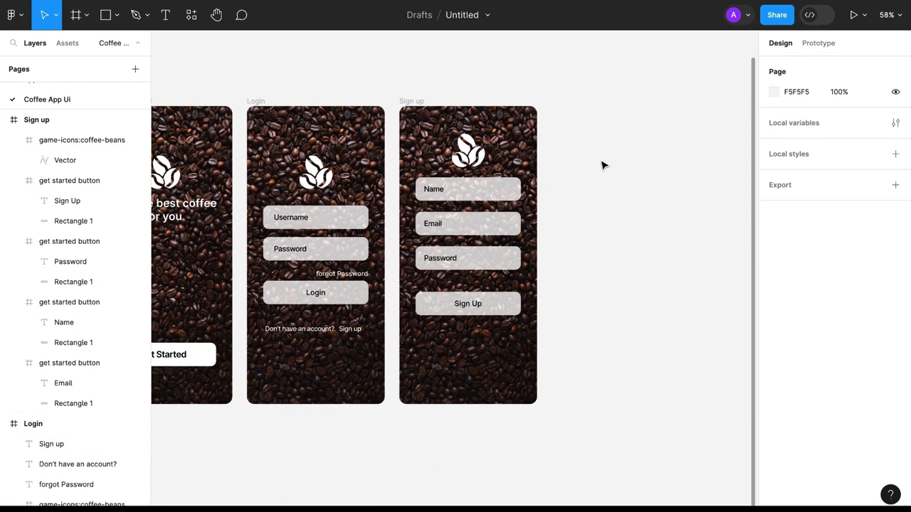
{"action": "scroll", "coordinate": [584, 169], "scroll_direction": "right", "scroll_amount": 3}
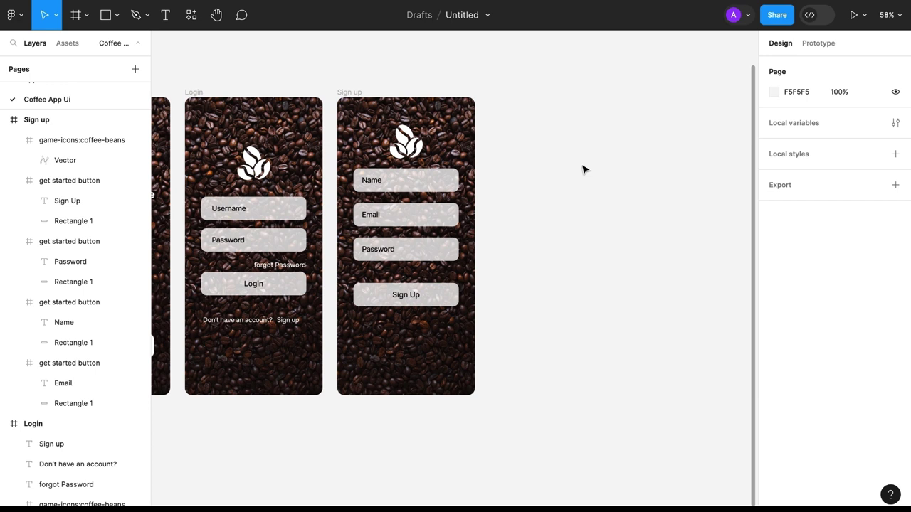
{"action": "key", "text": "f"}
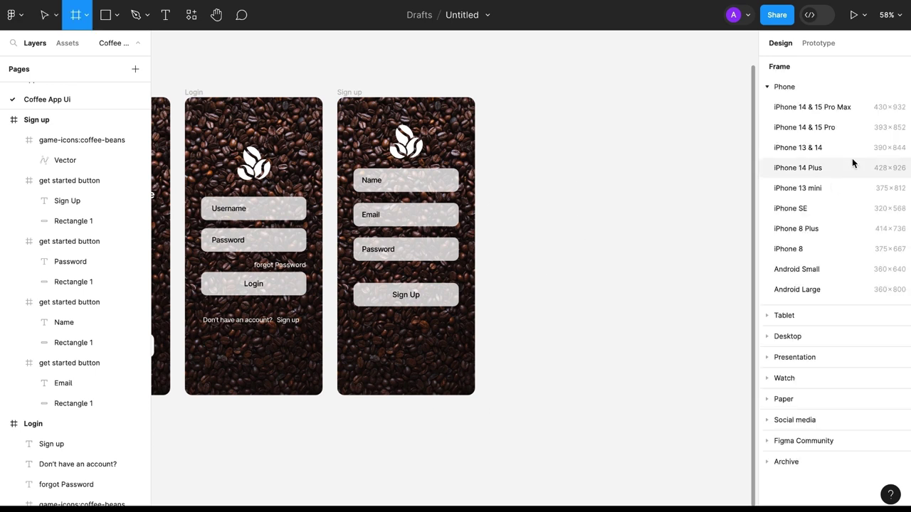
{"action": "left_click", "coordinate": [802, 191]}
{"action": "left_click_drag", "start_coordinate": [544, 195], "coordinate": [545, 189]}
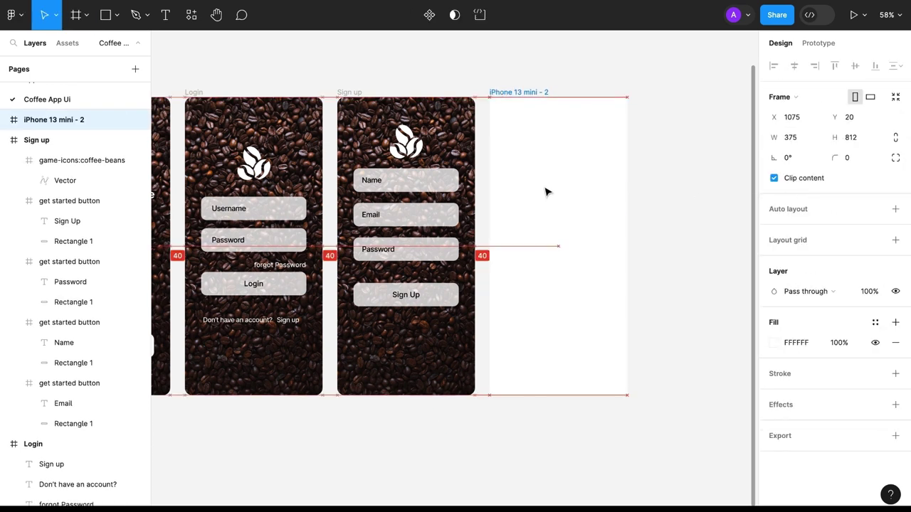
- Give the new frame a corner radius of 20 and add a greeting text near its top
{"action": "left_click", "coordinate": [848, 157]}
{"action": "type", "text": "20"}
{"action": "key", "text": "Return"}
{"action": "key", "text": "t"}
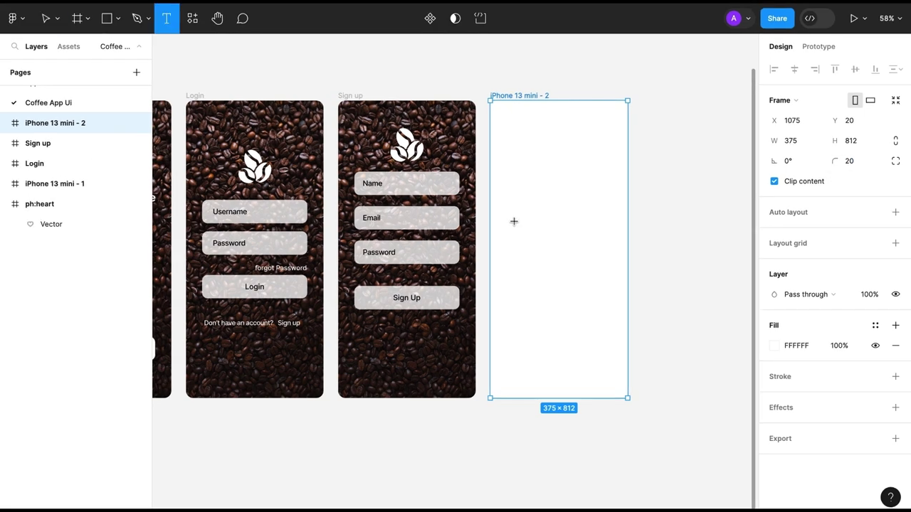
{"action": "left_click", "coordinate": [500, 121]}
{"action": "scroll", "coordinate": [508, 122], "scroll_direction": "up", "scroll_amount": 5}
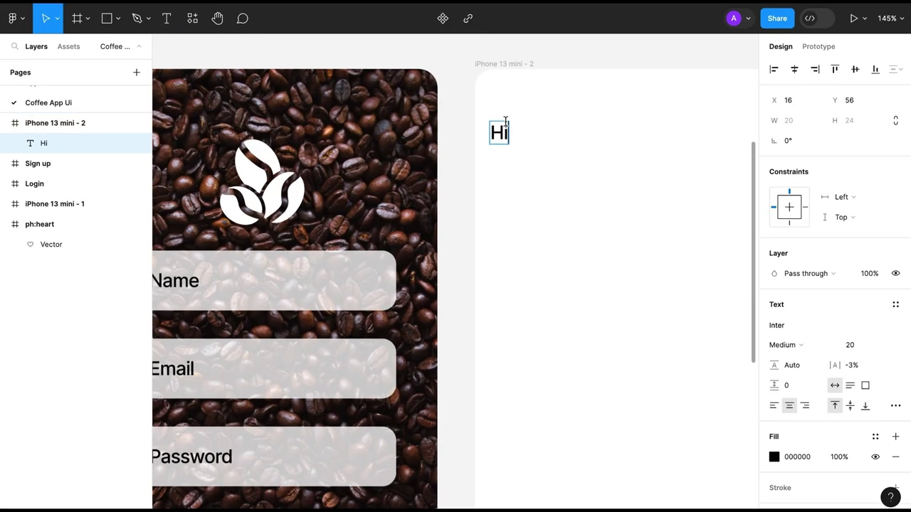
{"action": "scroll", "coordinate": [449, 146], "scroll_direction": "up", "scroll_amount": 2}
{"action": "scroll", "coordinate": [421, 158], "scroll_direction": "down", "scroll_amount": 4}
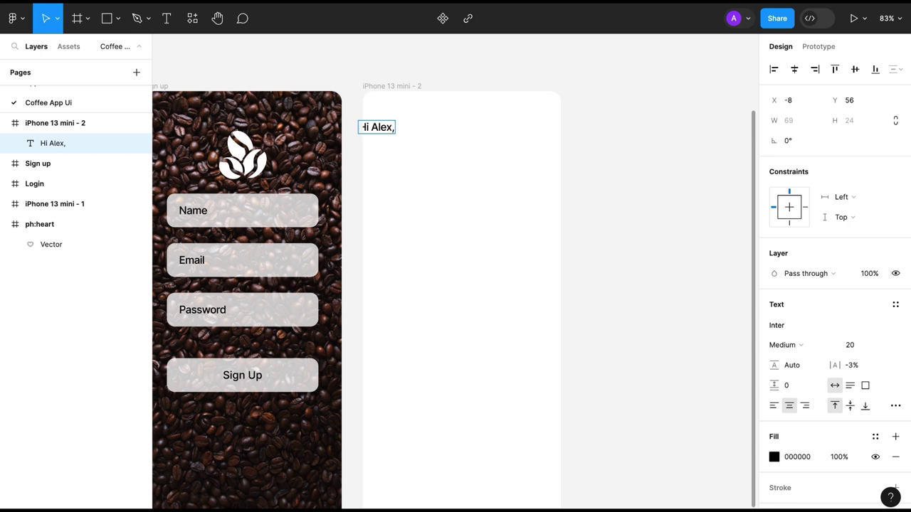
{"action": "left_click_drag", "start_coordinate": [377, 128], "coordinate": [408, 127]}
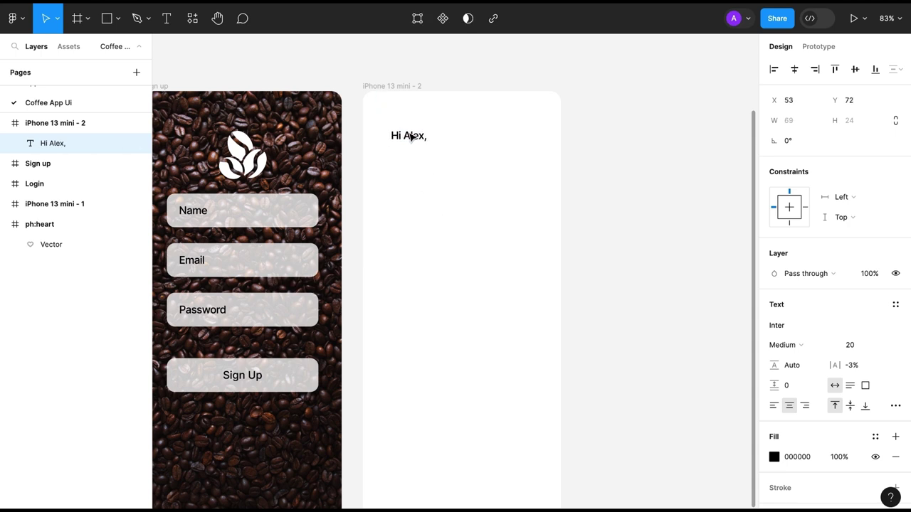
- Copy the coffee-beans logo into the frame, recoloured brown 8D510A and sized 50×50
{"action": "left_click", "coordinate": [242, 153]}
{"action": "key", "text": "ctrl+d"}
{"action": "left_click_drag", "start_coordinate": [242, 153], "coordinate": [629, 129]}
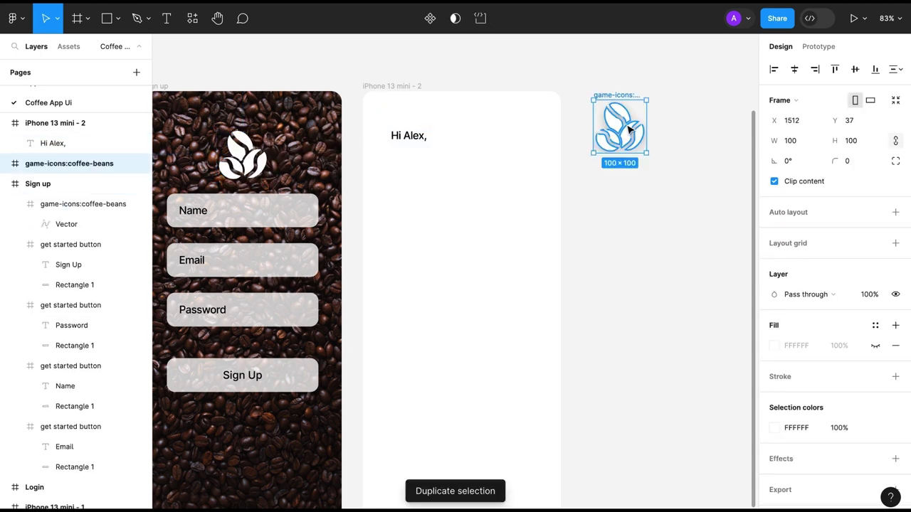
{"action": "left_click", "coordinate": [773, 428]}
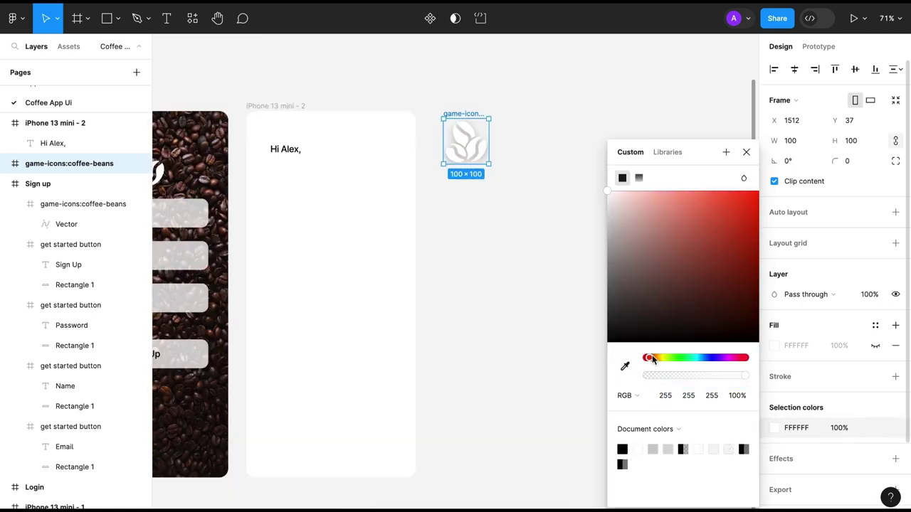
{"action": "left_click_drag", "start_coordinate": [646, 358], "coordinate": [655, 359]}
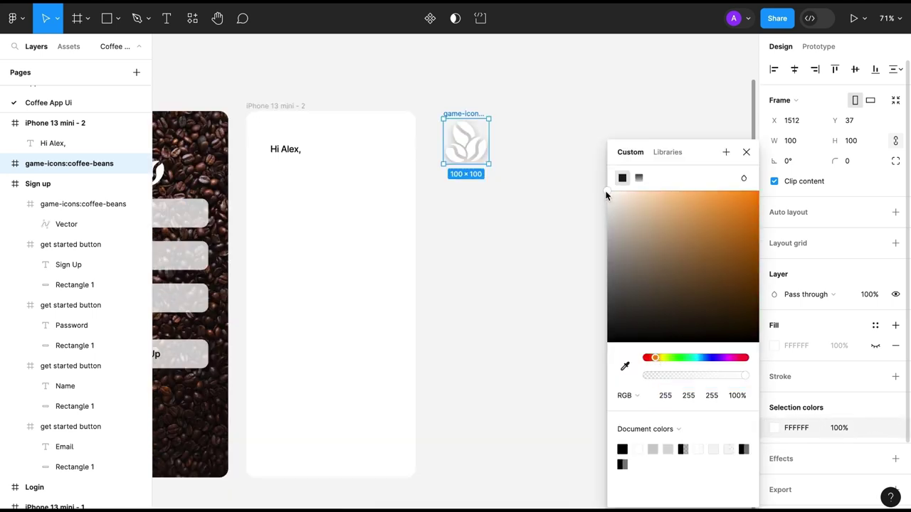
{"action": "left_click_drag", "start_coordinate": [609, 195], "coordinate": [719, 255]}
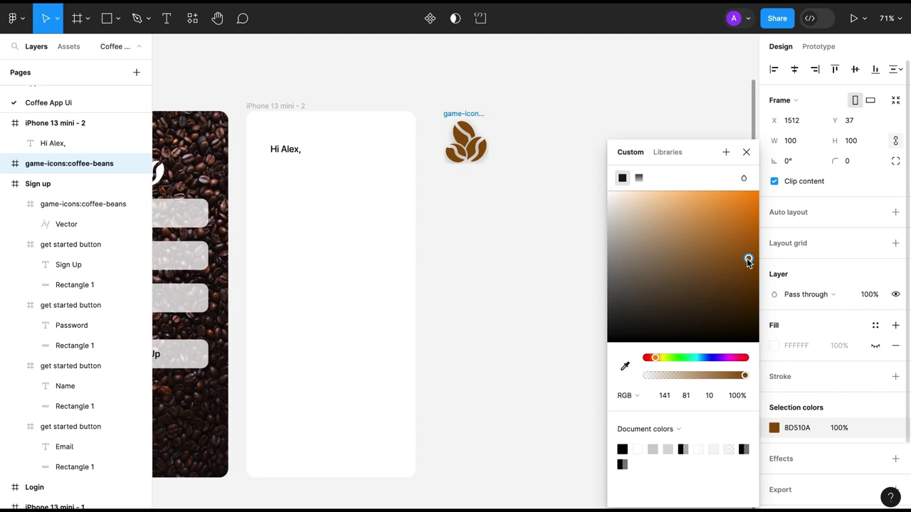
{"action": "key", "text": "Escape"}
{"action": "type", "text": "50"}
{"action": "key", "text": "Return"}
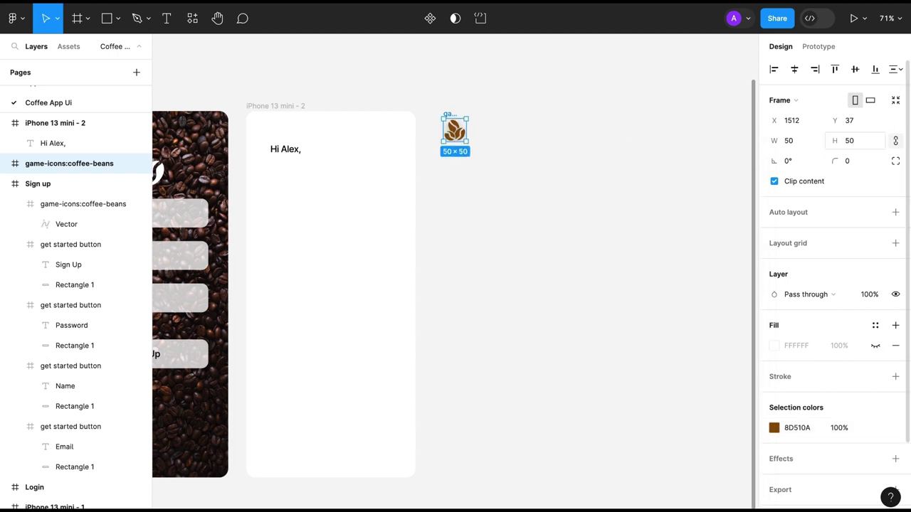
{"action": "mouse_move", "coordinate": [453, 134]}
{"action": "left_mouse_down"}
{"action": "mouse_move", "coordinate": [267, 138]}
{"action": "mouse_move", "coordinate": [270, 130]}
{"action": "mouse_move", "coordinate": [308, 145]}
{"action": "left_mouse_up"}
{"action": "left_click", "coordinate": [289, 193]}
{"action": "left_click", "coordinate": [303, 171]}
- Duplicate the greeting text, change it to 'Find your best coffee', and move it below the greeting
{"action": "left_click", "coordinate": [306, 140]}
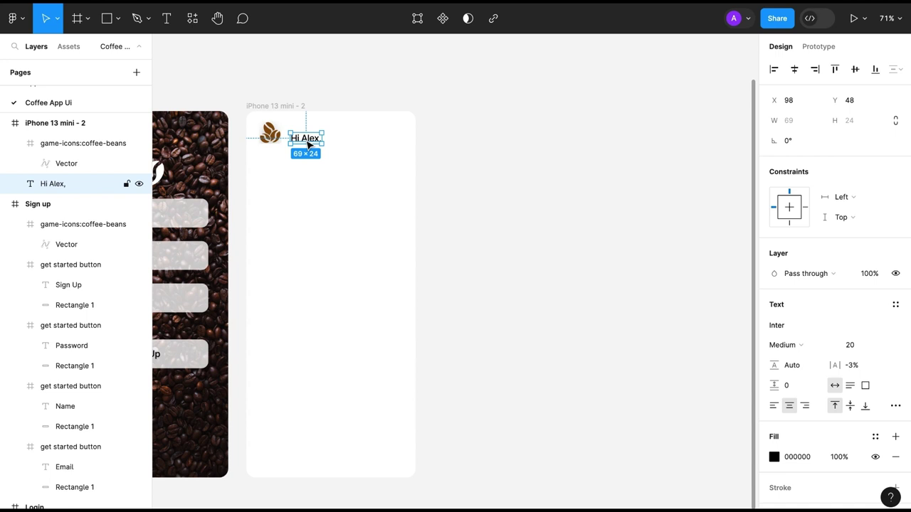
{"action": "key", "text": "ctrl+d"}
{"action": "key", "text": "Return"}
{"action": "type", "text": "Find your best coffee"}
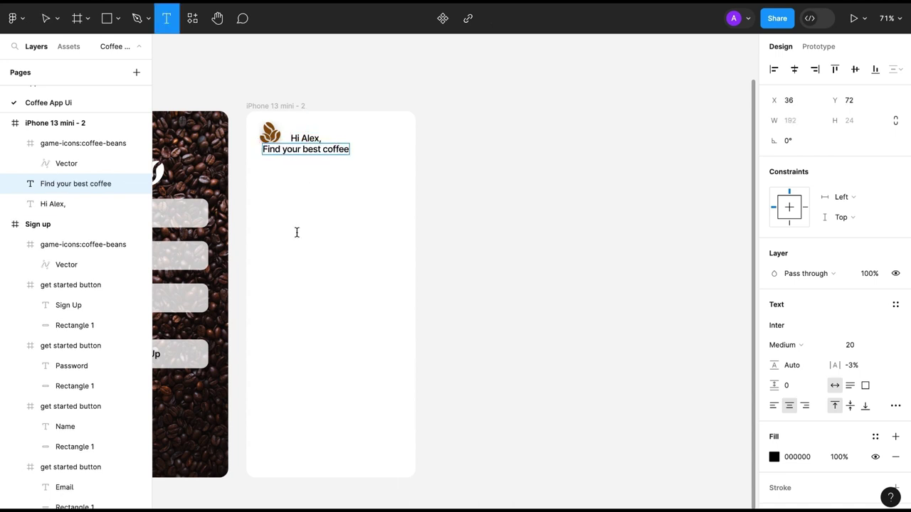
{"action": "key", "text": "Escape"}
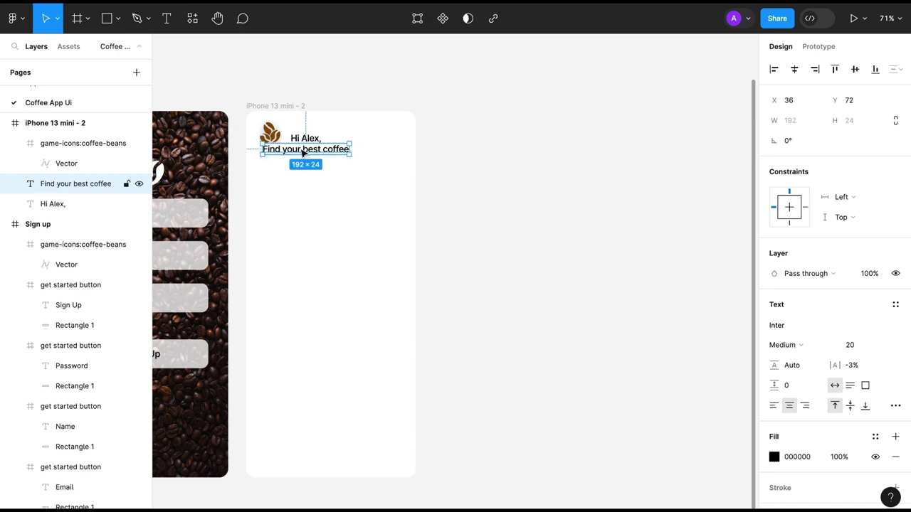
{"action": "mouse_move", "coordinate": [305, 148]}
{"action": "left_mouse_down"}
{"action": "mouse_move", "coordinate": [325, 158]}
{"action": "mouse_move", "coordinate": [284, 177]}
{"action": "mouse_move", "coordinate": [293, 182]}
{"action": "left_mouse_up"}
{"action": "left_click", "coordinate": [338, 246]}
- Wrap the 'Find your best coffee' text in an auto layout frame
{"action": "left_click", "coordinate": [317, 159]}
{"action": "left_click", "coordinate": [306, 138], "text": "shift"}
{"action": "left_click", "coordinate": [287, 225]}
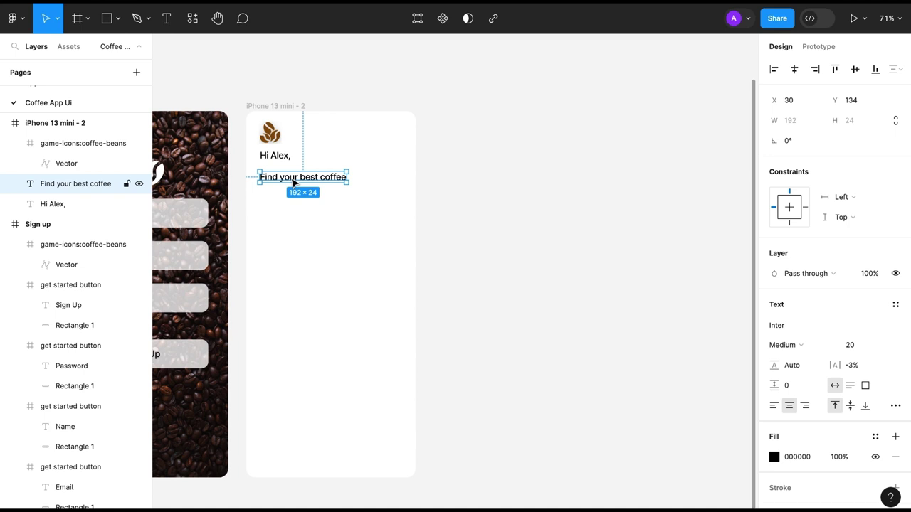
{"action": "right_click", "coordinate": [313, 173]}
{"action": "left_click", "coordinate": [346, 372]}
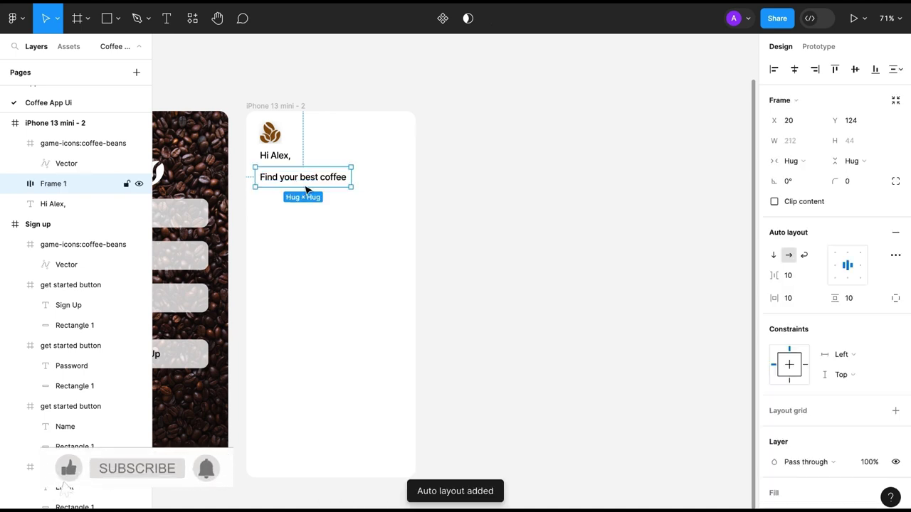
- Give the frame the brown document colour fill at 15% opacity
{"action": "scroll", "coordinate": [843, 387], "scroll_direction": "down", "scroll_amount": 3}
{"action": "left_click", "coordinate": [895, 326]}
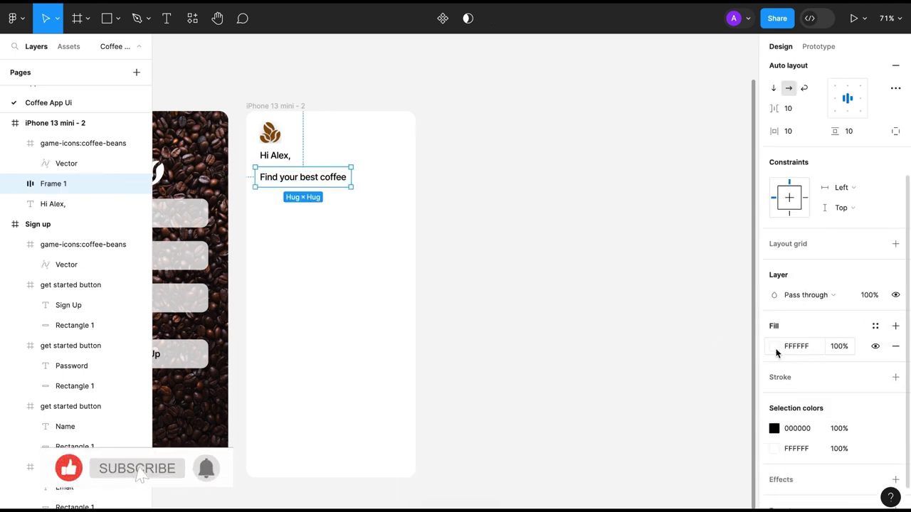
{"action": "left_click", "coordinate": [774, 346]}
{"action": "left_click", "coordinate": [743, 449]}
{"action": "left_click_drag", "start_coordinate": [746, 376], "coordinate": [661, 376]}
- Set the frame's corner radius to 10
{"action": "scroll", "coordinate": [596, 237], "scroll_direction": "up", "scroll_amount": 1}
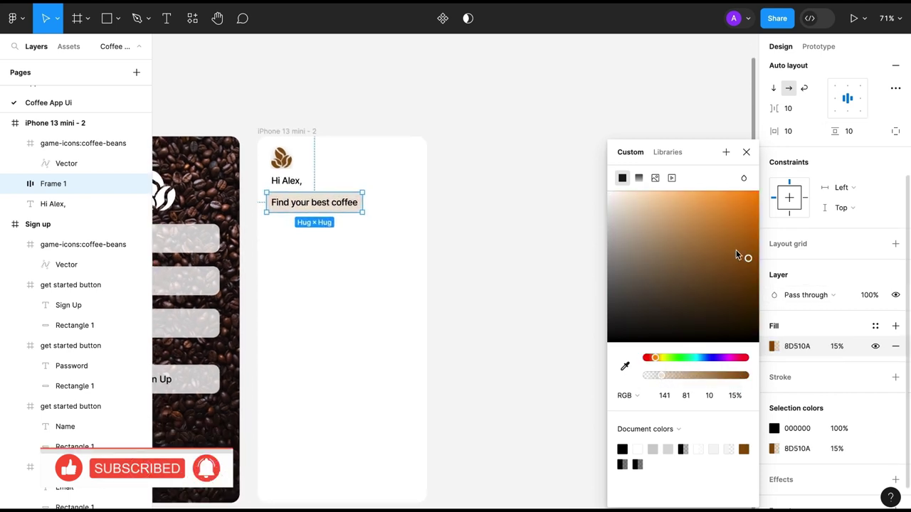
{"action": "scroll", "coordinate": [828, 214], "scroll_direction": "up", "scroll_amount": 3}
{"action": "left_click", "coordinate": [854, 181]}
{"action": "type", "text": "20"}
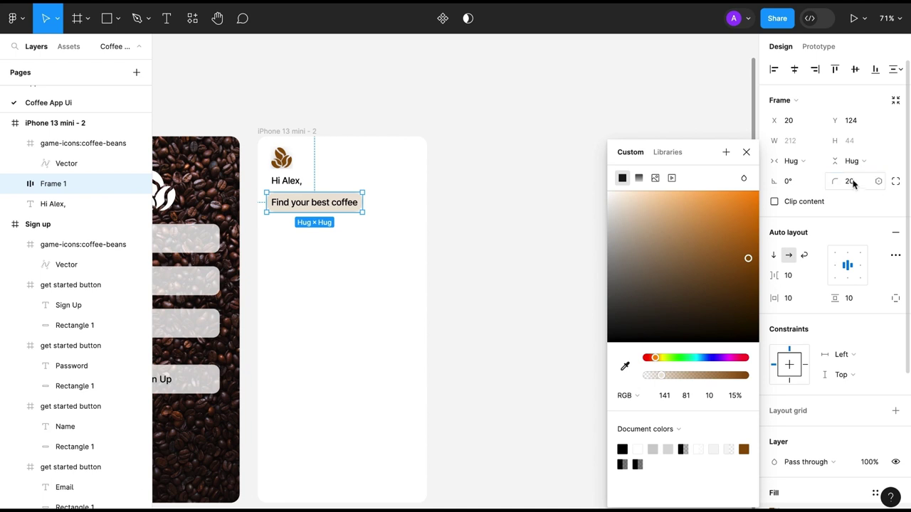
{"action": "type", "text": "10"}
{"action": "key", "text": "Return"}
- Add a drop shadow with a blur of 20 to the frame
{"action": "scroll", "coordinate": [849, 349], "scroll_direction": "down", "scroll_amount": 1}
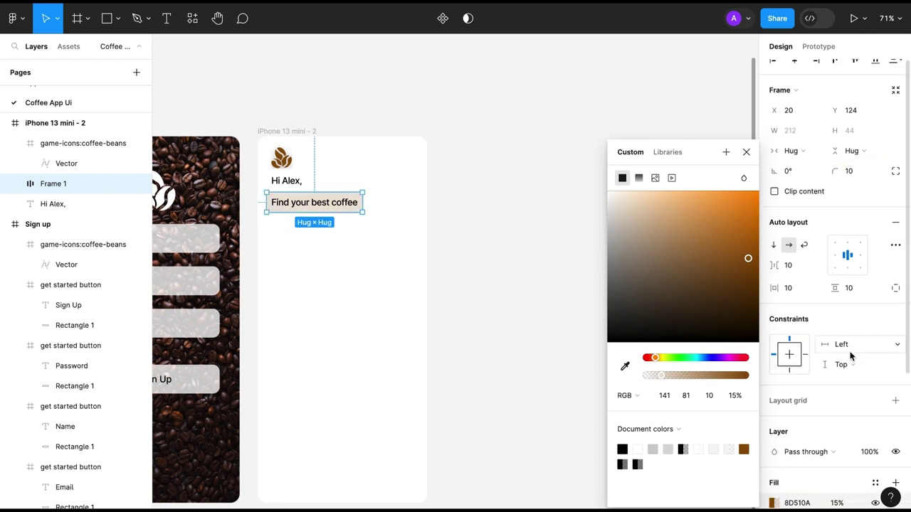
{"action": "scroll", "coordinate": [890, 427], "scroll_direction": "down", "scroll_amount": 4}
{"action": "left_click", "coordinate": [746, 153]}
{"action": "scroll", "coordinate": [595, 288], "scroll_direction": "left", "scroll_amount": 5}
{"action": "scroll", "coordinate": [596, 288], "scroll_direction": "left", "scroll_amount": 1}
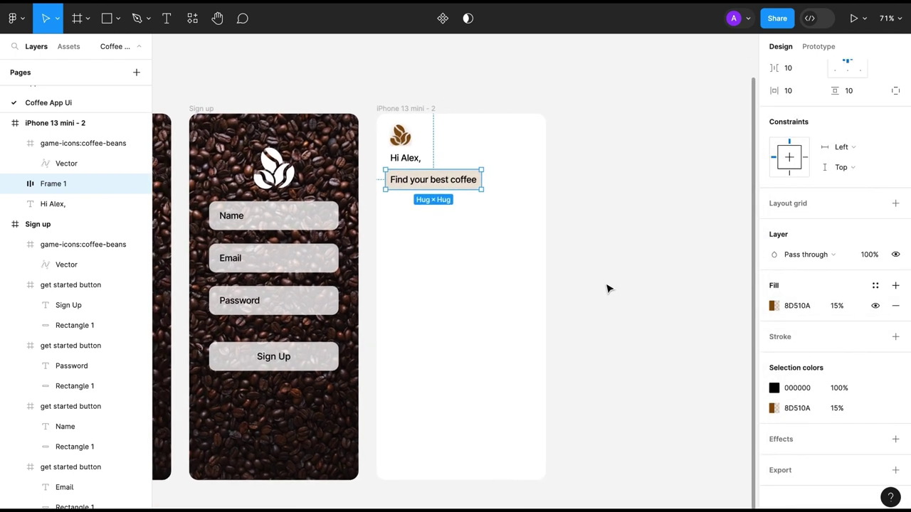
{"action": "left_click", "coordinate": [796, 442]}
{"action": "left_click", "coordinate": [774, 459]}
{"action": "left_click", "coordinate": [714, 421]}
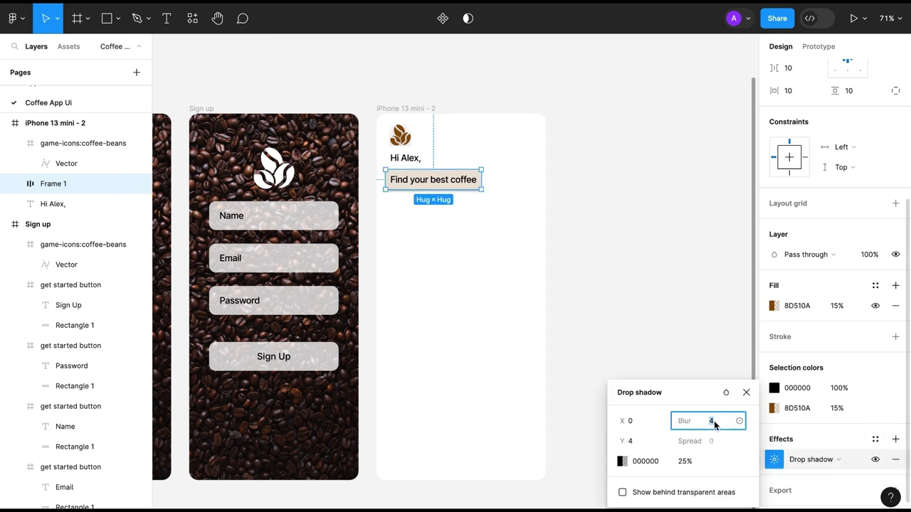
{"action": "type", "text": "20"}
{"action": "left_click", "coordinate": [578, 494]}
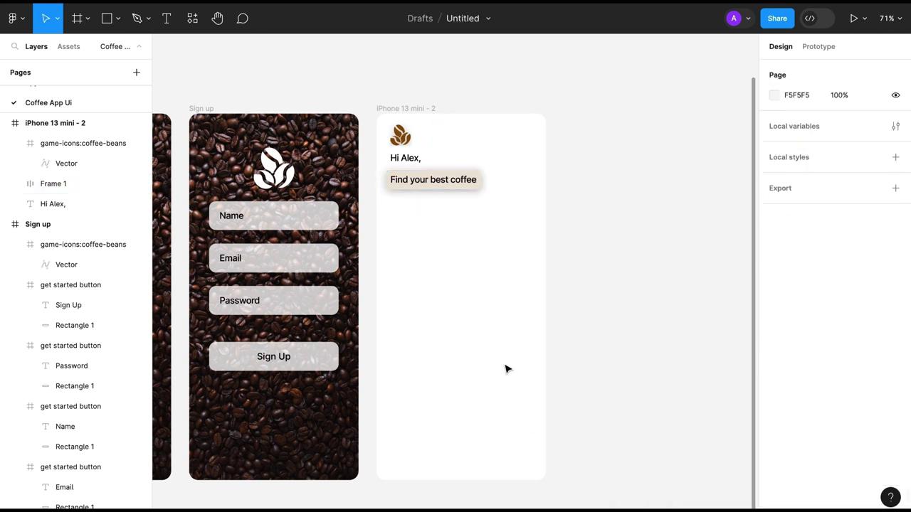
- Make the drop shadow brown 8D510A at 25% opacity
{"action": "left_click", "coordinate": [449, 183]}
{"action": "scroll", "coordinate": [774, 439], "scroll_direction": "down", "scroll_amount": 5}
{"action": "left_click", "coordinate": [775, 439]}
{"action": "left_click", "coordinate": [622, 461]}
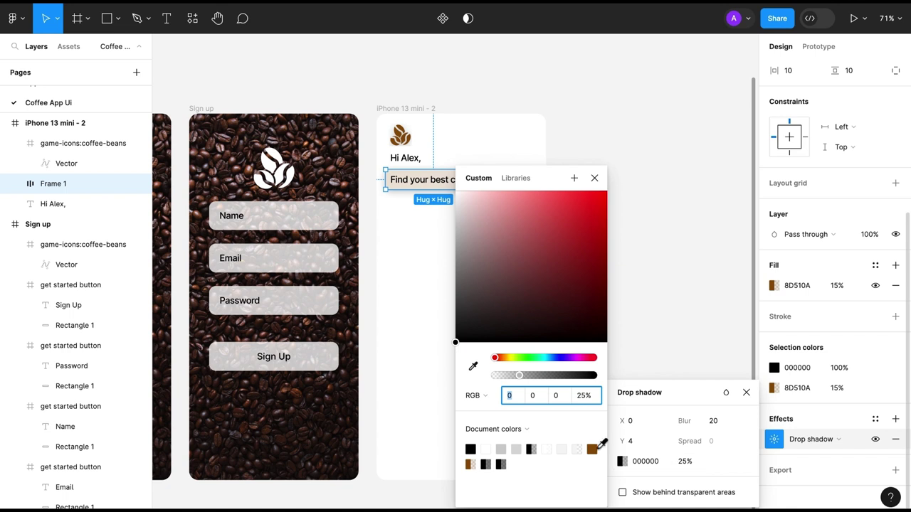
{"action": "left_click", "coordinate": [592, 449]}
{"action": "type", "text": "25"}
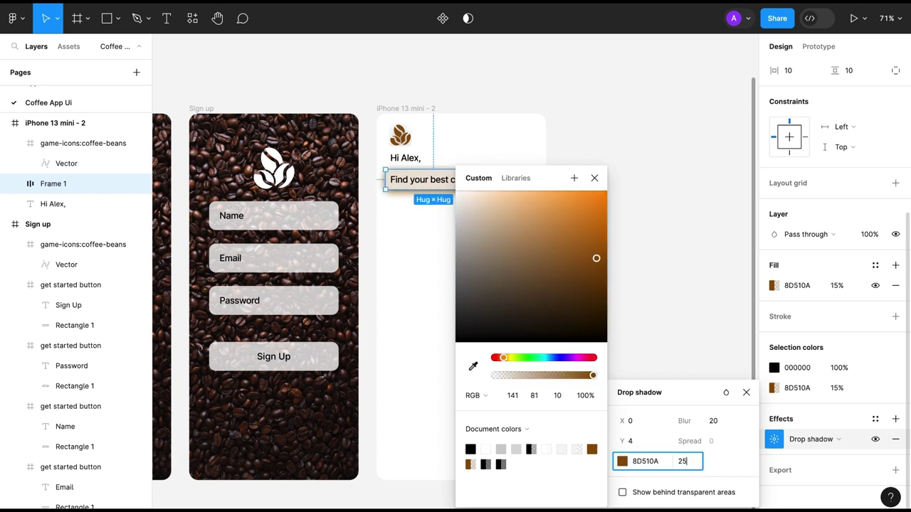
{"action": "key", "text": "Return"}
{"action": "key", "text": "Escape"}
{"action": "left_click", "coordinate": [462, 377]}
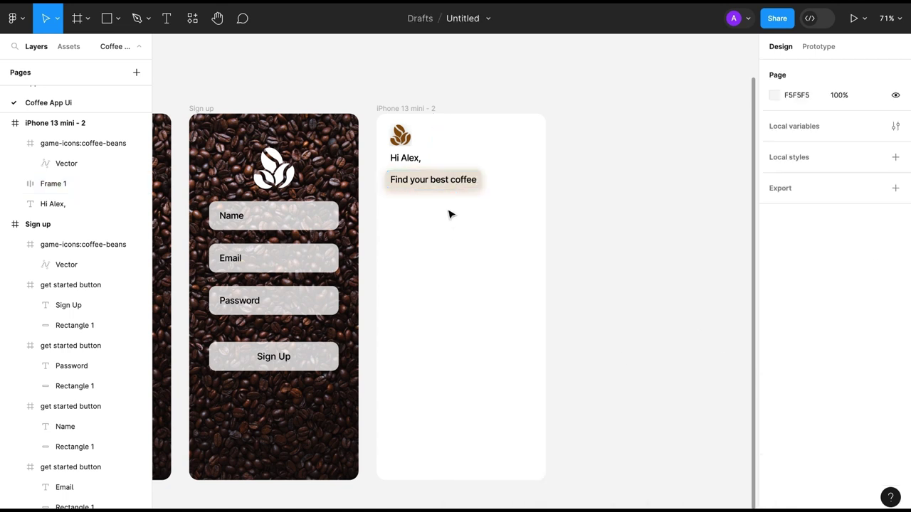
- Place the search icon inside the search box and colour it brown at 60% opacity
{"action": "left_click", "coordinate": [389, 180]}
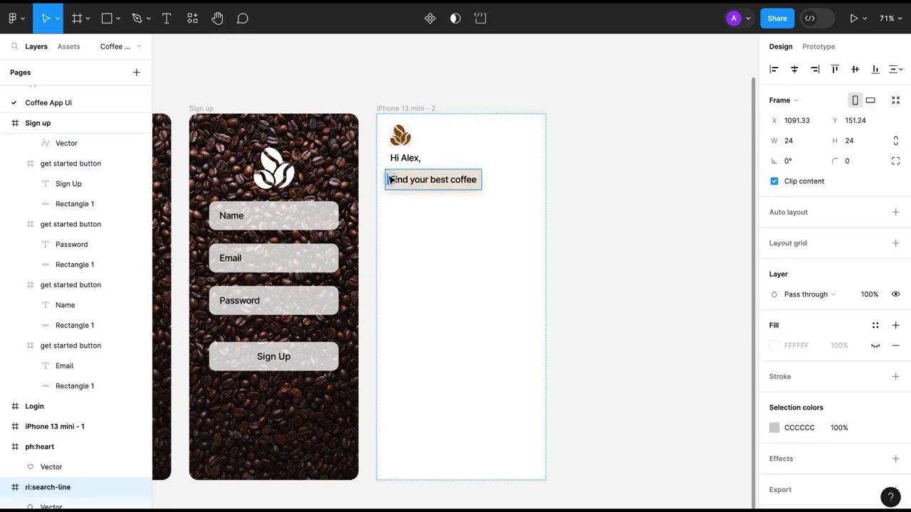
{"action": "left_click_drag", "start_coordinate": [390, 180], "coordinate": [391, 181]}
{"action": "left_click", "coordinate": [432, 244]}
{"action": "double_click", "coordinate": [392, 185]}
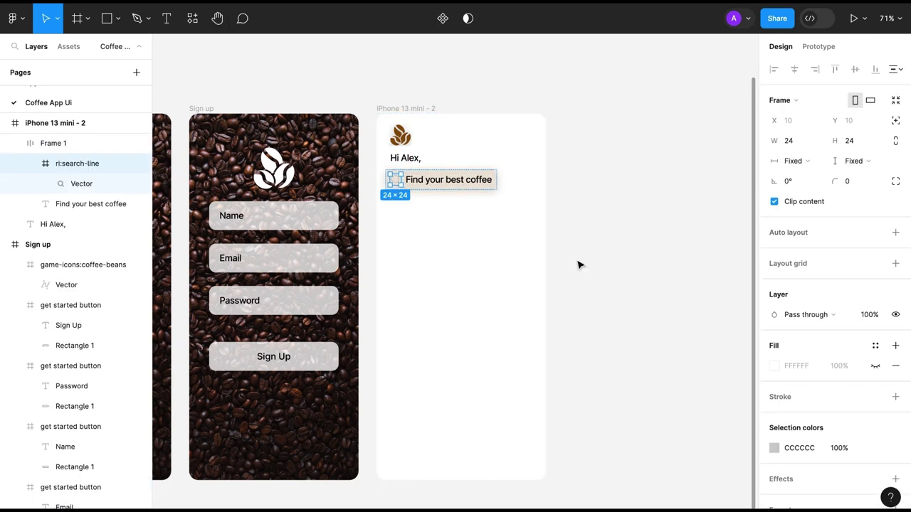
{"action": "left_click", "coordinate": [774, 451]}
{"action": "left_click", "coordinate": [630, 445]}
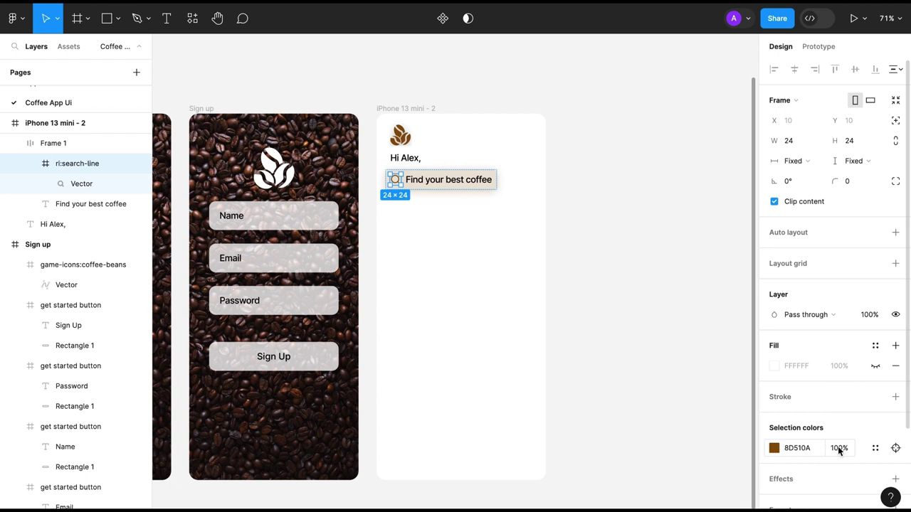
{"action": "key", "text": "Return"}
{"action": "type", "text": "0"}
{"action": "key", "text": "Return"}
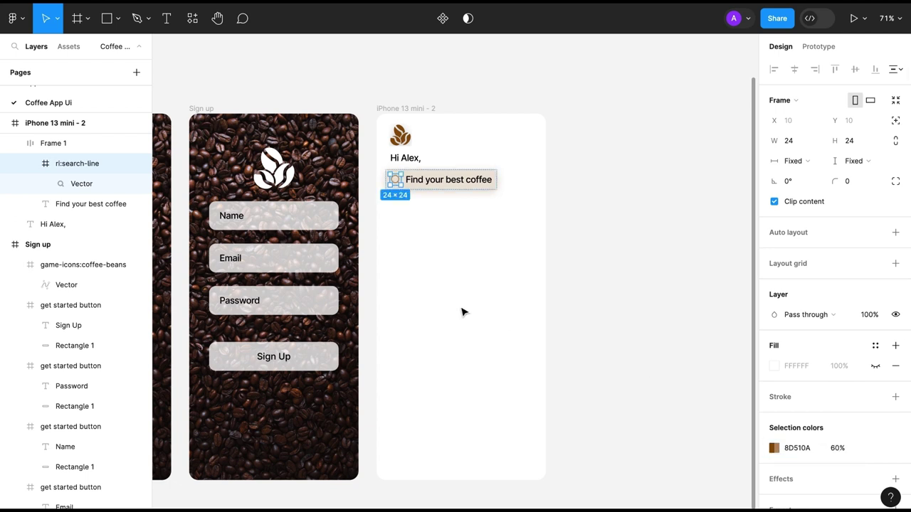
{"action": "left_click", "coordinate": [420, 273]}
- Widen the search box to 331 and make its text 18 px brown 8D510A
{"action": "left_click", "coordinate": [396, 178]}
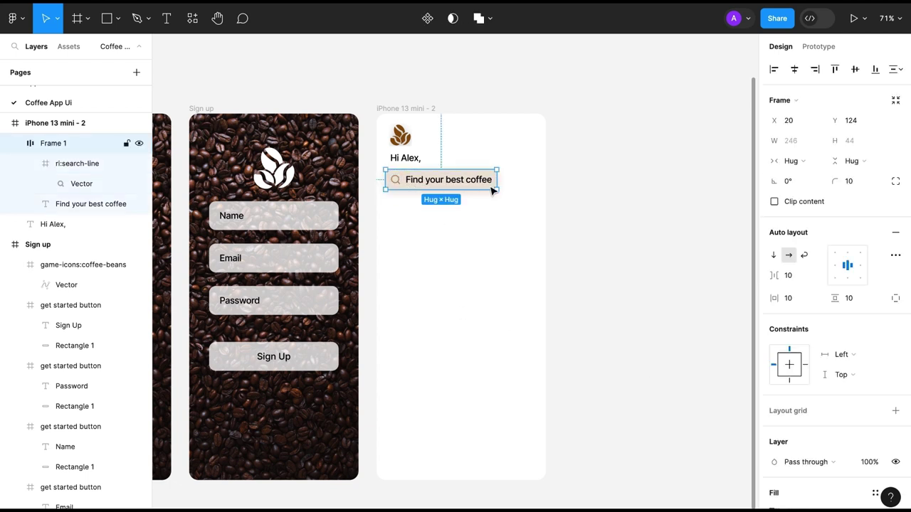
{"action": "left_click_drag", "start_coordinate": [496, 179], "coordinate": [535, 175]}
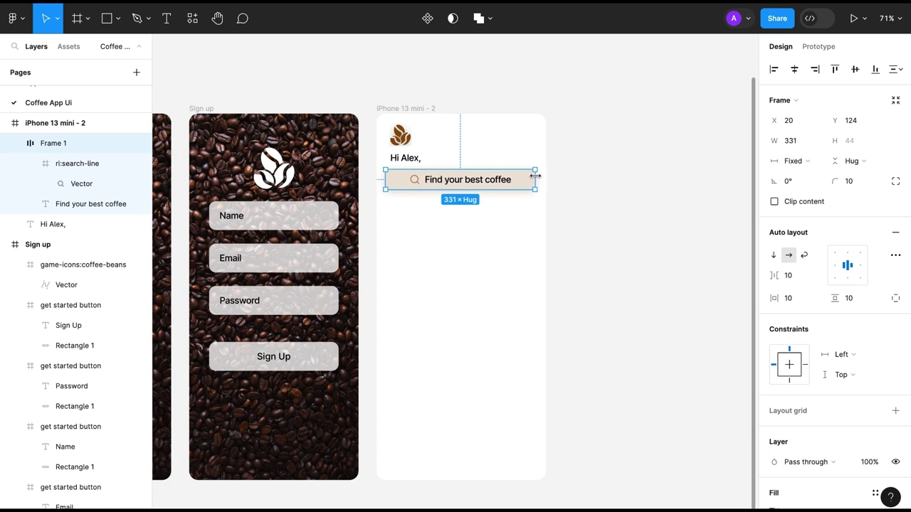
{"action": "left_click", "coordinate": [626, 285]}
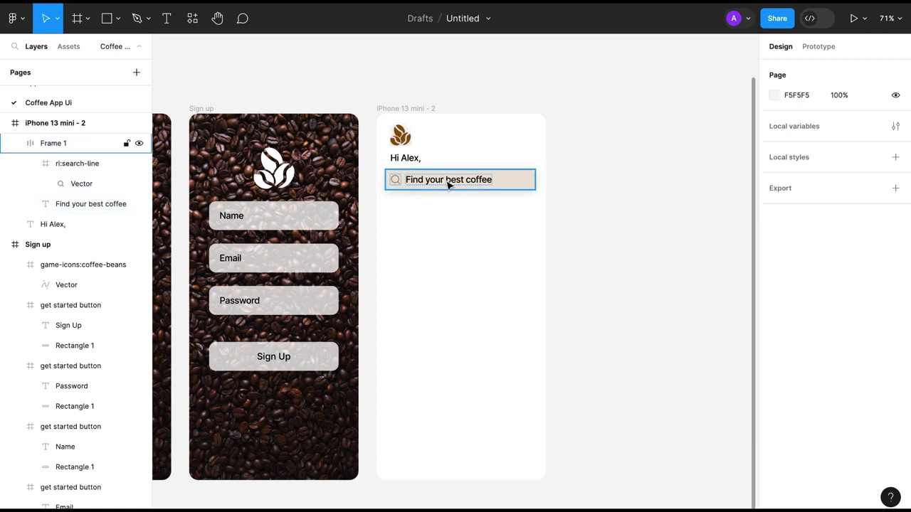
{"action": "double_click", "coordinate": [447, 180]}
{"action": "type", "text": "18"}
{"action": "key", "text": "Return"}
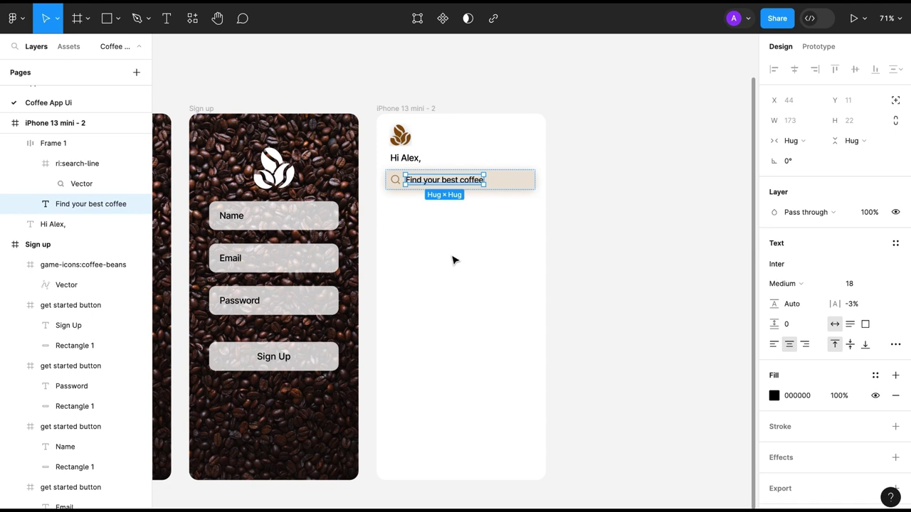
{"action": "left_click", "coordinate": [774, 395]}
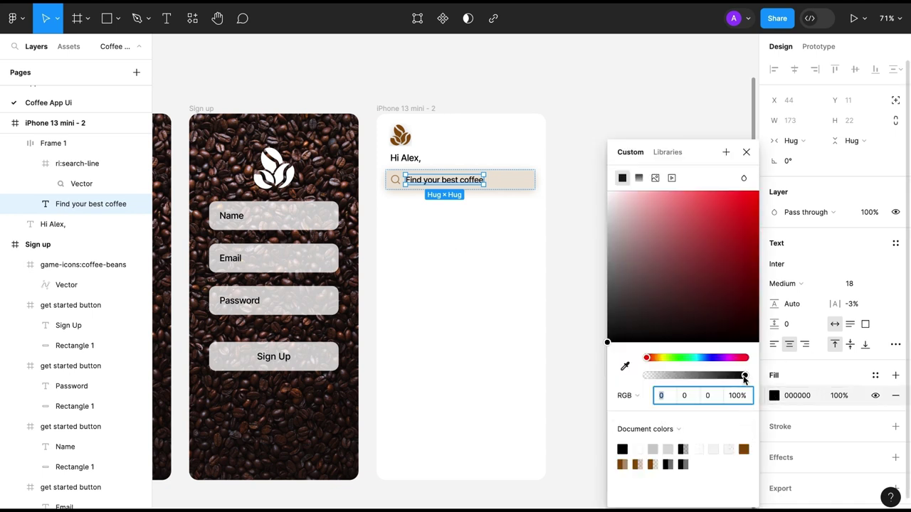
{"action": "left_click", "coordinate": [744, 447]}
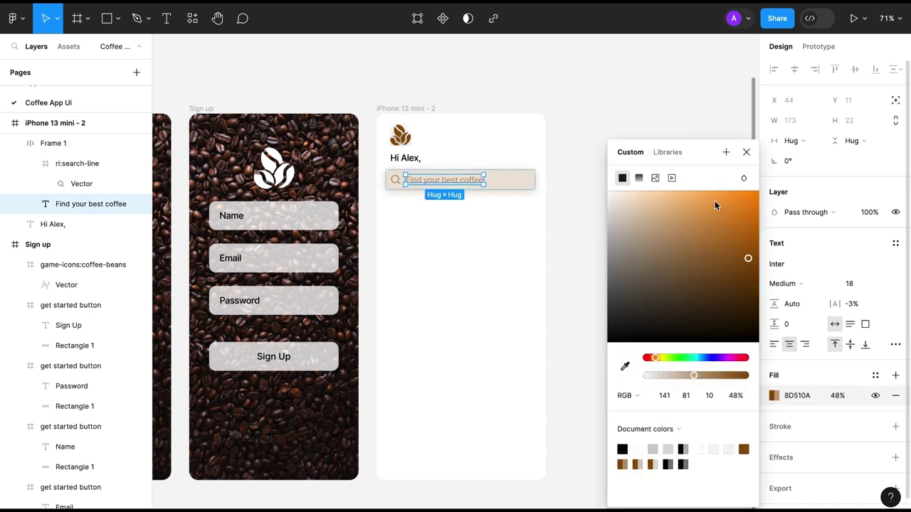
- Sample the text's translucent brown onto the search icon's vector shape
{"action": "left_click", "coordinate": [397, 180]}
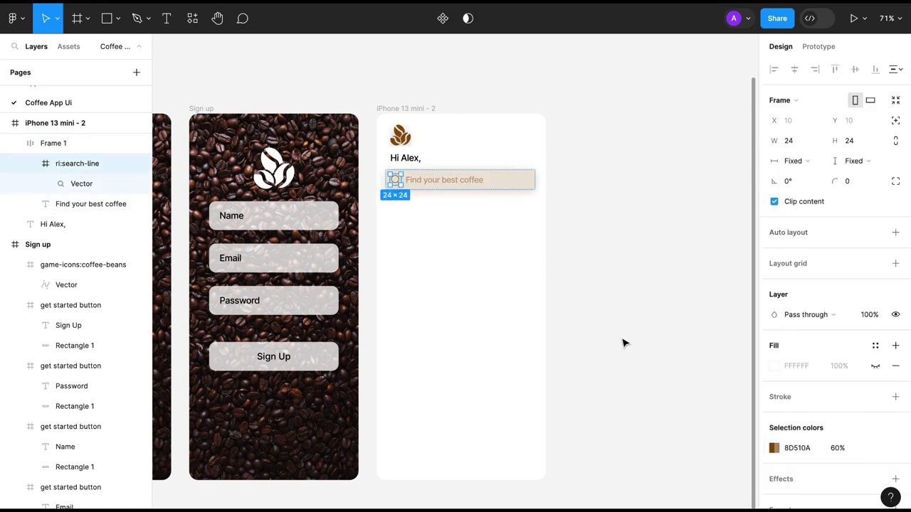
{"action": "scroll", "coordinate": [424, 213], "scroll_direction": "up", "scroll_amount": 5, "text": "ctrl"}
{"action": "key", "text": "i"}
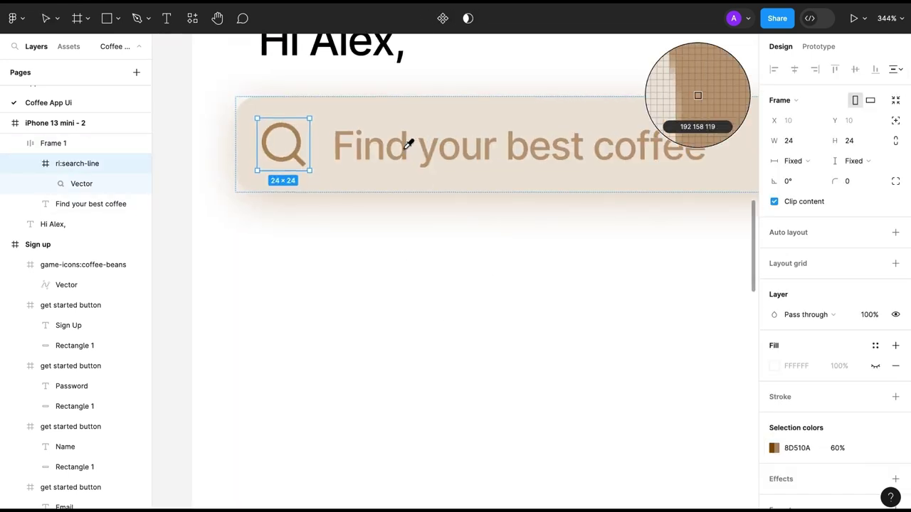
{"action": "left_click", "coordinate": [406, 142]}
{"action": "key", "text": "ctrl+z"}
{"action": "double_click", "coordinate": [291, 162]}
{"action": "key", "text": "i"}
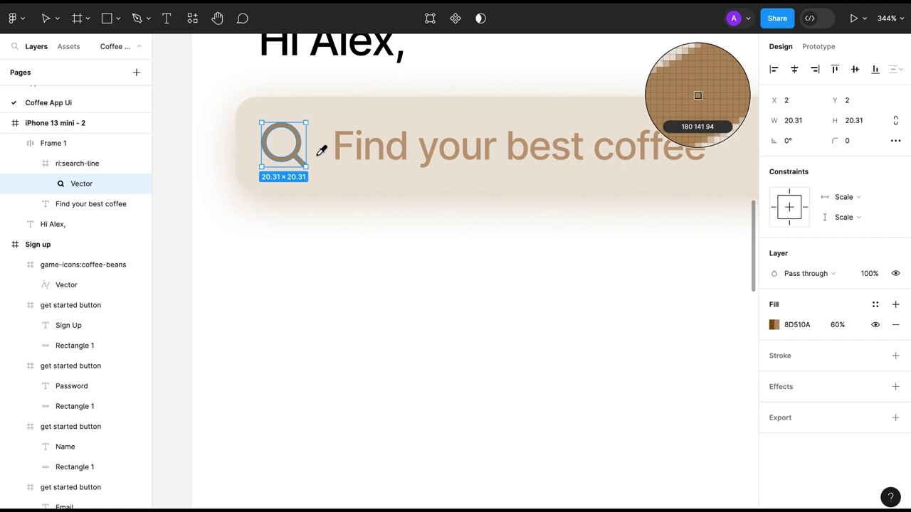
{"action": "left_click", "coordinate": [340, 148]}
{"action": "key", "text": "Escape"}
{"action": "key", "text": "shift+1"}
{"action": "scroll", "coordinate": [355, 240], "scroll_direction": "down", "scroll_amount": 1}
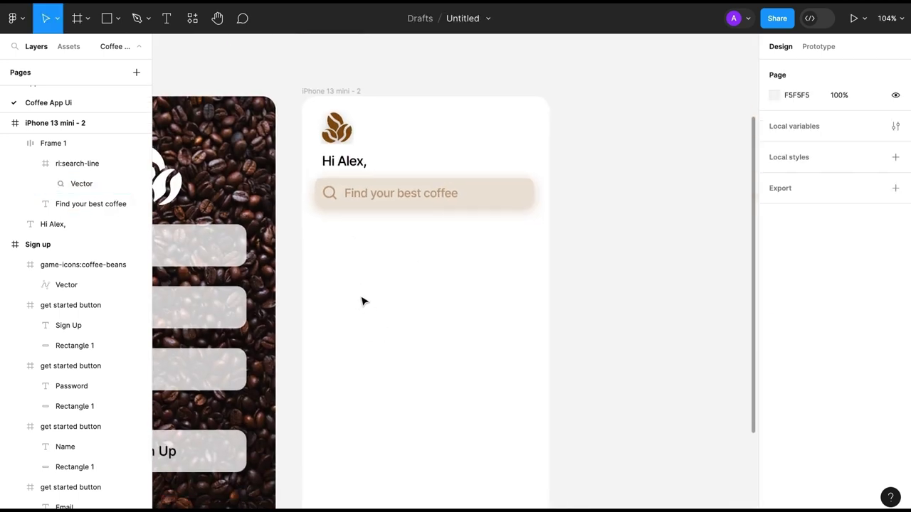
- Move the coffee-bean logo left and draw a top-right circle vertically centred with it
{"action": "left_click_drag", "start_coordinate": [337, 146], "coordinate": [331, 148]}
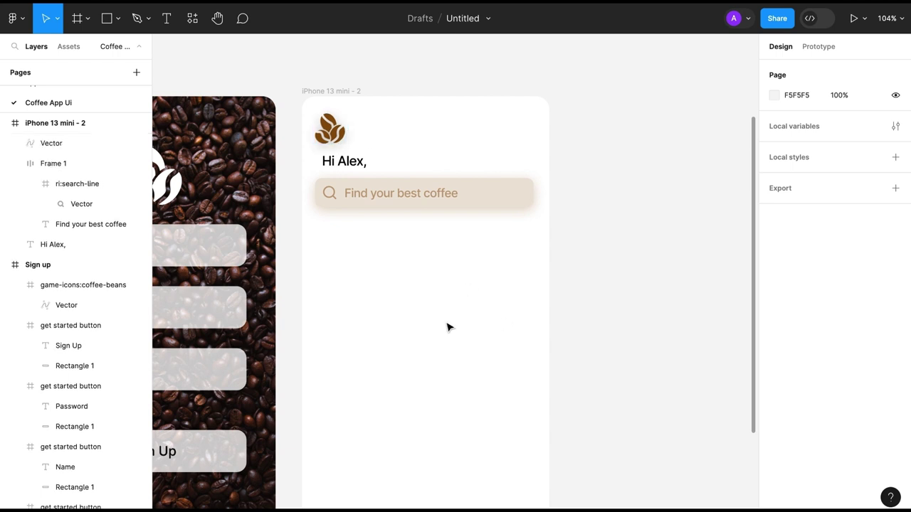
{"action": "key", "text": "o"}
{"action": "mouse_move", "coordinate": [489, 120]}
{"action": "left_mouse_down"}
{"action": "mouse_move", "coordinate": [528, 155]}
{"action": "mouse_move", "coordinate": [516, 140]}
{"action": "left_mouse_up"}
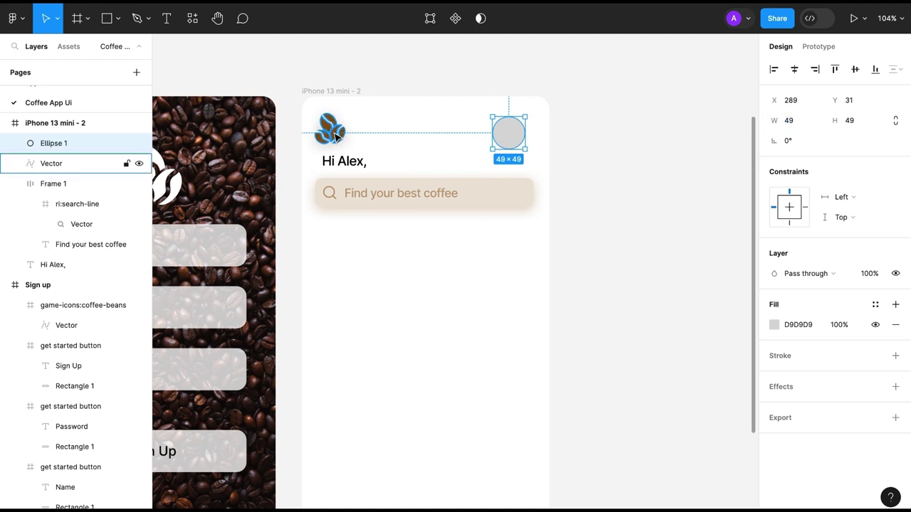
{"action": "left_click", "coordinate": [51, 163], "text": "shift"}
{"action": "left_click", "coordinate": [854, 69]}
{"action": "left_click", "coordinate": [508, 128]}
- Fill the circle with an avatar photo from Content Reel's Avatars collection
{"action": "key", "text": "shift+i"}
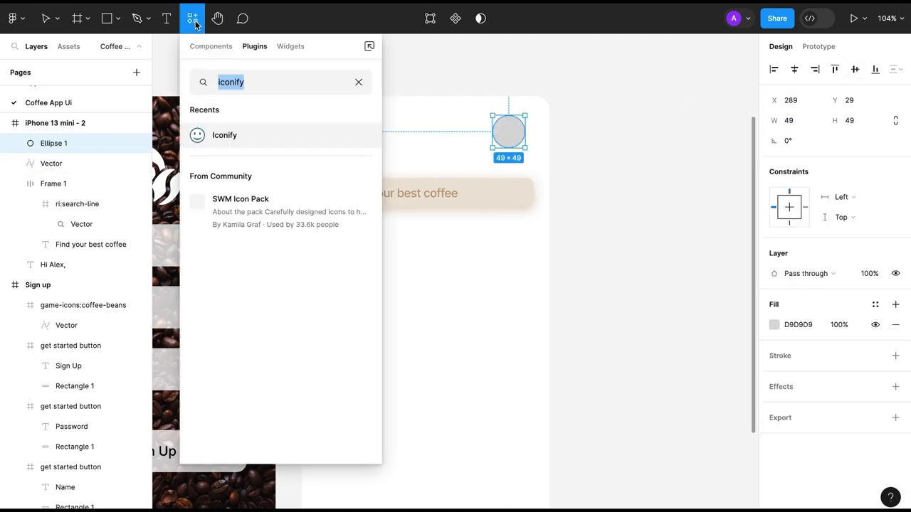
{"action": "type", "text": "content reel"}
{"action": "left_click", "coordinate": [235, 135]}
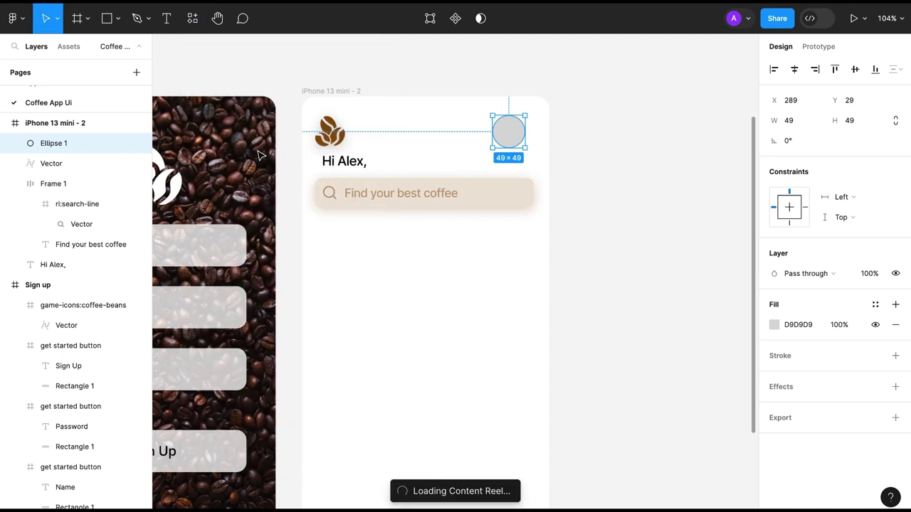
{"action": "left_click", "coordinate": [669, 91]}
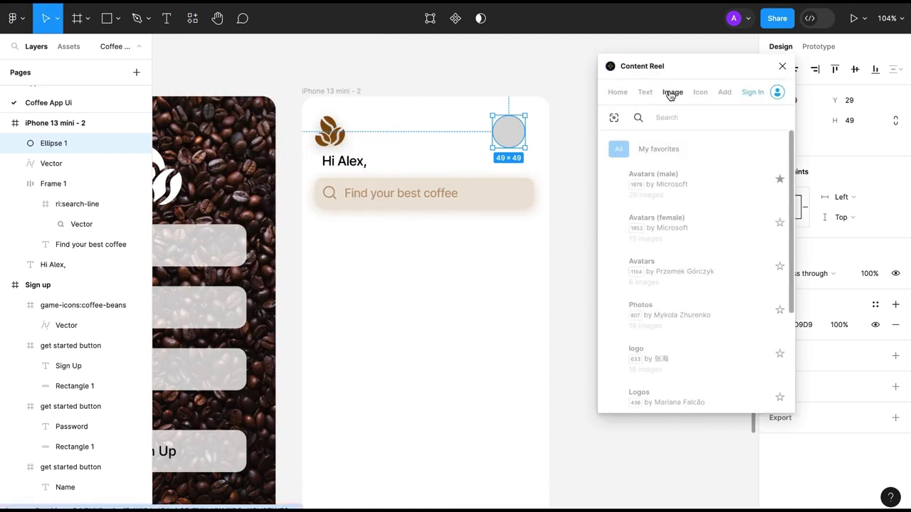
{"action": "left_click", "coordinate": [661, 178]}
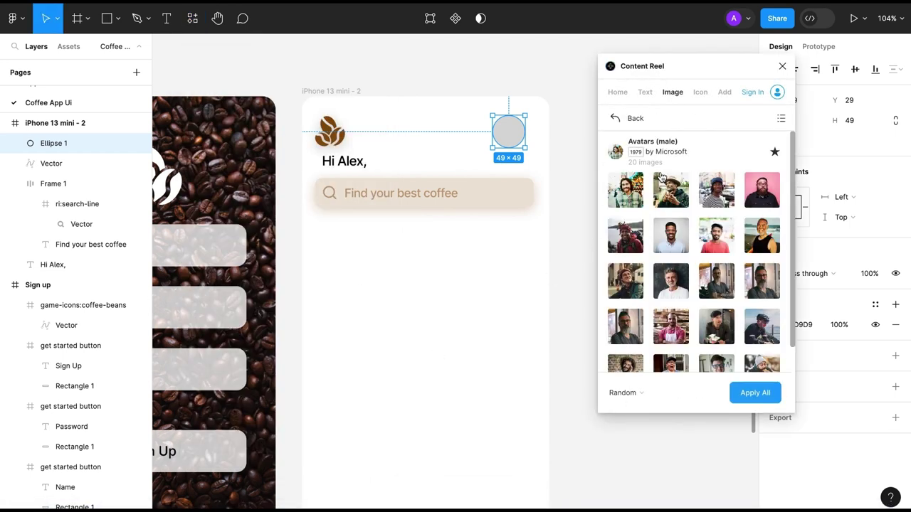
{"action": "left_click", "coordinate": [677, 247]}
{"action": "left_click", "coordinate": [782, 66]}
{"action": "left_click", "coordinate": [478, 283]}
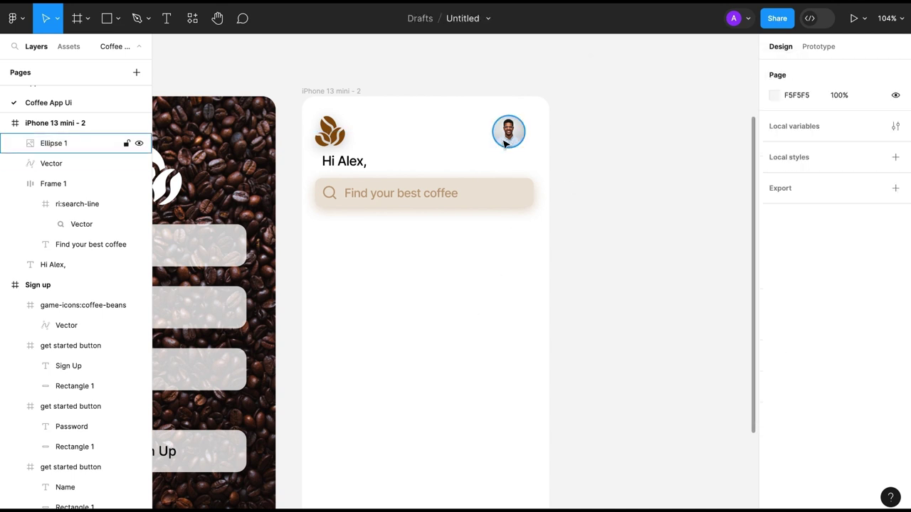
- Nudge the avatar into place and give it a drop shadow with blur 20
{"action": "left_click_drag", "start_coordinate": [503, 143], "coordinate": [513, 149]}
{"action": "left_click", "coordinate": [329, 132], "text": "shift"}
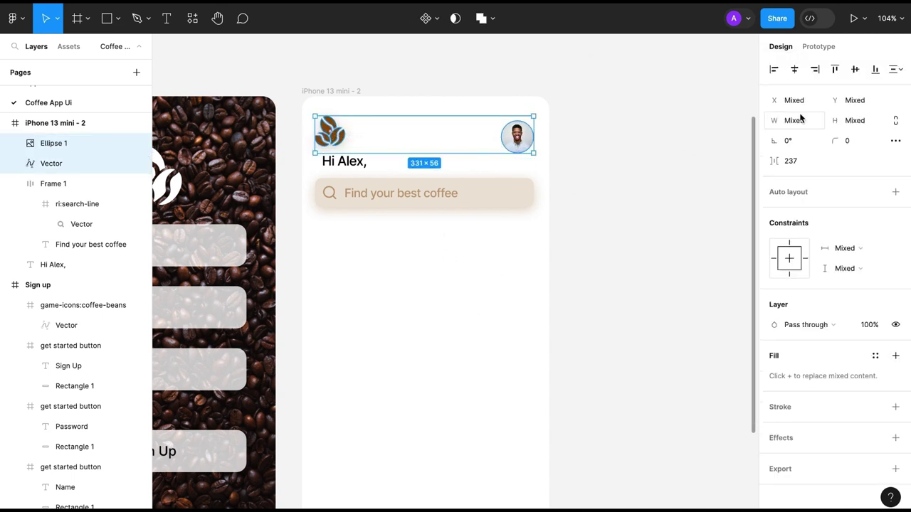
{"action": "left_click", "coordinate": [449, 297]}
{"action": "left_click", "coordinate": [517, 135]}
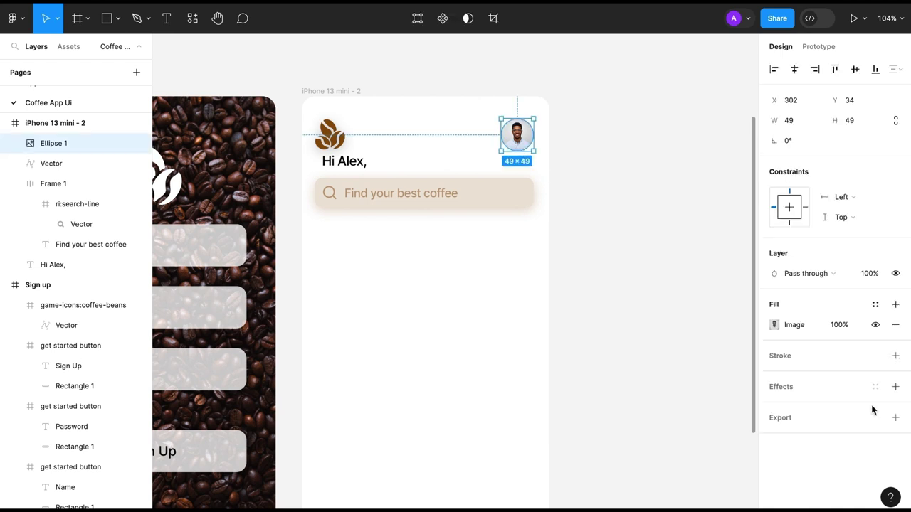
{"action": "left_click", "coordinate": [895, 386]}
{"action": "left_click", "coordinate": [774, 407]}
{"action": "left_click", "coordinate": [712, 421]}
{"action": "type", "text": "20"}
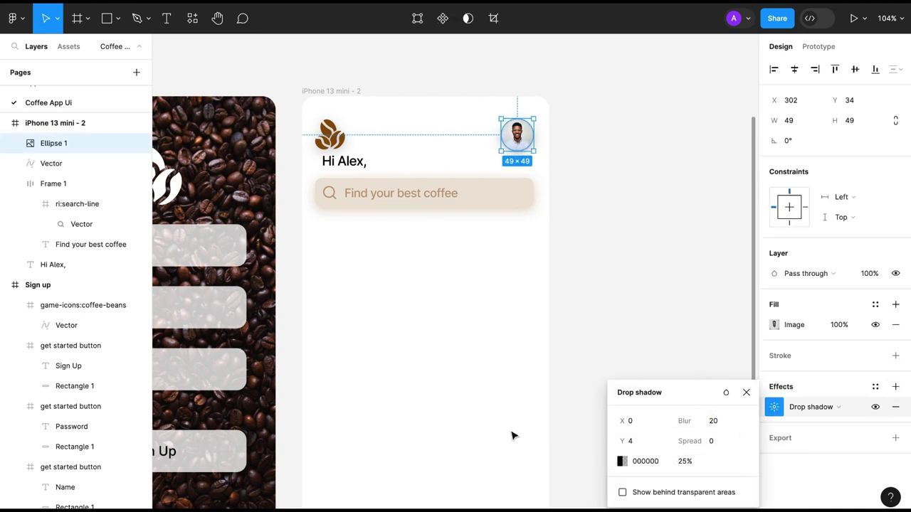
{"action": "left_click", "coordinate": [511, 435]}
- Make the avatar's shadow light grey CCCCCC at 40% opacity
{"action": "left_click", "coordinate": [517, 135]}
{"action": "left_click", "coordinate": [774, 407]}
{"action": "left_click", "coordinate": [622, 461]}
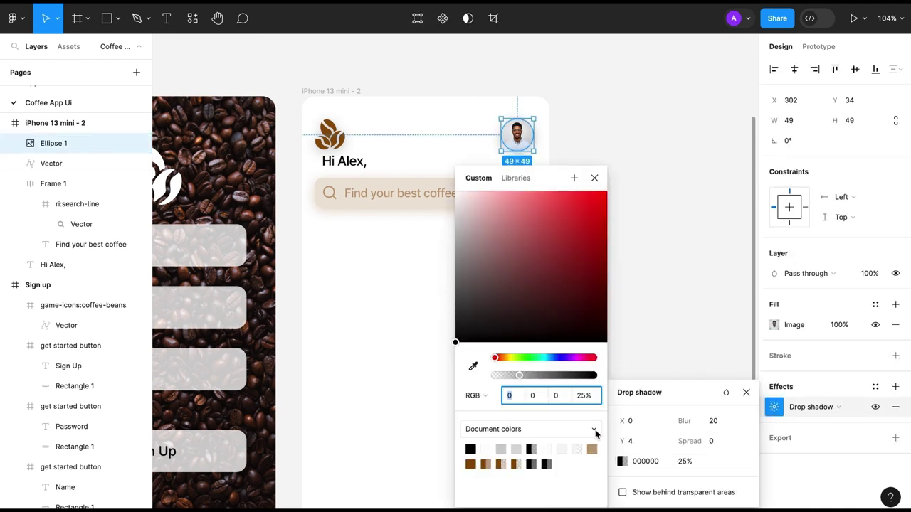
{"action": "left_click", "coordinate": [500, 449]}
{"action": "left_click", "coordinate": [684, 461]}
{"action": "type", "text": "40"}
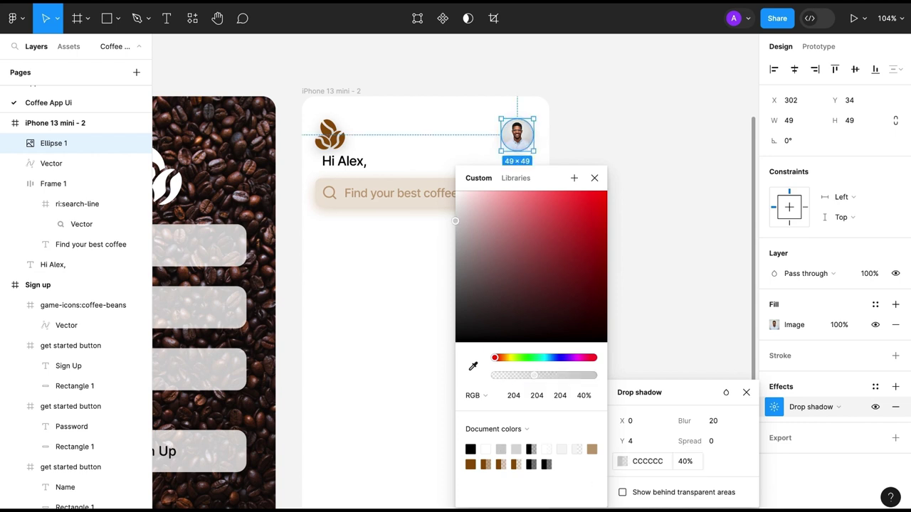
{"action": "left_click", "coordinate": [527, 311]}
{"action": "left_click", "coordinate": [409, 196]}
- Duplicate the search bar below, remove its icon, and change the text to 'Cappuccino'
{"action": "left_click_drag", "start_coordinate": [410, 196], "coordinate": [413, 240], "text": "alt"}
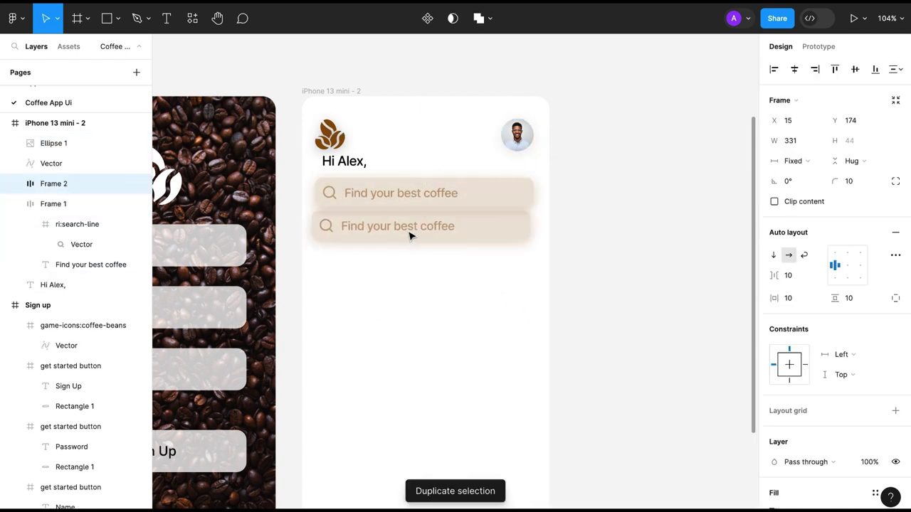
{"action": "double_click", "coordinate": [339, 242]}
{"action": "key", "text": "Delete"}
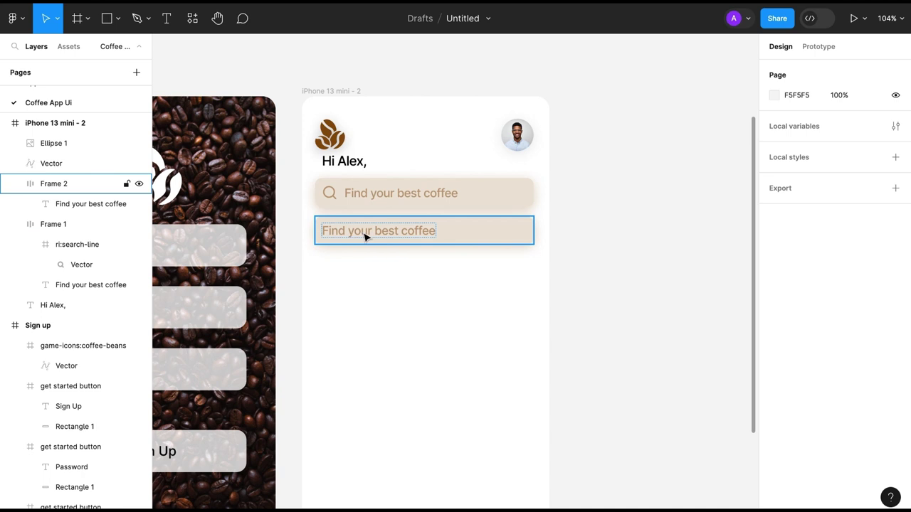
{"action": "left_click", "coordinate": [365, 237]}
{"action": "key", "text": "f"}
{"action": "key", "text": "Return"}
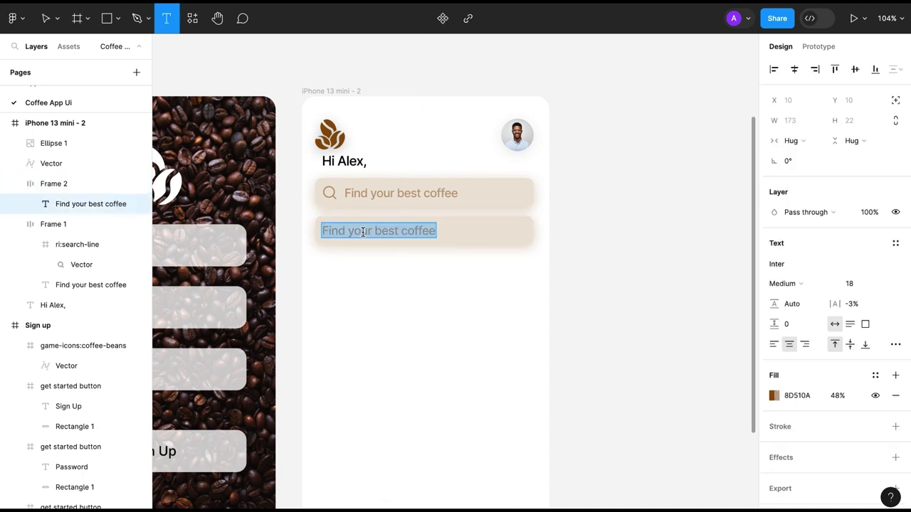
{"action": "type", "text": "Cappuccino"}
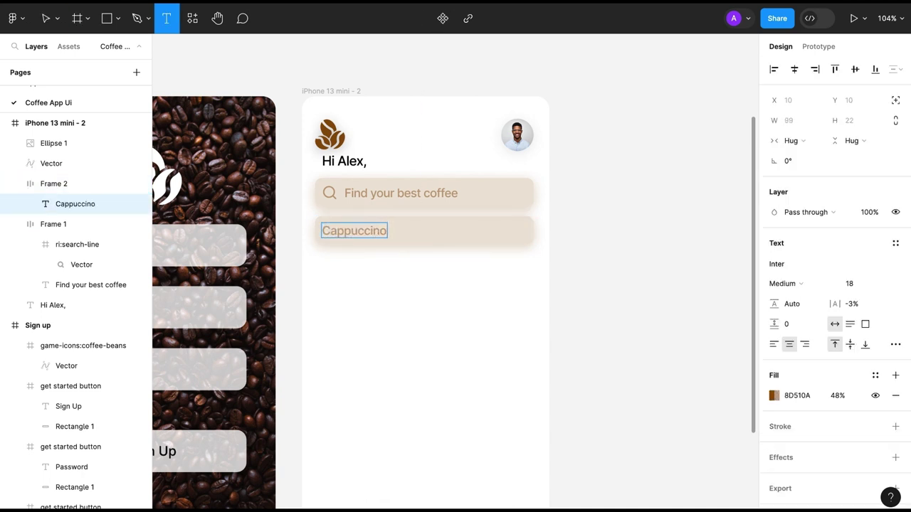
{"action": "key", "text": "Escape"}
- Make the Cappuccino chip hug its text, with vertical padding 5 and a smaller font
{"action": "left_click", "coordinate": [406, 246]}
{"action": "left_click", "coordinate": [793, 163]}
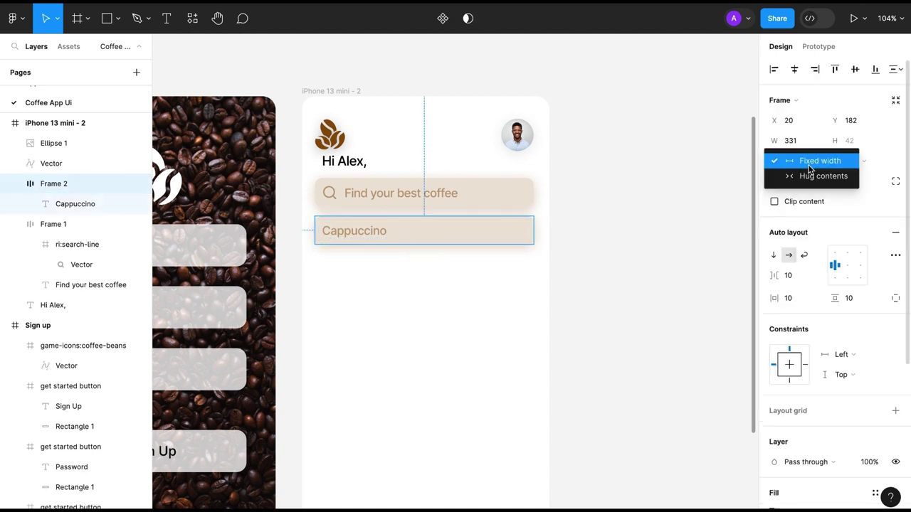
{"action": "left_click_drag", "start_coordinate": [354, 233], "coordinate": [355, 240]}
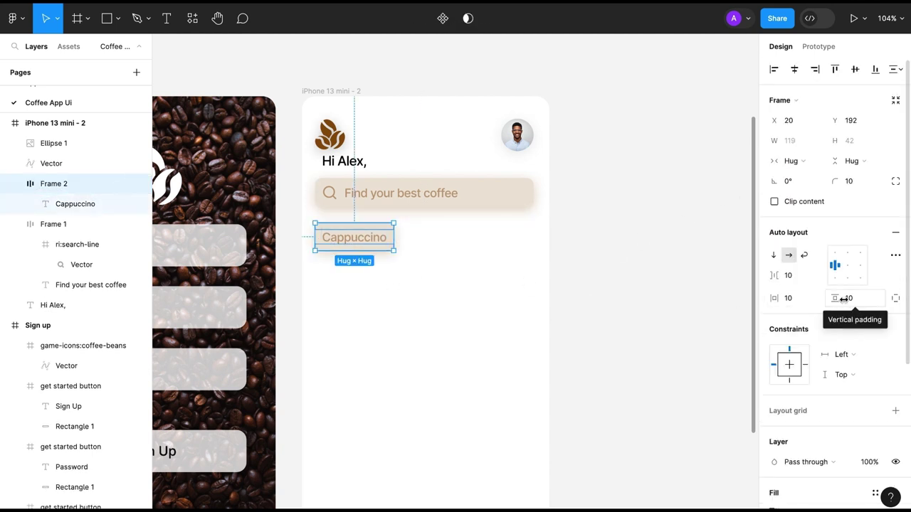
{"action": "left_click", "coordinate": [837, 298]}
{"action": "type", "text": "5"}
{"action": "key", "text": "Return"}
{"action": "type", "text": "1"}
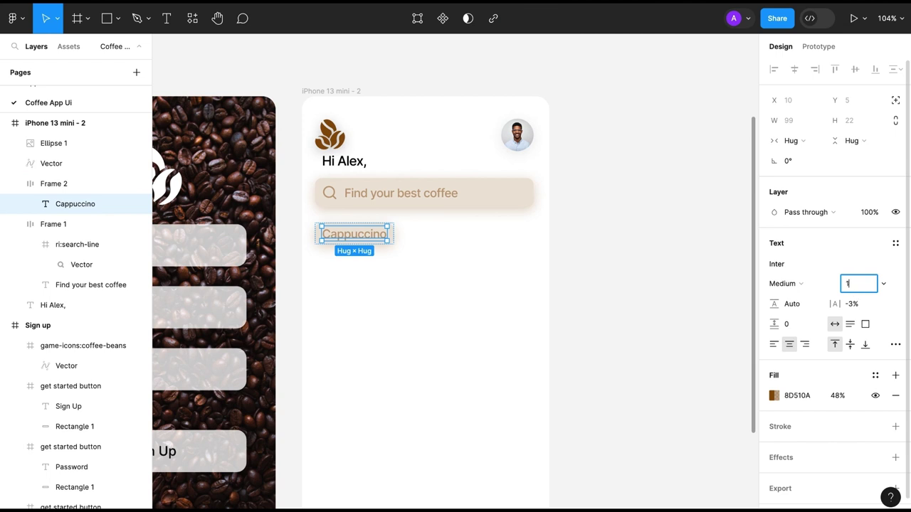
{"action": "type", "text": "6"}
{"action": "key", "text": "Return"}
{"action": "left_click", "coordinate": [358, 277]}
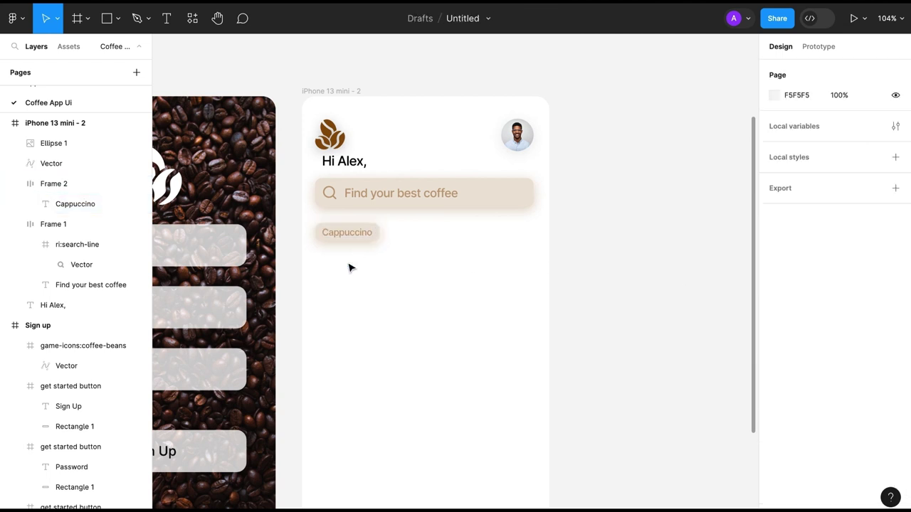
{"action": "left_click", "coordinate": [348, 238]}
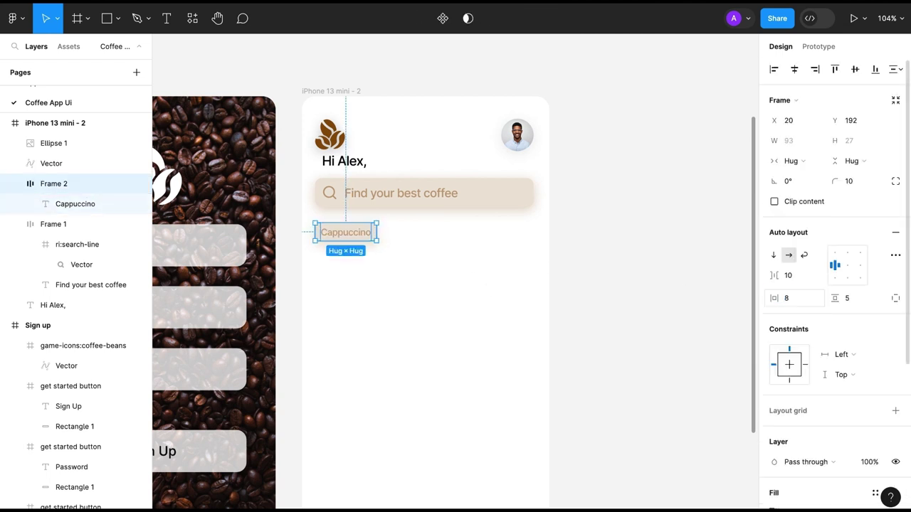
{"action": "left_click", "coordinate": [358, 266]}
- Duplicate the chip into a row and relabel the second and third chips Latte and Americano
{"action": "left_click_drag", "start_coordinate": [346, 233], "coordinate": [416, 239]}
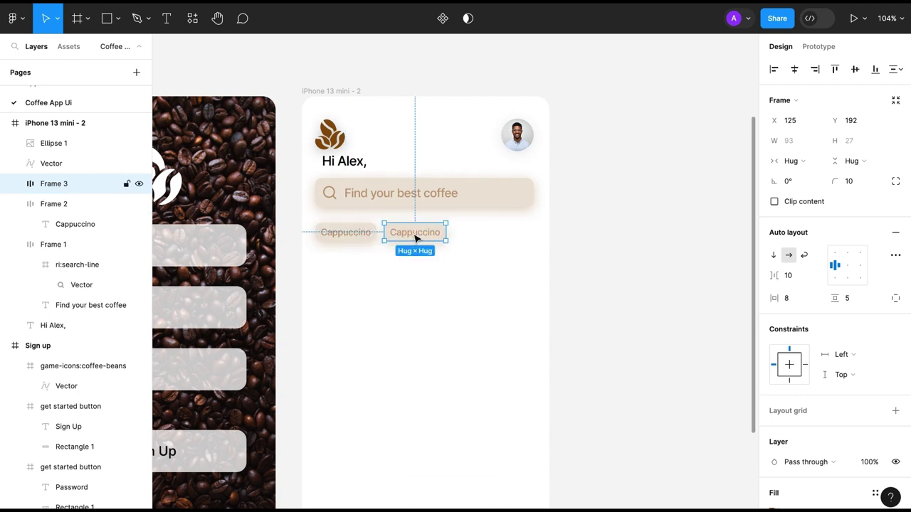
{"action": "key", "text": "ctrl+d"}
{"action": "key", "text": "ctrl+d"}
{"action": "key", "text": "ctrl+d"}
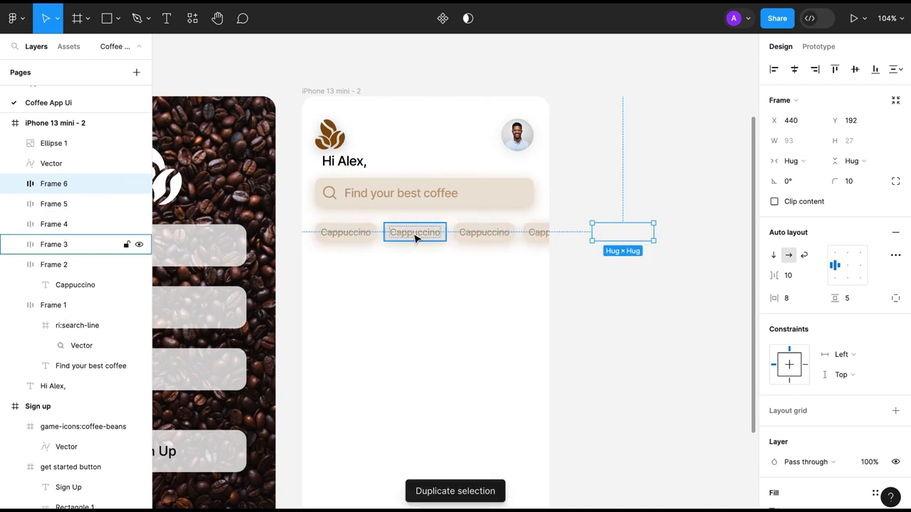
{"action": "double_click", "coordinate": [417, 235]}
{"action": "type", "text": "Ex"}
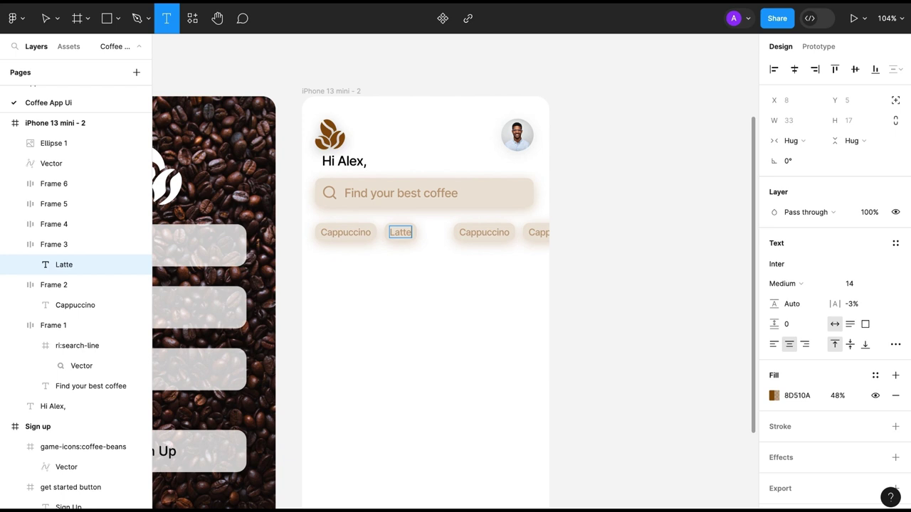
{"action": "key", "text": "Escape"}
{"action": "double_click", "coordinate": [484, 232]}
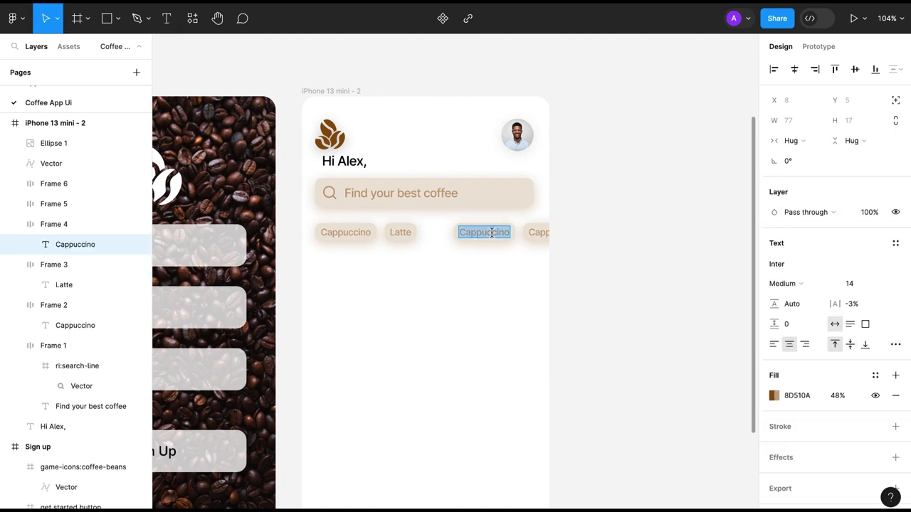
{"action": "type", "text": "Ameria"}
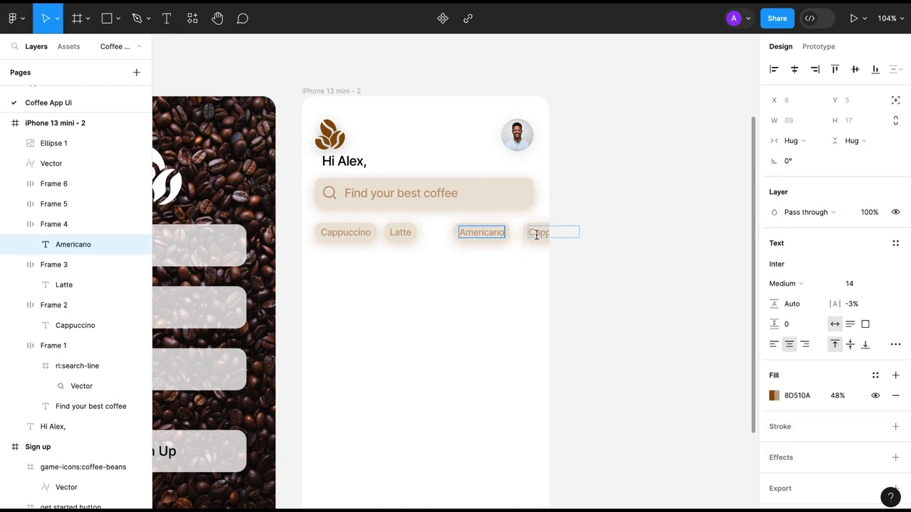
{"action": "key", "text": "Escape"}
{"action": "key", "text": "Escape"}
{"action": "left_click_drag", "start_coordinate": [481, 235], "coordinate": [455, 236]}
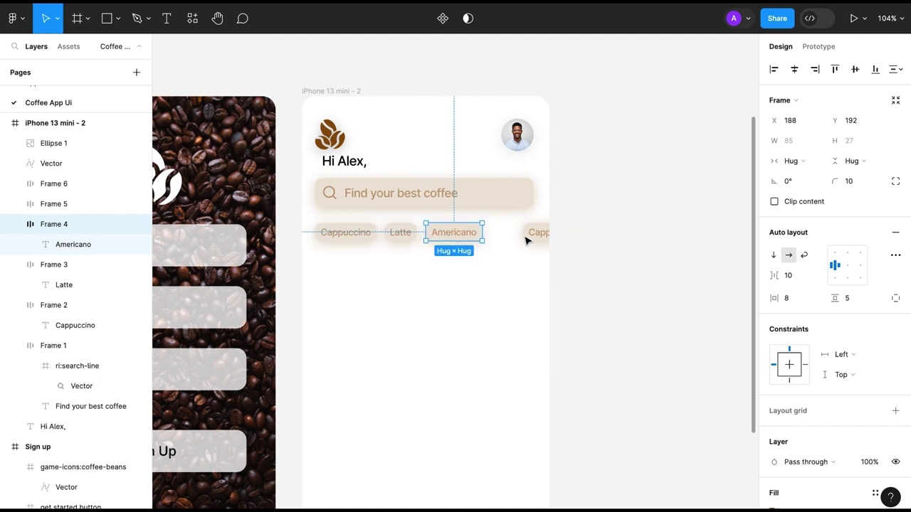
{"action": "left_click_drag", "start_coordinate": [525, 240], "coordinate": [501, 241]}
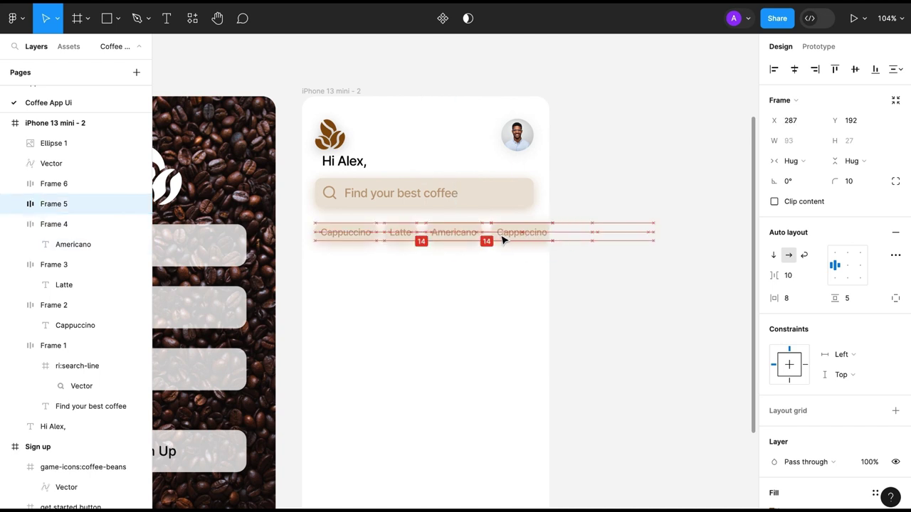
- Move the chip frames out of the phone screen and rename them in Layers, including Americano and Expresso
{"action": "left_click", "coordinate": [59, 187]}
{"action": "left_click", "coordinate": [21, 224], "text": "shift"}
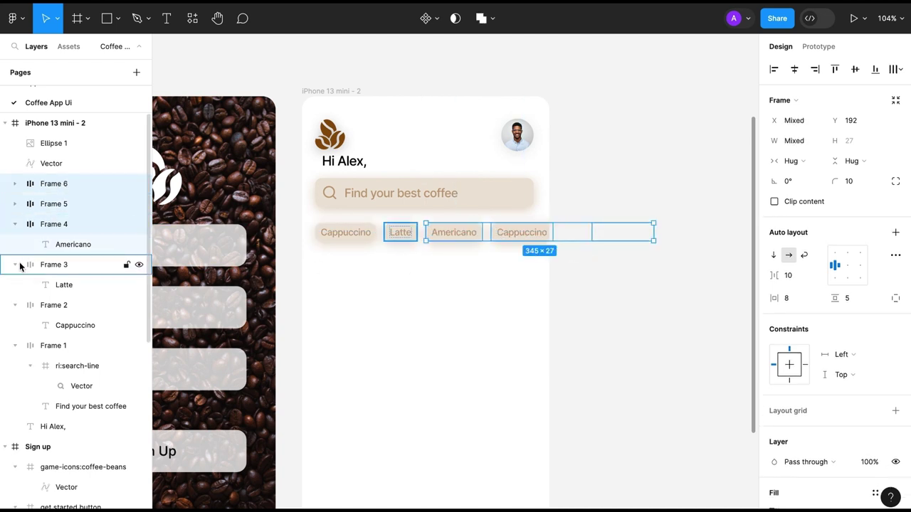
{"action": "left_click", "coordinate": [22, 284], "text": "shift"}
{"action": "left_click_drag", "start_coordinate": [28, 285], "coordinate": [49, 119]}
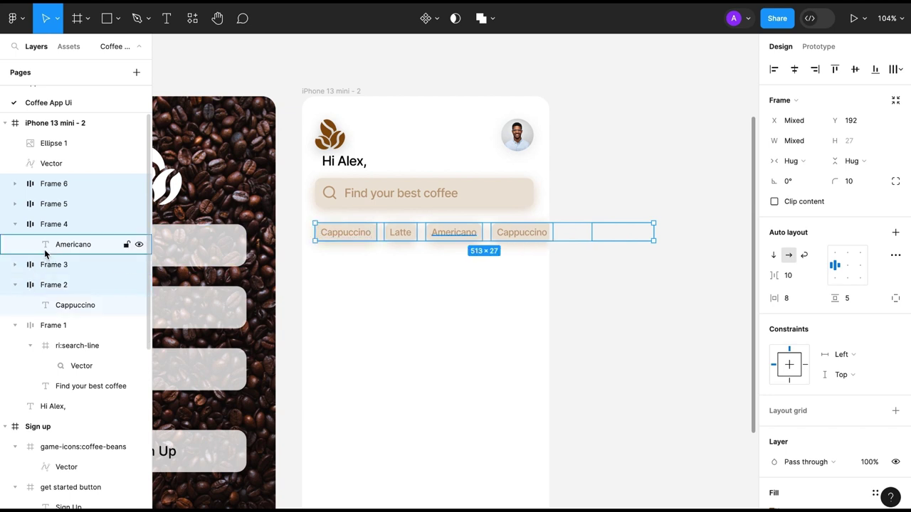
{"action": "double_click", "coordinate": [33, 224]}
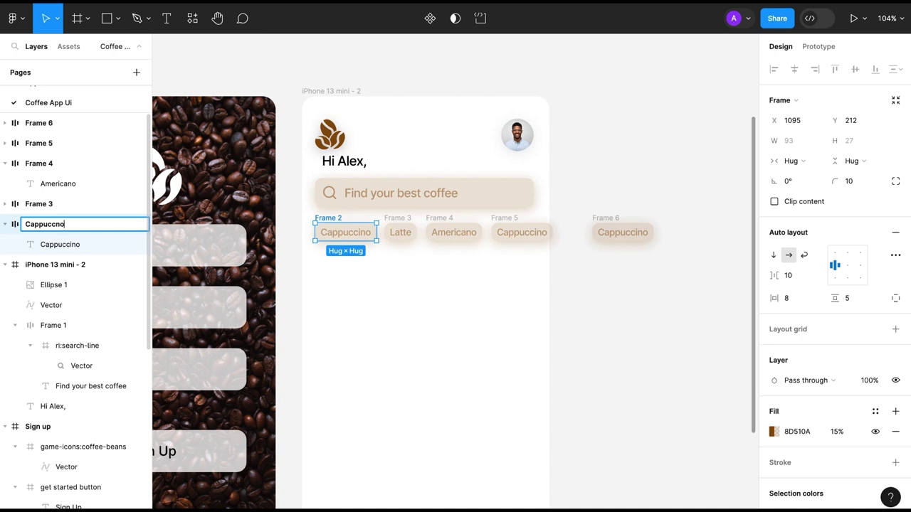
{"action": "double_click", "coordinate": [33, 204]}
{"action": "type", "text": "latte"}
{"action": "double_click", "coordinate": [33, 163]}
{"action": "type", "text": "A"}
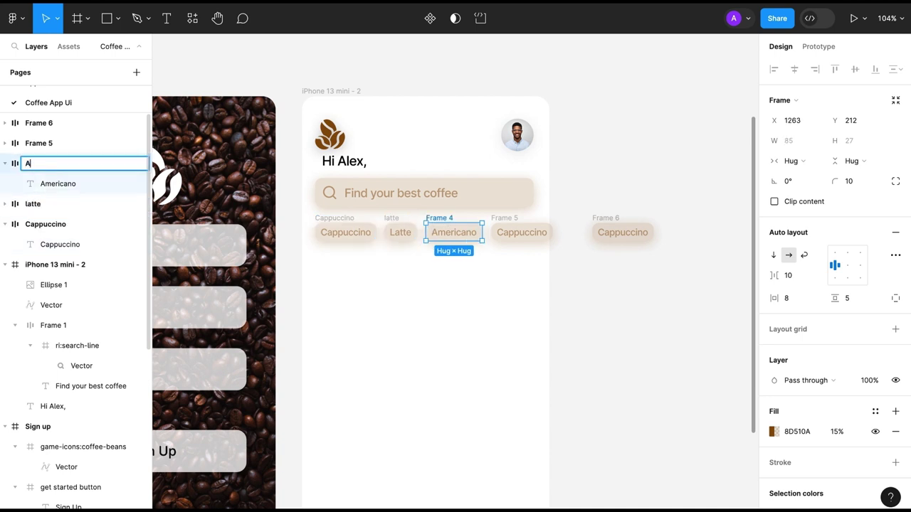
{"action": "type", "text": "mericano"}
{"action": "double_click", "coordinate": [33, 143]}
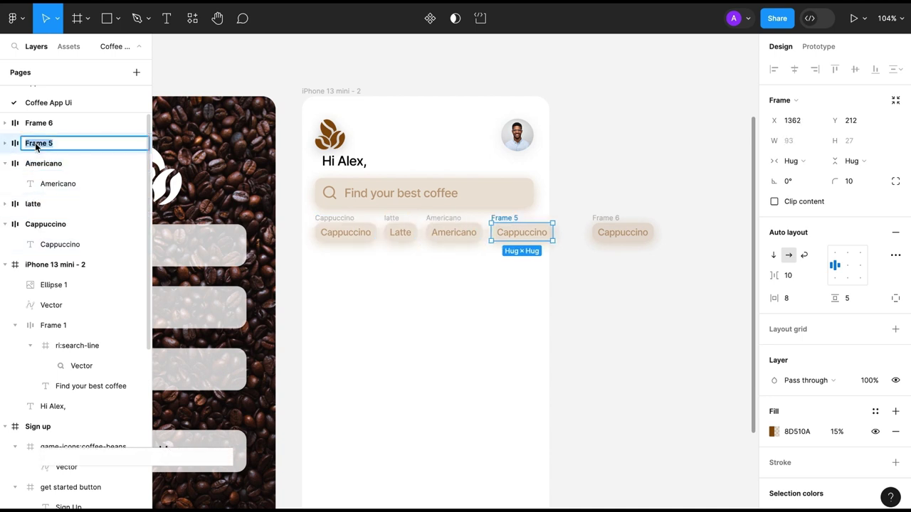
{"action": "type", "text": "Expresso"}
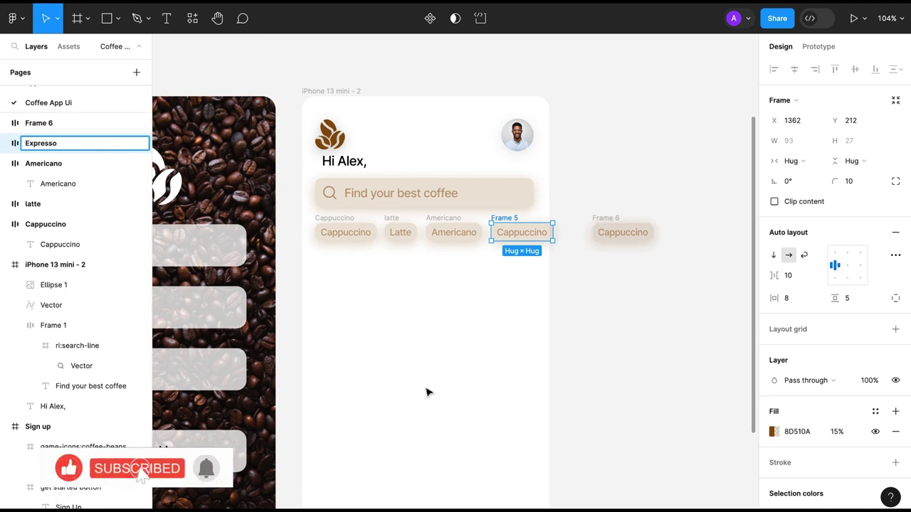
- Relabel the fourth and fifth chips Expresso and Flat White
{"action": "left_click_drag", "start_coordinate": [612, 223], "coordinate": [580, 223]}
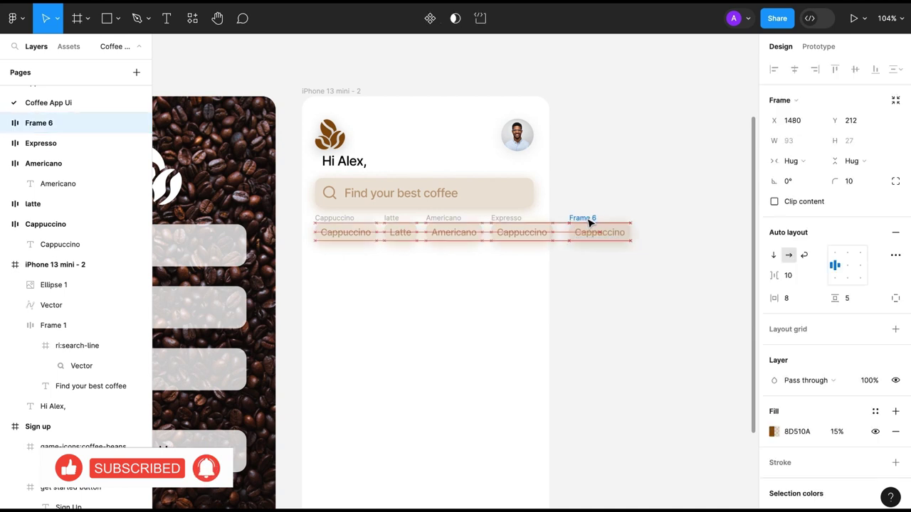
{"action": "double_click", "coordinate": [522, 232]}
{"action": "key", "text": "Return"}
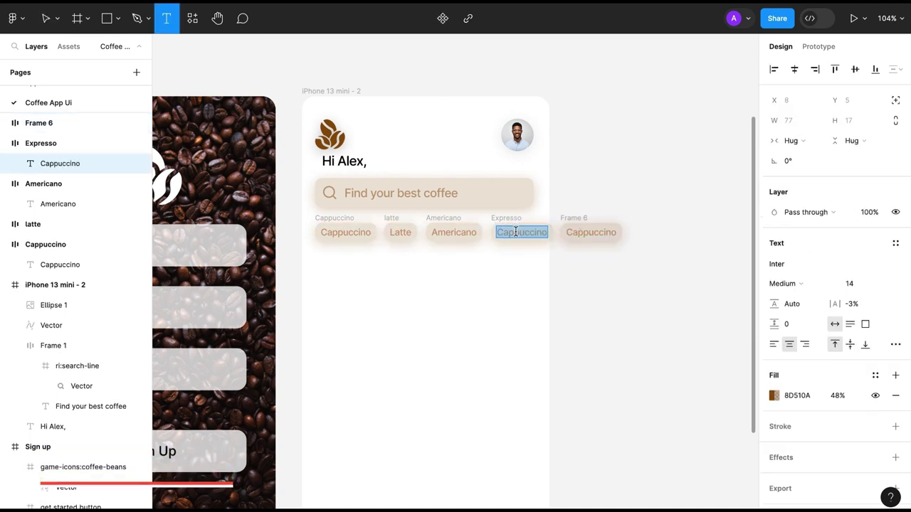
{"action": "type", "text": "Expresso"}
{"action": "left_click", "coordinate": [506, 294]}
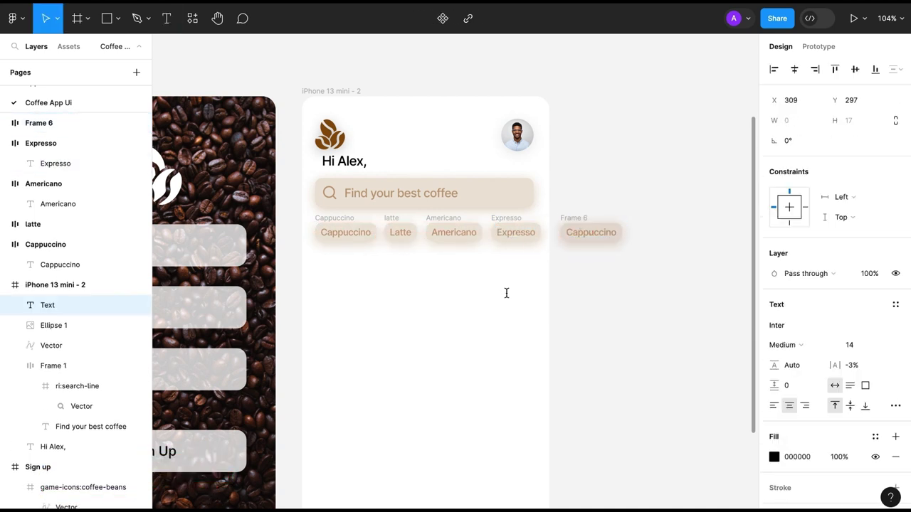
{"action": "double_click", "coordinate": [612, 232]}
{"action": "type", "text": "Flat"}
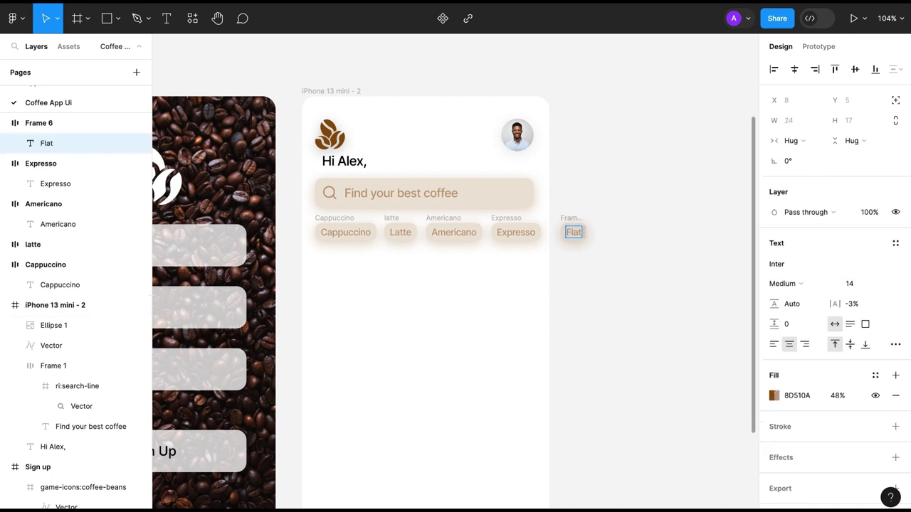
{"action": "type", "text": " White"}
{"action": "key", "text": "Escape"}
- Distribute horizontal spacing evenly across all five chips
{"action": "left_click", "coordinate": [342, 224]}
{"action": "left_click", "coordinate": [398, 232], "text": "shift"}
{"action": "left_click", "coordinate": [453, 232], "text": "shift"}
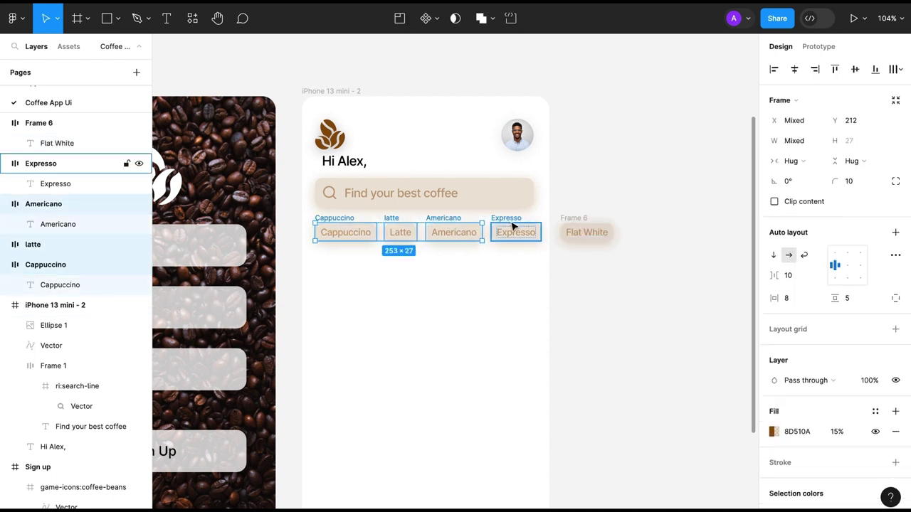
{"action": "left_click", "coordinate": [514, 232], "text": "shift"}
{"action": "left_click", "coordinate": [577, 232], "text": "shift"}
{"action": "left_click", "coordinate": [900, 69]}
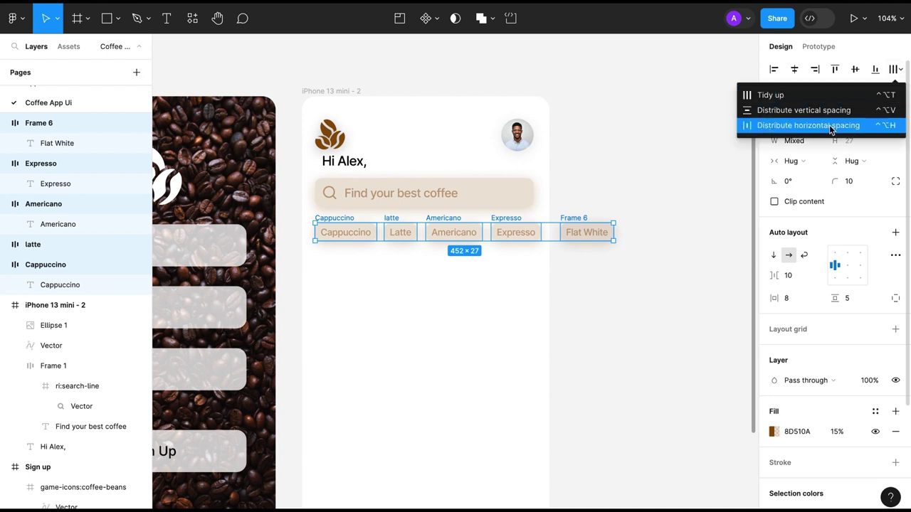
{"action": "left_click", "coordinate": [803, 123]}
{"action": "left_click", "coordinate": [432, 283]}
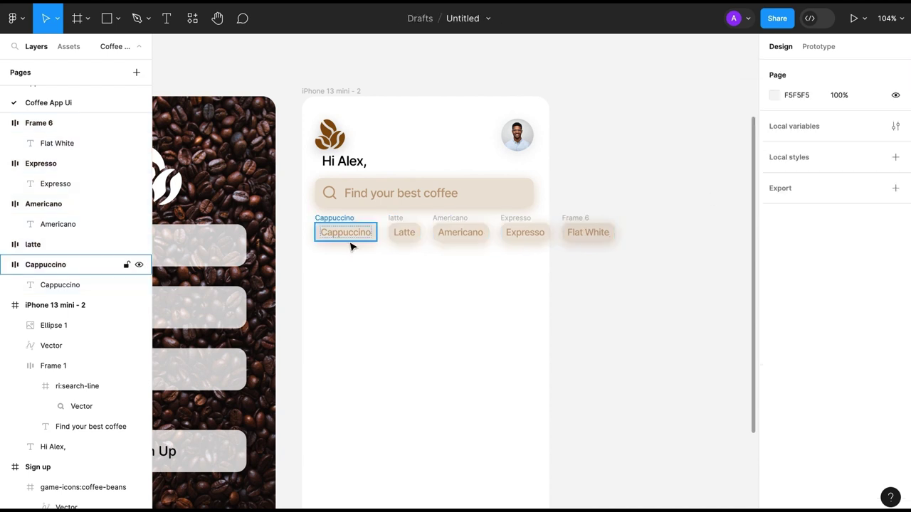
- Move the chips back into the phone screen and set their overflow to scroll horizontally
{"action": "left_click", "coordinate": [5, 123]}
{"action": "left_click", "coordinate": [5, 143]}
{"action": "left_click", "coordinate": [5, 164]}
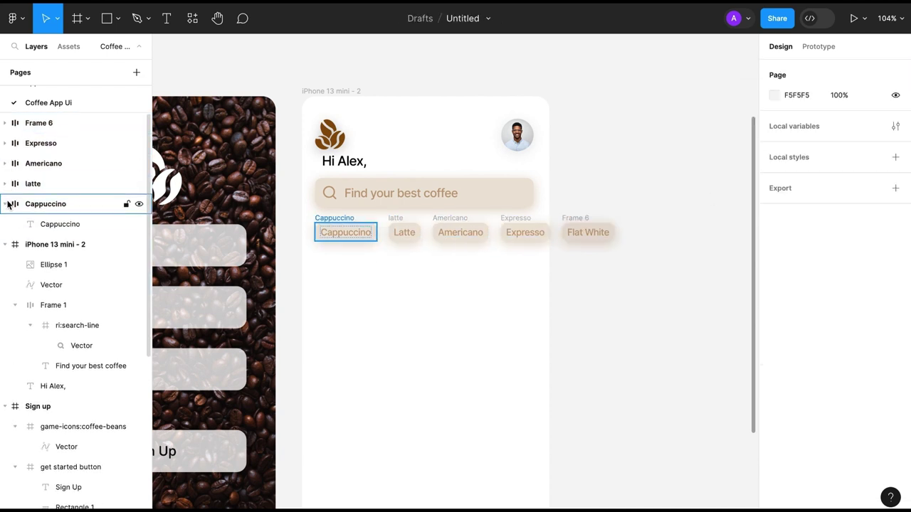
{"action": "left_click", "coordinate": [5, 203]}
{"action": "left_click", "coordinate": [35, 123]}
{"action": "left_click", "coordinate": [28, 204], "text": "shift"}
{"action": "left_click_drag", "start_coordinate": [28, 203], "coordinate": [38, 235]}
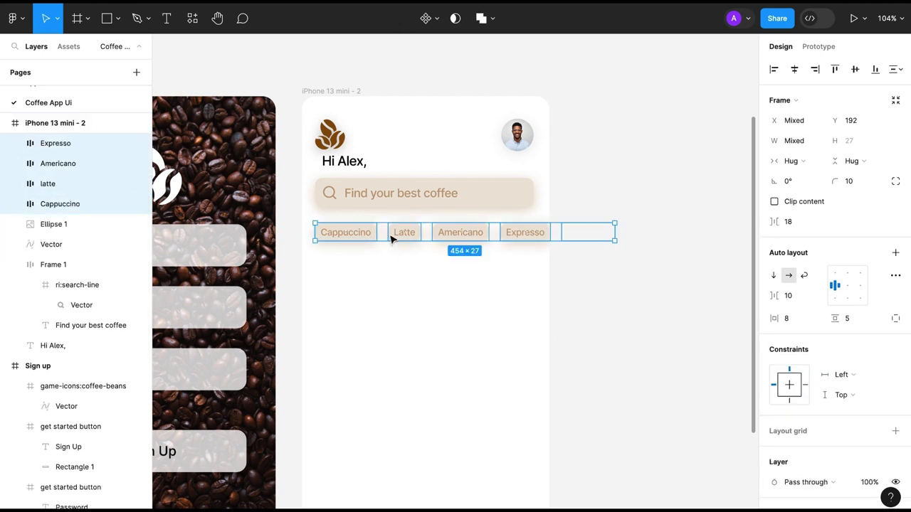
{"action": "left_click", "coordinate": [819, 46]}
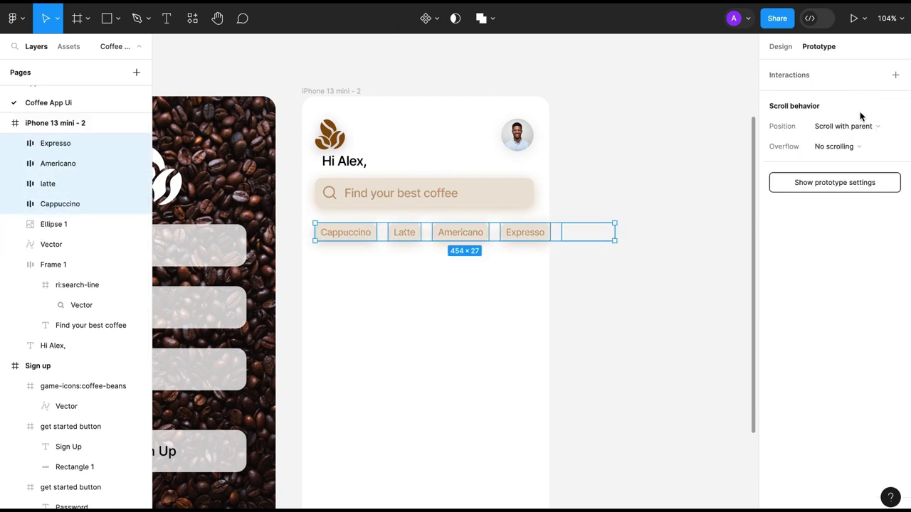
{"action": "left_click", "coordinate": [832, 150]}
{"action": "left_click", "coordinate": [831, 166]}
{"action": "left_click", "coordinate": [473, 295]}
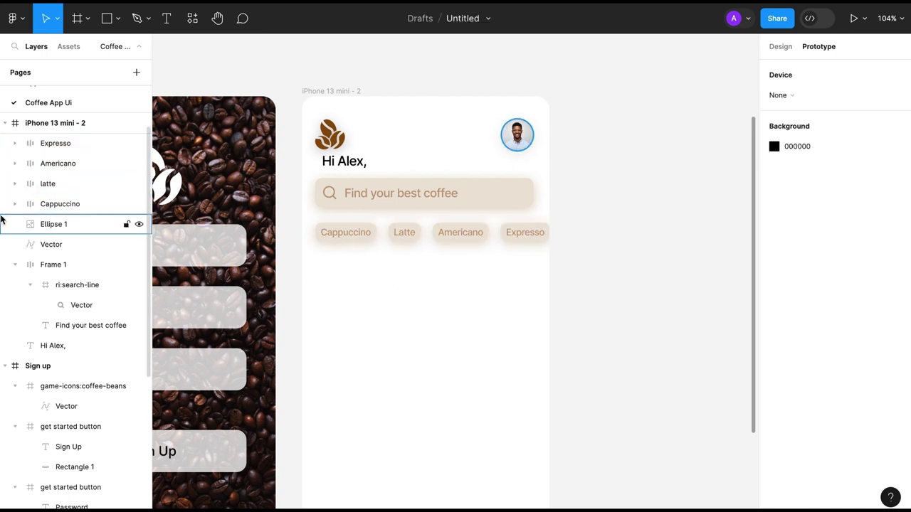
- Wrap all the chips in a new frame named Coffee Menu
{"action": "left_click", "coordinate": [41, 207]}
{"action": "left_click", "coordinate": [41, 143], "text": "shift"}
{"action": "right_click", "coordinate": [340, 235]}
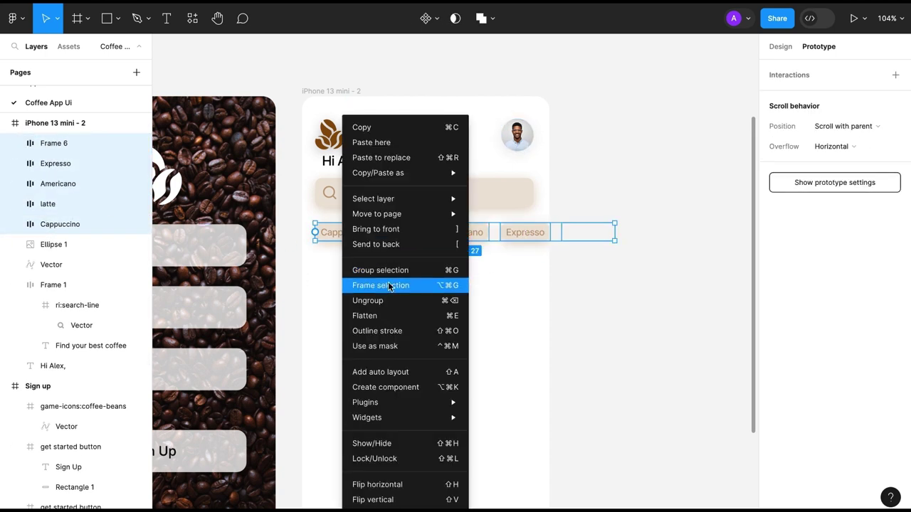
{"action": "left_click", "coordinate": [389, 285]}
{"action": "double_click", "coordinate": [41, 145]}
{"action": "type", "text": "Coffee Menu"}
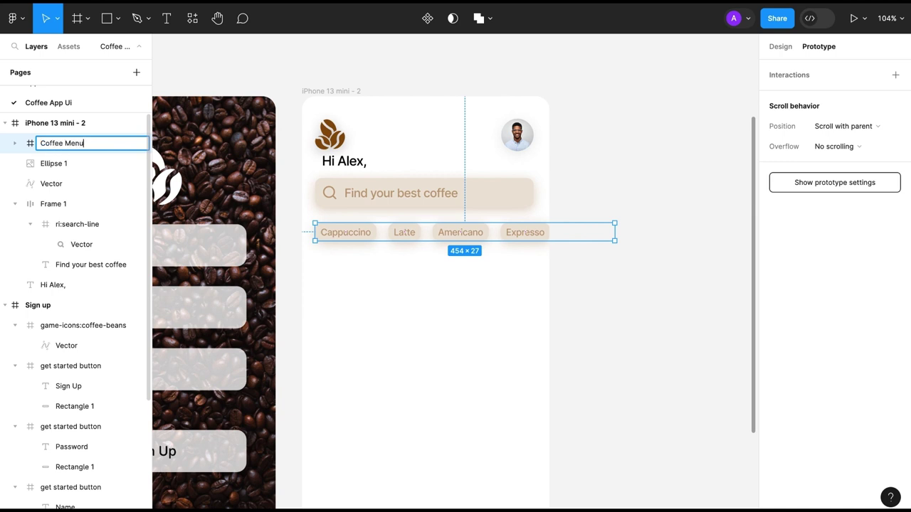
{"action": "left_click", "coordinate": [398, 318]}
- Make Coffee Menu scroll horizontally and narrow it from 454 to 356 wide
{"action": "left_click", "coordinate": [611, 234]}
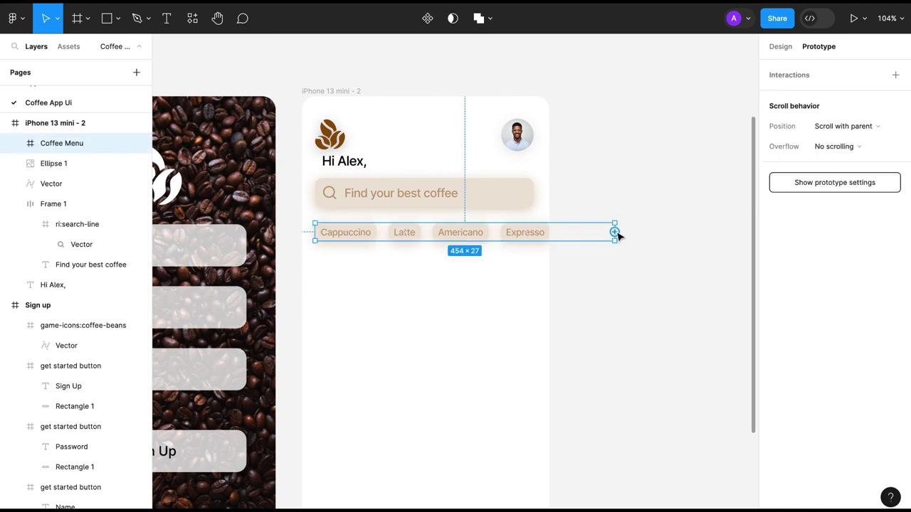
{"action": "left_click", "coordinate": [845, 145]}
{"action": "left_click", "coordinate": [840, 163]}
{"action": "left_click", "coordinate": [780, 46]}
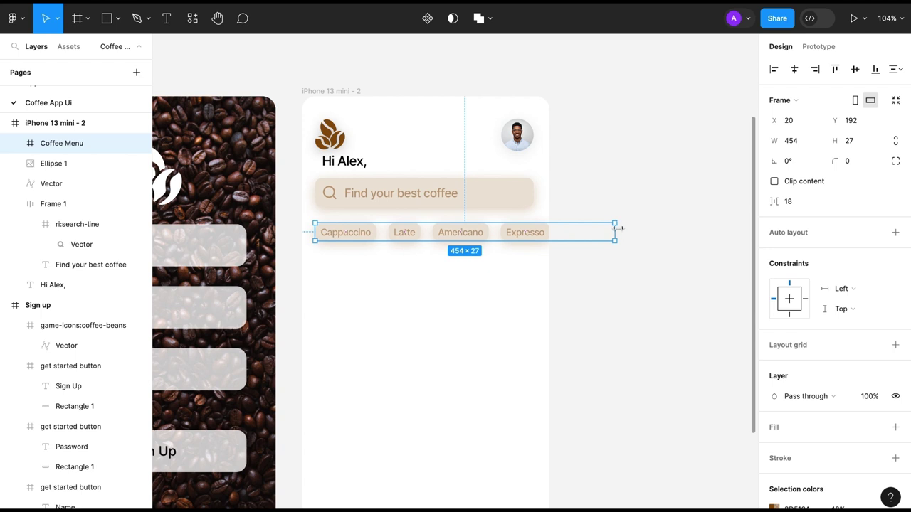
{"action": "left_click_drag", "start_coordinate": [614, 232], "coordinate": [552, 228]}
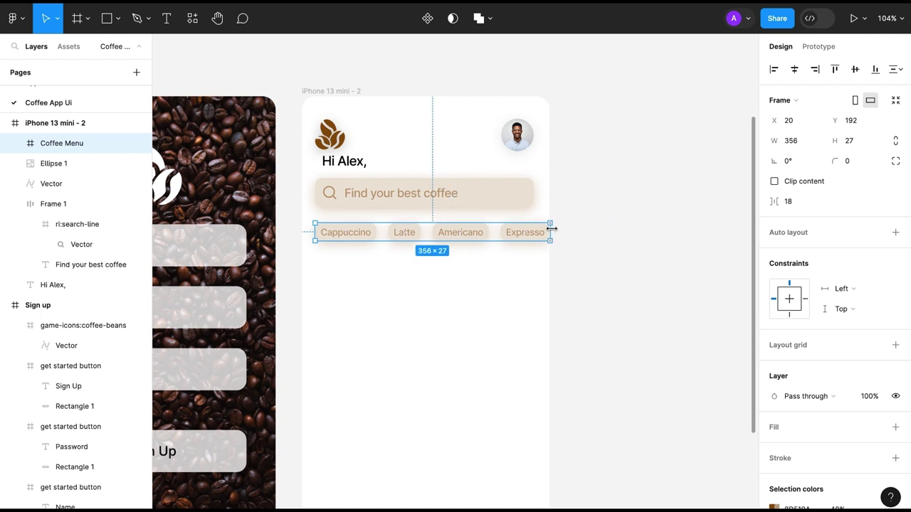
{"action": "left_click", "coordinate": [402, 332]}
- Draw a 150×196 card rectangle below the chips with corner radius 20
{"action": "key", "text": "r"}
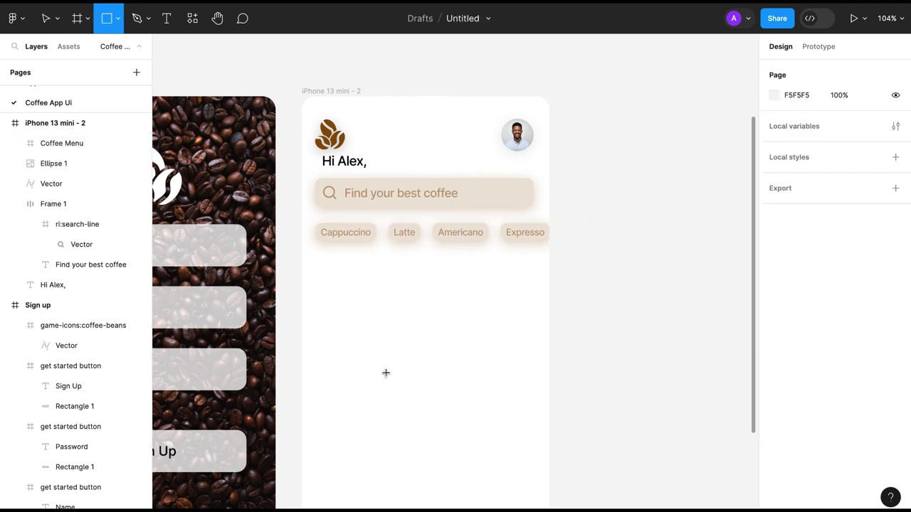
{"action": "left_click_drag", "start_coordinate": [323, 275], "coordinate": [421, 401]}
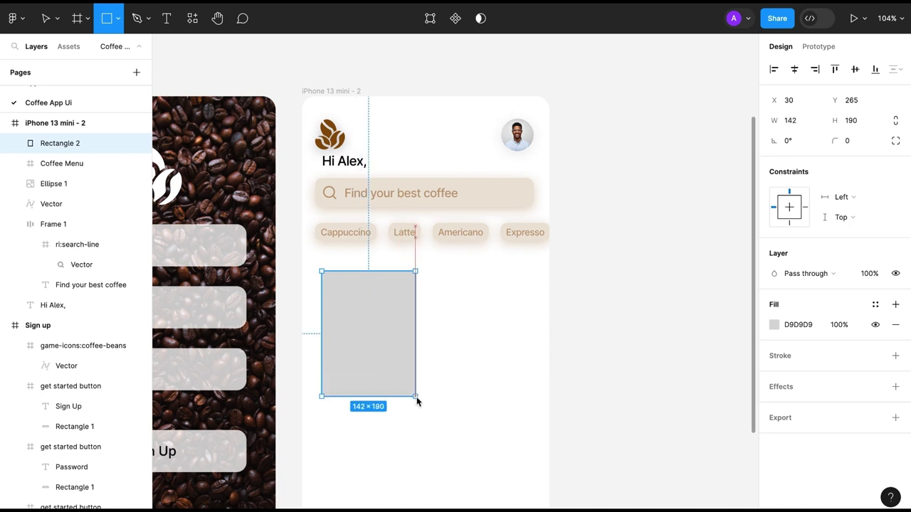
{"action": "left_click", "coordinate": [848, 142]}
{"action": "type", "text": "20"}
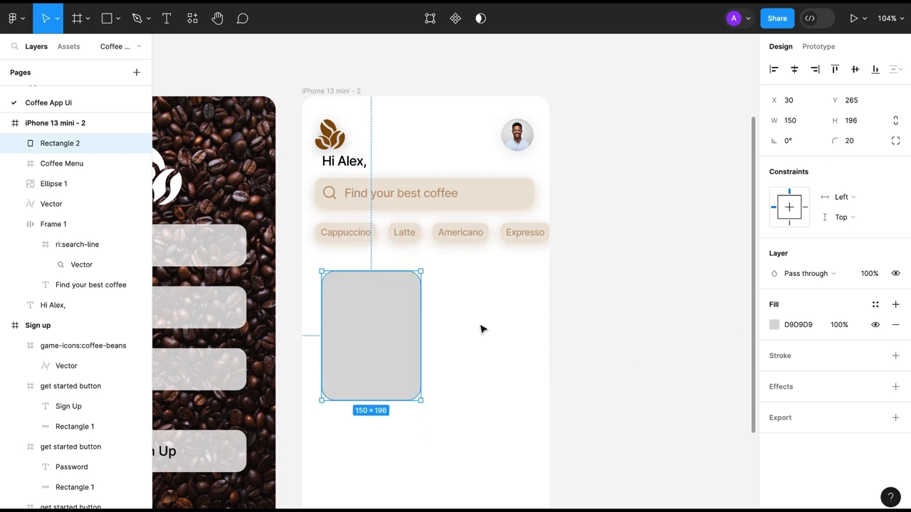
{"action": "left_click", "coordinate": [490, 398]}
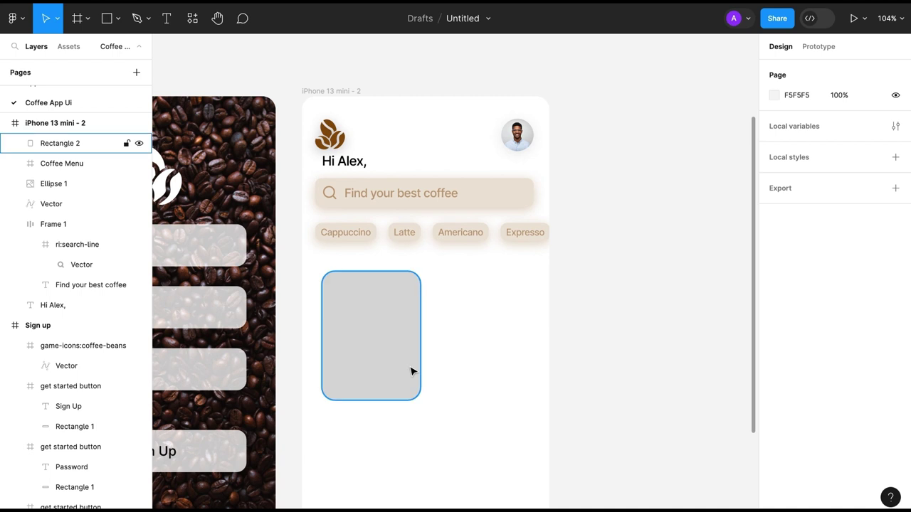
- Draw a 148×98 image area across the card's top with top corners rounded to 20
{"action": "key", "text": "r"}
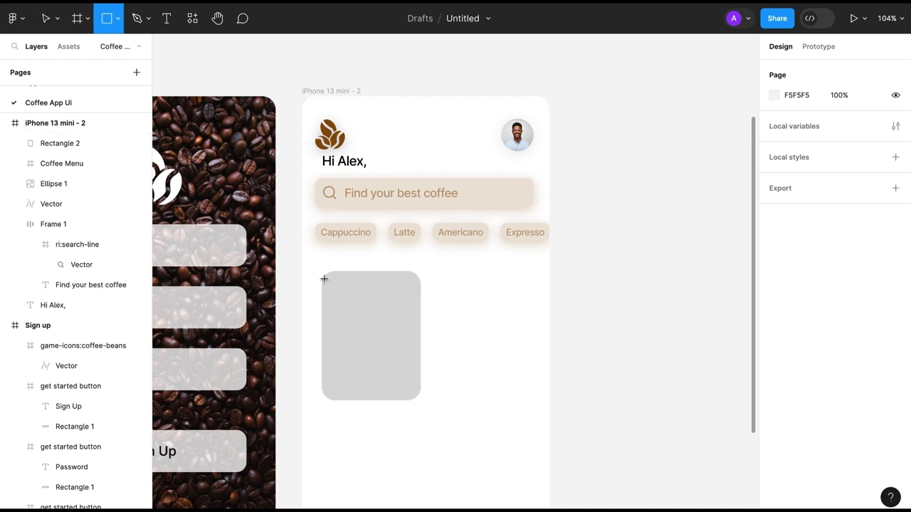
{"action": "left_click_drag", "start_coordinate": [323, 275], "coordinate": [421, 335]}
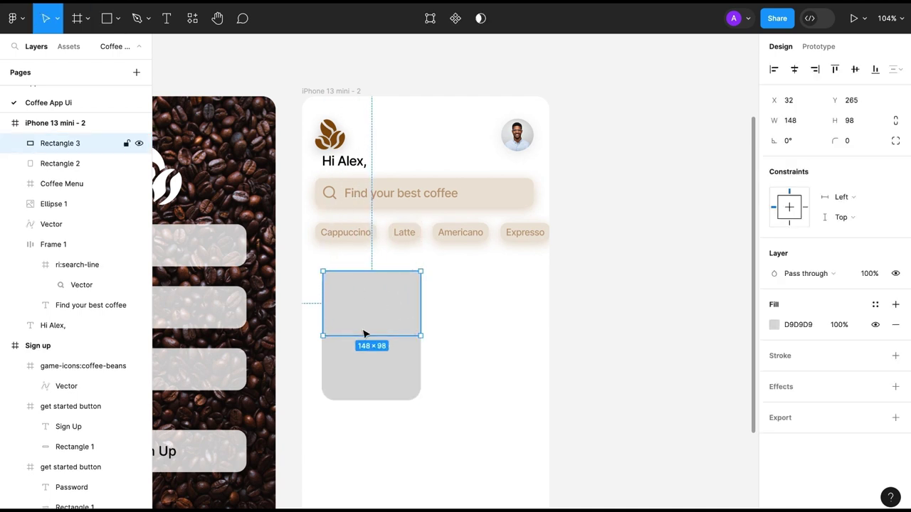
{"action": "left_click", "coordinate": [895, 142]}
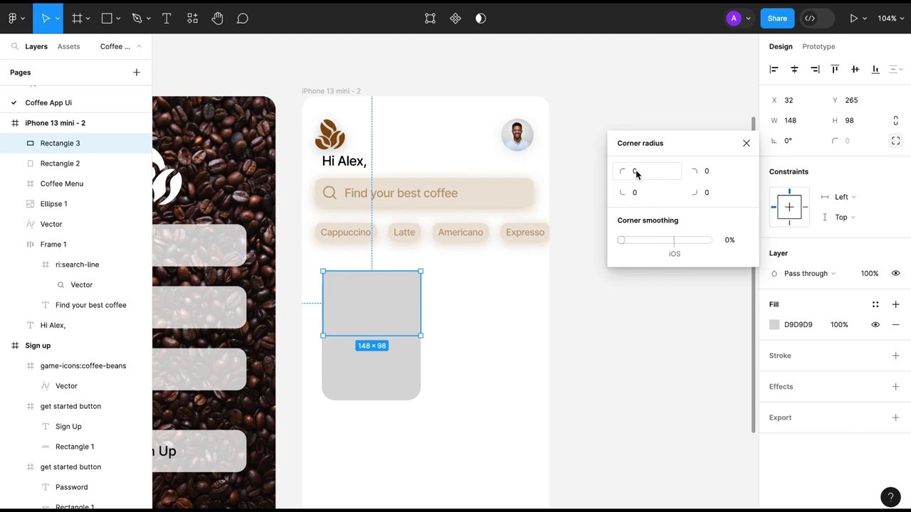
{"action": "type", "text": "20"}
{"action": "left_click", "coordinate": [705, 171]}
{"action": "type", "text": "20"}
{"action": "left_click", "coordinate": [368, 318]}
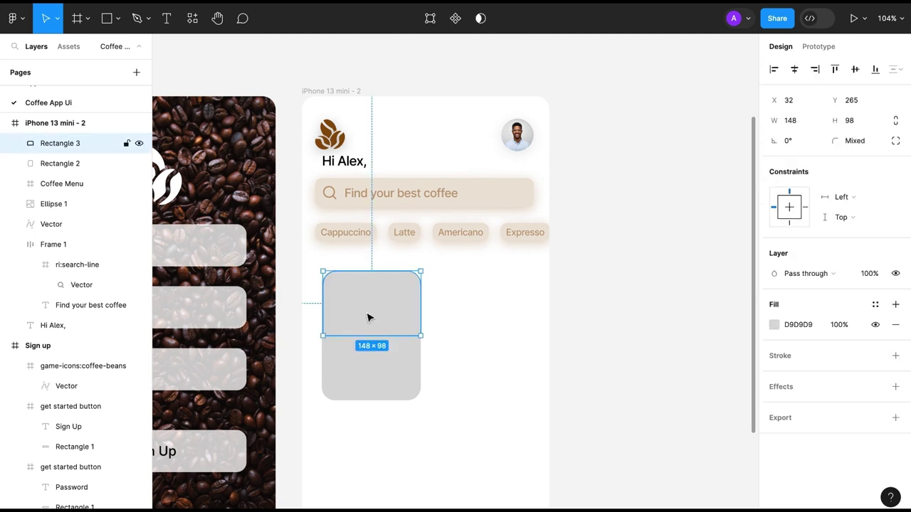
- Launch the Unsplash plugin
{"action": "key", "text": "shift+i"}
{"action": "type", "text": "unsplas"}
{"action": "key", "text": "Return"}
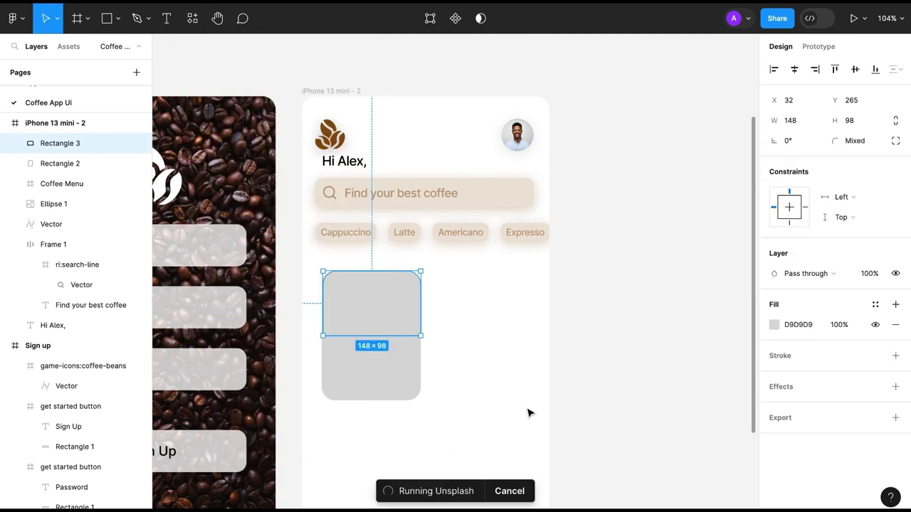
- Search Unsplash for coffee and fill the image area with the latte-art photo
{"action": "left_click", "coordinate": [721, 120]}
{"action": "type", "text": "coffee"}
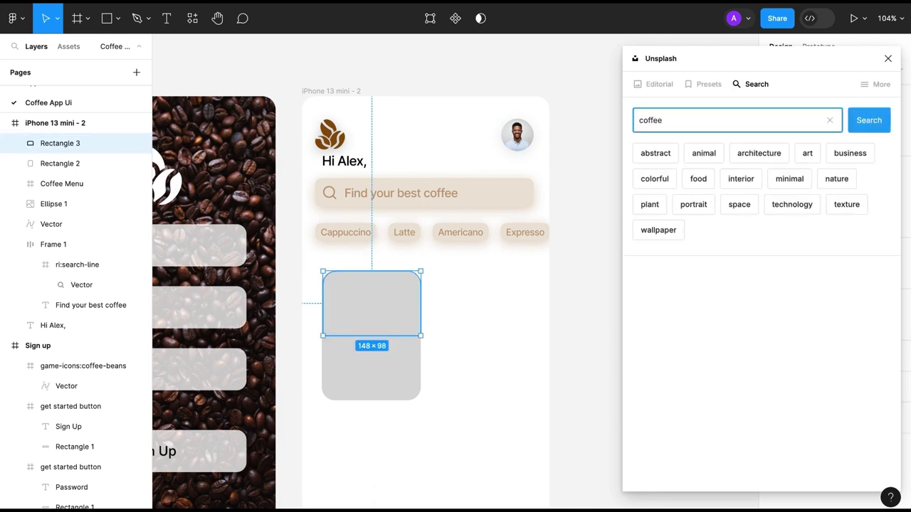
{"action": "key", "text": "Return"}
{"action": "scroll", "coordinate": [707, 320], "scroll_direction": "down", "scroll_amount": 5}
{"action": "scroll", "coordinate": [708, 319], "scroll_direction": "down", "scroll_amount": 3}
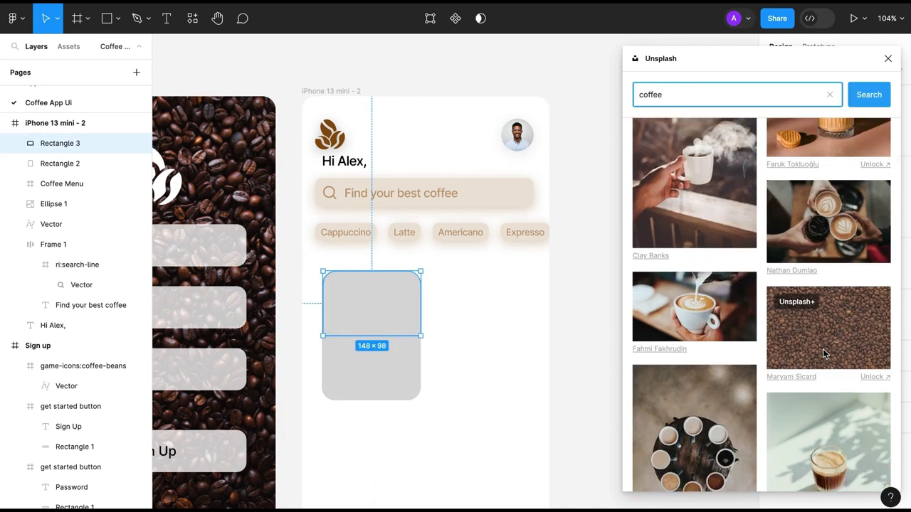
{"action": "scroll", "coordinate": [708, 319], "scroll_direction": "down", "scroll_amount": 2}
{"action": "left_click", "coordinate": [707, 319]}
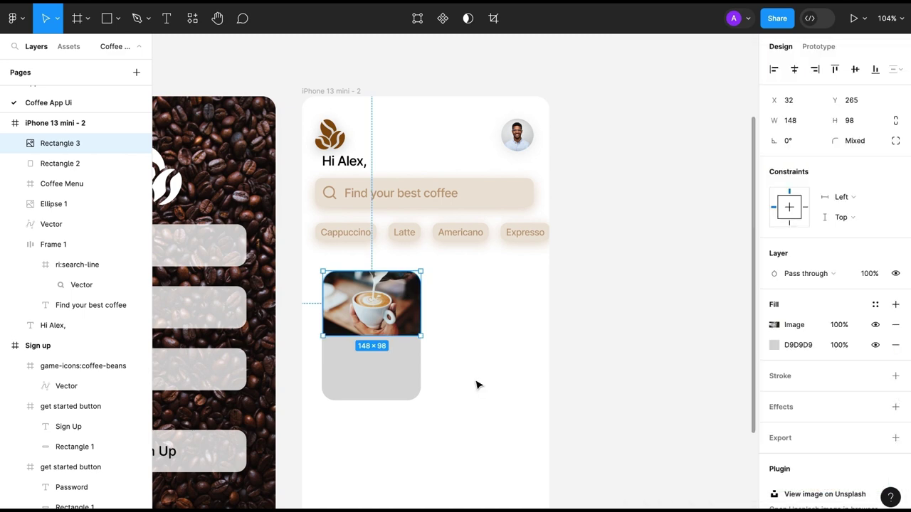
{"action": "left_click", "coordinate": [477, 384]}
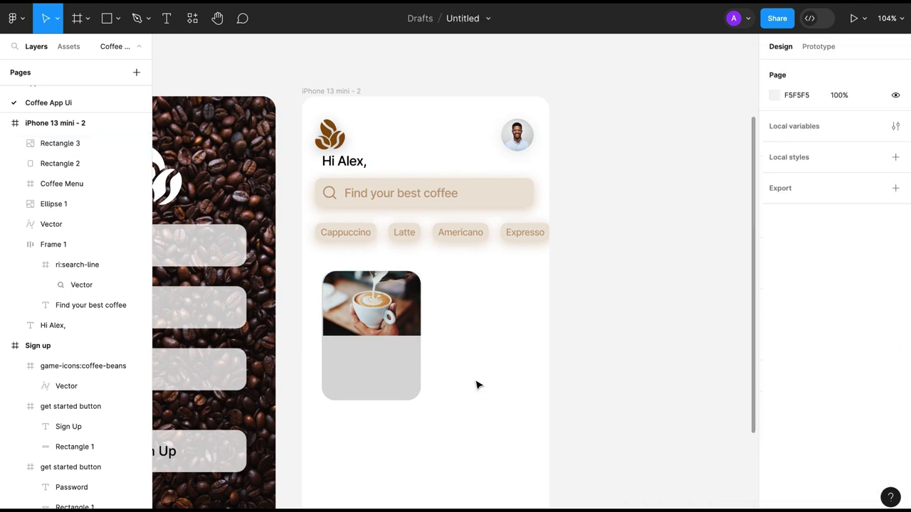
- Widen the coffee image to 150 so its left edge aligns with the card
{"action": "left_click", "coordinate": [339, 365]}
{"action": "scroll", "coordinate": [339, 365], "scroll_direction": "up", "scroll_amount": 5}
{"action": "left_click", "coordinate": [292, 183]}
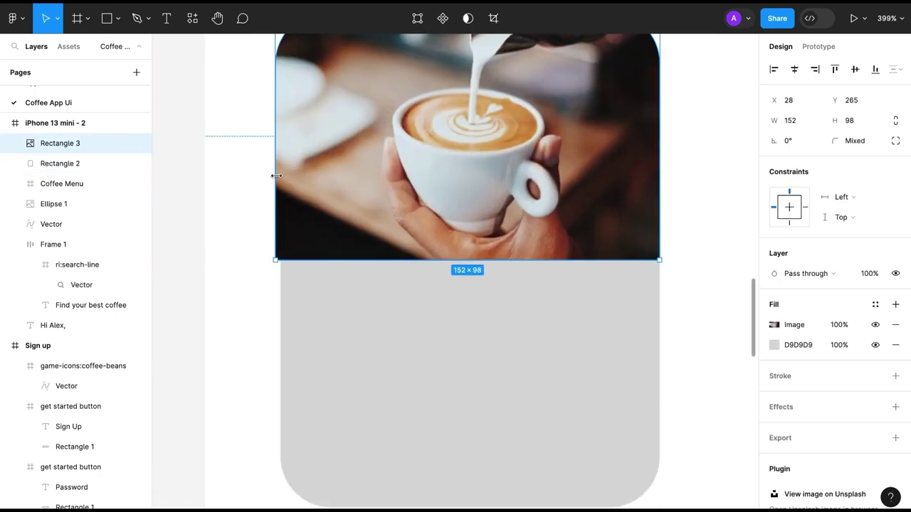
{"action": "left_click_drag", "start_coordinate": [276, 176], "coordinate": [281, 175]}
{"action": "left_click", "coordinate": [388, 363]}
{"action": "left_click", "coordinate": [370, 239]}
{"action": "scroll", "coordinate": [370, 240], "scroll_direction": "down", "scroll_amount": 2}
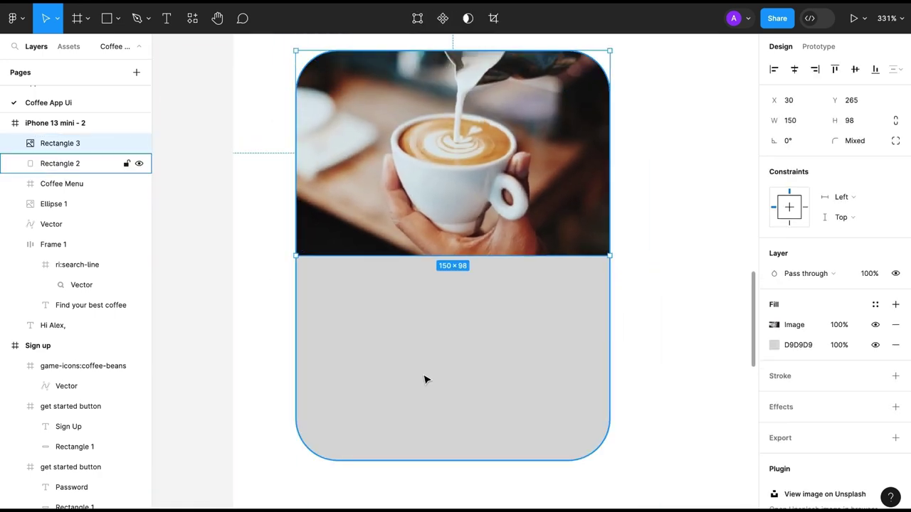
- Give the coffee image a drop shadow with blur 10
{"action": "left_click", "coordinate": [895, 406]}
{"action": "left_click", "coordinate": [773, 427]}
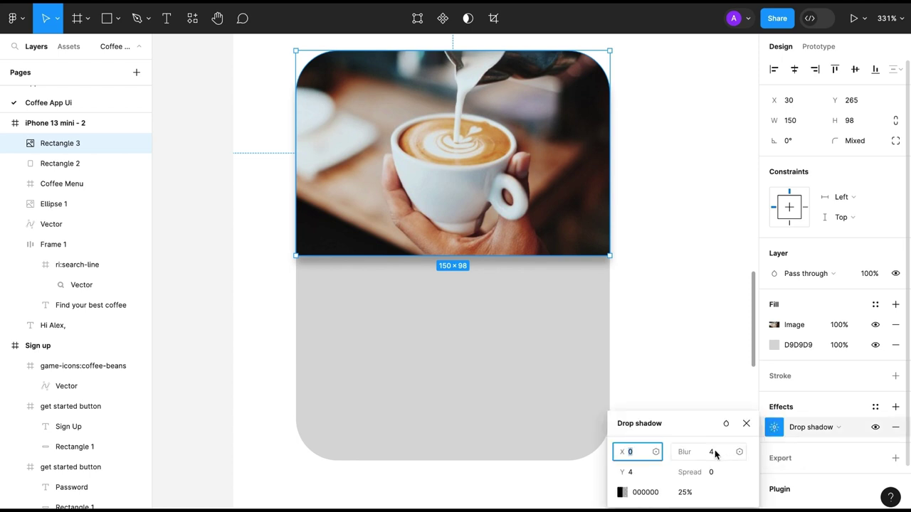
{"action": "left_click", "coordinate": [711, 451]}
{"action": "type", "text": "10"}
{"action": "key", "text": "Return"}
{"action": "left_click", "coordinate": [412, 415]}
- Add the title text 'Cappuccino' onto the card below the photo
{"action": "key", "text": "t"}
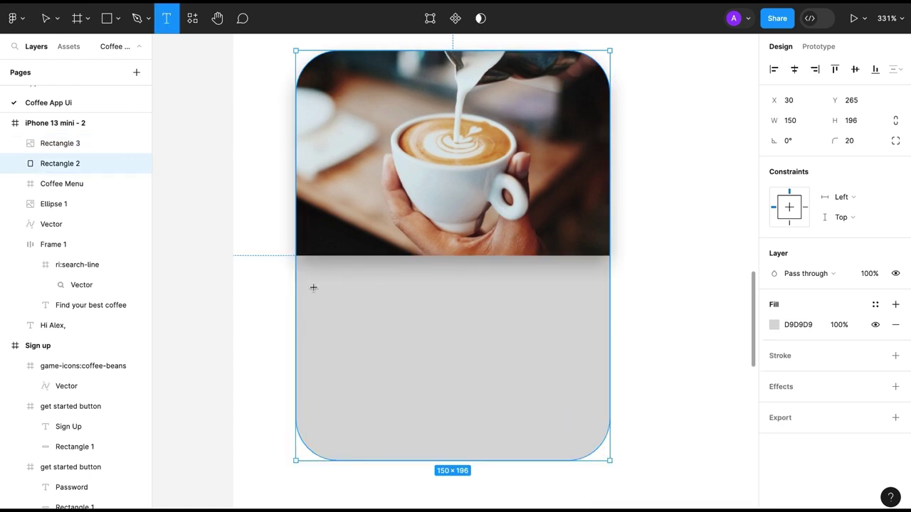
{"action": "left_click", "coordinate": [312, 289]}
{"action": "type", "text": "Cappucci"}
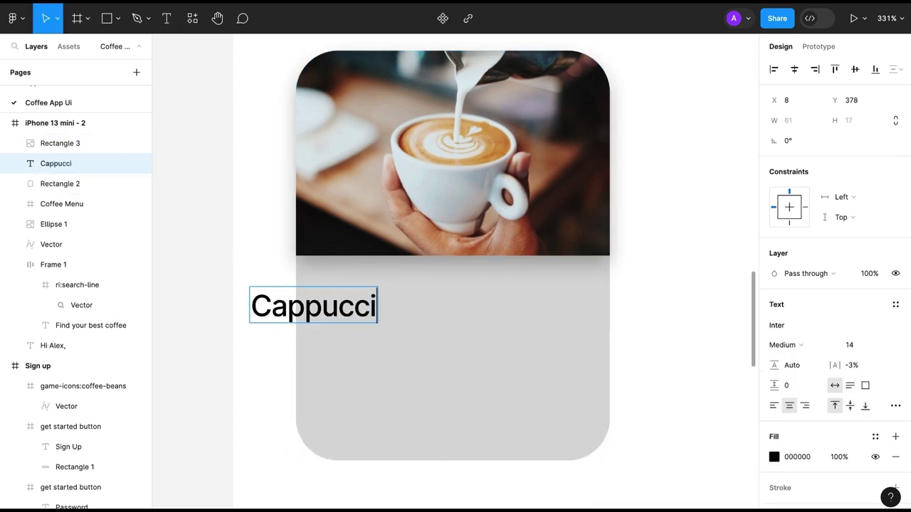
{"action": "type", "text": "no"}
{"action": "key", "text": "Escape"}
{"action": "left_click_drag", "start_coordinate": [317, 313], "coordinate": [392, 298]}
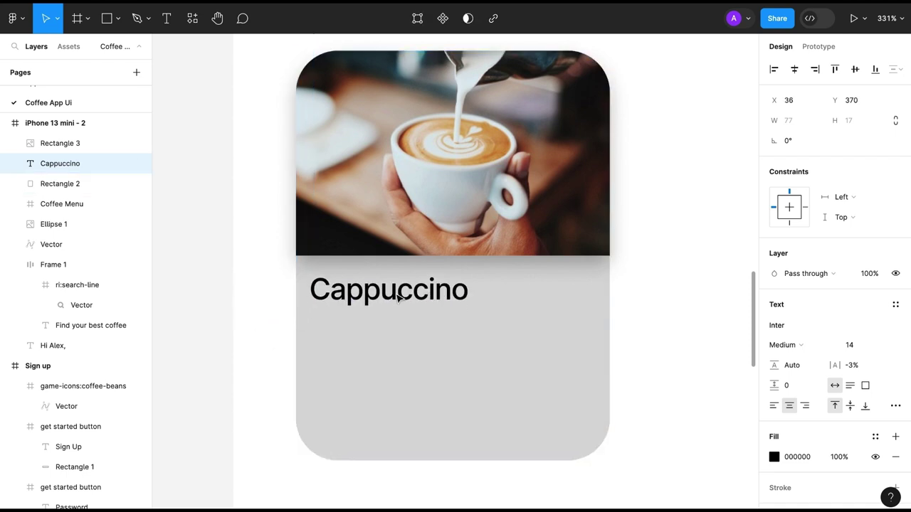
- Duplicate the title as 'With Oat Milk' beneath it at font size 10
{"action": "key", "text": "ctrl+d"}
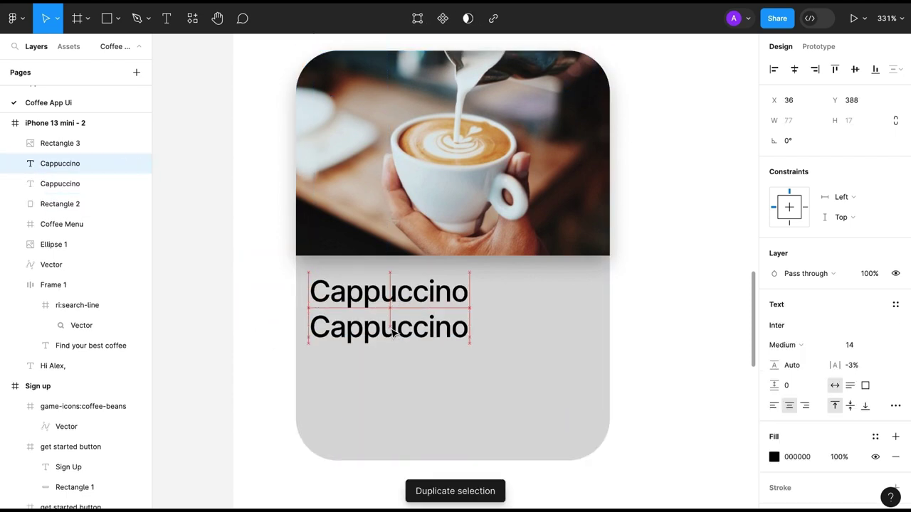
{"action": "key", "text": "Return"}
{"action": "type", "text": "With Oat Milk"}
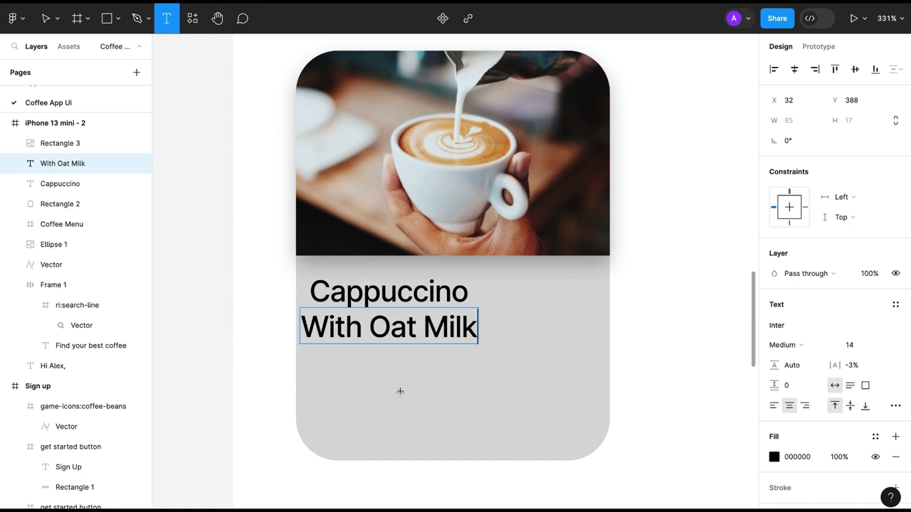
{"action": "key", "text": "Escape"}
{"action": "left_click_drag", "start_coordinate": [389, 328], "coordinate": [399, 331]}
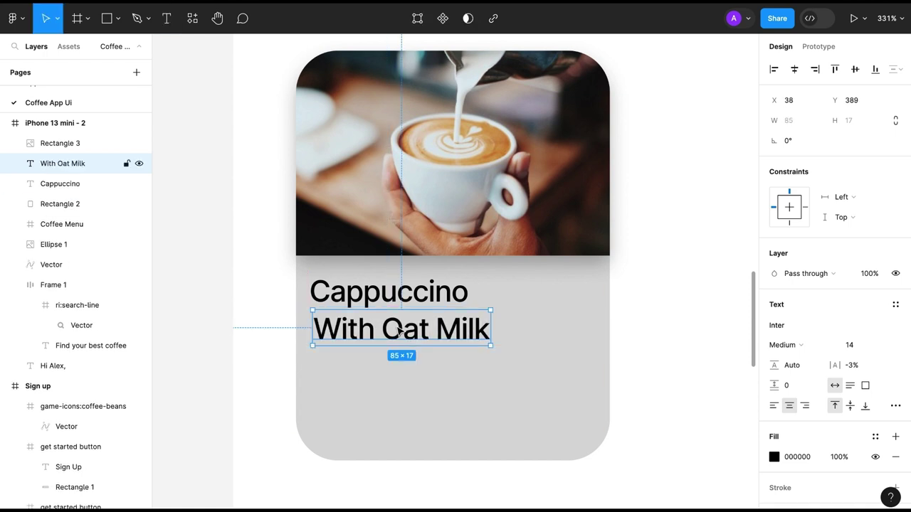
{"action": "left_click", "coordinate": [844, 343]}
{"action": "type", "text": "10"}
{"action": "key", "text": "Return"}
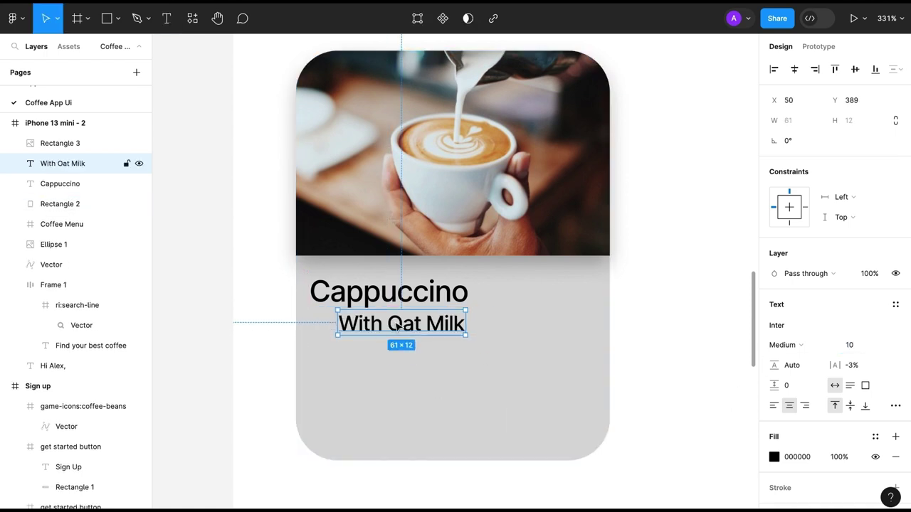
{"action": "scroll", "coordinate": [377, 385], "scroll_direction": "down", "scroll_amount": 5}
{"action": "left_click", "coordinate": [382, 391]}
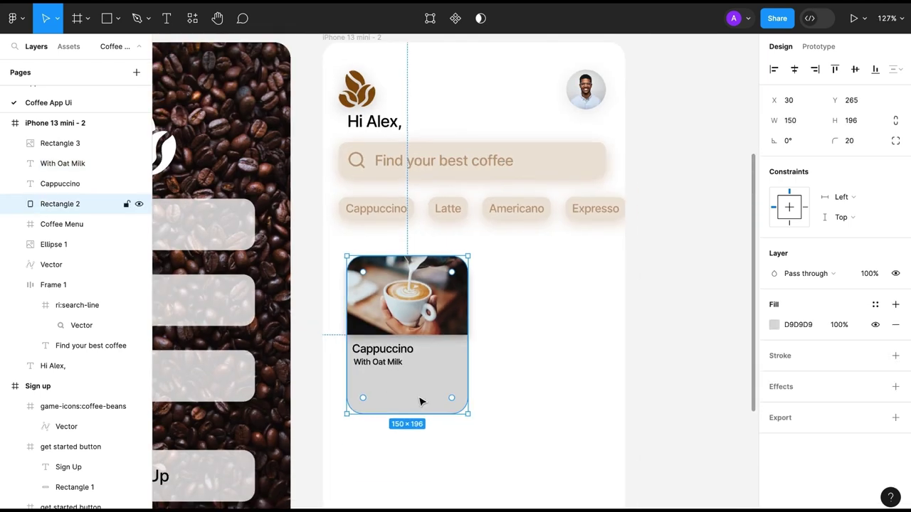
- Move the Cappuccino title and With Oat Milk subtitle slightly down the card
{"action": "scroll", "coordinate": [420, 402], "scroll_direction": "down", "scroll_amount": 2}
{"action": "scroll", "coordinate": [409, 393], "scroll_direction": "down", "scroll_amount": 1}
{"action": "left_click", "coordinate": [374, 351]}
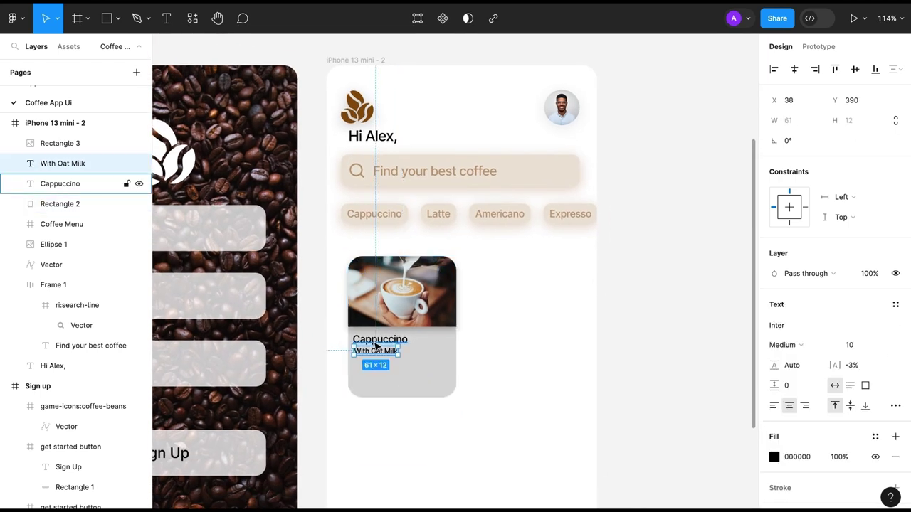
{"action": "left_click", "coordinate": [384, 391]}
{"action": "left_click_drag", "start_coordinate": [379, 340], "coordinate": [379, 378]}
- Duplicate the title as a '$3.80' price and place it under the subtitle
{"action": "left_click", "coordinate": [379, 344]}
{"action": "key", "text": "ctrl+d"}
{"action": "double_click", "coordinate": [377, 378]}
{"action": "type", "text": "$3.80"}
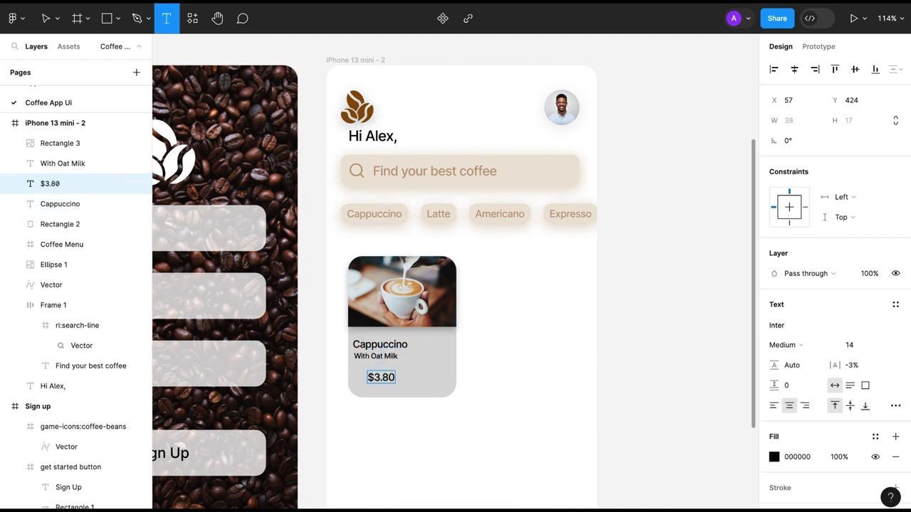
{"action": "key", "text": "Escape"}
{"action": "left_click_drag", "start_coordinate": [382, 382], "coordinate": [371, 379]}
{"action": "left_click", "coordinate": [433, 437]}
{"action": "left_click", "coordinate": [385, 427]}
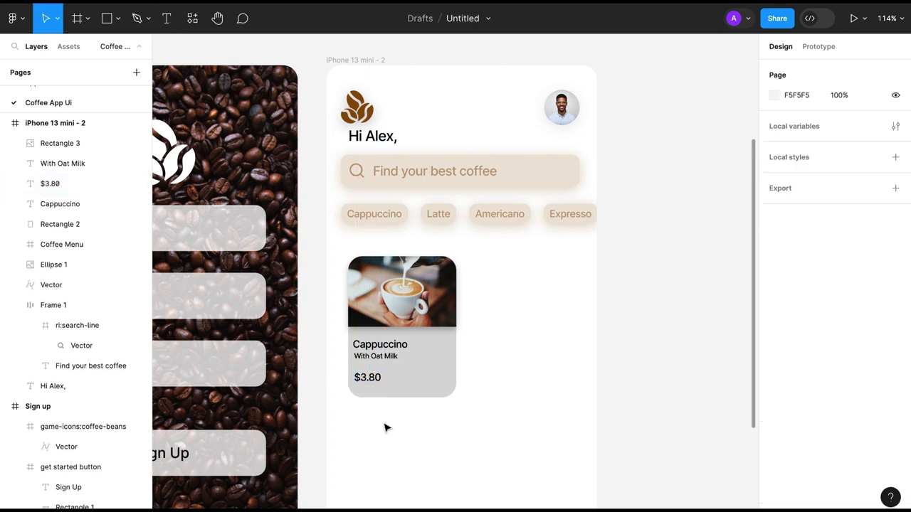
{"action": "left_click", "coordinate": [425, 379]}
{"action": "key", "text": "shift+2"}
{"action": "scroll", "coordinate": [425, 381], "scroll_direction": "down", "scroll_amount": 10}
{"action": "left_click", "coordinate": [418, 458]}
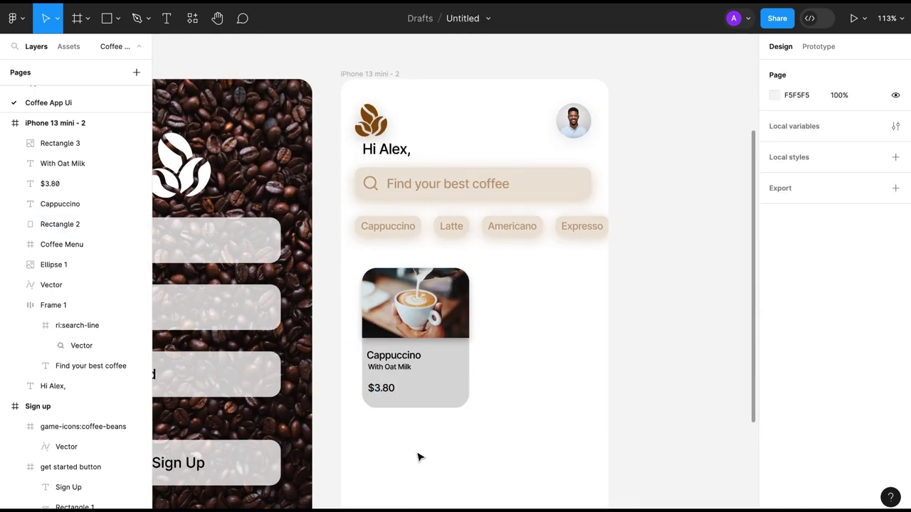
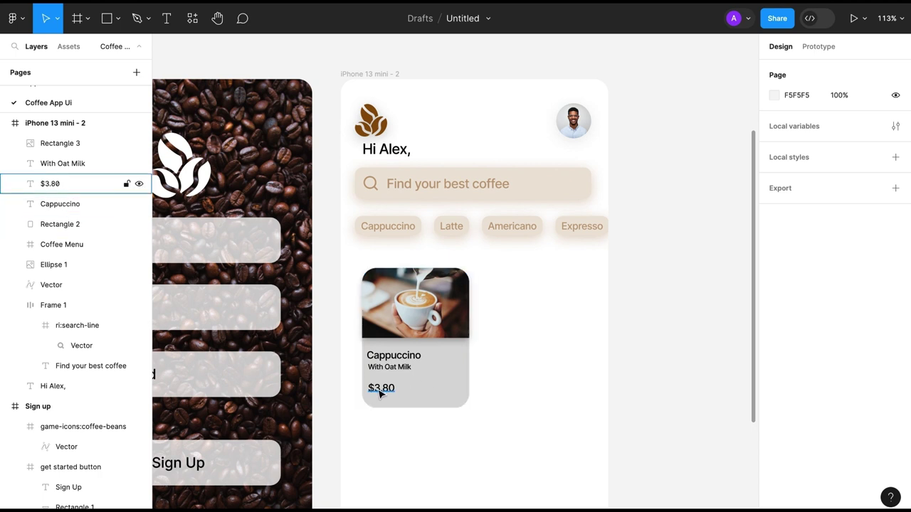
- Duplicate the $3.80 price beside Cappuccino and change the copy to 4.5
{"action": "left_click_drag", "start_coordinate": [379, 392], "coordinate": [450, 362]}
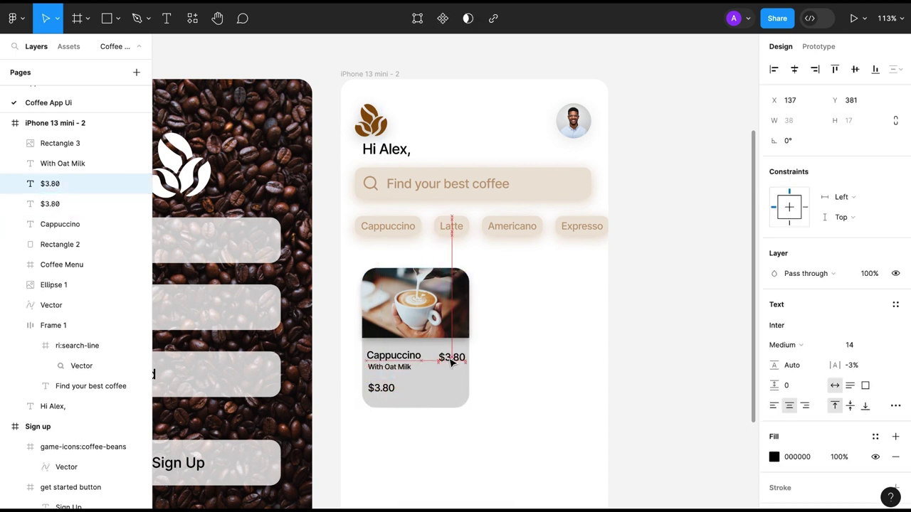
{"action": "double_click", "coordinate": [451, 357]}
{"action": "type", "text": "4.5"}
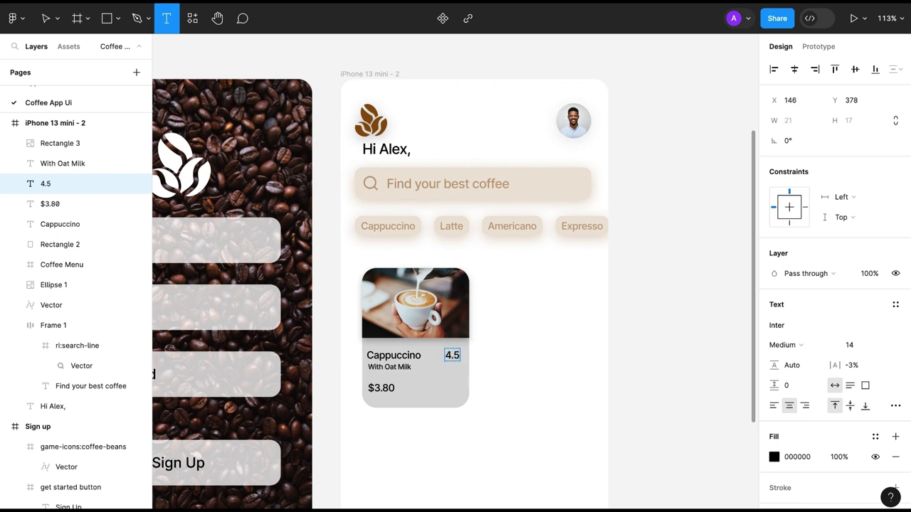
{"action": "left_click", "coordinate": [458, 393]}
{"action": "left_click", "coordinate": [452, 356]}
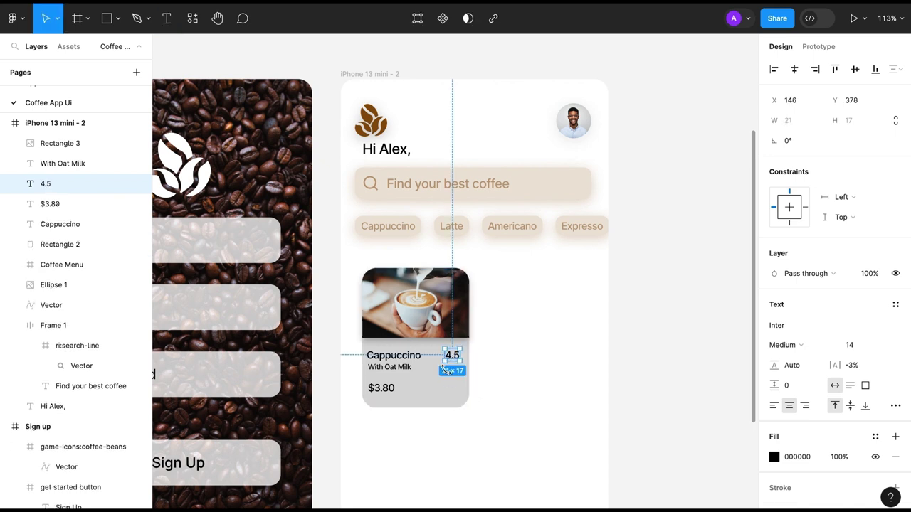
{"action": "key", "text": "Right"}
{"action": "key", "text": "Right"}
{"action": "key", "text": "Right"}
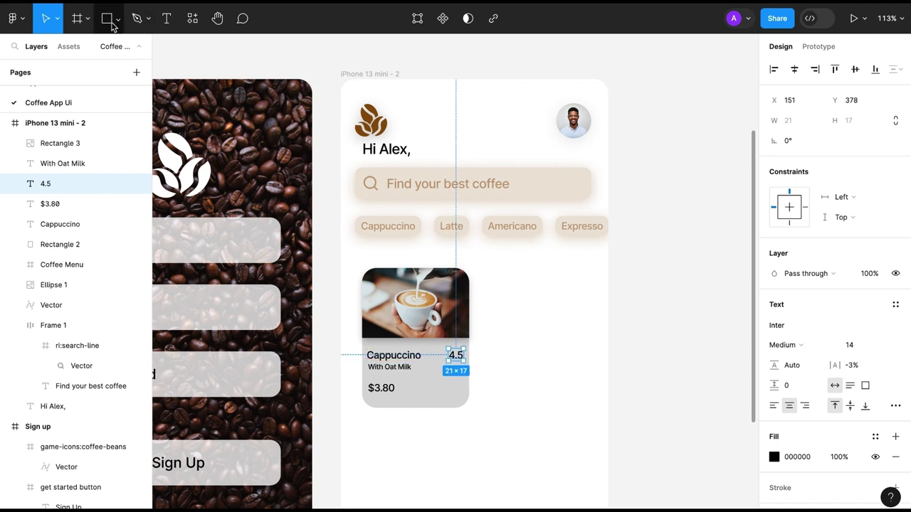
- Draw a small star beside the rating and fill it coffee-brown with the eyedropper
{"action": "left_click", "coordinate": [118, 19]}
{"action": "left_click", "coordinate": [86, 125]}
{"action": "left_click_drag", "start_coordinate": [494, 323], "coordinate": [508, 337]}
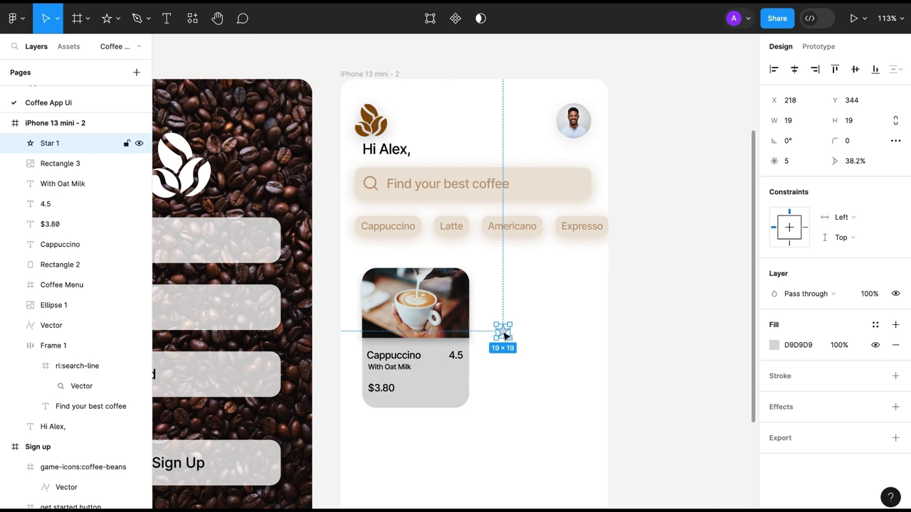
{"action": "key", "text": "i"}
{"action": "left_click", "coordinate": [371, 121]}
{"action": "key", "text": "Escape"}
{"action": "scroll", "coordinate": [501, 327], "scroll_direction": "up", "scroll_amount": 5}
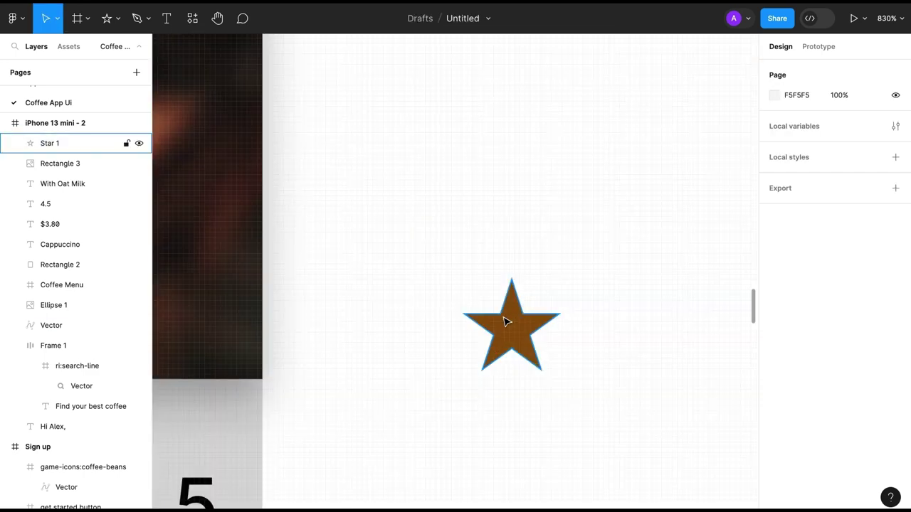
- Give the star slightly rounded points with a 0.5 corner radius
{"action": "left_click", "coordinate": [504, 322]}
{"action": "left_click_drag", "start_coordinate": [512, 291], "coordinate": [515, 299]}
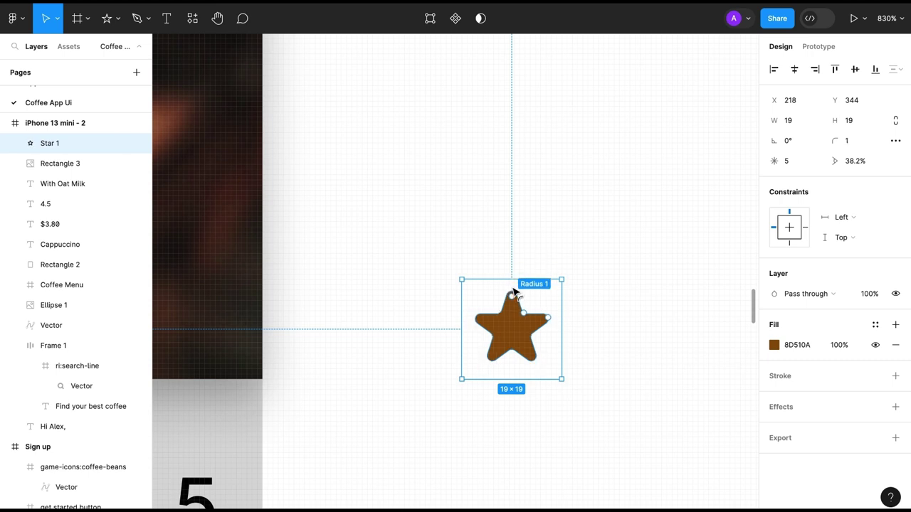
{"action": "scroll", "coordinate": [515, 297], "scroll_direction": "up", "scroll_amount": 5}
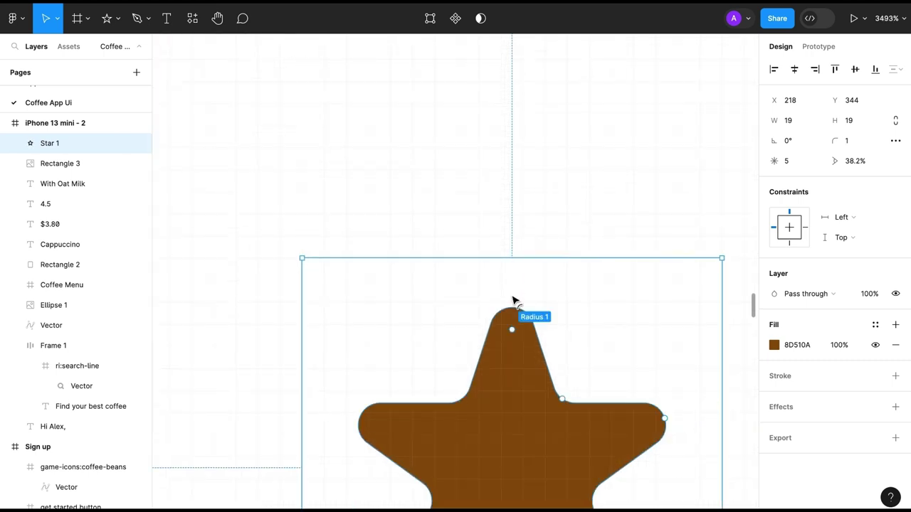
{"action": "left_click_drag", "start_coordinate": [513, 313], "coordinate": [515, 298]}
{"action": "left_click", "coordinate": [847, 142]}
{"action": "type", "text": "0.05"}
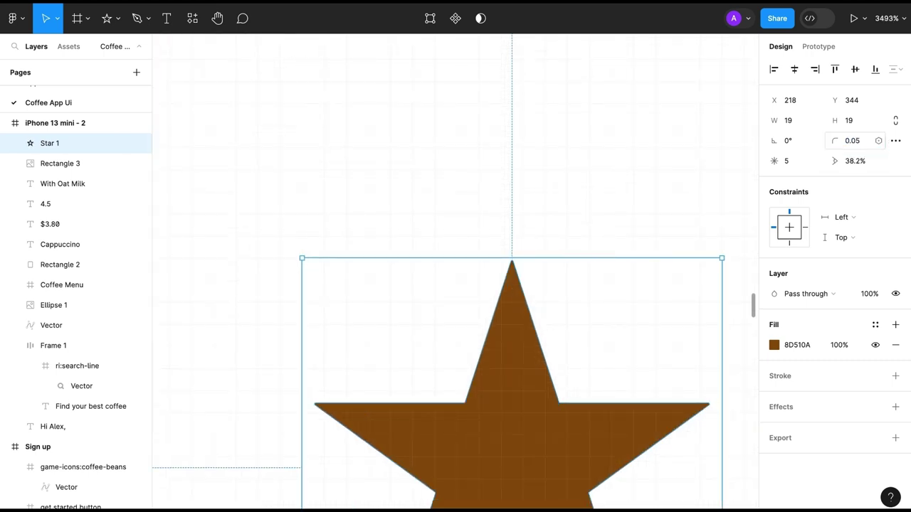
{"action": "key", "text": "Return"}
{"action": "key", "text": "Escape"}
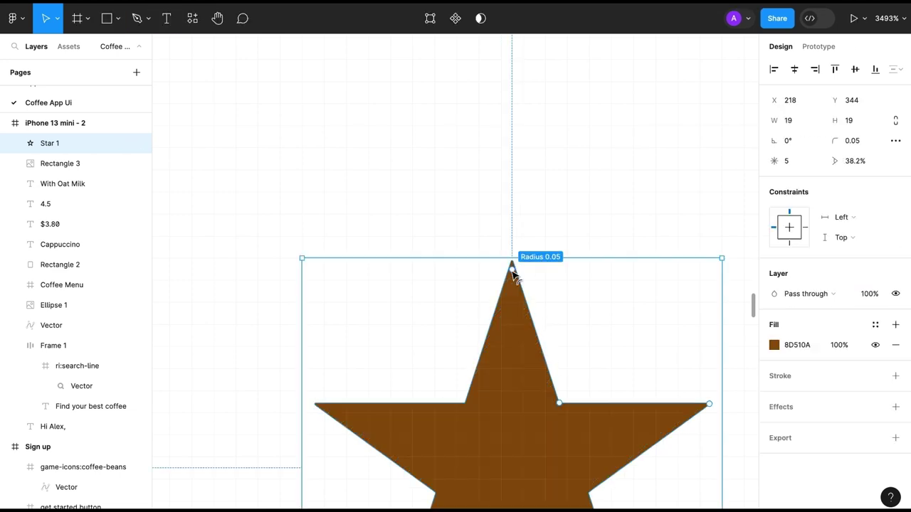
{"action": "left_click", "coordinate": [854, 141]}
{"action": "type", "text": "0.5"}
- Resize the star to 16×16 and place it just before the 4.5 rating
{"action": "scroll", "coordinate": [591, 419], "scroll_direction": "down", "scroll_amount": 5}
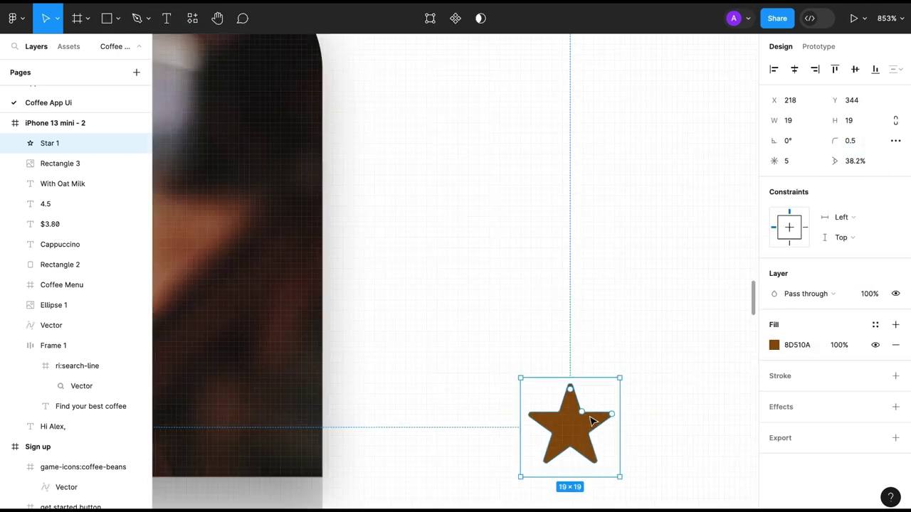
{"action": "scroll", "coordinate": [590, 419], "scroll_direction": "down", "scroll_amount": 3}
{"action": "scroll", "coordinate": [590, 420], "scroll_direction": "down", "scroll_amount": 1}
{"action": "left_click_drag", "start_coordinate": [593, 377], "coordinate": [481, 423]}
{"action": "key", "text": "Return"}
{"action": "scroll", "coordinate": [482, 423], "scroll_direction": "up", "scroll_amount": 2}
- Frame the star and 4.5 rating together as 'star rating'
{"action": "left_click", "coordinate": [510, 333], "text": "shift"}
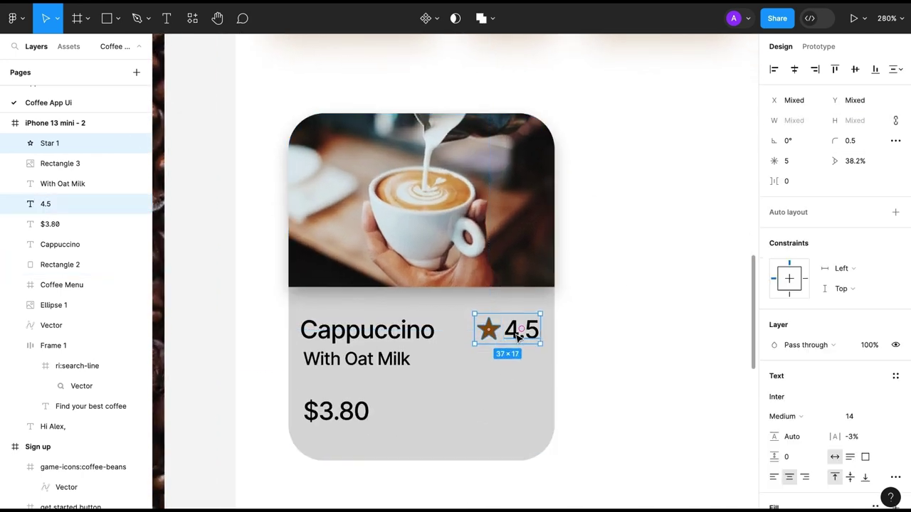
{"action": "right_click", "coordinate": [509, 333]}
{"action": "left_click", "coordinate": [549, 297]}
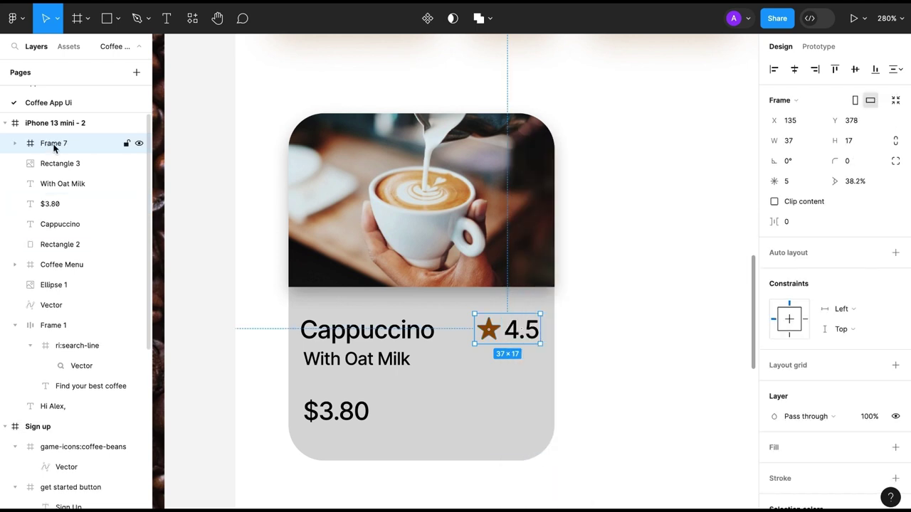
{"action": "double_click", "coordinate": [56, 143]}
{"action": "type", "text": "star rating"}
- Frame the Cappuccino and With Oat Milk texts as 'cappucino with milk'
{"action": "left_click", "coordinate": [313, 302]}
{"action": "left_click", "coordinate": [361, 332]}
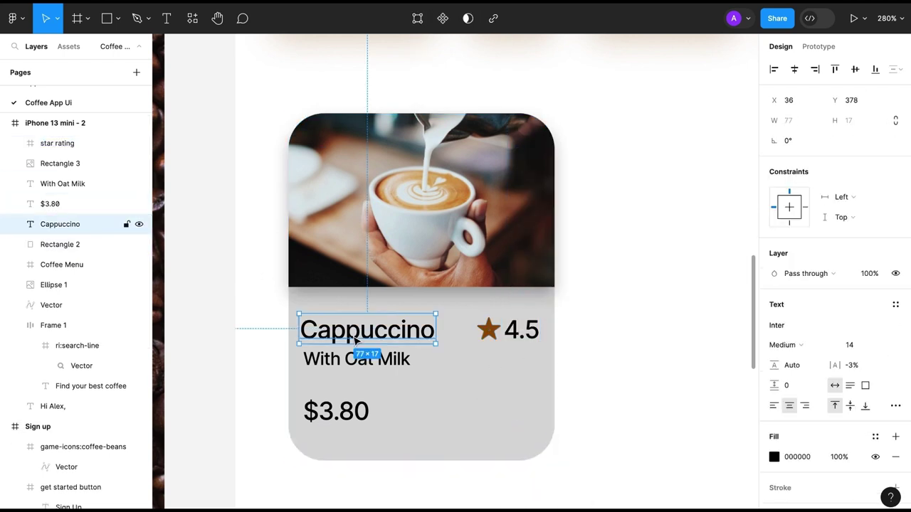
{"action": "left_click", "coordinate": [356, 359], "text": "shift"}
{"action": "right_click", "coordinate": [350, 354]}
{"action": "left_click", "coordinate": [388, 301]}
{"action": "double_click", "coordinate": [53, 185]}
{"action": "type", "text": "cappucino with m"}
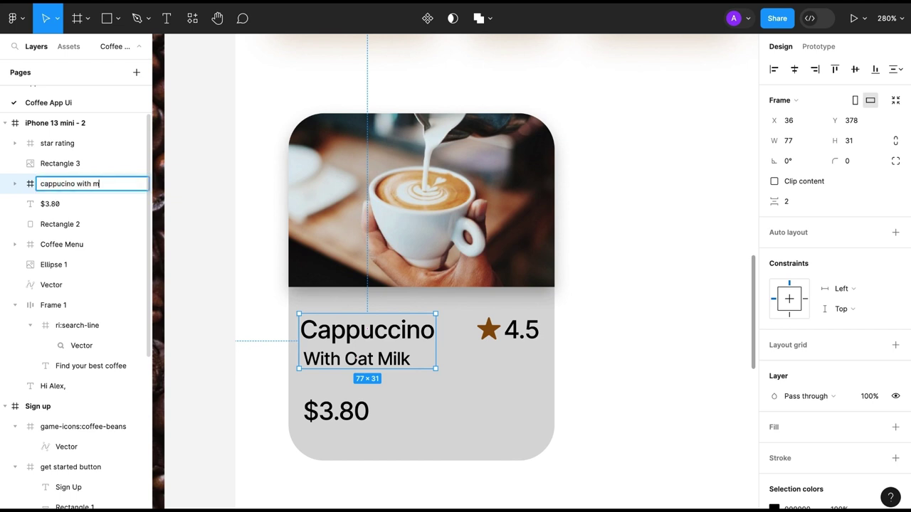
{"action": "type", "text": "ilk"}
{"action": "key", "text": "Return"}
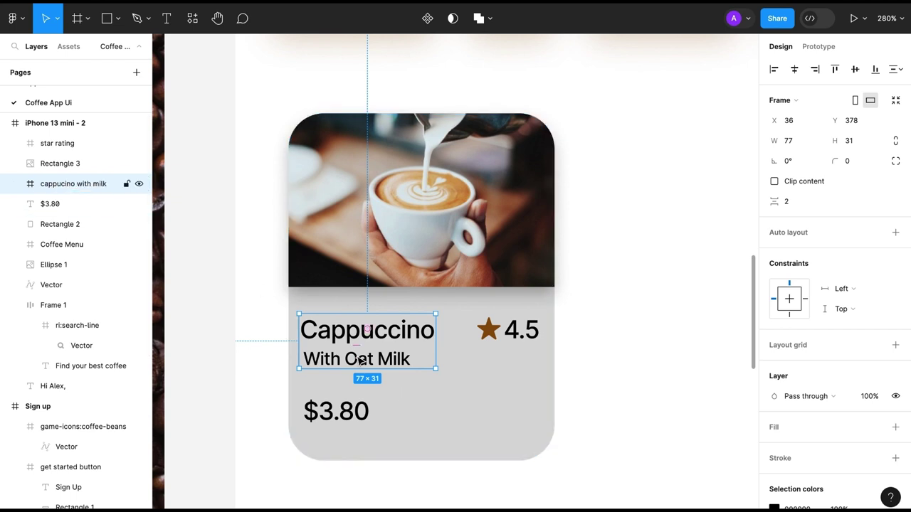
- Frame the title, $3.80 price and star rating together as 'text'
{"action": "left_click", "coordinate": [379, 413]}
{"action": "double_click", "coordinate": [366, 331]}
{"action": "left_click", "coordinate": [498, 330], "text": "shift"}
{"action": "left_click", "coordinate": [376, 359]}
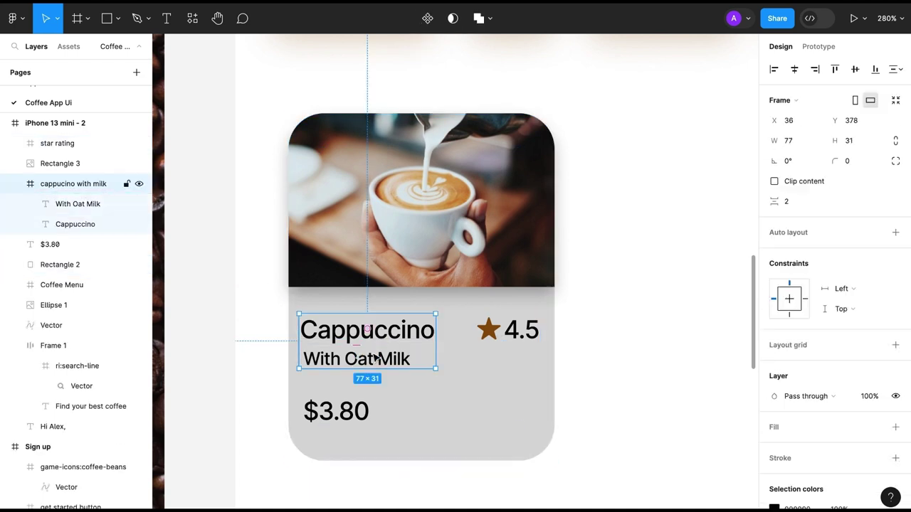
{"action": "left_click", "coordinate": [359, 416], "text": "shift"}
{"action": "left_click", "coordinate": [488, 330], "text": "shift"}
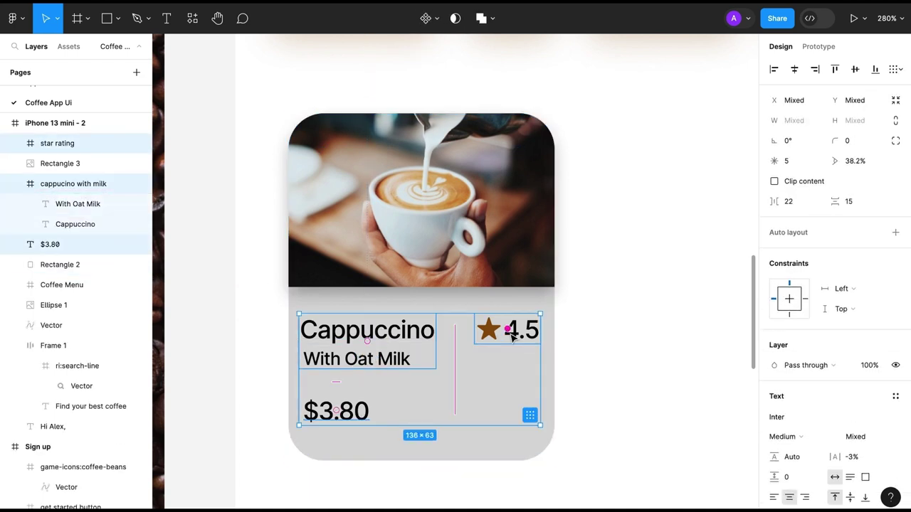
{"action": "right_click", "coordinate": [400, 341]}
{"action": "left_click", "coordinate": [431, 284]}
{"action": "double_click", "coordinate": [54, 143]}
{"action": "type", "text": "text"}
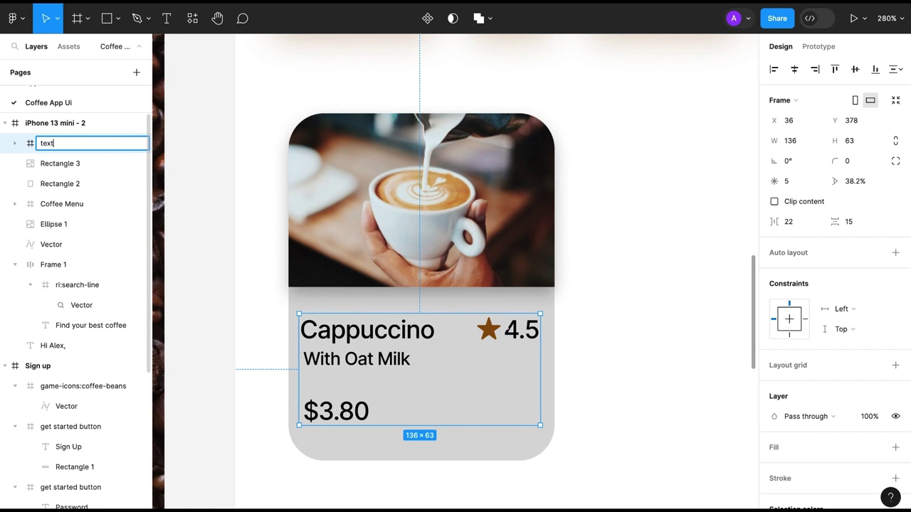
- Wrap the text group, coffee photo and background into one frame named 'card'
{"action": "left_click", "coordinate": [387, 449]}
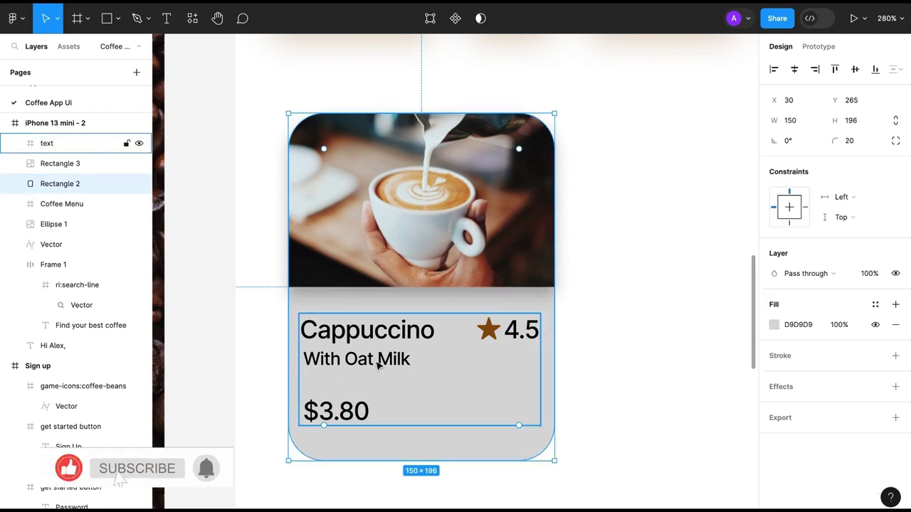
{"action": "left_click", "coordinate": [59, 163]}
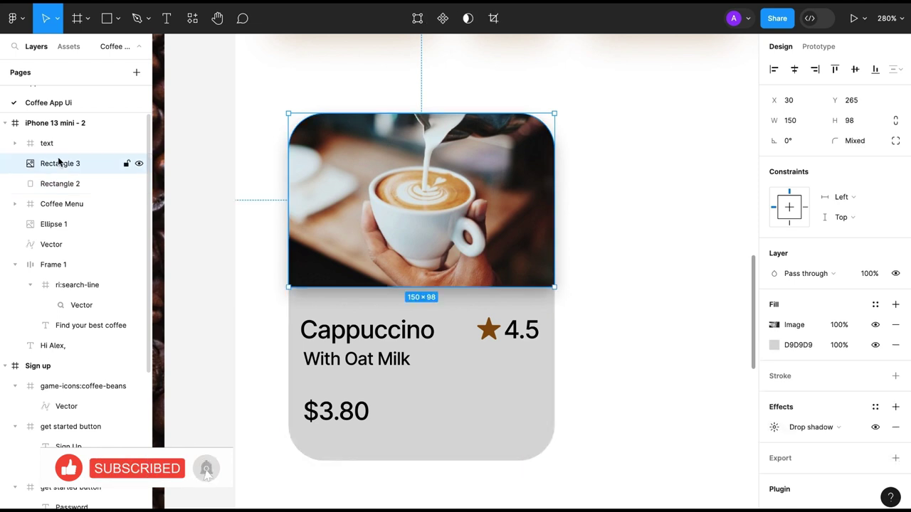
{"action": "left_click", "coordinate": [45, 145]}
{"action": "left_click", "coordinate": [55, 183], "text": "shift"}
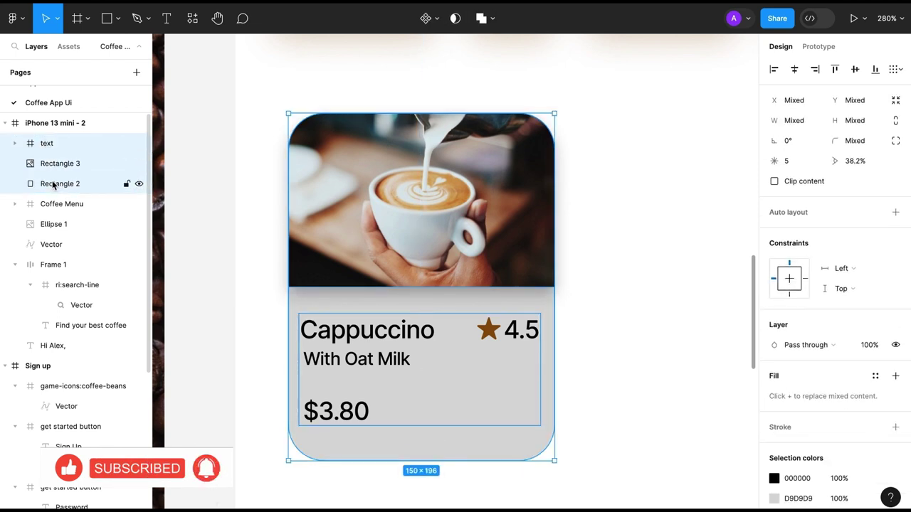
{"action": "right_click", "coordinate": [55, 183]}
{"action": "left_click", "coordinate": [79, 271]}
{"action": "double_click", "coordinate": [53, 143]}
{"action": "type", "text": "card"}
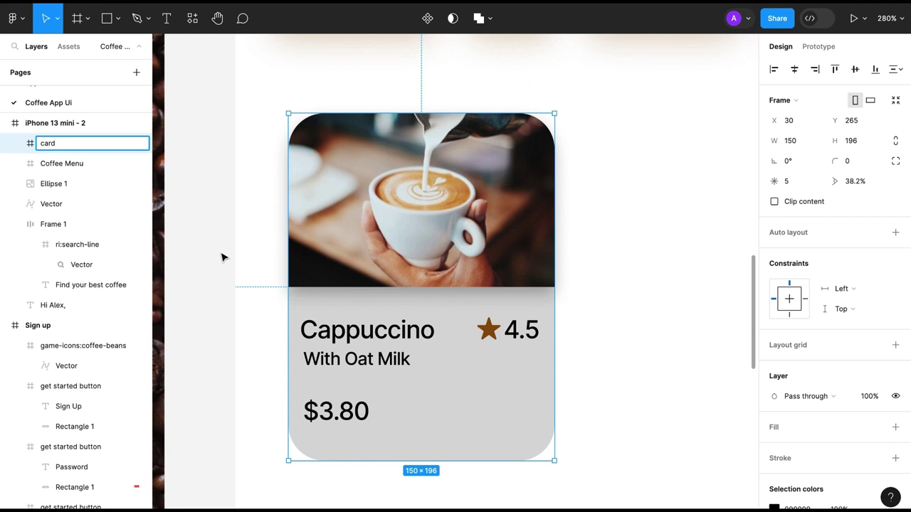
{"action": "key", "text": "Return"}
- Colour the card background with the search bar's beige
{"action": "scroll", "coordinate": [217, 256], "scroll_direction": "down", "scroll_amount": 5}
{"action": "left_click", "coordinate": [378, 159]}
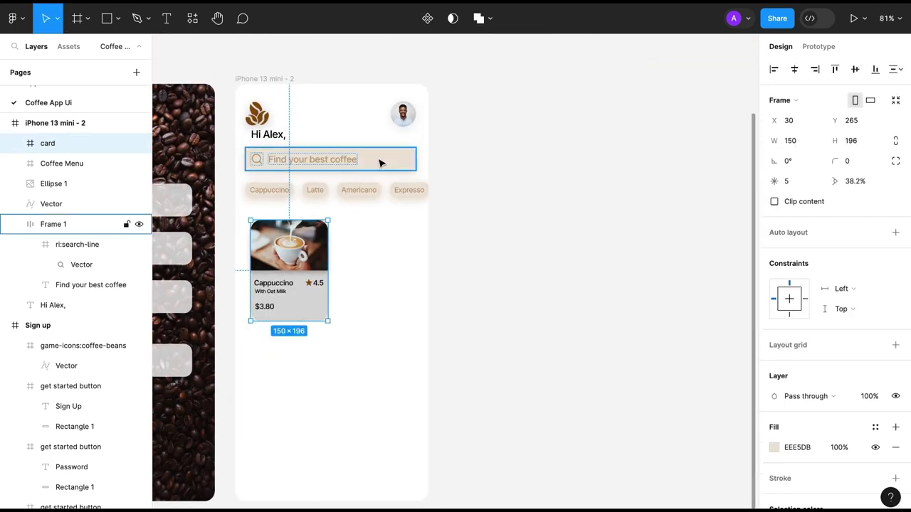
{"action": "left_click", "coordinate": [74, 204]}
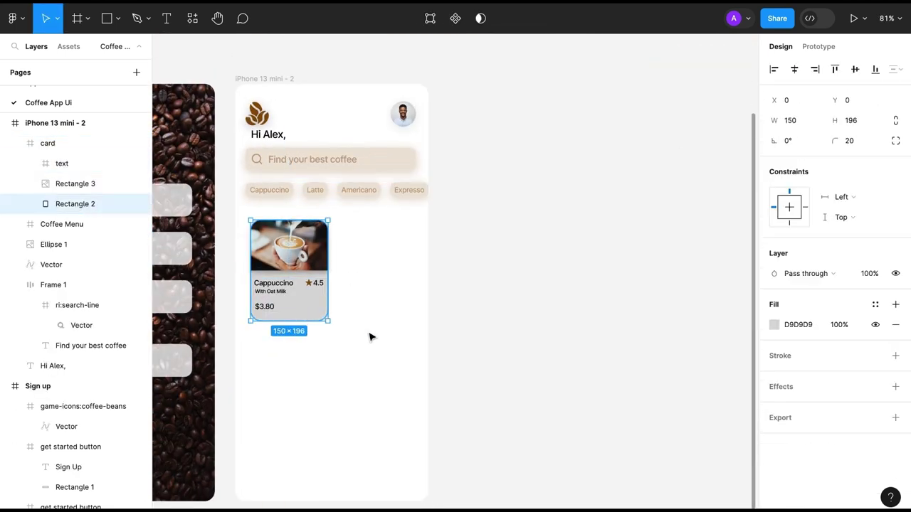
{"action": "key", "text": "i"}
{"action": "left_click", "coordinate": [384, 158]}
{"action": "key", "text": "Escape"}
{"action": "left_click", "coordinate": [58, 167]}
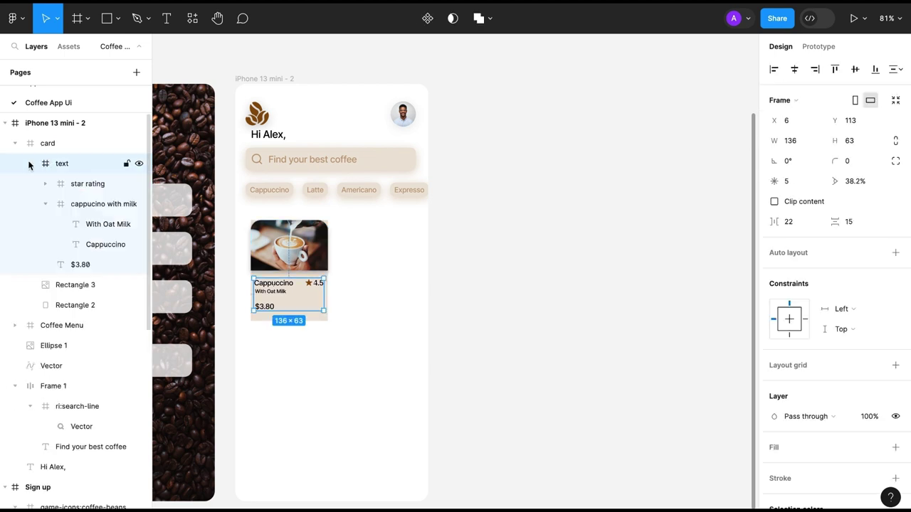
{"action": "left_click", "coordinate": [42, 143]}
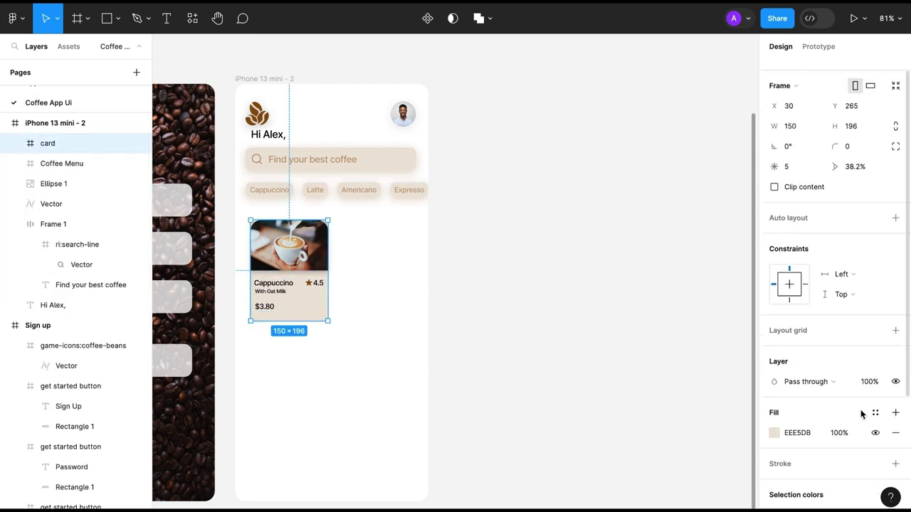
- Remove the card frame's own fill and add a warm tan C09E77 drop shadow at 25%
{"action": "left_click", "coordinate": [895, 432]}
{"action": "left_click", "coordinate": [308, 349]}
{"action": "left_click", "coordinate": [309, 321]}
{"action": "scroll", "coordinate": [868, 382], "scroll_direction": "down", "scroll_amount": 3}
{"action": "left_click", "coordinate": [895, 439]}
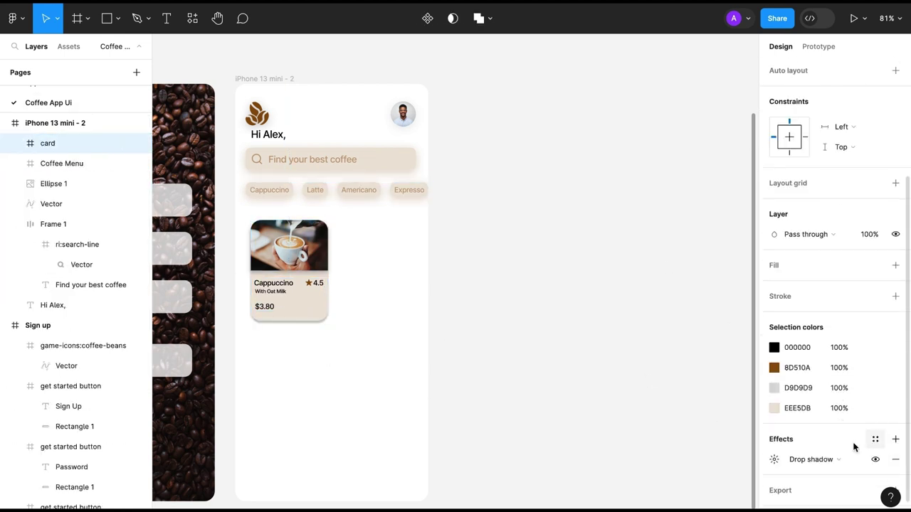
{"action": "left_click", "coordinate": [774, 459]}
{"action": "left_click", "coordinate": [621, 461]}
{"action": "left_click", "coordinate": [531, 464]}
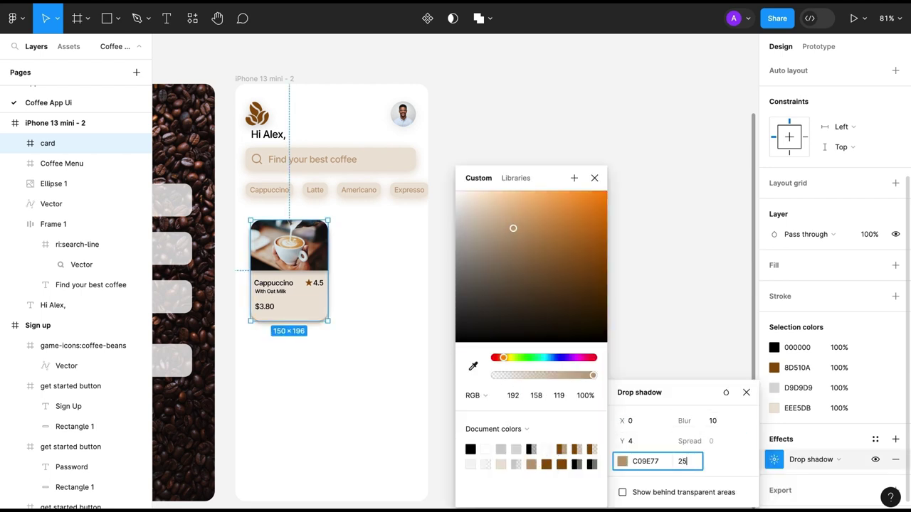
{"action": "left_click", "coordinate": [594, 177]}
- Move the card frame out of the phone screen onto the open canvas
{"action": "scroll", "coordinate": [480, 320], "scroll_direction": "down", "scroll_amount": 5}
{"action": "left_click", "coordinate": [480, 320]}
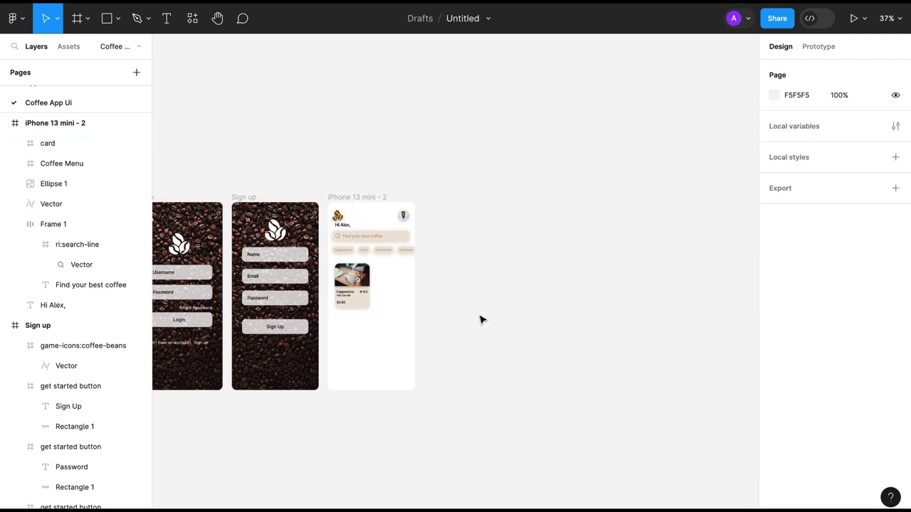
{"action": "scroll", "coordinate": [423, 335], "scroll_direction": "up", "scroll_amount": 5}
{"action": "left_click", "coordinate": [47, 143]}
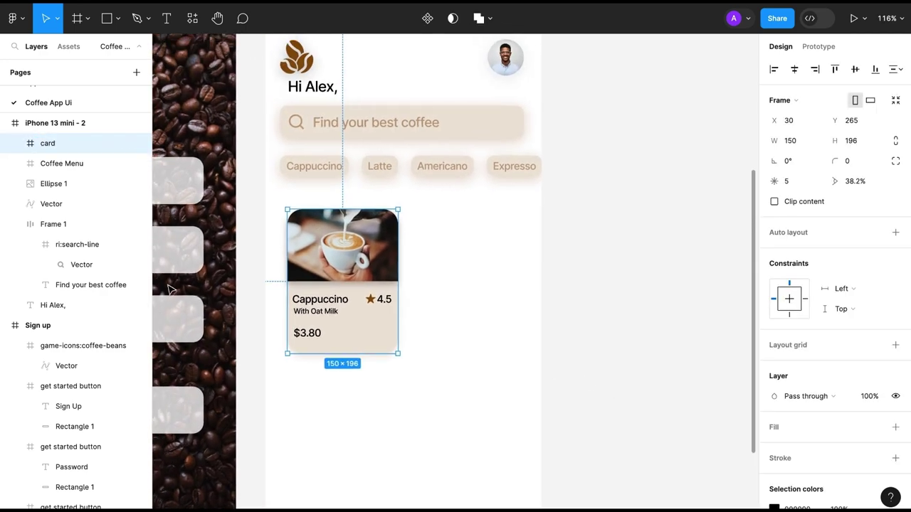
{"action": "left_click_drag", "start_coordinate": [316, 231], "coordinate": [564, 73]}
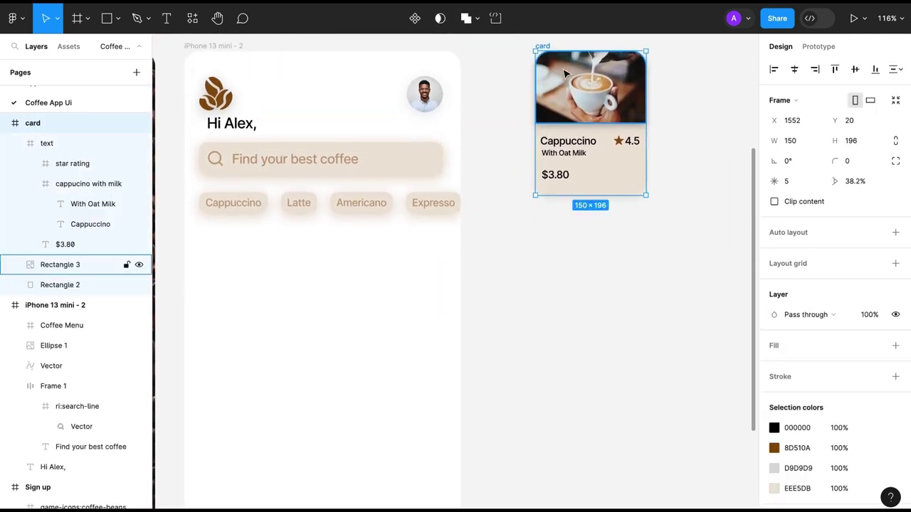
- Pen-draw a short line, duplicate it and rotate the copy 90°
{"action": "scroll", "coordinate": [616, 151], "scroll_direction": "up", "scroll_amount": 2}
{"action": "scroll", "coordinate": [617, 151], "scroll_direction": "right", "scroll_amount": 3}
{"action": "key", "text": "p"}
{"action": "left_click", "coordinate": [608, 135]}
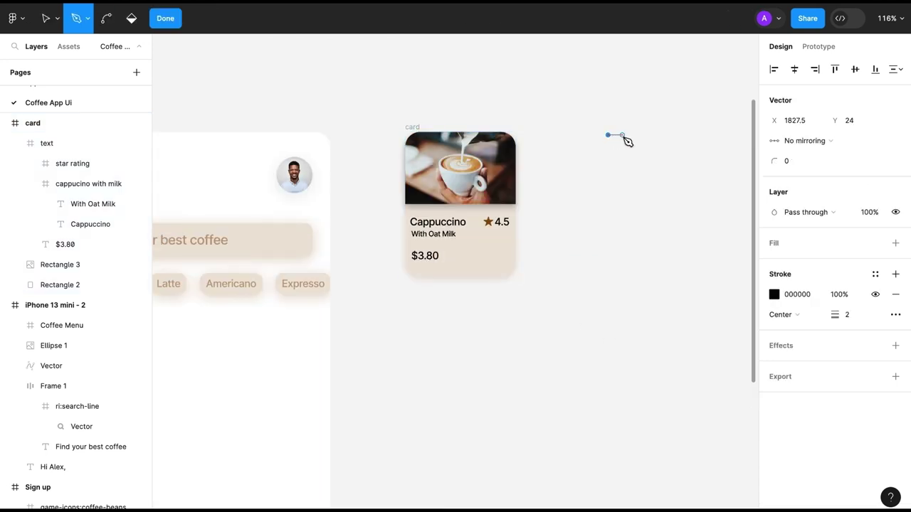
{"action": "key", "text": "Escape"}
{"action": "key", "text": "ctrl+d"}
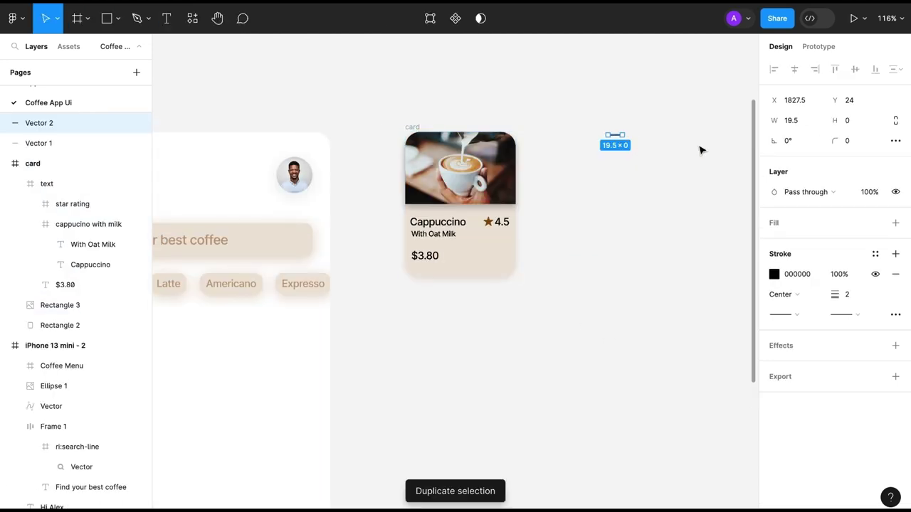
{"action": "left_click", "coordinate": [786, 140]}
{"action": "type", "text": "90"}
- Group the two crossed lines into a plus named 'Add'
{"action": "left_click", "coordinate": [661, 150]}
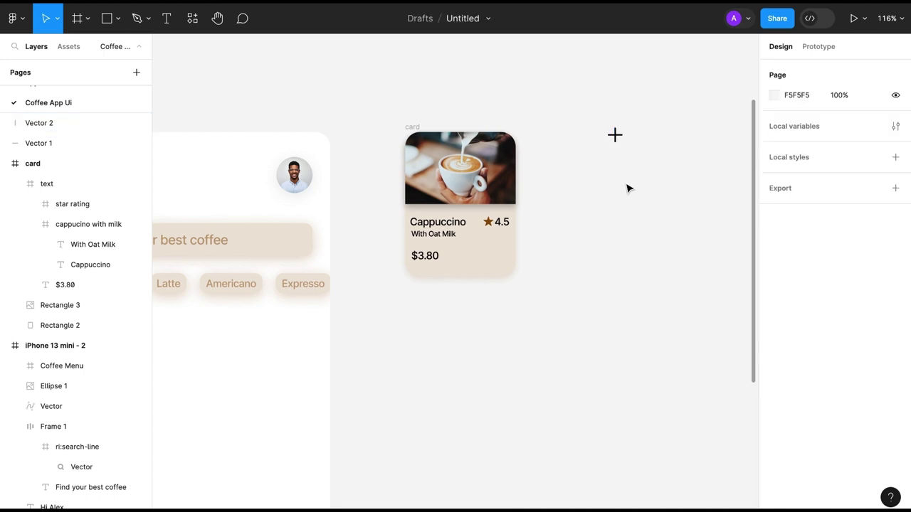
{"action": "left_click_drag", "start_coordinate": [608, 152], "coordinate": [597, 128]}
{"action": "right_click", "coordinate": [614, 135]}
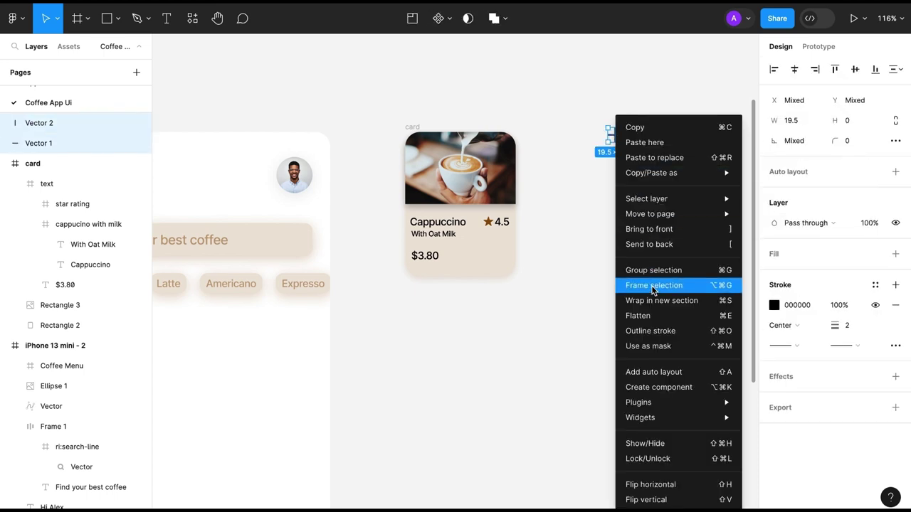
{"action": "left_click", "coordinate": [650, 268]}
{"action": "double_click", "coordinate": [38, 123]}
{"action": "type", "text": "Add"}
{"action": "key", "text": "Return"}
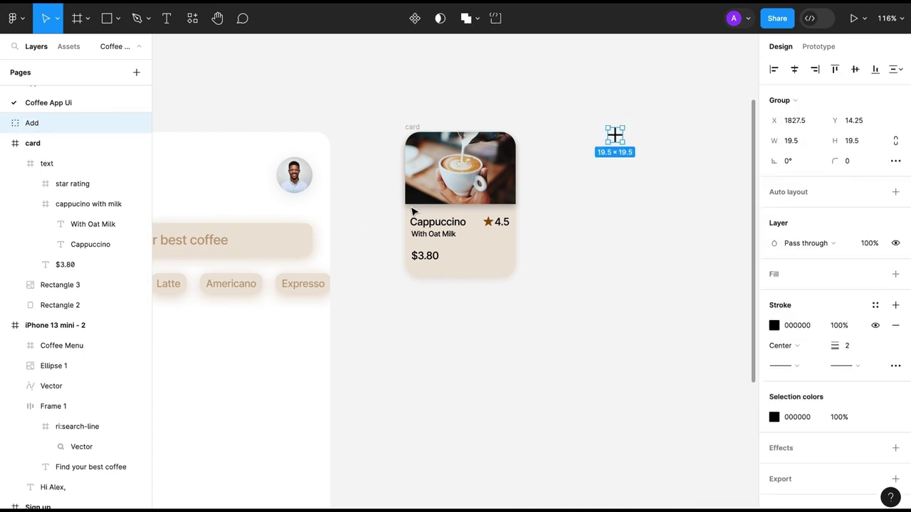
- Frame the Add group with auto layout, padding 5 and corner radius 10
{"action": "right_click", "coordinate": [616, 136]}
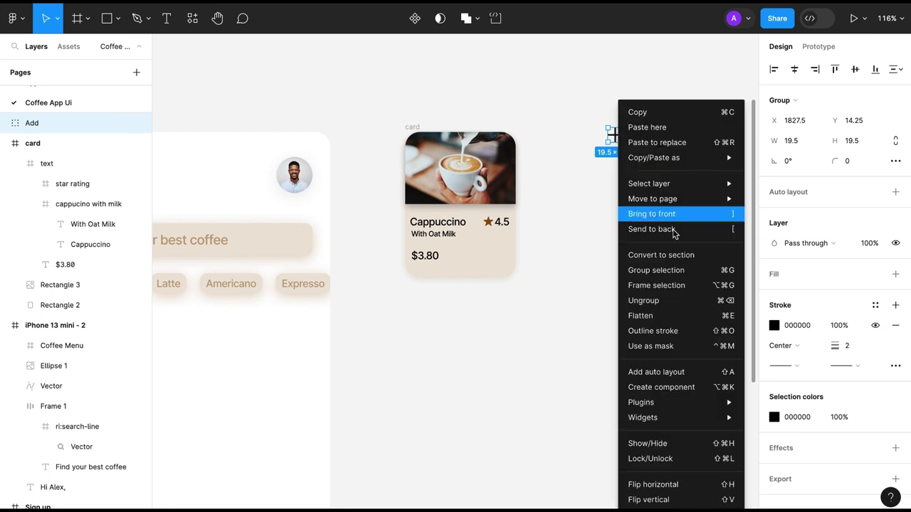
{"action": "left_click", "coordinate": [676, 286]}
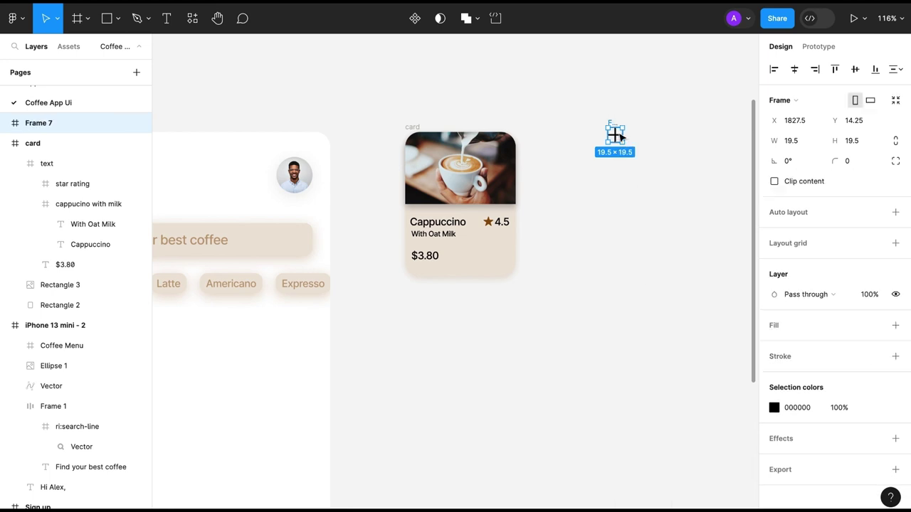
{"action": "left_click", "coordinate": [895, 213]}
{"action": "left_click_drag", "start_coordinate": [774, 298], "coordinate": [827, 304]}
{"action": "type", "text": "5"}
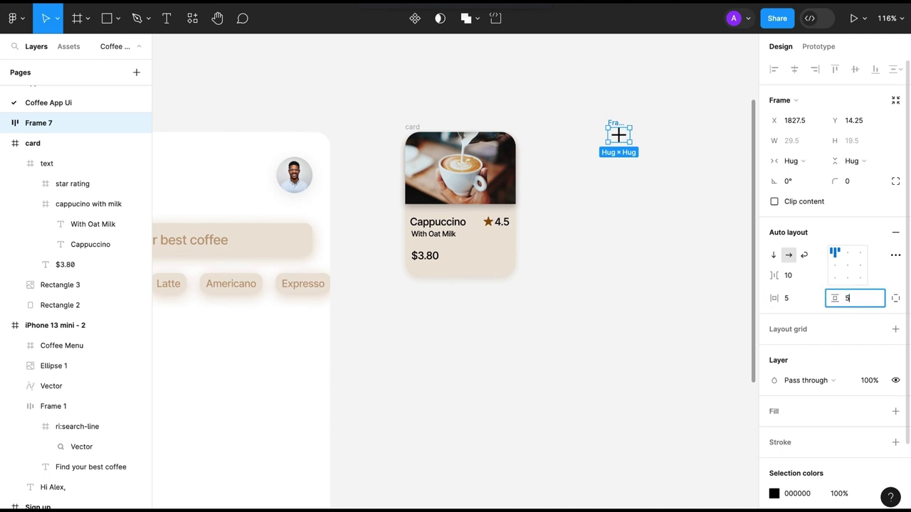
{"action": "left_click", "coordinate": [858, 181]}
{"action": "type", "text": "10"}
{"action": "key", "text": "Return"}
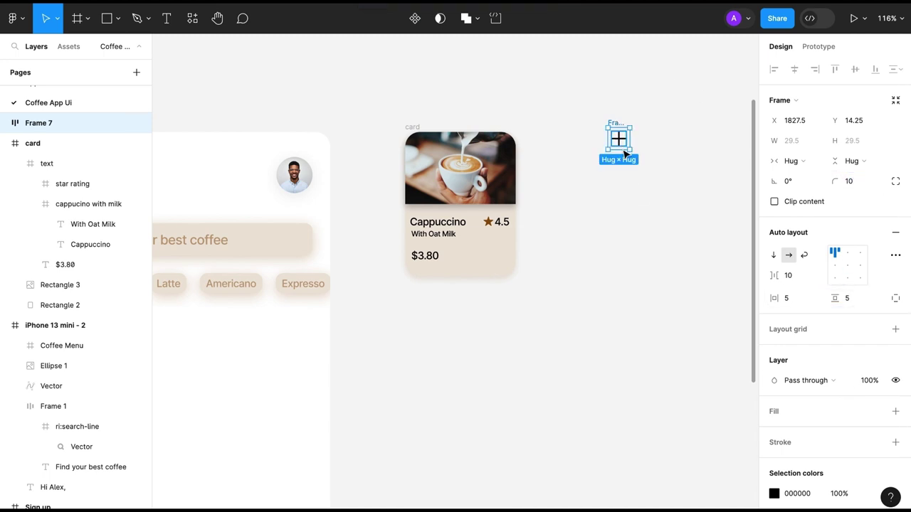
{"action": "scroll", "coordinate": [891, 356], "scroll_direction": "down", "scroll_amount": 2}
- Fill the button frame with beige sampled from the card
{"action": "left_click", "coordinate": [6, 123]}
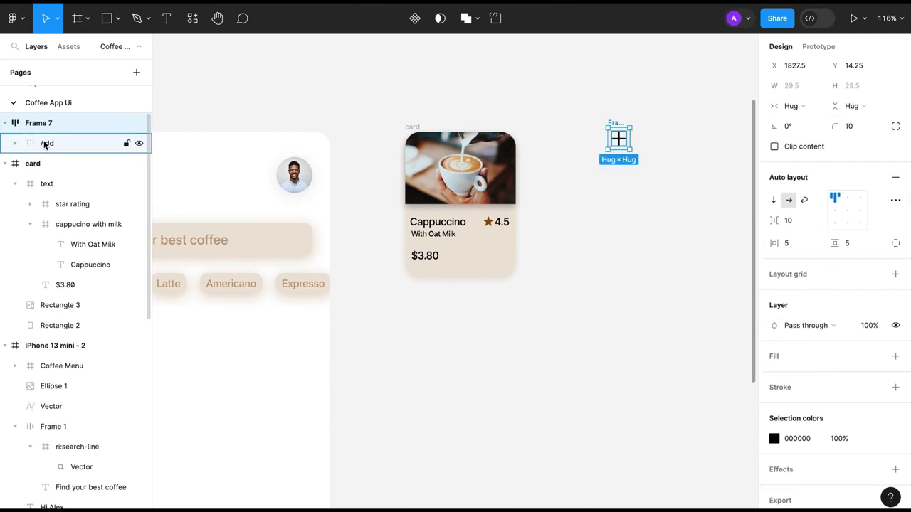
{"action": "left_click", "coordinate": [895, 382]}
{"action": "left_click", "coordinate": [774, 402]}
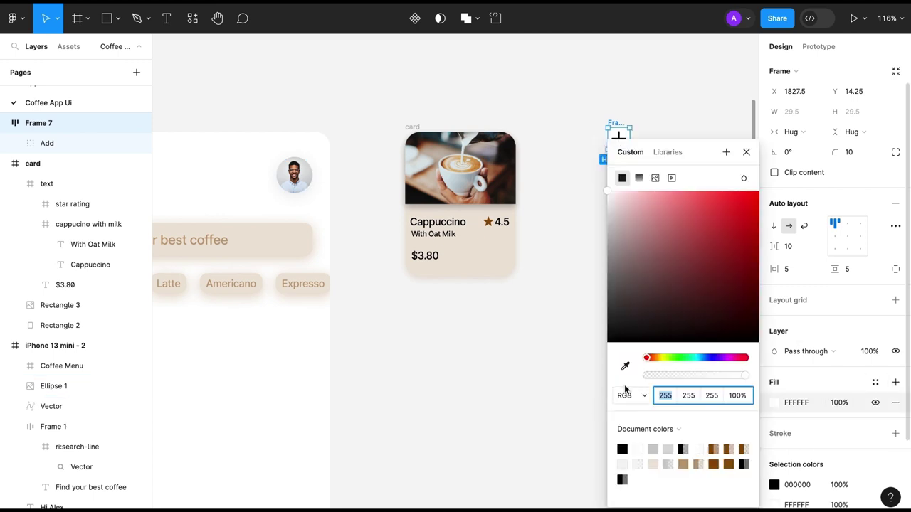
{"action": "left_click", "coordinate": [624, 367]}
{"action": "left_click", "coordinate": [482, 256]}
{"action": "left_click", "coordinate": [644, 338]}
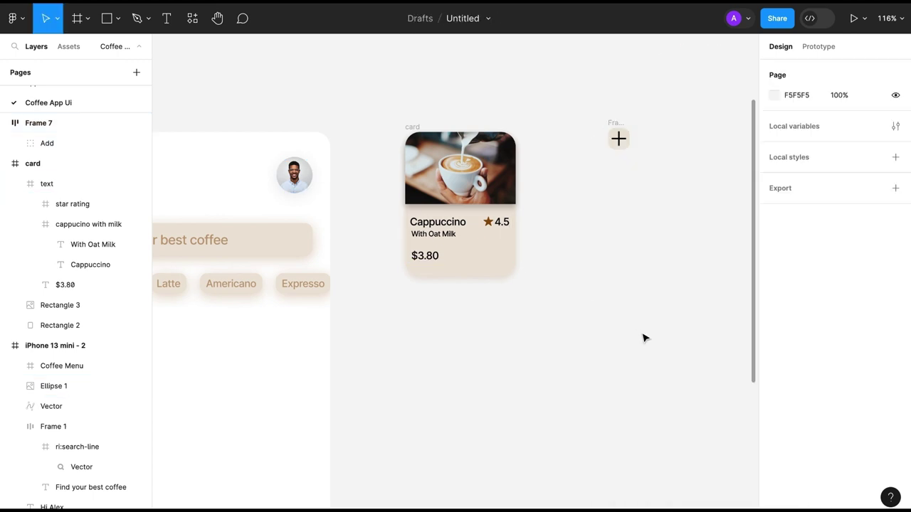
- Colour the plus lines brown and resize the icon to 18 px
{"action": "left_click", "coordinate": [618, 139]}
{"action": "left_click", "coordinate": [774, 345]}
{"action": "left_click", "coordinate": [590, 227]}
{"action": "left_click", "coordinate": [619, 139]}
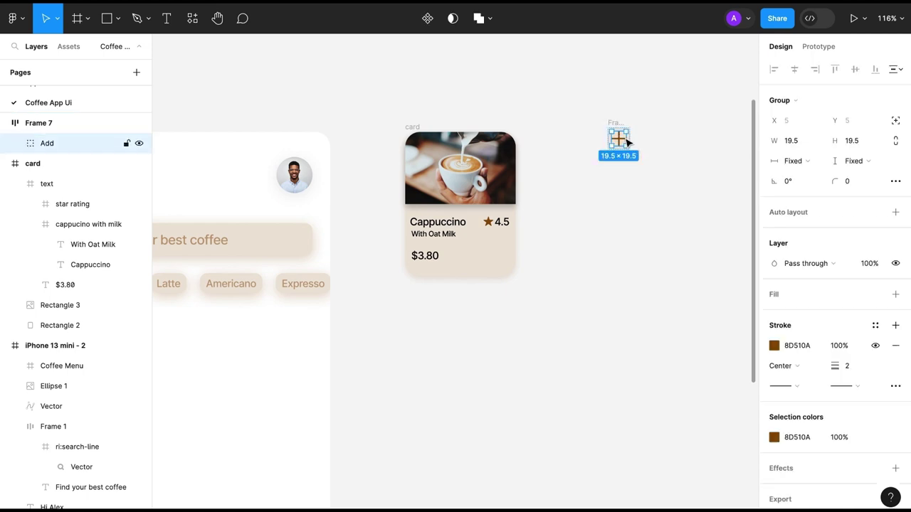
{"action": "left_click", "coordinate": [895, 140]}
{"action": "left_click", "coordinate": [854, 140]}
{"action": "type", "text": "18"}
{"action": "key", "text": "Return"}
{"action": "left_click", "coordinate": [610, 197]}
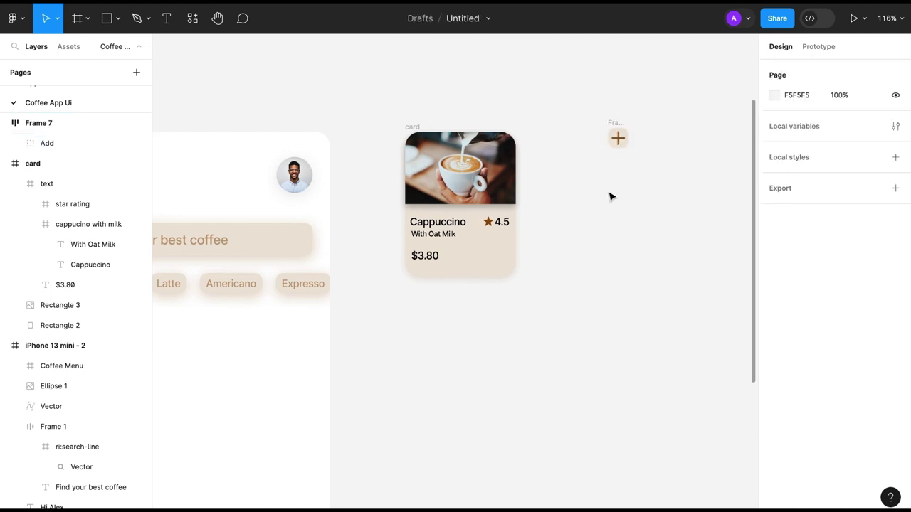
- Try placing the button inside the card beside $3.80, then undo it
{"action": "left_click_drag", "start_coordinate": [616, 126], "coordinate": [498, 244]}
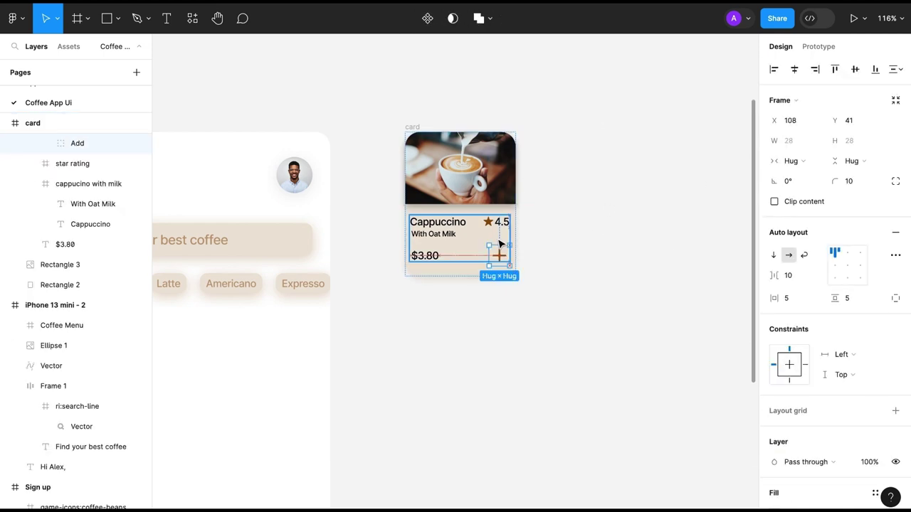
{"action": "left_click", "coordinate": [518, 289]}
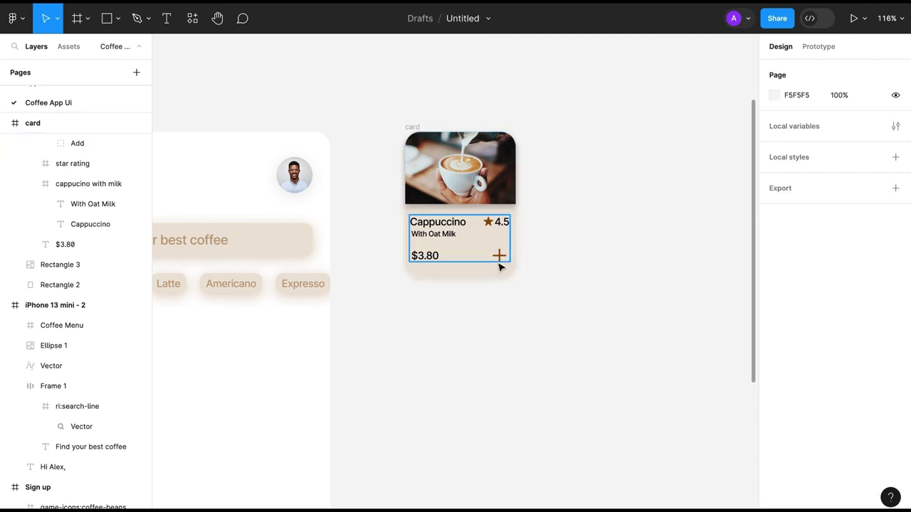
{"action": "key", "text": "ctrl+z"}
{"action": "key", "text": "ctrl+z"}
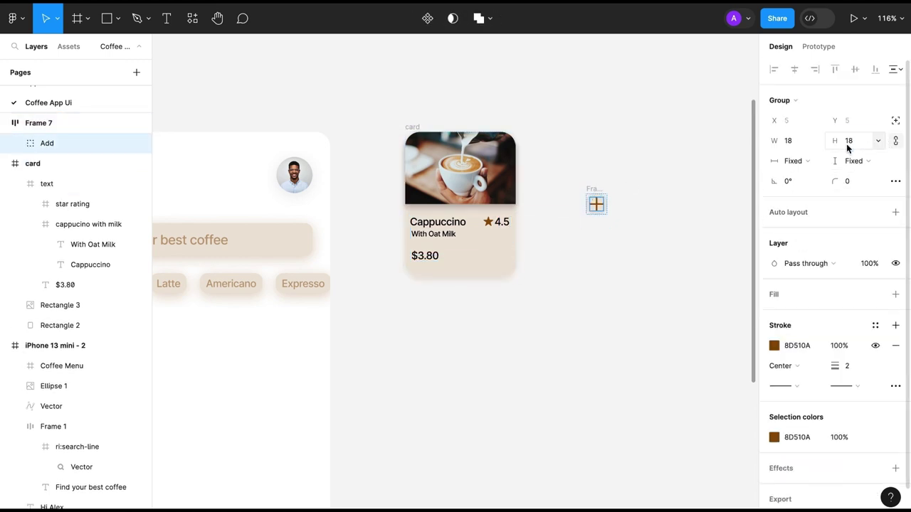
{"action": "key", "text": "Escape"}
{"action": "left_click", "coordinate": [590, 188]}
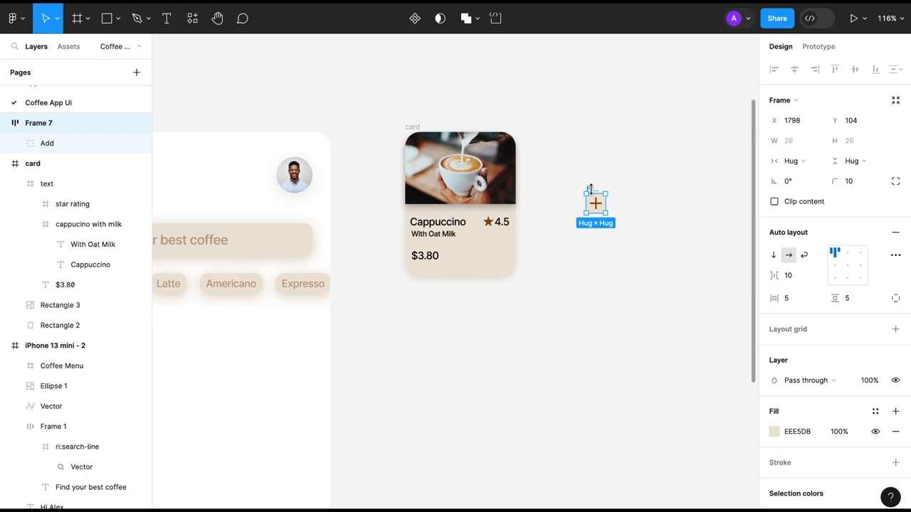
- Make the button fill coffee-brown (8D510A) and the plus lines light beige (EEE5DB)
{"action": "scroll", "coordinate": [595, 194], "scroll_direction": "up", "scroll_amount": 5}
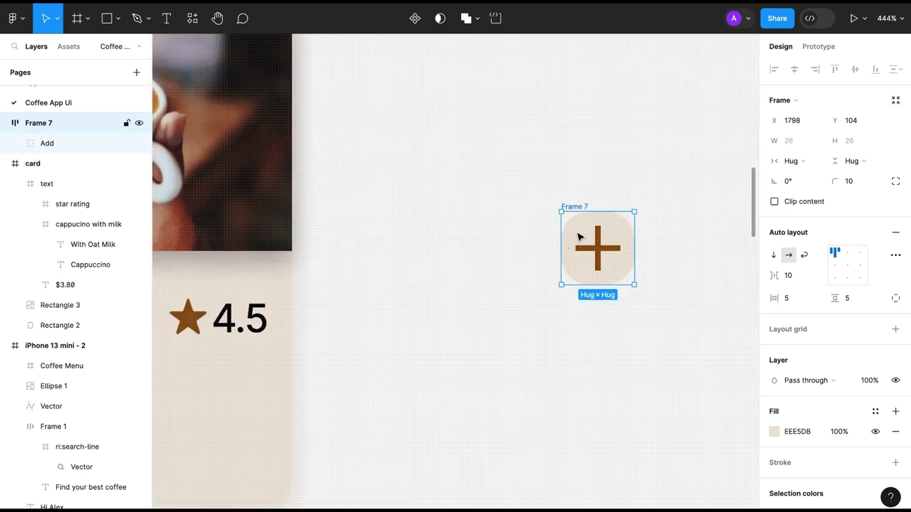
{"action": "key", "text": "i"}
{"action": "left_click", "coordinate": [598, 246]}
{"action": "key", "text": "Return"}
{"action": "key", "text": "i"}
{"action": "left_click", "coordinate": [371, 346]}
{"action": "left_click", "coordinate": [519, 381]}
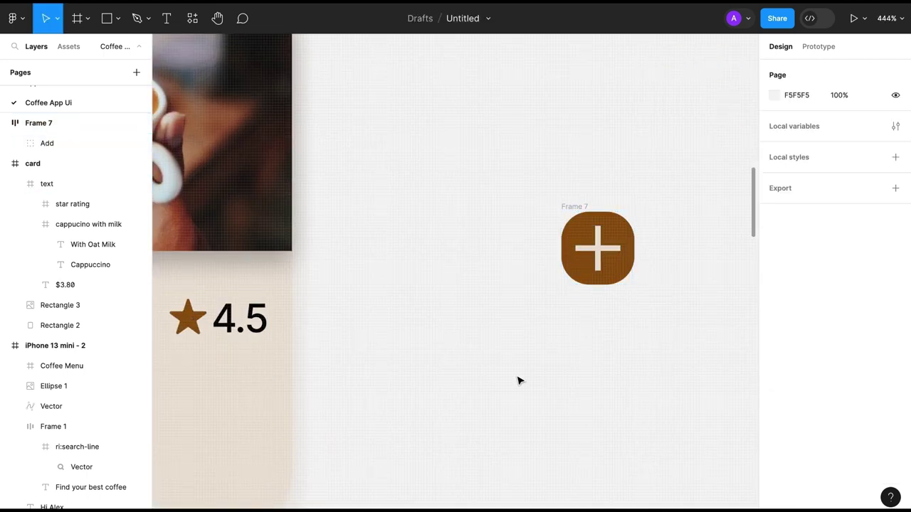
{"action": "scroll", "coordinate": [608, 332], "scroll_direction": "down", "scroll_amount": 5}
{"action": "left_click", "coordinate": [587, 302]}
- Duplicate the plus button twice and delete one copy's vertical line to make a minus button
{"action": "scroll", "coordinate": [585, 295], "scroll_direction": "down", "scroll_amount": 2}
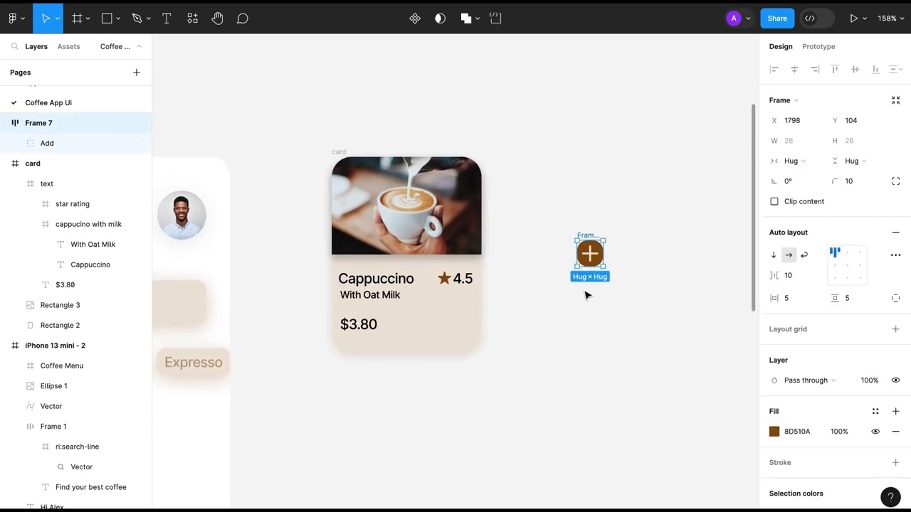
{"action": "key", "text": "ctrl+d"}
{"action": "left_click_drag", "start_coordinate": [654, 239], "coordinate": [589, 277]}
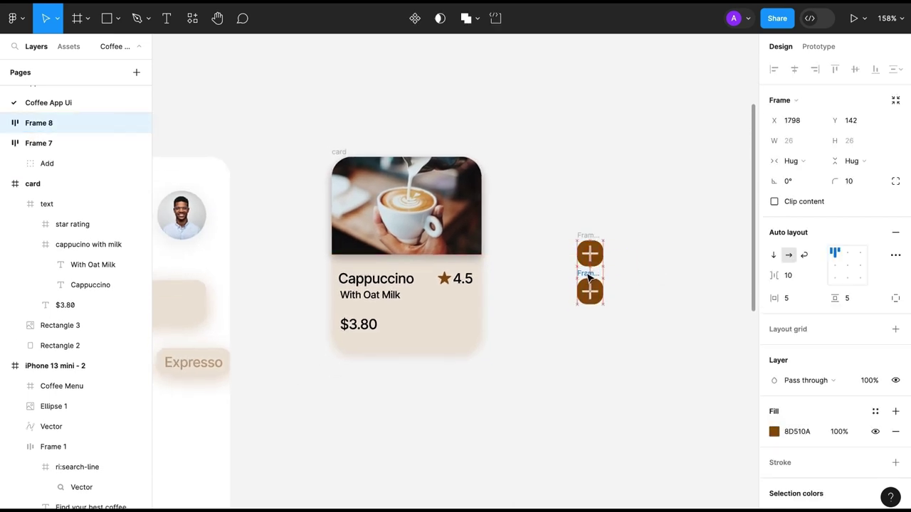
{"action": "key", "text": "ctrl+d"}
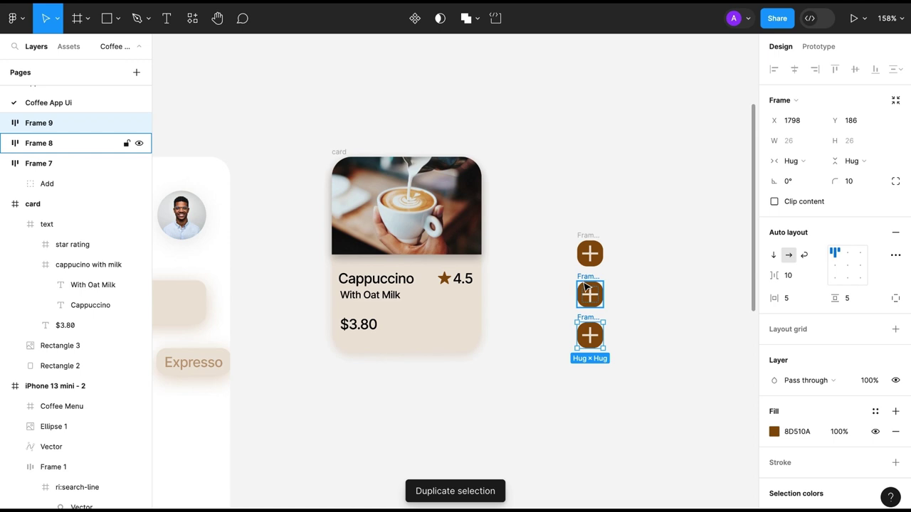
{"action": "left_click_drag", "start_coordinate": [589, 333], "coordinate": [623, 292]}
{"action": "key", "text": "Return"}
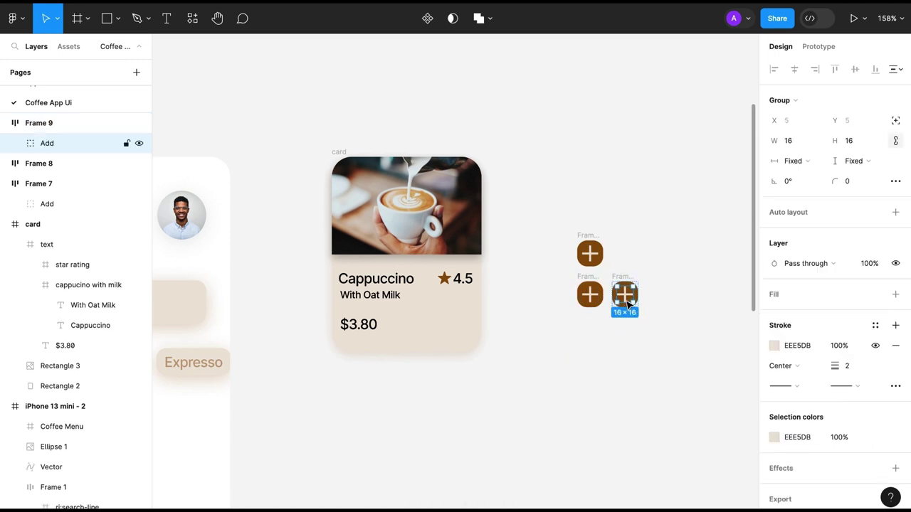
{"action": "key", "text": "Return"}
{"action": "left_click", "coordinate": [58, 170]}
{"action": "key", "text": "Delete"}
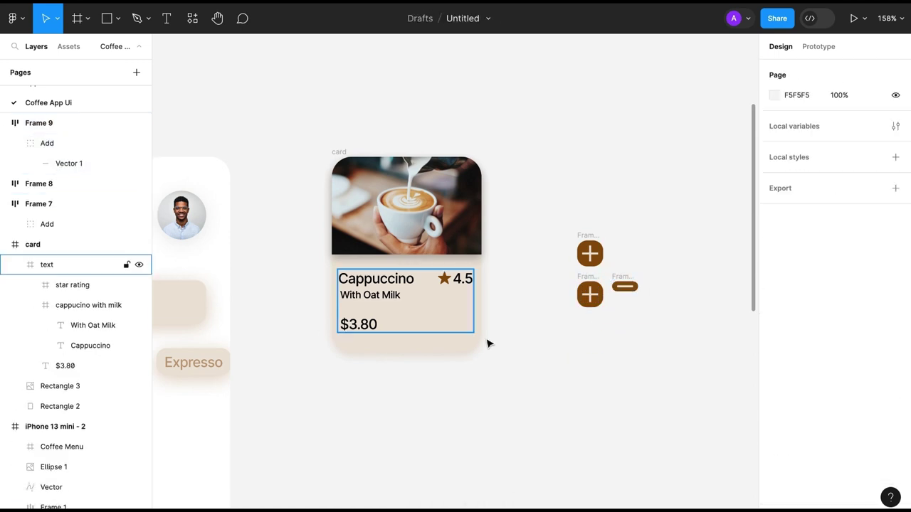
- Give the minus button a Fixed height of 26 and centre its icon
{"action": "left_click", "coordinate": [625, 286]}
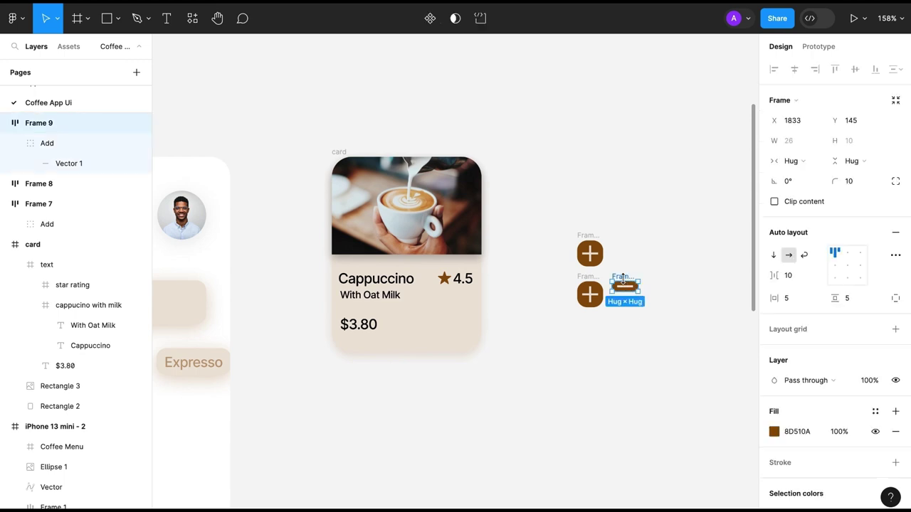
{"action": "left_click", "coordinate": [859, 161]}
{"action": "left_click", "coordinate": [858, 144]}
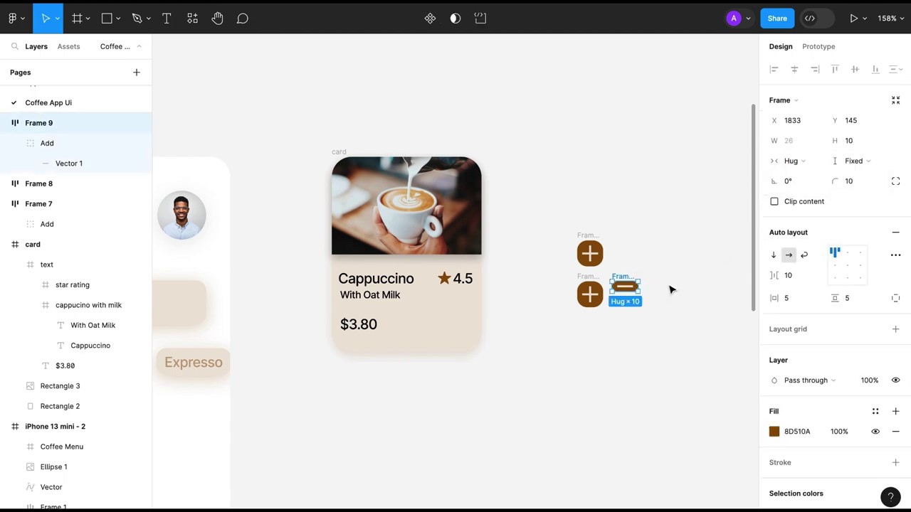
{"action": "scroll", "coordinate": [628, 280], "scroll_direction": "up", "scroll_amount": 5}
{"action": "left_click_drag", "start_coordinate": [621, 294], "coordinate": [621, 343]}
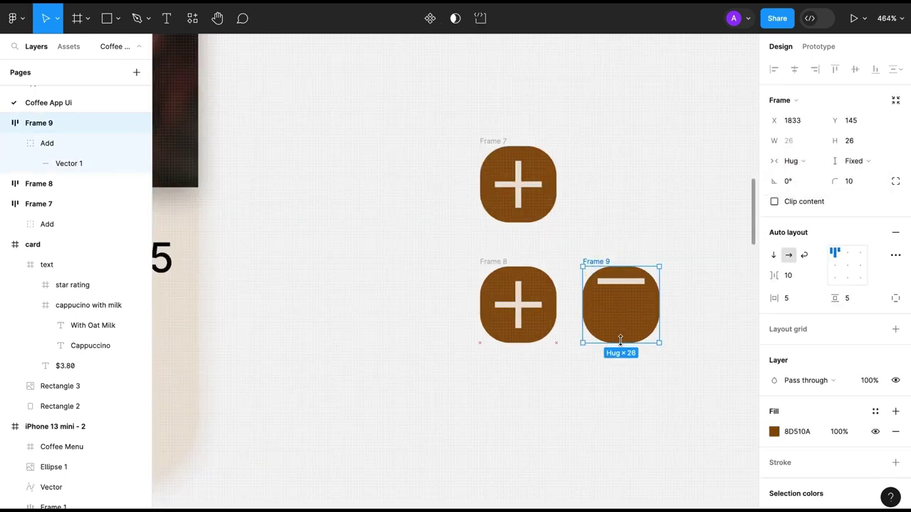
{"action": "left_click", "coordinate": [847, 265]}
- Arrange the minus button on the left and the plus button on the right in one row
{"action": "left_click", "coordinate": [589, 398]}
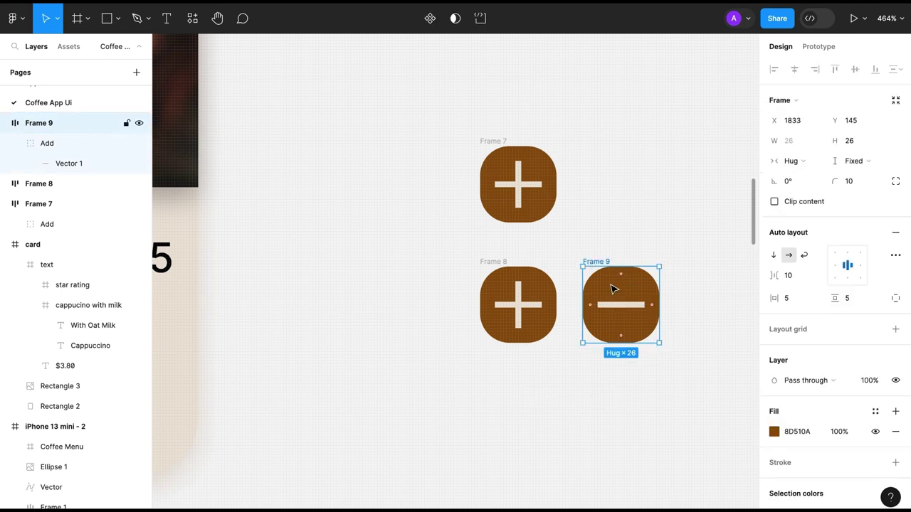
{"action": "left_click_drag", "start_coordinate": [614, 287], "coordinate": [652, 289]}
{"action": "left_click", "coordinate": [544, 410]}
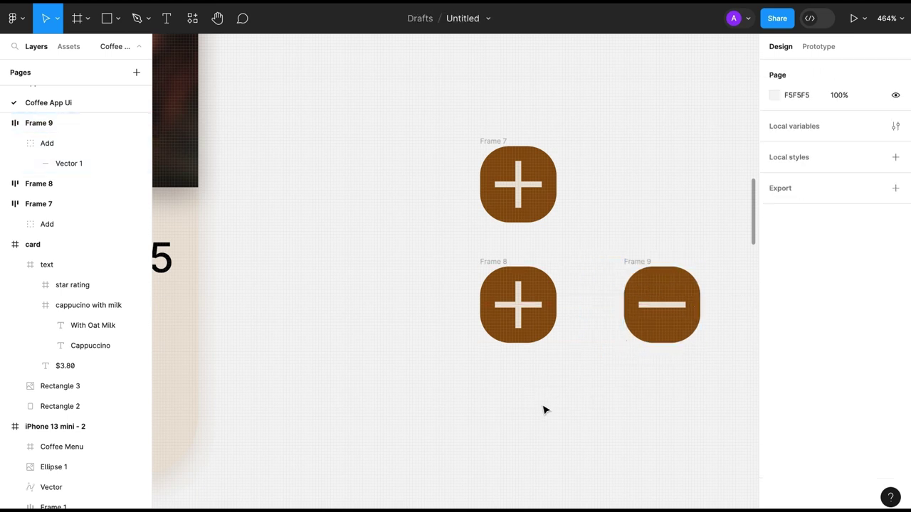
{"action": "left_click_drag", "start_coordinate": [528, 266], "coordinate": [724, 266]}
{"action": "left_click_drag", "start_coordinate": [640, 262], "coordinate": [506, 264]}
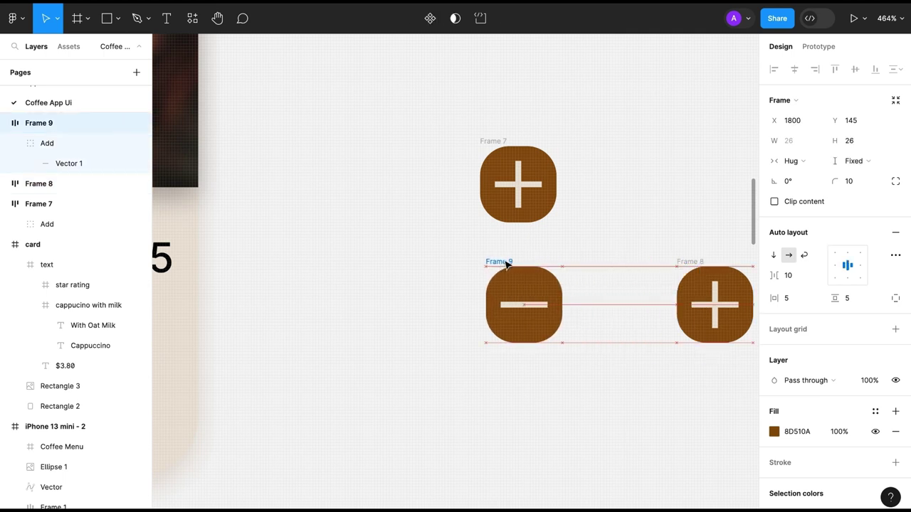
{"action": "mouse_move", "coordinate": [701, 267]}
{"action": "left_mouse_down"}
{"action": "mouse_move", "coordinate": [602, 264]}
{"action": "mouse_move", "coordinate": [642, 264]}
{"action": "left_mouse_up"}
- Add a '1' text layer centred between the minus and plus buttons
{"action": "left_click", "coordinate": [527, 441]}
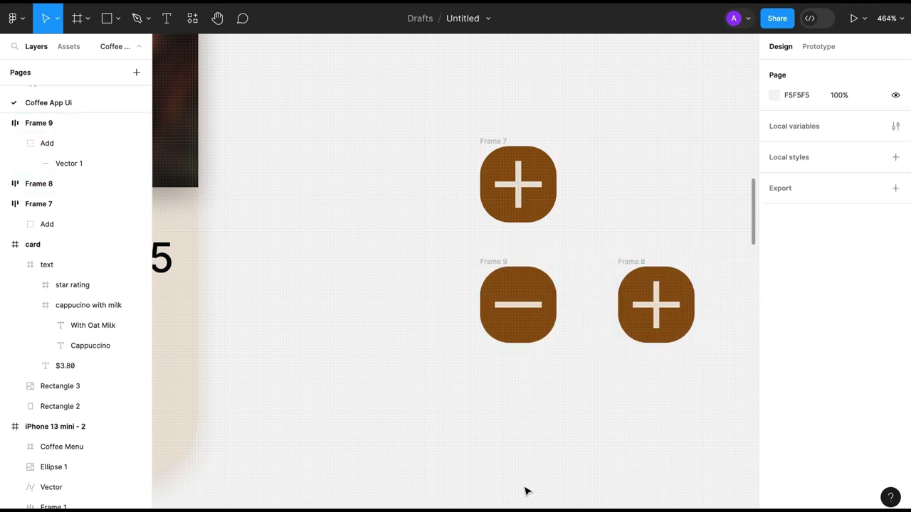
{"action": "key", "text": "t"}
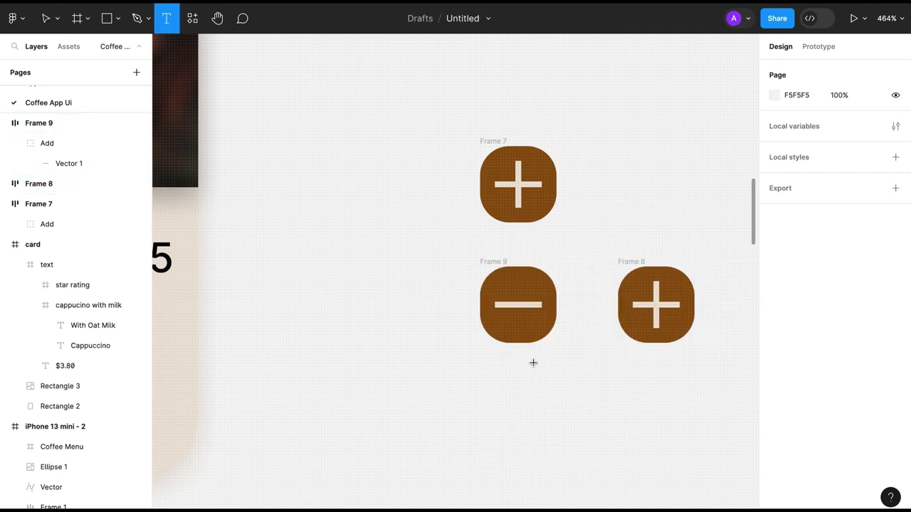
{"action": "left_click", "coordinate": [584, 300]}
{"action": "type", "text": "1"}
{"action": "left_click_drag", "start_coordinate": [588, 331], "coordinate": [588, 309]}
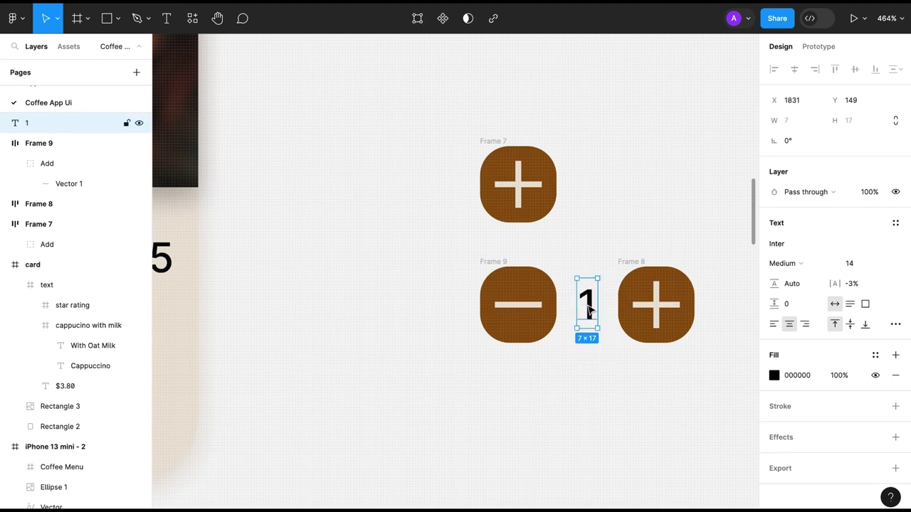
- Wrap the minus, 1 and plus in a frame named 'Add item'
{"action": "left_click_drag", "start_coordinate": [442, 243], "coordinate": [704, 363]}
{"action": "right_click", "coordinate": [626, 313]}
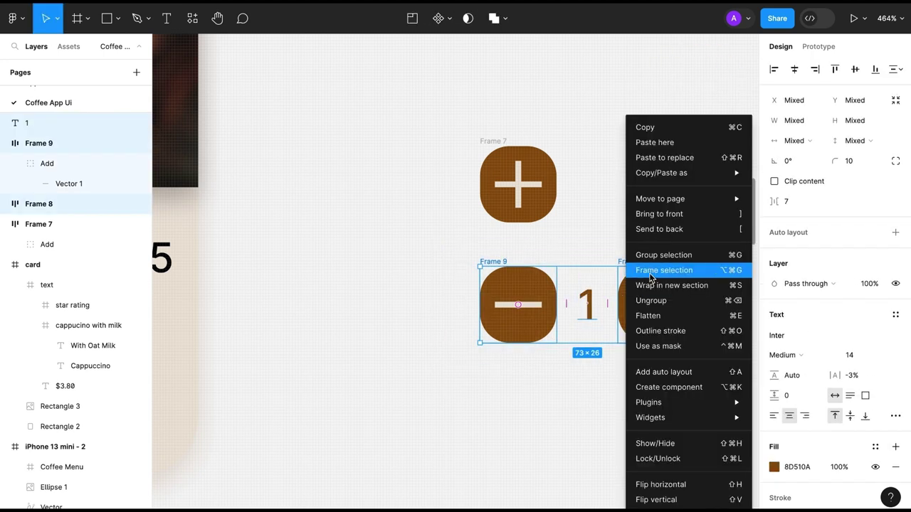
{"action": "left_click", "coordinate": [649, 270]}
{"action": "type", "text": "Add i"}
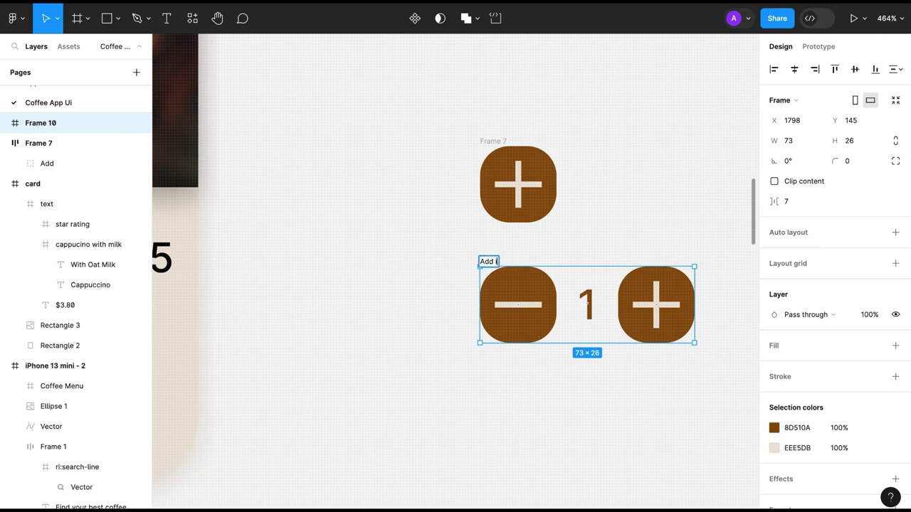
{"action": "type", "text": "tem"}
{"action": "left_click", "coordinate": [539, 425]}
{"action": "key", "text": "minus"}
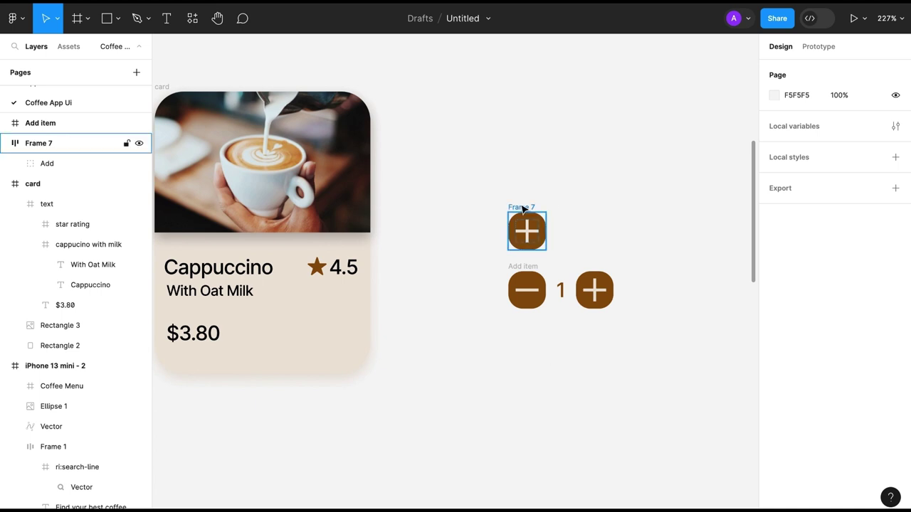
- Combine the Add item row and the lone plus button into a component set with variants
{"action": "left_click_drag", "start_coordinate": [527, 231], "coordinate": [594, 232]}
{"action": "left_click", "coordinate": [490, 273]}
{"action": "scroll", "coordinate": [498, 349], "scroll_direction": "down", "scroll_amount": 1}
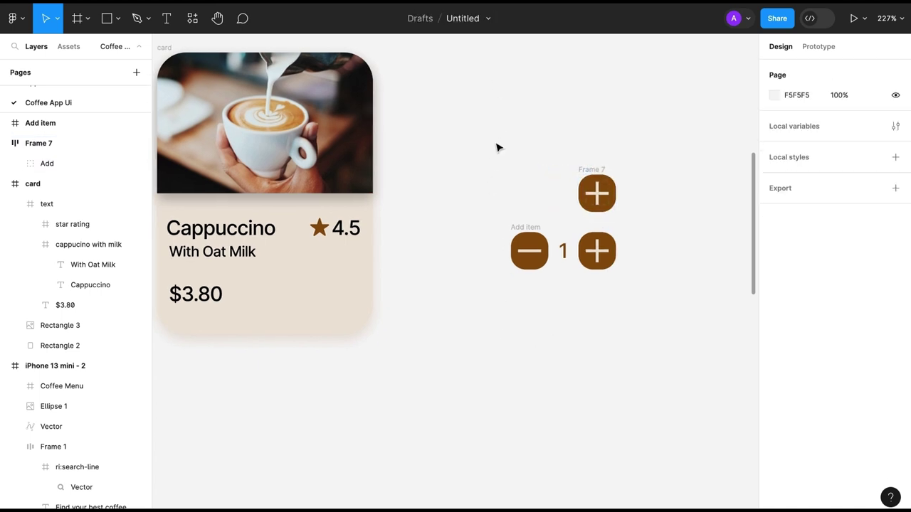
{"action": "left_click_drag", "start_coordinate": [497, 148], "coordinate": [619, 307]}
{"action": "left_click", "coordinate": [439, 18]}
{"action": "left_click", "coordinate": [420, 79]}
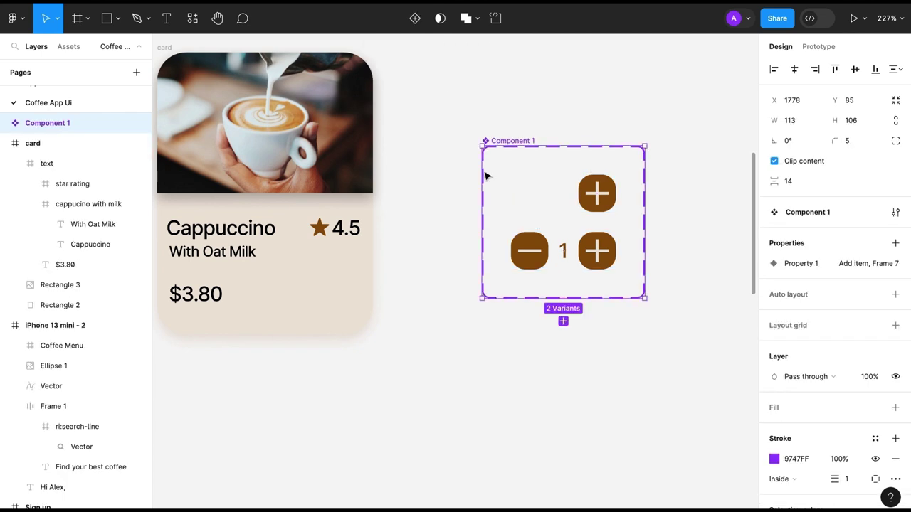
- Duplicate the Add item variant and change the copies' numbers to 2, 3 and 4
{"action": "left_click", "coordinate": [611, 198]}
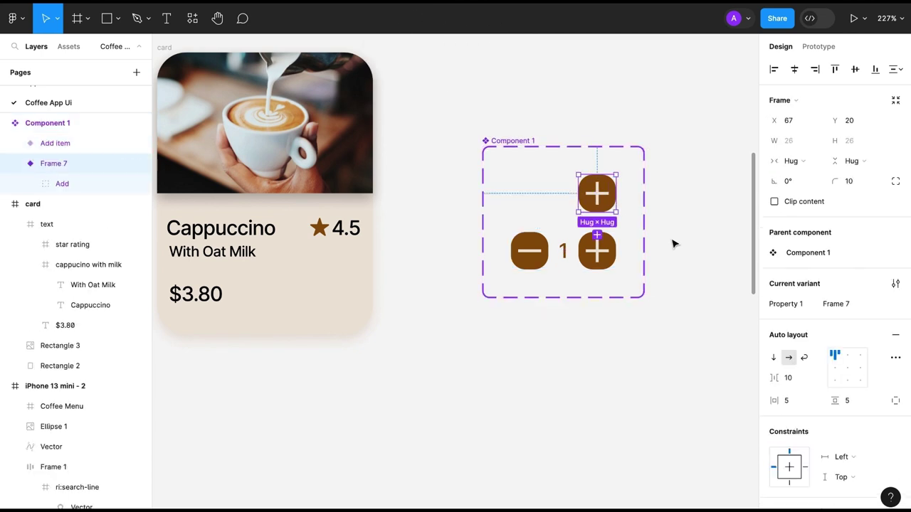
{"action": "left_click", "coordinate": [567, 256]}
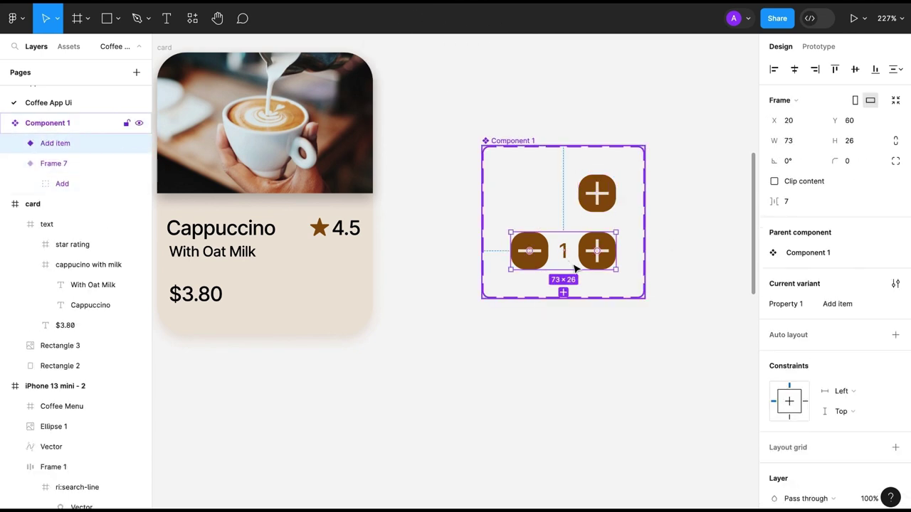
{"action": "key", "text": "ctrl+d"}
{"action": "key", "text": "ctrl+d"}
{"action": "key", "text": "ctrl+d"}
{"action": "double_click", "coordinate": [563, 307]}
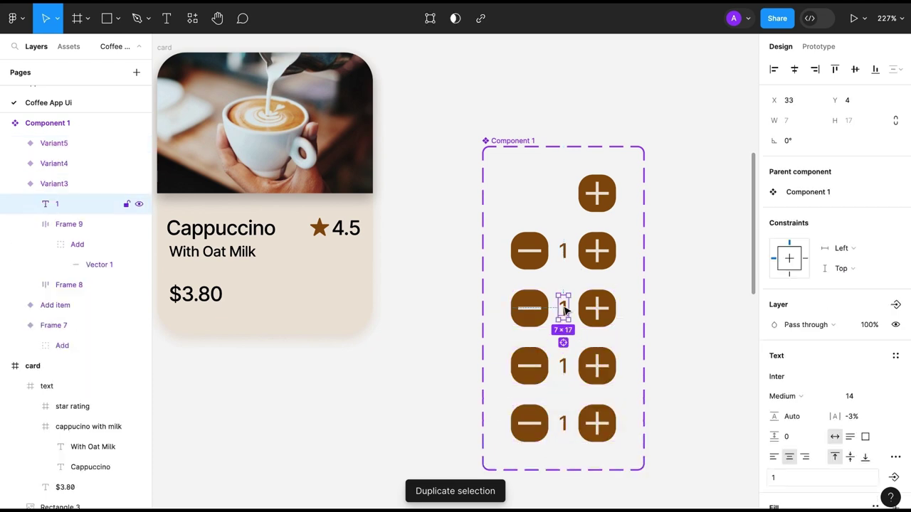
{"action": "type", "text": "2"}
{"action": "double_click", "coordinate": [563, 365]}
{"action": "key", "text": "BackSpace"}
{"action": "double_click", "coordinate": [564, 424]}
{"action": "type", "text": "4"}
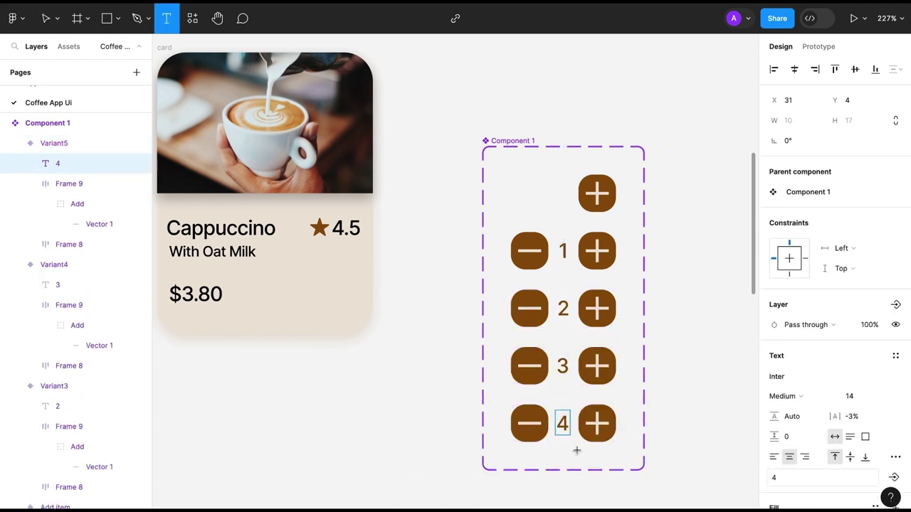
{"action": "key", "text": "Escape"}
{"action": "key", "text": "Escape"}
- Link each plus button On click to the next counter variant, from lone plus up to 4
{"action": "left_click", "coordinate": [818, 46]}
{"action": "left_click", "coordinate": [596, 193]}
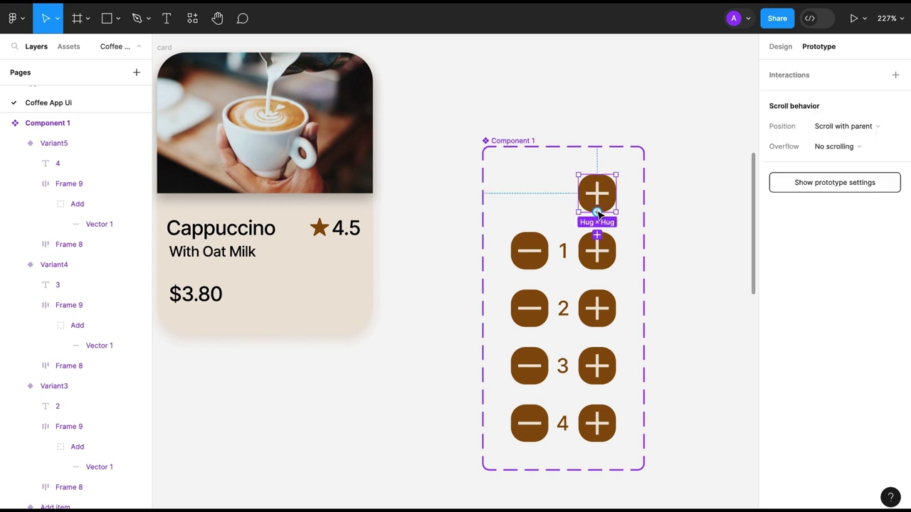
{"action": "left_click_drag", "start_coordinate": [596, 212], "coordinate": [580, 249]}
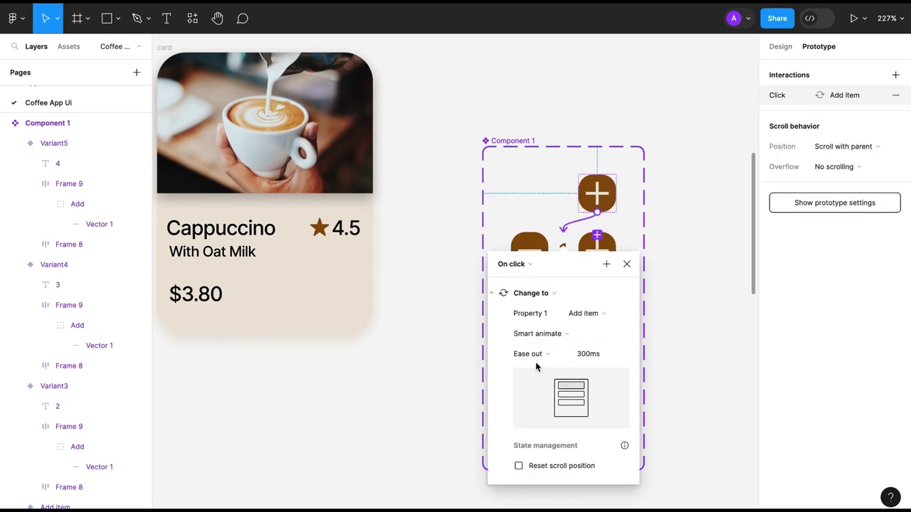
{"action": "left_click", "coordinate": [627, 264]}
{"action": "left_click", "coordinate": [596, 250]}
{"action": "mouse_move", "coordinate": [597, 269]}
{"action": "left_mouse_down"}
{"action": "mouse_move", "coordinate": [569, 307]}
{"action": "mouse_move", "coordinate": [559, 424]}
{"action": "mouse_move", "coordinate": [541, 377]}
{"action": "mouse_move", "coordinate": [533, 261]}
{"action": "mouse_move", "coordinate": [596, 192]}
{"action": "left_mouse_up"}
{"action": "left_click", "coordinate": [626, 322]}
{"action": "left_click", "coordinate": [596, 307]}
{"action": "left_click", "coordinate": [626, 378]}
{"action": "left_click", "coordinate": [597, 365]}
{"action": "left_click", "coordinate": [559, 424]}
- Link each minus button to the previous variant, with minus on 1 returning to lone plus
{"action": "left_click", "coordinate": [529, 424]}
{"action": "left_click", "coordinate": [530, 363]}
{"action": "left_click", "coordinate": [530, 261]}
{"action": "left_click", "coordinate": [676, 286]}
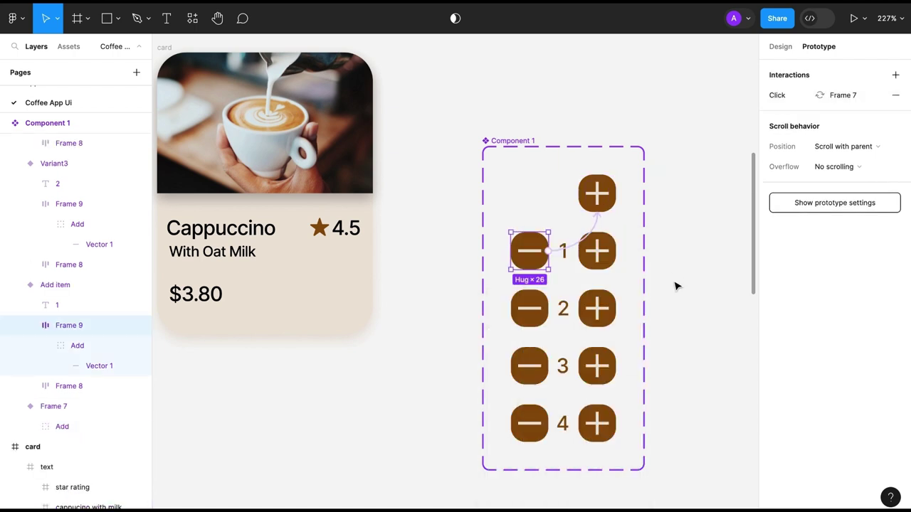
{"action": "left_click", "coordinate": [779, 46]}
- Paste a copy of the lone plus button variant into the card's bottom right
{"action": "left_click", "coordinate": [53, 406]}
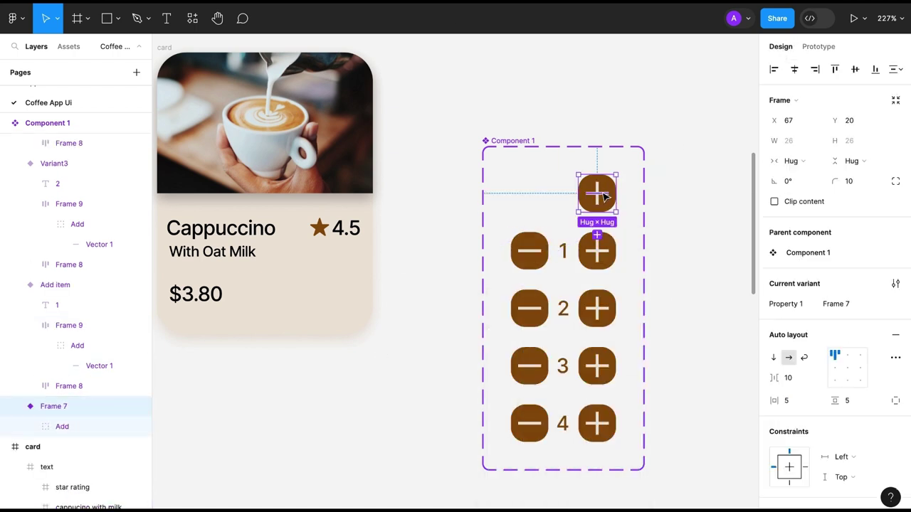
{"action": "key", "text": "ctrl+c"}
{"action": "left_click", "coordinate": [33, 446]}
{"action": "key", "text": "ctrl+v"}
{"action": "mouse_move", "coordinate": [272, 99]}
{"action": "left_mouse_down"}
{"action": "mouse_move", "coordinate": [350, 291]}
{"action": "mouse_move", "coordinate": [335, 303]}
{"action": "left_mouse_up"}
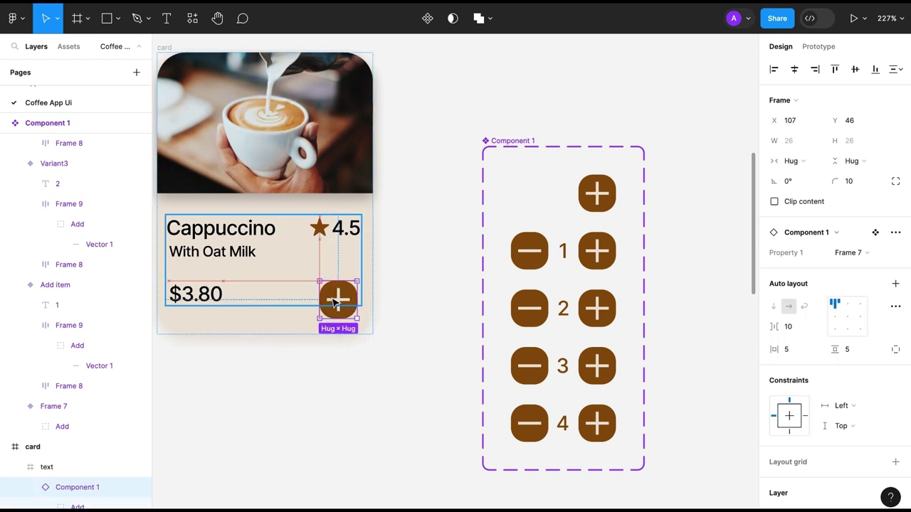
{"action": "left_click", "coordinate": [343, 407]}
- Make the card's background rectangle taller and move the plus button to the bottom centre
{"action": "scroll", "coordinate": [422, 425], "scroll_direction": "down", "scroll_amount": 2, "text": "ctrl"}
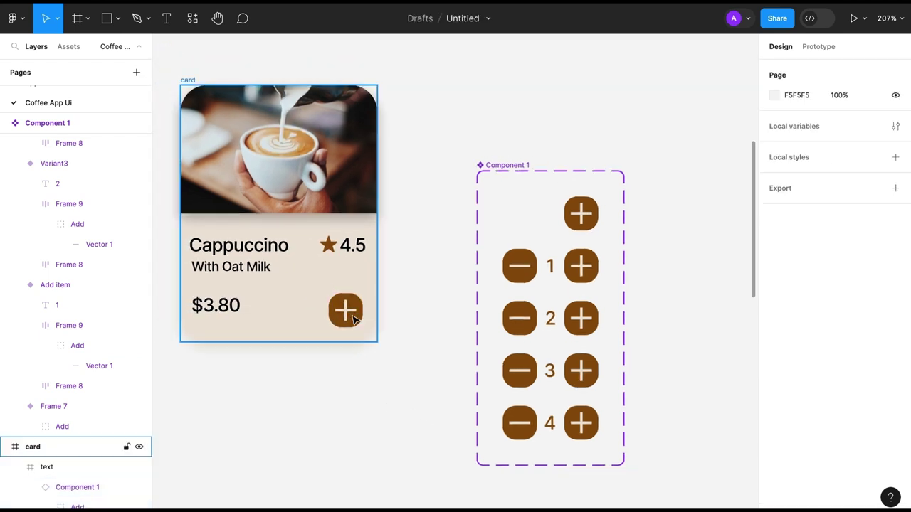
{"action": "left_click", "coordinate": [188, 79]}
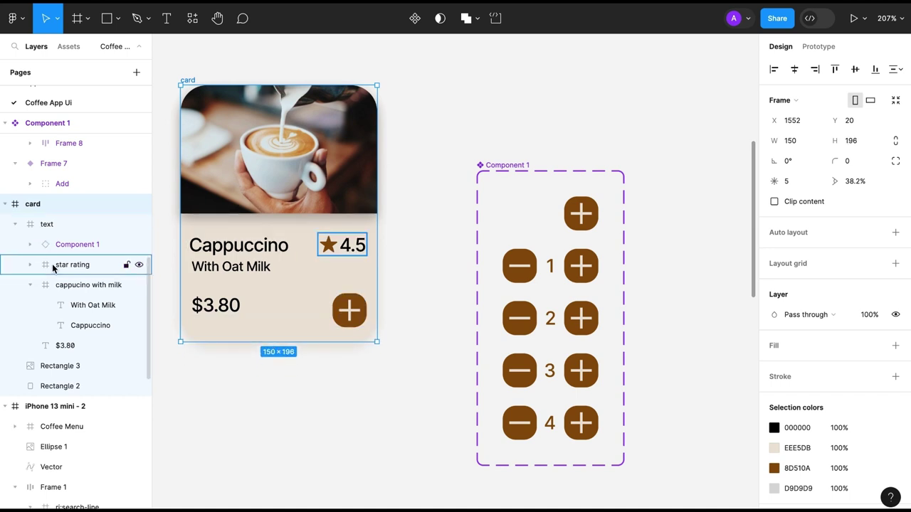
{"action": "left_click", "coordinate": [242, 331]}
{"action": "left_click_drag", "start_coordinate": [244, 342], "coordinate": [243, 356]}
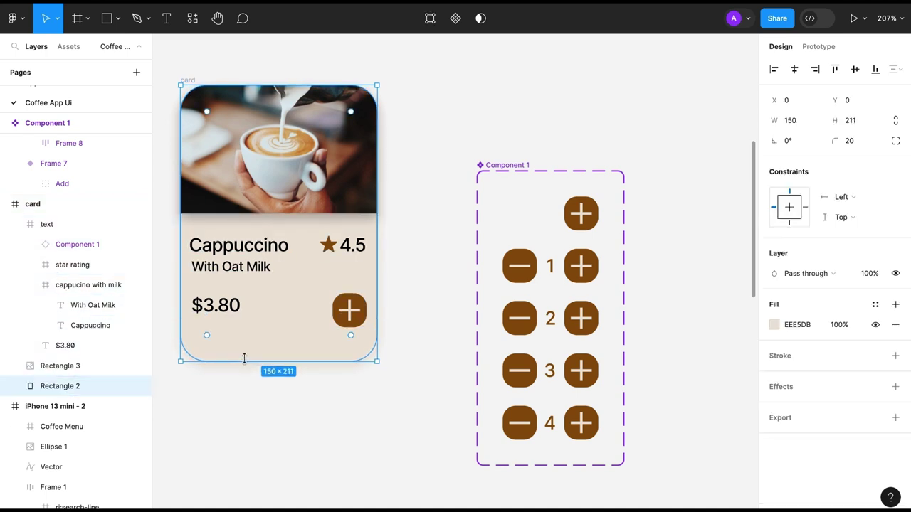
{"action": "left_click_drag", "start_coordinate": [349, 310], "coordinate": [278, 338]}
- Move the $3.80 price under the 4.5 rating and level With Oat Milk with it
{"action": "left_click", "coordinate": [217, 306]}
{"action": "left_click_drag", "start_coordinate": [221, 310], "coordinate": [344, 272]}
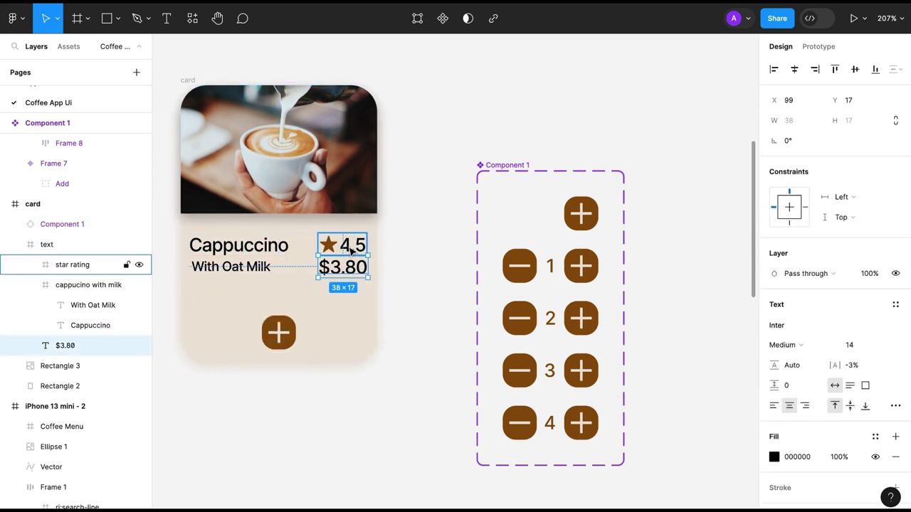
{"action": "left_click_drag", "start_coordinate": [235, 266], "coordinate": [241, 279]}
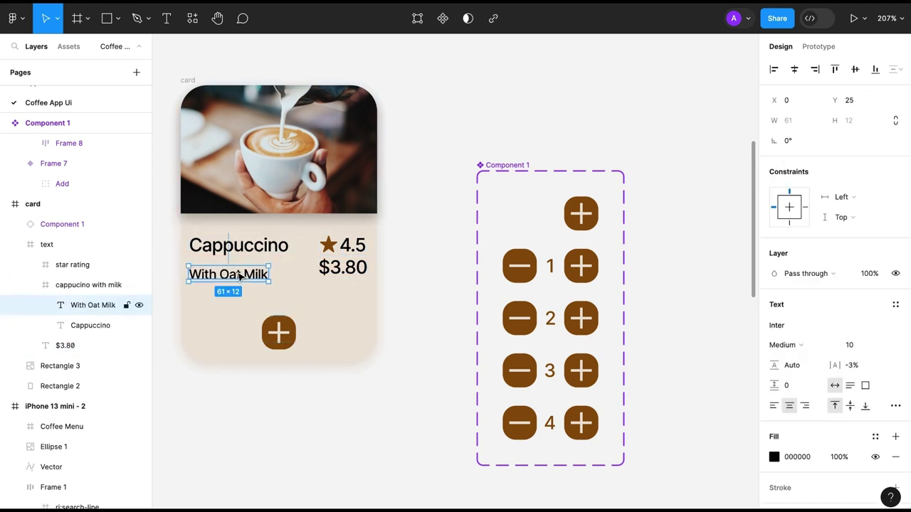
{"action": "left_click_drag", "start_coordinate": [336, 267], "coordinate": [342, 277]}
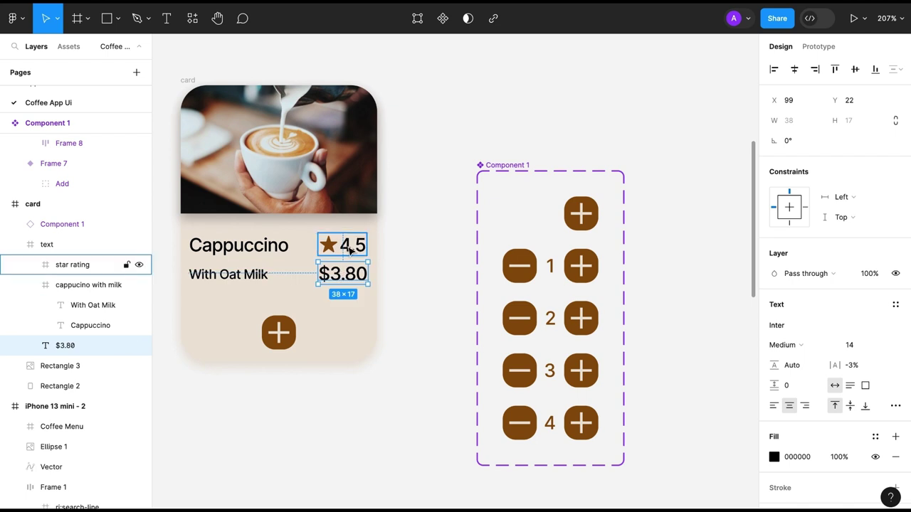
- Select the card's title, subtitle and price text layers
{"action": "key", "text": "shift+Tab"}
{"action": "key", "text": "Return"}
{"action": "left_click", "coordinate": [65, 345], "text": "shift"}
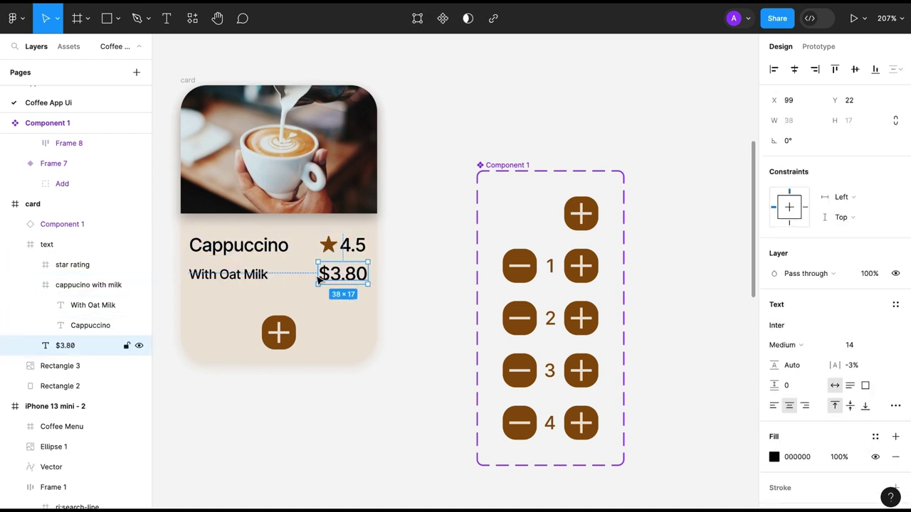
{"action": "left_click", "coordinate": [92, 304], "text": "shift"}
{"action": "key", "text": "Escape"}
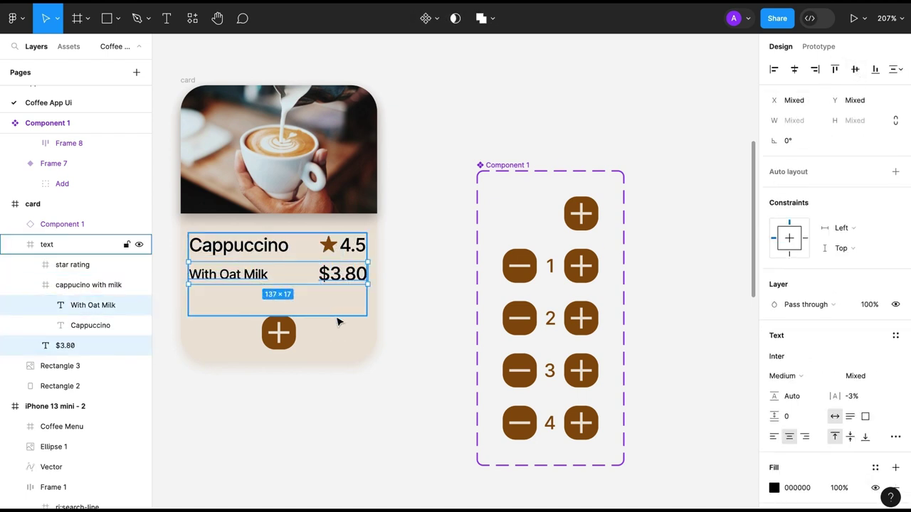
- Move the card's plus button up about 20 px
{"action": "left_click", "coordinate": [306, 363]}
{"action": "left_click", "coordinate": [280, 331]}
{"action": "left_click_drag", "start_coordinate": [280, 332], "coordinate": [282, 320]}
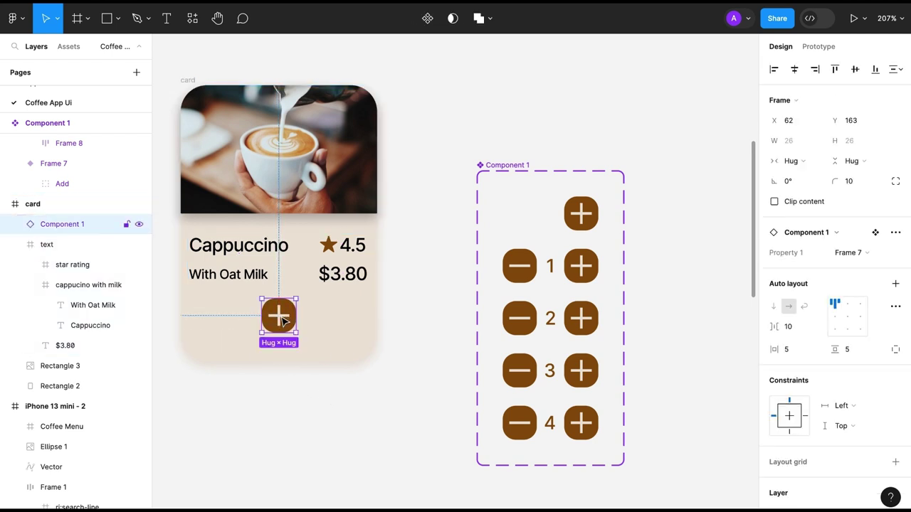
{"action": "left_click", "coordinate": [289, 363]}
- Shorten the beige background rectangle so it ends at the card bottom
{"action": "left_click", "coordinate": [69, 389]}
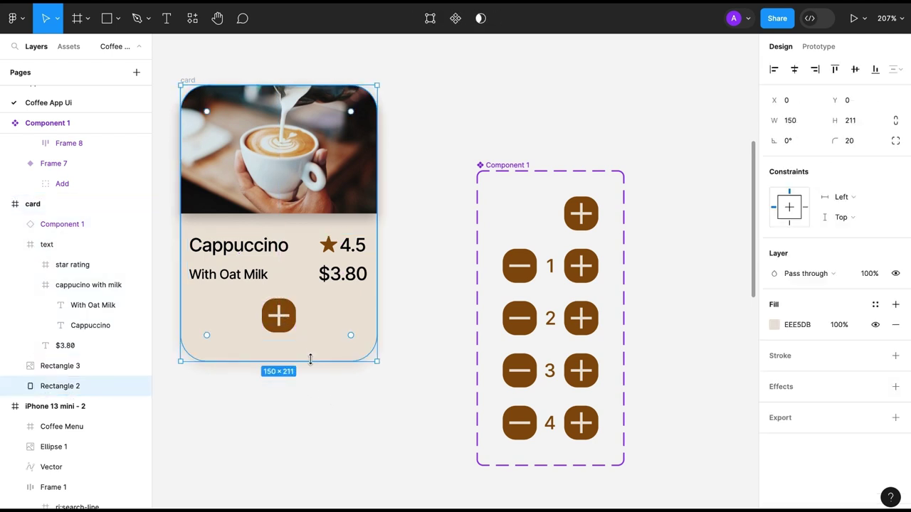
{"action": "left_click_drag", "start_coordinate": [309, 358], "coordinate": [311, 344]}
{"action": "left_click", "coordinate": [452, 90]}
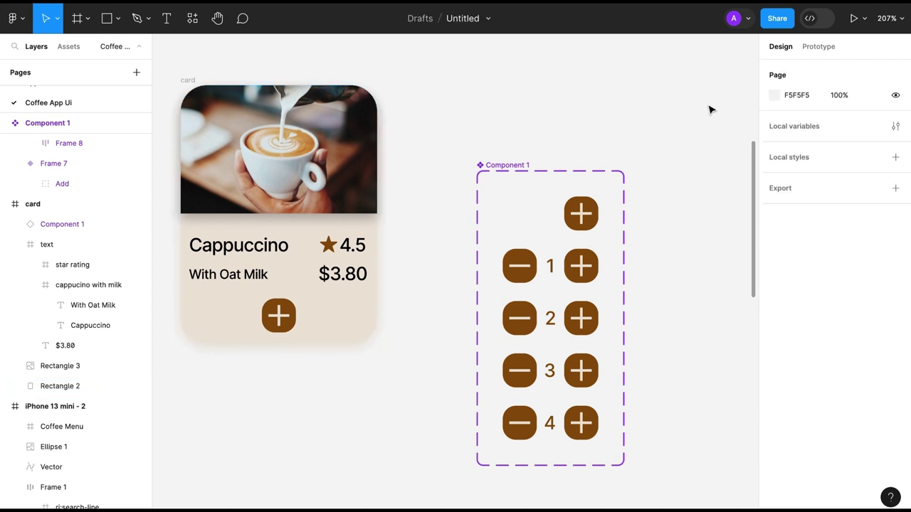
- Preview Flow 1 in prototype mode, test the plus counter, then close the preview
{"action": "left_click", "coordinate": [818, 46]}
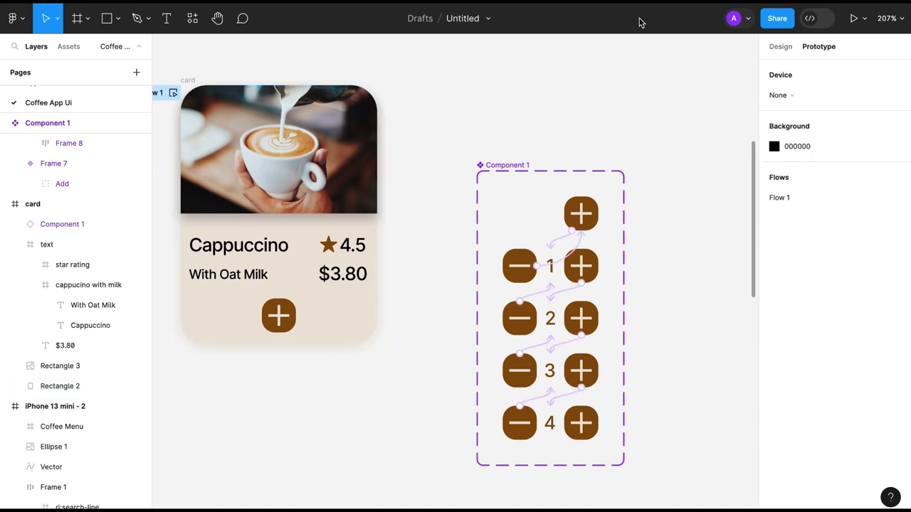
{"action": "left_click", "coordinate": [171, 93]}
{"action": "left_click", "coordinate": [229, 207]}
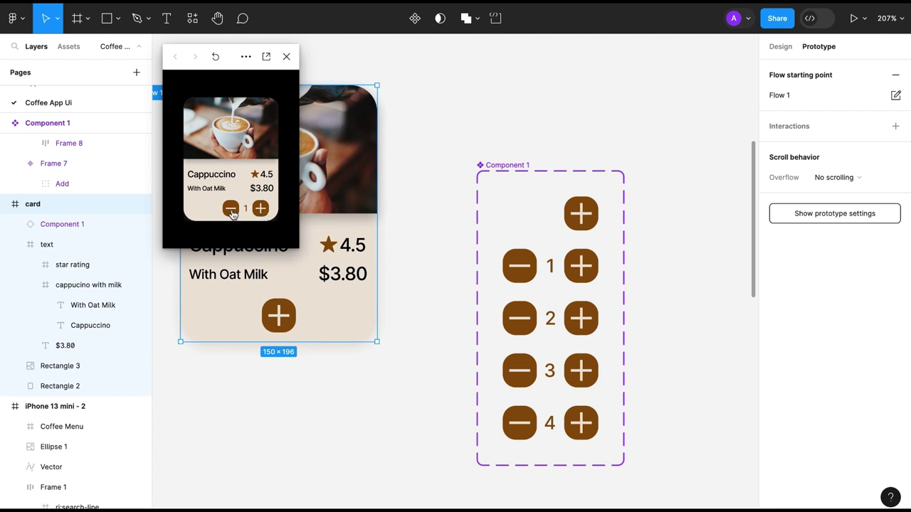
{"action": "left_click", "coordinate": [286, 56]}
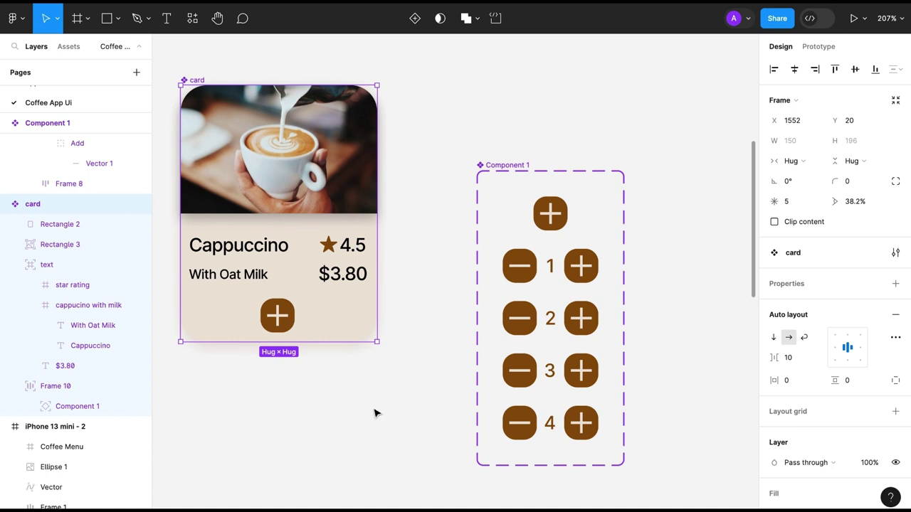
- Align Component 1's variants with the card's top and move both up together
{"action": "left_click_drag", "start_coordinate": [482, 175], "coordinate": [481, 89]}
{"action": "scroll", "coordinate": [481, 94], "scroll_direction": "down", "scroll_amount": 3}
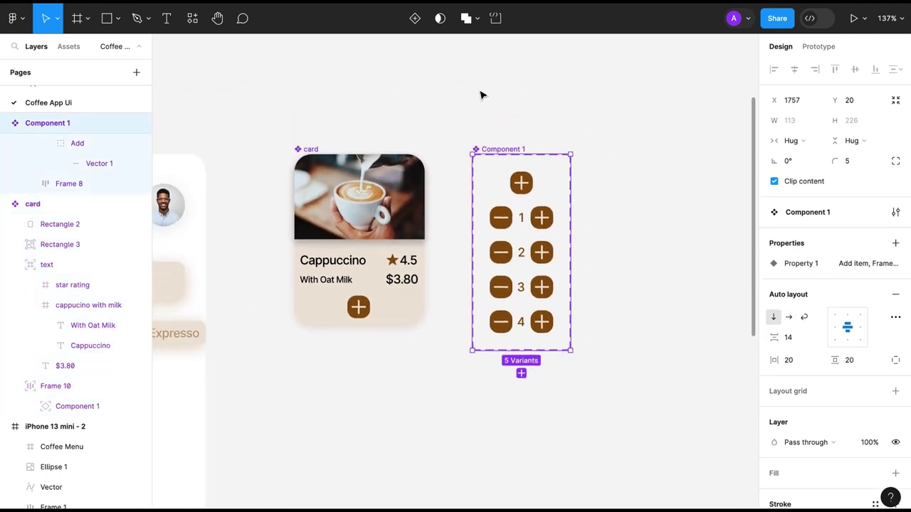
{"action": "scroll", "coordinate": [479, 93], "scroll_direction": "up", "scroll_amount": 2}
{"action": "scroll", "coordinate": [480, 93], "scroll_direction": "down", "scroll_amount": 3}
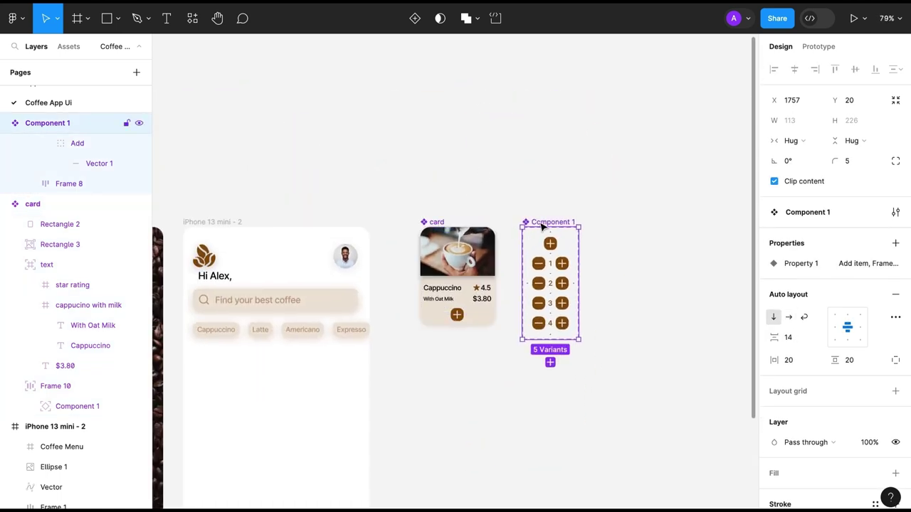
{"action": "left_click", "coordinate": [512, 214]}
{"action": "left_click_drag", "start_coordinate": [409, 206], "coordinate": [541, 235]}
{"action": "left_click_drag", "start_coordinate": [486, 239], "coordinate": [486, 74]}
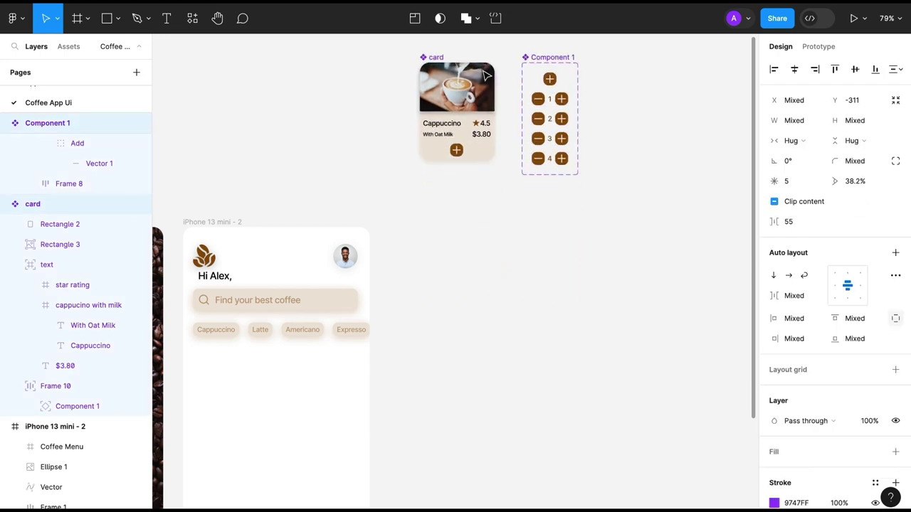
{"action": "scroll", "coordinate": [505, 246], "scroll_direction": "left", "scroll_amount": 2}
{"action": "scroll", "coordinate": [505, 246], "scroll_direction": "left", "scroll_amount": 2}
{"action": "left_click", "coordinate": [503, 245]}
- Place the card from Assets into iPhone 13 mini below the category chips and duplicate it alongside
{"action": "left_click", "coordinate": [71, 47]}
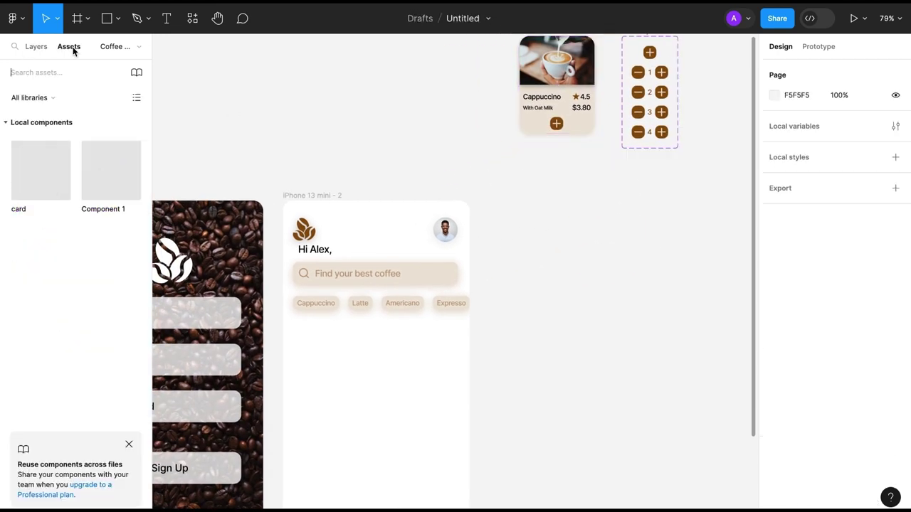
{"action": "left_click_drag", "start_coordinate": [43, 167], "coordinate": [325, 365]}
{"action": "scroll", "coordinate": [325, 365], "scroll_direction": "down", "scroll_amount": 3}
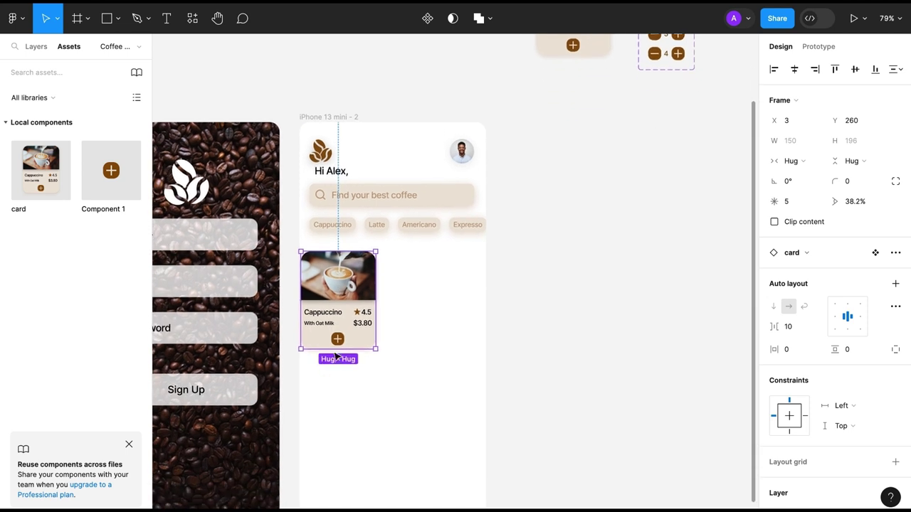
{"action": "left_click_drag", "start_coordinate": [337, 309], "coordinate": [437, 320]}
{"action": "key", "text": "ctrl+d"}
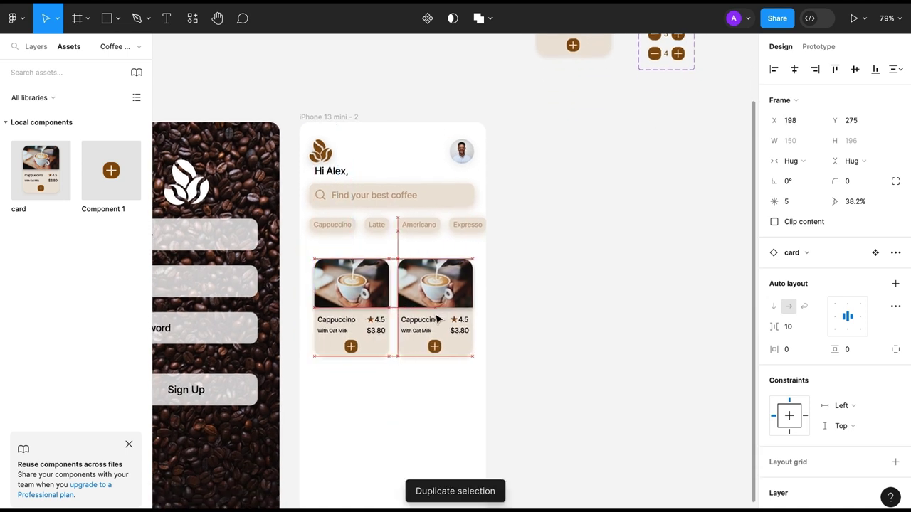
{"action": "scroll", "coordinate": [437, 455], "scroll_direction": "down", "scroll_amount": 3}
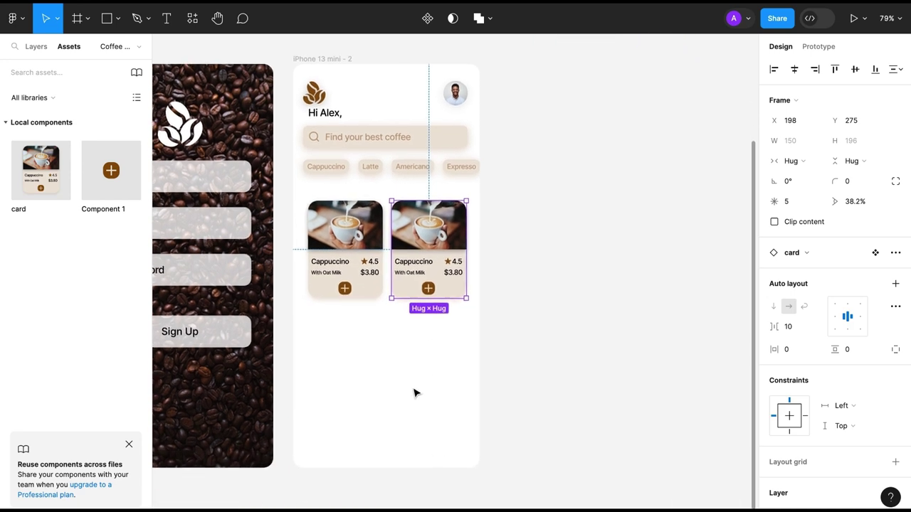
{"action": "left_click", "coordinate": [429, 397]}
- Edit the second card's subtitle to read 'With Milk'
{"action": "left_click", "coordinate": [415, 271]}
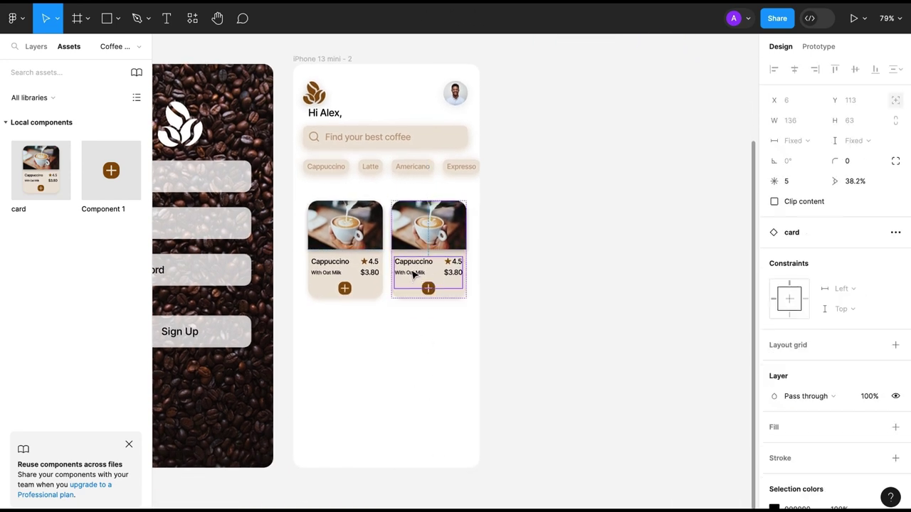
{"action": "scroll", "coordinate": [420, 289], "scroll_direction": "up", "scroll_amount": 5}
{"action": "double_click", "coordinate": [419, 292]}
{"action": "double_click", "coordinate": [409, 283]}
{"action": "key", "text": "BackSpace"}
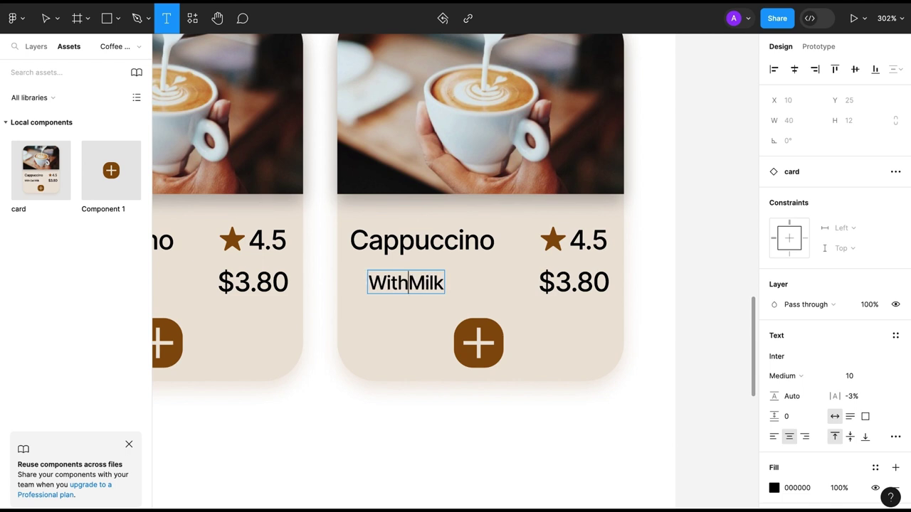
{"action": "key", "text": "BackSpace"}
{"action": "key", "text": "Escape"}
{"action": "key", "text": "Escape"}
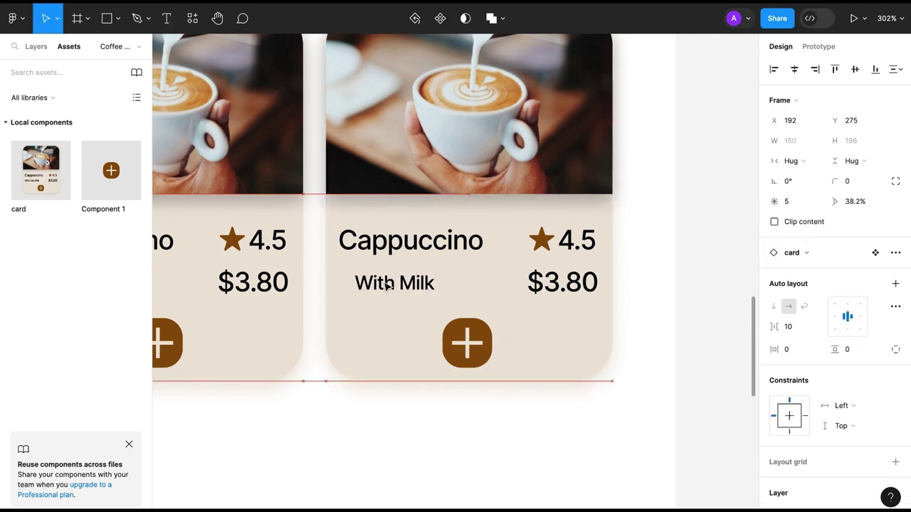
{"action": "double_click", "coordinate": [385, 285]}
{"action": "type", "text": "Oat"}
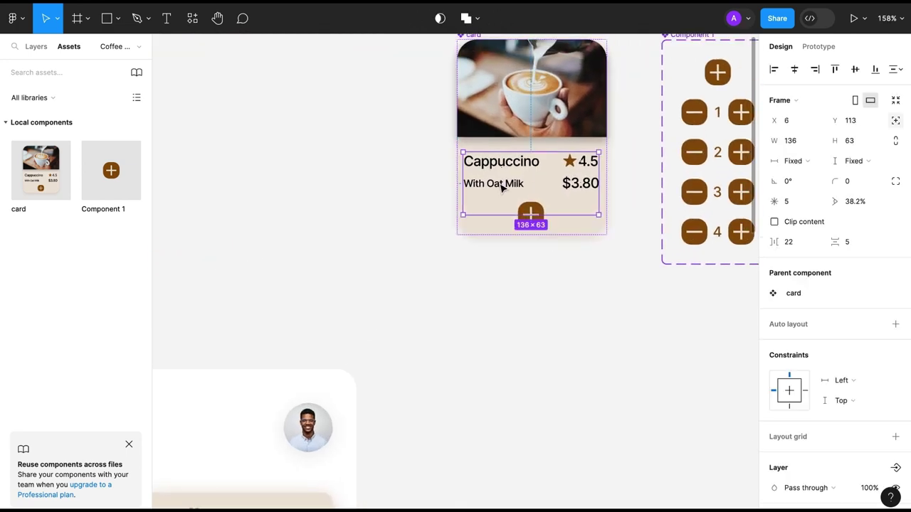
- Left-align the master card's With Oat Milk subtitle text
{"action": "double_click", "coordinate": [500, 185]}
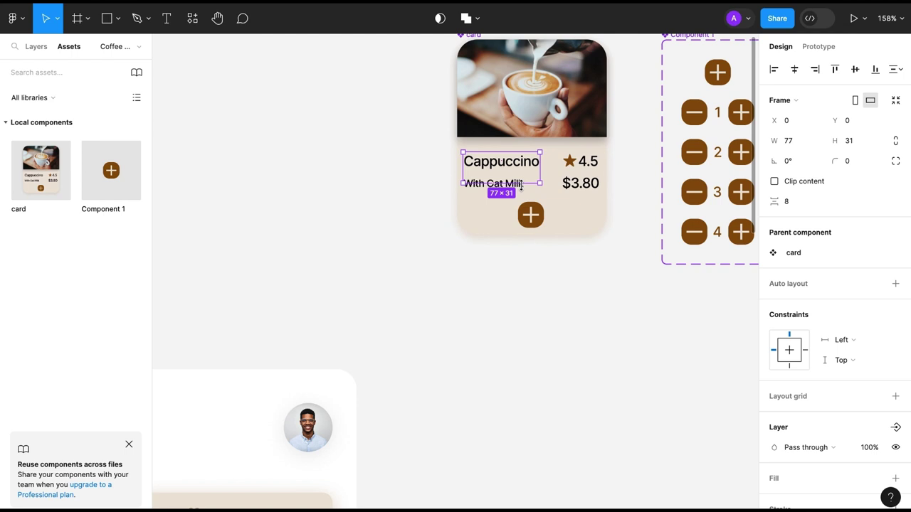
{"action": "left_click", "coordinate": [35, 46]}
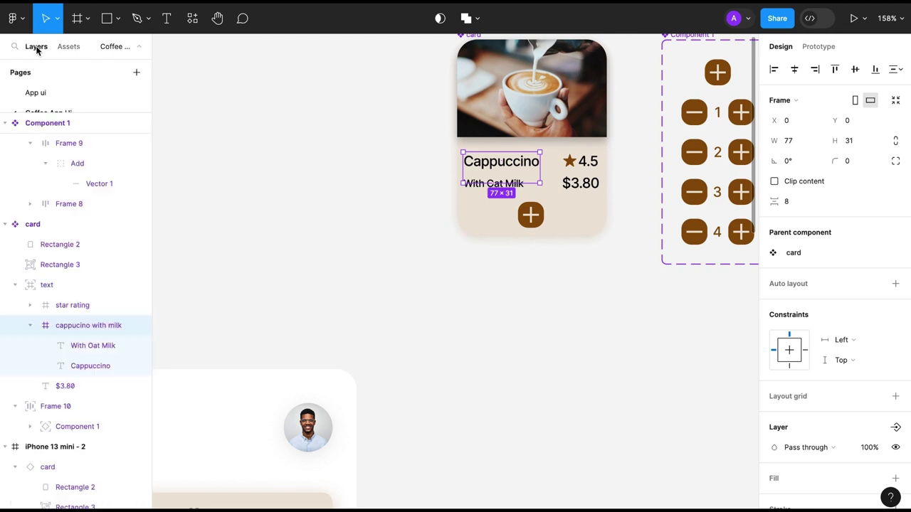
{"action": "left_click", "coordinate": [90, 347]}
{"action": "key", "text": "shift+Return"}
{"action": "scroll", "coordinate": [846, 313], "scroll_direction": "down", "scroll_amount": 3}
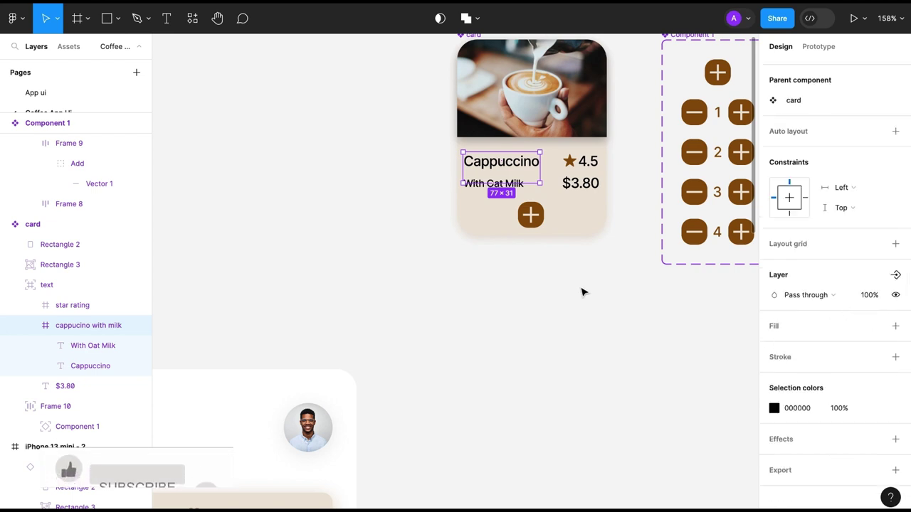
{"action": "double_click", "coordinate": [482, 187]}
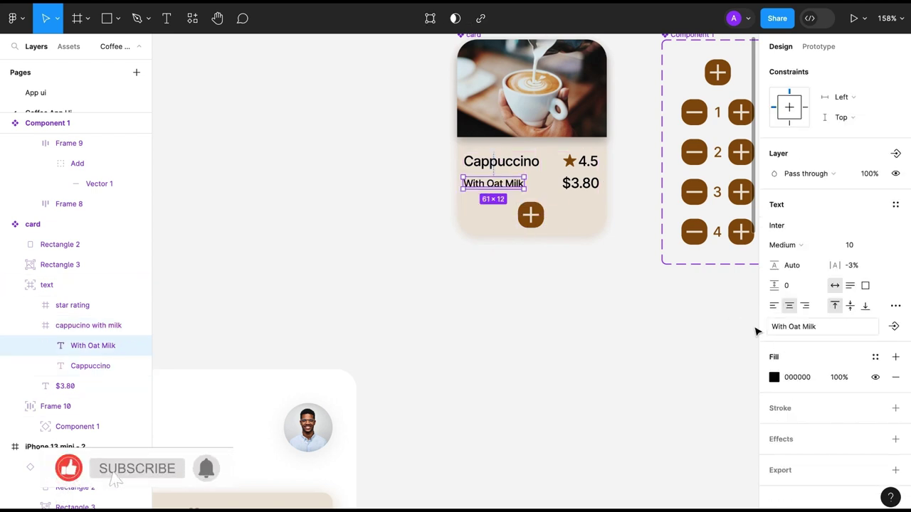
{"action": "left_click", "coordinate": [773, 305]}
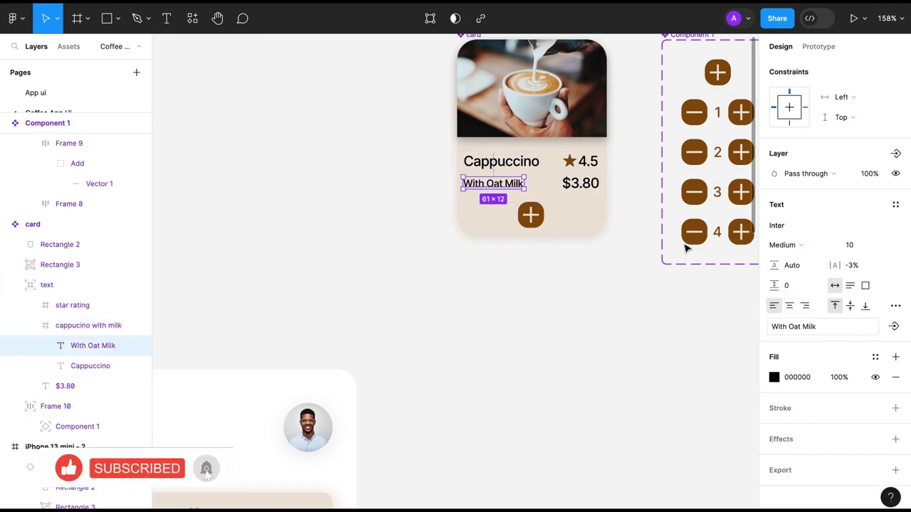
- Reselect the master card's With Oat Milk subtitle in the layer tree
{"action": "scroll", "coordinate": [711, 242], "scroll_direction": "up", "scroll_amount": 2}
{"action": "scroll", "coordinate": [768, 236], "scroll_direction": "up", "scroll_amount": 3}
{"action": "scroll", "coordinate": [518, 330], "scroll_direction": "down", "scroll_amount": 5}
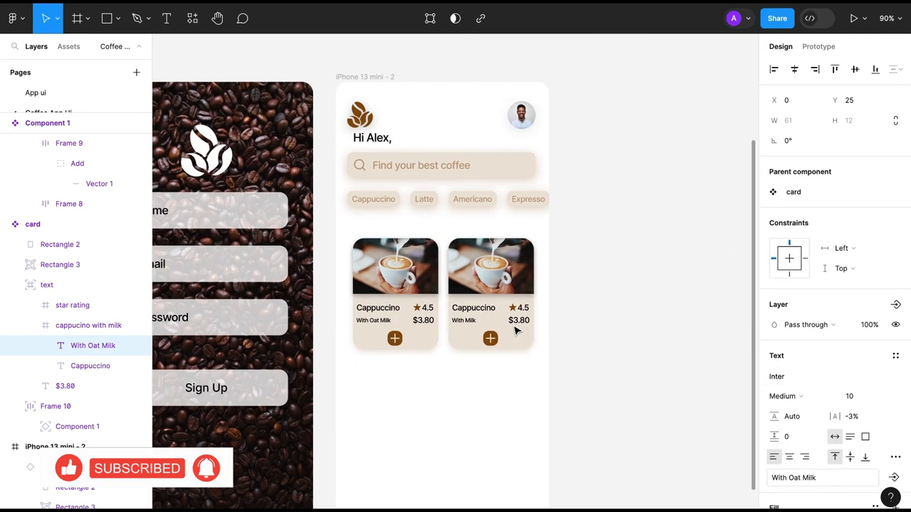
{"action": "left_click", "coordinate": [484, 396]}
{"action": "scroll", "coordinate": [463, 331], "scroll_direction": "up", "scroll_amount": 3}
{"action": "scroll", "coordinate": [463, 331], "scroll_direction": "right", "scroll_amount": 1}
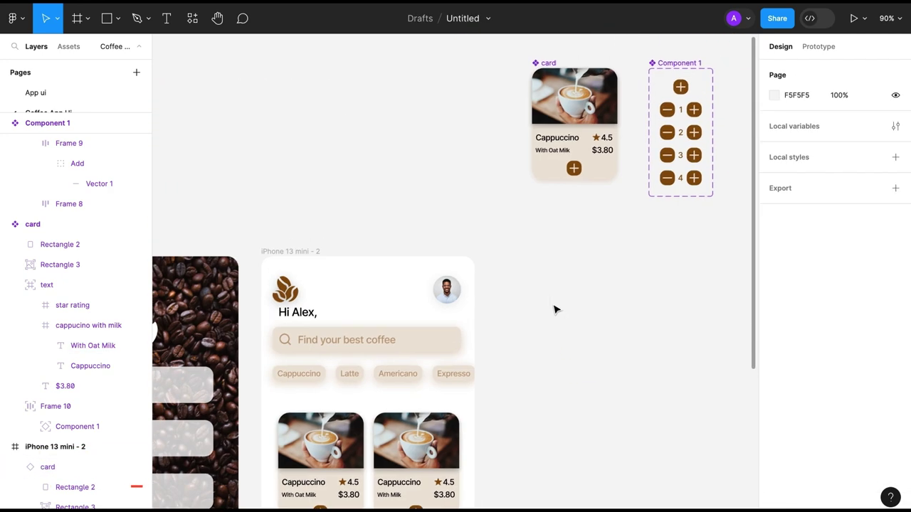
{"action": "double_click", "coordinate": [552, 155]}
{"action": "scroll", "coordinate": [504, 234], "scroll_direction": "up", "scroll_amount": 4}
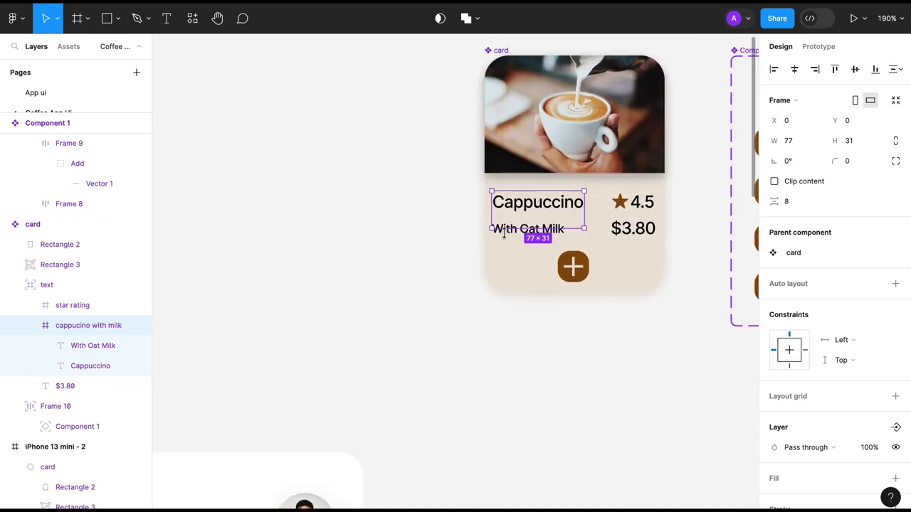
{"action": "left_click", "coordinate": [93, 345]}
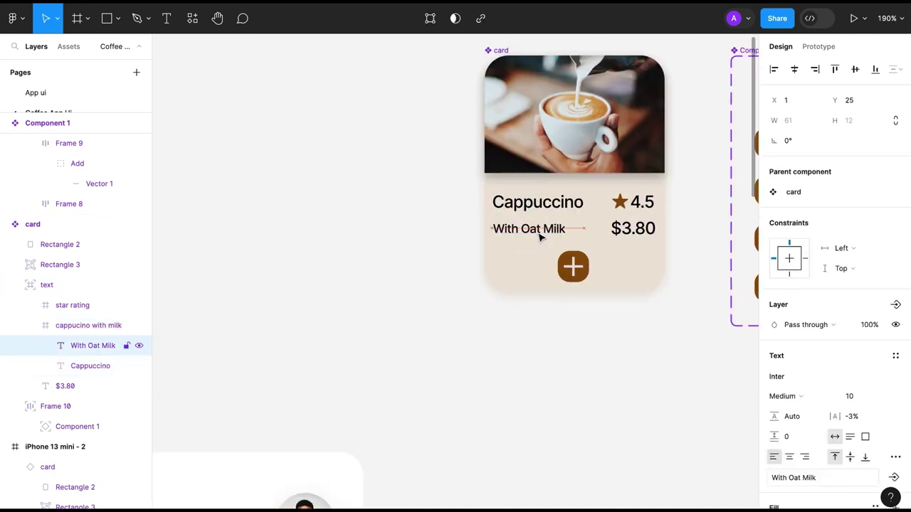
{"action": "scroll", "coordinate": [530, 270], "scroll_direction": "down", "scroll_amount": 4}
{"action": "scroll", "coordinate": [529, 282], "scroll_direction": "down", "scroll_amount": 3}
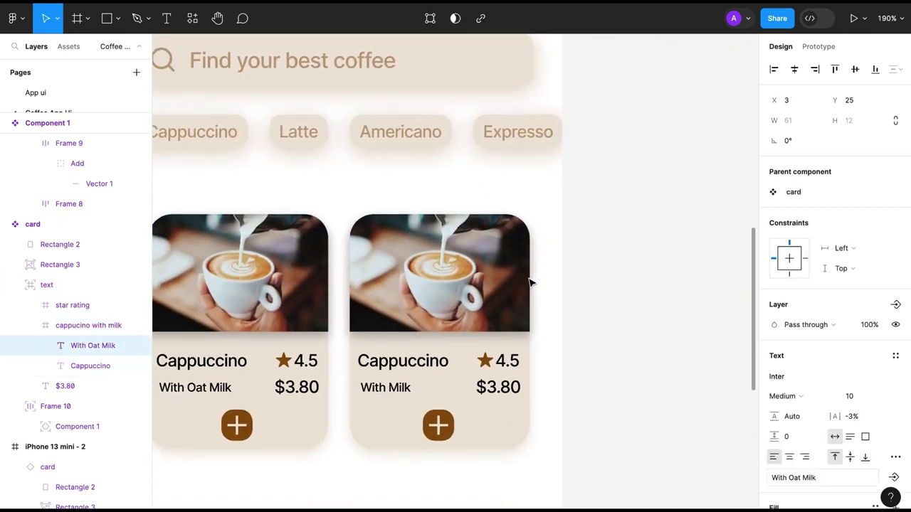
{"action": "scroll", "coordinate": [533, 285], "scroll_direction": "down", "scroll_amount": 5}
- Select the second coffee card and search the Unsplash plugin for cappuccino photos
{"action": "left_click", "coordinate": [550, 325]}
{"action": "left_click", "coordinate": [487, 280]}
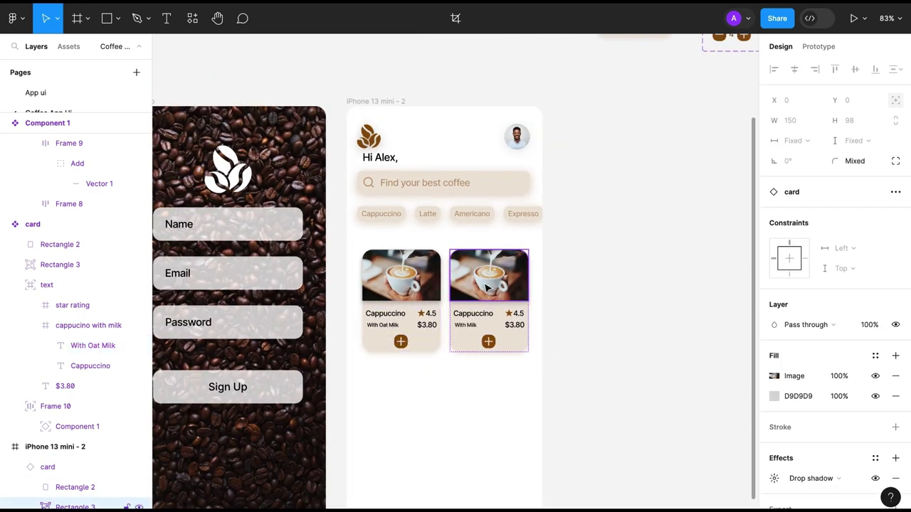
{"action": "left_click", "coordinate": [192, 21]}
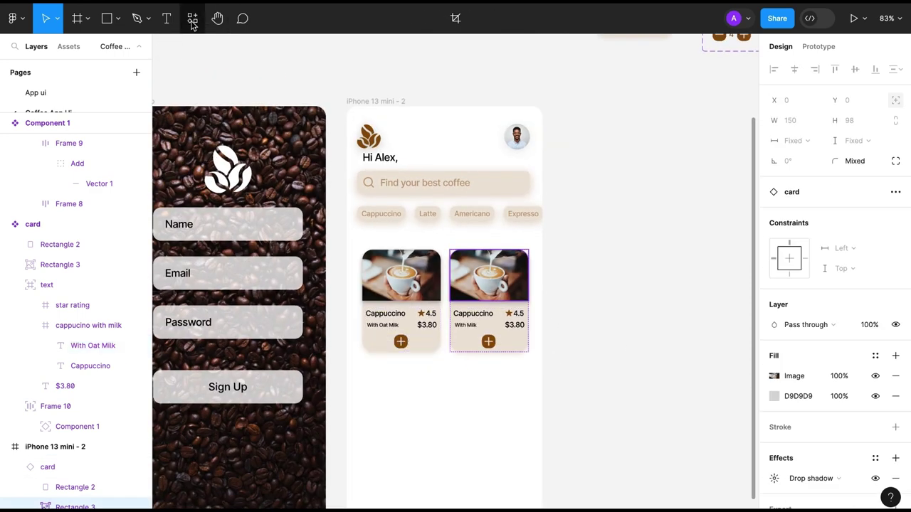
{"action": "left_click", "coordinate": [241, 135]}
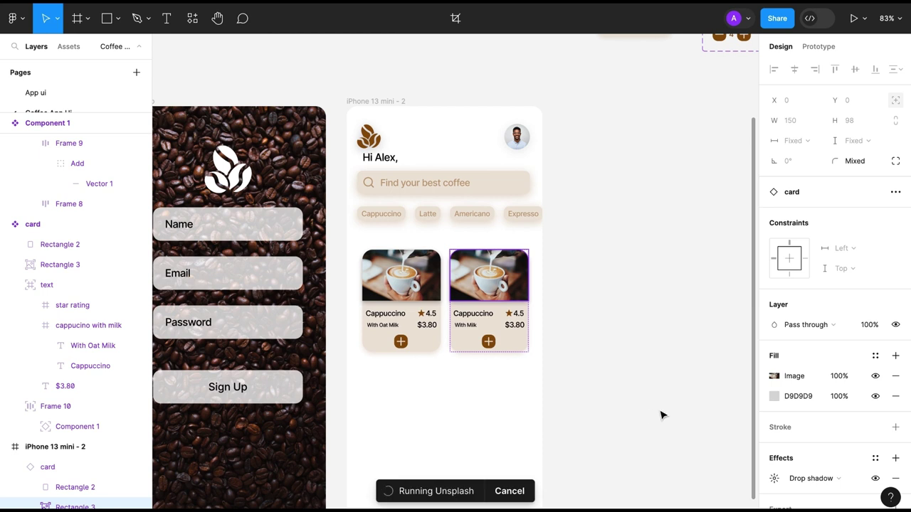
{"action": "left_click", "coordinate": [681, 120]}
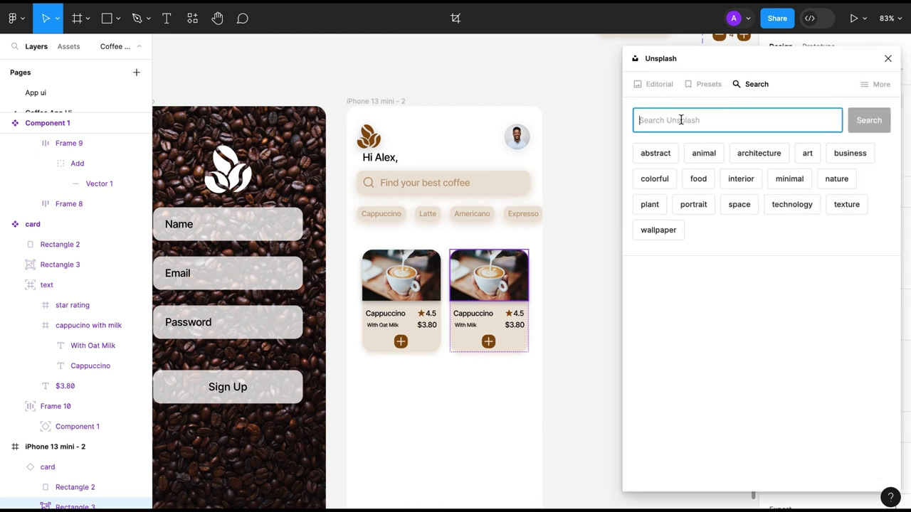
{"action": "type", "text": "cappuccino"}
{"action": "key", "text": "Return"}
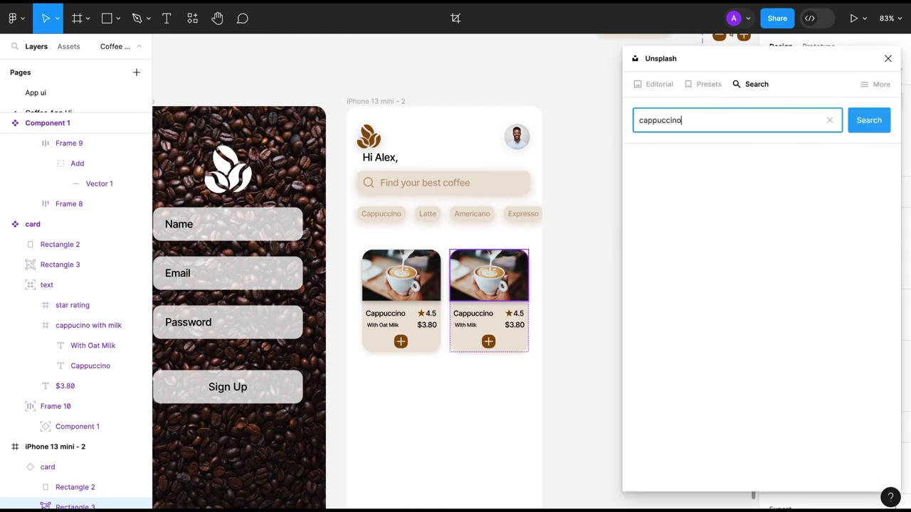
- Fill the second card with a latte-art cup photo from the search results
{"action": "scroll", "coordinate": [739, 328], "scroll_direction": "down", "scroll_amount": 3}
{"action": "scroll", "coordinate": [739, 327], "scroll_direction": "down", "scroll_amount": 3}
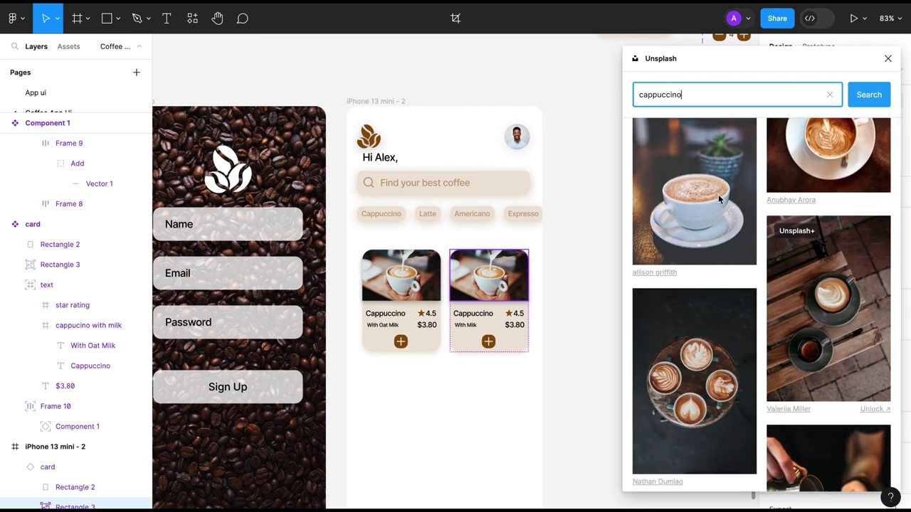
{"action": "left_click", "coordinate": [718, 194]}
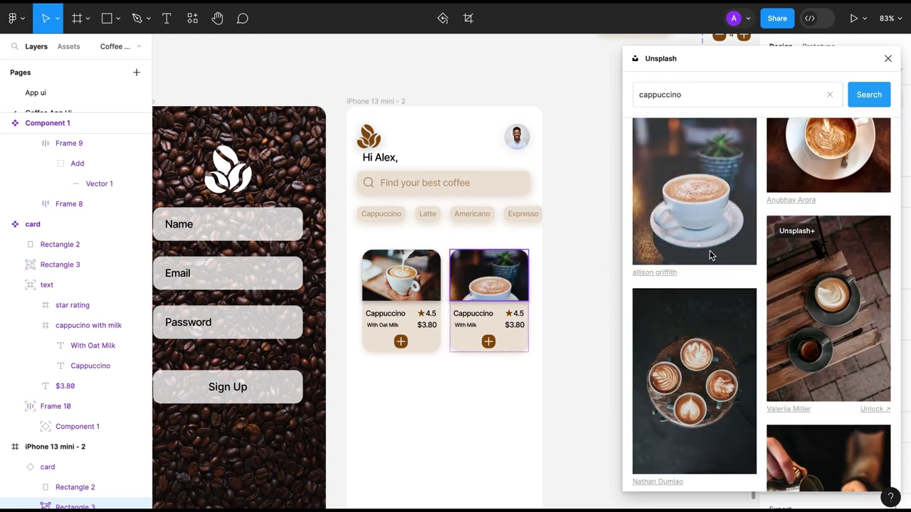
{"action": "scroll", "coordinate": [709, 255], "scroll_direction": "down", "scroll_amount": 5}
{"action": "scroll", "coordinate": [693, 318], "scroll_direction": "down", "scroll_amount": 1}
{"action": "scroll", "coordinate": [821, 302], "scroll_direction": "down", "scroll_amount": 2}
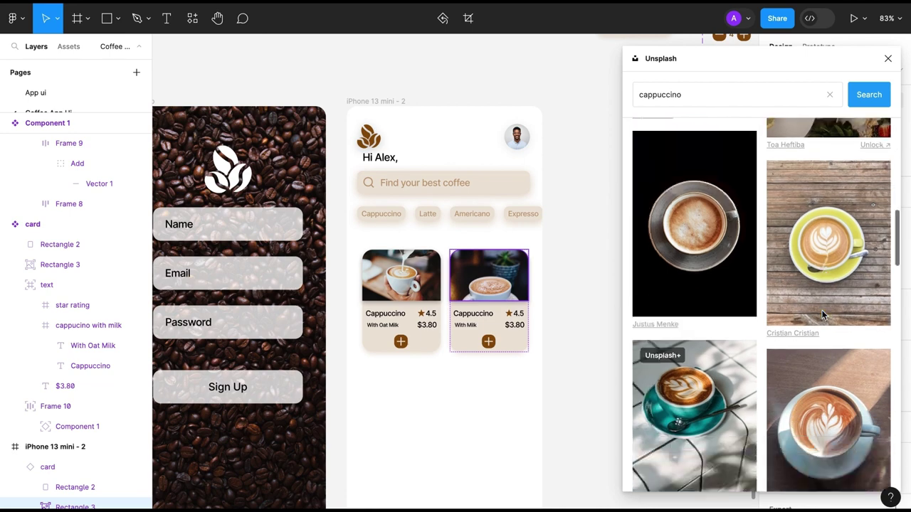
{"action": "scroll", "coordinate": [821, 284], "scroll_direction": "down", "scroll_amount": 4}
{"action": "left_click", "coordinate": [822, 285]}
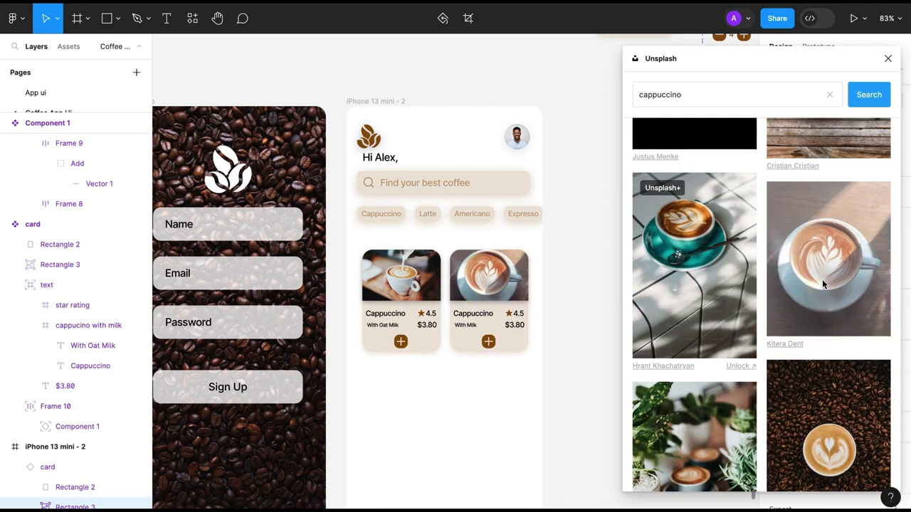
{"action": "left_click", "coordinate": [887, 59]}
{"action": "scroll", "coordinate": [505, 360], "scroll_direction": "up", "scroll_amount": 3}
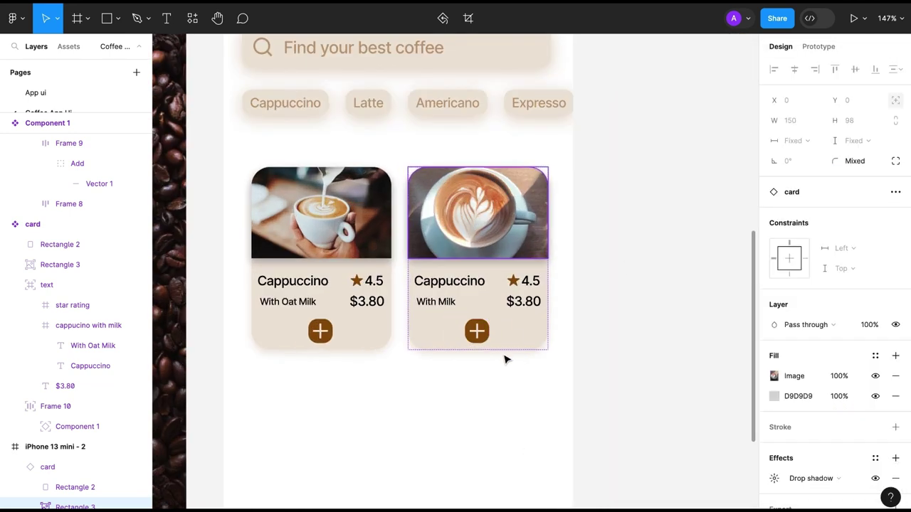
- Change the second card's price from $3.80 to $3.00
{"action": "double_click", "coordinate": [535, 302]}
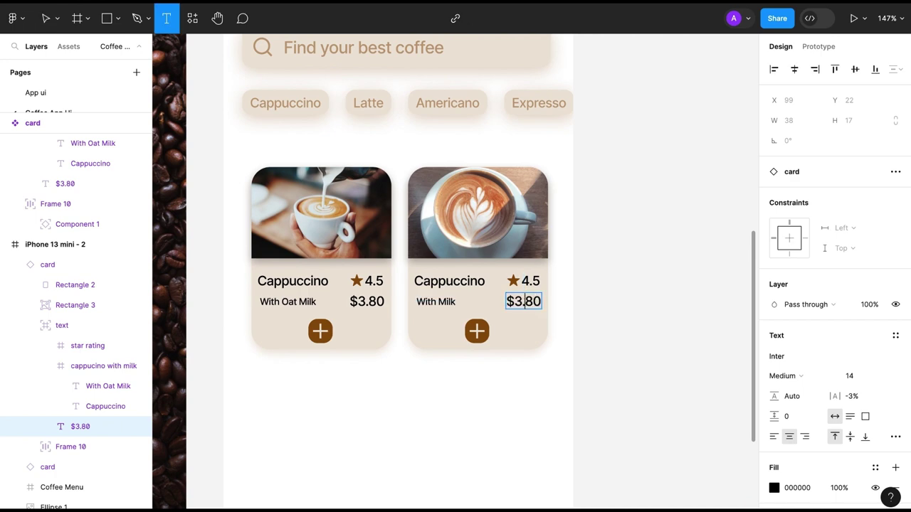
{"action": "type", "text": "0"}
{"action": "key", "text": "Escape"}
{"action": "scroll", "coordinate": [459, 406], "scroll_direction": "down", "scroll_amount": 5}
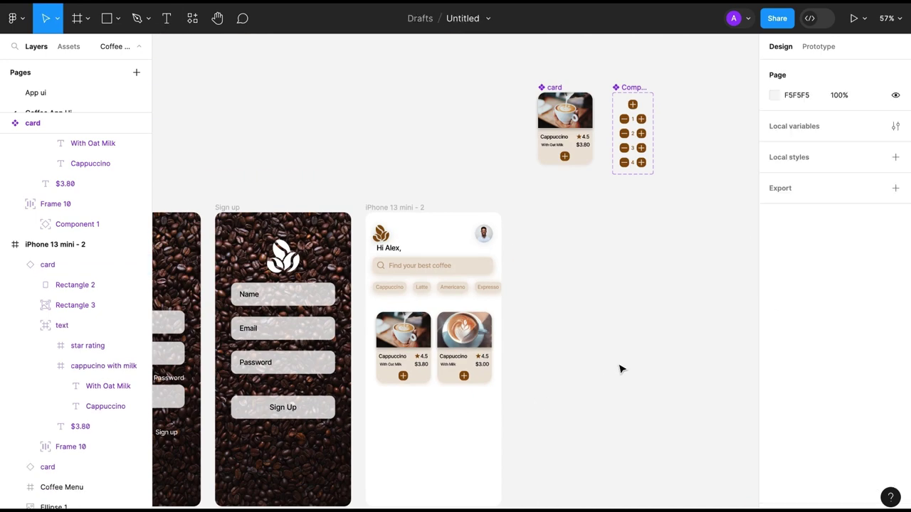
- Select all the category chips: Cappuccino, Latte, Americano and Expresso
{"action": "scroll", "coordinate": [622, 368], "scroll_direction": "up", "scroll_amount": 5}
{"action": "left_click", "coordinate": [291, 207]}
{"action": "left_click", "coordinate": [372, 208], "text": "shift"}
{"action": "left_click", "coordinate": [444, 207], "text": "shift"}
{"action": "left_click", "coordinate": [522, 209], "text": "shift"}
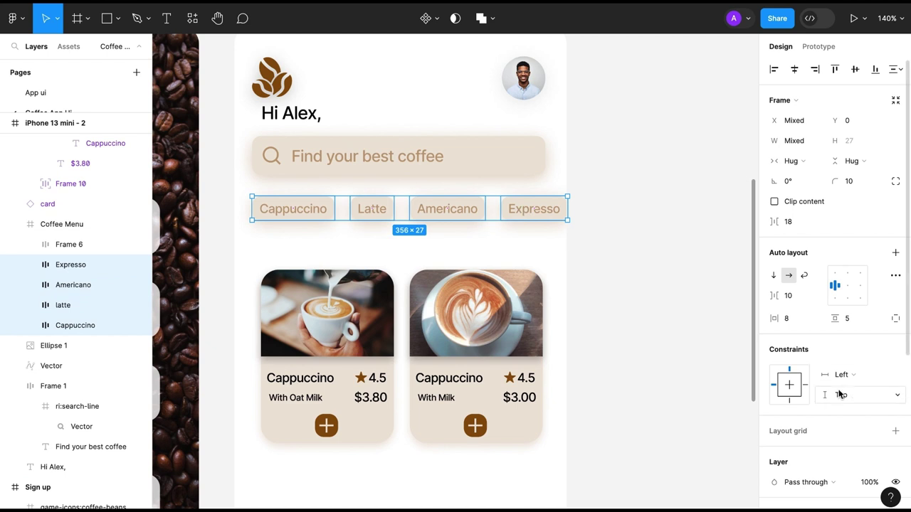
{"action": "left_click", "coordinate": [69, 244]}
{"action": "left_click", "coordinate": [78, 325], "text": "shift"}
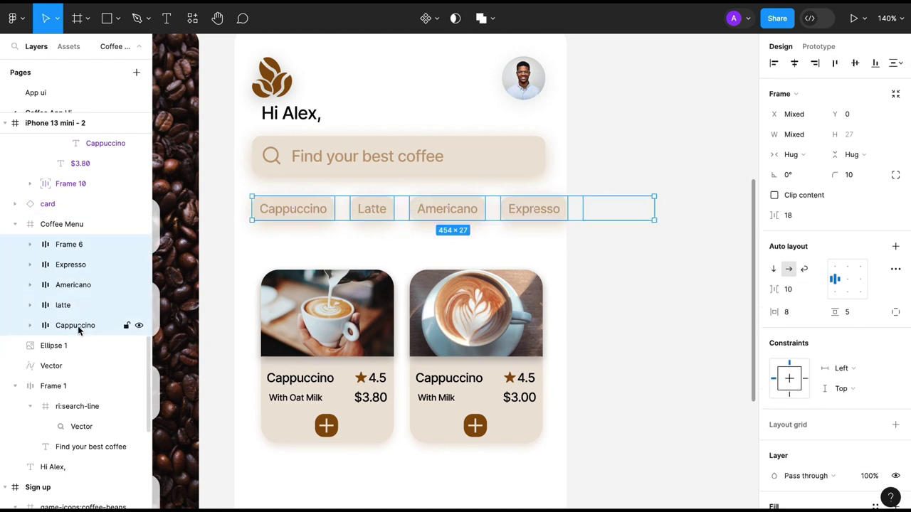
- Lower the chips' drop shadow opacity to 15%
{"action": "scroll", "coordinate": [782, 399], "scroll_direction": "down", "scroll_amount": 3}
{"action": "left_click", "coordinate": [774, 440]}
{"action": "type", "text": "10"}
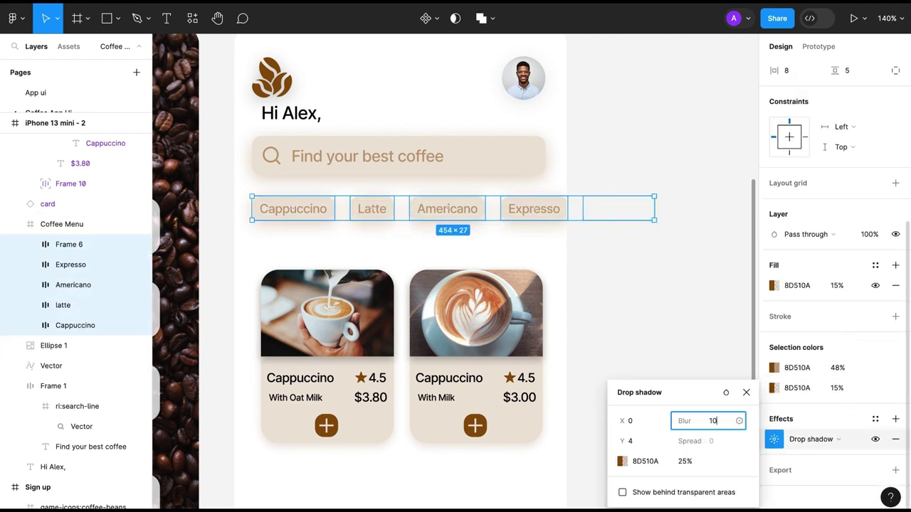
{"action": "left_click", "coordinate": [607, 288]}
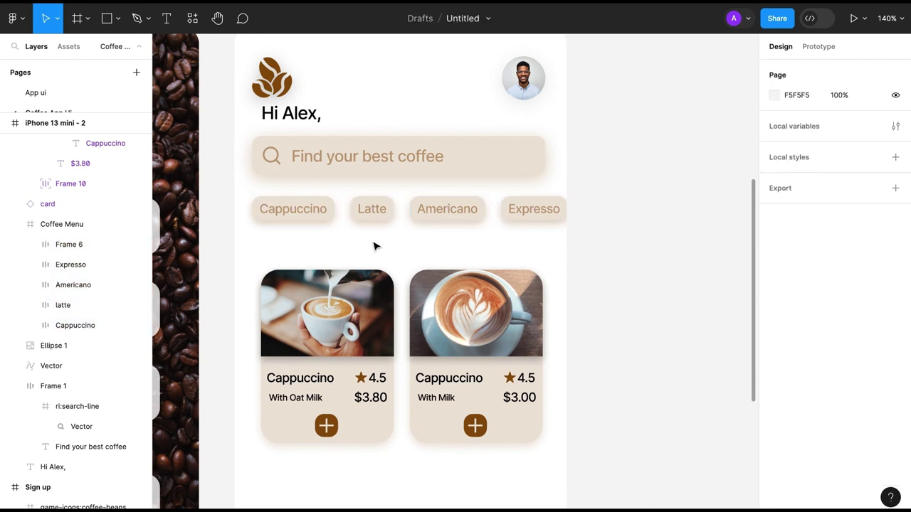
{"action": "key", "text": "ctrl+z"}
{"action": "scroll", "coordinate": [830, 457], "scroll_direction": "down", "scroll_amount": 4}
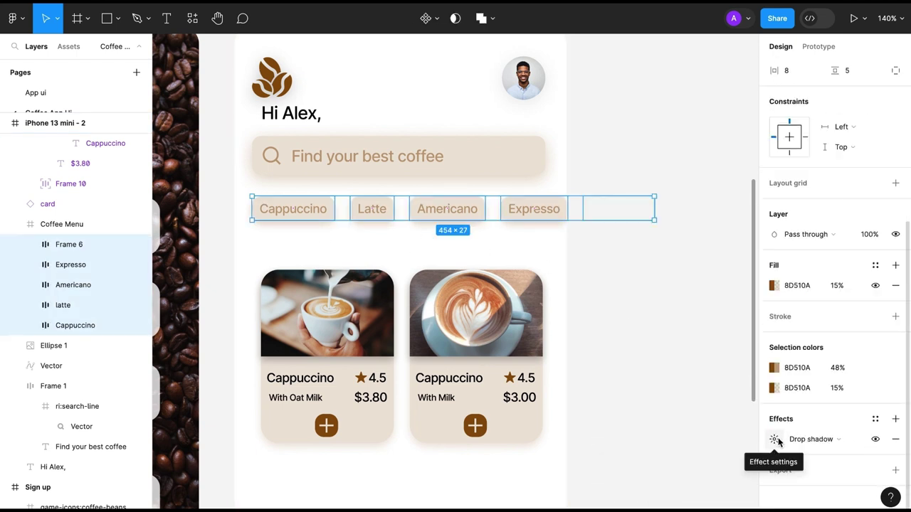
{"action": "left_click", "coordinate": [774, 440]}
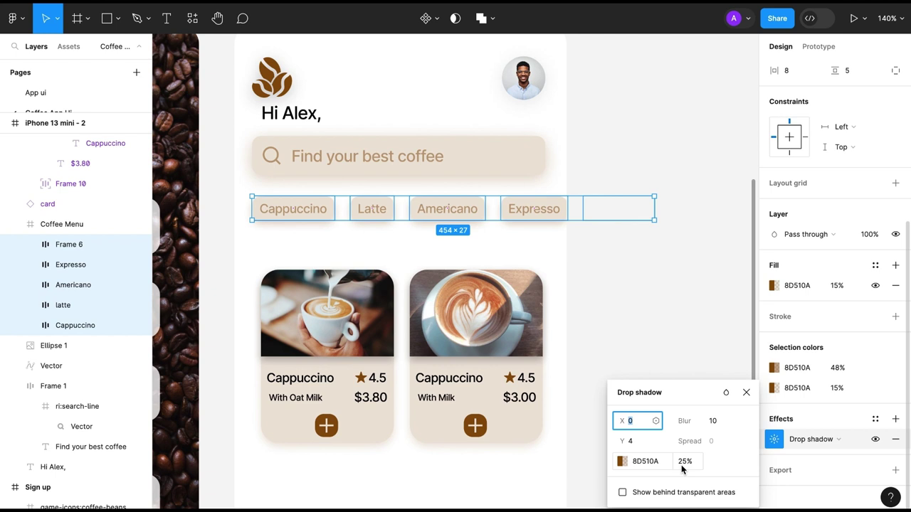
{"action": "left_click", "coordinate": [681, 465]}
{"action": "type", "text": "15"}
{"action": "left_click", "coordinate": [649, 349]}
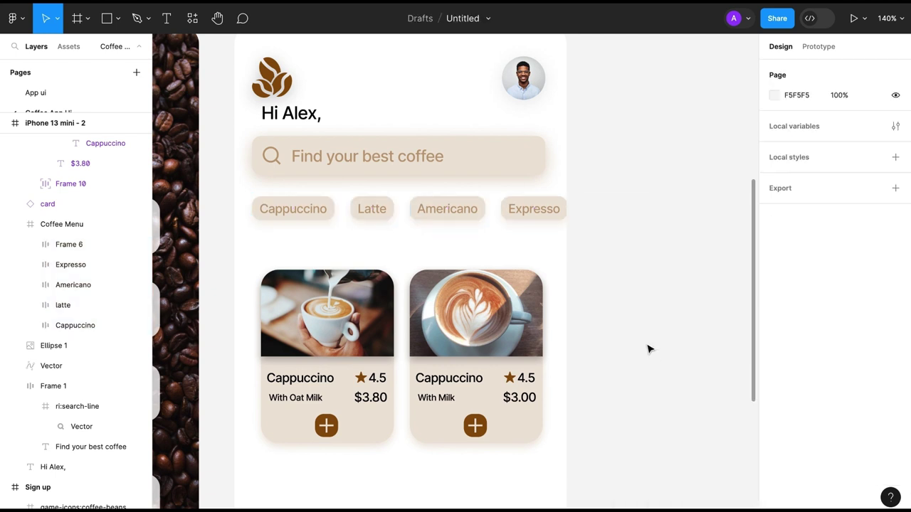
- Give the search bar's drop shadow blur 10 and 15% opacity
{"action": "left_click", "coordinate": [517, 174]}
{"action": "left_click", "coordinate": [774, 439]}
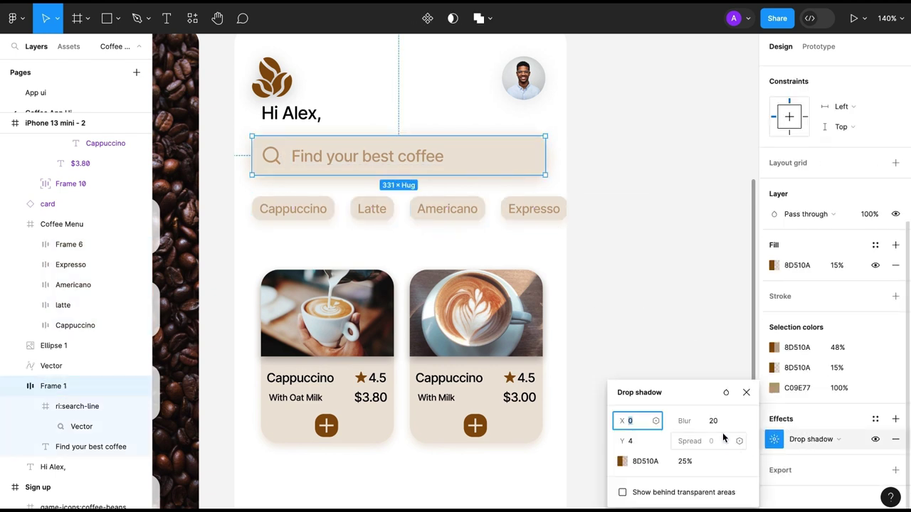
{"action": "left_click", "coordinate": [717, 424]}
{"action": "type", "text": "10"}
{"action": "left_click", "coordinate": [684, 461]}
{"action": "type", "text": "15"}
{"action": "key", "text": "Return"}
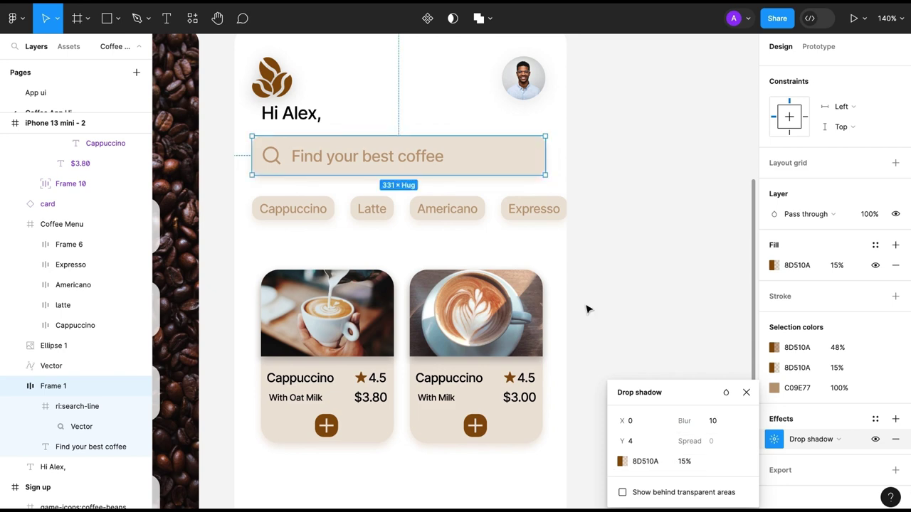
{"action": "left_click", "coordinate": [596, 326]}
{"action": "scroll", "coordinate": [596, 326], "scroll_direction": "down", "scroll_amount": 5}
{"action": "scroll", "coordinate": [597, 326], "scroll_direction": "up", "scroll_amount": 4}
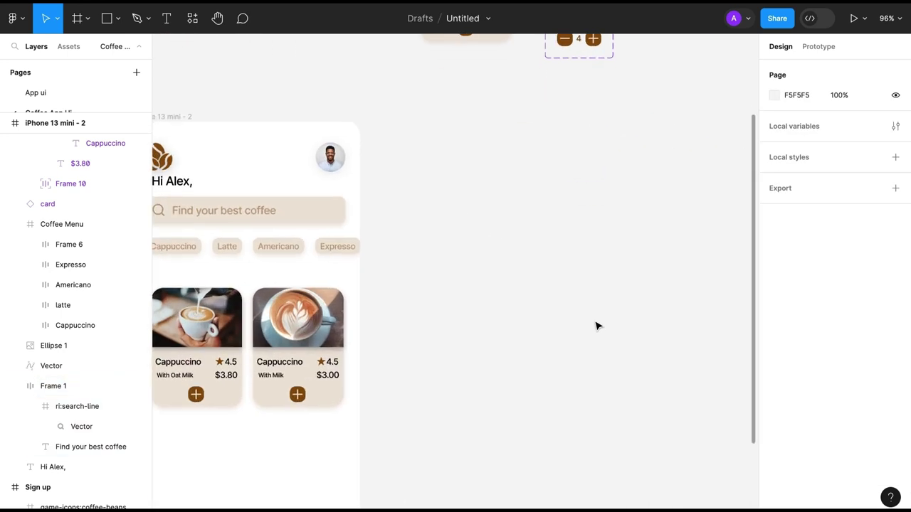
- Draw a 331-wide grey banner rectangle below the coffee cards, aligning the left card
{"action": "key", "text": "r"}
{"action": "mouse_move", "coordinate": [299, 327]}
{"action": "left_mouse_down"}
{"action": "mouse_move", "coordinate": [484, 391]}
{"action": "mouse_move", "coordinate": [483, 404]}
{"action": "left_mouse_up"}
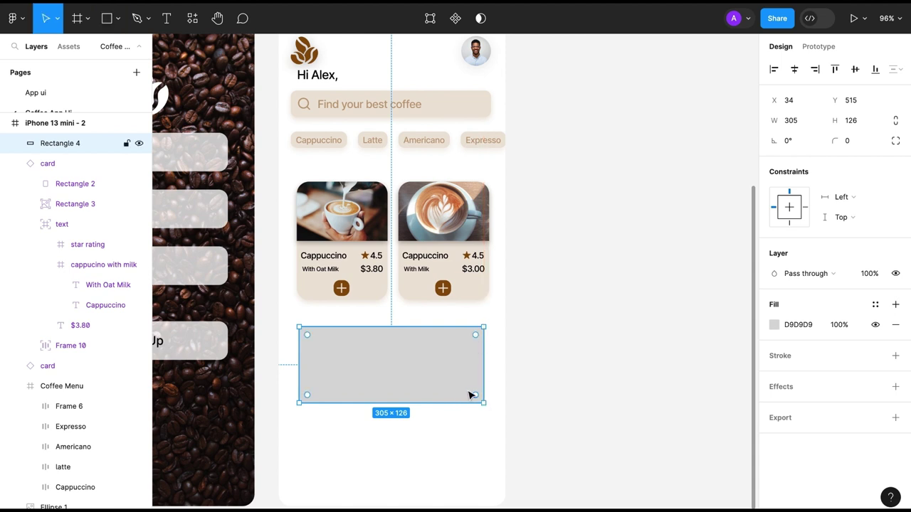
{"action": "left_click_drag", "start_coordinate": [482, 363], "coordinate": [491, 363]}
{"action": "left_click_drag", "start_coordinate": [293, 364], "coordinate": [288, 363]}
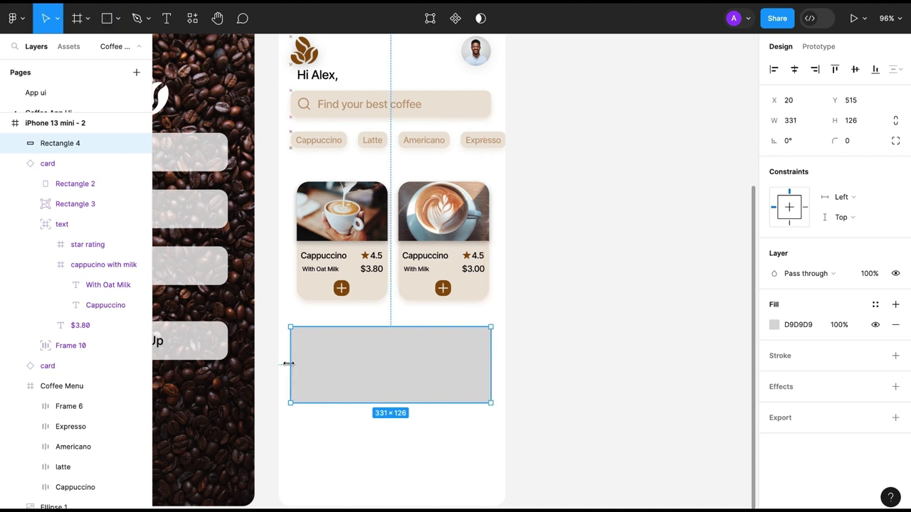
{"action": "left_click_drag", "start_coordinate": [355, 250], "coordinate": [349, 250]}
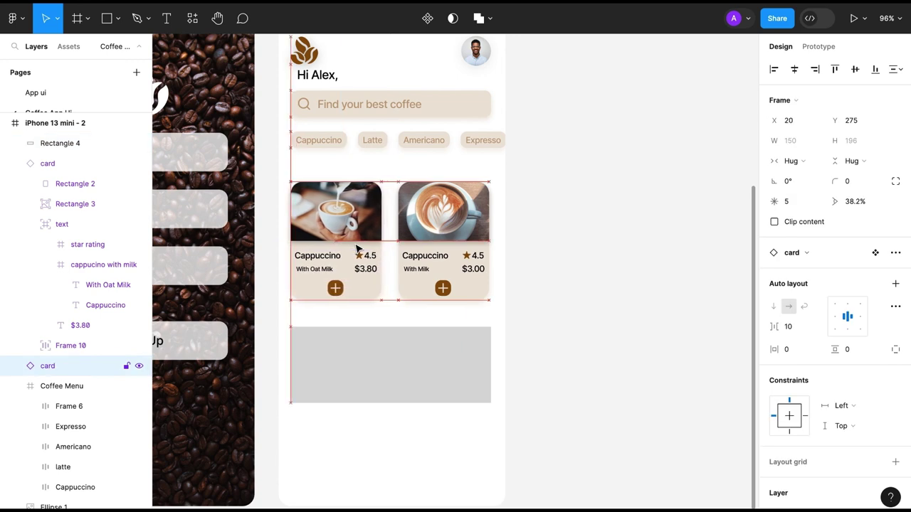
{"action": "left_click", "coordinate": [447, 242]}
{"action": "left_click", "coordinate": [372, 382]}
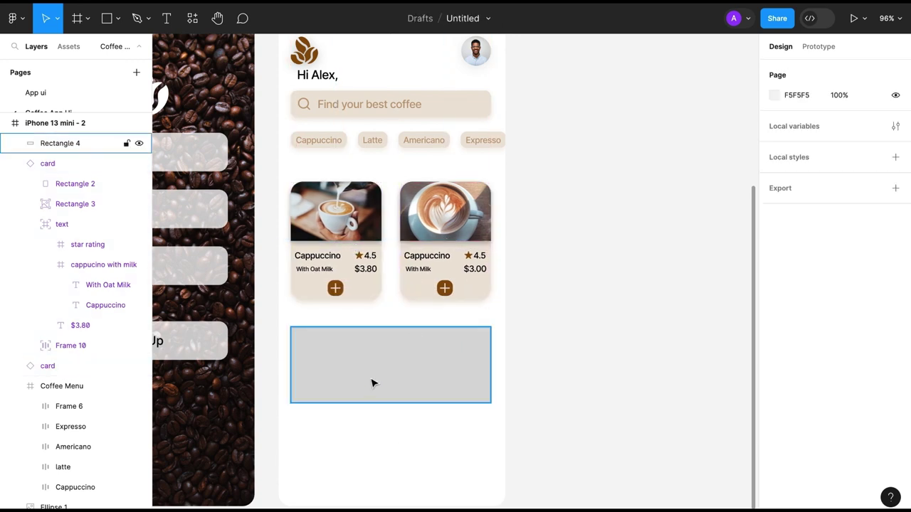
{"action": "type", "text": "22"}
- Make the banner text 22 Semi Bold and colour the 50% warm orange
{"action": "key", "text": "Return"}
{"action": "left_click", "coordinate": [784, 345]}
{"action": "left_click", "coordinate": [790, 363]}
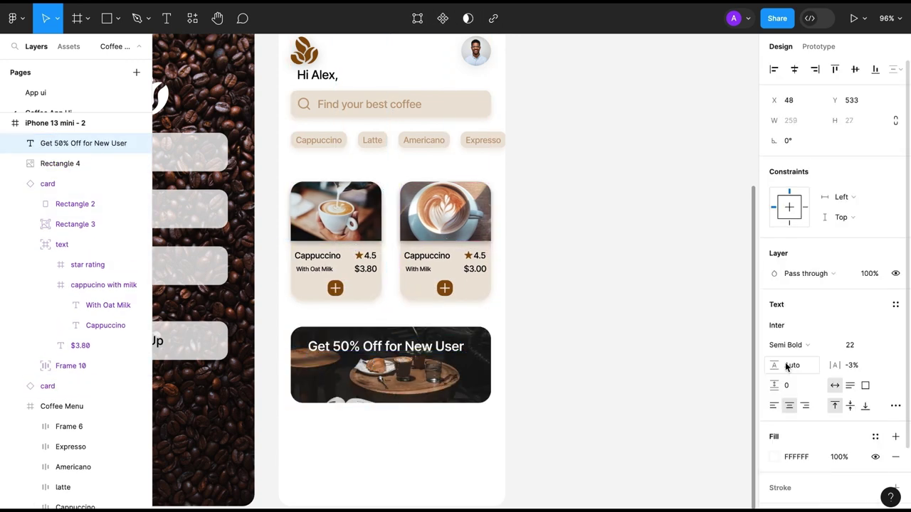
{"action": "double_click", "coordinate": [352, 348]}
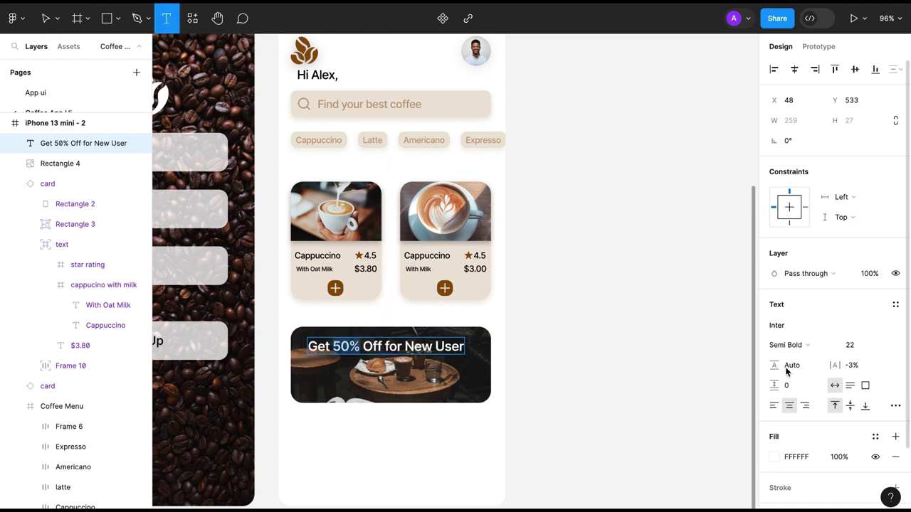
{"action": "left_click", "coordinate": [774, 457]}
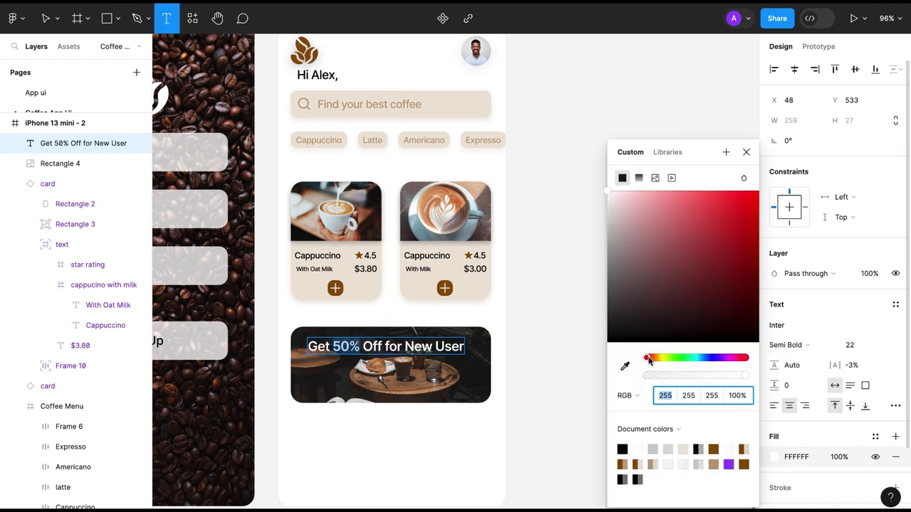
{"action": "left_click_drag", "start_coordinate": [648, 358], "coordinate": [651, 358]}
{"action": "mouse_move", "coordinate": [701, 192]}
{"action": "left_mouse_down"}
{"action": "mouse_move", "coordinate": [698, 259]}
{"action": "mouse_move", "coordinate": [703, 209]}
{"action": "left_mouse_up"}
{"action": "left_click", "coordinate": [417, 456]}
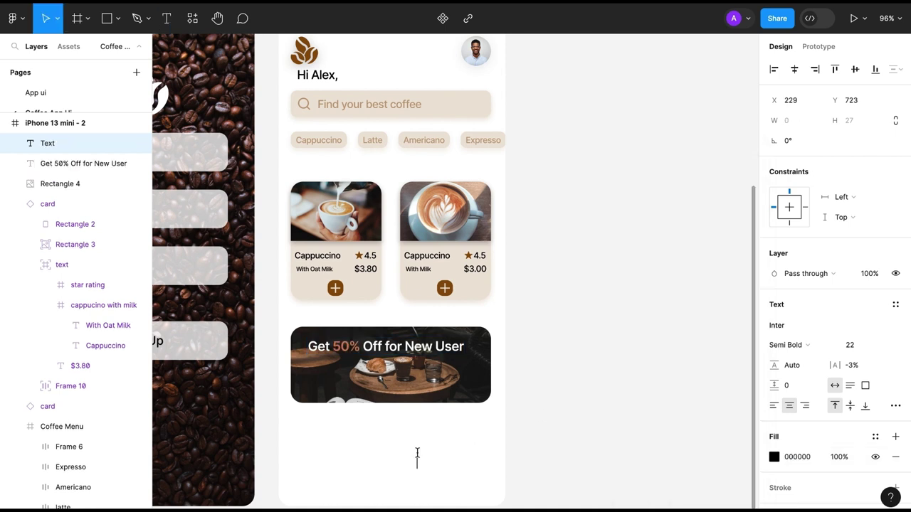
- Duplicate the offer line and retype the upper copy as 'Special Offer this weekend'
{"action": "left_click", "coordinate": [377, 346]}
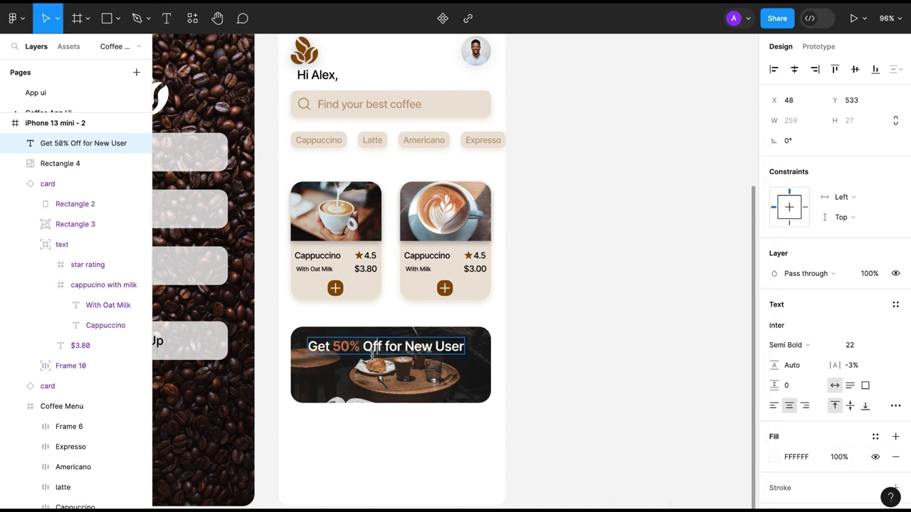
{"action": "left_click_drag", "start_coordinate": [380, 347], "coordinate": [382, 373]}
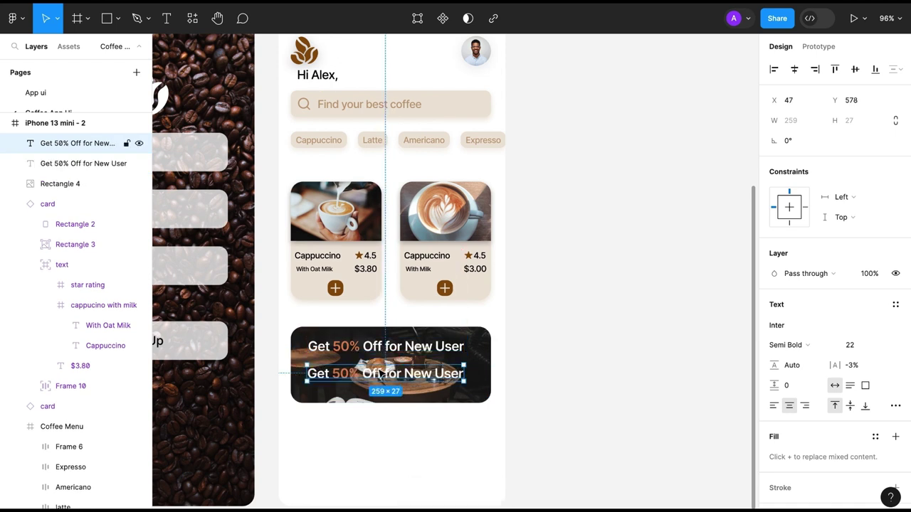
{"action": "double_click", "coordinate": [382, 371]}
{"action": "left_click", "coordinate": [381, 400]}
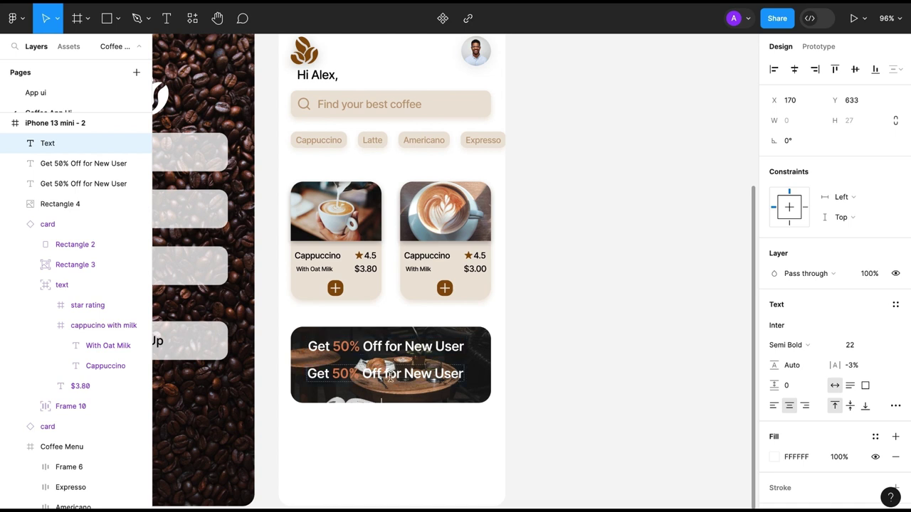
{"action": "left_click_drag", "start_coordinate": [390, 375], "coordinate": [390, 389]}
{"action": "left_click_drag", "start_coordinate": [389, 349], "coordinate": [389, 356]}
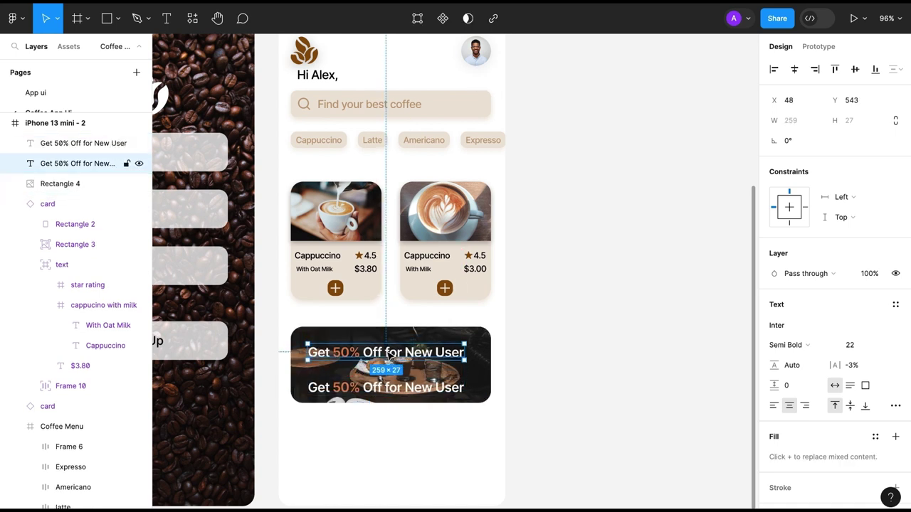
{"action": "double_click", "coordinate": [387, 353]}
{"action": "type", "text": "Special Offer"}
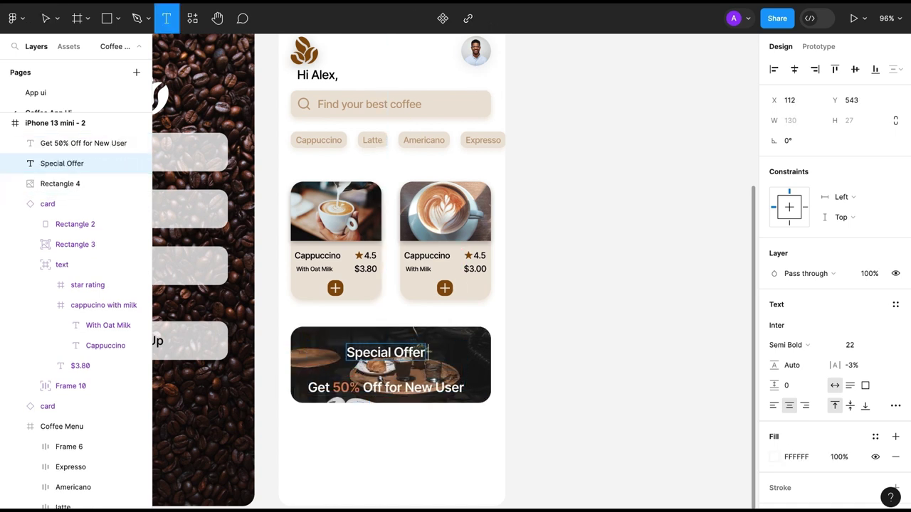
{"action": "type", "text": " this weekend"}
{"action": "left_click", "coordinate": [382, 468]}
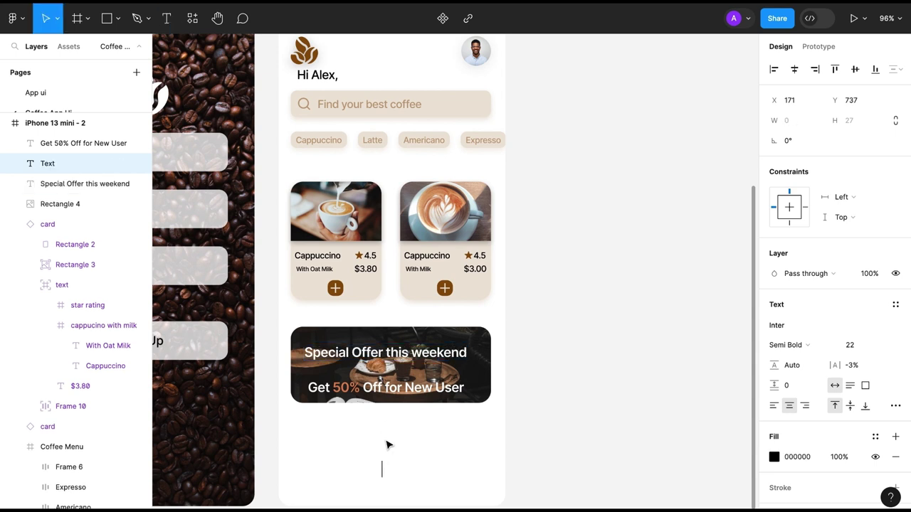
{"action": "left_click_drag", "start_coordinate": [391, 397], "coordinate": [393, 393]}
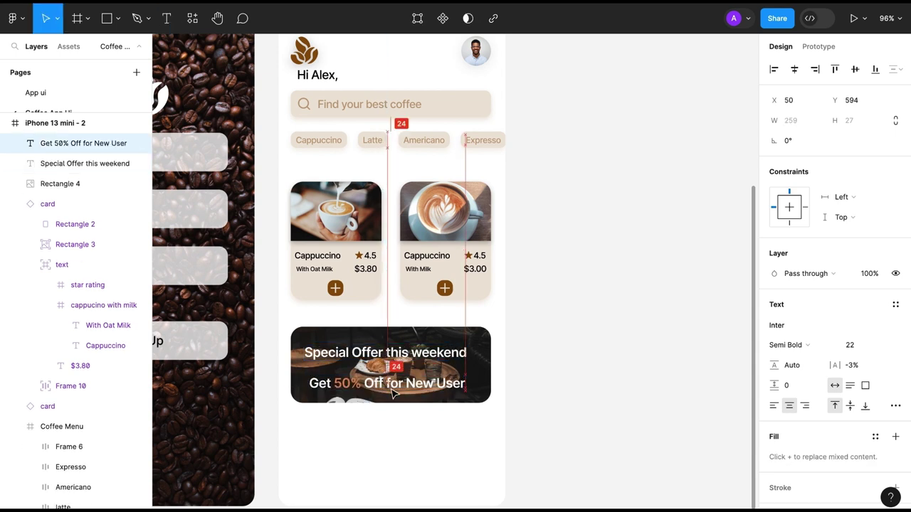
- Set the Get 50% Off line to 28 pt and reposition both banner lines
{"action": "left_click", "coordinate": [400, 421]}
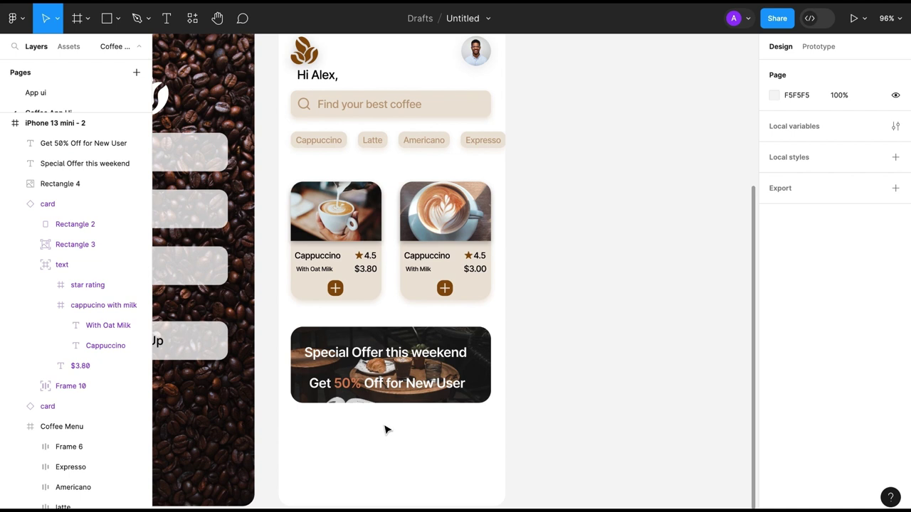
{"action": "left_click", "coordinate": [355, 384]}
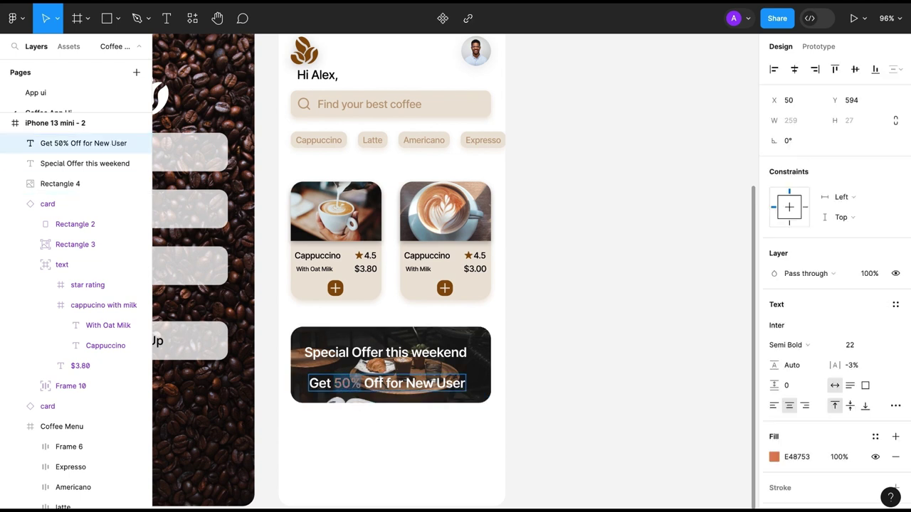
{"action": "left_click", "coordinate": [846, 344]}
{"action": "type", "text": "28"}
{"action": "key", "text": "Return"}
{"action": "key", "text": "Escape"}
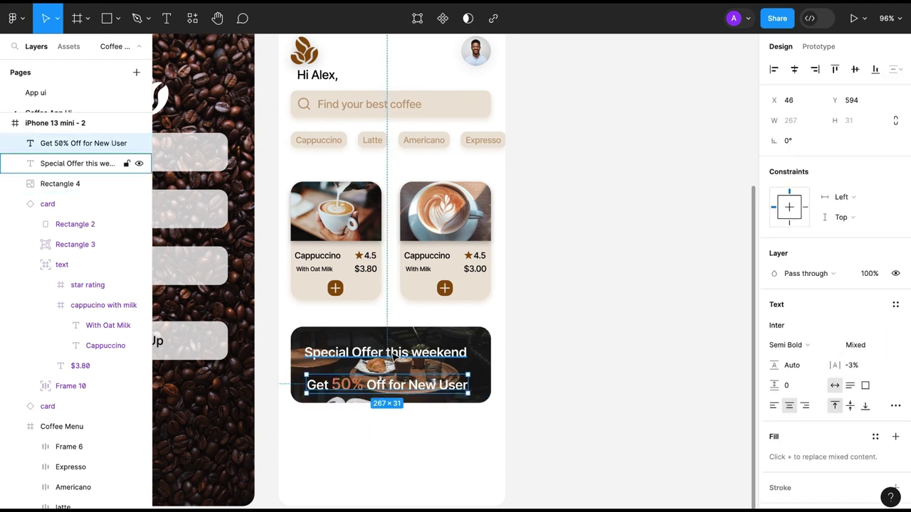
{"action": "key", "text": "Escape"}
{"action": "left_click_drag", "start_coordinate": [385, 352], "coordinate": [385, 345]}
{"action": "double_click", "coordinate": [377, 385]}
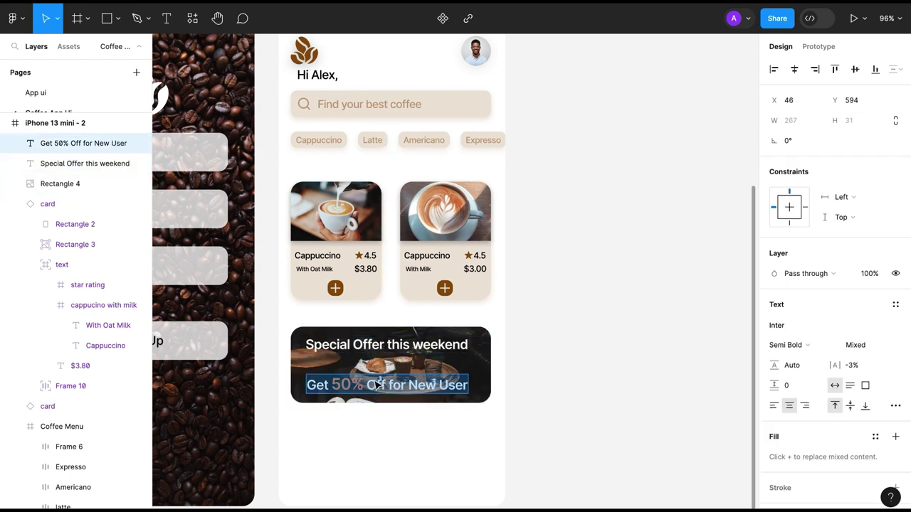
{"action": "key", "text": "Escape"}
{"action": "mouse_move", "coordinate": [377, 385]}
{"action": "left_mouse_down"}
{"action": "mouse_move", "coordinate": [392, 350]}
{"action": "mouse_move", "coordinate": [394, 388]}
{"action": "left_mouse_up"}
{"action": "left_click", "coordinate": [395, 463]}
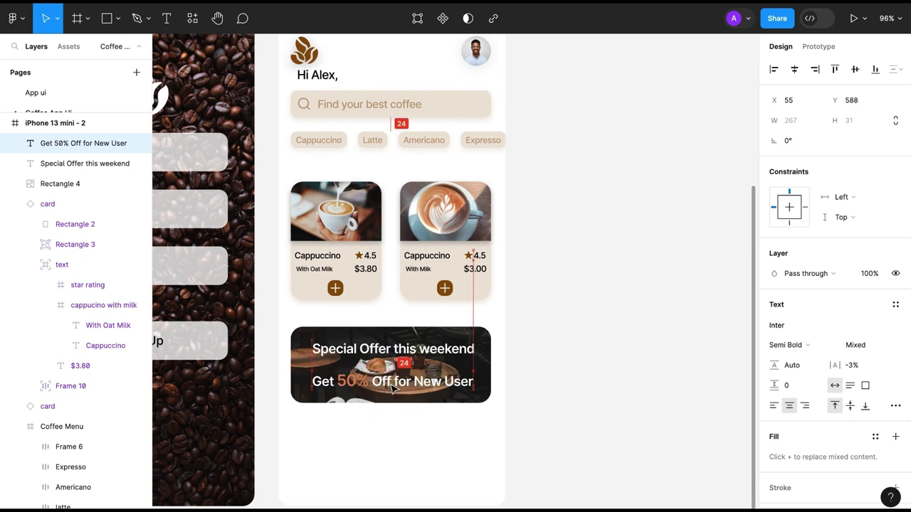
- Wrap both text lines and Rectangle 4 in a new frame named 'offer'
{"action": "left_click", "coordinate": [398, 425]}
{"action": "left_click", "coordinate": [83, 143]}
{"action": "left_click", "coordinate": [85, 163], "text": "shift"}
{"action": "left_click", "coordinate": [60, 184], "text": "shift"}
{"action": "right_click", "coordinate": [342, 334]}
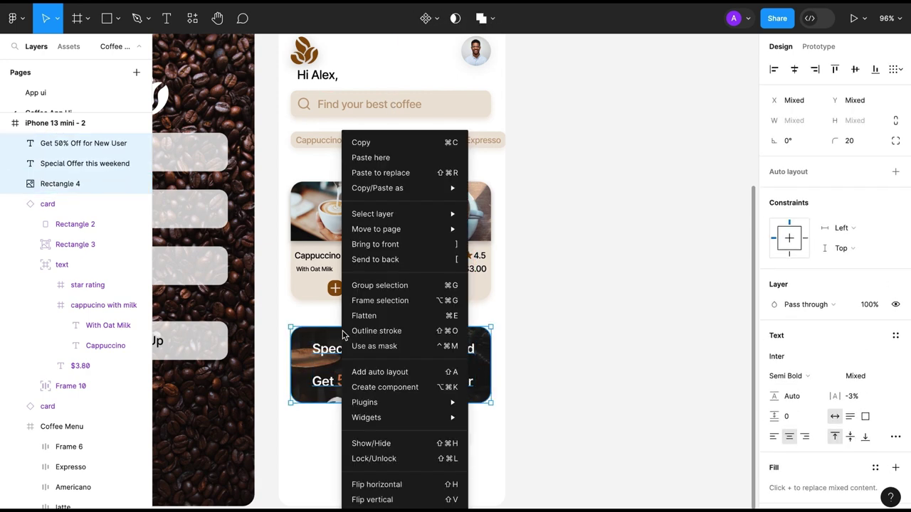
{"action": "left_click", "coordinate": [380, 301]}
{"action": "double_click", "coordinate": [49, 143]}
{"action": "type", "text": "offer"}
{"action": "key", "text": "Return"}
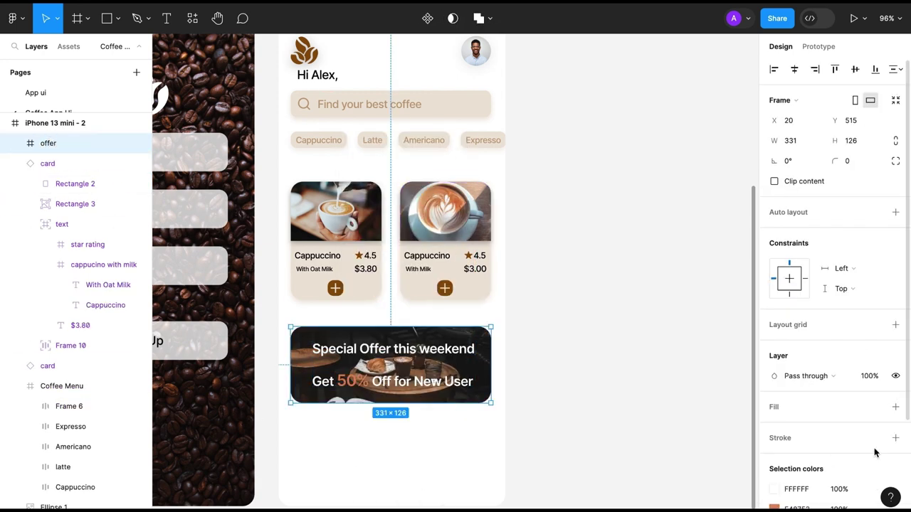
- Add a drop shadow effect to the offer frame
{"action": "scroll", "coordinate": [874, 453], "scroll_direction": "down", "scroll_amount": 3}
{"action": "left_click", "coordinate": [895, 438]}
{"action": "left_click", "coordinate": [774, 458]}
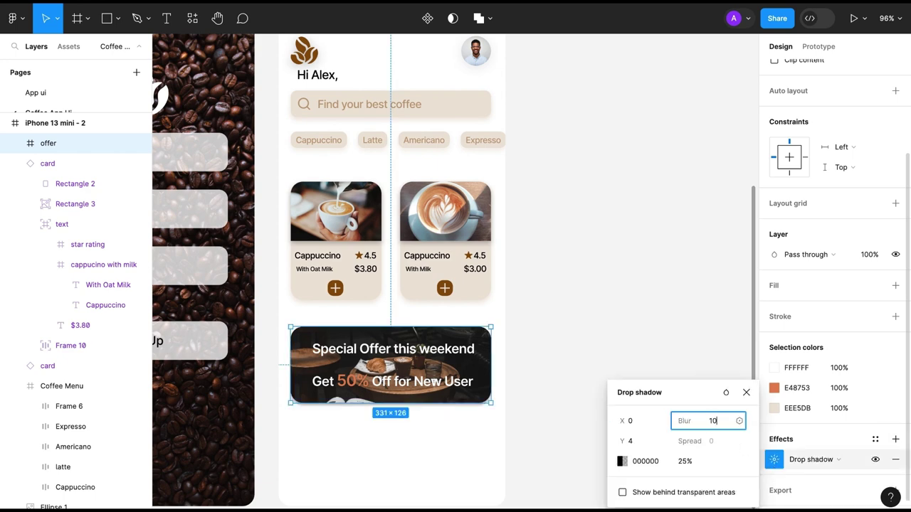
{"action": "left_click", "coordinate": [348, 462]}
{"action": "scroll", "coordinate": [399, 455], "scroll_direction": "down", "scroll_amount": 3}
- Nudge the offer banner up and add a Popular Shops heading beneath it
{"action": "left_click", "coordinate": [390, 282]}
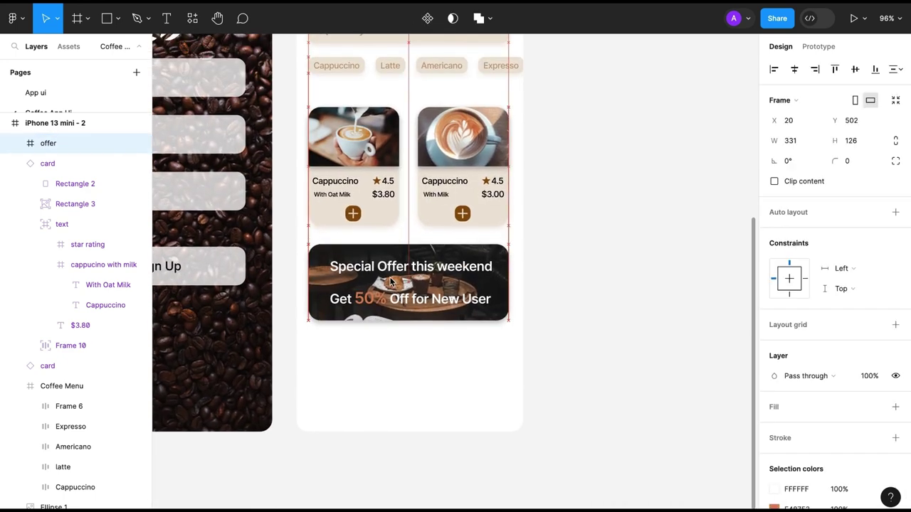
{"action": "left_click_drag", "start_coordinate": [390, 283], "coordinate": [390, 278]}
{"action": "key", "text": "Escape"}
{"action": "key", "text": "t"}
{"action": "left_click", "coordinate": [314, 337]}
{"action": "type", "text": "Popular"}
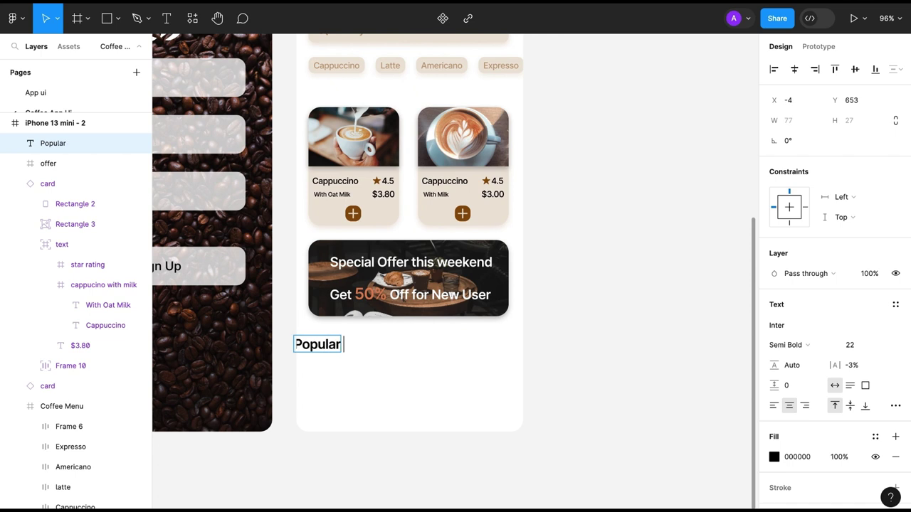
{"action": "type", "text": "ps"}
{"action": "key", "text": "Escape"}
{"action": "left_click_drag", "start_coordinate": [329, 352], "coordinate": [364, 342]}
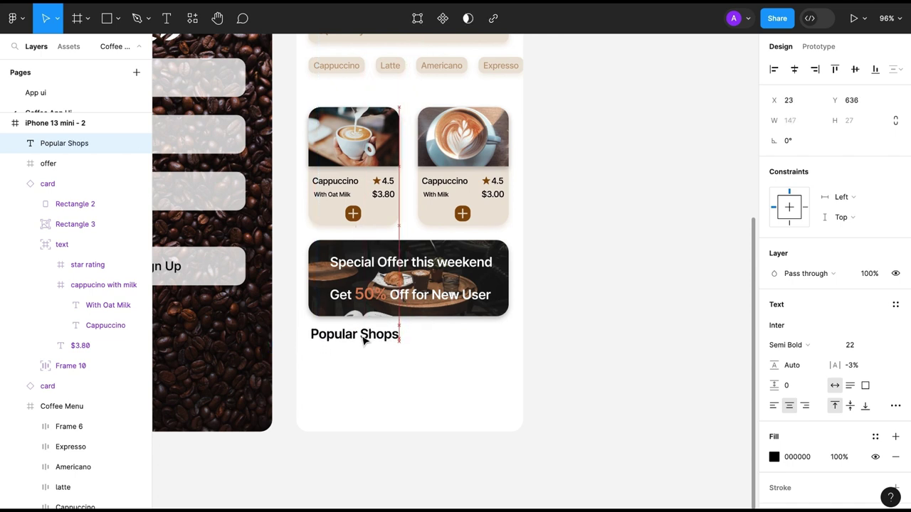
{"action": "left_click", "coordinate": [364, 384]}
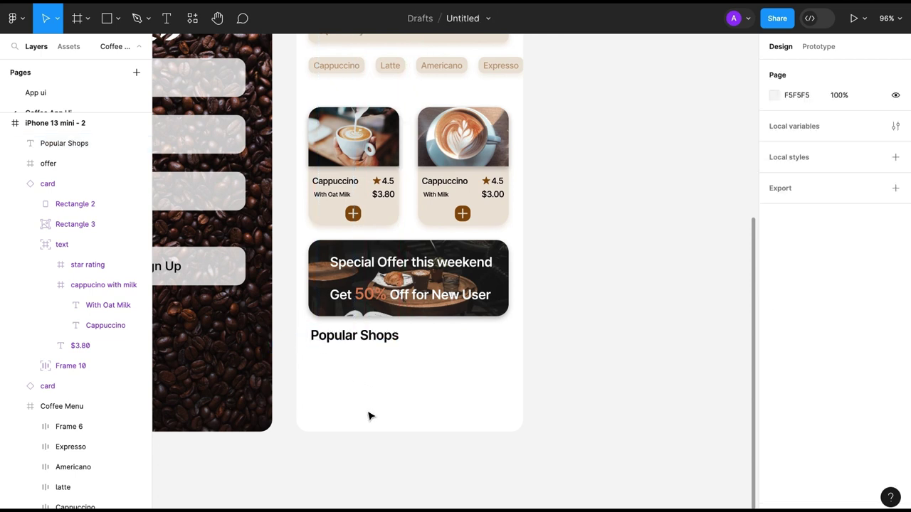
- Draw a grey placeholder box under Popular Shops and duplicate it below
{"action": "key", "text": "r"}
{"action": "mouse_move", "coordinate": [314, 356]}
{"action": "left_mouse_down"}
{"action": "mouse_move", "coordinate": [323, 373]}
{"action": "mouse_move", "coordinate": [508, 400]}
{"action": "left_mouse_up"}
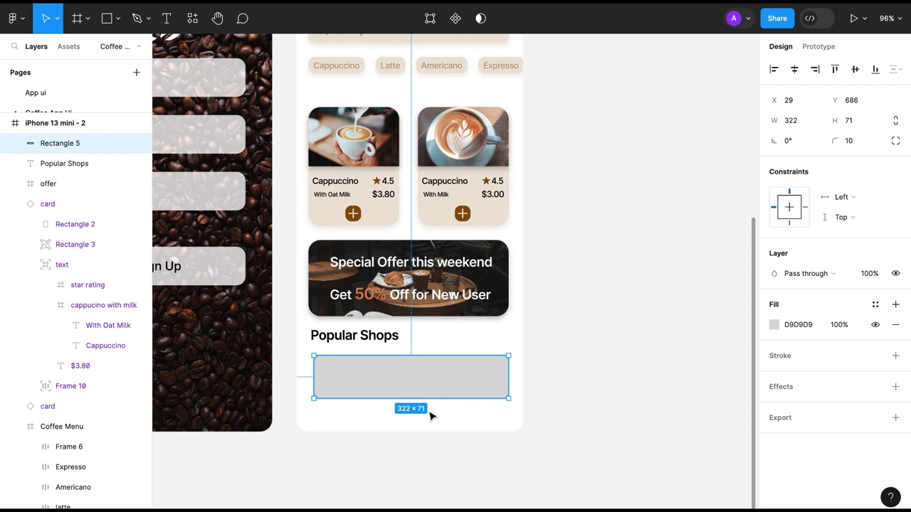
{"action": "left_click", "coordinate": [340, 415]}
{"action": "left_click", "coordinate": [340, 394]}
{"action": "left_click", "coordinate": [192, 17]}
{"action": "left_click", "coordinate": [604, 175]}
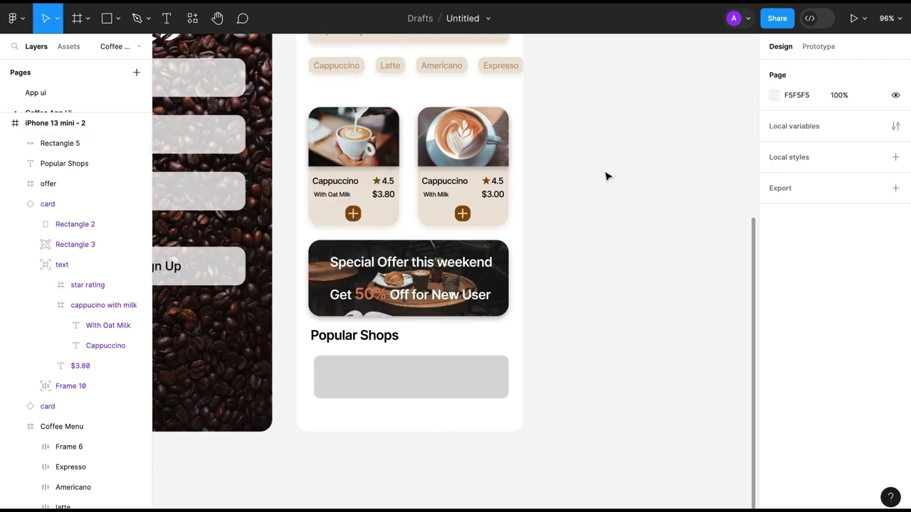
{"action": "left_click", "coordinate": [421, 372]}
{"action": "key", "text": "ctrl+d"}
{"action": "left_click_drag", "start_coordinate": [420, 374], "coordinate": [422, 428]}
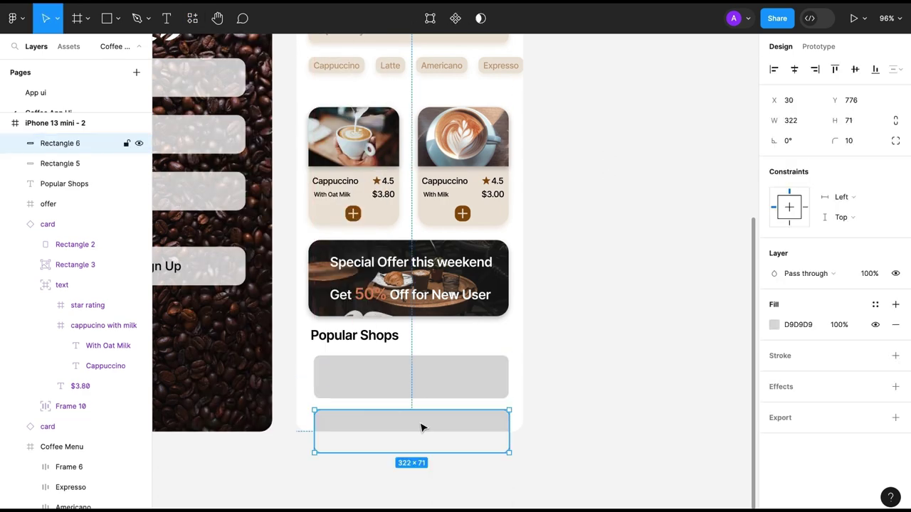
{"action": "left_click", "coordinate": [515, 404]}
- Lengthen the phone screen frame and make the first placeholder box 110 tall
{"action": "scroll", "coordinate": [519, 403], "scroll_direction": "up", "scroll_amount": 3}
{"action": "left_click", "coordinate": [325, 98]}
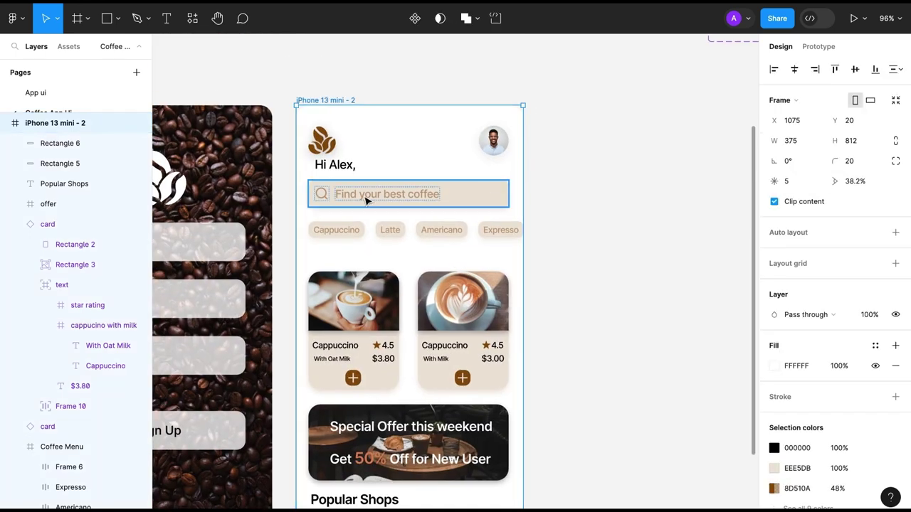
{"action": "scroll", "coordinate": [378, 413], "scroll_direction": "down", "scroll_amount": 3}
{"action": "left_click_drag", "start_coordinate": [378, 414], "coordinate": [373, 369]}
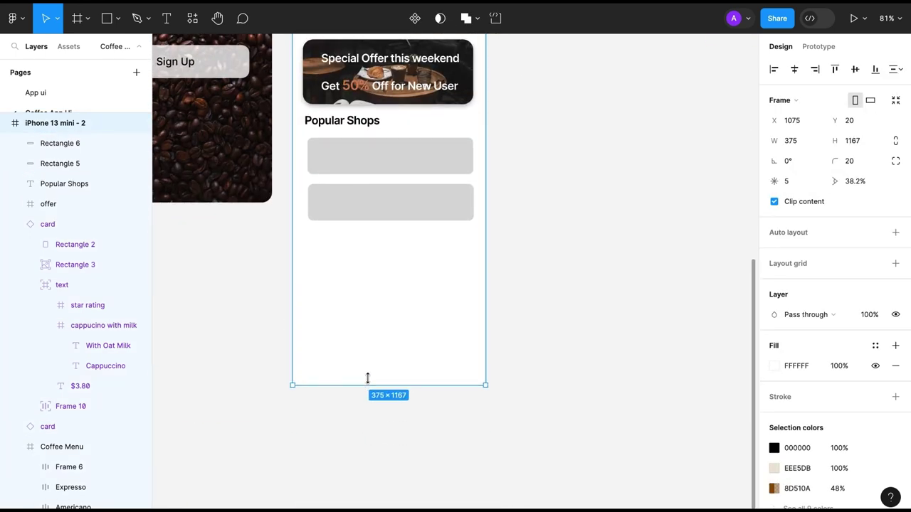
{"action": "left_click", "coordinate": [375, 371]}
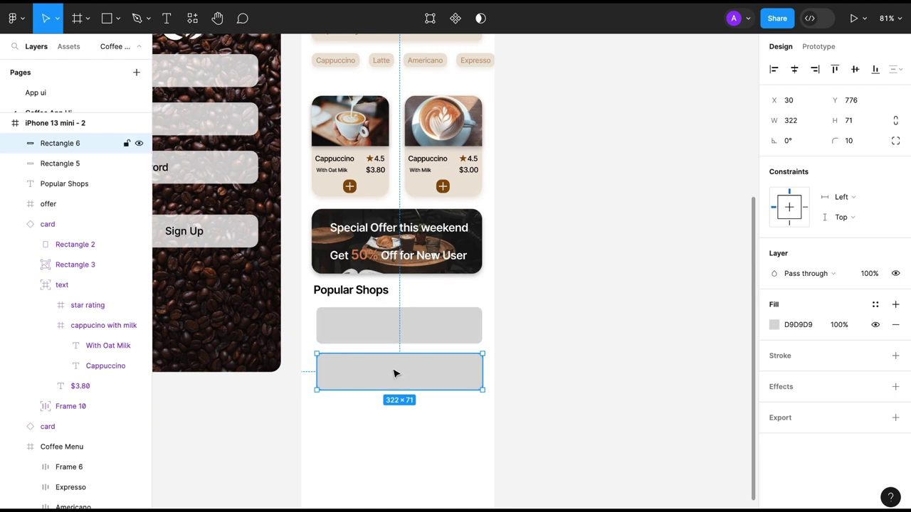
{"action": "left_click_drag", "start_coordinate": [397, 374], "coordinate": [396, 390]}
{"action": "left_click", "coordinate": [397, 326]}
{"action": "left_click_drag", "start_coordinate": [400, 343], "coordinate": [390, 424]}
- Replace the second box with two copies of the taller box and extend the iPhone frame
{"action": "left_click", "coordinate": [405, 392]}
{"action": "key", "text": "Delete"}
{"action": "left_click", "coordinate": [388, 359]}
{"action": "key", "text": "ctrl+d"}
{"action": "key", "text": "ctrl+d"}
{"action": "scroll", "coordinate": [390, 460], "scroll_direction": "down", "scroll_amount": 3}
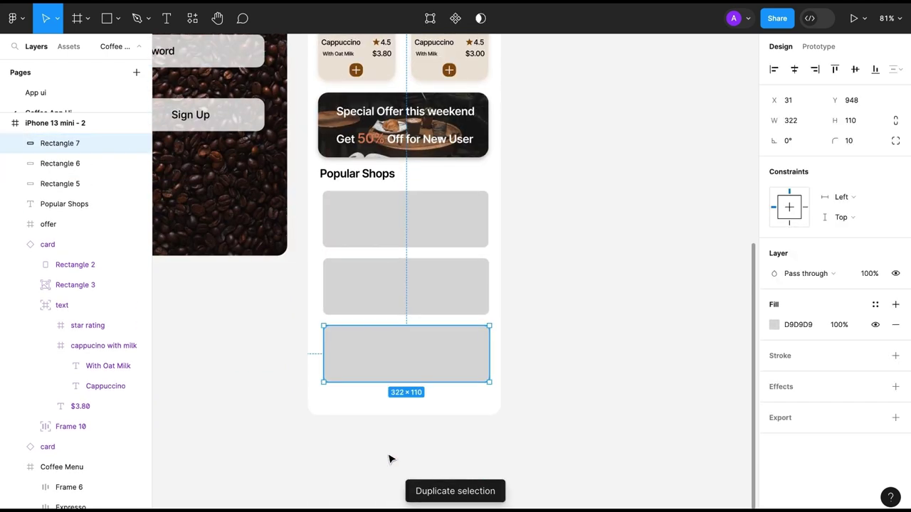
{"action": "scroll", "coordinate": [390, 459], "scroll_direction": "up", "scroll_amount": 1}
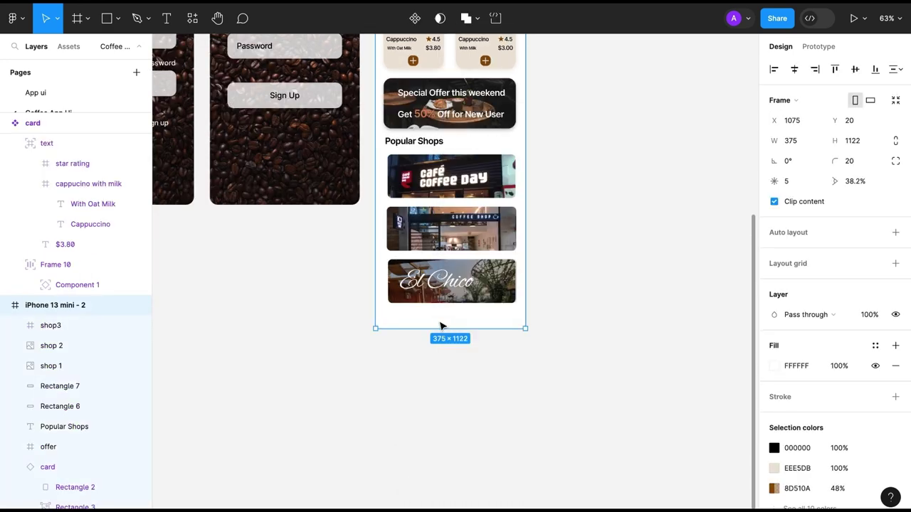
{"action": "left_click_drag", "start_coordinate": [442, 326], "coordinate": [447, 346]}
- Draw a full-width 375×82 bar at the frame bottom with 30 bottom corner radii
{"action": "key", "text": "r"}
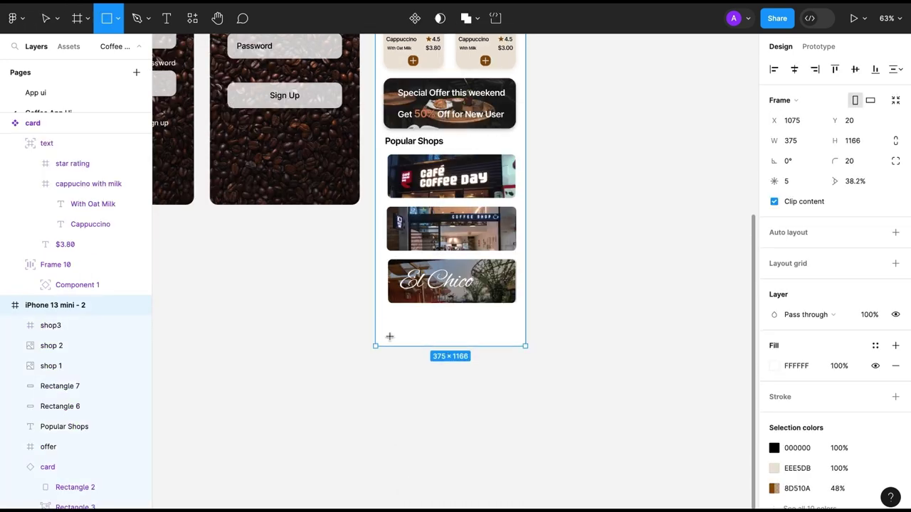
{"action": "left_click_drag", "start_coordinate": [375, 314], "coordinate": [525, 346]}
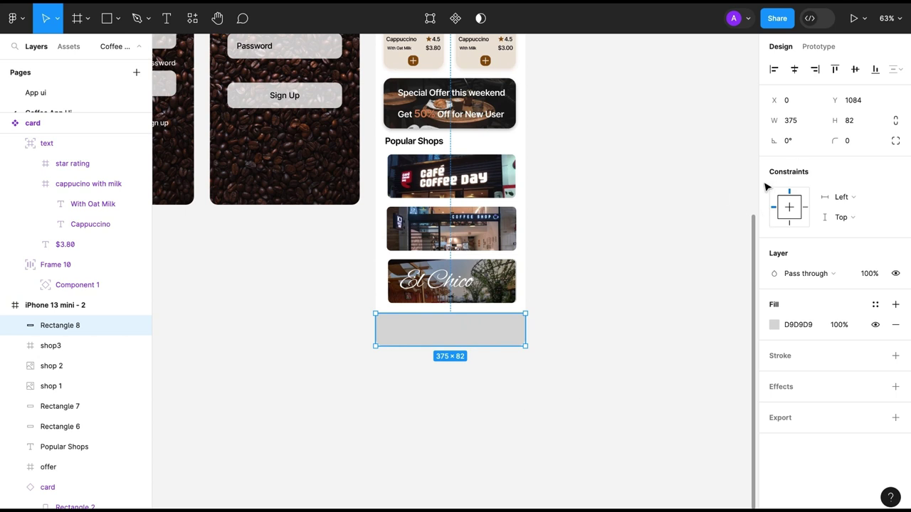
{"action": "left_click", "coordinate": [895, 140]}
{"action": "left_click", "coordinate": [637, 193]}
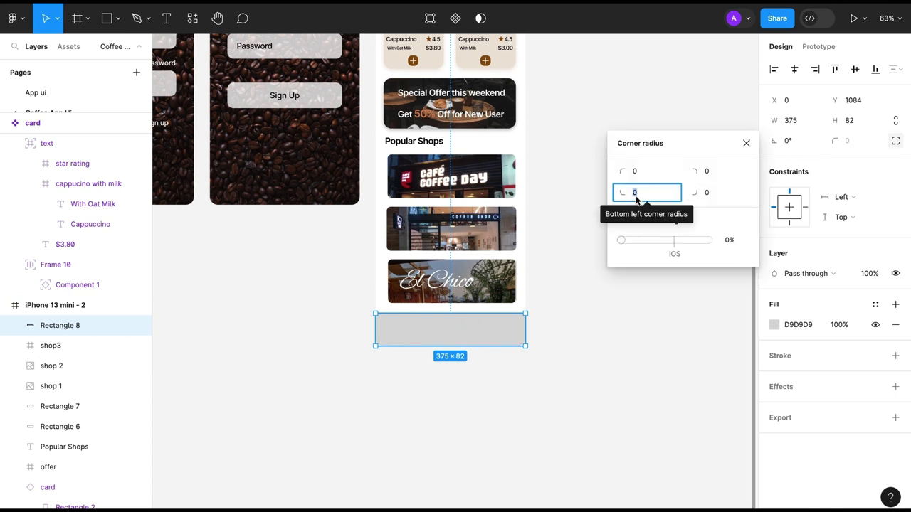
{"action": "type", "text": "30"}
{"action": "left_click", "coordinate": [708, 194]}
{"action": "type", "text": "30"}
{"action": "left_click", "coordinate": [548, 424]}
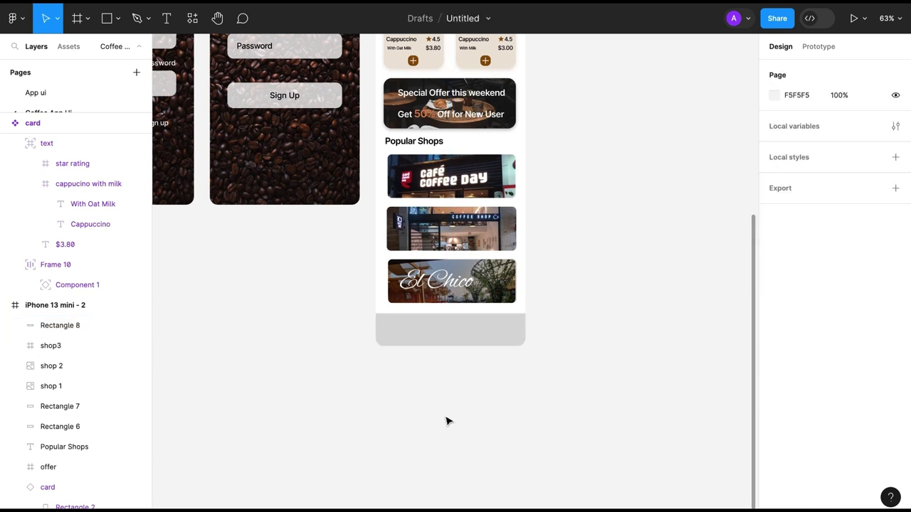
- Fill the bar with the card's beige colour and paste the four-icon nav row into it
{"action": "left_click", "coordinate": [430, 344]}
{"action": "key", "text": "i"}
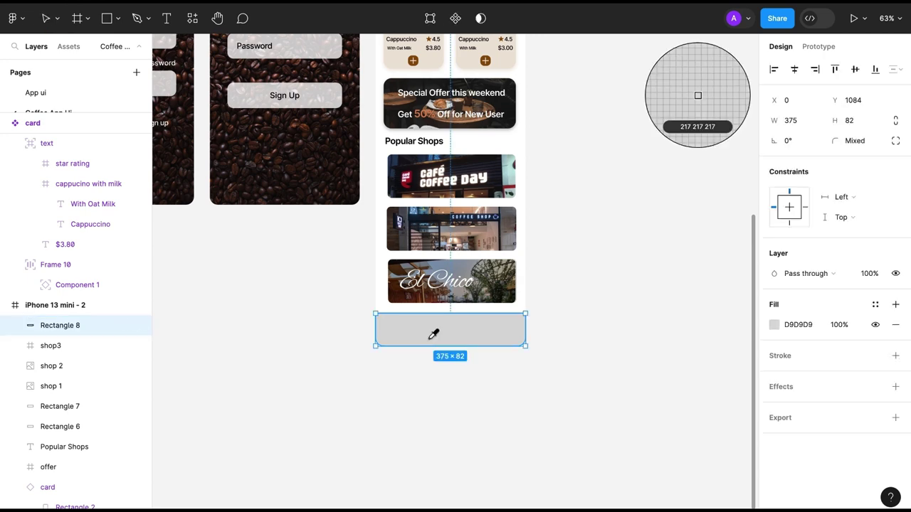
{"action": "left_click", "coordinate": [420, 51]}
{"action": "left_click", "coordinate": [404, 386]}
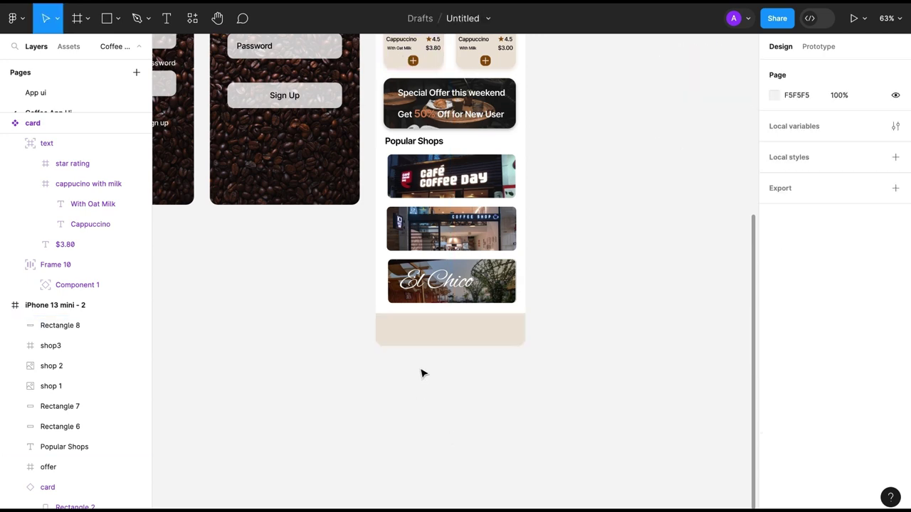
{"action": "key", "text": "ctrl+v"}
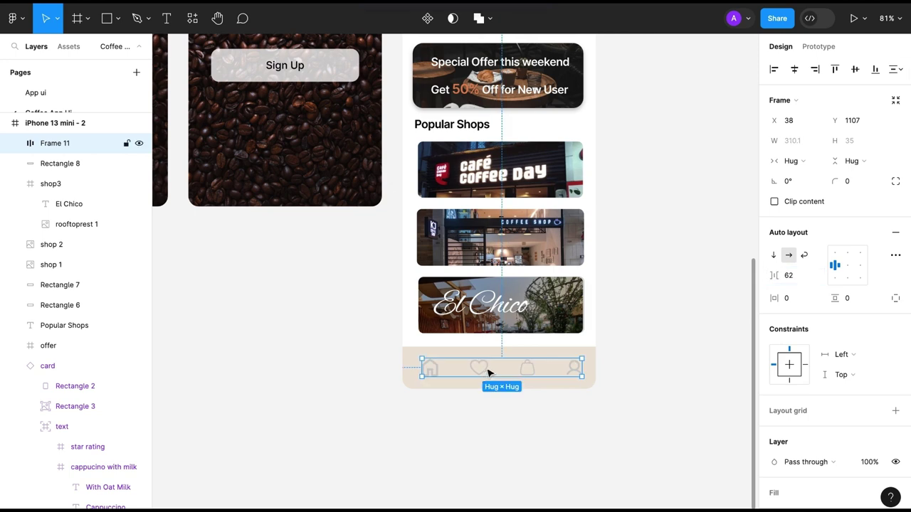
- Nudge the icon row left and recolour the nav icons brown 8D510A
{"action": "key", "text": "Left"}
{"action": "key", "text": "Left"}
{"action": "key", "text": "Left"}
{"action": "scroll", "coordinate": [743, 417], "scroll_direction": "down", "scroll_amount": 5}
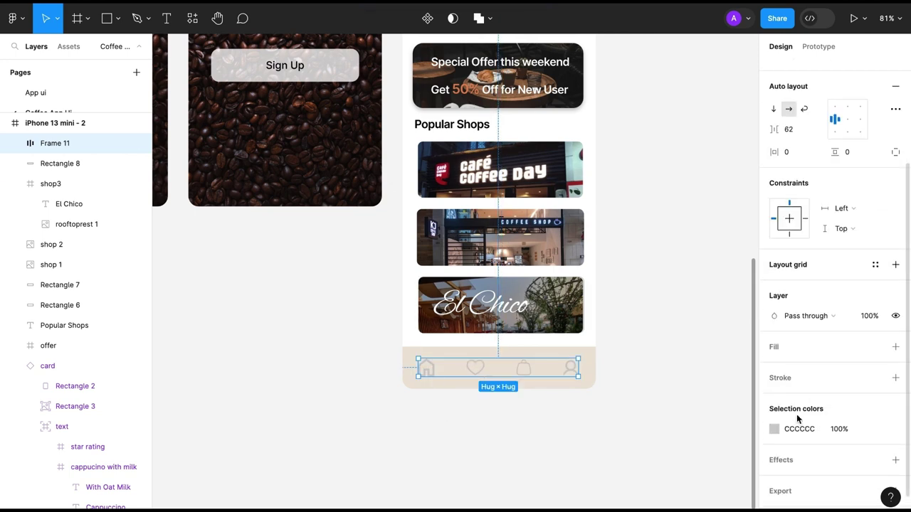
{"action": "left_click", "coordinate": [774, 407]}
{"action": "left_click", "coordinate": [713, 449]}
{"action": "double_click", "coordinate": [428, 370]}
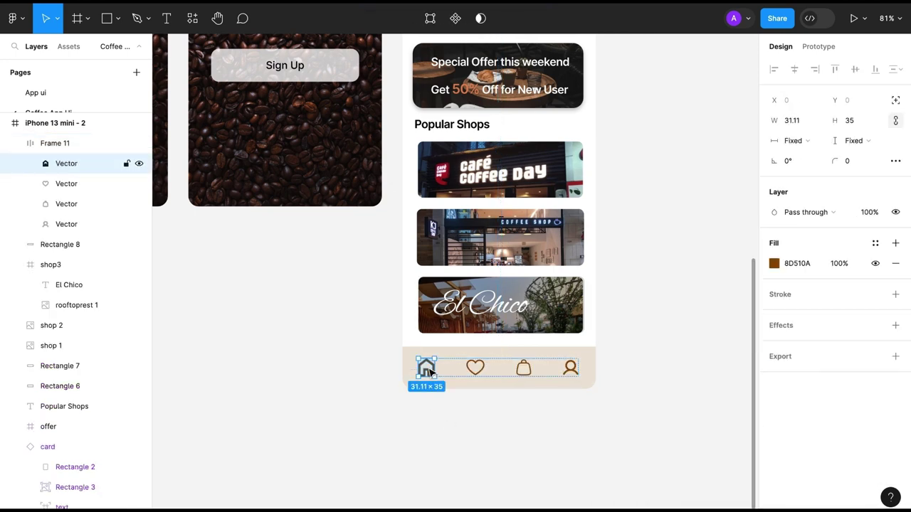
{"action": "double_click", "coordinate": [429, 369]}
{"action": "key", "text": "Escape"}
{"action": "left_click", "coordinate": [441, 447]}
- Set all four nav icons to a height of 30 px
{"action": "left_click", "coordinate": [426, 375]}
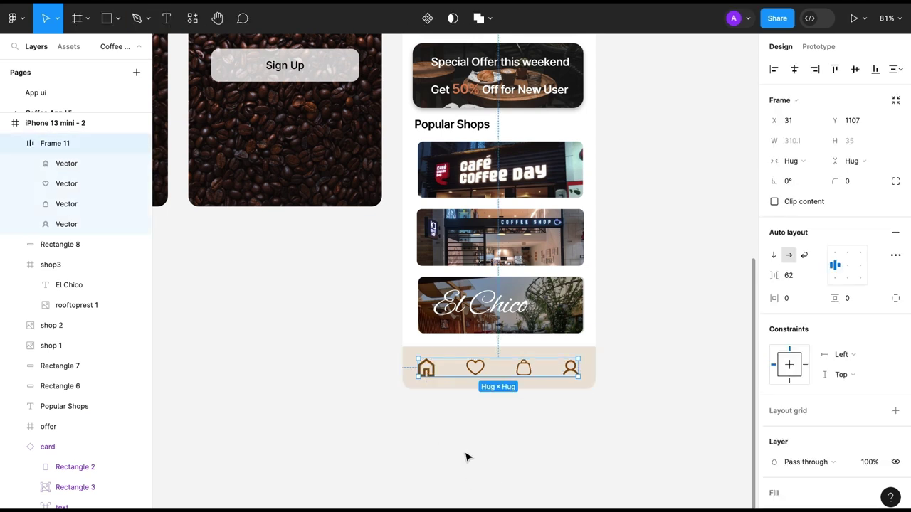
{"action": "left_click", "coordinate": [66, 164]}
{"action": "left_click", "coordinate": [66, 224], "text": "shift"}
{"action": "left_click", "coordinate": [855, 120]}
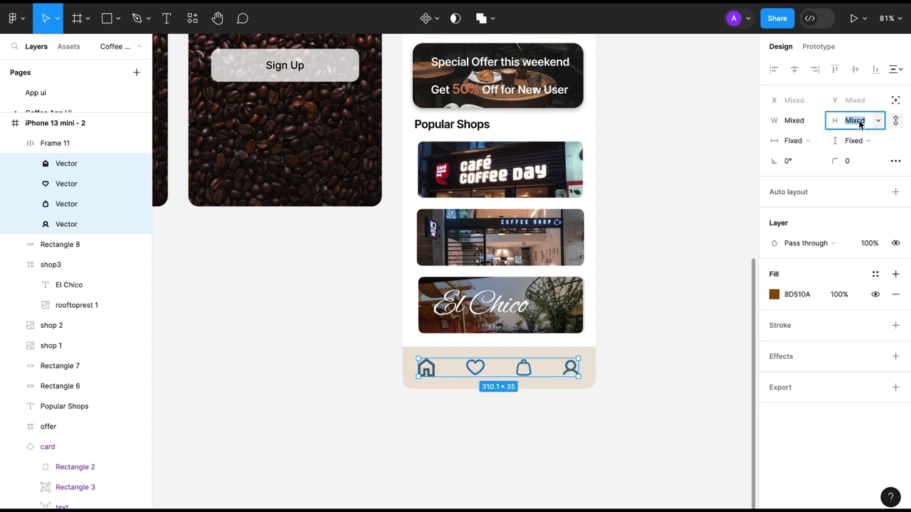
{"action": "left_click", "coordinate": [853, 123]}
{"action": "type", "text": "30"}
{"action": "key", "text": "Return"}
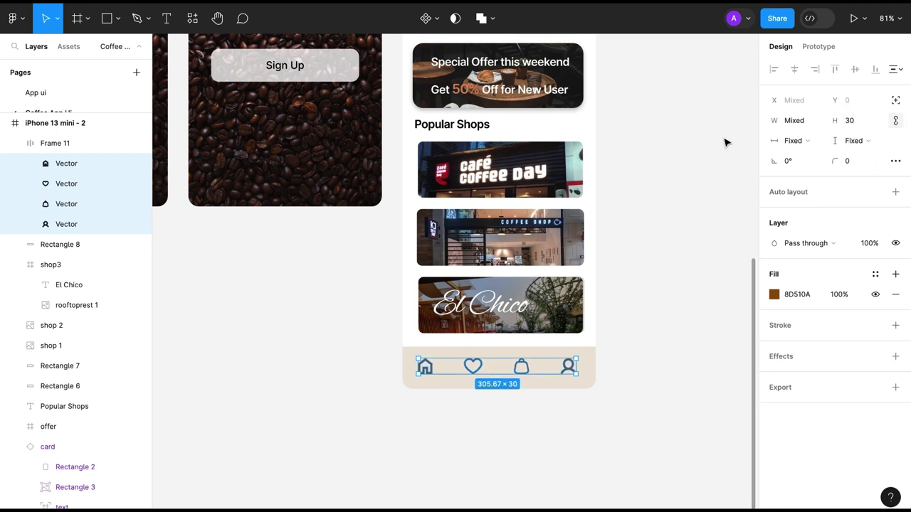
{"action": "key", "text": "Escape"}
{"action": "left_click", "coordinate": [502, 370]}
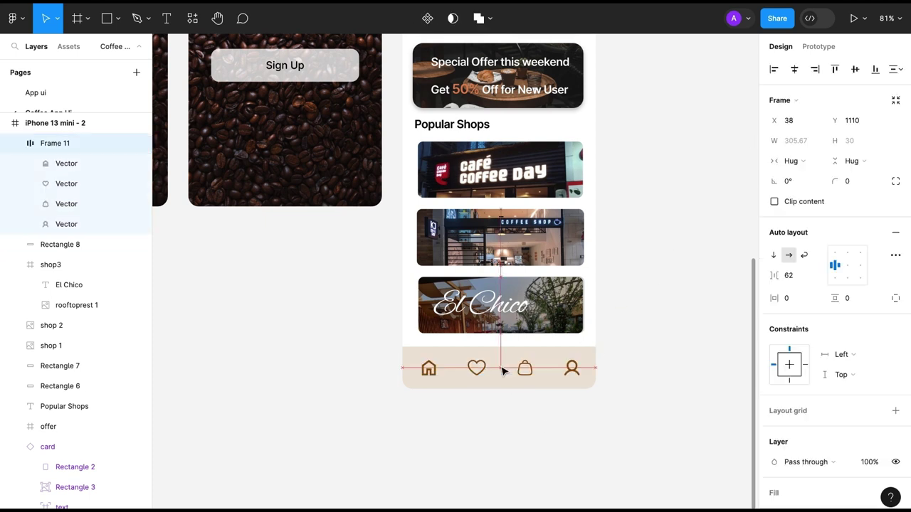
{"action": "left_click", "coordinate": [503, 437]}
{"action": "scroll", "coordinate": [447, 468], "scroll_direction": "down", "scroll_amount": 5}
{"action": "scroll", "coordinate": [447, 468], "scroll_direction": "up", "scroll_amount": 3}
- Wrap the beige bar and icon row in a frame named 'Bottom section'
{"action": "left_click", "coordinate": [494, 408]}
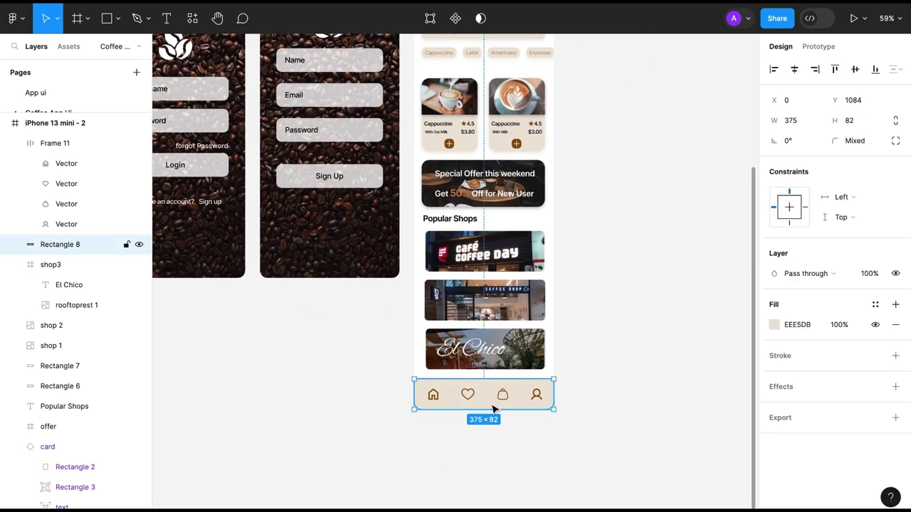
{"action": "left_click", "coordinate": [452, 399], "text": "shift"}
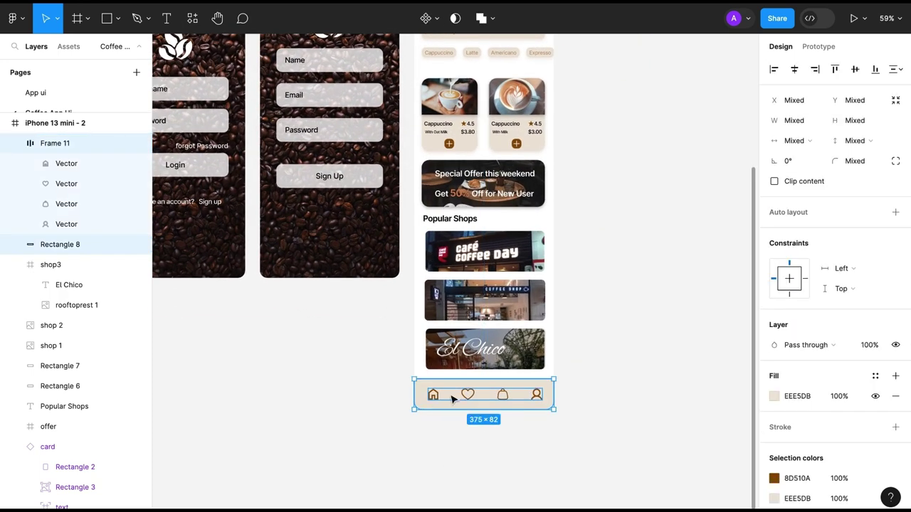
{"action": "right_click", "coordinate": [452, 399]}
{"action": "left_click", "coordinate": [476, 285]}
{"action": "double_click", "coordinate": [55, 143]}
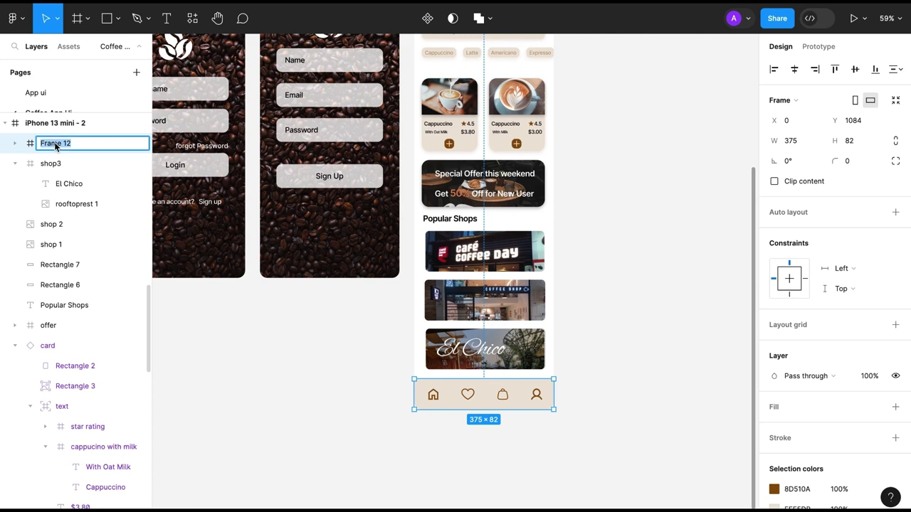
{"action": "type", "text": "ion"}
{"action": "key", "text": "Return"}
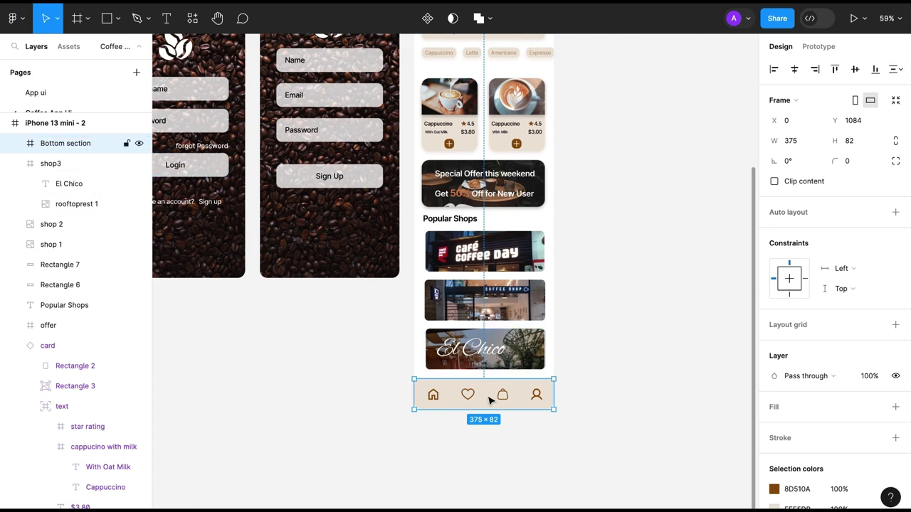
- Move Bottom section beside the card component and make it a component
{"action": "left_click_drag", "start_coordinate": [514, 399], "coordinate": [659, 194]}
{"action": "scroll", "coordinate": [658, 194], "scroll_direction": "up", "scroll_amount": 4}
{"action": "scroll", "coordinate": [653, 190], "scroll_direction": "up", "scroll_amount": 4}
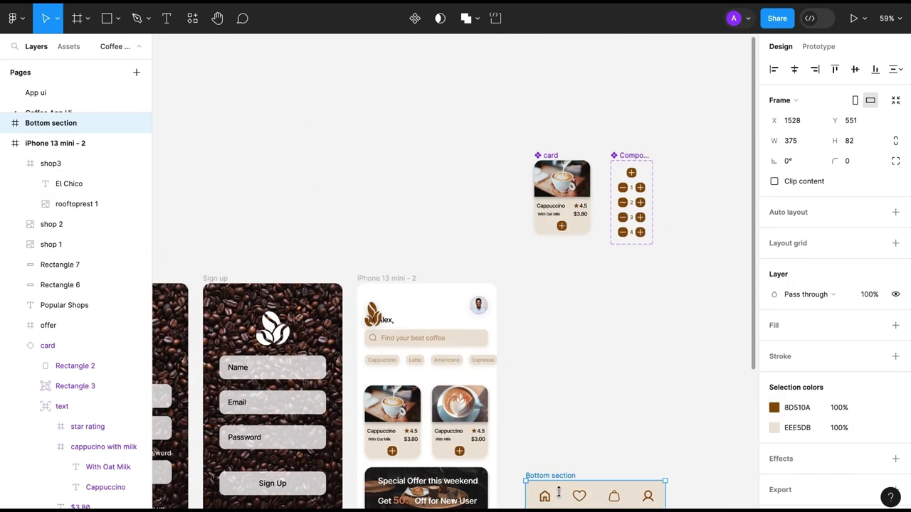
{"action": "left_click_drag", "start_coordinate": [552, 475], "coordinate": [411, 156]}
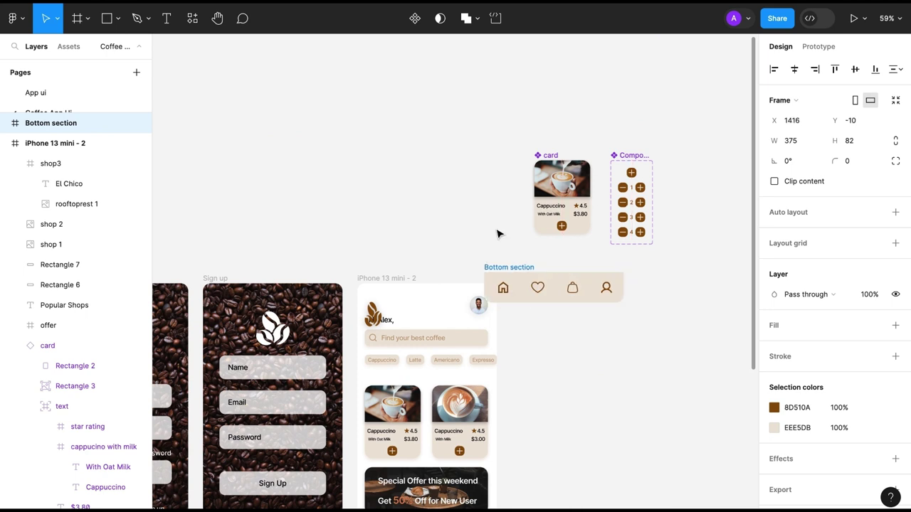
{"action": "left_click", "coordinate": [415, 19]}
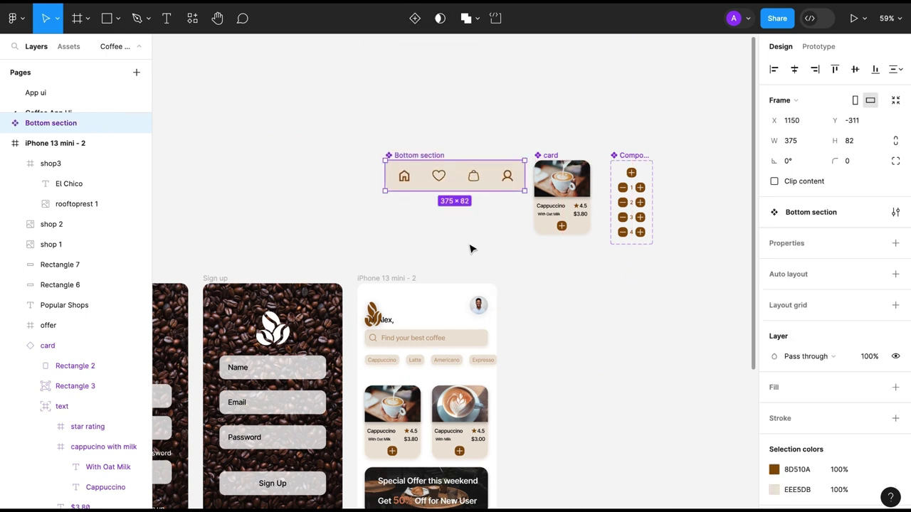
- Place the Bottom section component back at the bottom of the phone screen
{"action": "left_click_drag", "start_coordinate": [411, 157], "coordinate": [356, 344]}
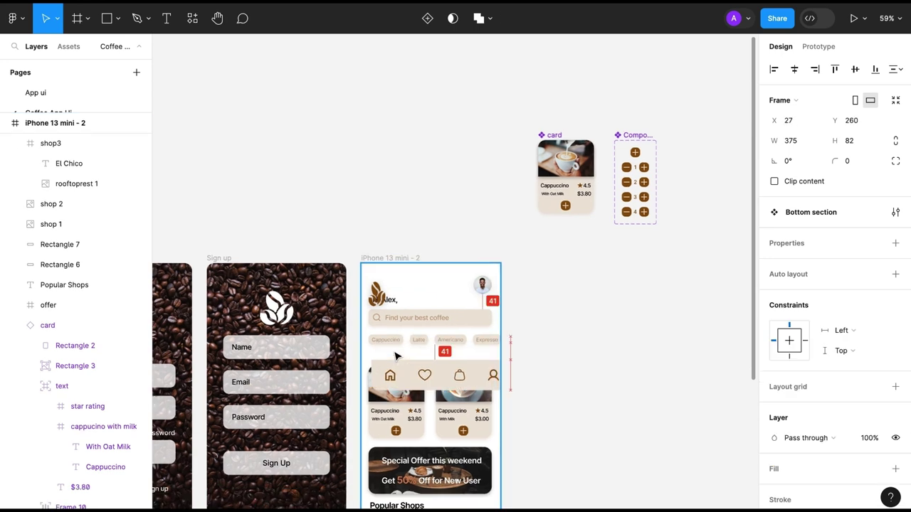
{"action": "scroll", "coordinate": [348, 349], "scroll_direction": "down", "scroll_amount": 8}
{"action": "scroll", "coordinate": [357, 343], "scroll_direction": "up", "scroll_amount": 2}
{"action": "scroll", "coordinate": [356, 343], "scroll_direction": "up", "scroll_amount": 4}
{"action": "left_click", "coordinate": [366, 451]}
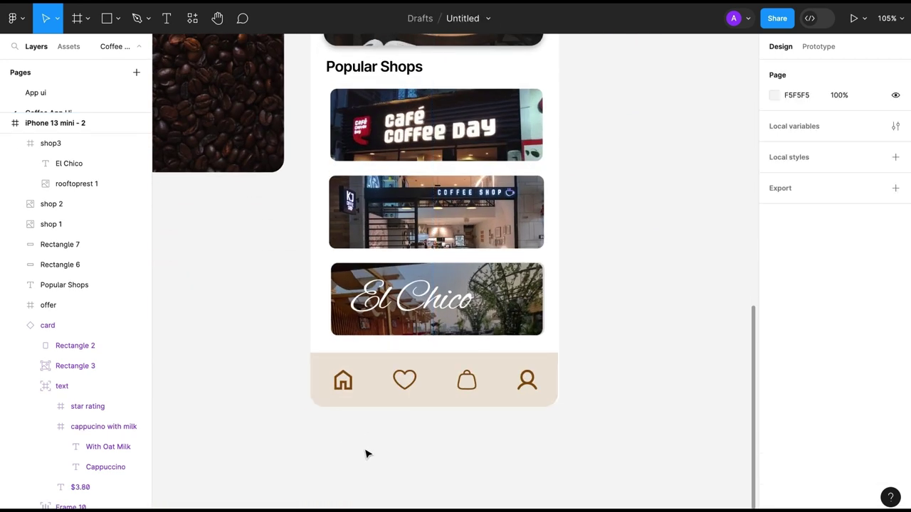
{"action": "left_click", "coordinate": [434, 394]}
{"action": "left_click", "coordinate": [443, 496]}
{"action": "left_click", "coordinate": [427, 400]}
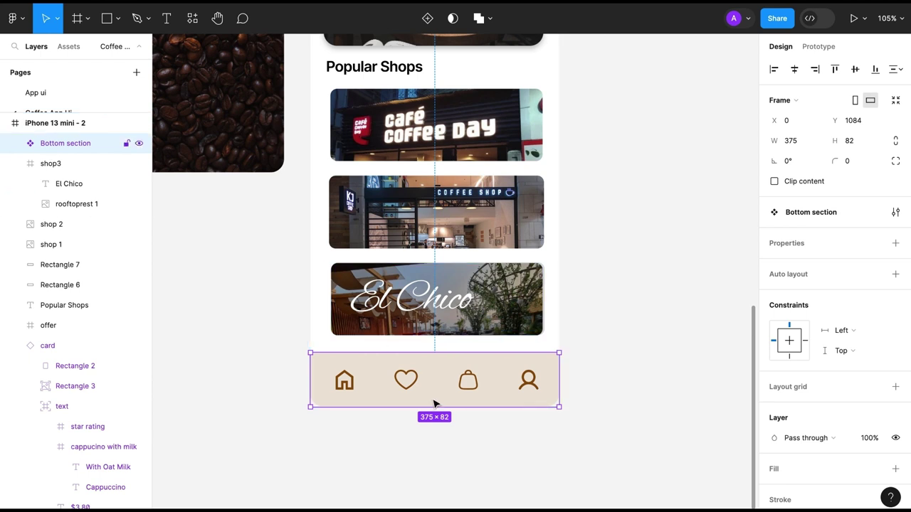
- Set the Bottom section's prototype scroll position to Fixed
{"action": "left_click", "coordinate": [819, 46]}
{"action": "left_click", "coordinate": [825, 126]}
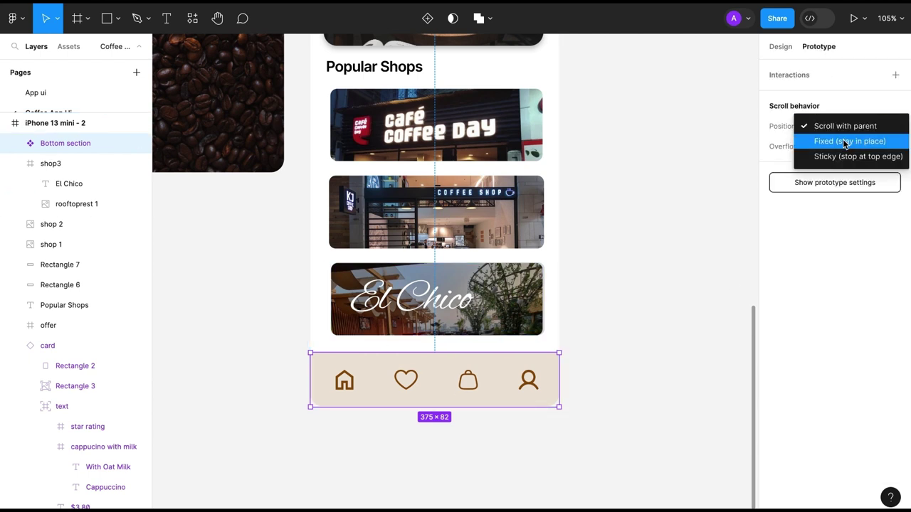
{"action": "left_click", "coordinate": [825, 140]}
{"action": "scroll", "coordinate": [661, 299], "scroll_direction": "up", "scroll_amount": 2}
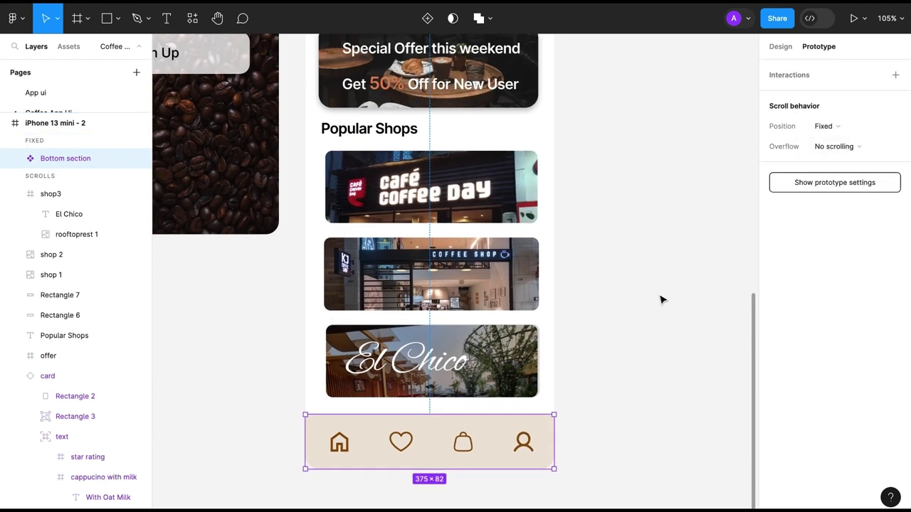
{"action": "scroll", "coordinate": [648, 308], "scroll_direction": "down", "scroll_amount": 5}
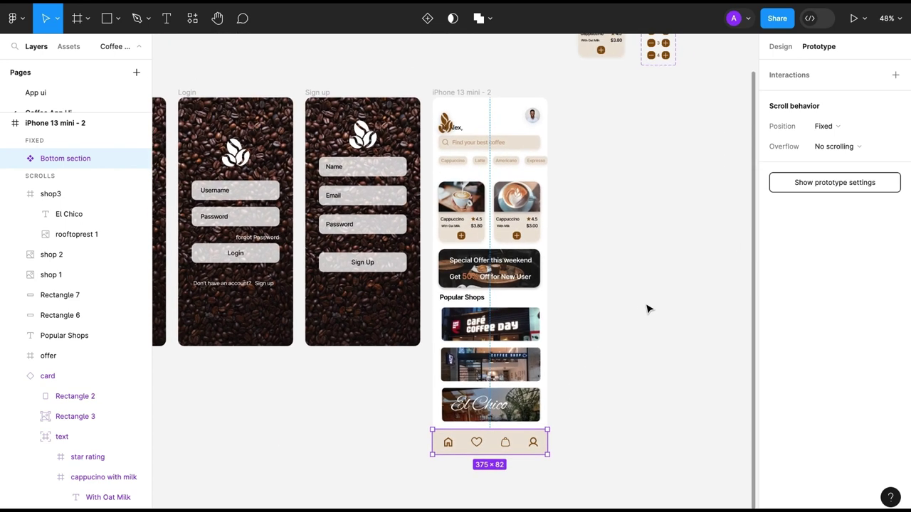
- Shorten the phone frame to screen height and move Bottom section inside it
{"action": "left_click", "coordinate": [452, 93]}
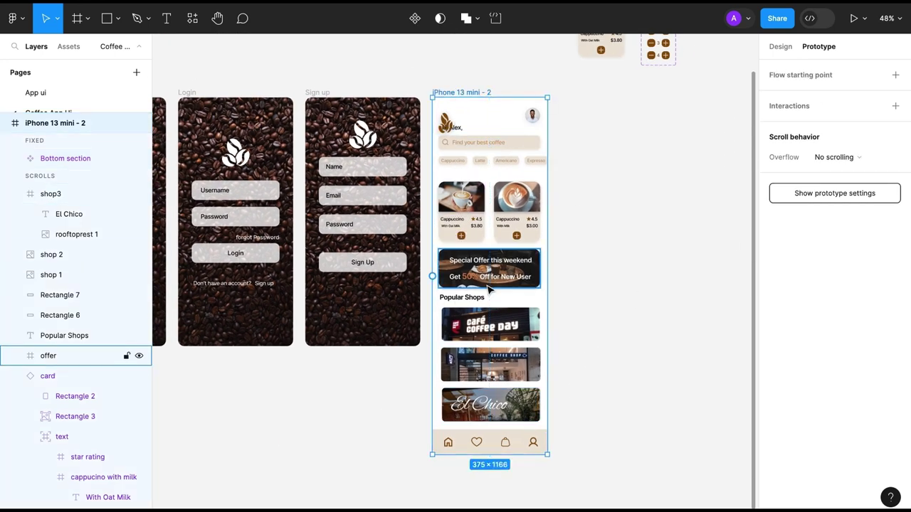
{"action": "left_click", "coordinate": [780, 46]}
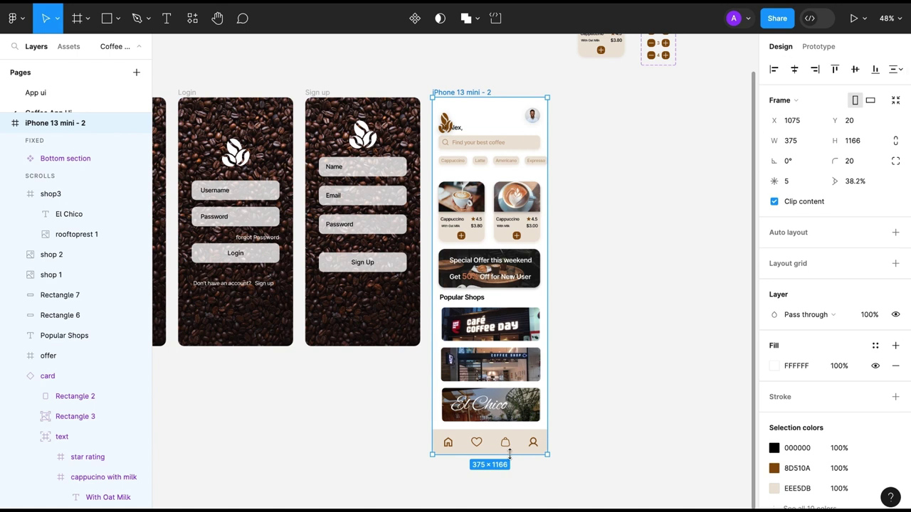
{"action": "left_click_drag", "start_coordinate": [507, 454], "coordinate": [515, 349]}
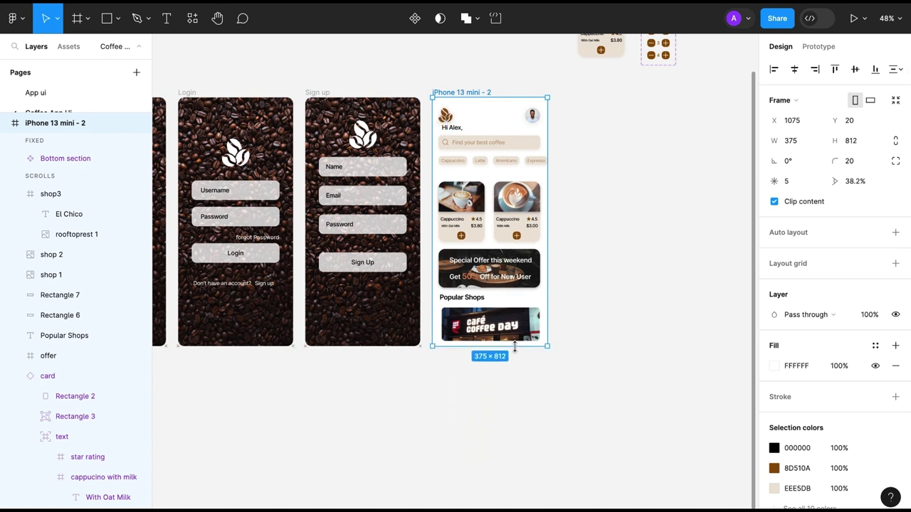
{"action": "left_click_drag", "start_coordinate": [498, 439], "coordinate": [480, 330]}
{"action": "key", "text": "shift+2"}
{"action": "left_click", "coordinate": [529, 404]}
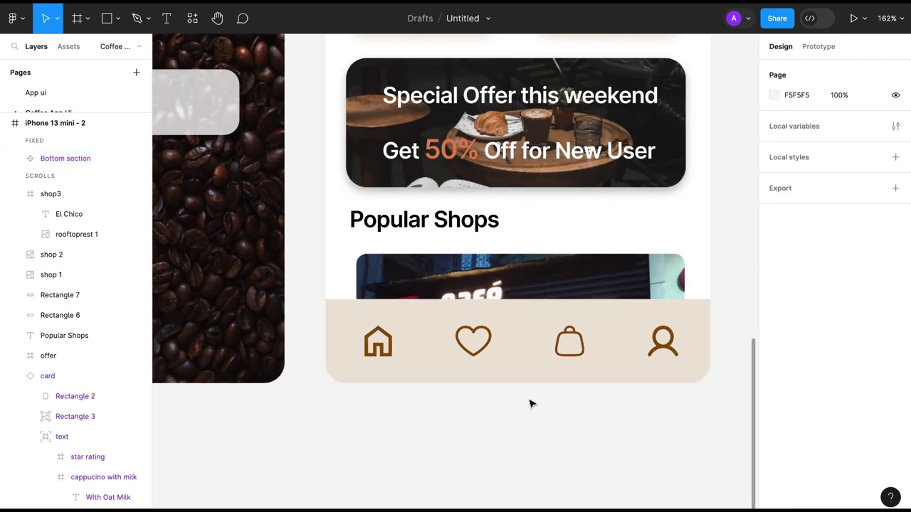
{"action": "scroll", "coordinate": [529, 404], "scroll_direction": "down", "scroll_amount": 5, "text": "ctrl"}
- Eyedrop a brown fill onto the Cappuccino chip and a light colour onto its label
{"action": "left_click", "coordinate": [441, 88]}
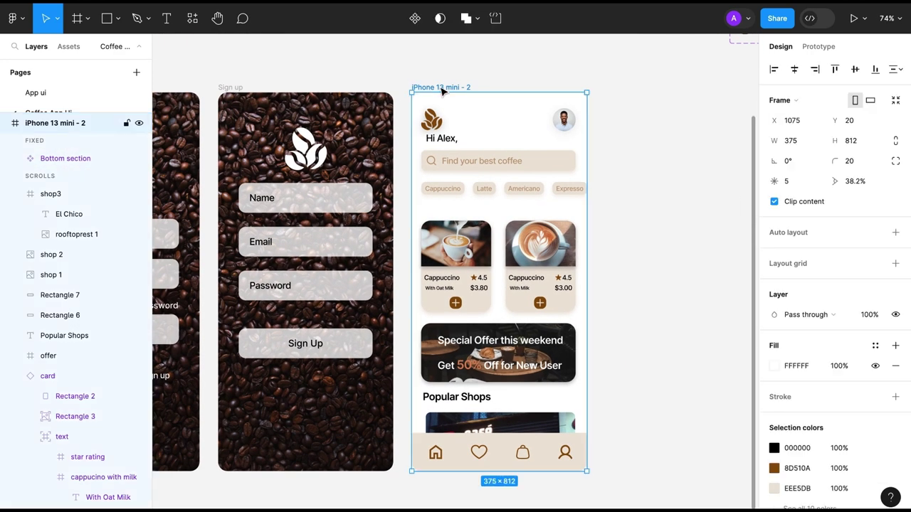
{"action": "double_click", "coordinate": [435, 190]}
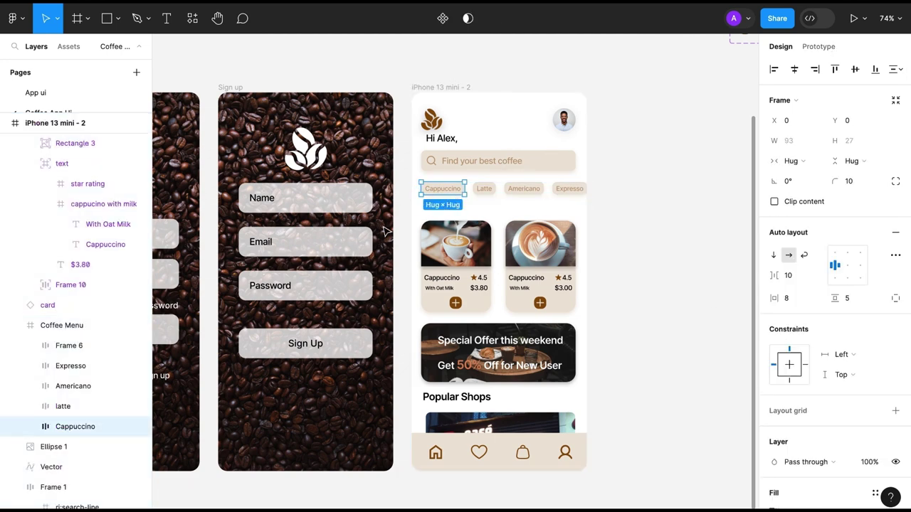
{"action": "left_click", "coordinate": [36, 426]}
{"action": "key", "text": "i"}
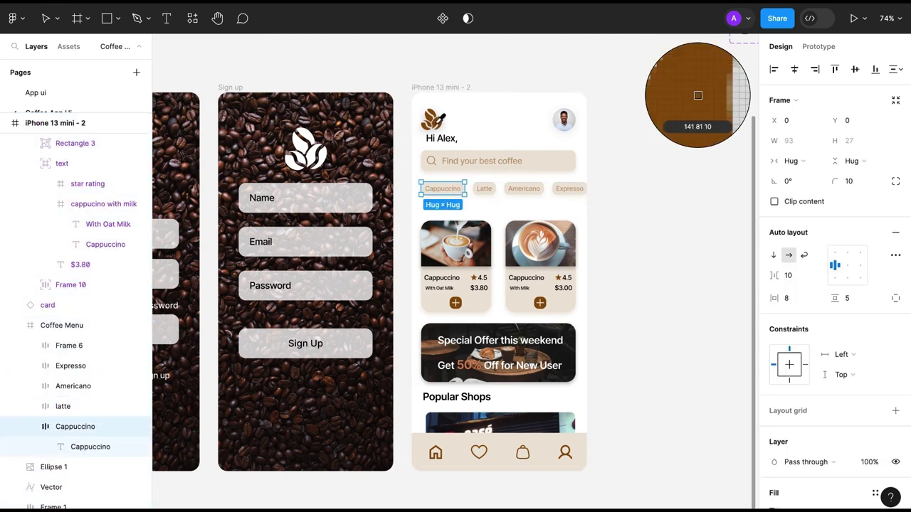
{"action": "left_click", "coordinate": [435, 125]}
{"action": "left_click", "coordinate": [90, 447]}
{"action": "key", "text": "i"}
{"action": "left_click", "coordinate": [569, 365]}
{"action": "key", "text": "Escape"}
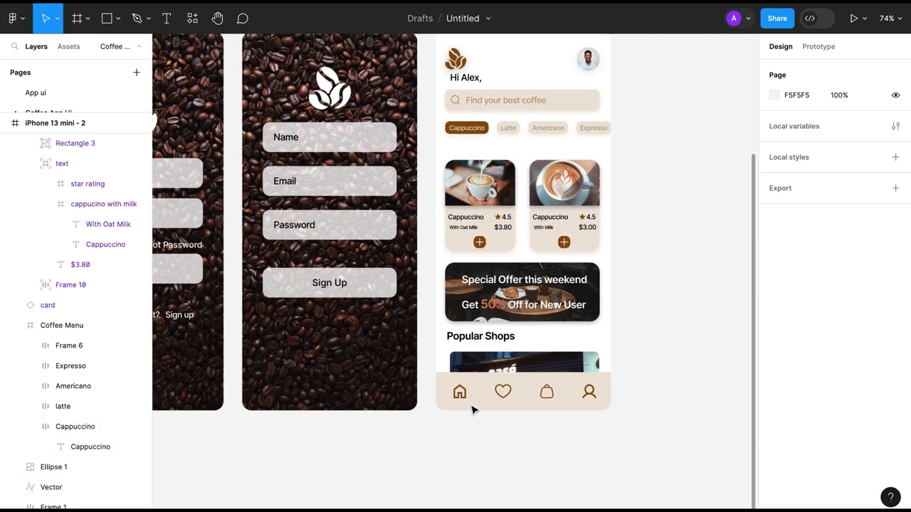
{"action": "left_click", "coordinate": [423, 78]}
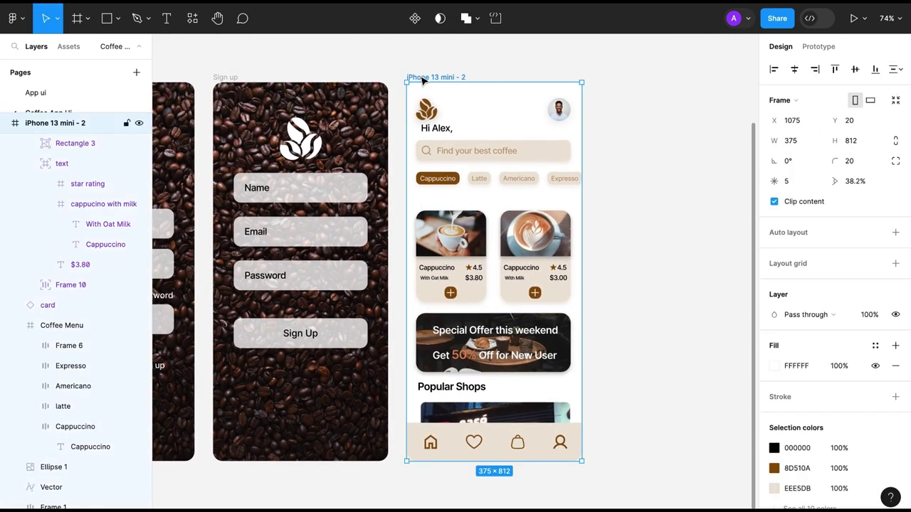
- Preview the home screen as a live prototype, then close it and return to Design
{"action": "key", "text": "shift+e"}
{"action": "left_click", "coordinate": [399, 90]}
{"action": "scroll", "coordinate": [310, 183], "scroll_direction": "down", "scroll_amount": 5}
{"action": "scroll", "coordinate": [311, 185], "scroll_direction": "up", "scroll_amount": 5}
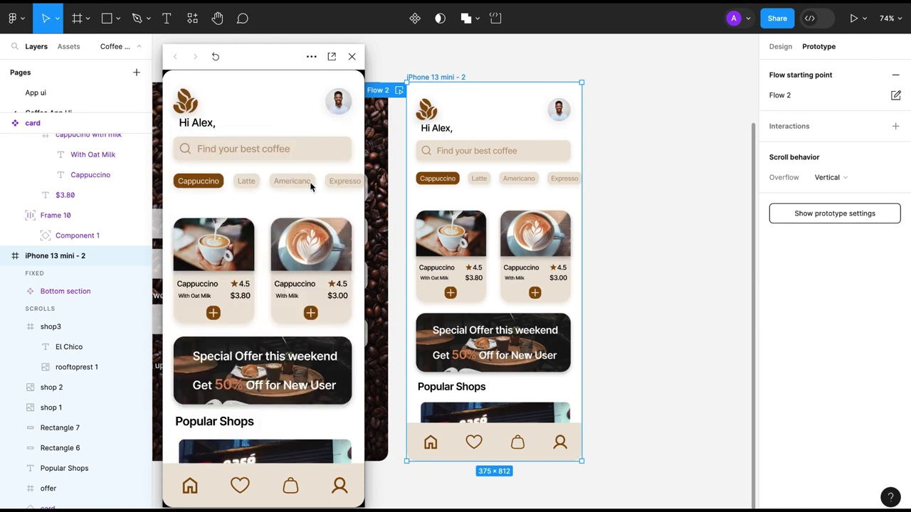
{"action": "scroll", "coordinate": [282, 182], "scroll_direction": "right", "scroll_amount": 2}
{"action": "scroll", "coordinate": [283, 181], "scroll_direction": "left", "scroll_amount": 2}
{"action": "scroll", "coordinate": [283, 181], "scroll_direction": "right", "scroll_amount": 2}
{"action": "scroll", "coordinate": [282, 182], "scroll_direction": "left", "scroll_amount": 2}
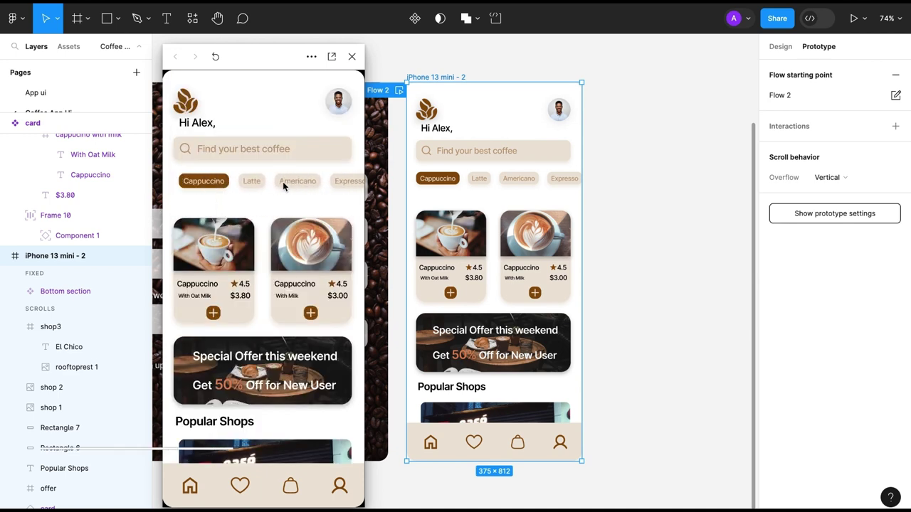
{"action": "left_click", "coordinate": [351, 56]}
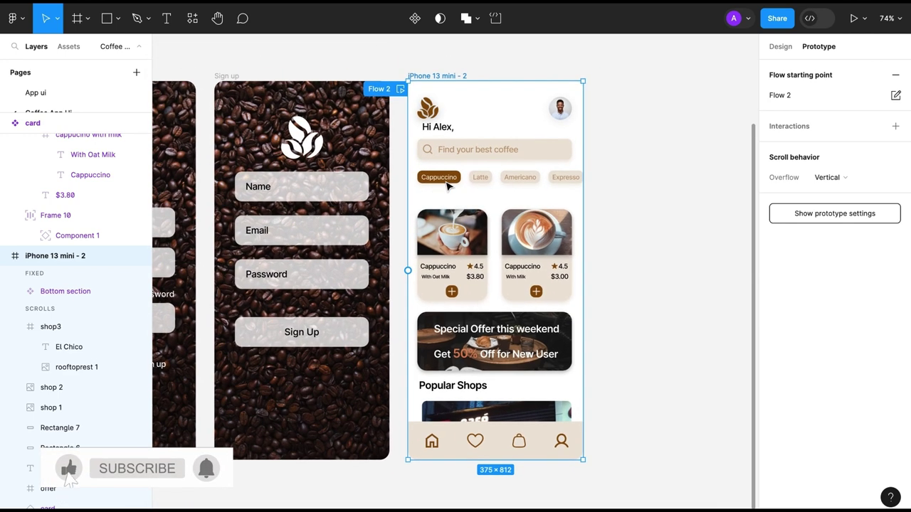
{"action": "left_click", "coordinate": [781, 47]}
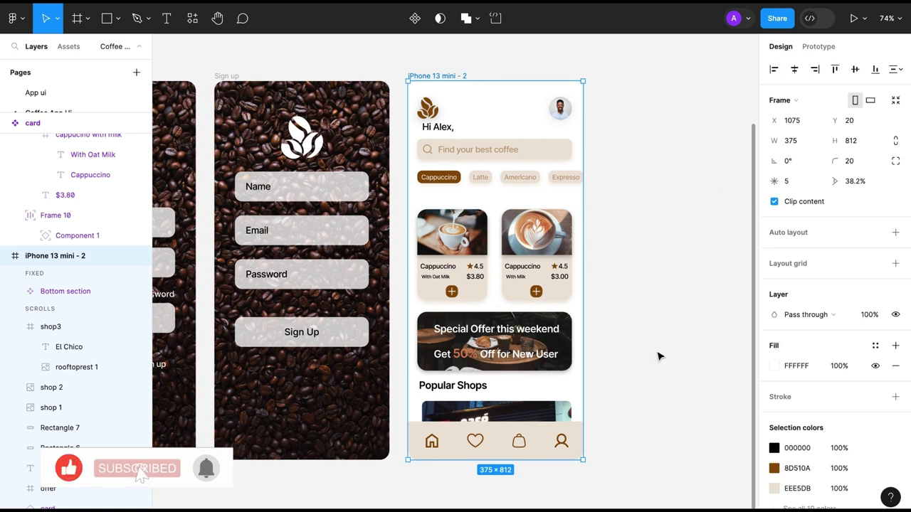
{"action": "scroll", "coordinate": [658, 357], "scroll_direction": "right", "scroll_amount": 3}
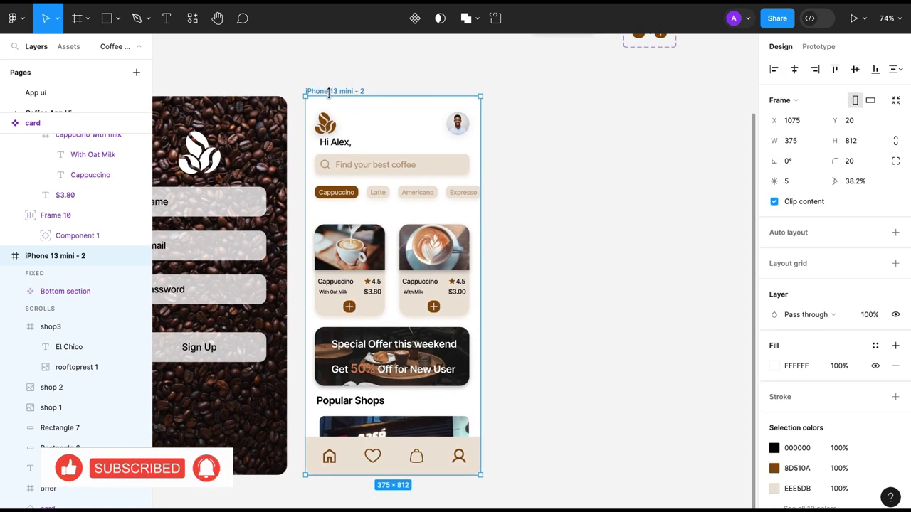
- Duplicate the home screen and draw a 375×406 header rectangle with 20 top corner radii
{"action": "key", "text": "ctrl+d"}
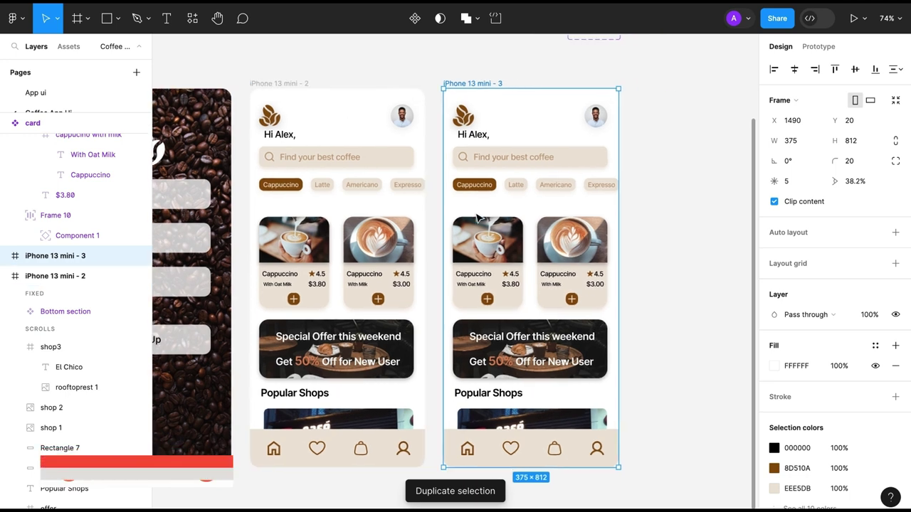
{"action": "scroll", "coordinate": [479, 323], "scroll_direction": "right", "scroll_amount": 2}
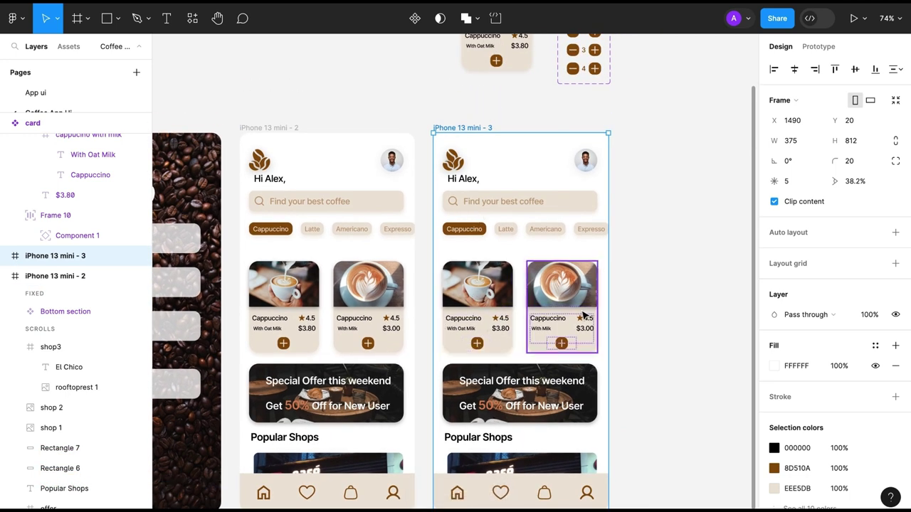
{"action": "key", "text": "r"}
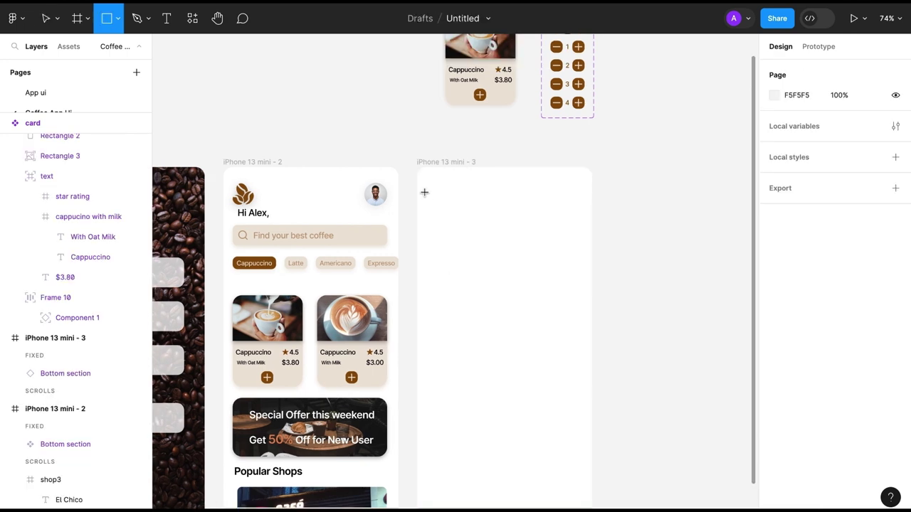
{"action": "left_click_drag", "start_coordinate": [417, 167], "coordinate": [592, 356]}
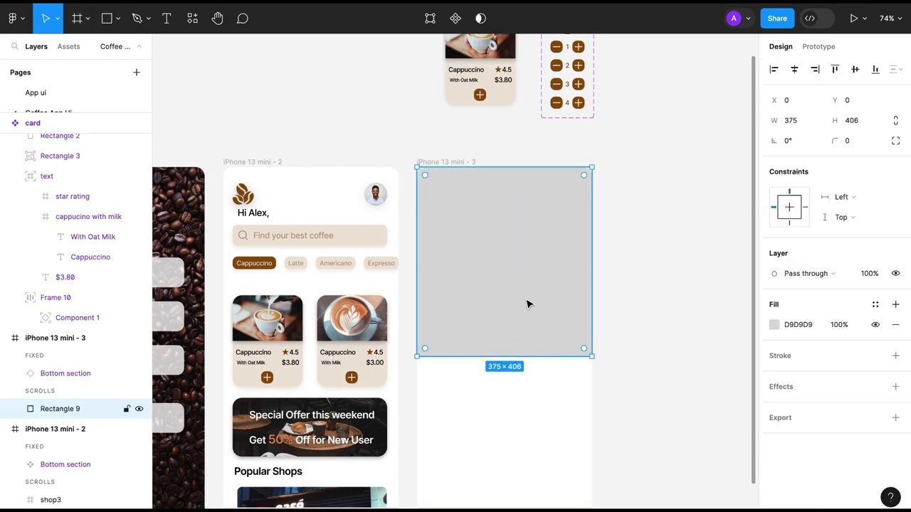
{"action": "scroll", "coordinate": [526, 303], "scroll_direction": "up", "scroll_amount": 5}
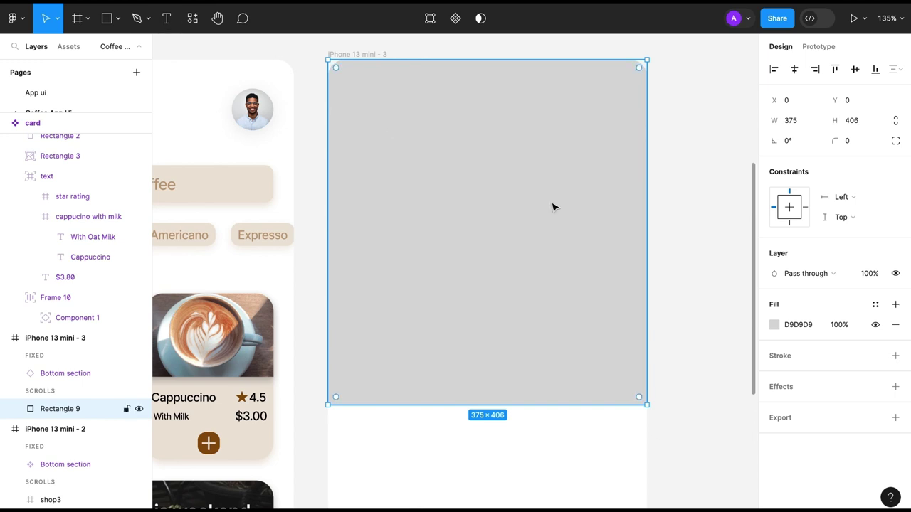
{"action": "left_click", "coordinate": [895, 140]}
{"action": "type", "text": "20"}
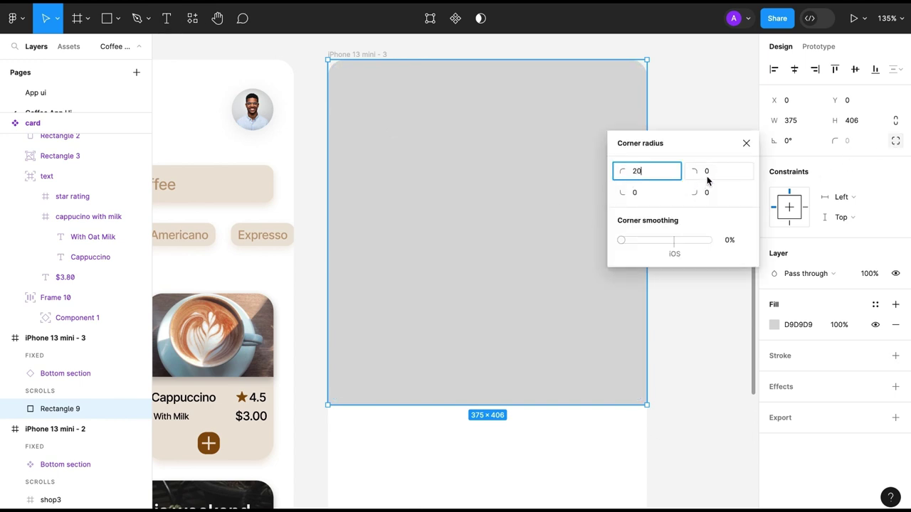
{"action": "left_click", "coordinate": [707, 171]}
{"action": "type", "text": "20"}
{"action": "key", "text": "Return"}
- Launch the Unsplash plugin from the plugins search
{"action": "key", "text": "shift+i"}
{"action": "left_click", "coordinate": [746, 143]}
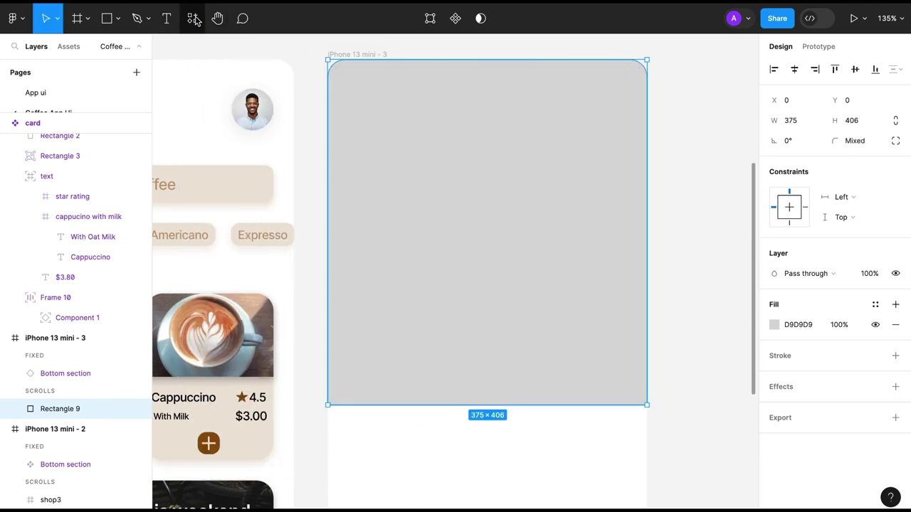
{"action": "key", "text": "shift+i"}
{"action": "type", "text": "unsp"}
{"action": "key", "text": "Return"}
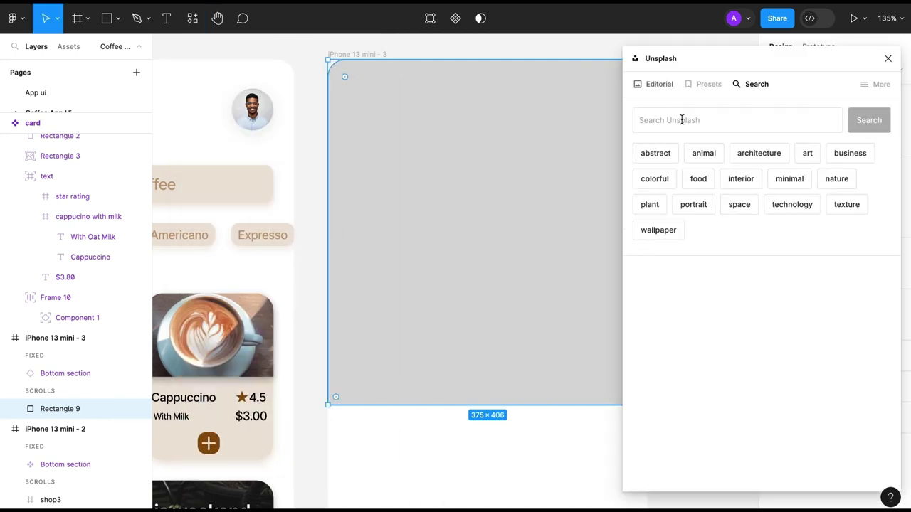
- Search Unsplash for 'coffee' and fill the header with the latte-pouring photo
{"action": "left_click", "coordinate": [681, 119]}
{"action": "type", "text": "coffee"}
{"action": "key", "text": "Return"}
{"action": "scroll", "coordinate": [686, 304], "scroll_direction": "down", "scroll_amount": 3}
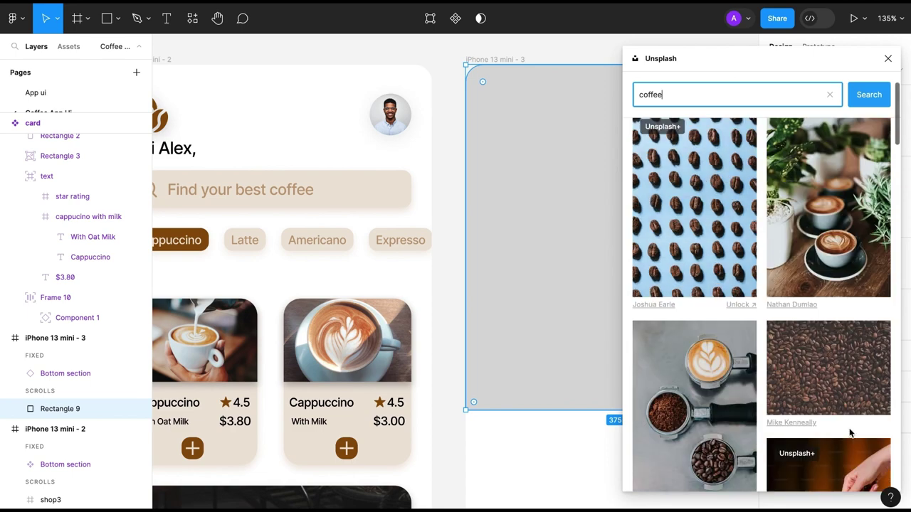
{"action": "scroll", "coordinate": [686, 304], "scroll_direction": "down", "scroll_amount": 3}
{"action": "left_click", "coordinate": [687, 305]}
{"action": "left_click", "coordinate": [887, 58]}
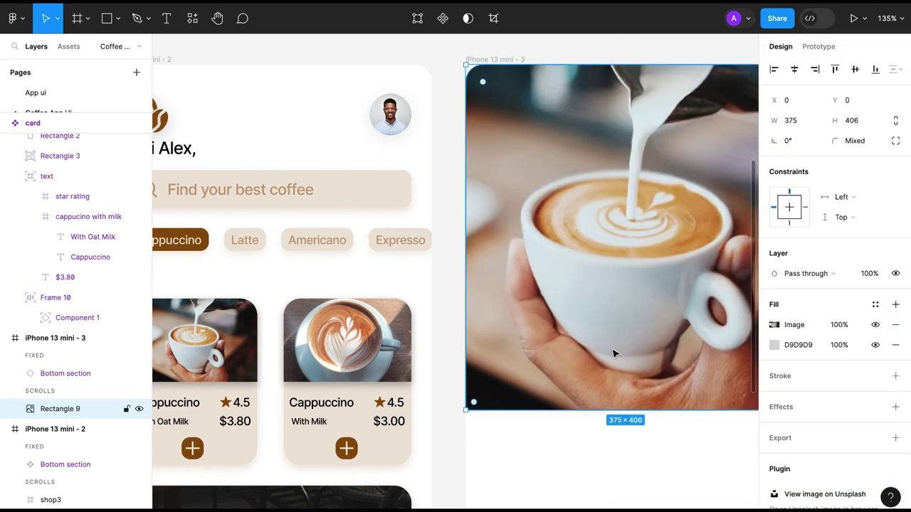
{"action": "scroll", "coordinate": [614, 351], "scroll_direction": "down", "scroll_amount": 5}
{"action": "left_click", "coordinate": [558, 365]}
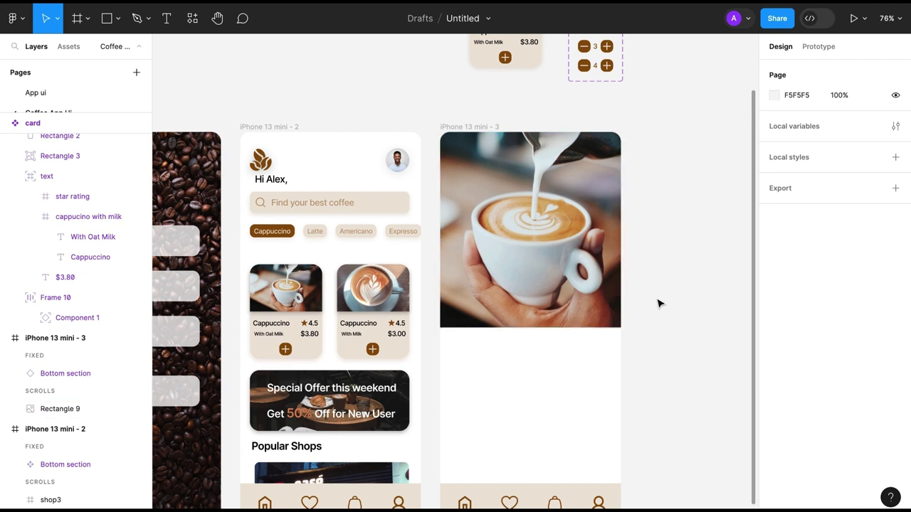
- Copy a card's name-and-price text block and paste it below the coffee photo on iPhone 13 mini - 3
{"action": "key", "text": "t"}
{"action": "scroll", "coordinate": [449, 346], "scroll_direction": "up", "scroll_amount": 2}
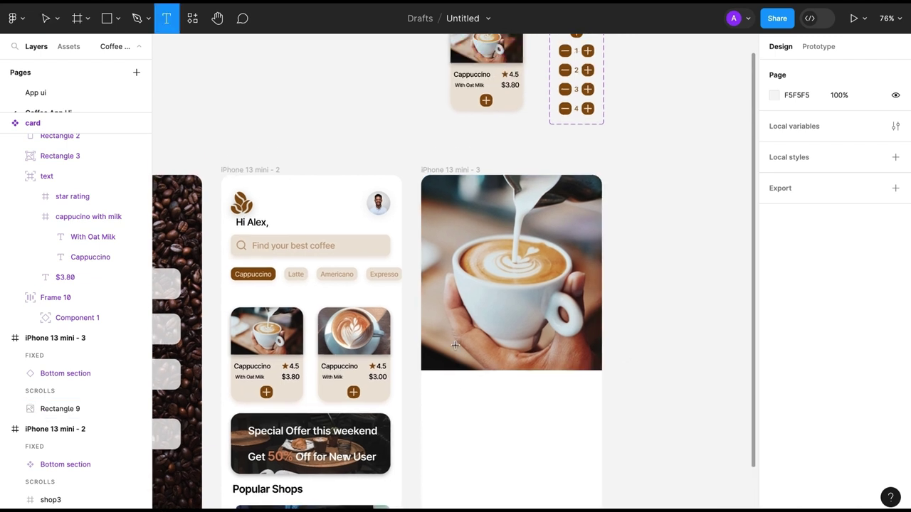
{"action": "left_click", "coordinate": [439, 387]}
{"action": "left_click", "coordinate": [487, 418]}
{"action": "left_click", "coordinate": [471, 88]}
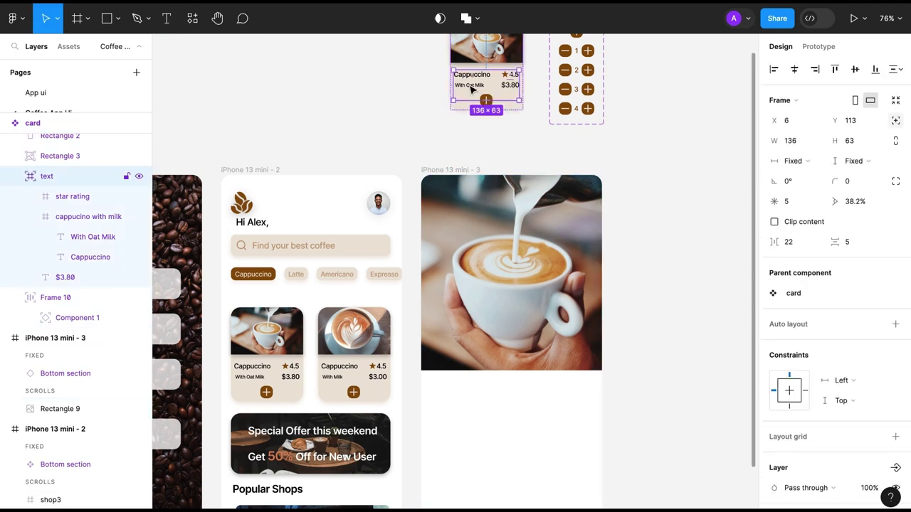
{"action": "key", "text": "ctrl+c"}
{"action": "left_click", "coordinate": [494, 427]}
{"action": "key", "text": "ctrl+v"}
{"action": "left_click_drag", "start_coordinate": [461, 245], "coordinate": [488, 405]}
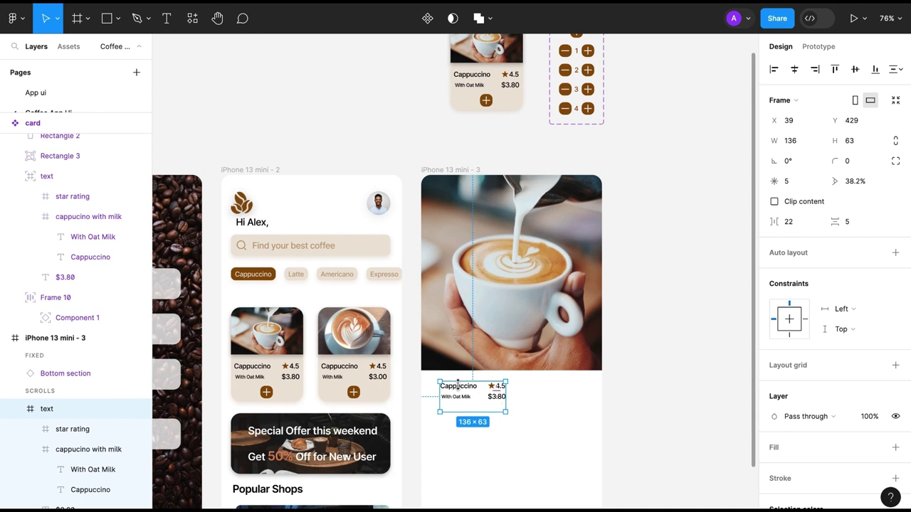
- Move the $3.80 price and ★4.5 rating to the right, and With Oat Milk below Cappuccino
{"action": "double_click", "coordinate": [458, 388]}
{"action": "key", "text": "Escape"}
{"action": "left_click", "coordinate": [64, 469]}
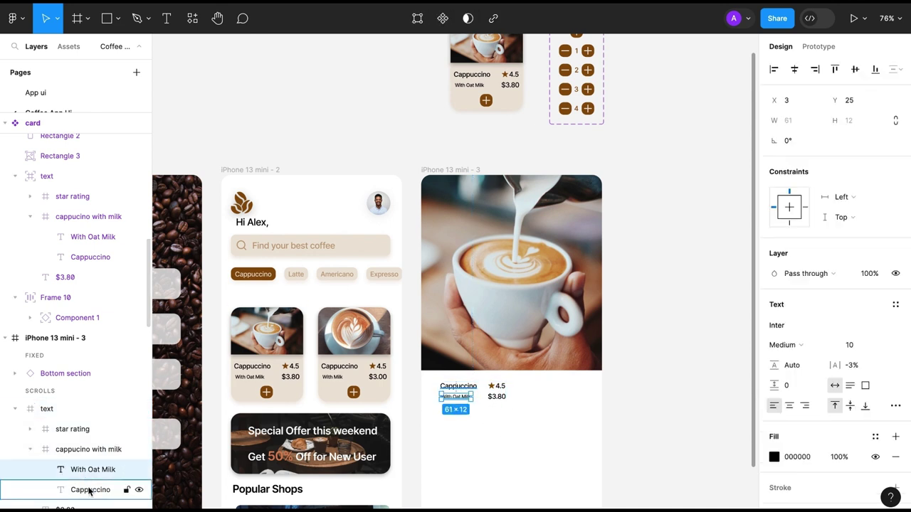
{"action": "left_click", "coordinate": [497, 396]}
{"action": "left_click_drag", "start_coordinate": [496, 396], "coordinate": [576, 397]}
{"action": "left_click", "coordinate": [469, 390]}
{"action": "key", "text": "Escape"}
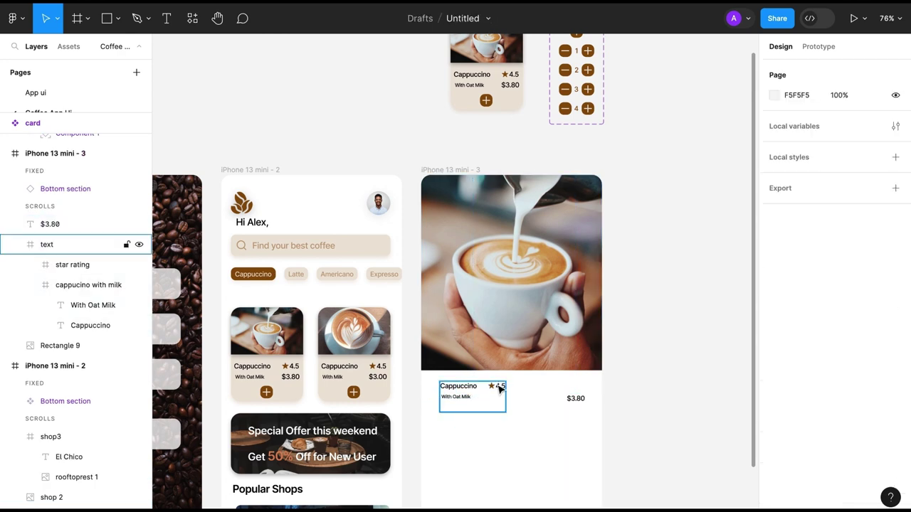
{"action": "left_click", "coordinate": [500, 388]}
{"action": "left_click_drag", "start_coordinate": [500, 388], "coordinate": [579, 387]}
{"action": "left_click", "coordinate": [460, 402]}
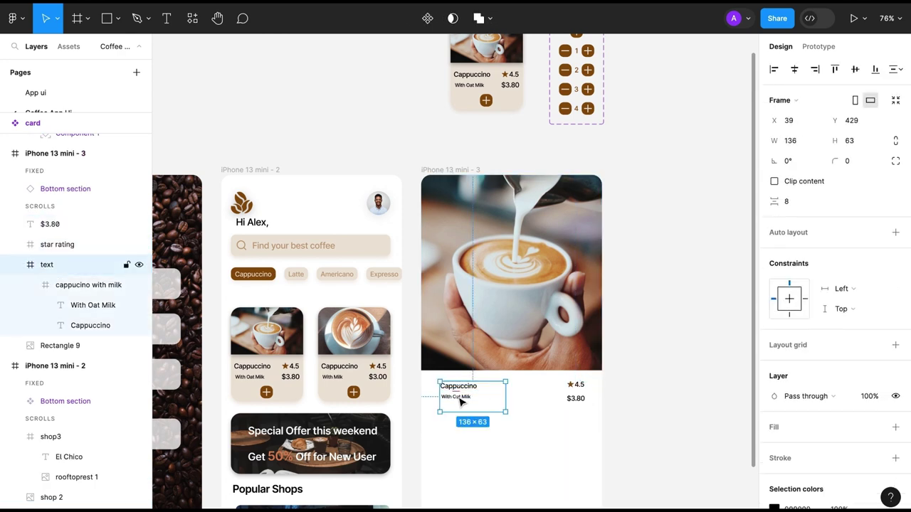
{"action": "left_click", "coordinate": [459, 398]}
{"action": "left_click_drag", "start_coordinate": [459, 398], "coordinate": [460, 415]}
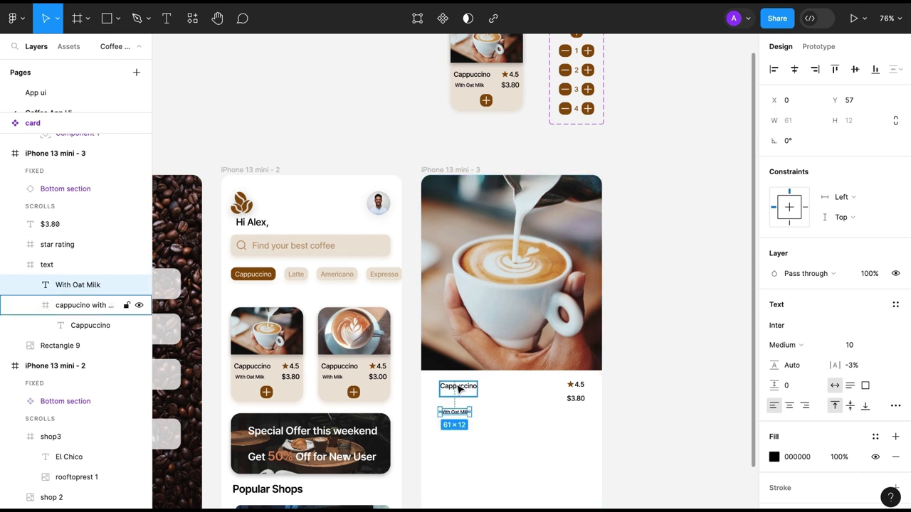
- Set the Cappuccino title to font size 22 and With Oat Milk to 16
{"action": "left_click", "coordinate": [459, 389]}
{"action": "key", "text": "Return"}
{"action": "type", "text": "22"}
{"action": "key", "text": "Return"}
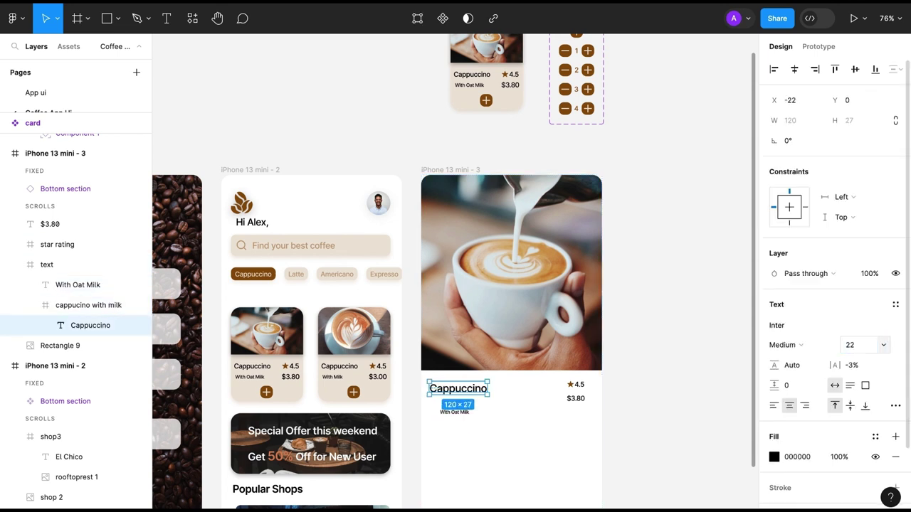
{"action": "left_click", "coordinate": [454, 412]}
{"action": "left_click", "coordinate": [848, 345]}
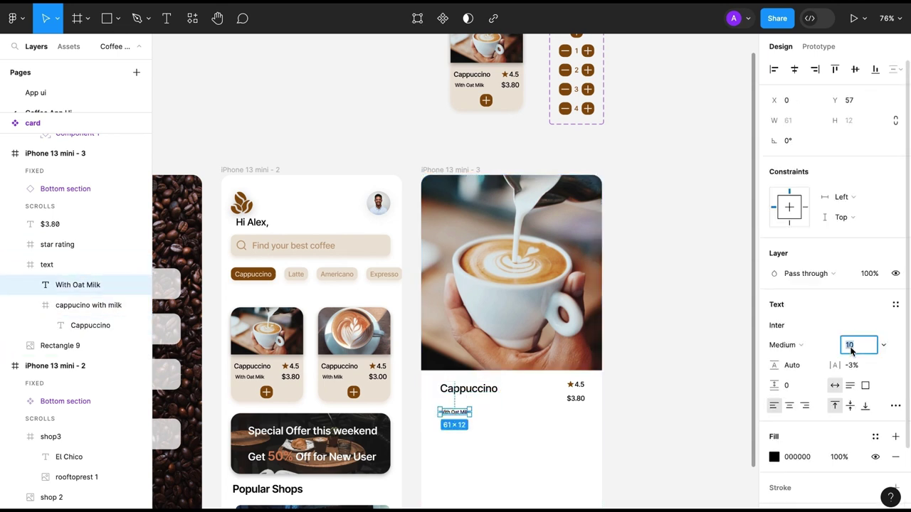
{"action": "type", "text": "16"}
{"action": "key", "text": "Return"}
- Enlarge Cappuccino to 28, tuck With Oat Milk closer, and lower $3.80 level with it
{"action": "left_click", "coordinate": [482, 386]}
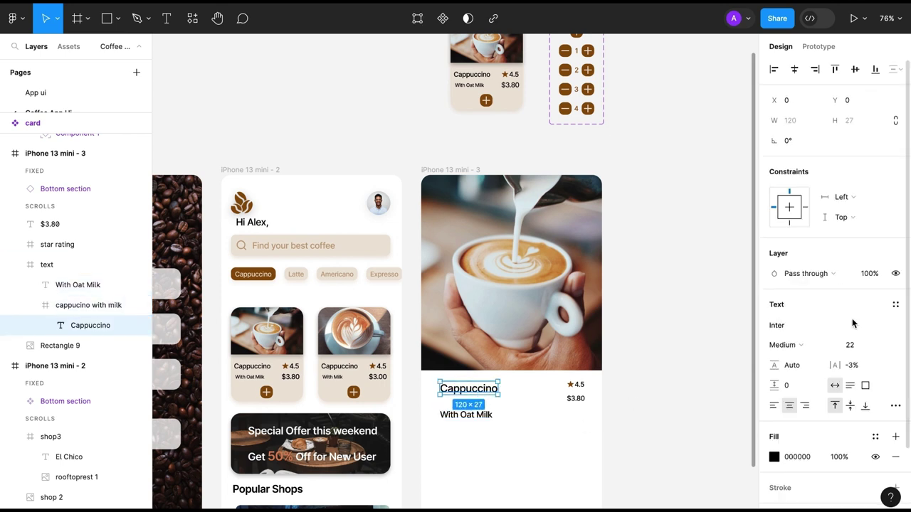
{"action": "type", "text": "28"}
{"action": "key", "text": "Return"}
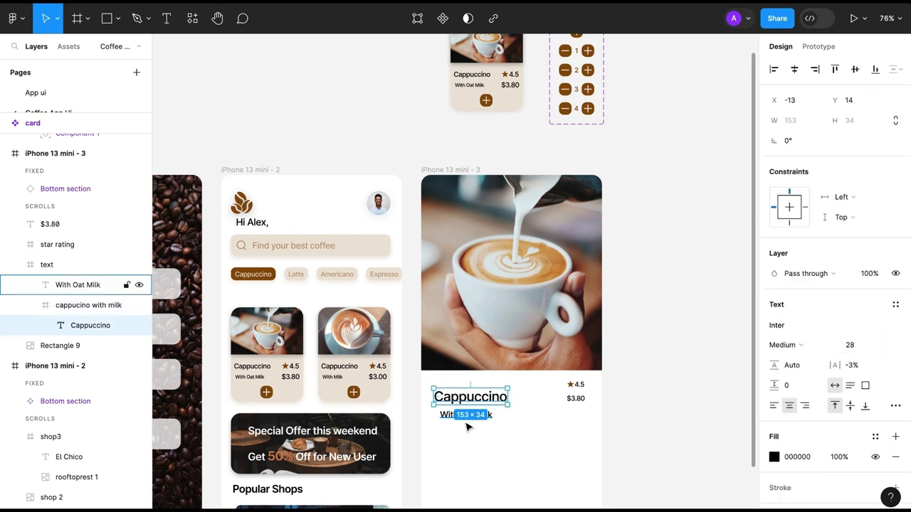
{"action": "left_click", "coordinate": [455, 416]}
{"action": "left_click_drag", "start_coordinate": [456, 422], "coordinate": [452, 419]}
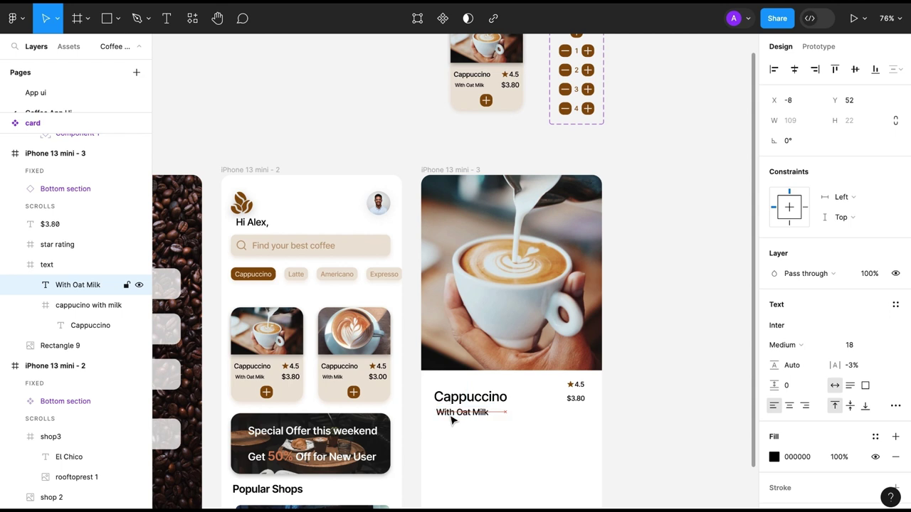
{"action": "left_click_drag", "start_coordinate": [576, 399], "coordinate": [576, 418]}
- Set $3.80 to size 18, line the rating up with Cappuccino, and make 4.5 size 18 and the star 18×18
{"action": "left_click", "coordinate": [849, 345]}
{"action": "type", "text": "18"}
{"action": "key", "text": "Return"}
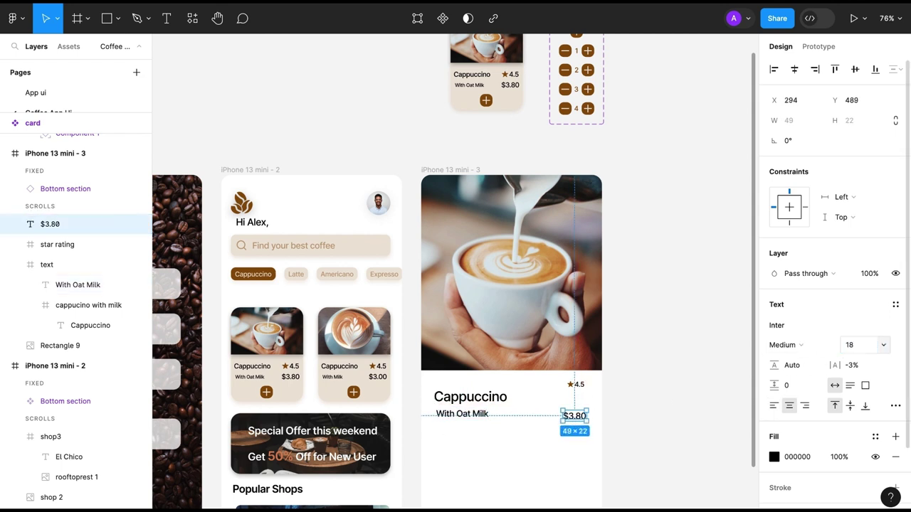
{"action": "scroll", "coordinate": [542, 324], "scroll_direction": "down", "scroll_amount": 3}
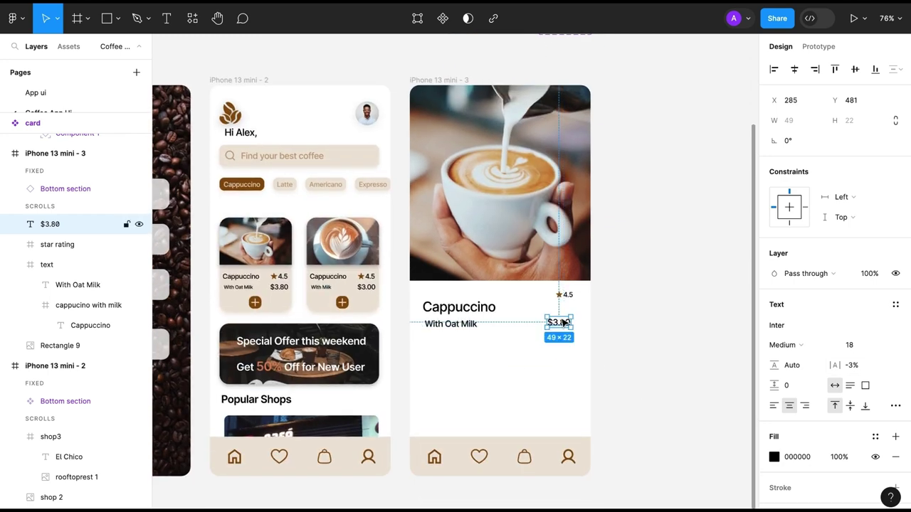
{"action": "left_click_drag", "start_coordinate": [563, 294], "coordinate": [559, 311]}
{"action": "scroll", "coordinate": [560, 312], "scroll_direction": "up", "scroll_amount": 5, "text": "ctrl"}
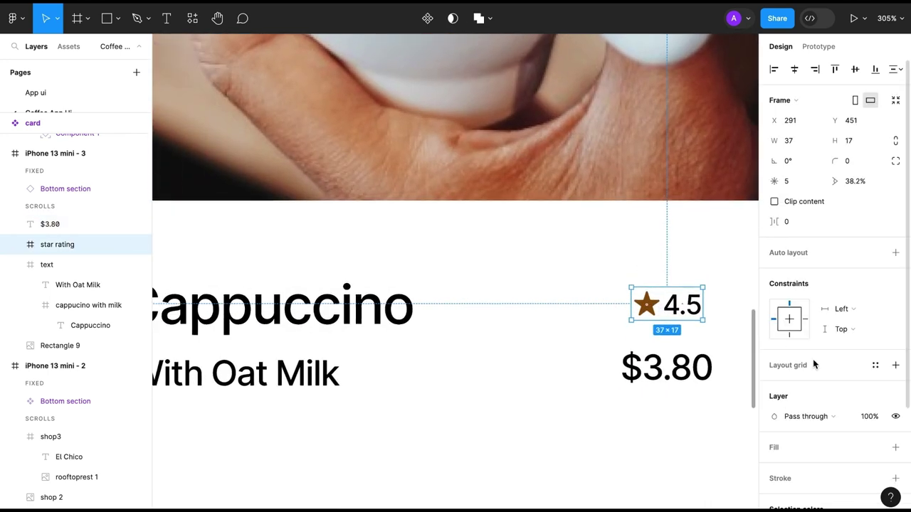
{"action": "double_click", "coordinate": [665, 304]}
{"action": "key", "text": "Return"}
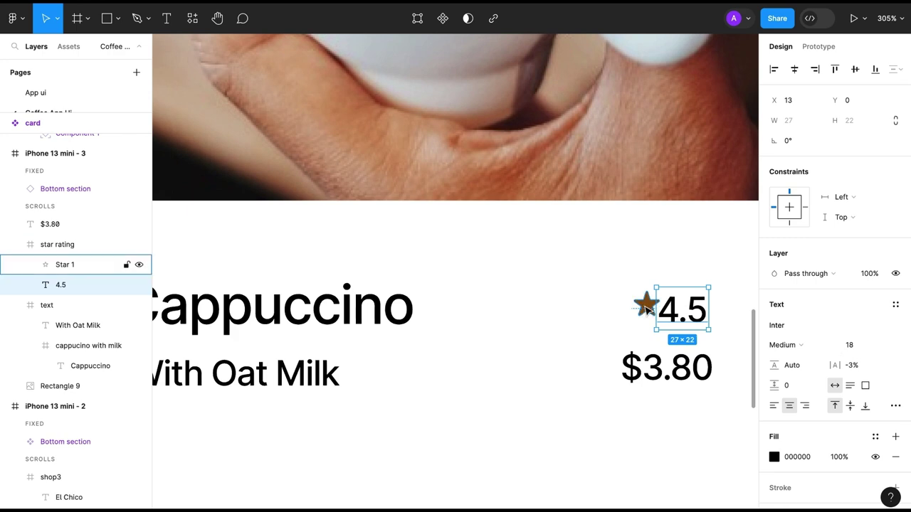
{"action": "left_click", "coordinate": [65, 264]}
{"action": "type", "text": "18"}
{"action": "key", "text": "Return"}
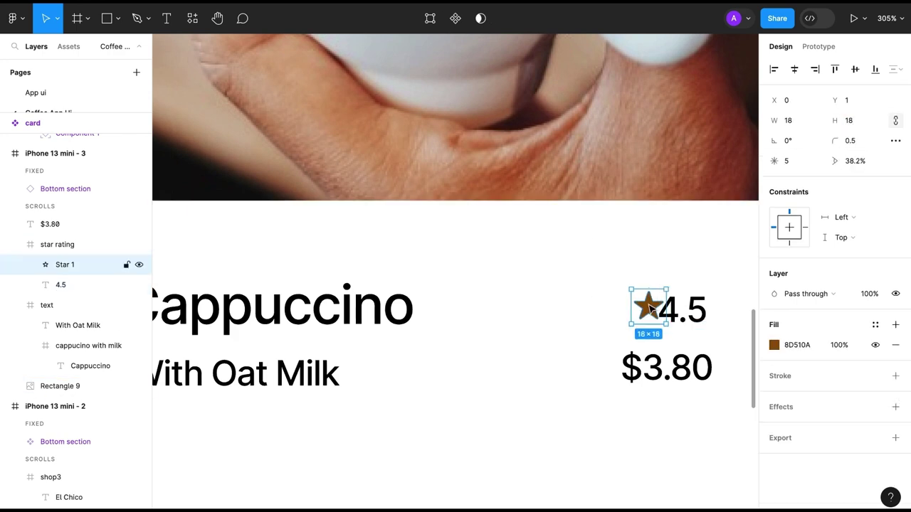
- Nudge With Oat Milk down slightly and check the price and star rating alignment
{"action": "scroll", "coordinate": [642, 310], "scroll_direction": "down", "scroll_amount": 3, "text": "ctrl"}
{"action": "scroll", "coordinate": [641, 310], "scroll_direction": "down", "scroll_amount": 3, "text": "ctrl"}
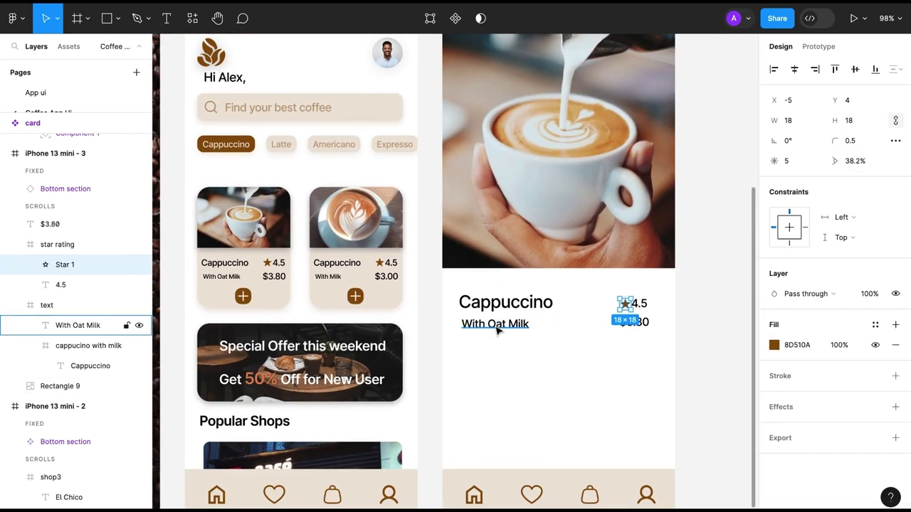
{"action": "left_click", "coordinate": [496, 325]}
{"action": "key", "text": "shift+Down"}
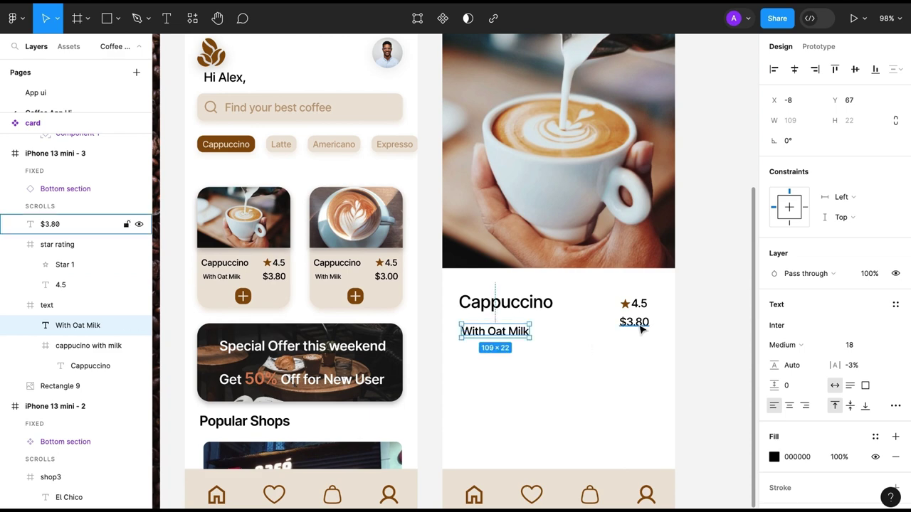
{"action": "left_click", "coordinate": [642, 328]}
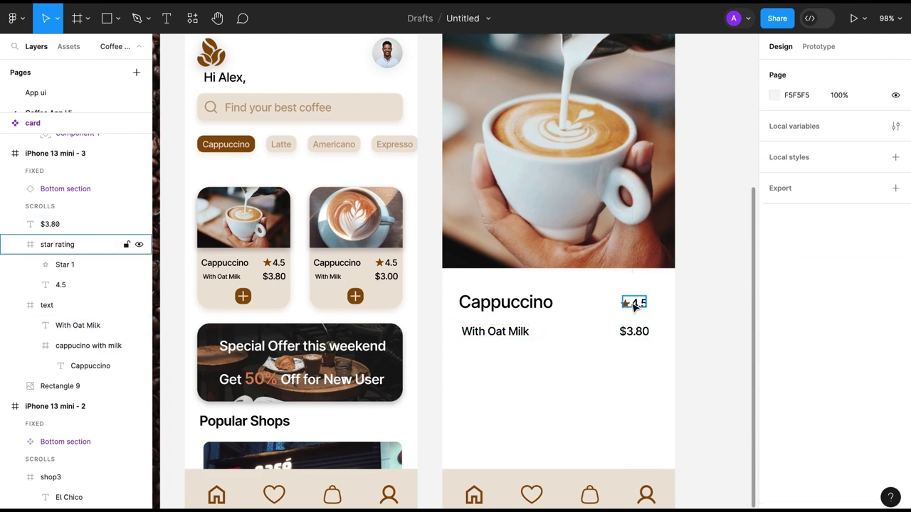
{"action": "left_click", "coordinate": [635, 306]}
{"action": "key", "text": "Escape"}
{"action": "scroll", "coordinate": [631, 304], "scroll_direction": "up", "scroll_amount": 3, "text": "ctrl"}
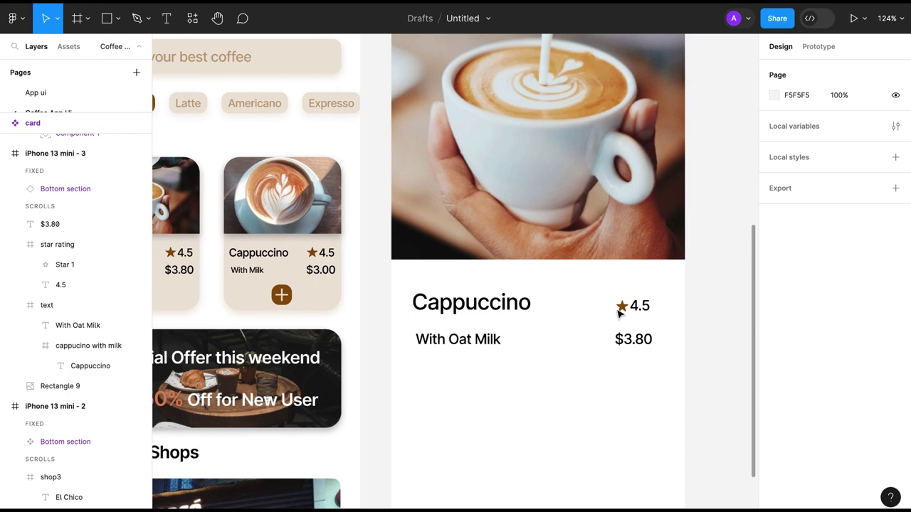
{"action": "double_click", "coordinate": [624, 307]}
{"action": "left_click", "coordinate": [601, 411]}
{"action": "scroll", "coordinate": [647, 399], "scroll_direction": "down", "scroll_amount": 3, "text": "ctrl"}
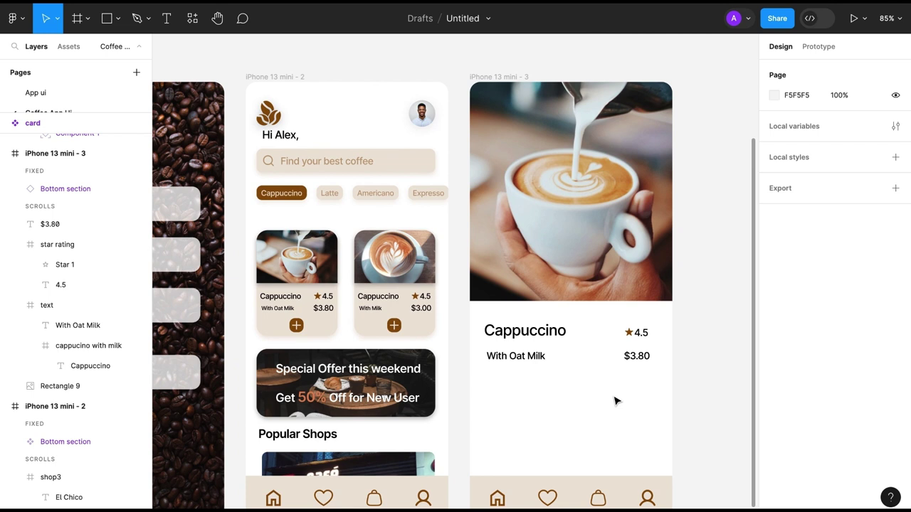
{"action": "scroll", "coordinate": [565, 406], "scroll_direction": "down", "scroll_amount": 2}
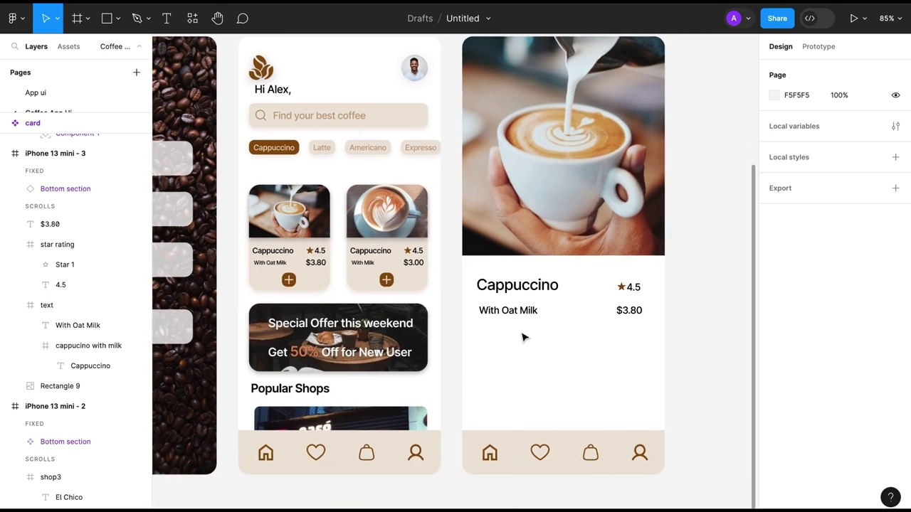
- Duplicate the With Oat Milk line below itself and rewrite it as a Size label
{"action": "left_click", "coordinate": [508, 310]}
{"action": "key", "text": "ctrl+d"}
{"action": "left_click_drag", "start_coordinate": [507, 320], "coordinate": [506, 332]}
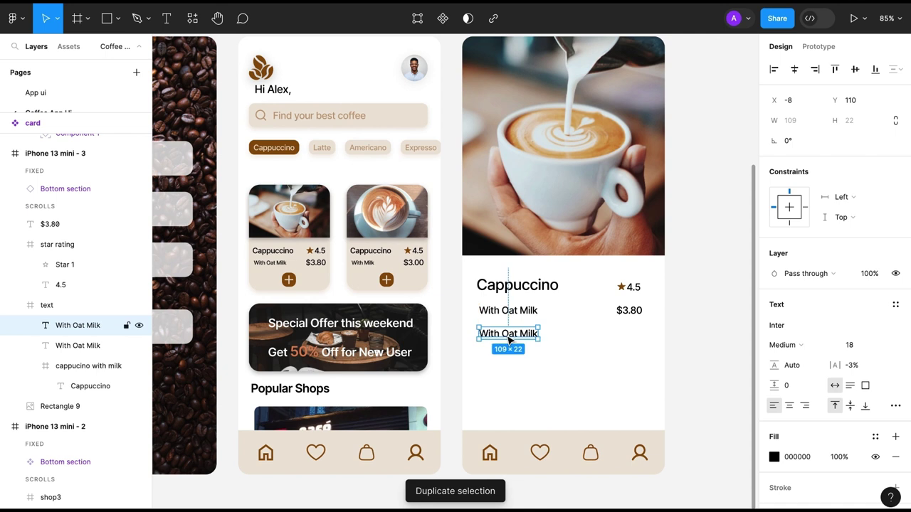
{"action": "key", "text": "Return"}
{"action": "type", "text": "Size"}
{"action": "key", "text": "Escape"}
{"action": "left_click", "coordinate": [497, 363]}
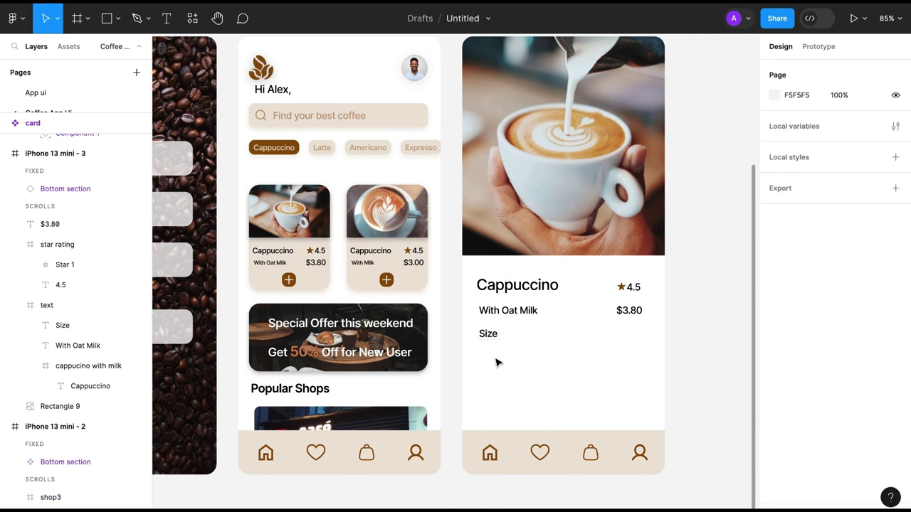
- Place a copy of the Size label below it, then delete a stray empty text layer
{"action": "left_click", "coordinate": [489, 336]}
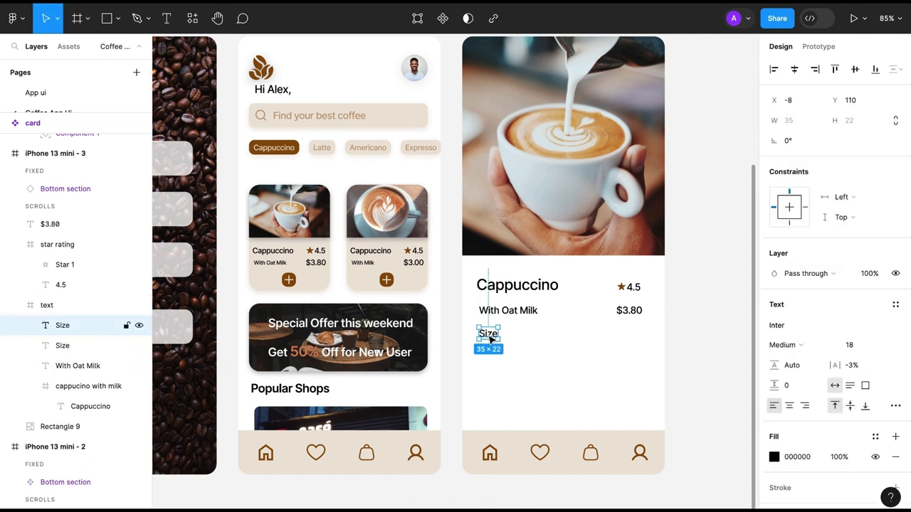
{"action": "key", "text": "ctrl+d"}
{"action": "left_click_drag", "start_coordinate": [490, 336], "coordinate": [490, 361]}
{"action": "key", "text": "Return"}
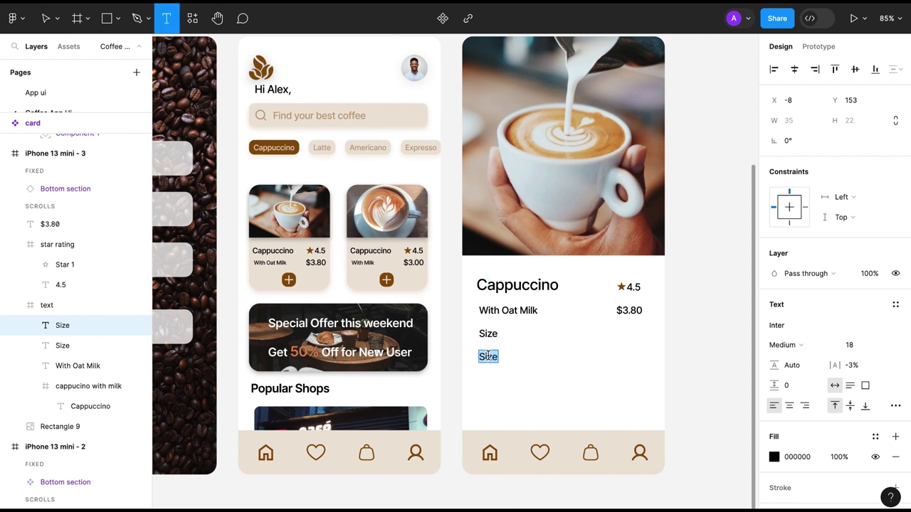
{"action": "left_click", "coordinate": [541, 381]}
{"action": "type", "text": "r"}
{"action": "key", "text": "Escape"}
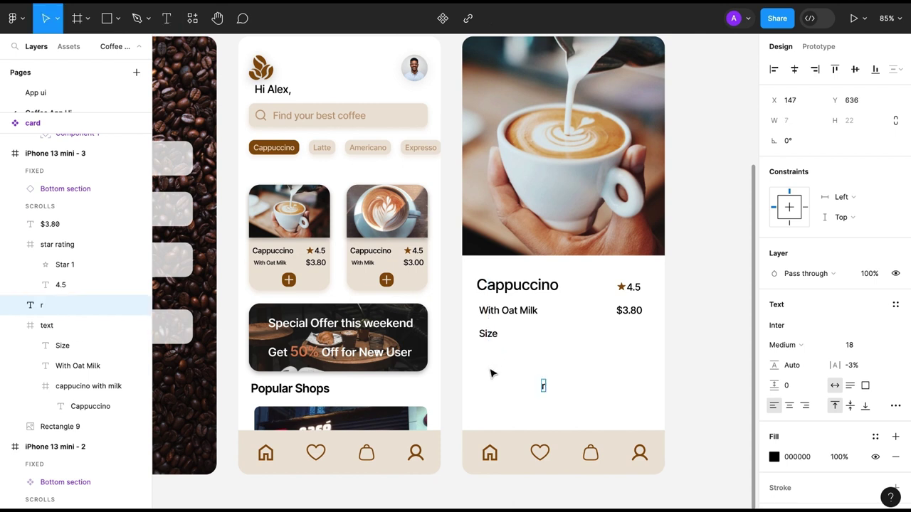
{"action": "right_click", "coordinate": [50, 307]}
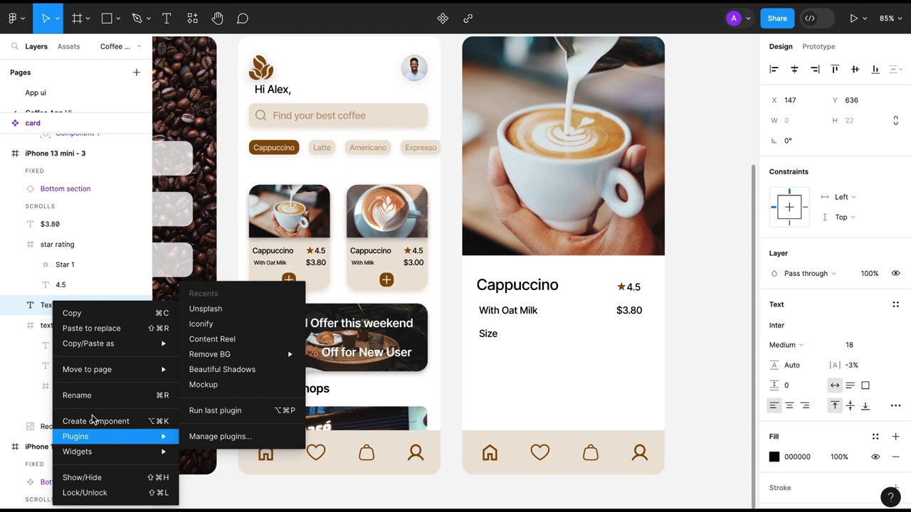
{"action": "left_click", "coordinate": [37, 306]}
{"action": "key", "text": "Delete"}
{"action": "left_click", "coordinate": [489, 336]}
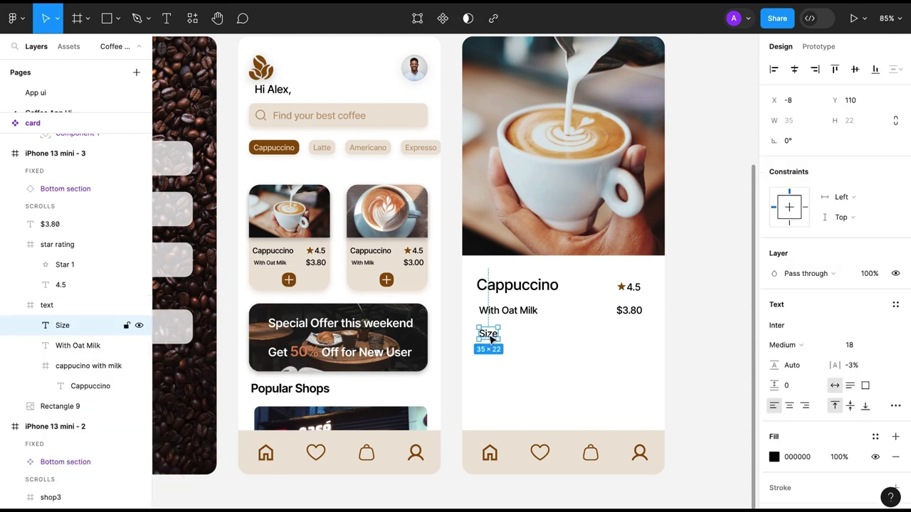
{"action": "left_click", "coordinate": [494, 369]}
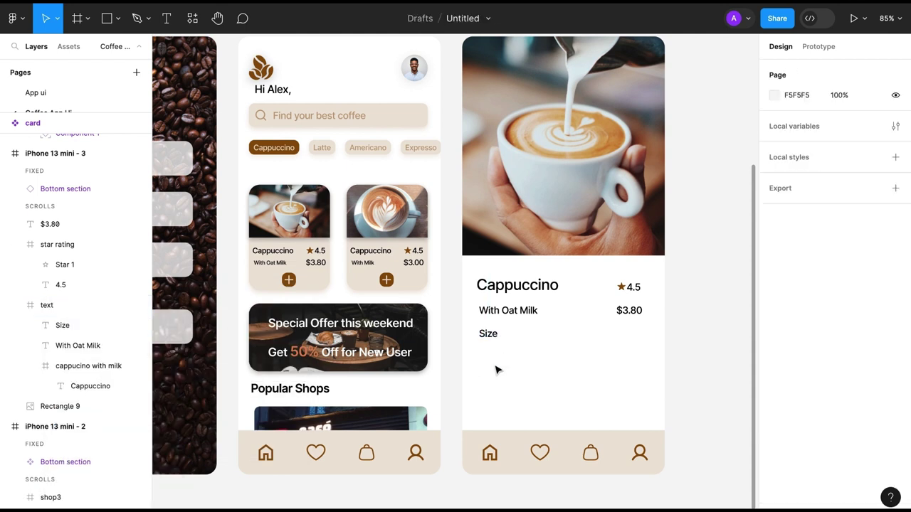
- Draw a small box below Size with corner radius 5, no fill, and a CCCCCC border
{"action": "key", "text": "r"}
{"action": "left_click_drag", "start_coordinate": [481, 355], "coordinate": [520, 371]}
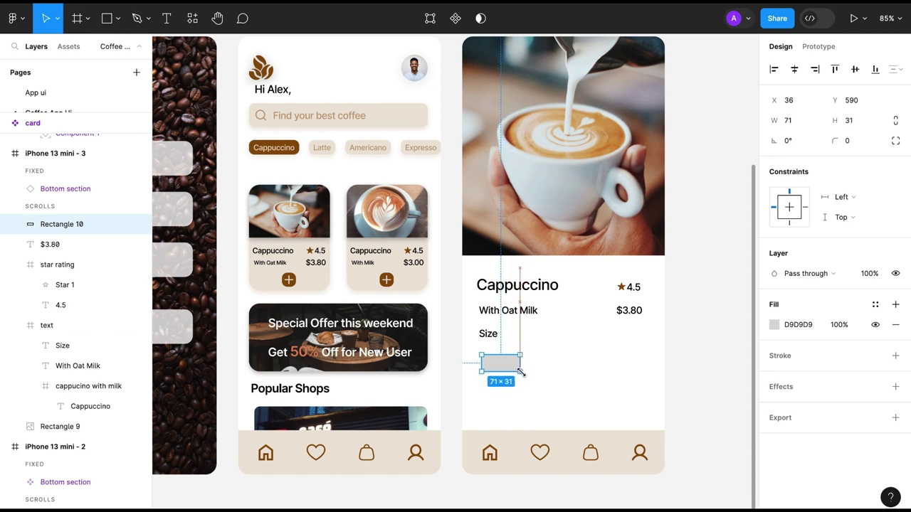
{"action": "type", "text": "5"}
{"action": "key", "text": "Return"}
{"action": "left_click", "coordinate": [895, 356]}
{"action": "left_click", "coordinate": [895, 325]}
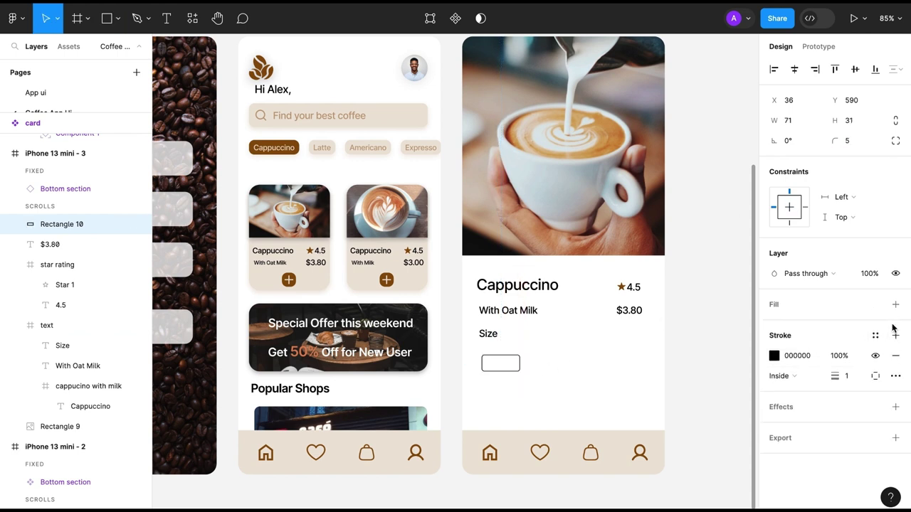
{"action": "left_click", "coordinate": [774, 356]}
{"action": "left_click", "coordinate": [654, 449]}
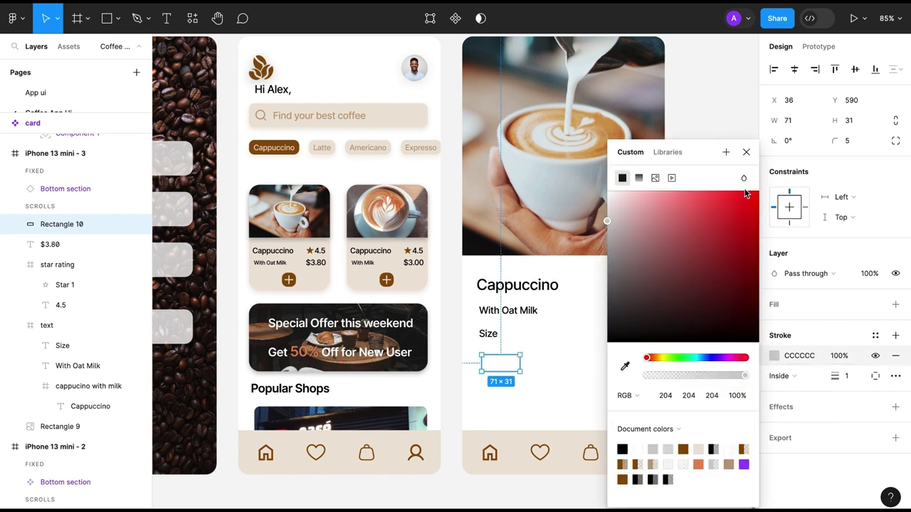
{"action": "left_click", "coordinate": [747, 154]}
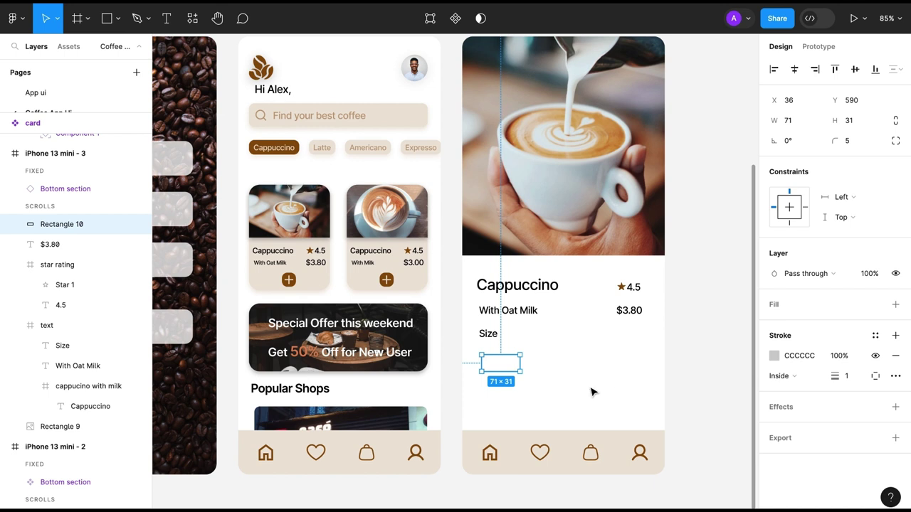
- Add a grey S label at font size 22 inside the box
{"action": "key", "text": "t"}
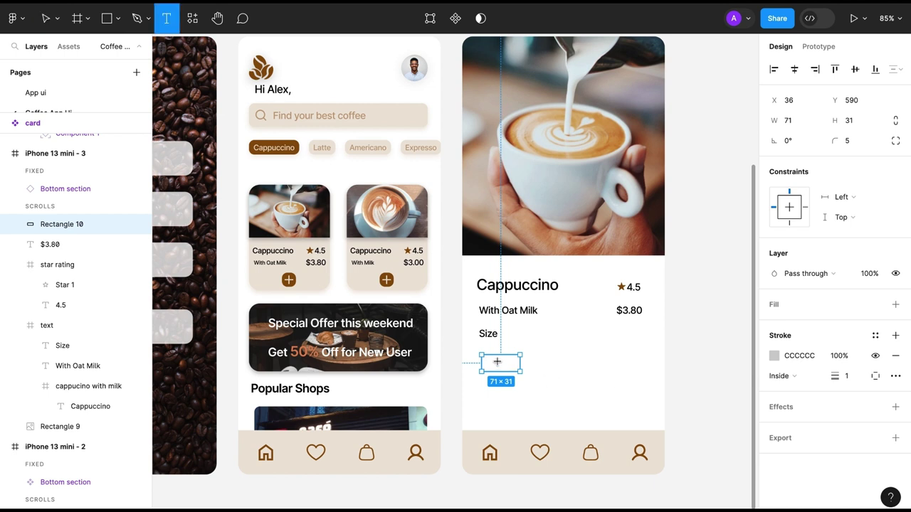
{"action": "left_click", "coordinate": [498, 363]}
{"action": "type", "text": "s"}
{"action": "key", "text": "Escape"}
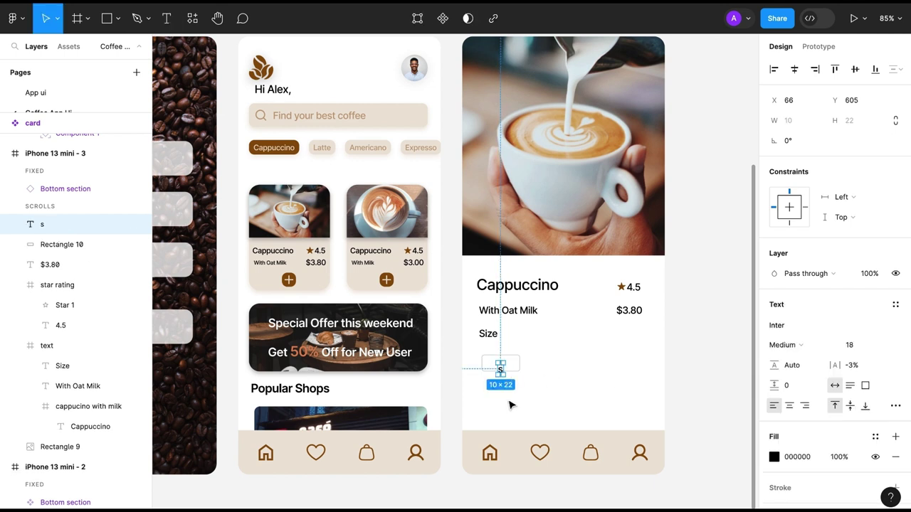
{"action": "key", "text": "shift+Up"}
{"action": "key", "text": "Up"}
{"action": "type", "text": "2"}
{"action": "key", "text": "Return"}
{"action": "scroll", "coordinate": [518, 399], "scroll_direction": "up", "scroll_amount": 3}
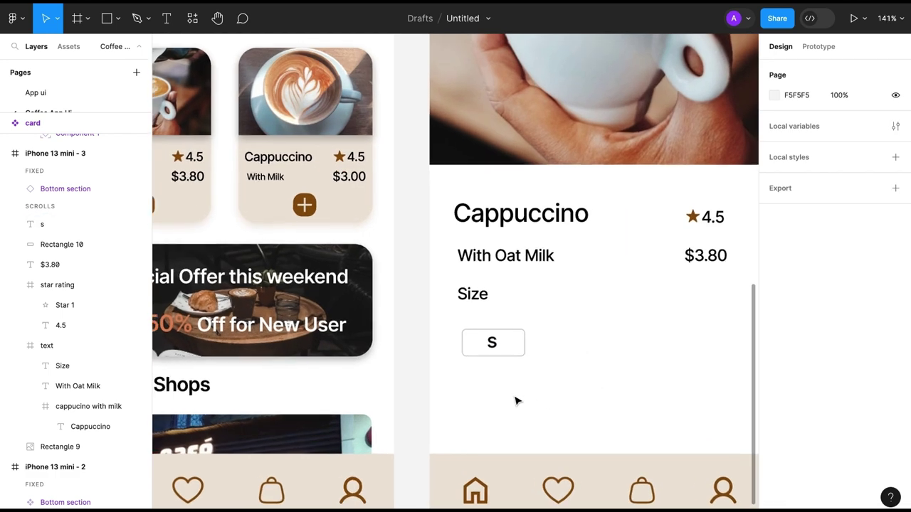
{"action": "left_click", "coordinate": [491, 342]}
{"action": "left_click", "coordinate": [773, 457]}
- Wrap the box and the S label together in their own frame
{"action": "left_click", "coordinate": [513, 372]}
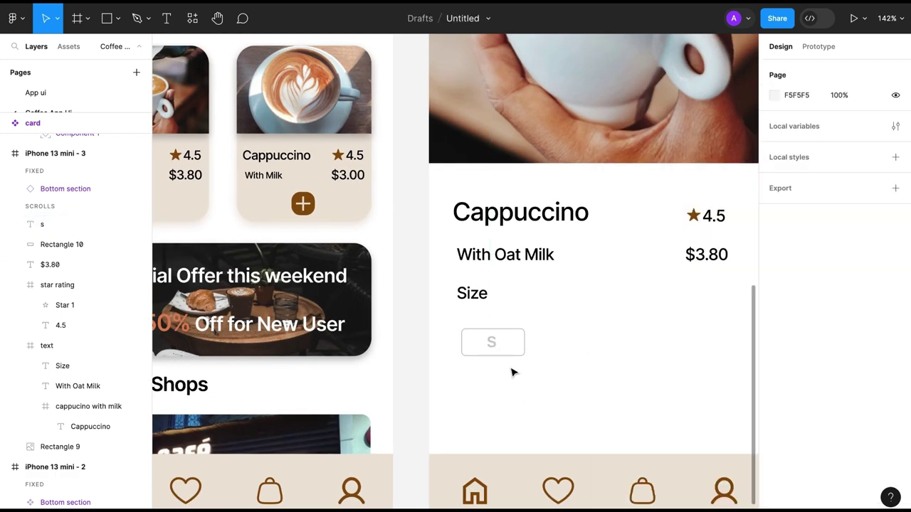
{"action": "left_click", "coordinate": [502, 345]}
{"action": "right_click", "coordinate": [491, 343]}
{"action": "left_click", "coordinate": [520, 304]}
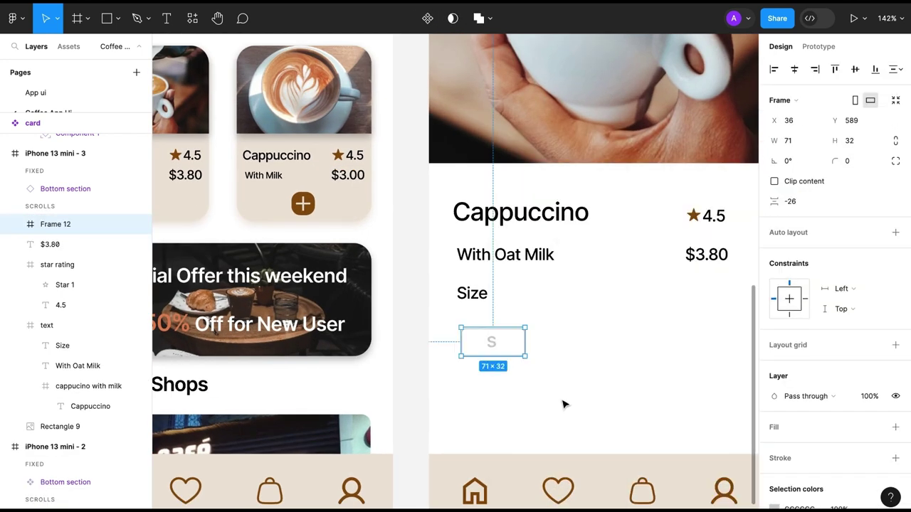
{"action": "scroll", "coordinate": [565, 405], "scroll_direction": "down", "scroll_amount": 5}
- Place the size box beside Component 1 and duplicate it twice
{"action": "scroll", "coordinate": [519, 407], "scroll_direction": "up", "scroll_amount": 2}
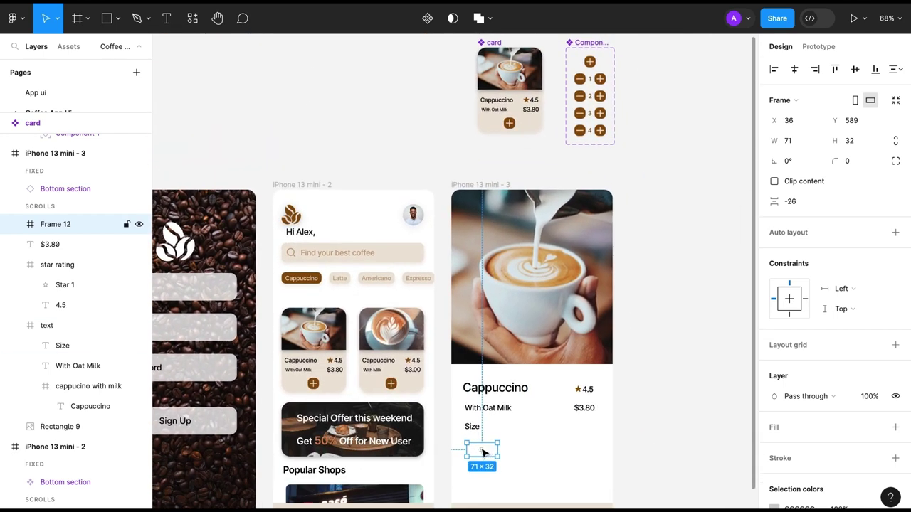
{"action": "left_click_drag", "start_coordinate": [481, 451], "coordinate": [615, 135]}
{"action": "scroll", "coordinate": [616, 135], "scroll_direction": "up", "scroll_amount": 5, "text": "ctrl"}
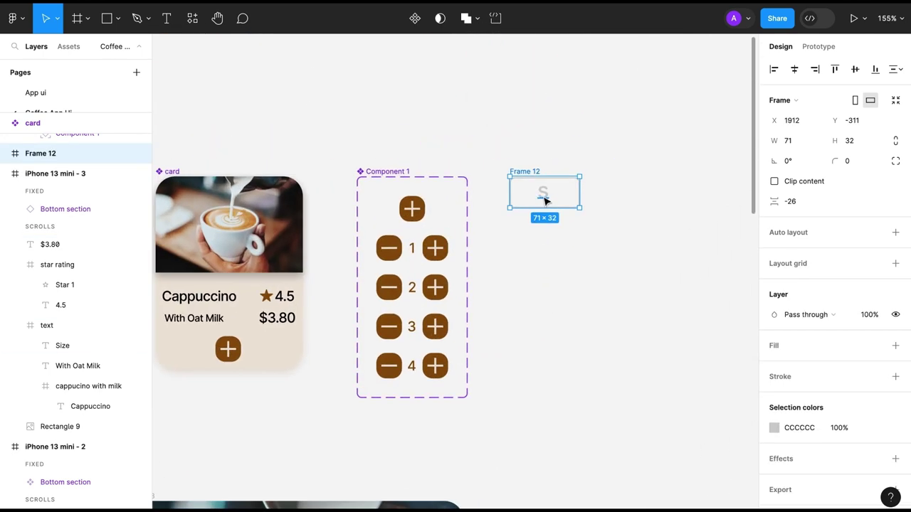
{"action": "key", "text": "ctrl+d"}
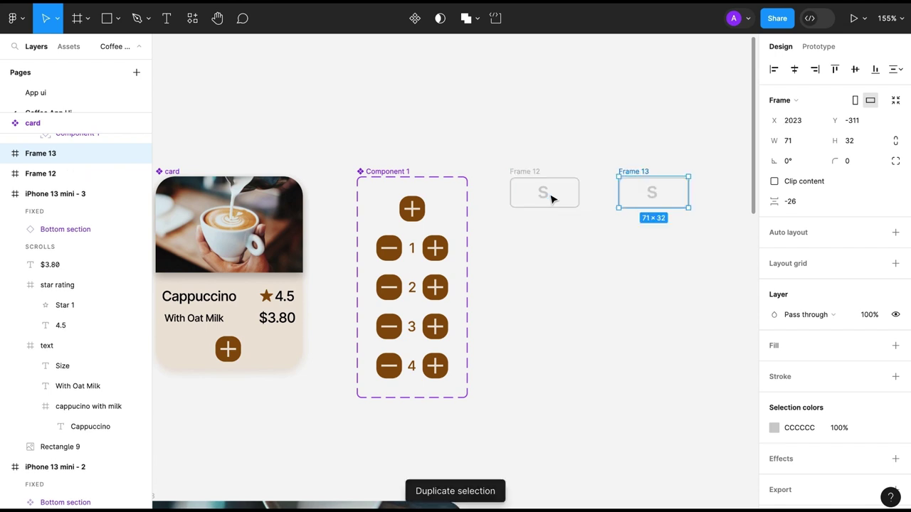
{"action": "key", "text": "ctrl+d"}
- Change the second box's letter to M at 20 px font size
{"action": "double_click", "coordinate": [575, 194]}
{"action": "type", "text": "M"}
{"action": "key", "text": "Escape"}
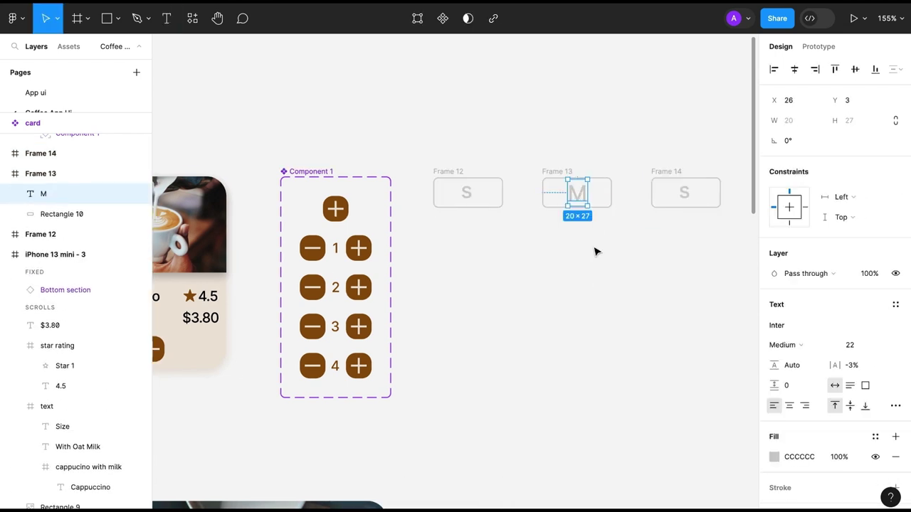
{"action": "left_click", "coordinate": [597, 252]}
{"action": "left_click", "coordinate": [582, 199]}
{"action": "left_click", "coordinate": [469, 187]}
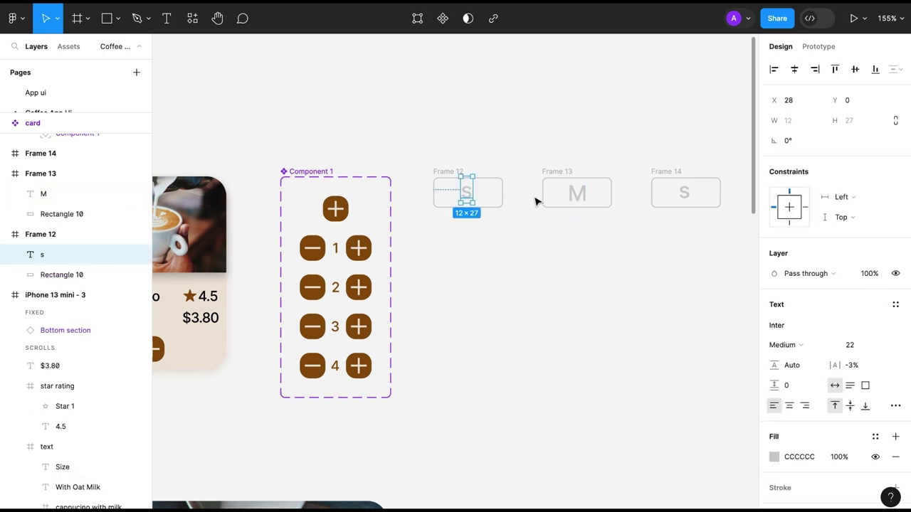
{"action": "left_click", "coordinate": [484, 249]}
{"action": "left_click", "coordinate": [591, 201]}
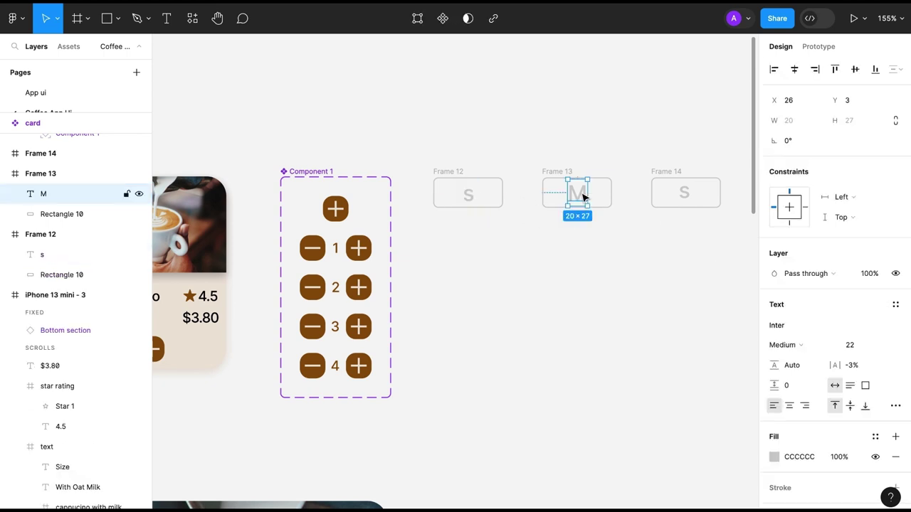
{"action": "left_click", "coordinate": [853, 345]}
{"action": "type", "text": "20"}
{"action": "key", "text": "Return"}
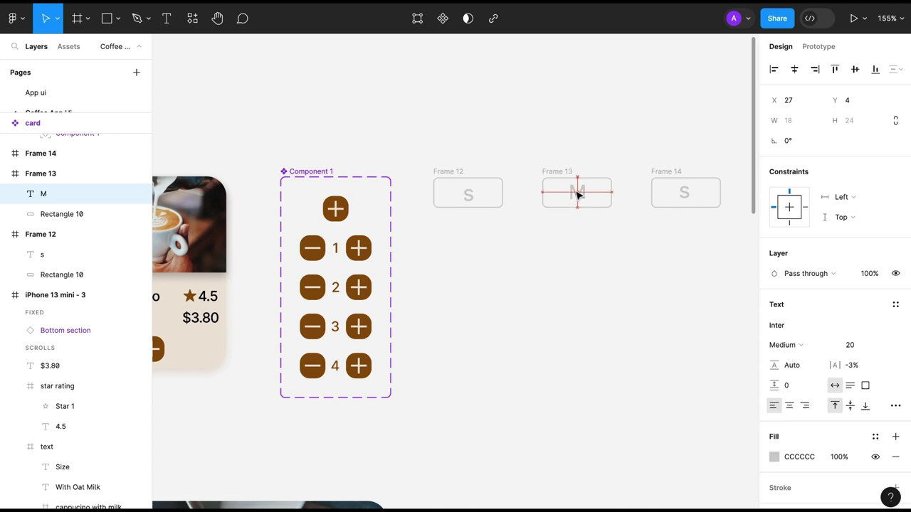
- Change the third box's letter to L at 20 px, centred in its box
{"action": "double_click", "coordinate": [685, 194]}
{"action": "type", "text": "L"}
{"action": "key", "text": "Escape"}
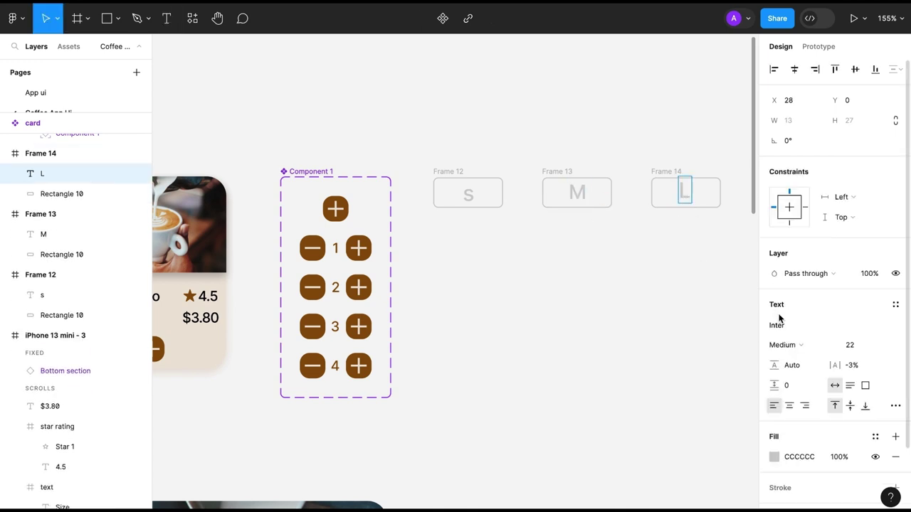
{"action": "key", "text": "Escape"}
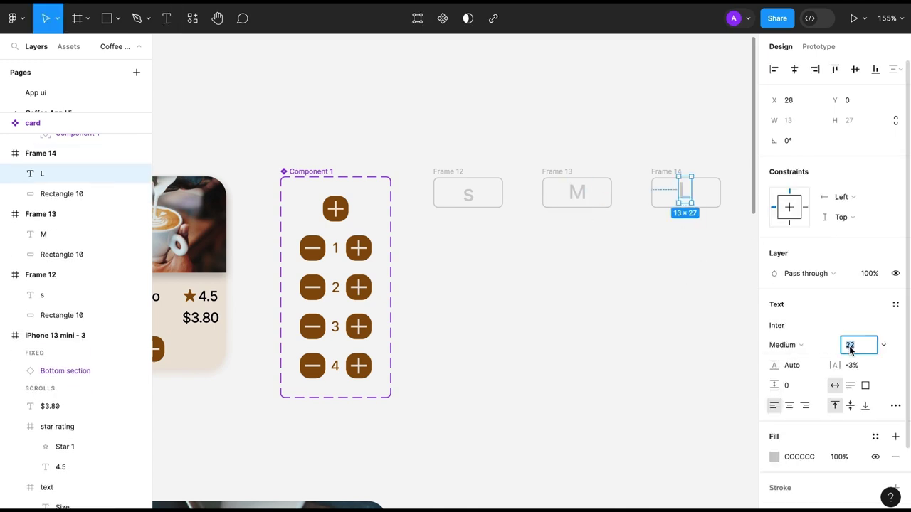
{"action": "type", "text": "20"}
{"action": "key", "text": "Return"}
{"action": "left_click_drag", "start_coordinate": [685, 197], "coordinate": [687, 200]}
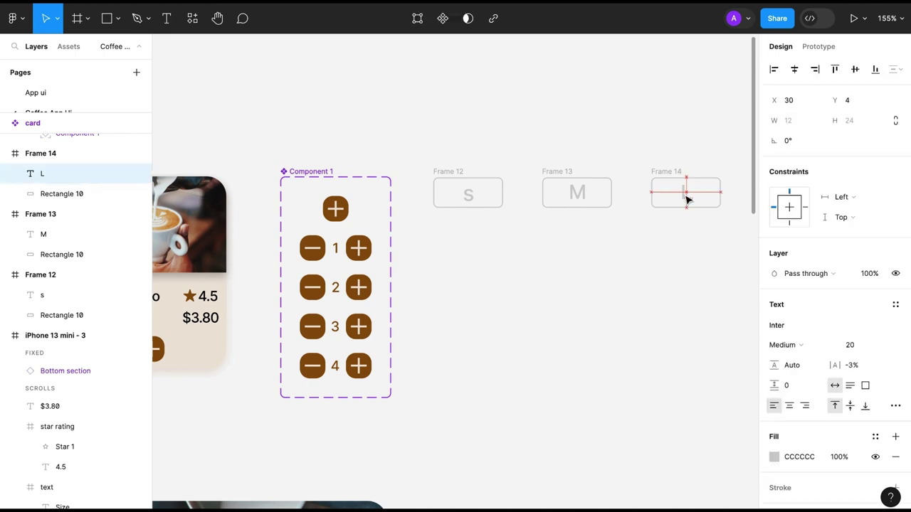
{"action": "left_click", "coordinate": [661, 253]}
- Duplicate the three S, M, L size boxes into a second row below
{"action": "left_click_drag", "start_coordinate": [425, 192], "coordinate": [734, 228]}
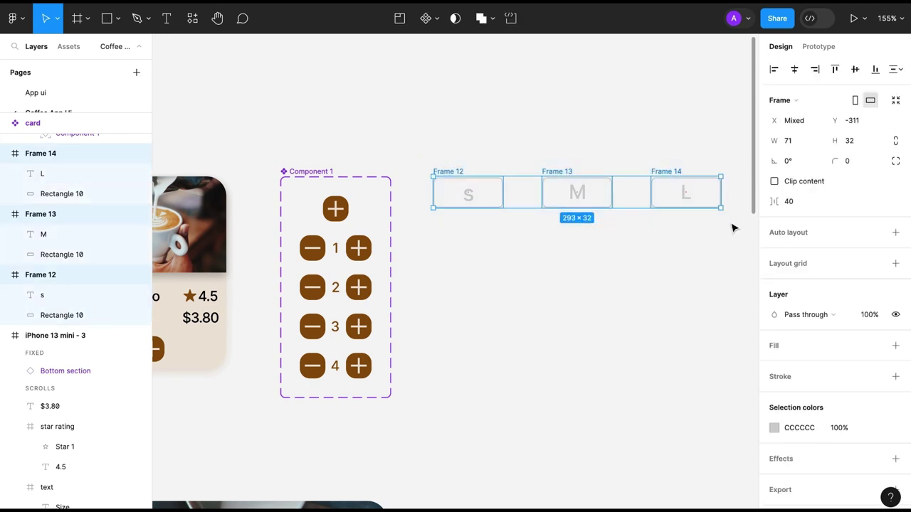
{"action": "key", "text": "ctrl+d"}
{"action": "left_click_drag", "start_coordinate": [562, 197], "coordinate": [565, 251]}
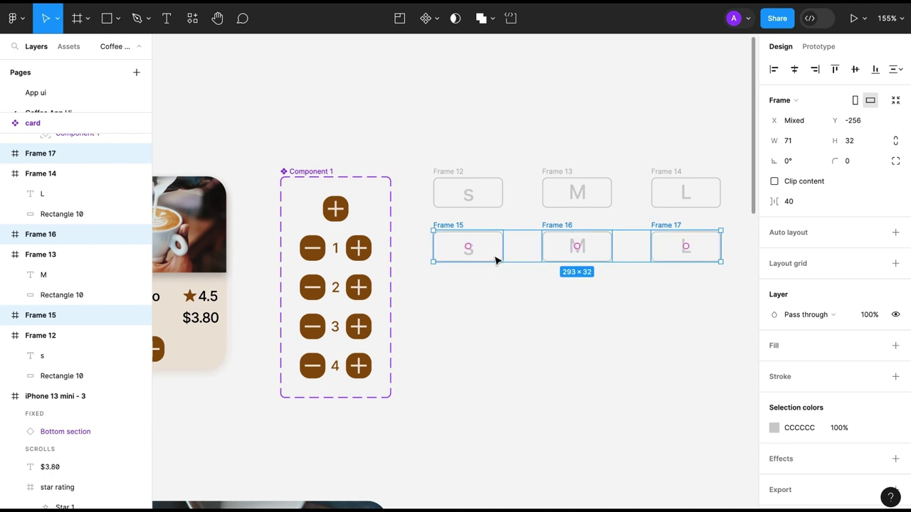
{"action": "left_click", "coordinate": [487, 263]}
- Recolour the lower row of size boxes brown (8D510A) via Selection colors
{"action": "left_click", "coordinate": [456, 237]}
{"action": "left_click", "coordinate": [573, 238], "text": "shift"}
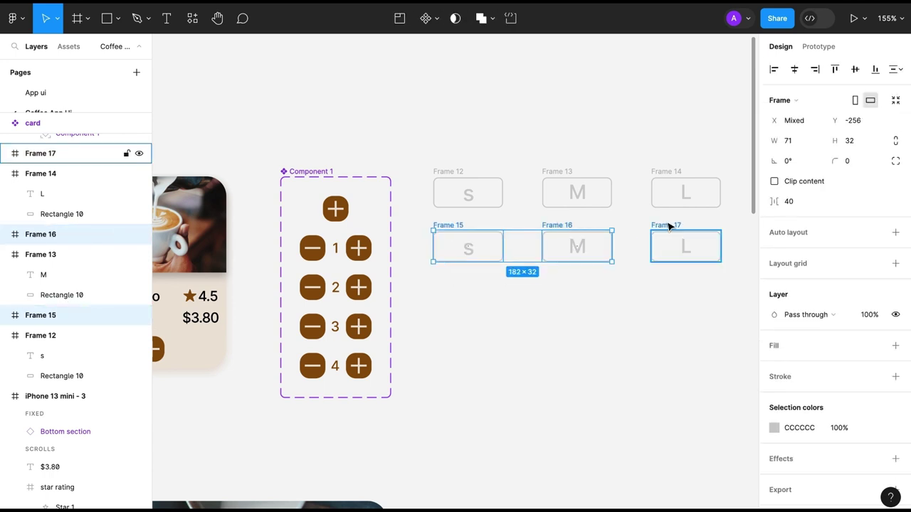
{"action": "left_click", "coordinate": [676, 239], "text": "shift"}
{"action": "scroll", "coordinate": [833, 320], "scroll_direction": "down", "scroll_amount": 1}
{"action": "left_click", "coordinate": [774, 408]}
{"action": "left_click", "coordinate": [684, 448]}
{"action": "left_click", "coordinate": [552, 377]}
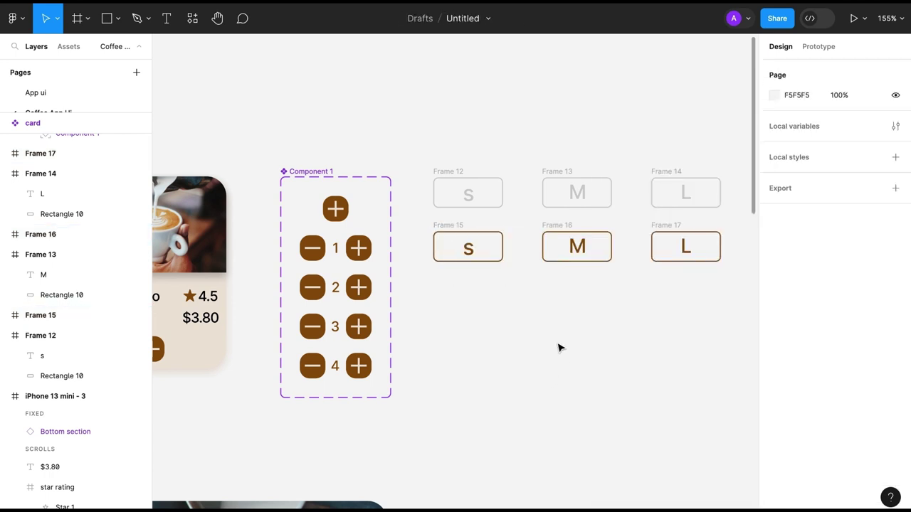
- Check the lower S label, then select all six size boxes
{"action": "double_click", "coordinate": [469, 258]}
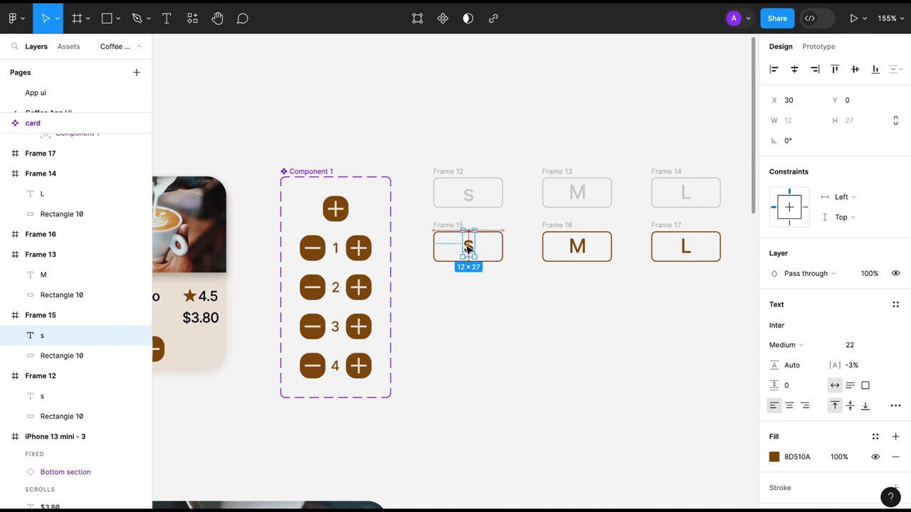
{"action": "left_click", "coordinate": [488, 345]}
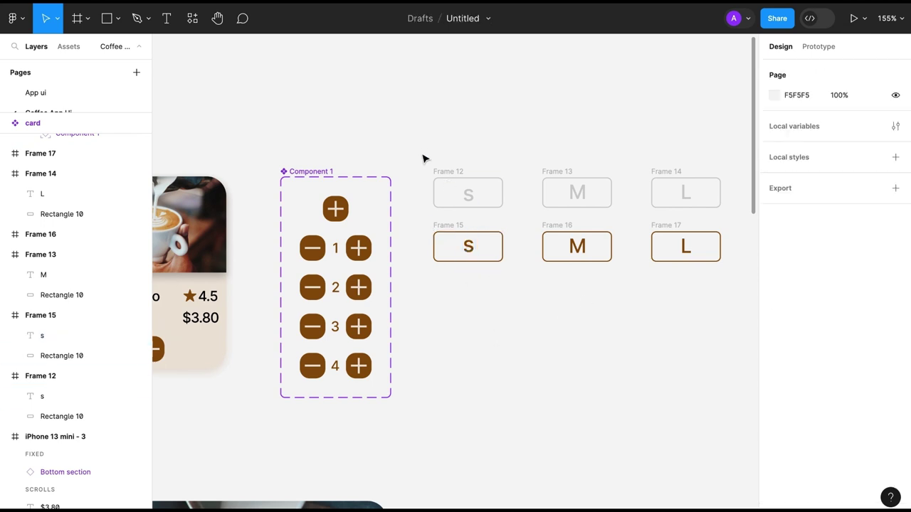
{"action": "left_click_drag", "start_coordinate": [422, 157], "coordinate": [492, 305]}
{"action": "left_click", "coordinate": [575, 308]}
{"action": "left_click_drag", "start_coordinate": [416, 151], "coordinate": [746, 306]}
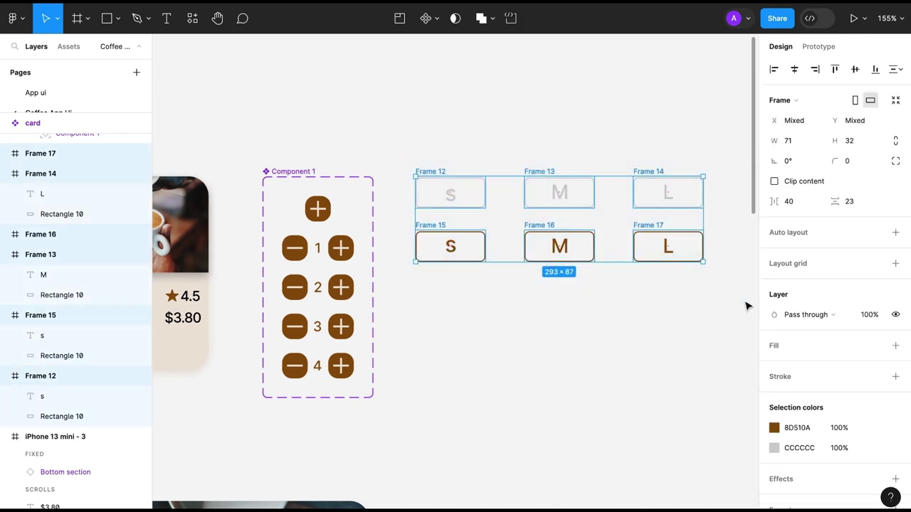
- Combine the six boxes as variants and set the top row's value to unselected
{"action": "left_click", "coordinate": [433, 18]}
{"action": "left_click", "coordinate": [436, 79]}
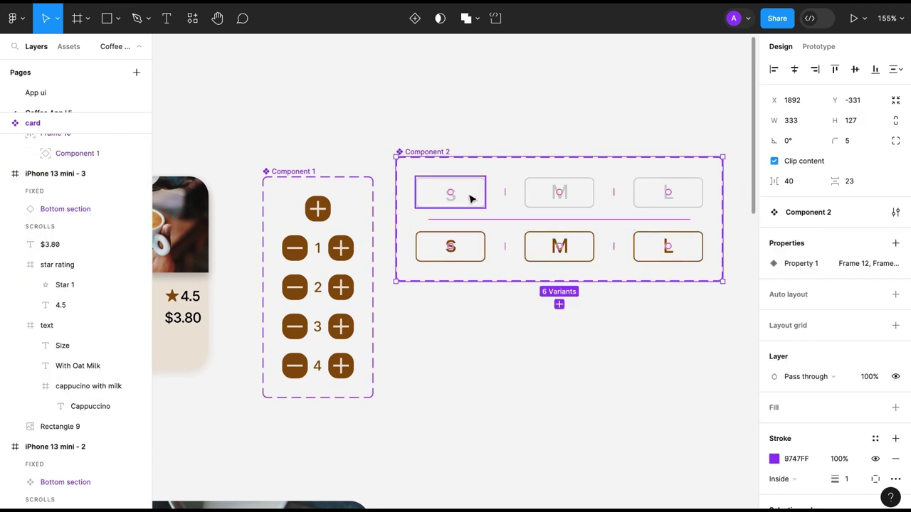
{"action": "left_click", "coordinate": [470, 197]}
{"action": "left_click", "coordinate": [572, 201], "text": "shift"}
{"action": "left_click", "coordinate": [668, 193], "text": "shift"}
{"action": "left_click", "coordinate": [842, 302]}
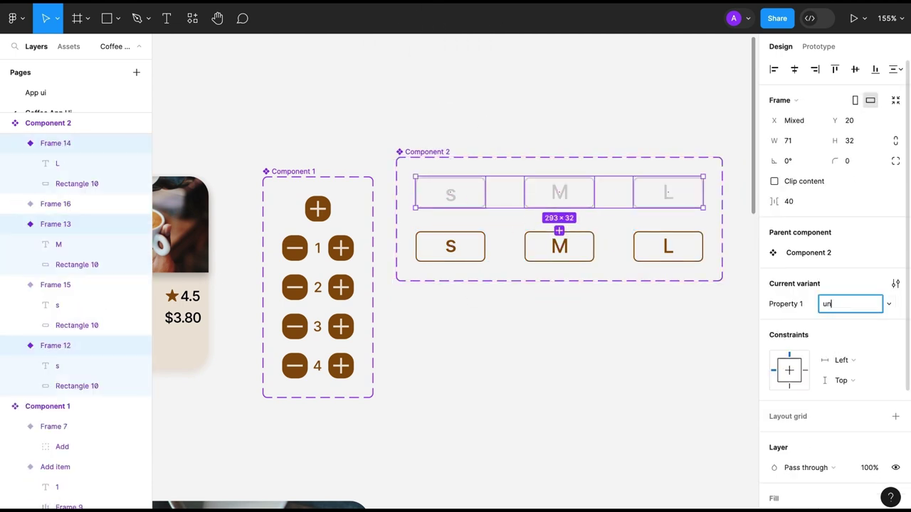
{"action": "type", "text": "unsele"}
{"action": "key", "text": "Return"}
{"action": "left_click", "coordinate": [450, 247]}
- Set the bottom row's variant value to selected
{"action": "left_click", "coordinate": [559, 246], "text": "shift"}
{"action": "left_click", "coordinate": [661, 246], "text": "shift"}
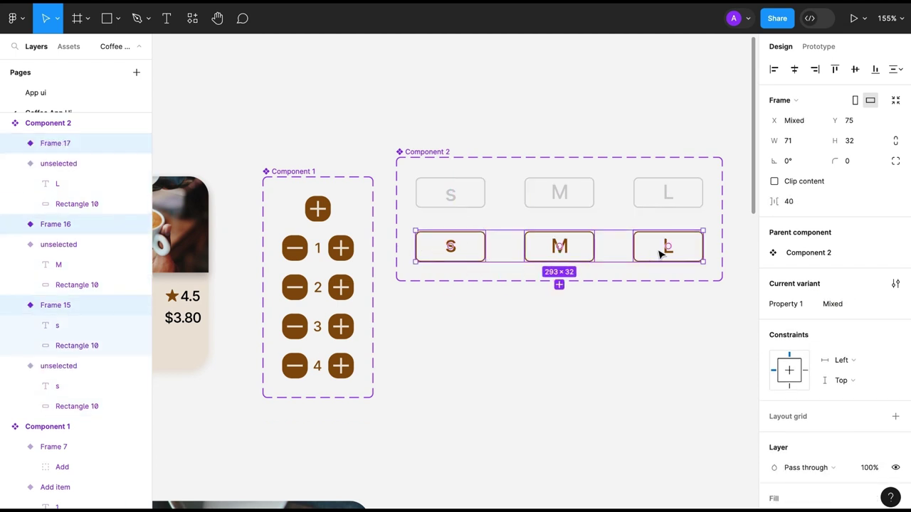
{"action": "left_click", "coordinate": [841, 303]}
{"action": "type", "text": "ed"}
{"action": "key", "text": "Return"}
{"action": "left_click", "coordinate": [451, 192]}
- Rename the variant property to size, with small for both S boxes
{"action": "left_click", "coordinate": [450, 246], "text": "shift"}
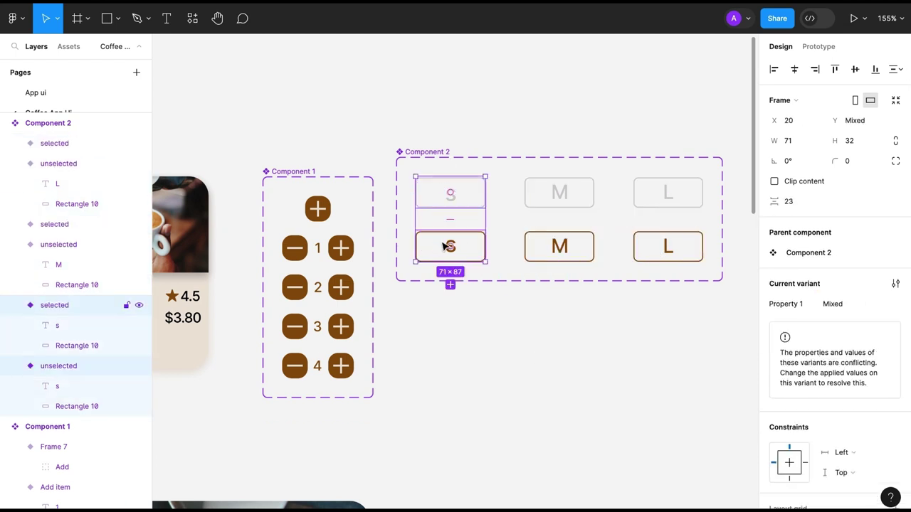
{"action": "left_click", "coordinate": [836, 305]}
{"action": "type", "text": "small"}
{"action": "key", "text": "Return"}
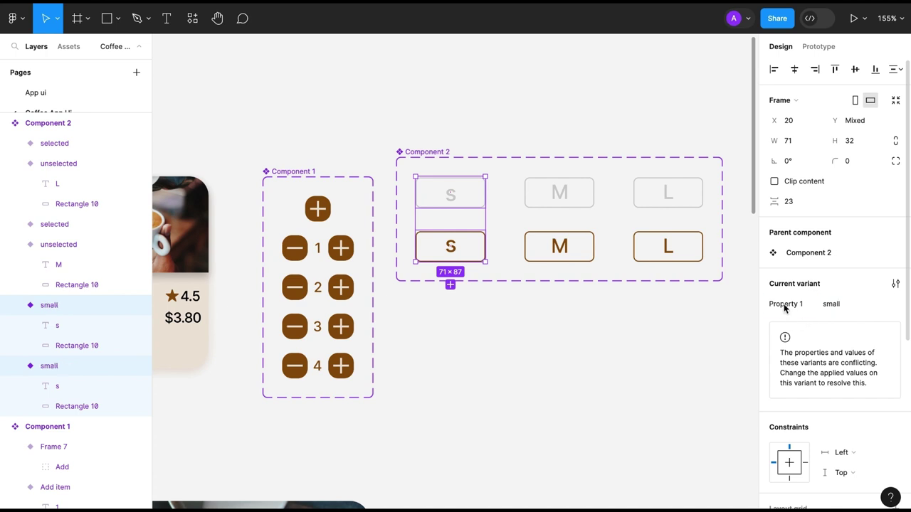
{"action": "type", "text": "ze"}
{"action": "key", "text": "Return"}
- Set the M variants' size to Medium and the L variants' to Large
{"action": "left_click", "coordinate": [559, 193]}
{"action": "left_click", "coordinate": [559, 246], "text": "shift"}
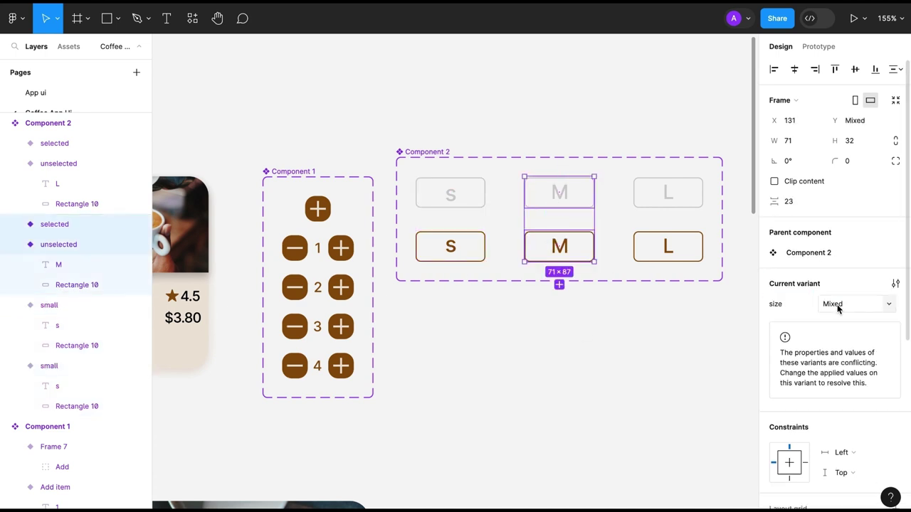
{"action": "type", "text": "Medium"}
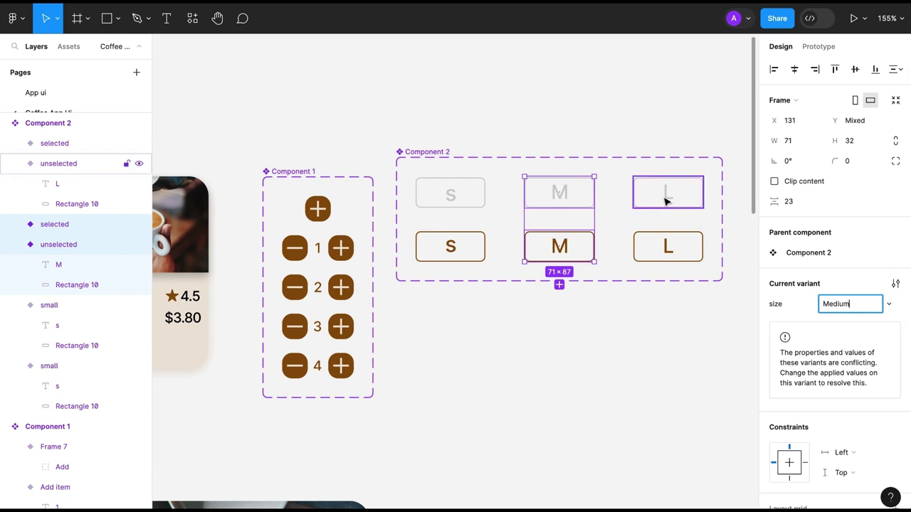
{"action": "left_click", "coordinate": [666, 193]}
{"action": "left_click", "coordinate": [667, 246], "text": "shift"}
{"action": "left_click", "coordinate": [832, 305]}
{"action": "key", "text": "Return"}
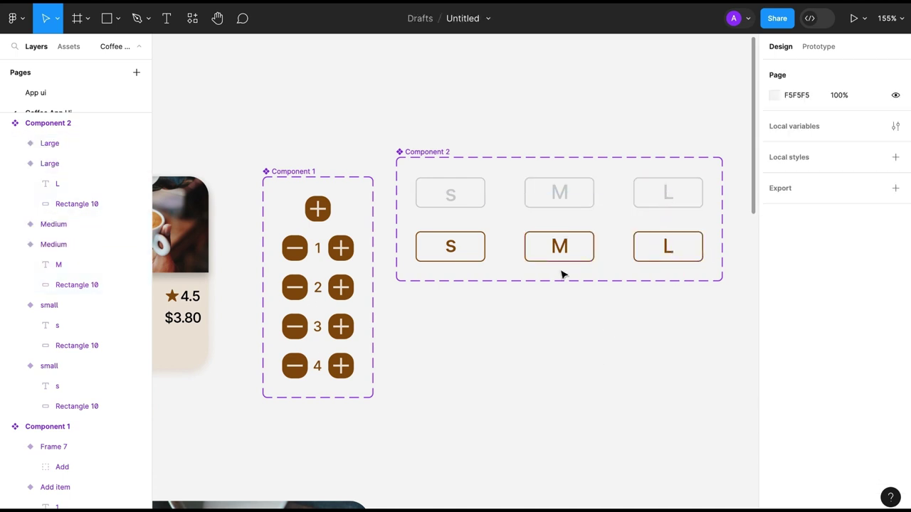
- Add a new state variant property to the Component 2 set
{"action": "left_click", "coordinate": [450, 192]}
{"action": "left_click", "coordinate": [559, 192], "text": "shift"}
{"action": "left_click", "coordinate": [667, 192], "text": "shift"}
{"action": "left_click", "coordinate": [895, 283]}
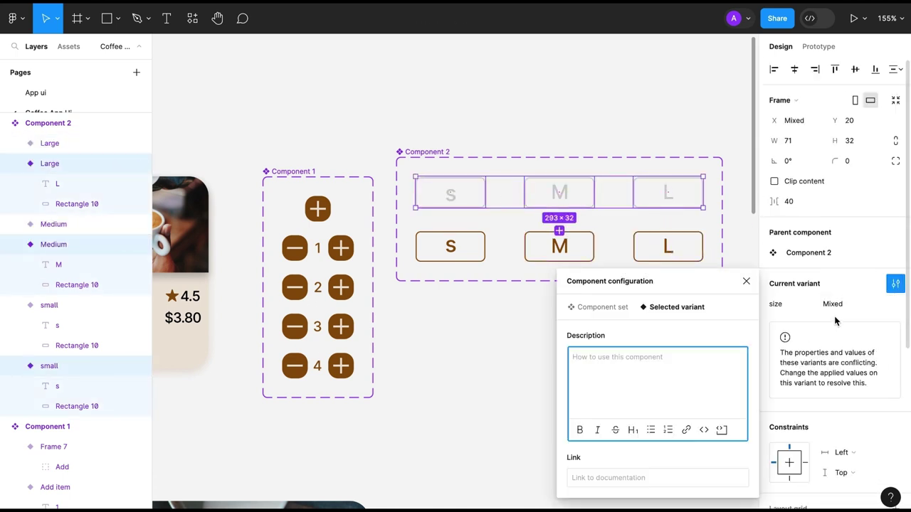
{"action": "left_click", "coordinate": [749, 285]}
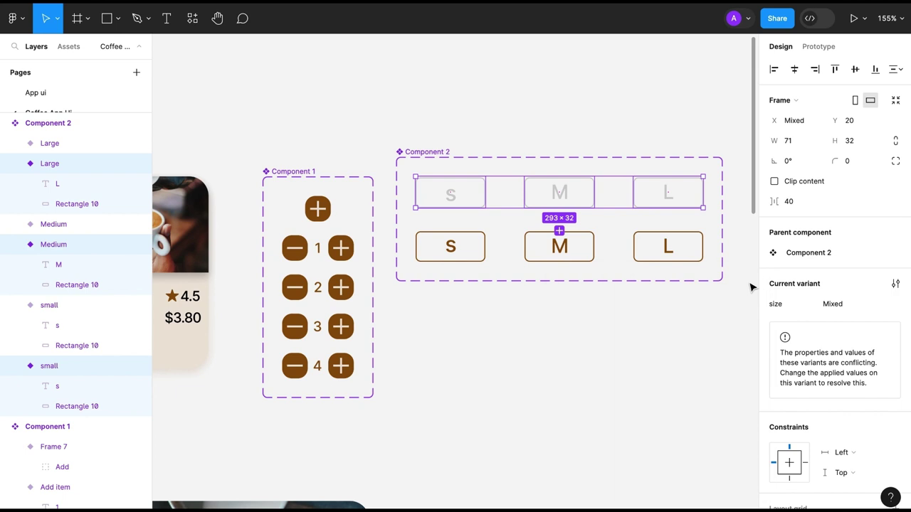
{"action": "left_click", "coordinate": [495, 309]}
{"action": "left_click", "coordinate": [427, 151]}
{"action": "left_click", "coordinate": [895, 244]}
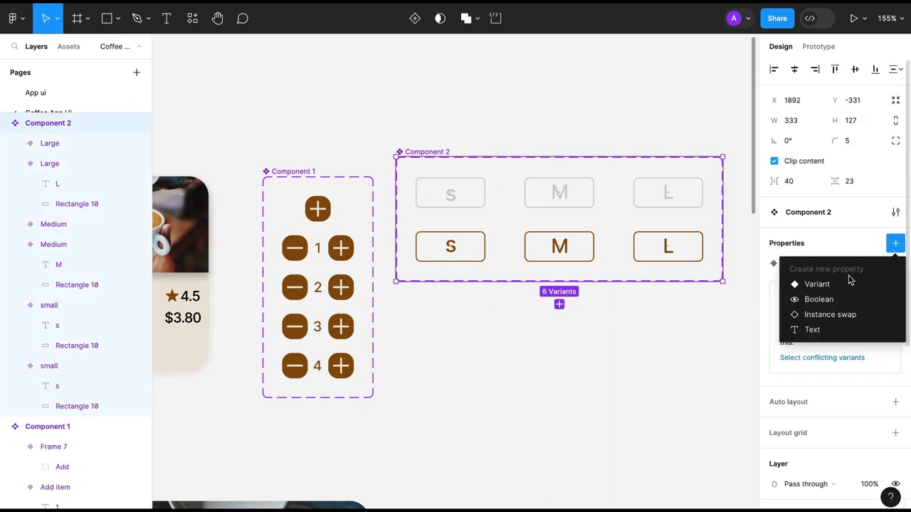
{"action": "left_click", "coordinate": [846, 284]}
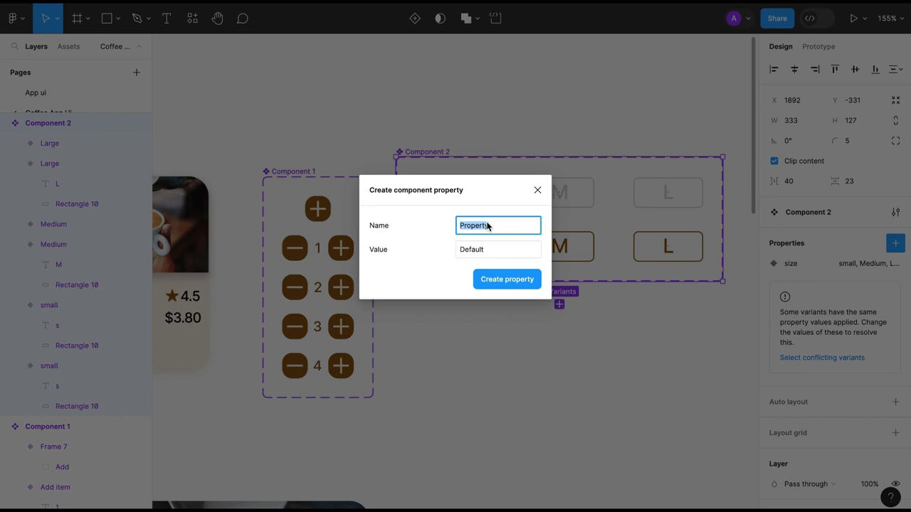
{"action": "left_click", "coordinate": [506, 279]}
- Set state to unselected for the top row and selected for the bottom row
{"action": "left_click_drag", "start_coordinate": [416, 213], "coordinate": [659, 201]}
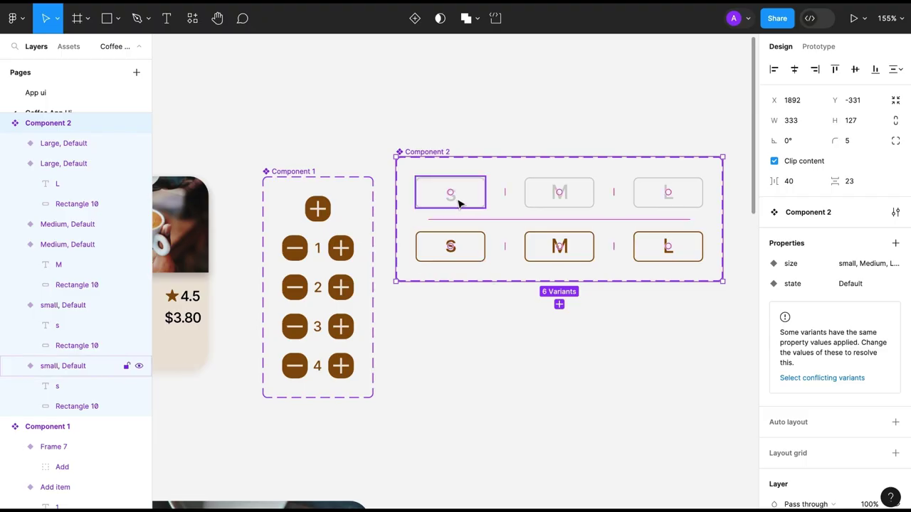
{"action": "left_click", "coordinate": [836, 324]}
{"action": "type", "text": "unselected"}
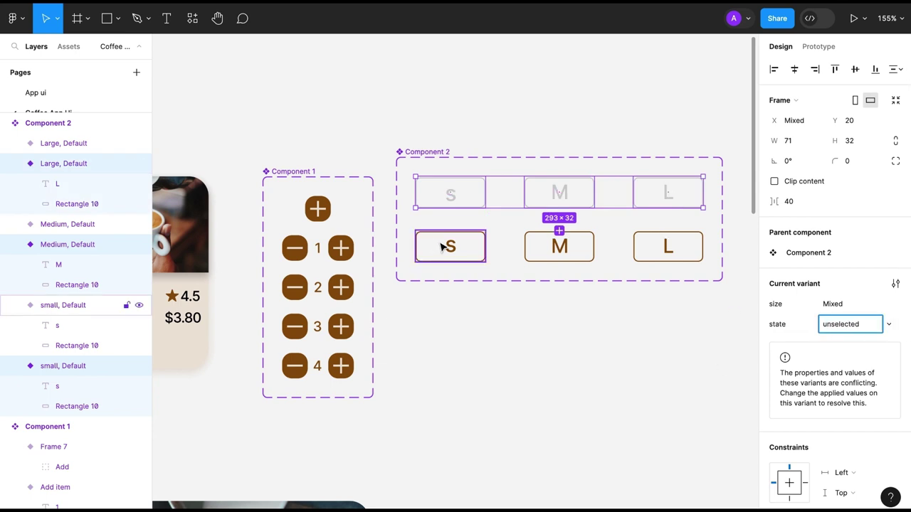
{"action": "left_click_drag", "start_coordinate": [417, 244], "coordinate": [661, 254]}
{"action": "left_click", "coordinate": [838, 324]}
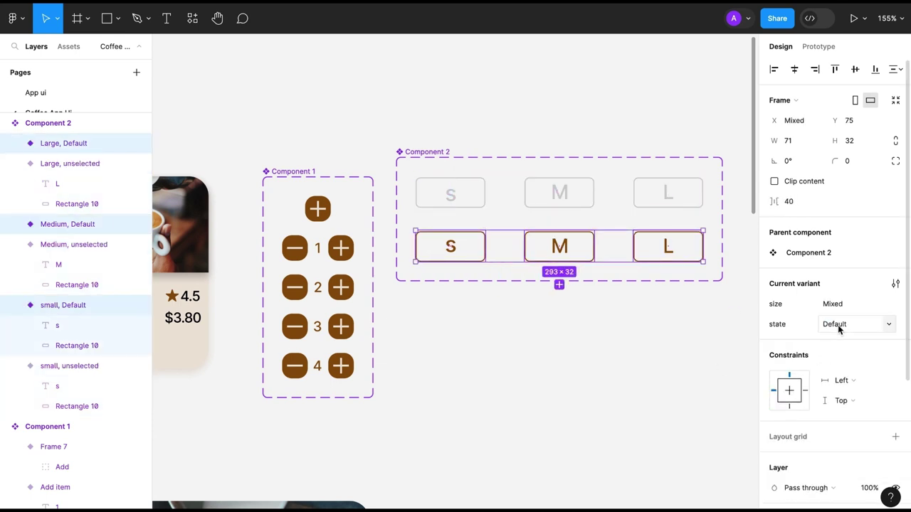
{"action": "type", "text": "selected"}
{"action": "left_click", "coordinate": [618, 392]}
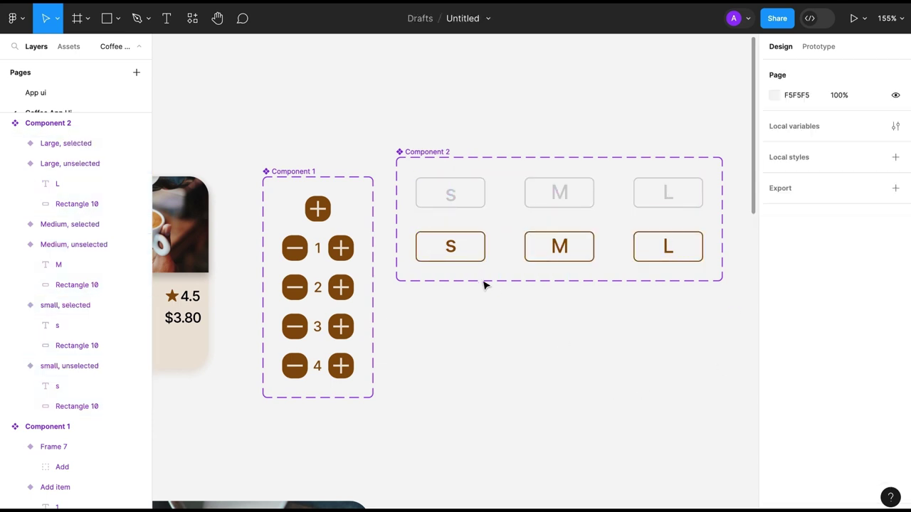
- Link the top s chip to the bottom S with On tap, Change to, Instant
{"action": "left_click", "coordinate": [818, 46]}
{"action": "left_click", "coordinate": [450, 193]}
{"action": "left_click_drag", "start_coordinate": [485, 193], "coordinate": [451, 247]}
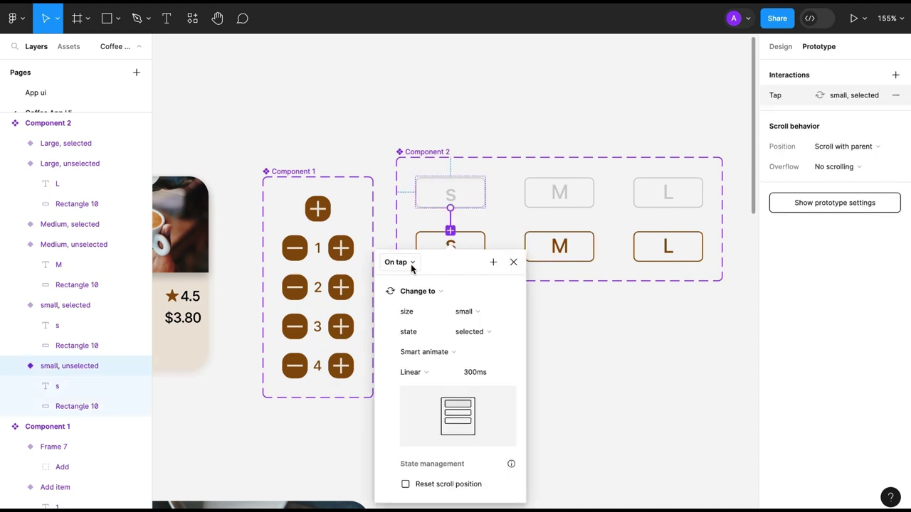
{"action": "left_click", "coordinate": [410, 264]}
{"action": "left_click", "coordinate": [422, 351]}
{"action": "left_click", "coordinate": [419, 321]}
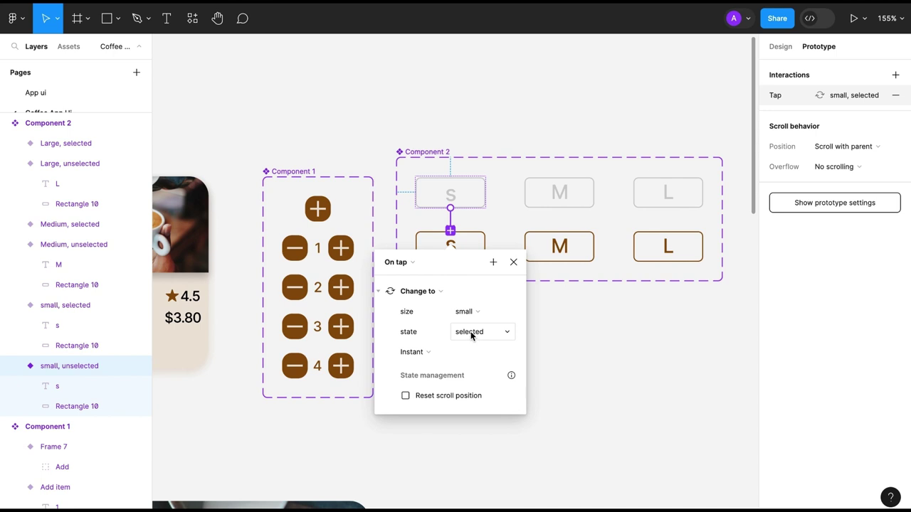
{"action": "left_click", "coordinate": [513, 262]}
- Link the top M and L chips to their bottom selected variants
{"action": "left_click", "coordinate": [558, 205]}
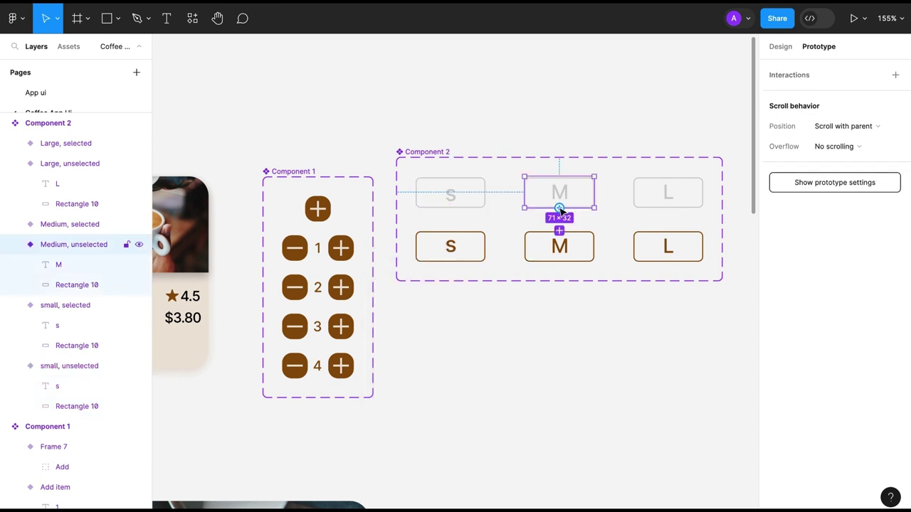
{"action": "left_click_drag", "start_coordinate": [559, 208], "coordinate": [559, 247]}
{"action": "left_click", "coordinate": [622, 261]}
{"action": "left_click", "coordinate": [661, 199]}
{"action": "mouse_move", "coordinate": [668, 208]}
{"action": "left_mouse_down"}
{"action": "mouse_move", "coordinate": [668, 246]}
{"action": "mouse_move", "coordinate": [668, 194]}
{"action": "left_mouse_up"}
{"action": "left_click", "coordinate": [733, 264]}
{"action": "left_click", "coordinate": [647, 252]}
{"action": "left_click", "coordinate": [730, 237]}
- Link the bottom M and S chips back to their top unselected variants
{"action": "left_click", "coordinate": [588, 247]}
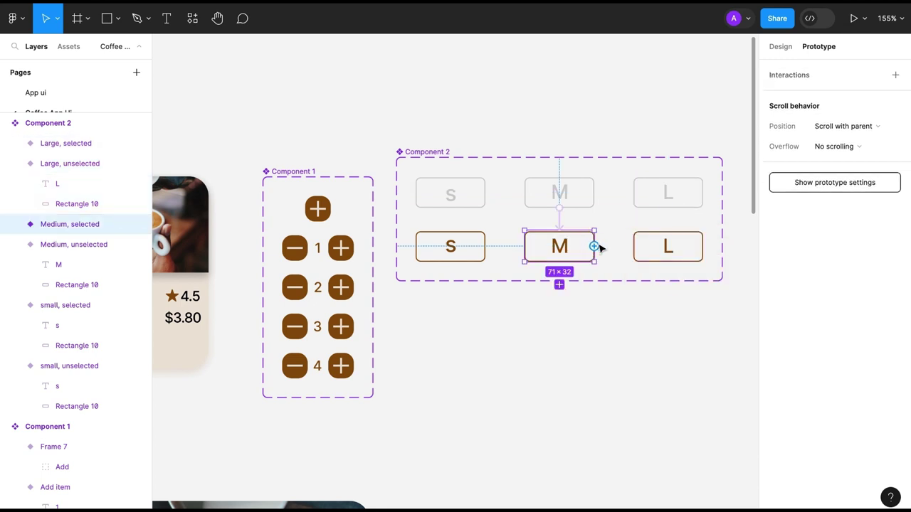
{"action": "left_click_drag", "start_coordinate": [594, 247], "coordinate": [559, 194]}
{"action": "left_click", "coordinate": [458, 246]}
{"action": "left_click_drag", "start_coordinate": [485, 246], "coordinate": [450, 194]}
- Place a Component 2 instance under the Size label in the Cappuccino screen
{"action": "left_click", "coordinate": [585, 362]}
{"action": "scroll", "coordinate": [548, 381], "scroll_direction": "down", "scroll_amount": 5}
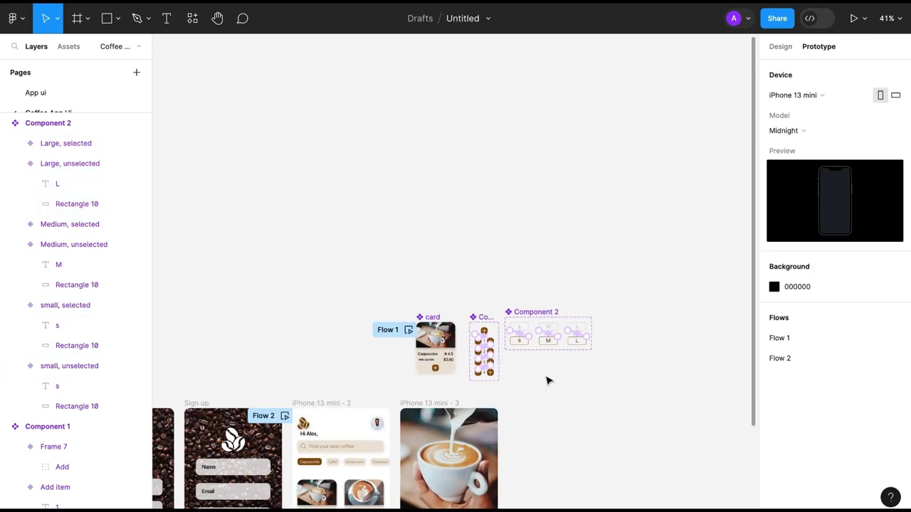
{"action": "scroll", "coordinate": [553, 348], "scroll_direction": "down", "scroll_amount": 5}
{"action": "left_click", "coordinate": [68, 46]}
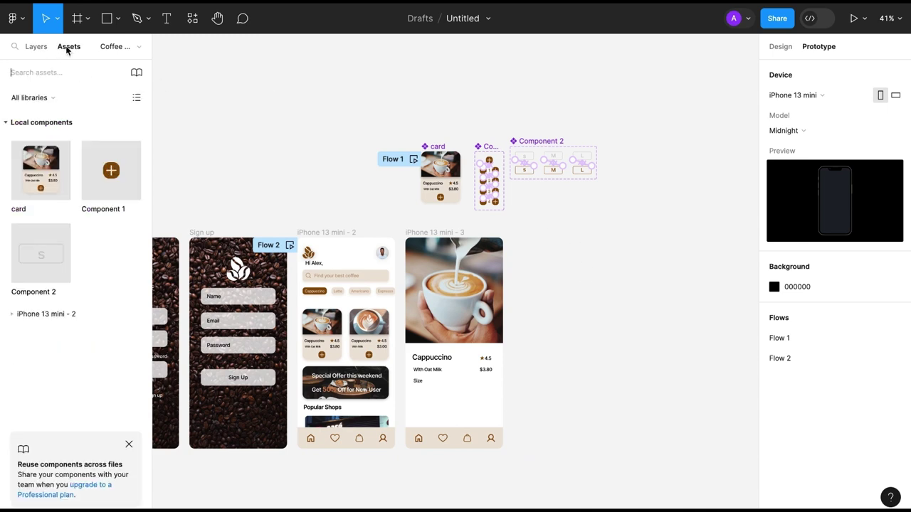
{"action": "left_click_drag", "start_coordinate": [38, 257], "coordinate": [435, 398]}
{"action": "left_click", "coordinate": [780, 46]}
{"action": "scroll", "coordinate": [553, 272], "scroll_direction": "up", "scroll_amount": 10}
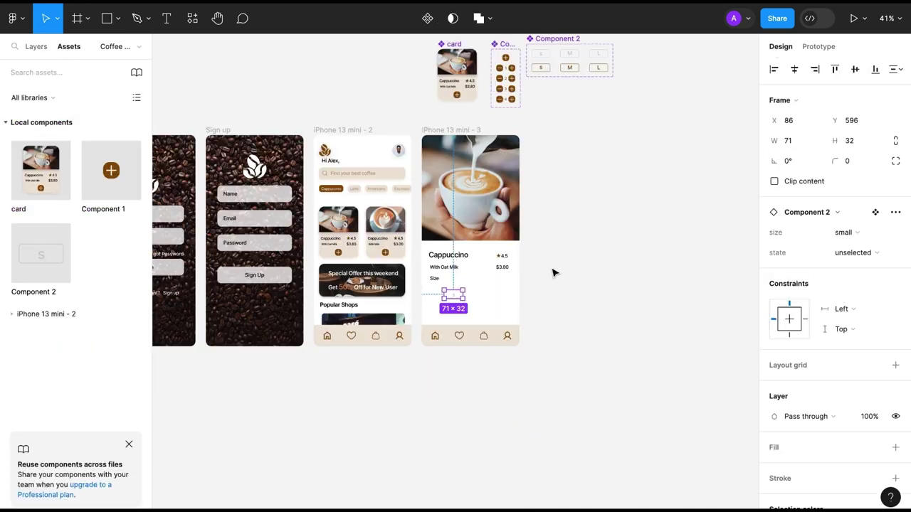
{"action": "mouse_move", "coordinate": [372, 307]}
{"action": "left_mouse_down"}
{"action": "mouse_move", "coordinate": [324, 299]}
{"action": "mouse_move", "coordinate": [406, 299]}
{"action": "left_mouse_up"}
- Duplicate the size chip and set the copies' size to Medium and Large
{"action": "key", "text": "ctrl+d"}
{"action": "key", "text": "ctrl+d"}
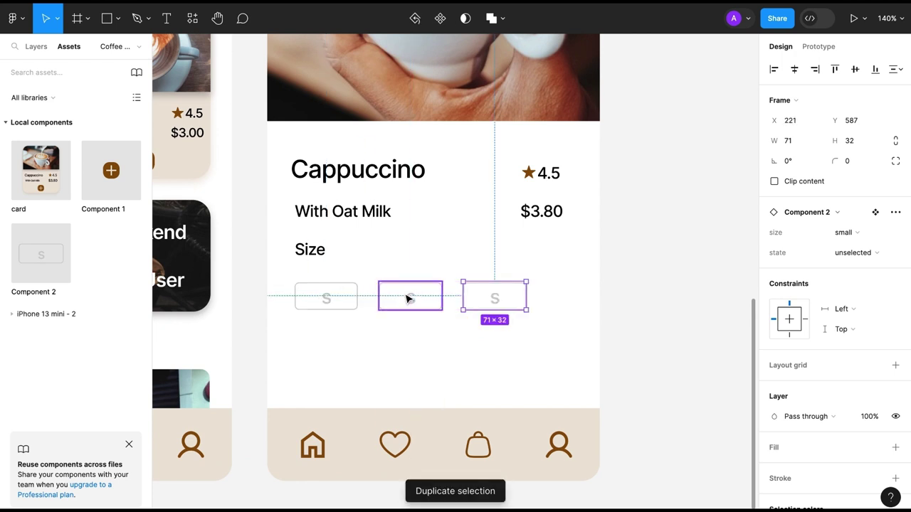
{"action": "left_click", "coordinate": [448, 381]}
{"action": "left_click", "coordinate": [410, 296]}
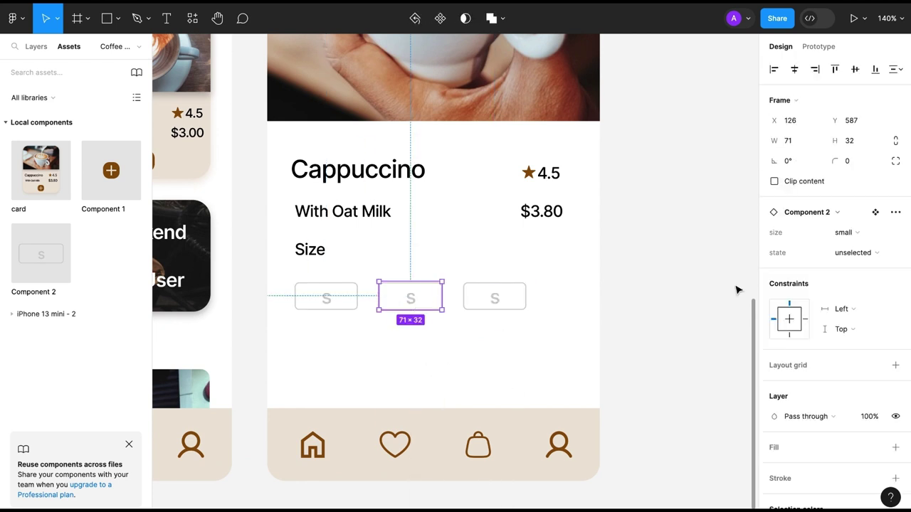
{"action": "left_click", "coordinate": [847, 232]}
{"action": "left_click", "coordinate": [850, 249]}
{"action": "left_click", "coordinate": [493, 296]}
{"action": "left_click", "coordinate": [846, 232]}
{"action": "left_click", "coordinate": [791, 260]}
{"action": "left_click", "coordinate": [413, 396]}
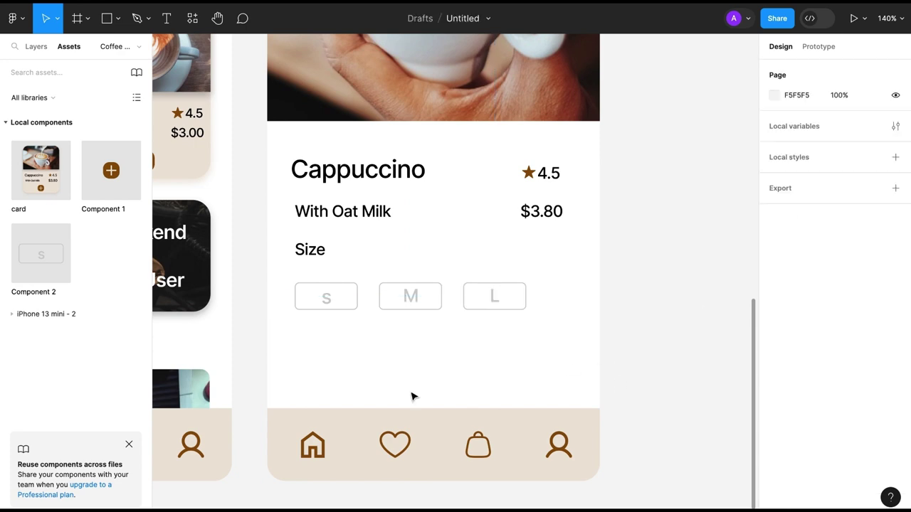
- Check the s text inside Component 2 and review the three chips
{"action": "scroll", "coordinate": [313, 301], "scroll_direction": "up", "scroll_amount": 5}
{"action": "scroll", "coordinate": [313, 300], "scroll_direction": "up", "scroll_amount": 10}
{"action": "left_click", "coordinate": [636, 139]}
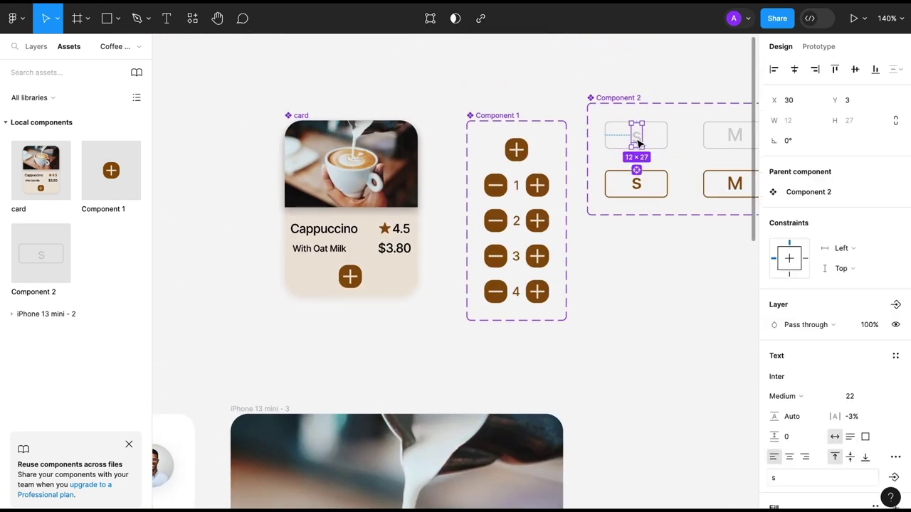
{"action": "left_click", "coordinate": [643, 258]}
{"action": "scroll", "coordinate": [642, 258], "scroll_direction": "down", "scroll_amount": 5}
{"action": "scroll", "coordinate": [642, 258], "scroll_direction": "up", "scroll_amount": 8}
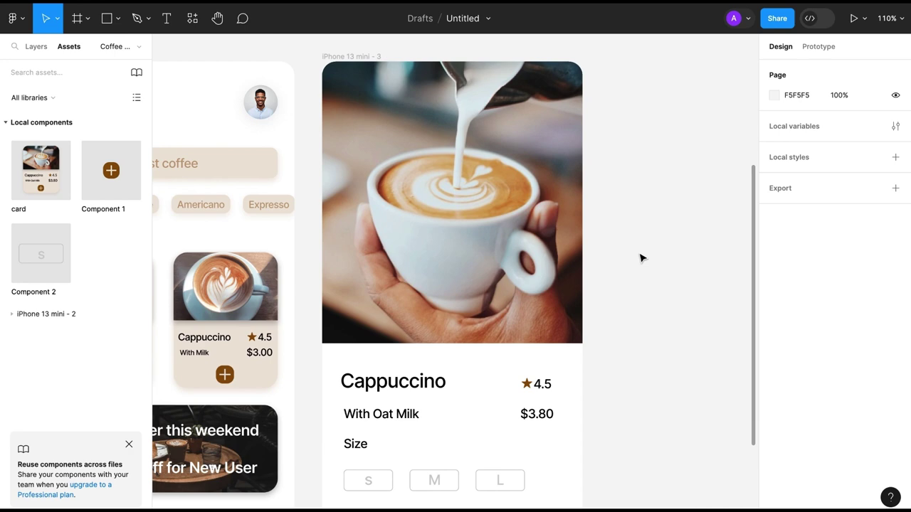
{"action": "scroll", "coordinate": [647, 434], "scroll_direction": "down", "scroll_amount": 2}
{"action": "scroll", "coordinate": [443, 411], "scroll_direction": "down", "scroll_amount": 3}
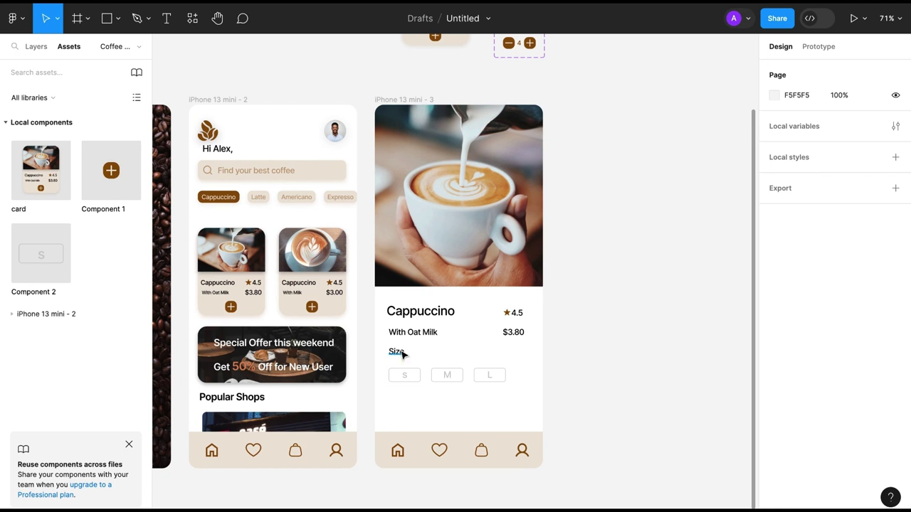
- Copy the Size label below the chips as a Description heading, then duplicate it for body text
{"action": "left_click_drag", "start_coordinate": [402, 355], "coordinate": [400, 398]}
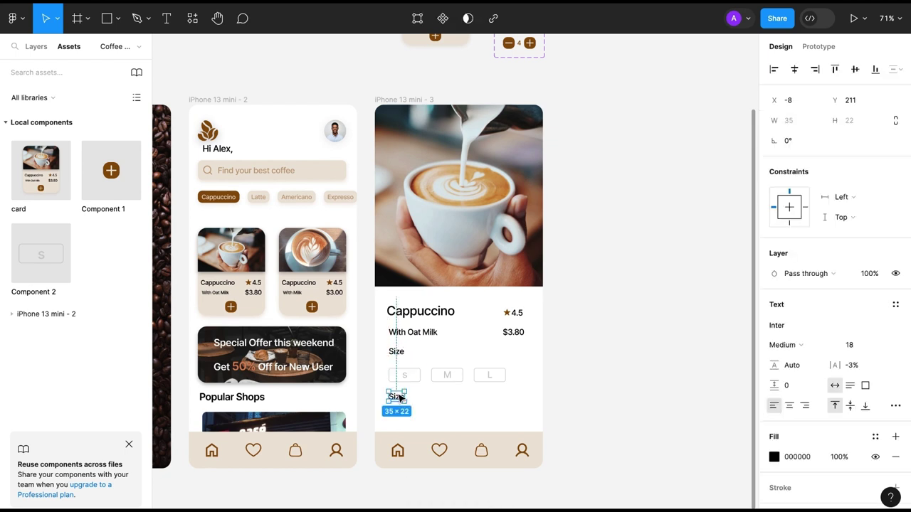
{"action": "key", "text": "Return"}
{"action": "type", "text": "Description"}
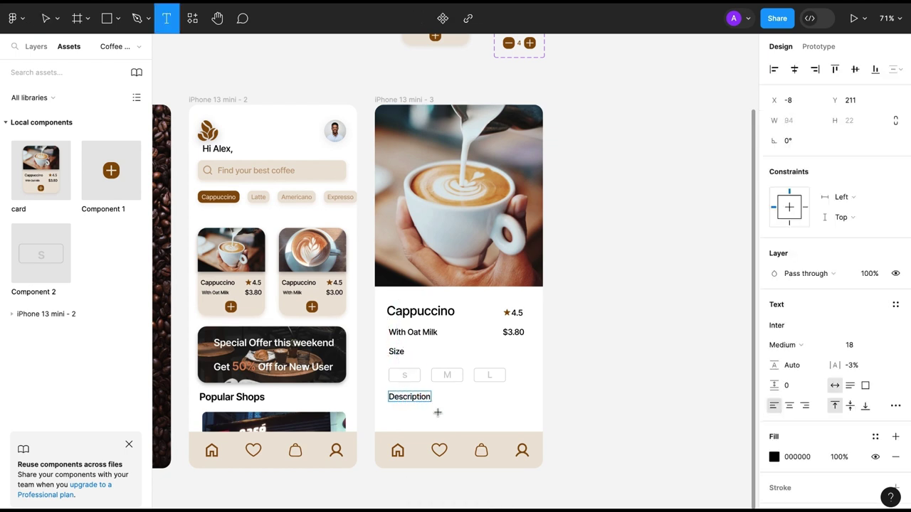
{"action": "key", "text": "Escape"}
{"action": "left_click_drag", "start_coordinate": [410, 402], "coordinate": [411, 415]}
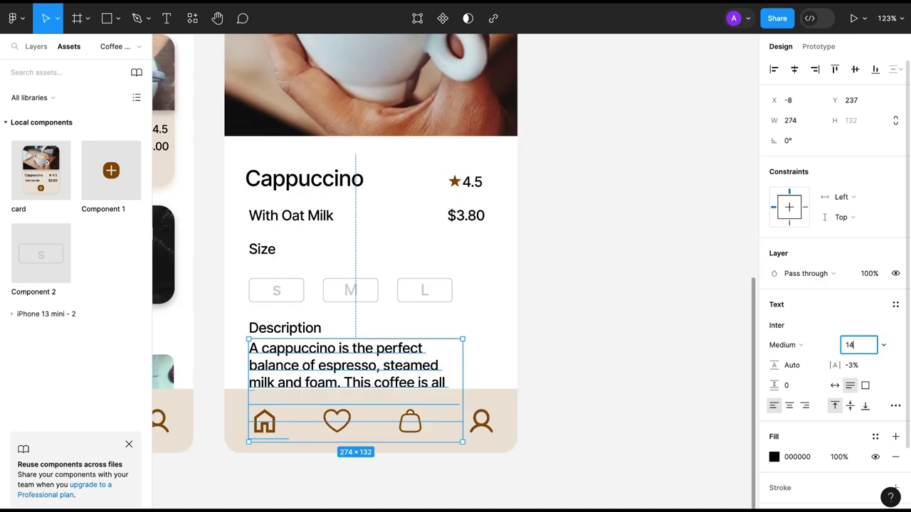
- Set the description body text to font size 12
{"action": "key", "text": "Return"}
{"action": "left_click", "coordinate": [852, 347]}
{"action": "type", "text": "12"}
{"action": "key", "text": "Return"}
{"action": "scroll", "coordinate": [836, 420], "scroll_direction": "down", "scroll_amount": 1}
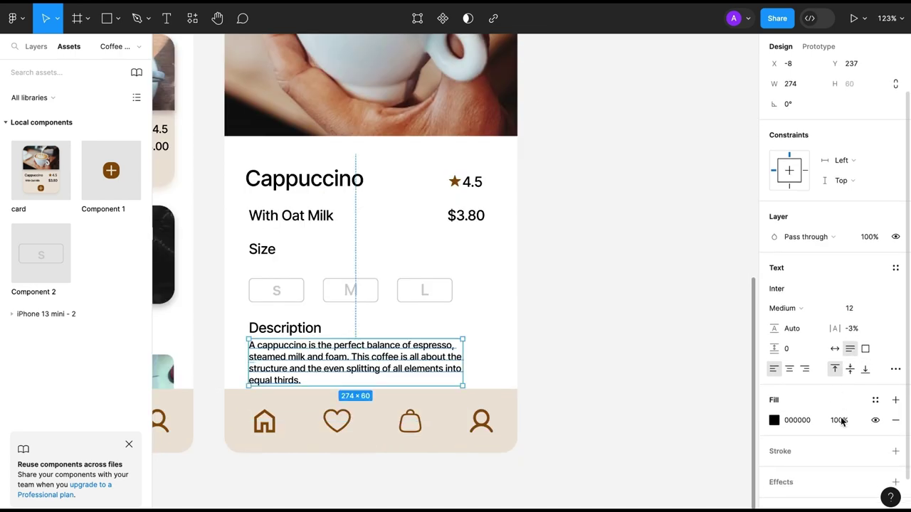
- Make the description text grey 888888 in Regular weight
{"action": "left_click", "coordinate": [774, 419]}
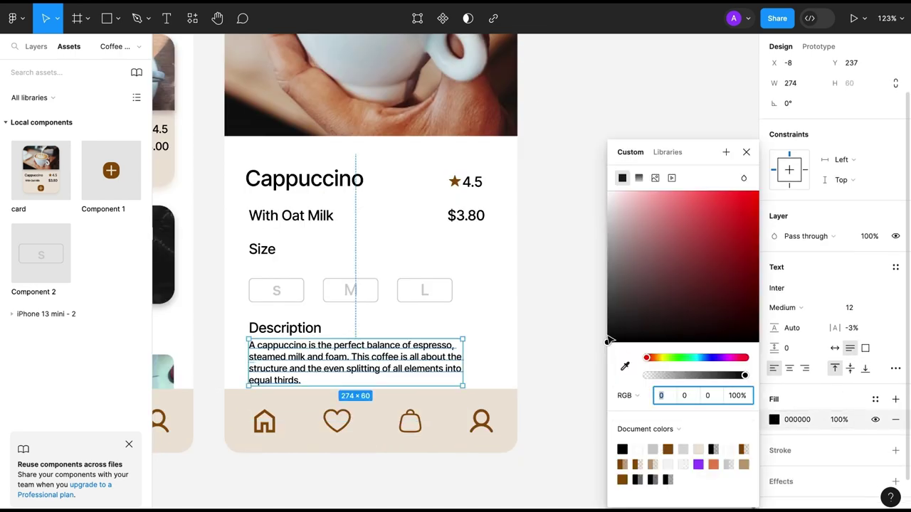
{"action": "left_click", "coordinate": [667, 448]}
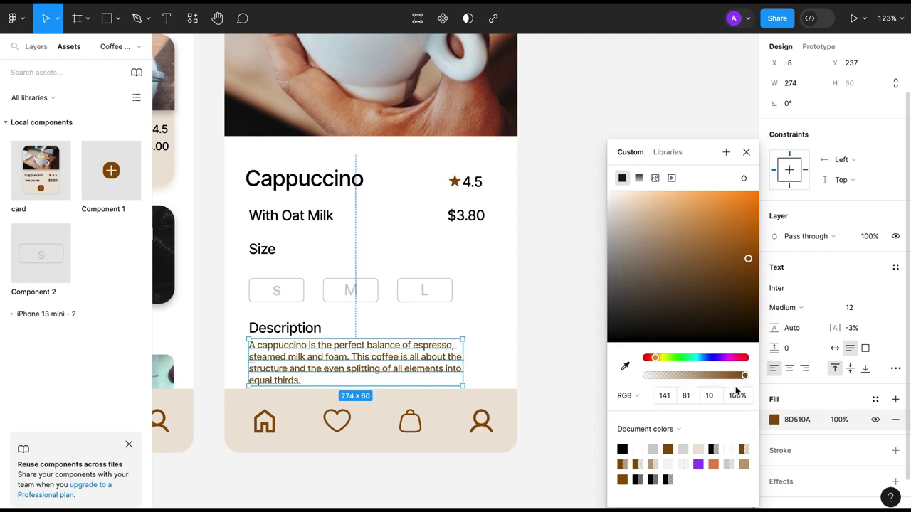
{"action": "left_click", "coordinate": [624, 446]}
{"action": "left_click_drag", "start_coordinate": [614, 305], "coordinate": [608, 268]}
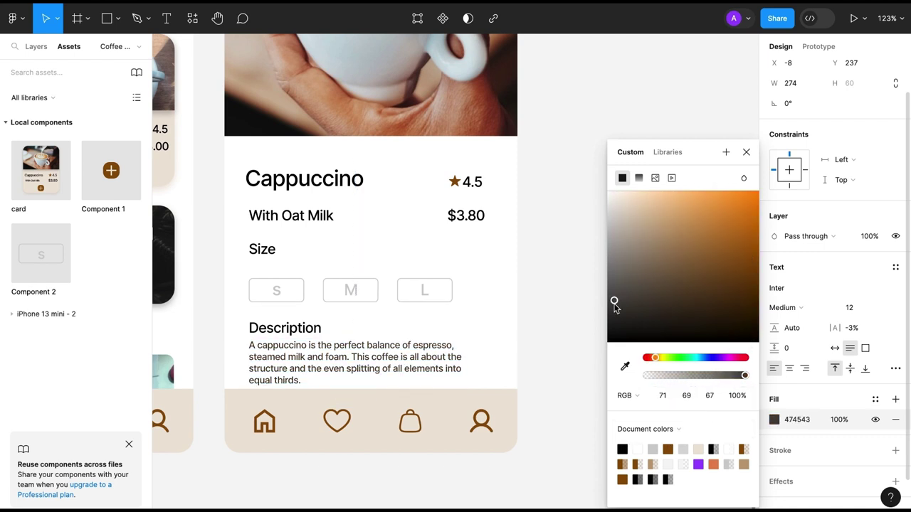
{"action": "left_click", "coordinate": [607, 263]}
{"action": "left_click", "coordinate": [783, 307]}
{"action": "left_click", "coordinate": [782, 289]}
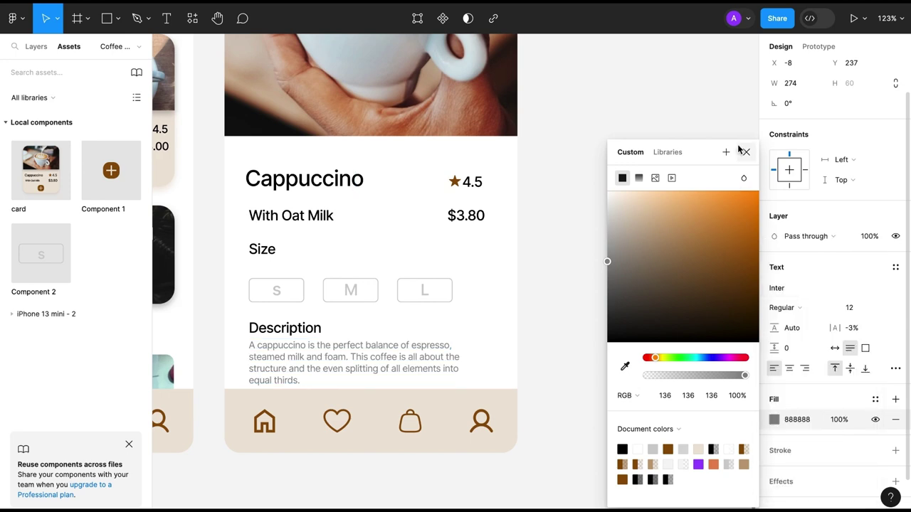
{"action": "left_click", "coordinate": [746, 152]}
{"action": "left_click", "coordinate": [603, 359]}
- Widen the description box to 315 so it wraps to three lines
{"action": "left_click", "coordinate": [459, 355]}
{"action": "left_click_drag", "start_coordinate": [462, 351], "coordinate": [495, 352]}
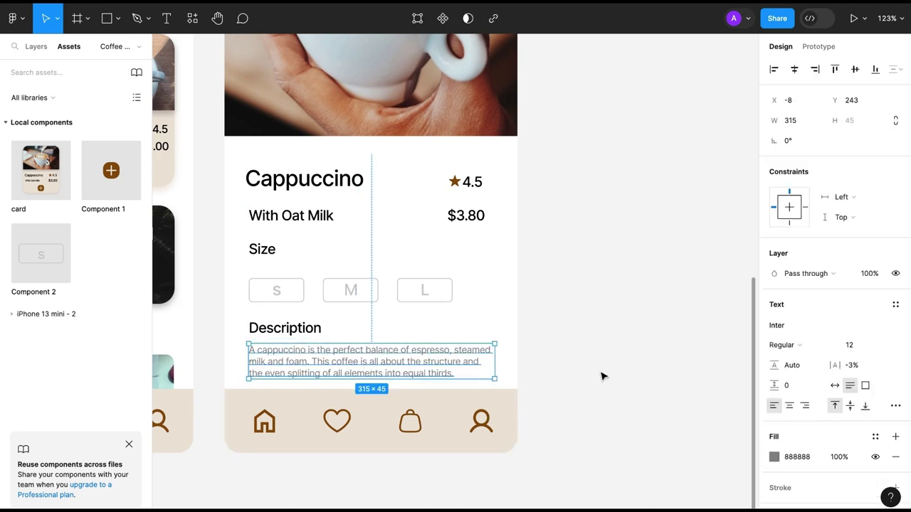
{"action": "left_click", "coordinate": [602, 375]}
{"action": "scroll", "coordinate": [604, 377], "scroll_direction": "down", "scroll_amount": 3}
{"action": "scroll", "coordinate": [474, 371], "scroll_direction": "down", "scroll_amount": 3}
- Frame the Description heading and body together and name the frame Text
{"action": "left_click", "coordinate": [455, 369]}
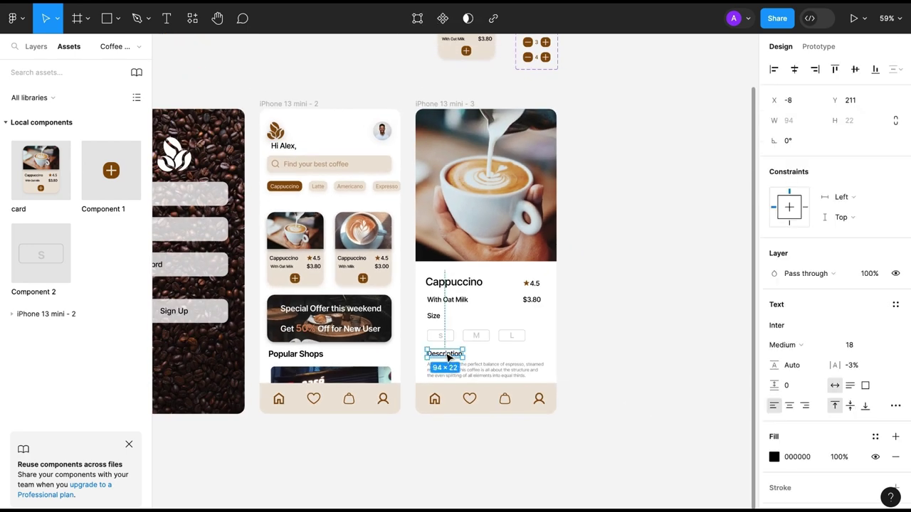
{"action": "left_click", "coordinate": [442, 354], "text": "shift"}
{"action": "right_click", "coordinate": [463, 341]}
{"action": "left_click", "coordinate": [491, 300]}
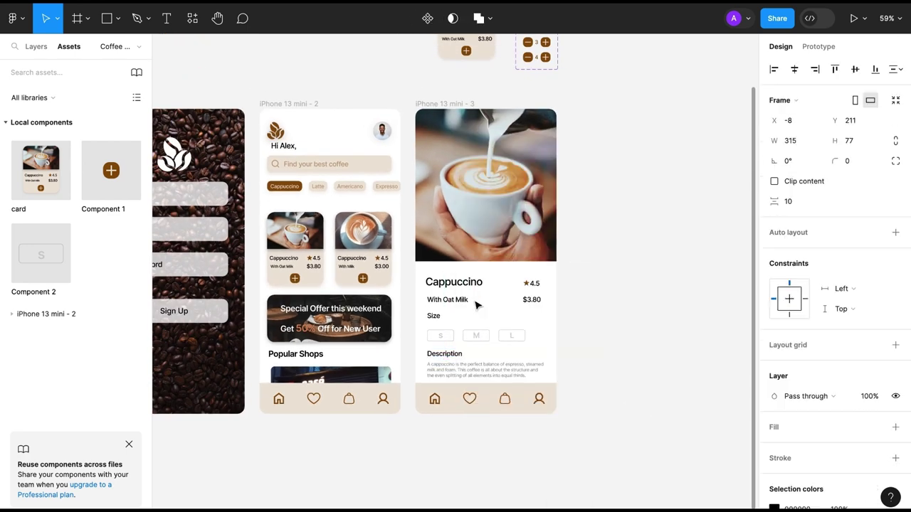
{"action": "left_click", "coordinate": [36, 46]}
{"action": "double_click", "coordinate": [71, 325]}
{"action": "type", "text": "Text"}
{"action": "key", "text": "Return"}
{"action": "left_click", "coordinate": [493, 426]}
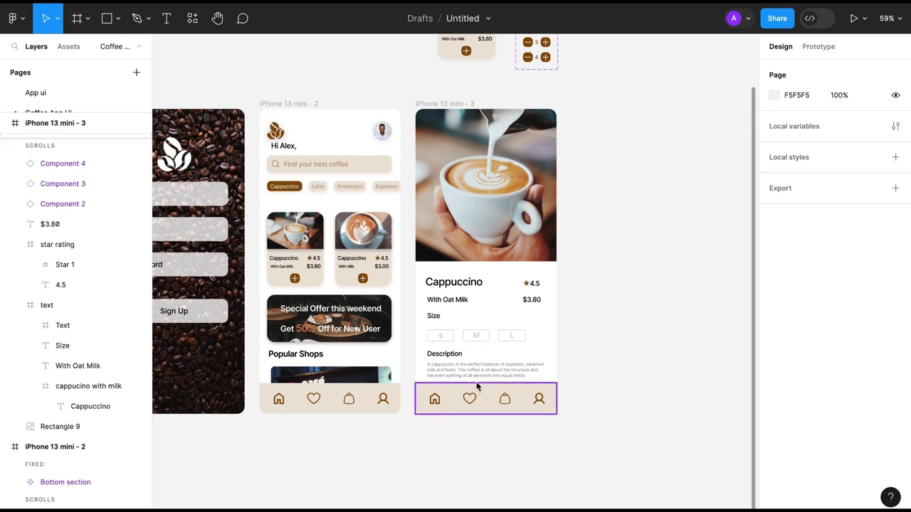
- Move Description down, frame the Size label with S/M/L buttons as Size, and lower it
{"action": "left_click_drag", "start_coordinate": [460, 358], "coordinate": [459, 384]}
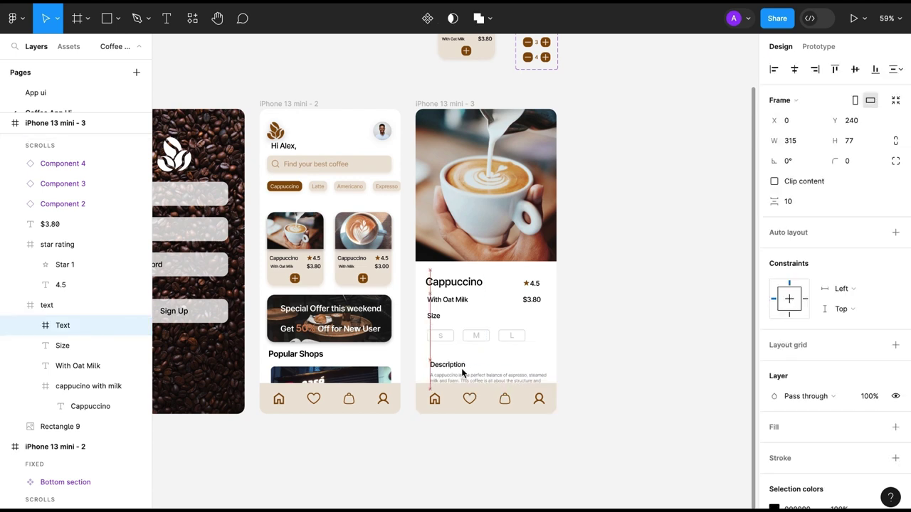
{"action": "left_click_drag", "start_coordinate": [425, 329], "coordinate": [530, 342]}
{"action": "left_click", "coordinate": [433, 317], "text": "shift"}
{"action": "right_click", "coordinate": [435, 318]}
{"action": "left_click", "coordinate": [488, 271]}
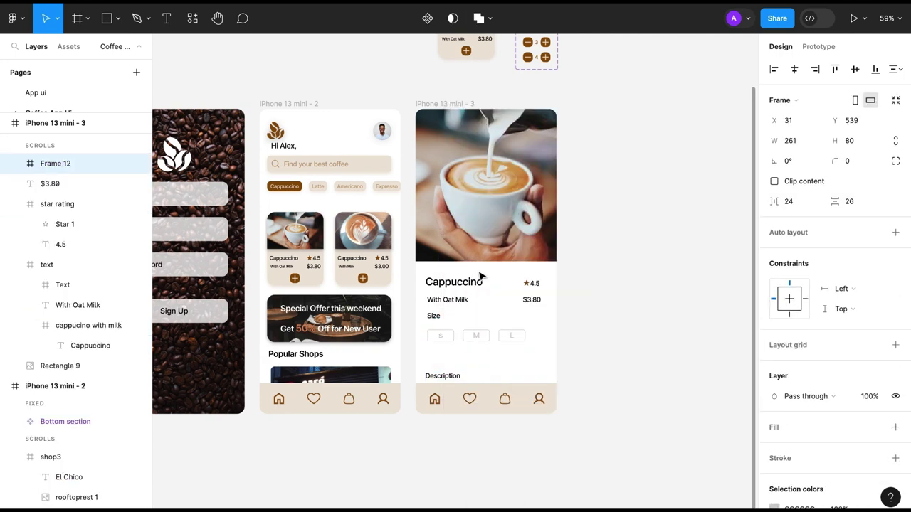
{"action": "double_click", "coordinate": [50, 165]}
{"action": "type", "text": "Size"}
{"action": "key", "text": "Return"}
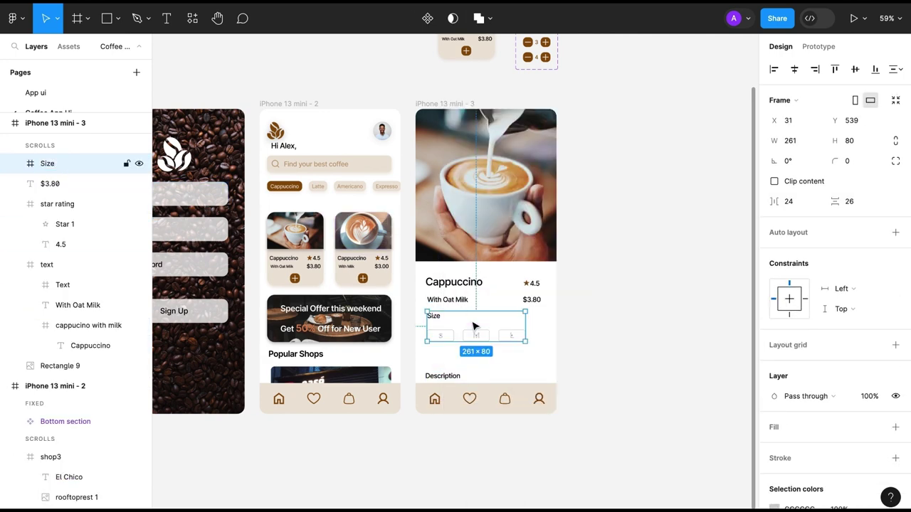
{"action": "left_click_drag", "start_coordinate": [474, 326], "coordinate": [475, 349]}
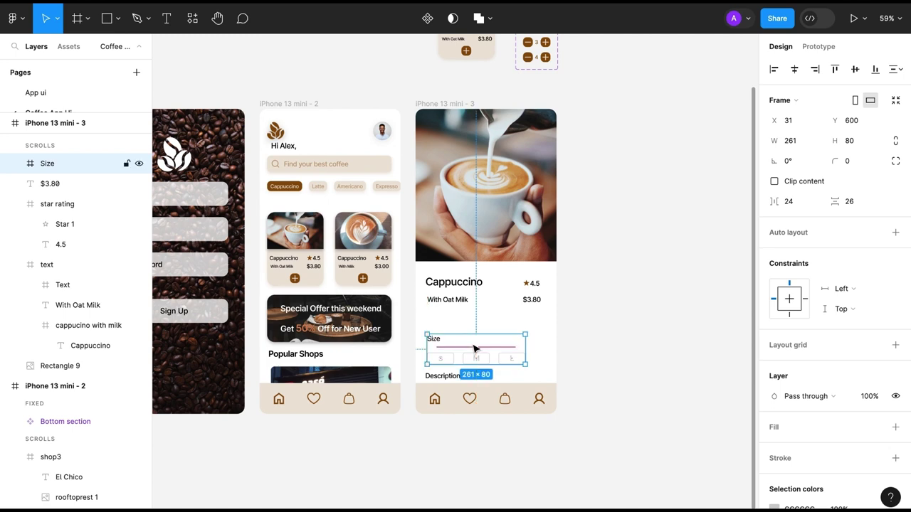
- Place a Component 1 plus button from Assets under With Oat Milk
{"action": "left_click", "coordinate": [68, 46]}
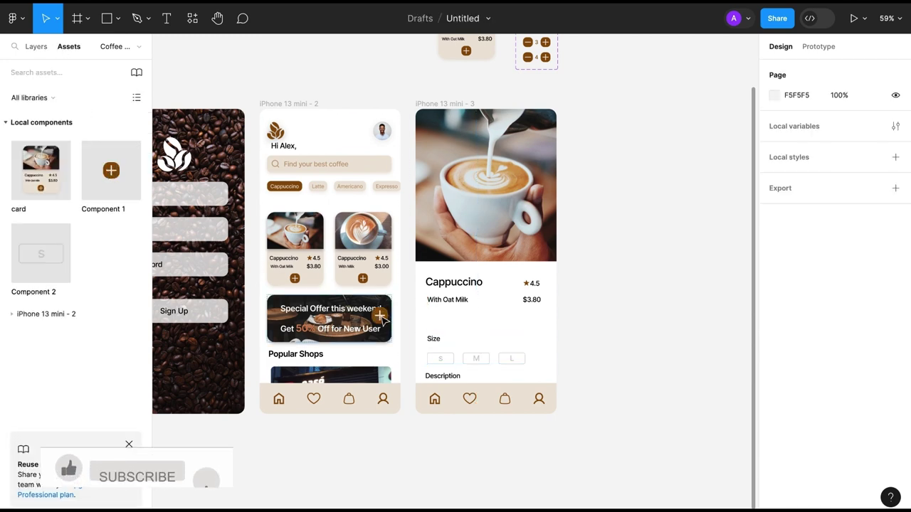
{"action": "left_click_drag", "start_coordinate": [111, 170], "coordinate": [433, 320]}
{"action": "scroll", "coordinate": [470, 313], "scroll_direction": "up", "scroll_amount": 5}
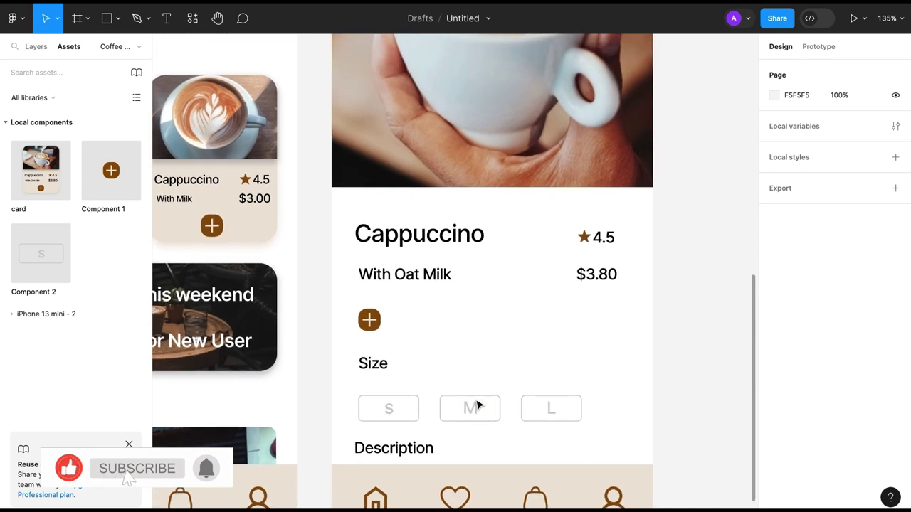
{"action": "left_click", "coordinate": [379, 331]}
{"action": "left_click", "coordinate": [742, 315]}
{"action": "scroll", "coordinate": [529, 377], "scroll_direction": "down", "scroll_amount": 3}
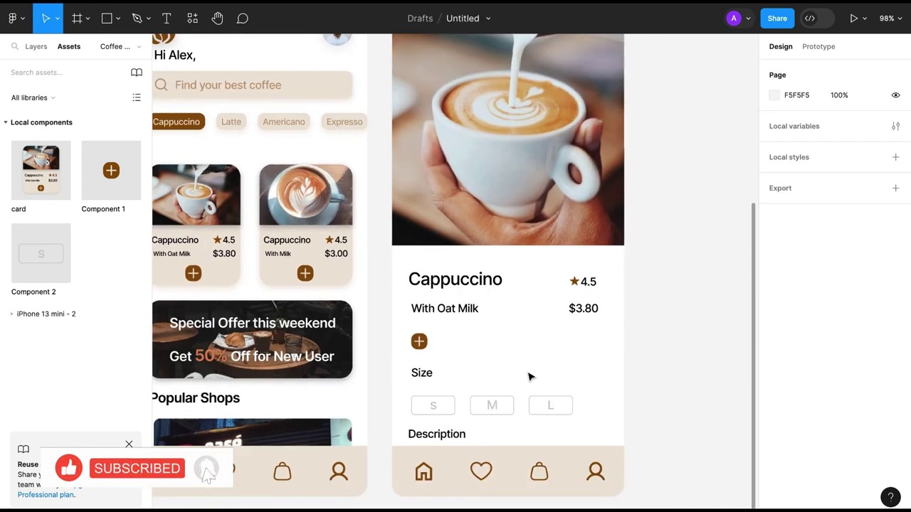
{"action": "scroll", "coordinate": [529, 376], "scroll_direction": "down", "scroll_amount": 2}
- Add a drop shadow with blur 10 to the cappuccino photo
{"action": "left_click", "coordinate": [36, 46]}
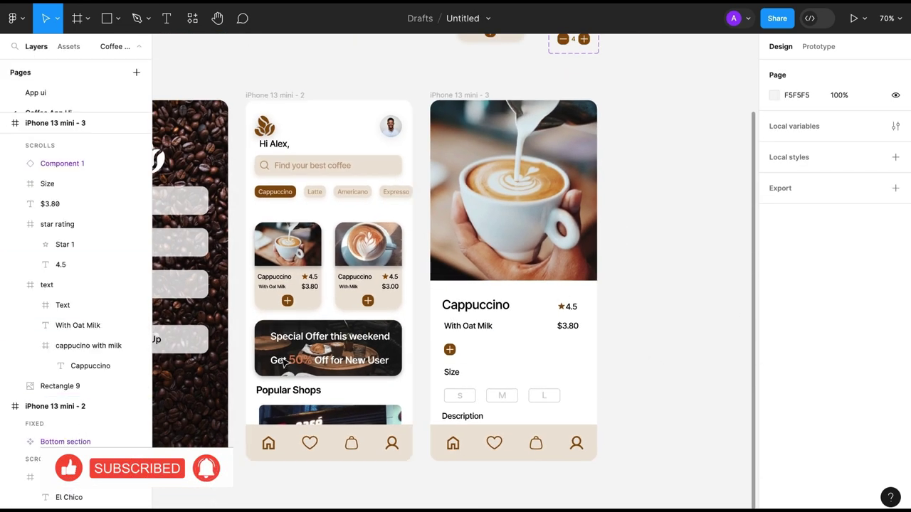
{"action": "scroll", "coordinate": [455, 271], "scroll_direction": "right", "scroll_amount": 2}
{"action": "left_click", "coordinate": [818, 46]}
{"action": "left_click", "coordinate": [60, 386]}
{"action": "left_click", "coordinate": [85, 123]}
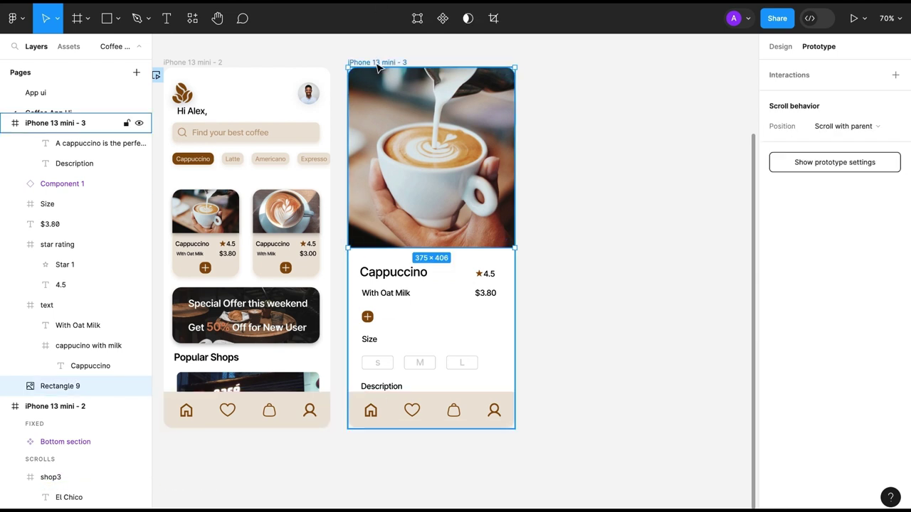
{"action": "left_click", "coordinate": [505, 235]}
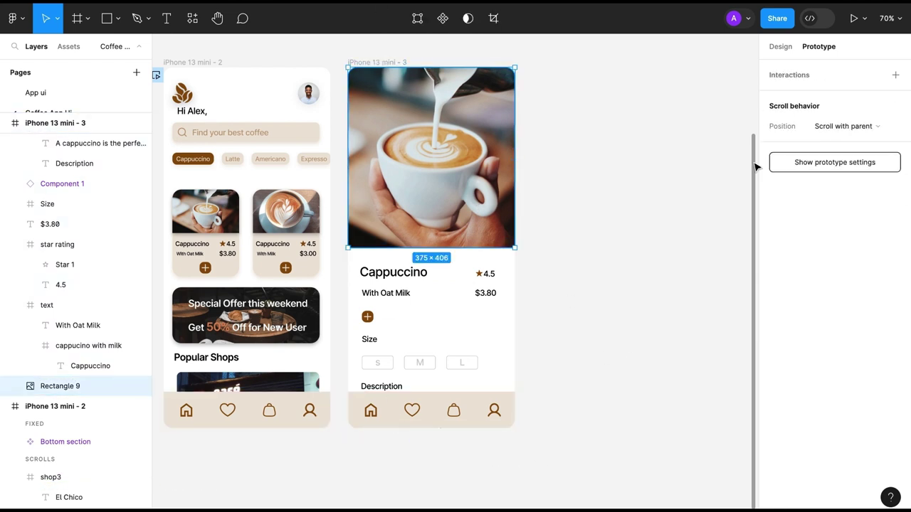
{"action": "left_click", "coordinate": [780, 47]}
{"action": "left_click", "coordinate": [895, 370]}
{"action": "left_click", "coordinate": [774, 391]}
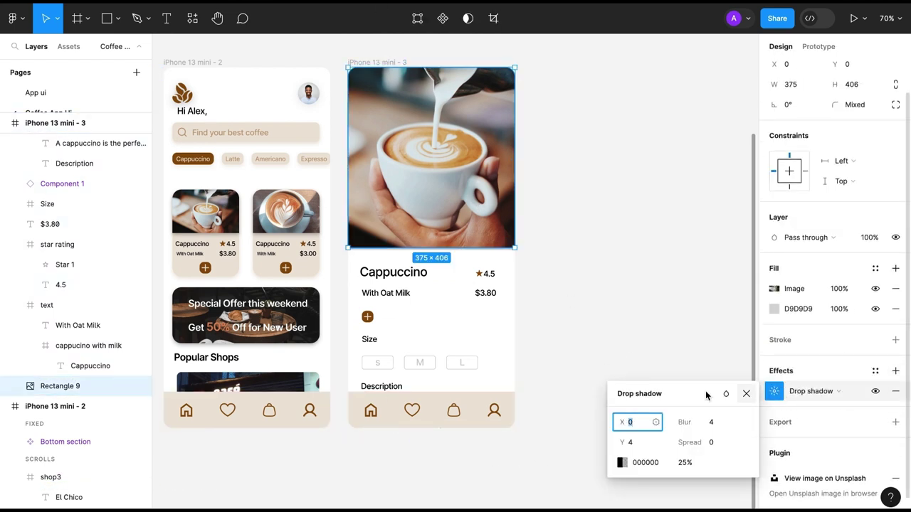
{"action": "left_click", "coordinate": [585, 322]}
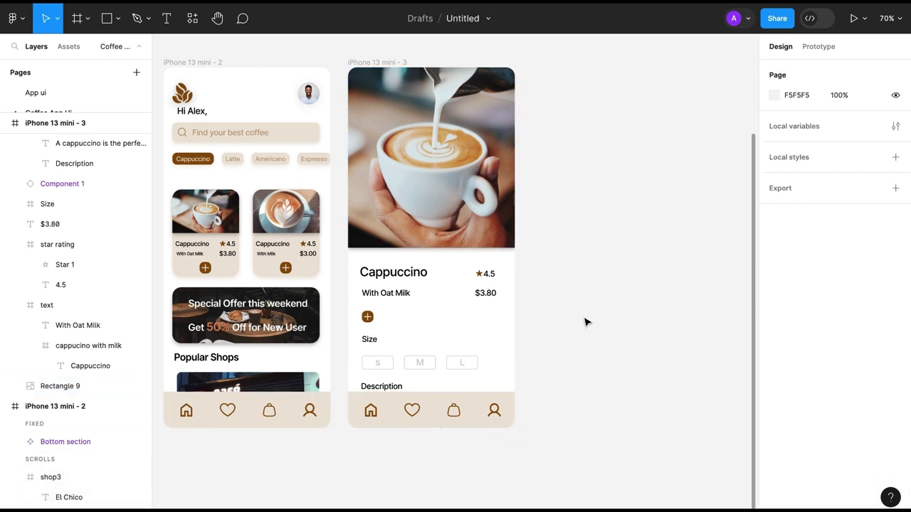
- Set the photo's shadow colour to brown 8D510A at 25%
{"action": "left_click", "coordinate": [60, 386]}
{"action": "left_click", "coordinate": [774, 371]}
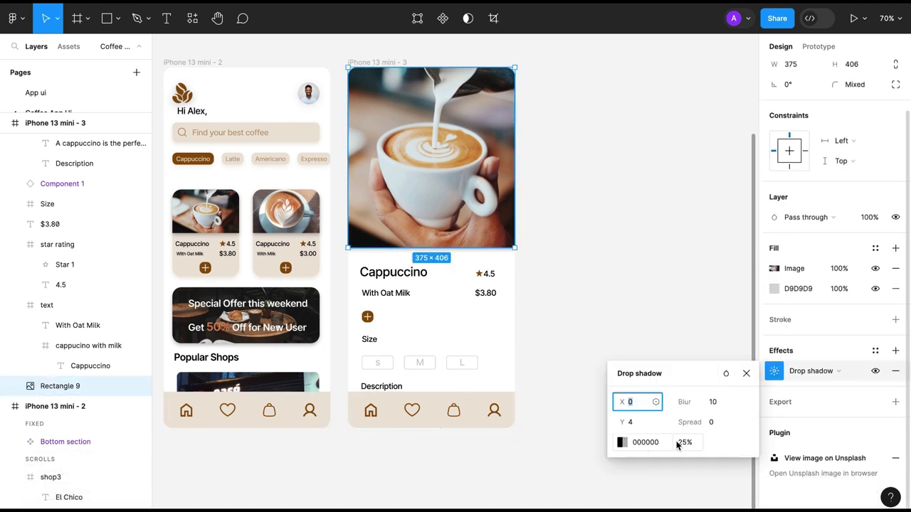
{"action": "left_click", "coordinate": [622, 442]}
{"action": "left_click", "coordinate": [516, 449]}
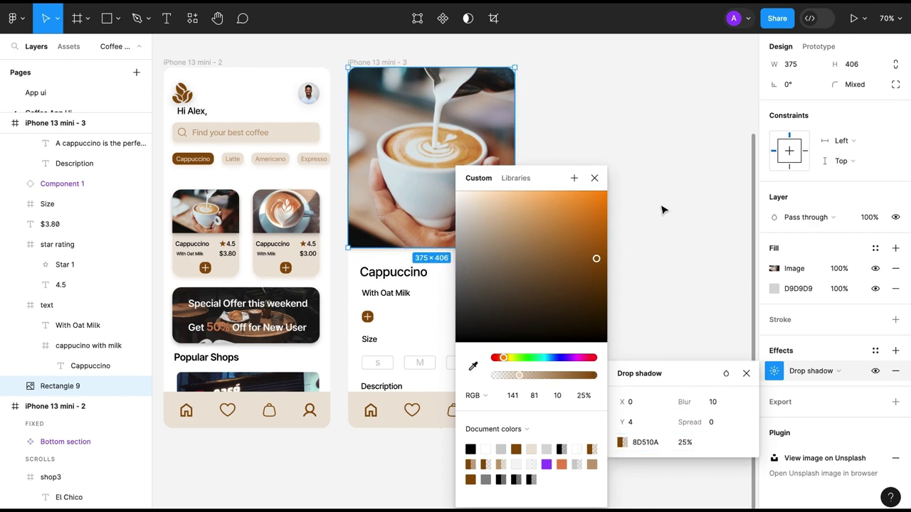
{"action": "left_click", "coordinate": [640, 235]}
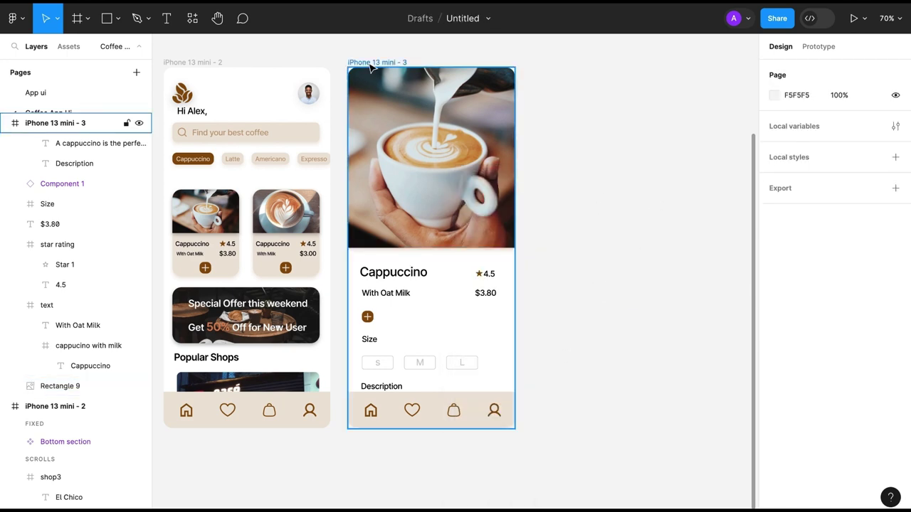
- Draw a wide card box and add a Review Order title at the screen's top
{"action": "key", "text": "r"}
{"action": "left_click_drag", "start_coordinate": [458, 176], "coordinate": [585, 225]}
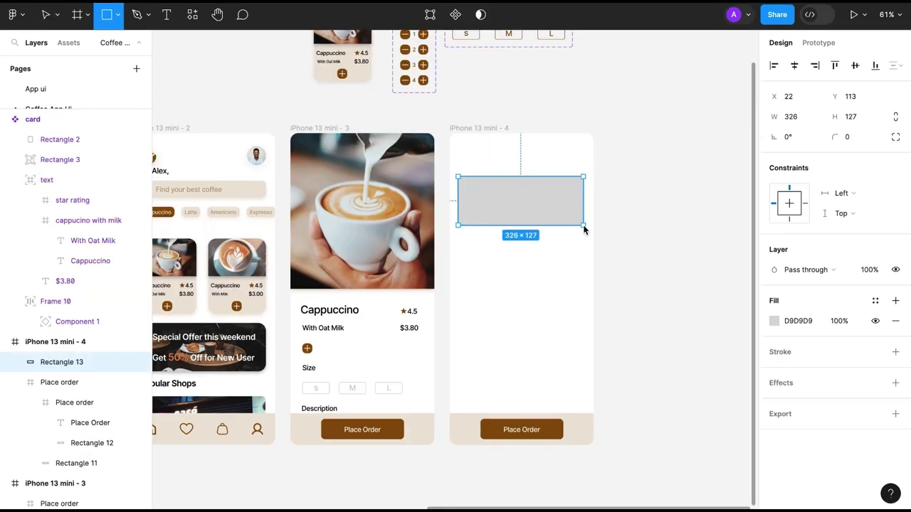
{"action": "left_click_drag", "start_coordinate": [519, 202], "coordinate": [522, 208]}
{"action": "key", "text": "t"}
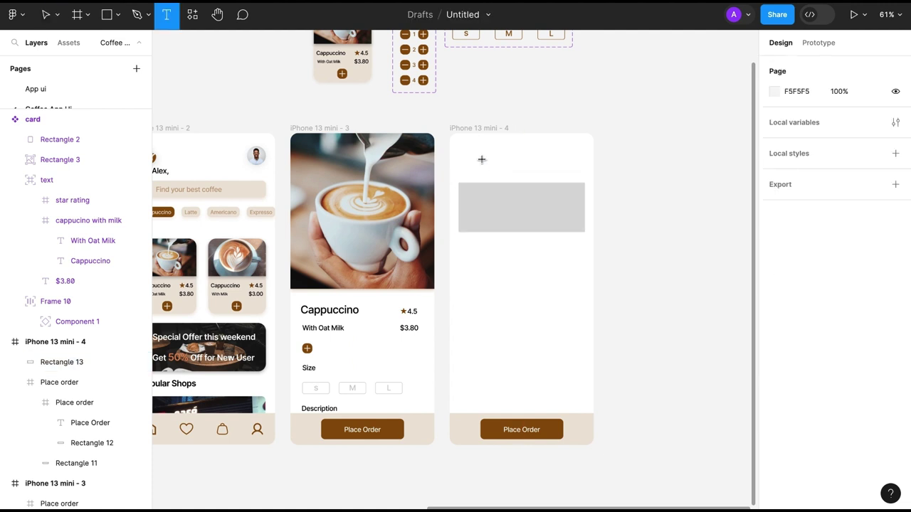
{"action": "left_click", "coordinate": [486, 162]}
{"action": "type", "text": "rde"}
{"action": "key", "text": "Escape"}
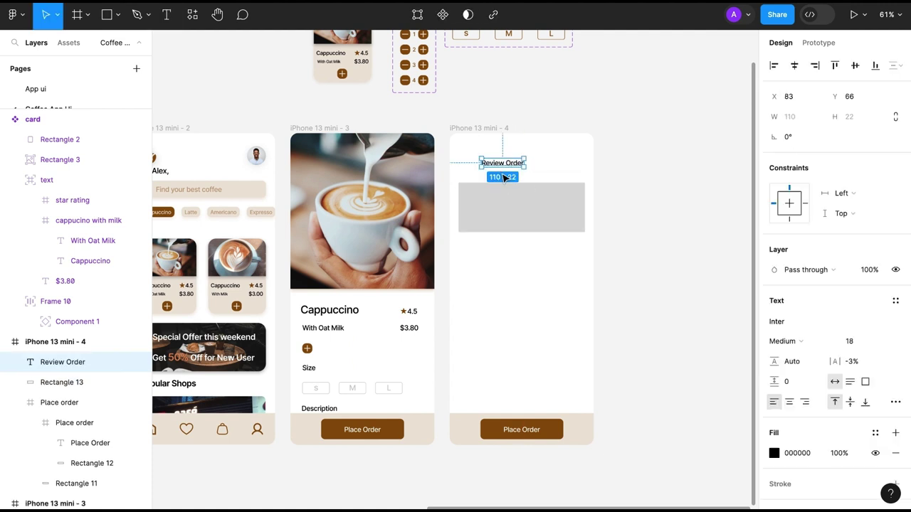
{"action": "left_click_drag", "start_coordinate": [503, 167], "coordinate": [516, 169]}
- Set the Review Order title's font size to 28
{"action": "left_click", "coordinate": [850, 341]}
{"action": "type", "text": "22"}
{"action": "key", "text": "Return"}
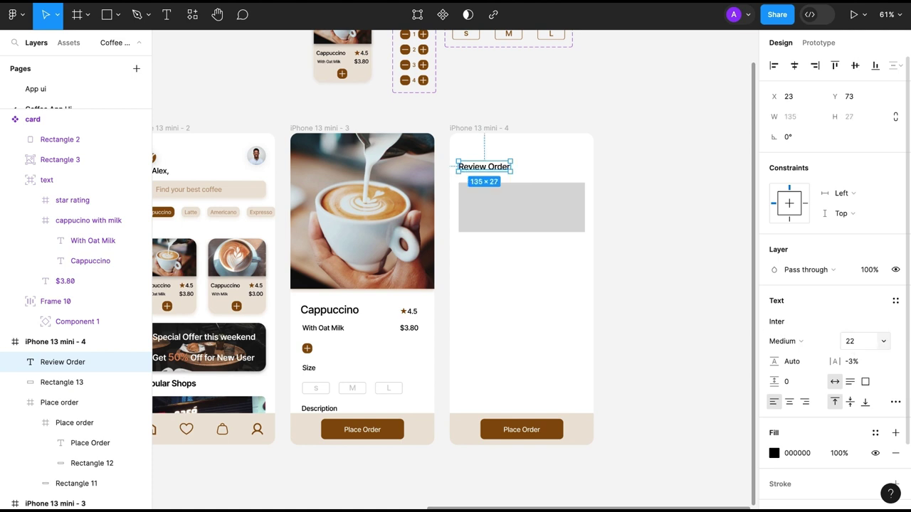
{"action": "left_click", "coordinate": [496, 243]}
{"action": "left_click", "coordinate": [363, 311]}
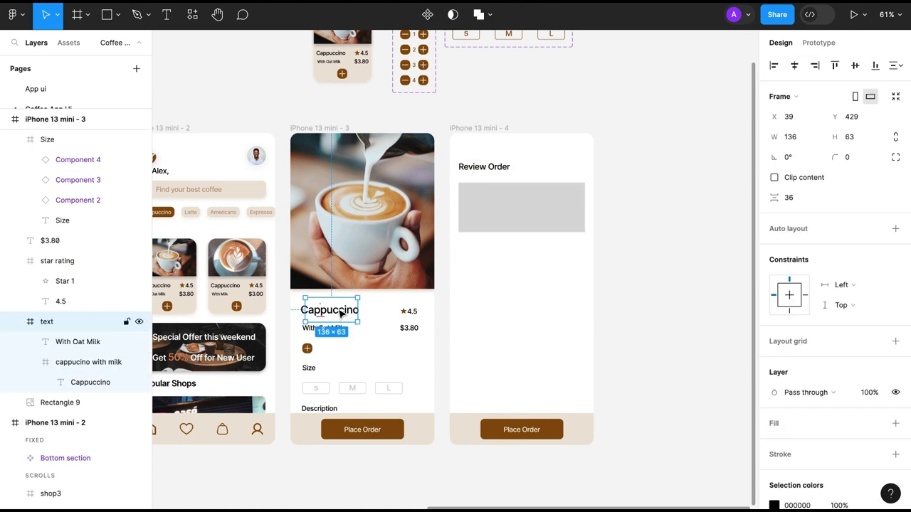
{"action": "left_click", "coordinate": [484, 166]}
{"action": "key", "text": "Return"}
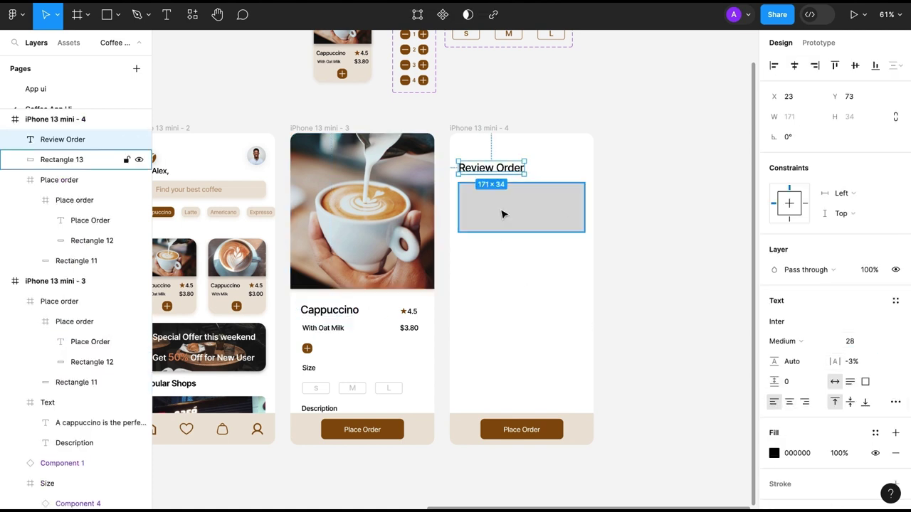
- Fill the card box with the screen's beige colour using the eyedropper
{"action": "left_click", "coordinate": [502, 211]}
{"action": "key", "text": "i"}
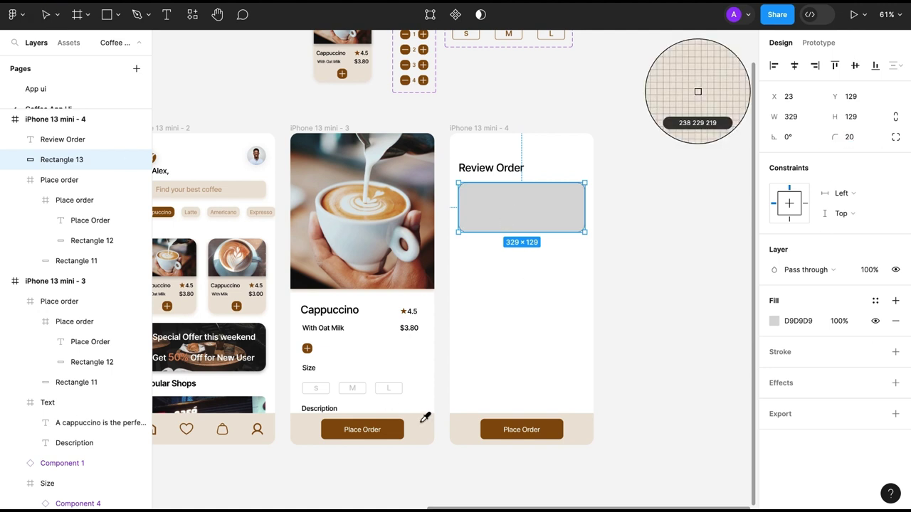
{"action": "left_click", "coordinate": [422, 417]}
{"action": "key", "text": "Escape"}
- Draw a square on the card's left with 20 top-left and bottom-left corner radii
{"action": "key", "text": "r"}
{"action": "left_click_drag", "start_coordinate": [460, 186], "coordinate": [514, 232]}
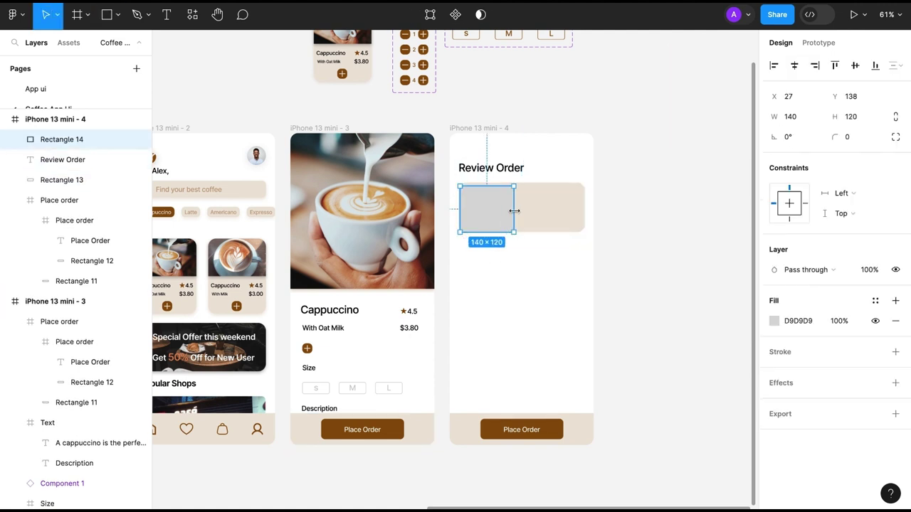
{"action": "left_click", "coordinate": [895, 137]}
{"action": "left_click", "coordinate": [636, 168]}
{"action": "type", "text": "20"}
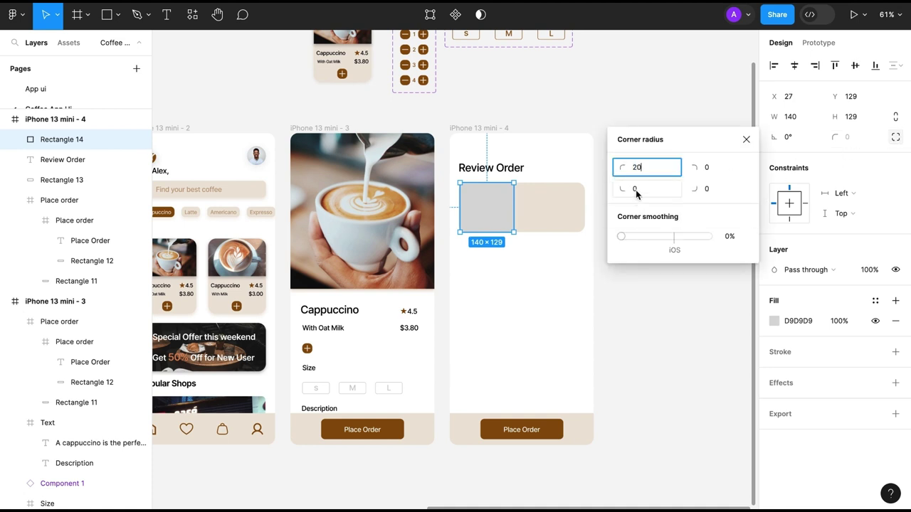
{"action": "left_click", "coordinate": [636, 189]}
{"action": "type", "text": "20"}
{"action": "left_click", "coordinate": [746, 138]}
- Fill the square with a cappuccino photo from an Unsplash 'coffee' search
{"action": "key", "text": "shift+i"}
{"action": "type", "text": "unsp"}
{"action": "key", "text": "Return"}
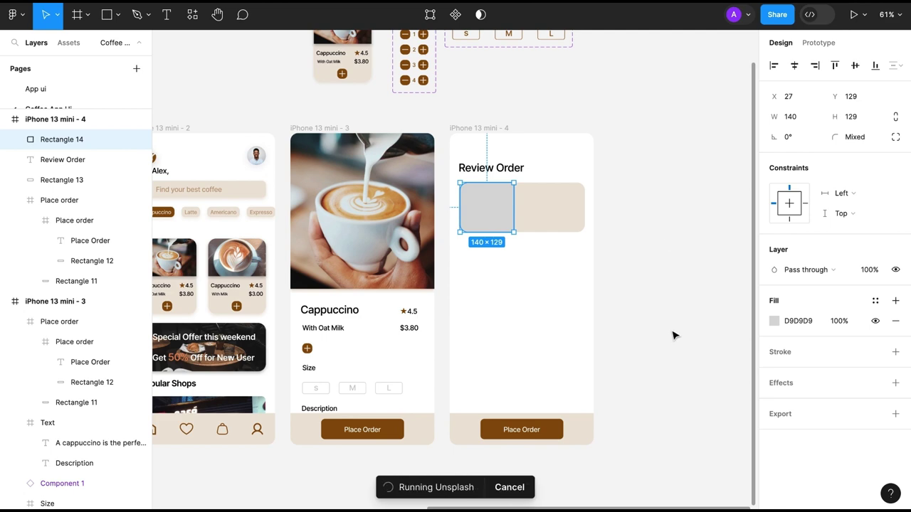
{"action": "type", "text": "co"}
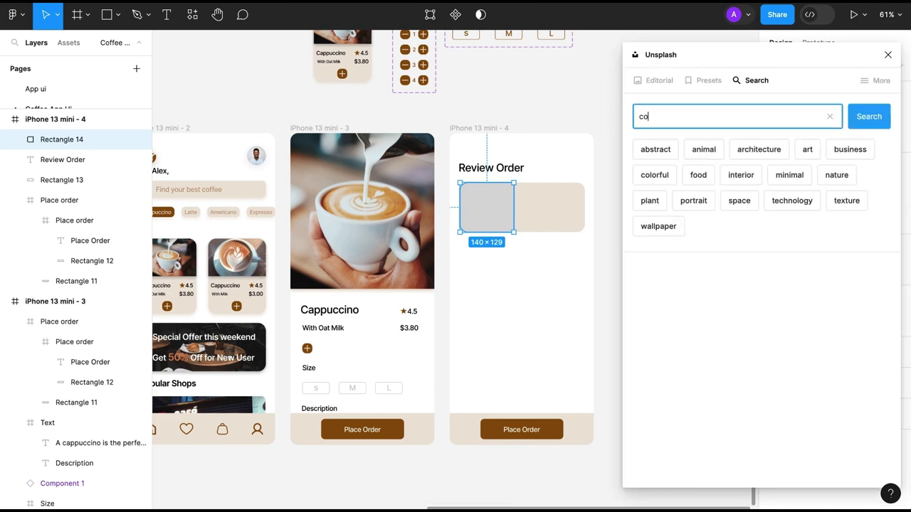
{"action": "type", "text": "ffee"}
{"action": "key", "text": "Return"}
{"action": "left_click", "coordinate": [747, 277]}
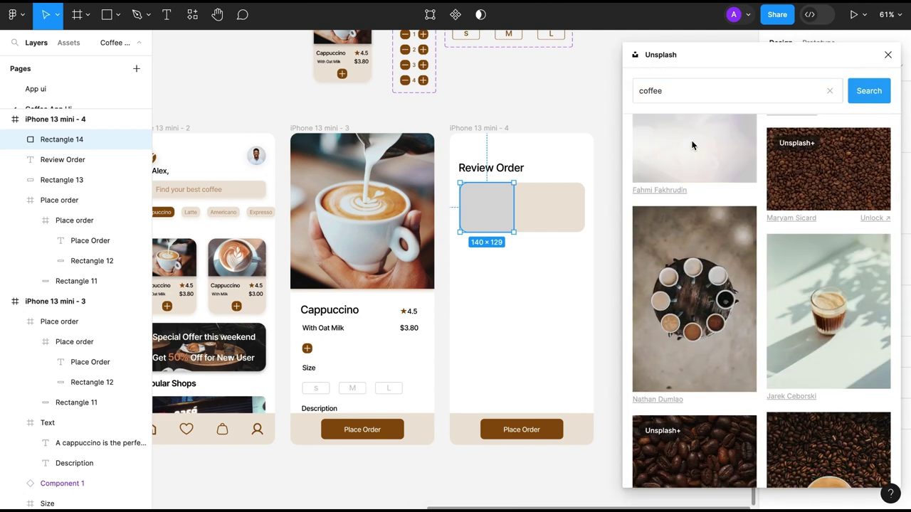
{"action": "left_click", "coordinate": [887, 55]}
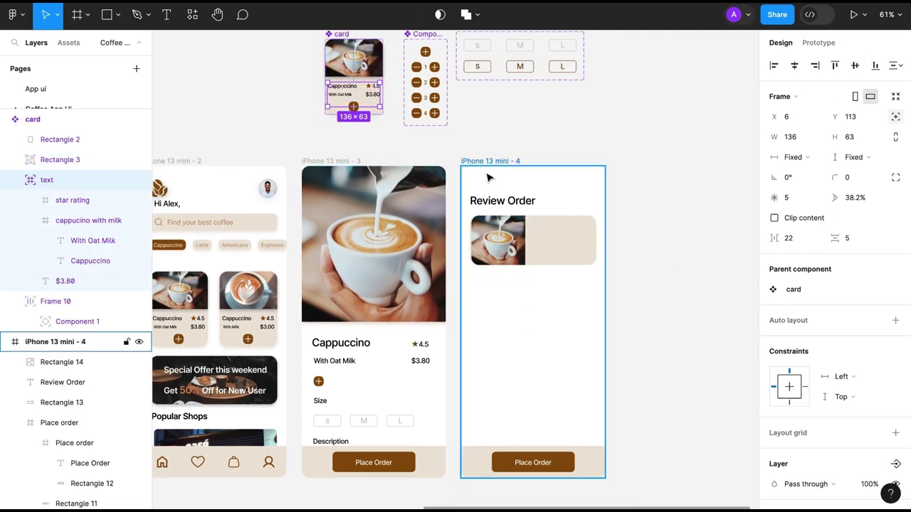
- Paste the product text block onto the right side of the Review Order card
{"action": "left_click", "coordinate": [539, 237]}
{"action": "key", "text": "ctrl+v"}
{"action": "left_click_drag", "start_coordinate": [496, 239], "coordinate": [557, 234]}
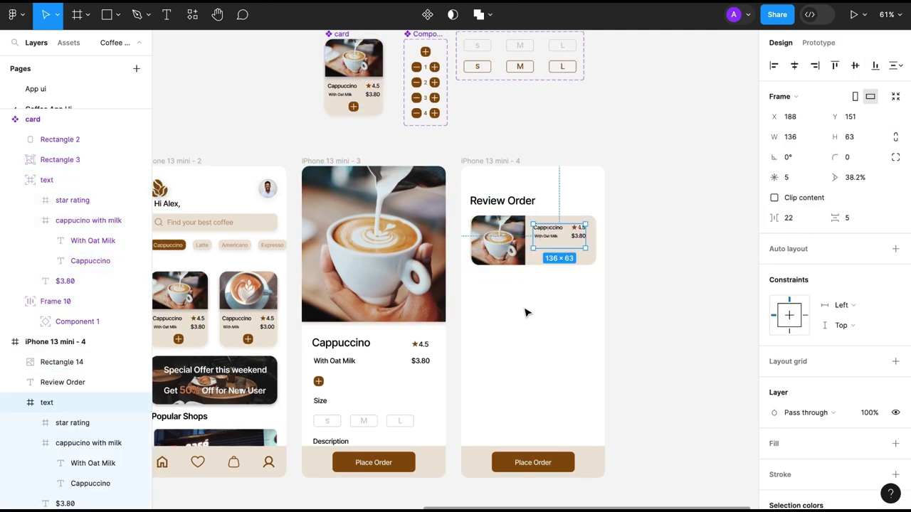
{"action": "left_click", "coordinate": [569, 240]}
{"action": "scroll", "coordinate": [850, 381], "scroll_direction": "down", "scroll_amount": 3}
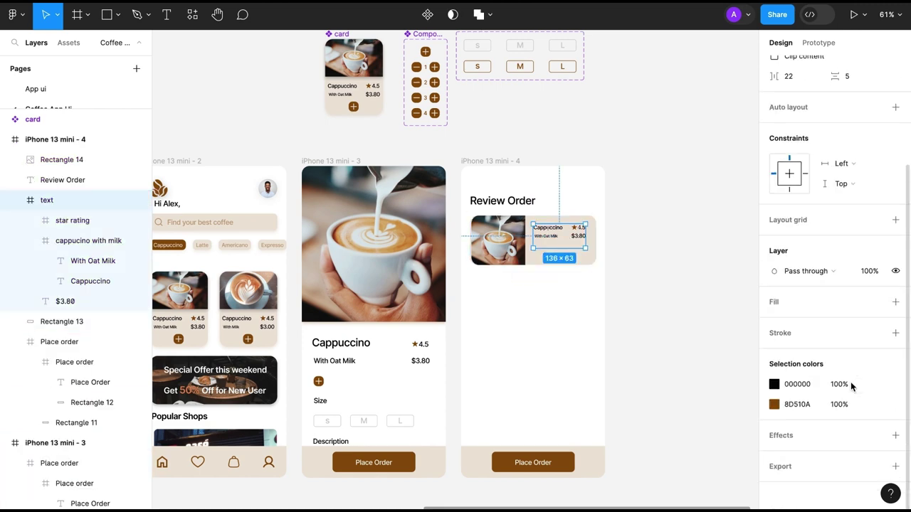
{"action": "scroll", "coordinate": [557, 239], "scroll_direction": "up", "scroll_amount": 3}
{"action": "scroll", "coordinate": [557, 239], "scroll_direction": "up", "scroll_amount": 2}
- Set Cappuccino to size 18 and With Oat Milk to size 12, aligned under it
{"action": "double_click", "coordinate": [559, 225]}
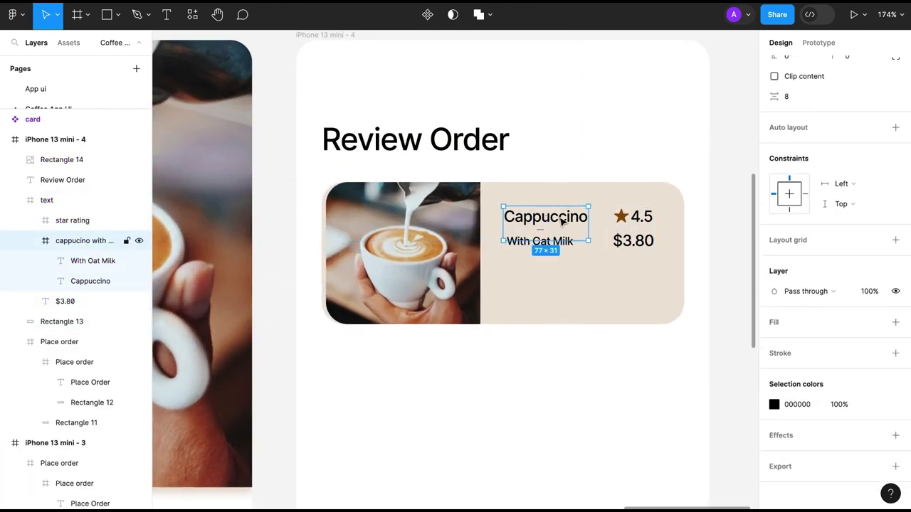
{"action": "left_click", "coordinate": [545, 217]}
{"action": "type", "text": "18"}
{"action": "key", "text": "Return"}
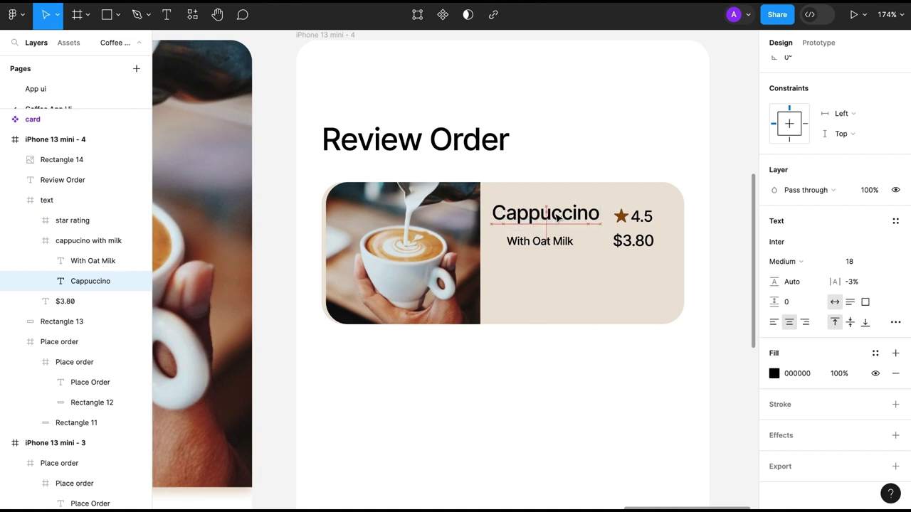
{"action": "left_click", "coordinate": [539, 241]}
{"action": "left_click", "coordinate": [853, 262]}
{"action": "type", "text": "12"}
{"action": "key", "text": "Return"}
{"action": "left_click_drag", "start_coordinate": [538, 245], "coordinate": [528, 240]}
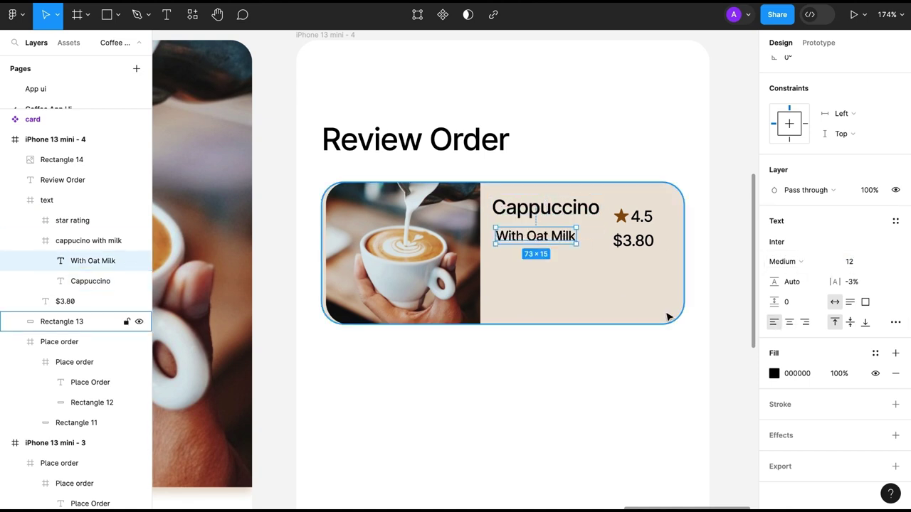
- Move the 4.5 rating and $3.80 price onto one row and shift the photo flush left
{"action": "left_click", "coordinate": [641, 225]}
{"action": "left_click", "coordinate": [632, 241], "text": "shift"}
{"action": "mouse_move", "coordinate": [630, 223]}
{"action": "left_mouse_down"}
{"action": "mouse_move", "coordinate": [514, 274]}
{"action": "mouse_move", "coordinate": [632, 273]}
{"action": "left_mouse_up"}
{"action": "left_click", "coordinate": [574, 311]}
{"action": "left_click", "coordinate": [512, 306]}
{"action": "left_click_drag", "start_coordinate": [382, 286], "coordinate": [377, 286]}
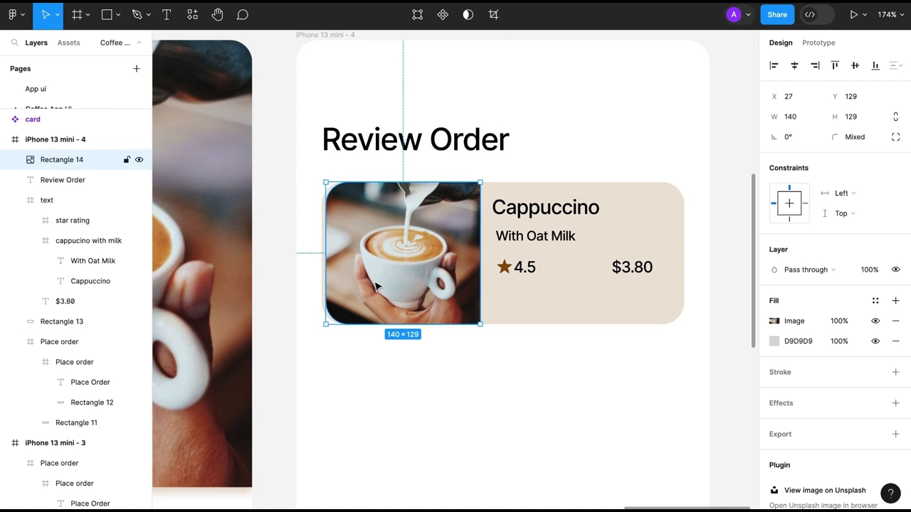
{"action": "left_click", "coordinate": [516, 267]}
{"action": "left_click", "coordinate": [631, 267], "text": "shift"}
{"action": "left_click_drag", "start_coordinate": [632, 267], "coordinate": [621, 260]}
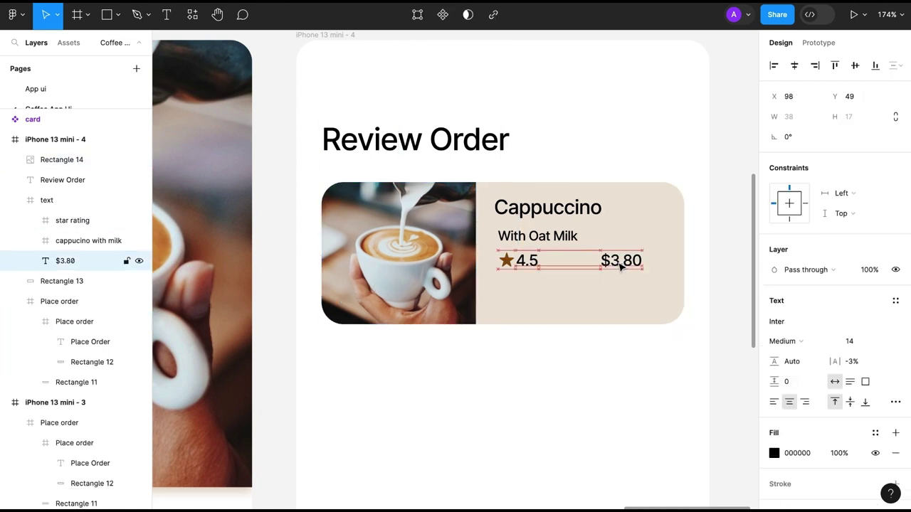
- Duplicate the With Oat Milk line below the rating row and change it to 'Size: S'
{"action": "left_click", "coordinate": [541, 240]}
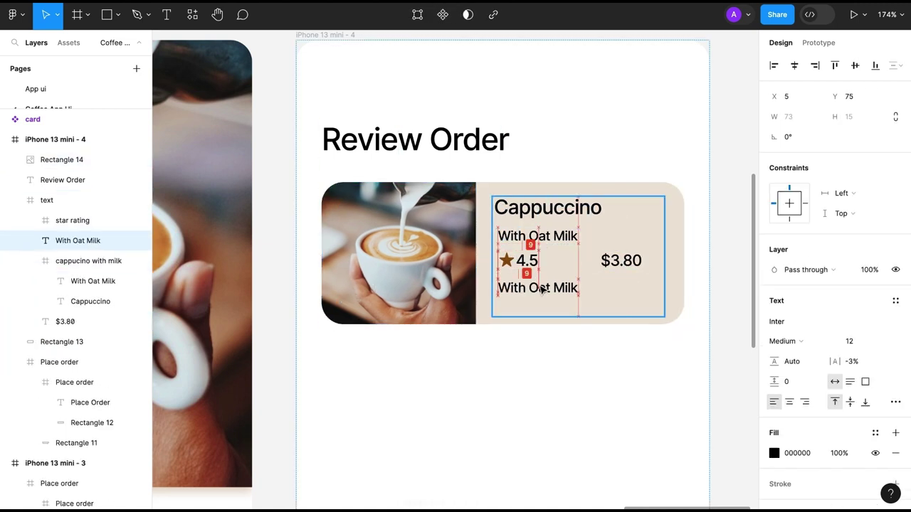
{"action": "left_click_drag", "start_coordinate": [541, 241], "coordinate": [541, 288]}
{"action": "double_click", "coordinate": [542, 288]}
{"action": "type", "text": "Size: S"}
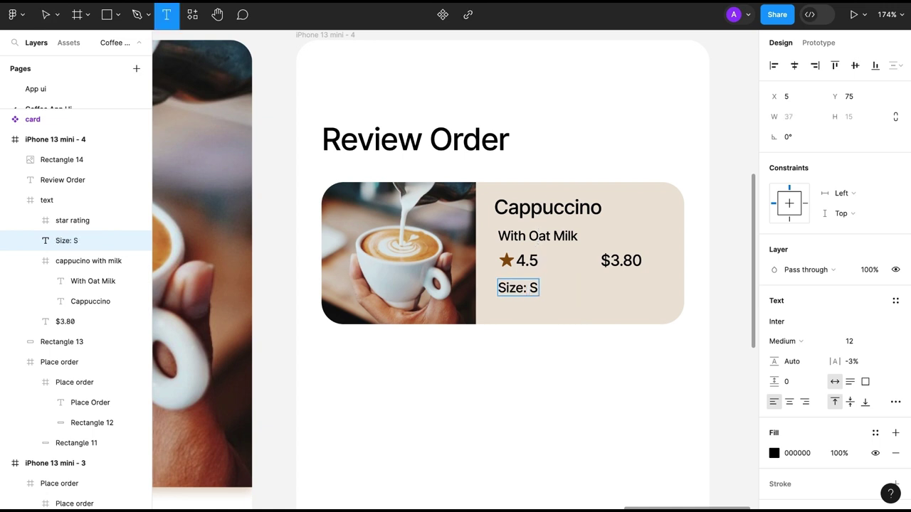
{"action": "left_click", "coordinate": [530, 306]}
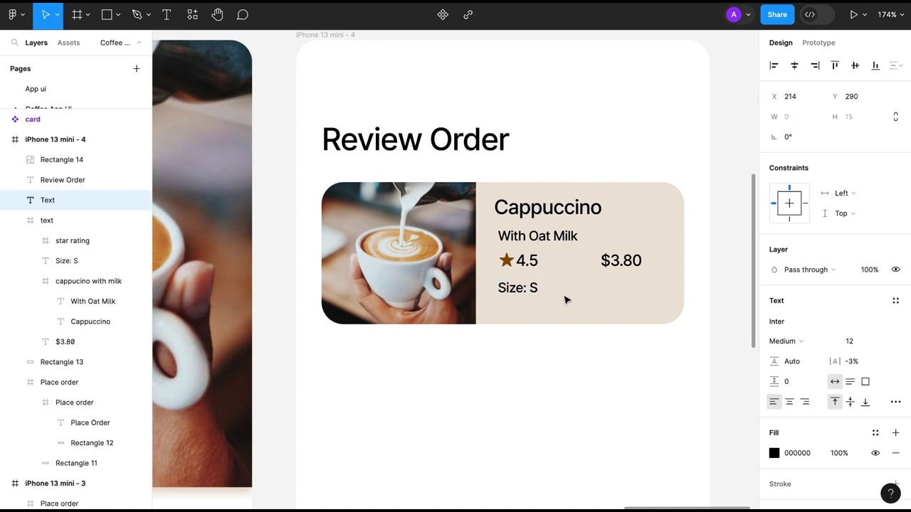
{"action": "scroll", "coordinate": [532, 322], "scroll_direction": "down", "scroll_amount": 3, "text": "ctrl"}
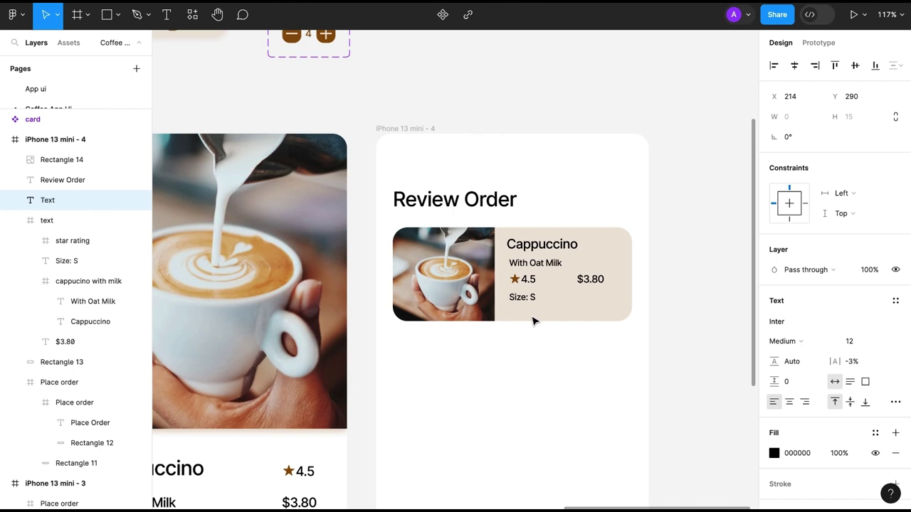
{"action": "scroll", "coordinate": [531, 317], "scroll_direction": "down", "scroll_amount": 2, "text": "ctrl"}
{"action": "scroll", "coordinate": [531, 315], "scroll_direction": "up", "scroll_amount": 5, "text": "ctrl"}
{"action": "left_click", "coordinate": [457, 366]}
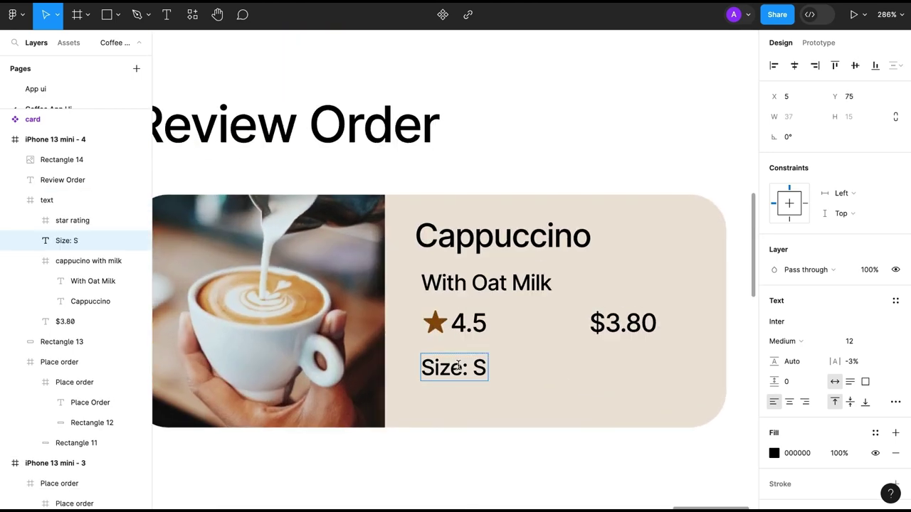
{"action": "scroll", "coordinate": [545, 406], "scroll_direction": "down", "scroll_amount": 5, "text": "ctrl"}
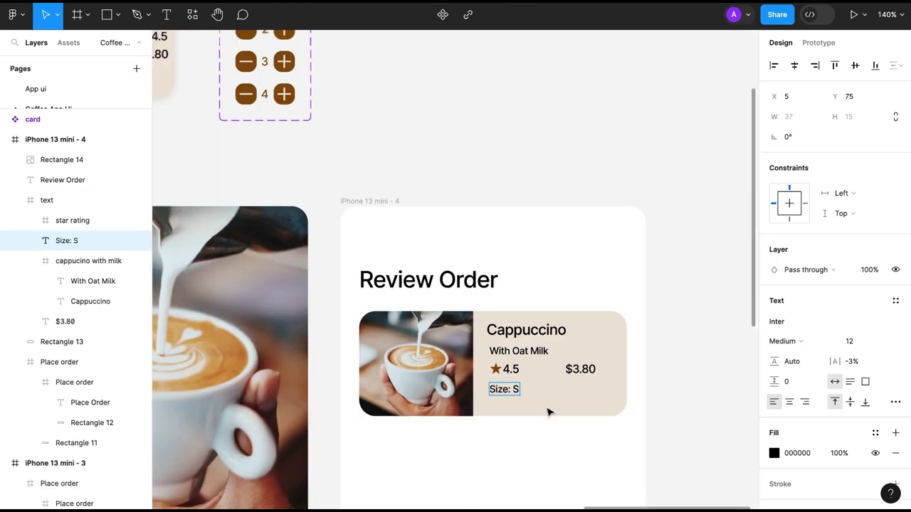
{"action": "scroll", "coordinate": [548, 413], "scroll_direction": "down", "scroll_amount": 2, "text": "ctrl"}
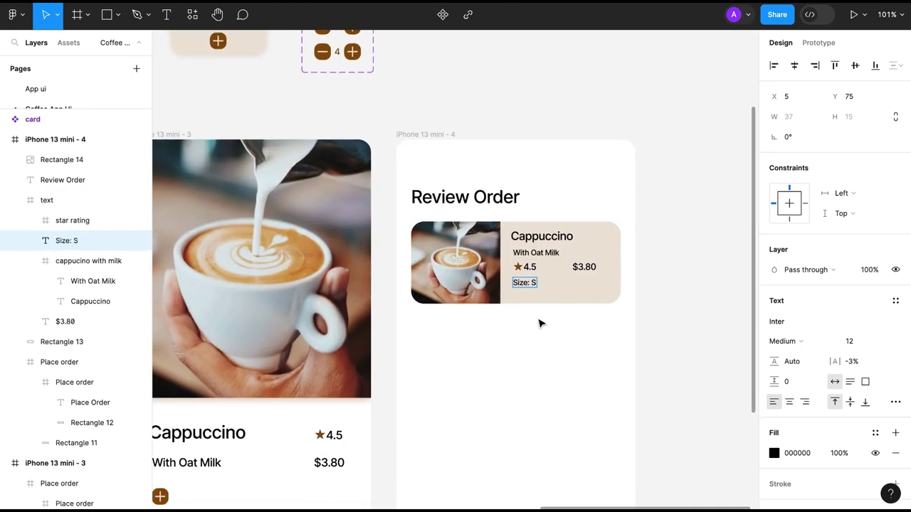
{"action": "left_click", "coordinate": [530, 269]}
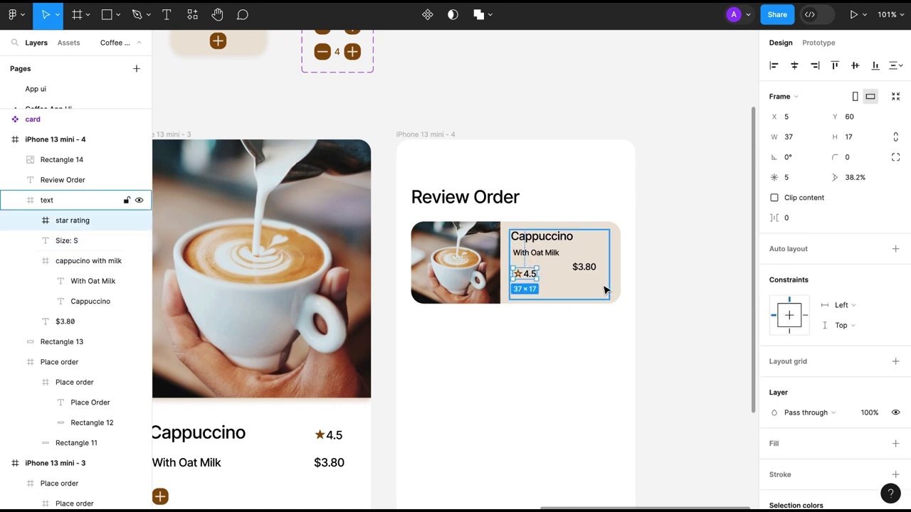
- Paste a copy of the quantity counter showing 2 into the card, beside Size: S
{"action": "left_click", "coordinate": [584, 270]}
{"action": "scroll", "coordinate": [567, 353], "scroll_direction": "up", "scroll_amount": 3}
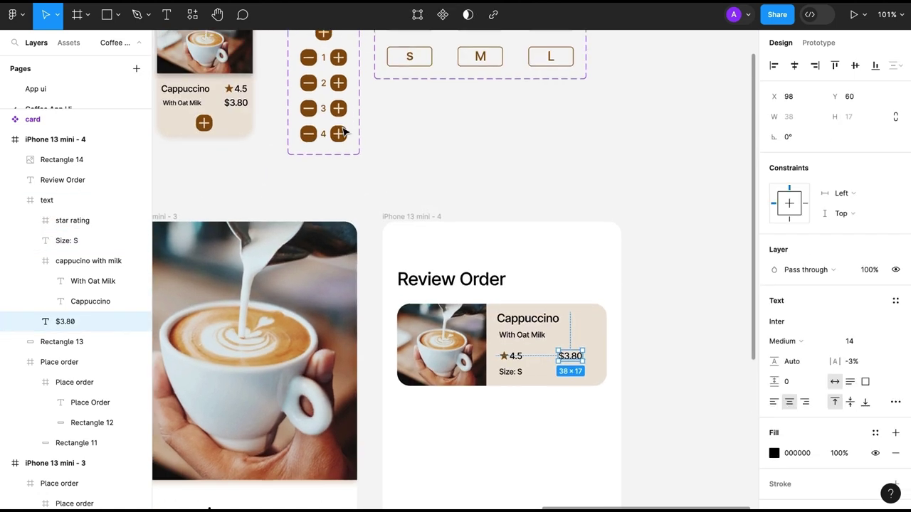
{"action": "left_click", "coordinate": [323, 84]}
{"action": "key", "text": "ctrl+c"}
{"action": "key", "text": "ctrl+v"}
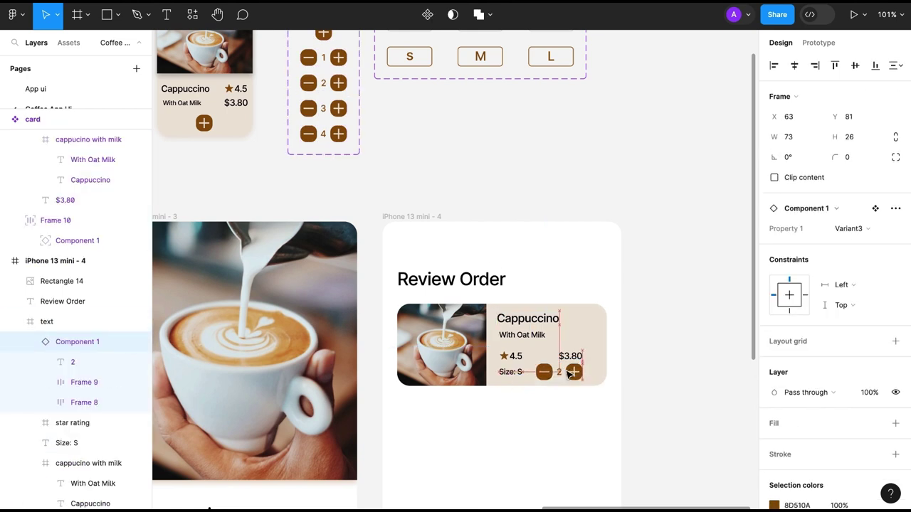
{"action": "left_click", "coordinate": [573, 371]}
{"action": "double_click", "coordinate": [572, 371]}
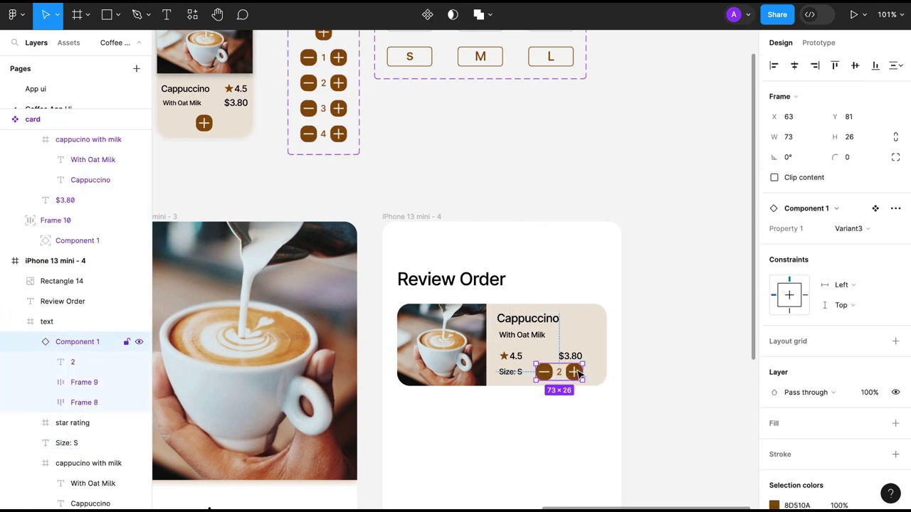
{"action": "mouse_move", "coordinate": [573, 373]}
{"action": "left_mouse_down"}
{"action": "mouse_move", "coordinate": [590, 374]}
{"action": "mouse_move", "coordinate": [578, 360]}
{"action": "left_mouse_up"}
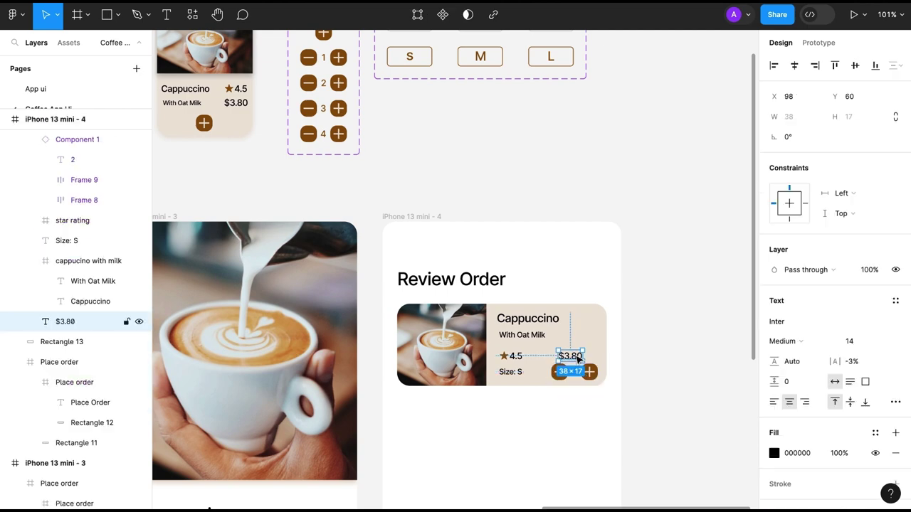
{"action": "left_click", "coordinate": [559, 411]}
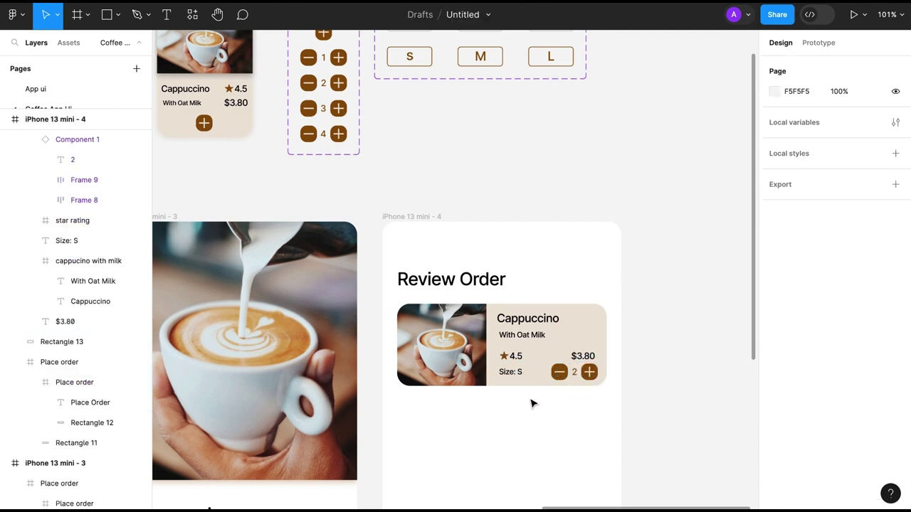
- Set the Size: S text to font size 14
{"action": "scroll", "coordinate": [530, 404], "scroll_direction": "down", "scroll_amount": 3}
{"action": "left_click", "coordinate": [540, 274]}
{"action": "left_click", "coordinate": [851, 341]}
{"action": "type", "text": "14"}
{"action": "key", "text": "Return"}
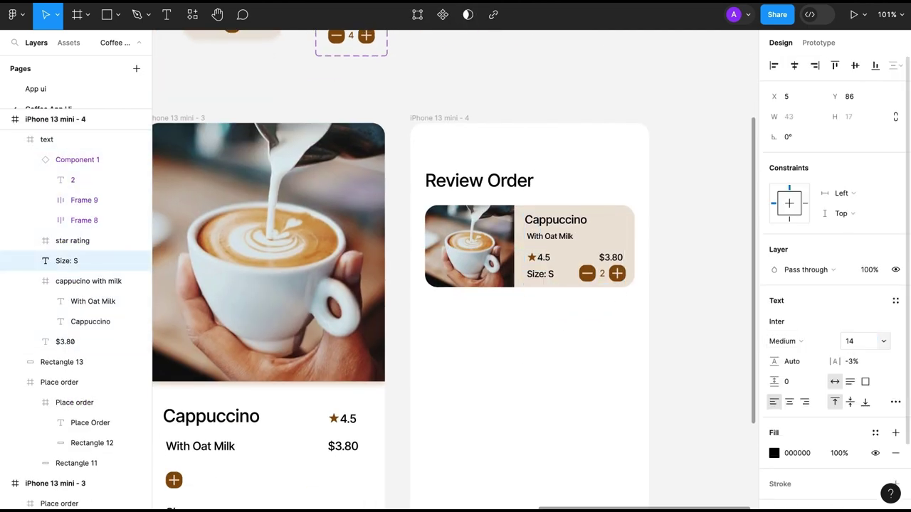
{"action": "left_click", "coordinate": [545, 258]}
{"action": "double_click", "coordinate": [545, 260]}
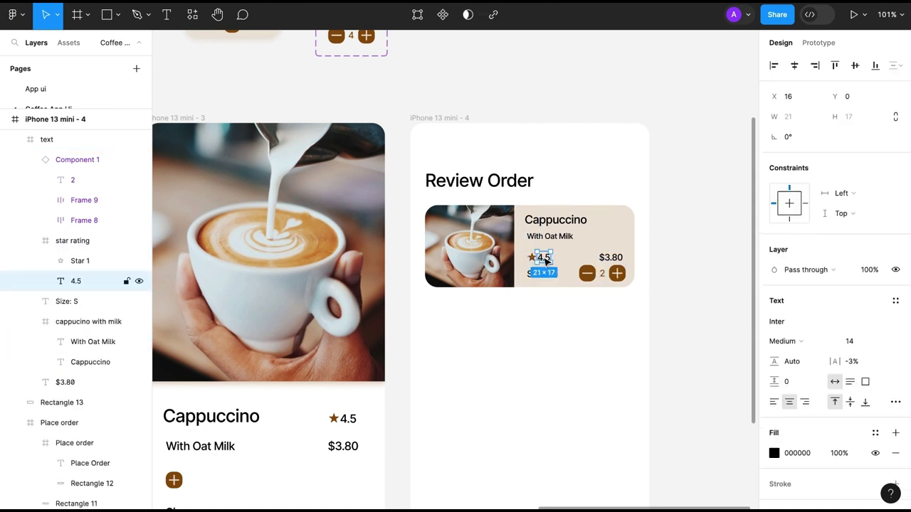
{"action": "left_click", "coordinate": [553, 295]}
- Wrap the cappuccino photo, text block and card background in a frame named 'card review'
{"action": "left_click", "coordinate": [467, 246]}
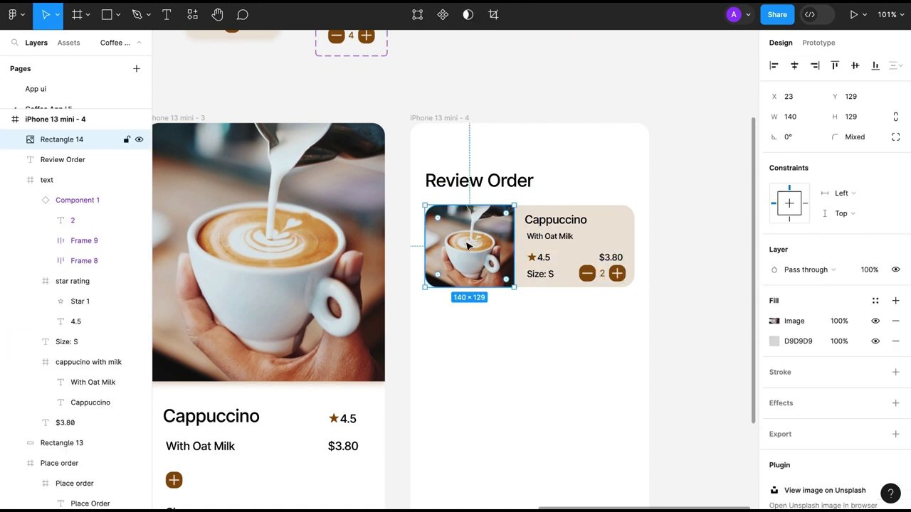
{"action": "left_click", "coordinate": [553, 245], "text": "shift"}
{"action": "left_click", "coordinate": [14, 180]}
{"action": "left_click", "coordinate": [47, 201], "text": "shift"}
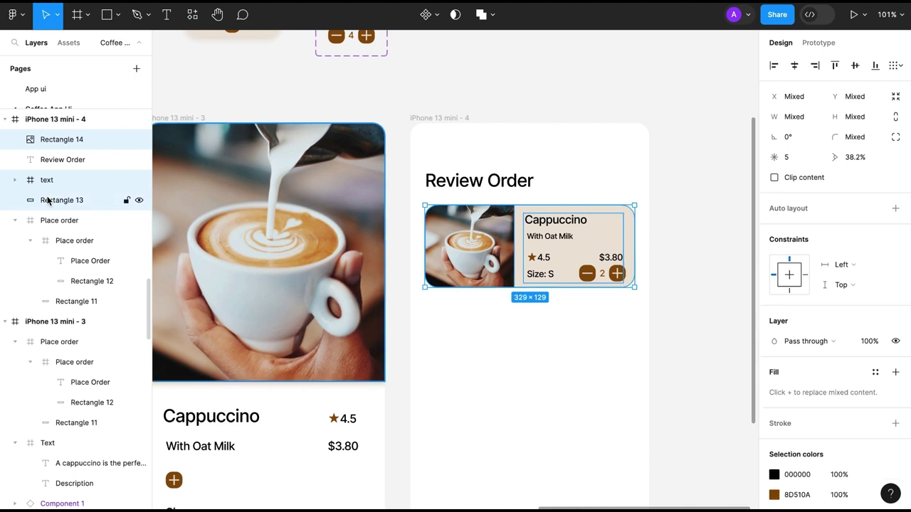
{"action": "right_click", "coordinate": [48, 201]}
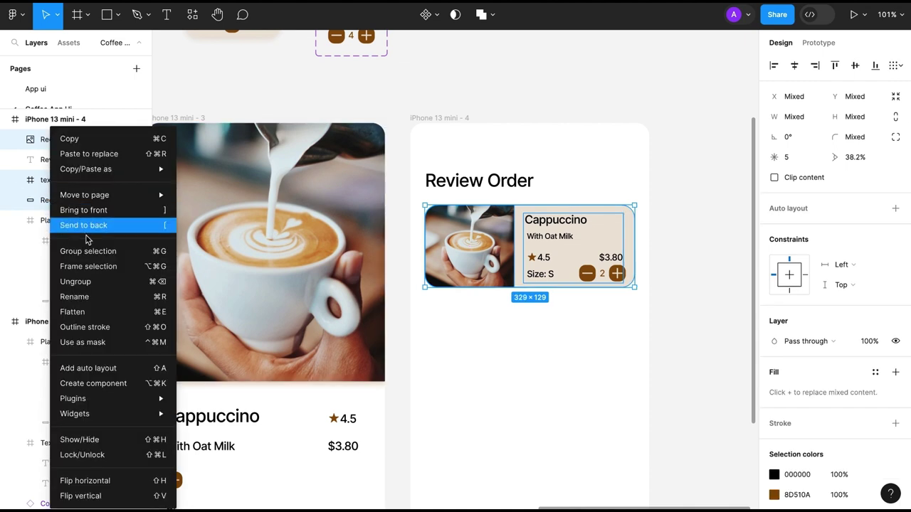
{"action": "left_click", "coordinate": [82, 263]}
{"action": "double_click", "coordinate": [55, 140]}
{"action": "type", "text": "review"}
{"action": "key", "text": "Return"}
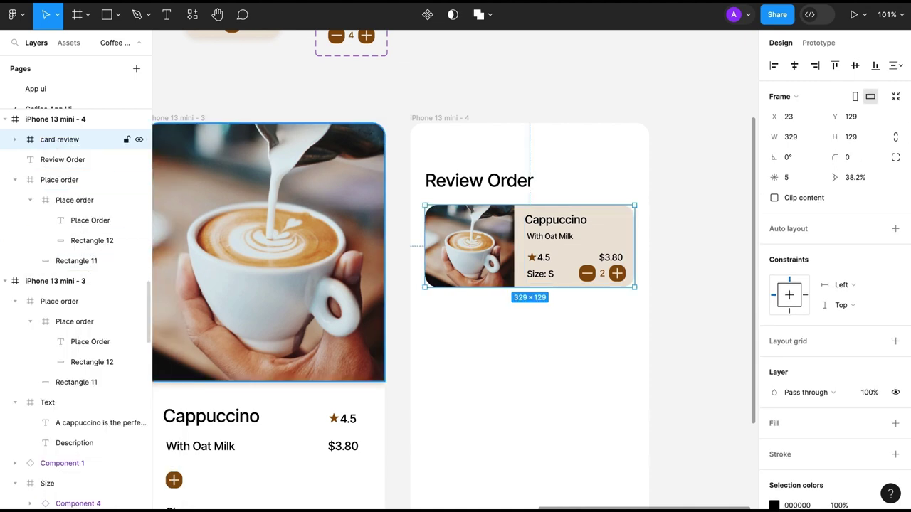
{"action": "left_click_drag", "start_coordinate": [63, 159], "coordinate": [71, 134]}
{"action": "left_click", "coordinate": [481, 378]}
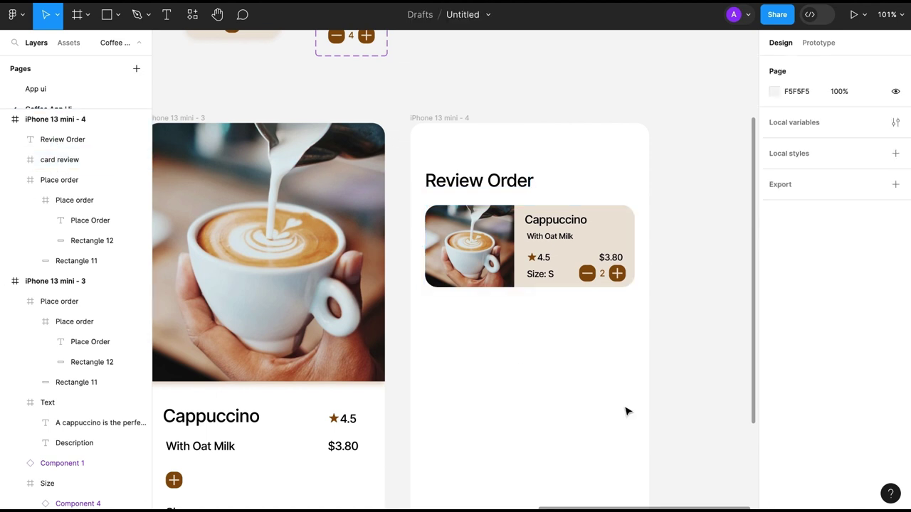
- Add a size-18 'Total : $7.60' text line below the card, aligned with the heading
{"action": "scroll", "coordinate": [539, 367], "scroll_direction": "down", "scroll_amount": 1}
{"action": "scroll", "coordinate": [506, 397], "scroll_direction": "down", "scroll_amount": 2}
{"action": "key", "text": "t"}
{"action": "left_click", "coordinate": [442, 270]}
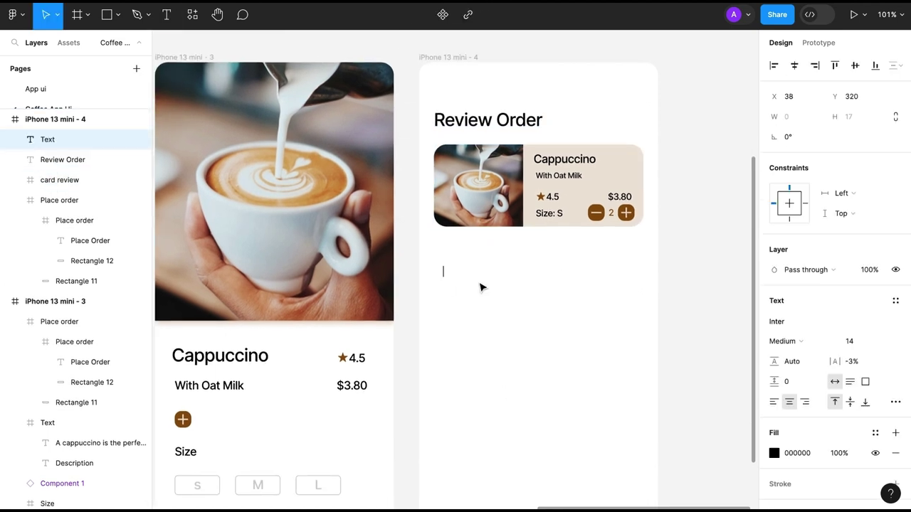
{"action": "type", "text": "Total"}
{"action": "key", "text": "Escape"}
{"action": "key", "text": "Return"}
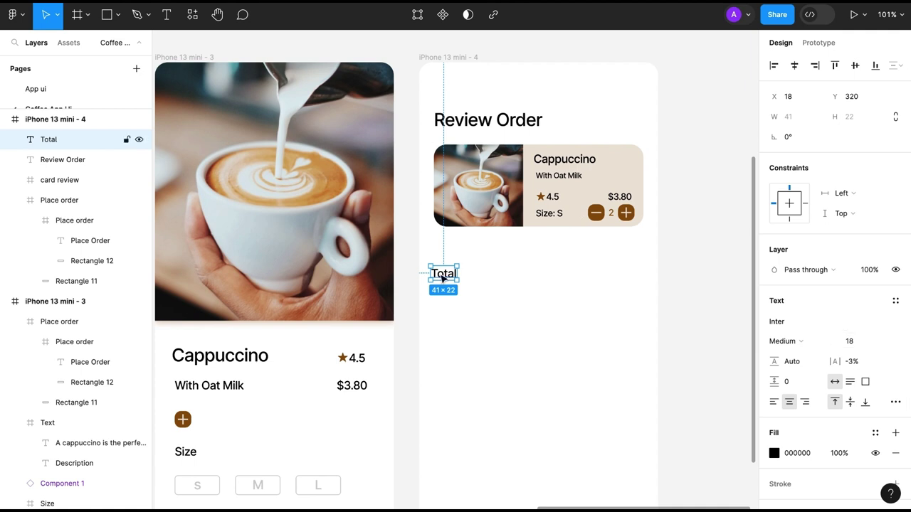
{"action": "double_click", "coordinate": [459, 276]}
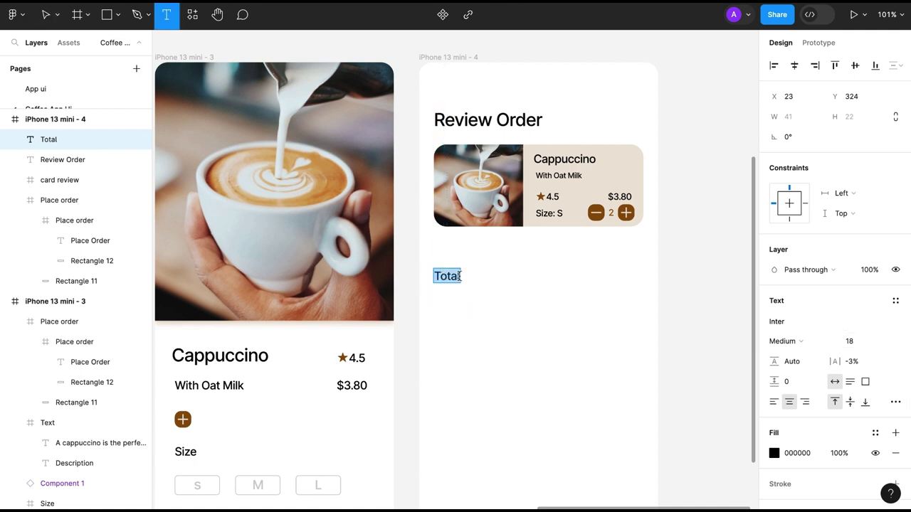
{"action": "type", "text": ":"}
{"action": "key", "text": "Escape"}
{"action": "left_click_drag", "start_coordinate": [447, 277], "coordinate": [451, 278]}
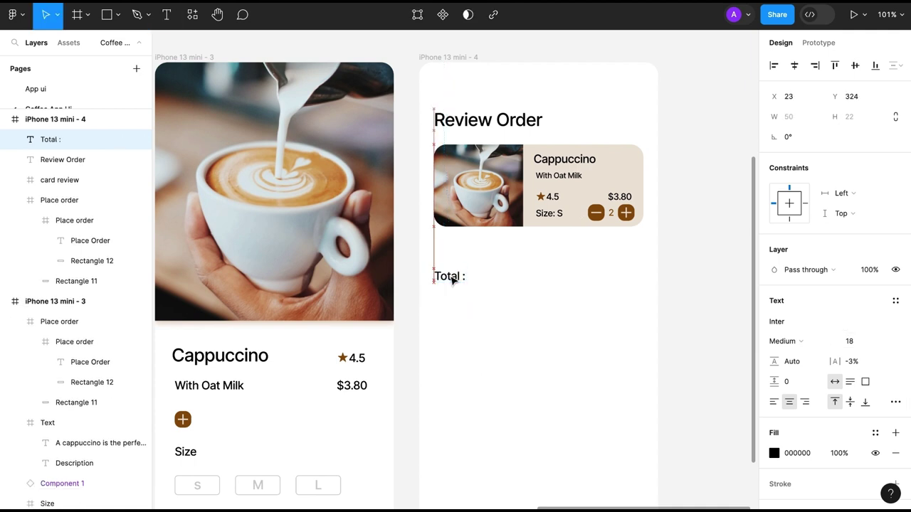
{"action": "double_click", "coordinate": [457, 278]}
{"action": "type", "text": "$7.60"}
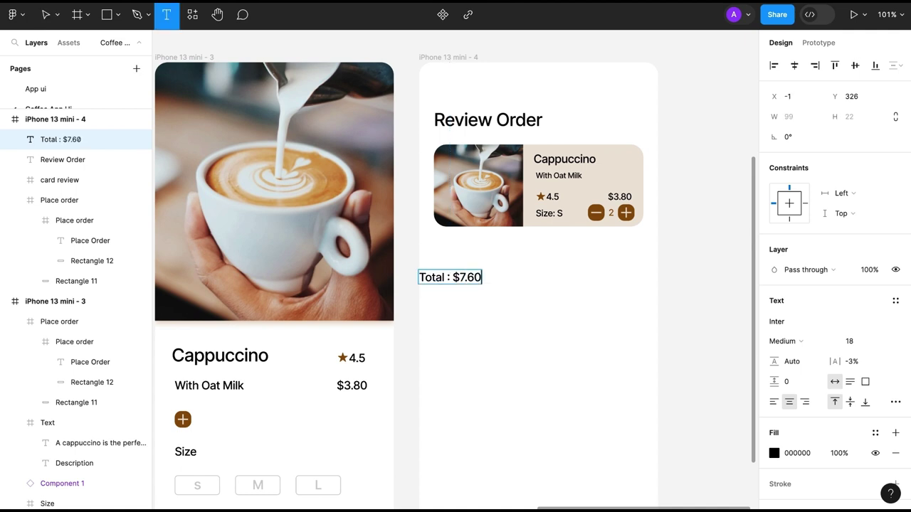
{"action": "key", "text": "Escape"}
{"action": "key", "text": "Escape"}
{"action": "left_click_drag", "start_coordinate": [451, 278], "coordinate": [463, 281]}
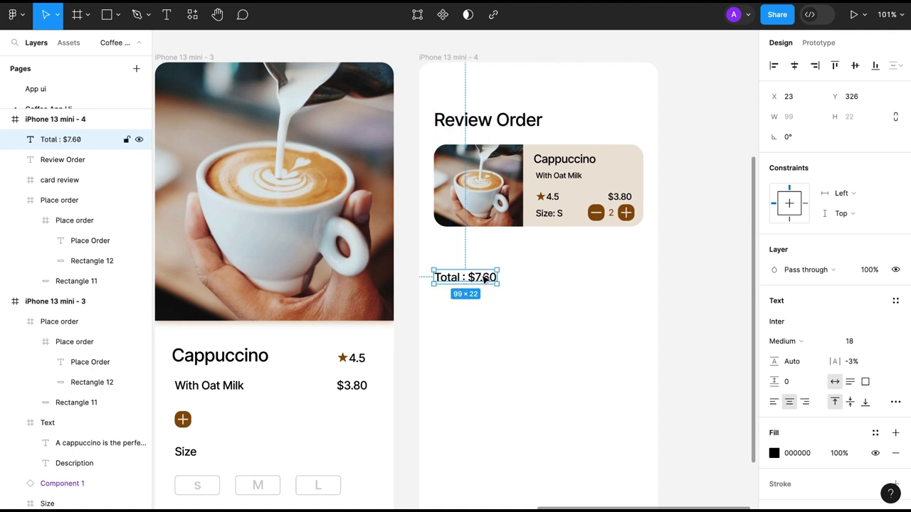
- Duplicate the total line to the right, and edit the copies into 'Total :' and '$7.60'
{"action": "key", "text": "ctrl+d"}
{"action": "left_click_drag", "start_coordinate": [478, 280], "coordinate": [615, 280]}
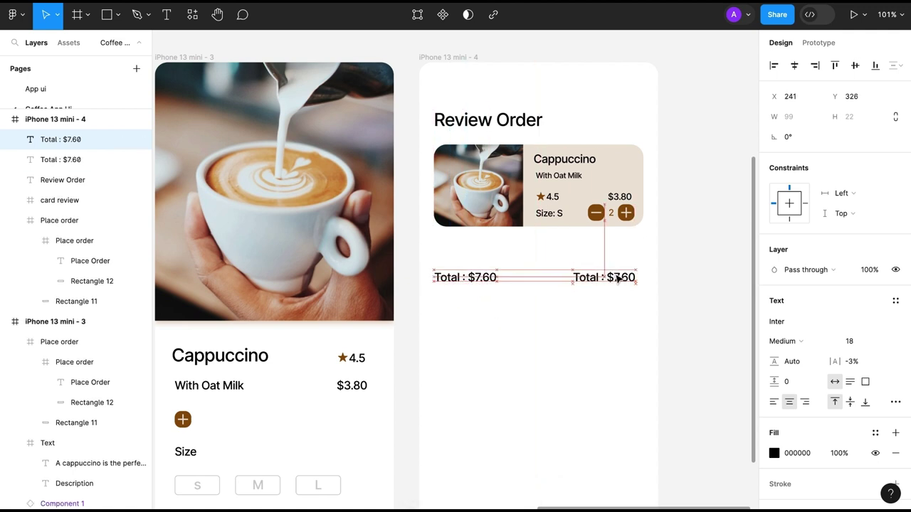
{"action": "left_click_drag", "start_coordinate": [615, 279], "coordinate": [616, 279]}
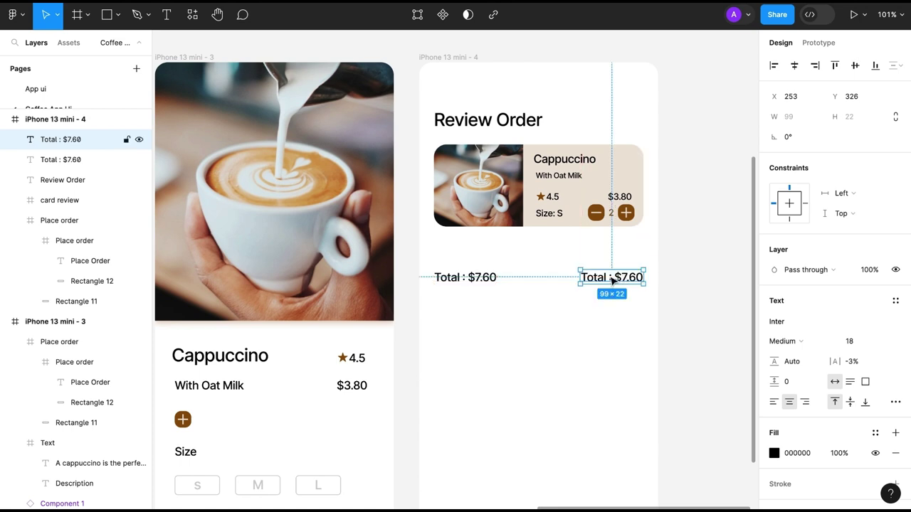
{"action": "key", "text": "t"}
{"action": "left_click", "coordinate": [616, 279]}
{"action": "key", "text": "BackSpace"}
{"action": "key", "text": "BackSpace"}
{"action": "key", "text": "BackSpace"}
{"action": "key", "text": "BackSpace"}
{"action": "key", "text": "BackSpace"}
{"action": "key", "text": "BackSpace"}
{"action": "key", "text": "Escape"}
{"action": "double_click", "coordinate": [460, 278]}
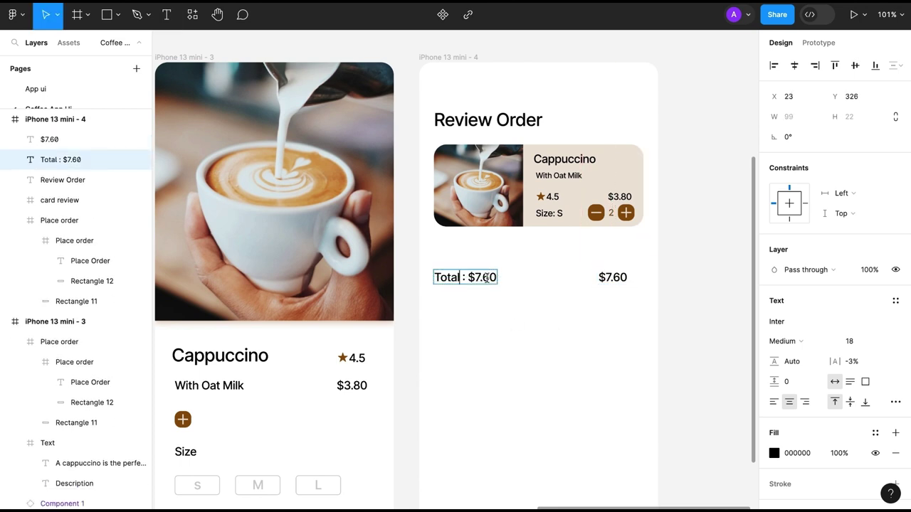
{"action": "key", "text": "BackSpace"}
{"action": "key", "text": "BackSpace"}
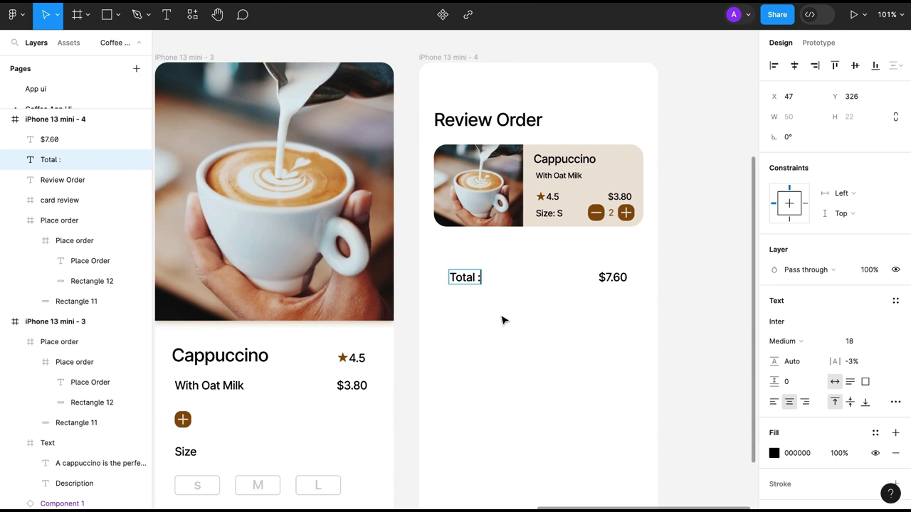
- Align 'Total :' to the left margin and '$7.60' to the card's right edge
{"action": "left_click", "coordinate": [463, 281]}
{"action": "left_click_drag", "start_coordinate": [463, 281], "coordinate": [448, 281]}
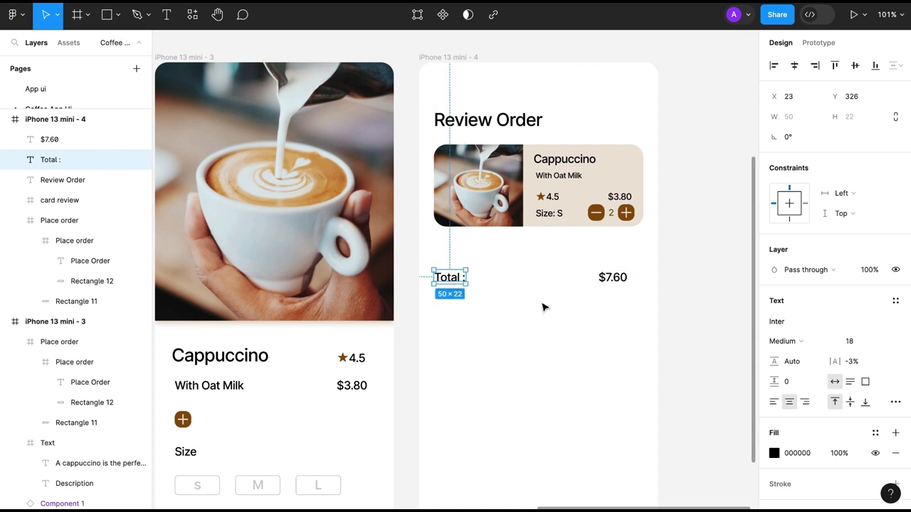
{"action": "mouse_move", "coordinate": [612, 278]}
{"action": "left_mouse_down"}
{"action": "mouse_move", "coordinate": [630, 280]}
{"action": "mouse_move", "coordinate": [614, 278]}
{"action": "left_mouse_up"}
{"action": "left_click", "coordinate": [574, 338]}
{"action": "left_click_drag", "start_coordinate": [449, 279], "coordinate": [461, 279]}
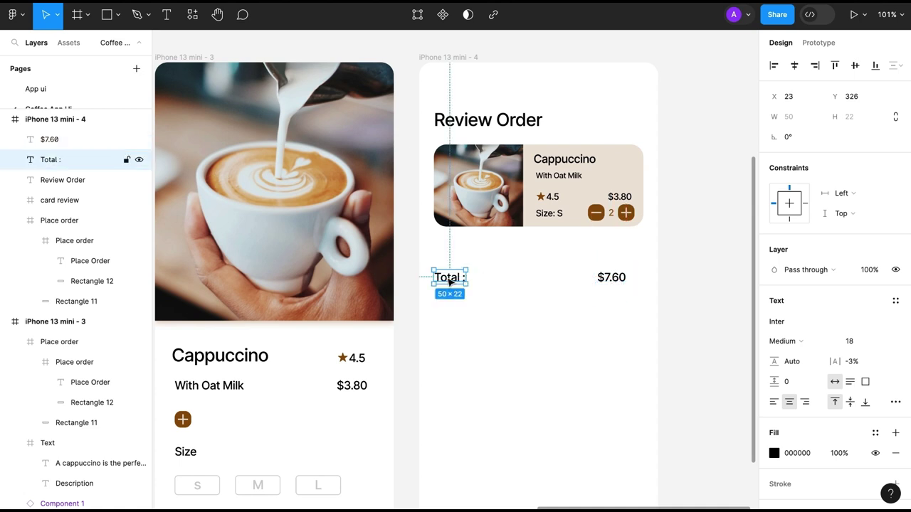
{"action": "left_click", "coordinate": [498, 358]}
{"action": "left_click", "coordinate": [461, 278]}
{"action": "left_click", "coordinate": [609, 281], "text": "shift"}
- Duplicate the total row below as 'Shipping Charges :' with value '$0.00'
{"action": "key", "text": "ctrl+d"}
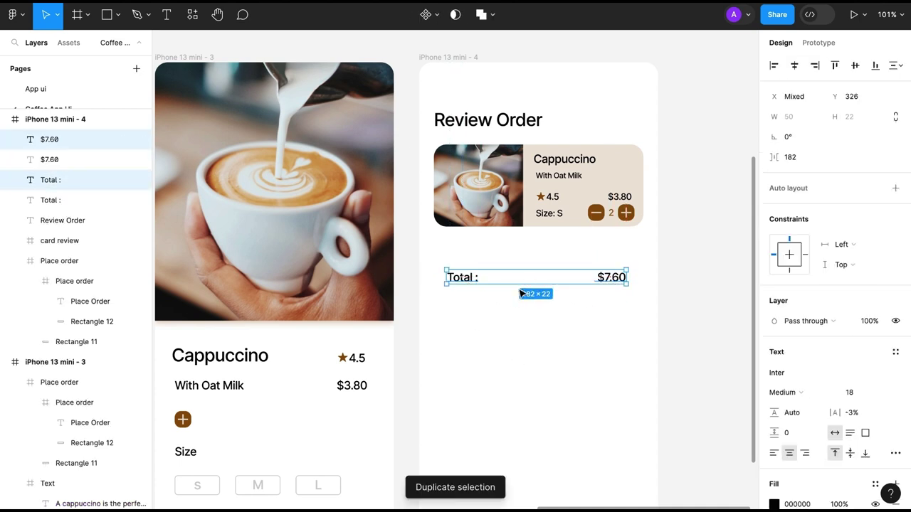
{"action": "left_click_drag", "start_coordinate": [519, 293], "coordinate": [518, 321]}
{"action": "left_click", "coordinate": [463, 305]}
{"action": "key", "text": "Return"}
{"action": "type", "text": "Shipp"}
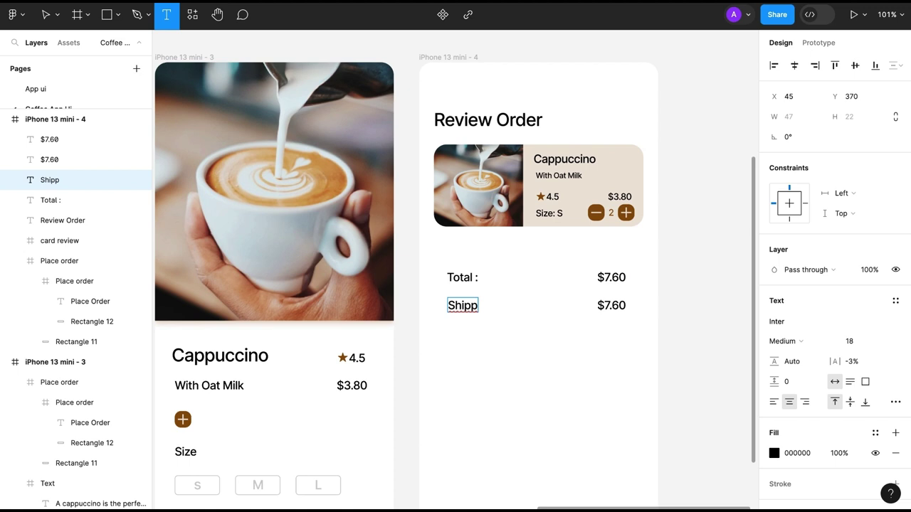
{"action": "type", "text": "ing Charges"}
{"action": "key", "text": "Escape"}
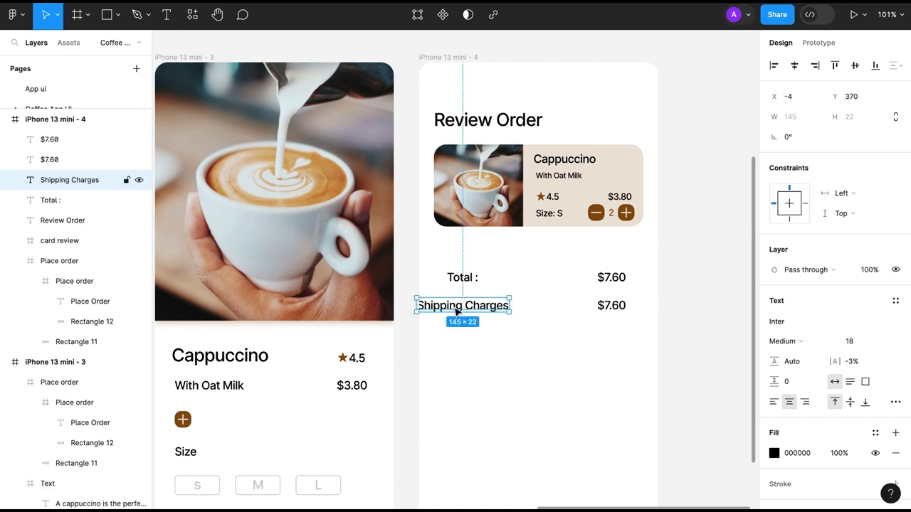
{"action": "left_click_drag", "start_coordinate": [456, 312], "coordinate": [490, 309]}
{"action": "double_click", "coordinate": [527, 306]}
{"action": "left_click", "coordinate": [538, 303]}
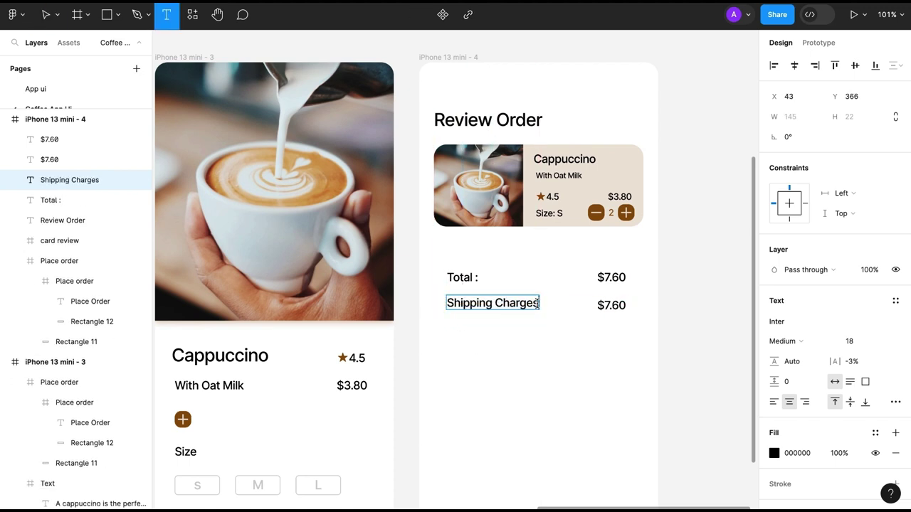
{"action": "type", "text": " :"}
{"action": "left_click", "coordinate": [523, 348]}
{"action": "double_click", "coordinate": [611, 305]}
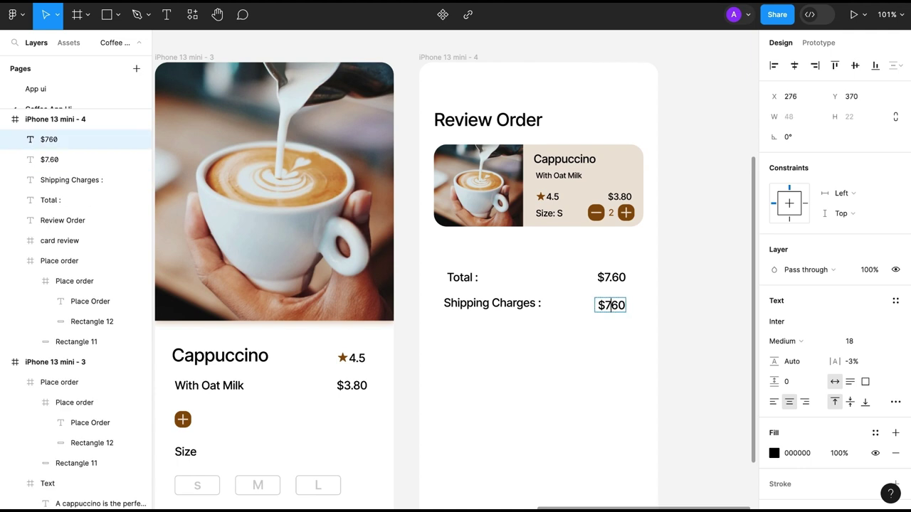
{"action": "key", "text": "Escape"}
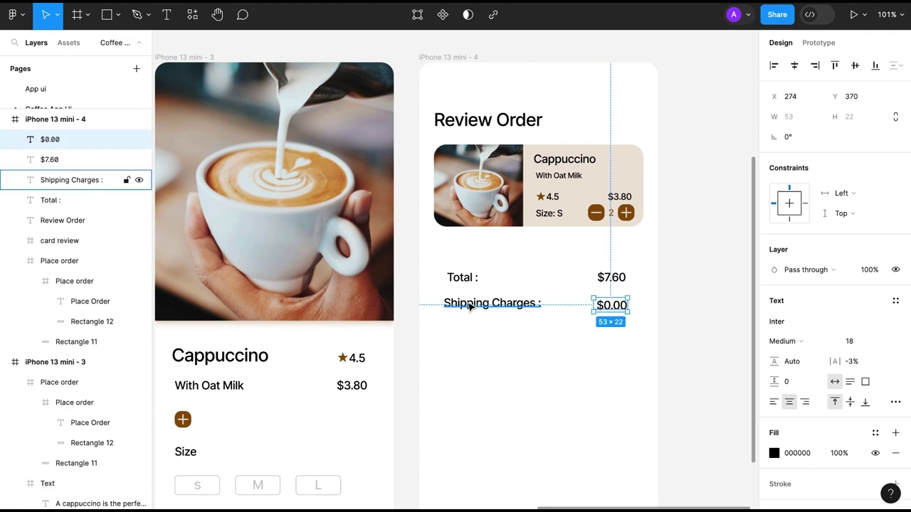
{"action": "left_click", "coordinate": [78, 180], "text": "shift"}
- Duplicate that row for an 'Address:' label with a left-aligned '23/6 A New York' value
{"action": "key", "text": "ctrl+d"}
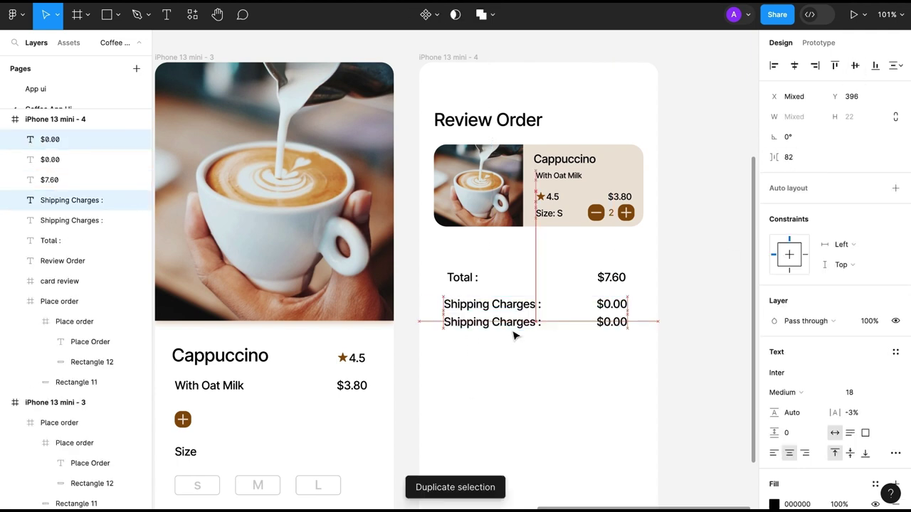
{"action": "left_click_drag", "start_coordinate": [514, 306], "coordinate": [483, 333]}
{"action": "double_click", "coordinate": [482, 333]}
{"action": "key", "text": "BackSpace"}
{"action": "type", "text": "Address:"}
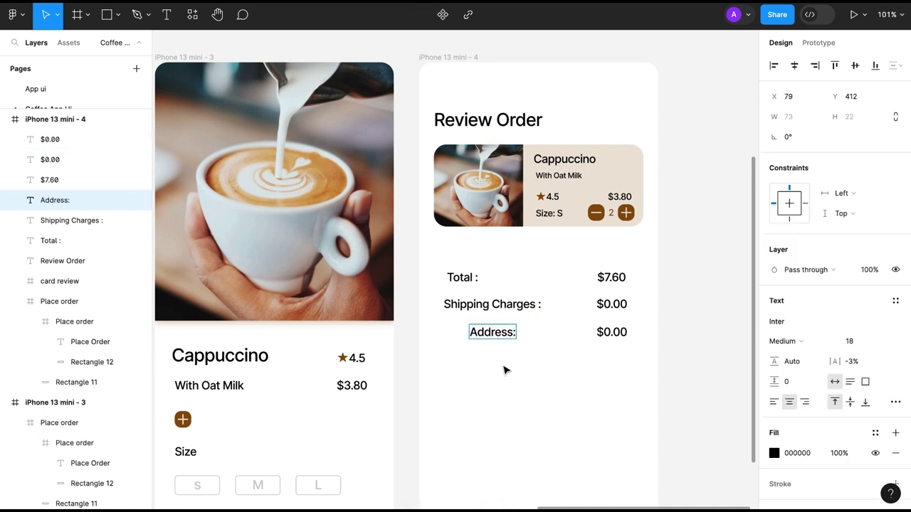
{"action": "left_click", "coordinate": [607, 335]}
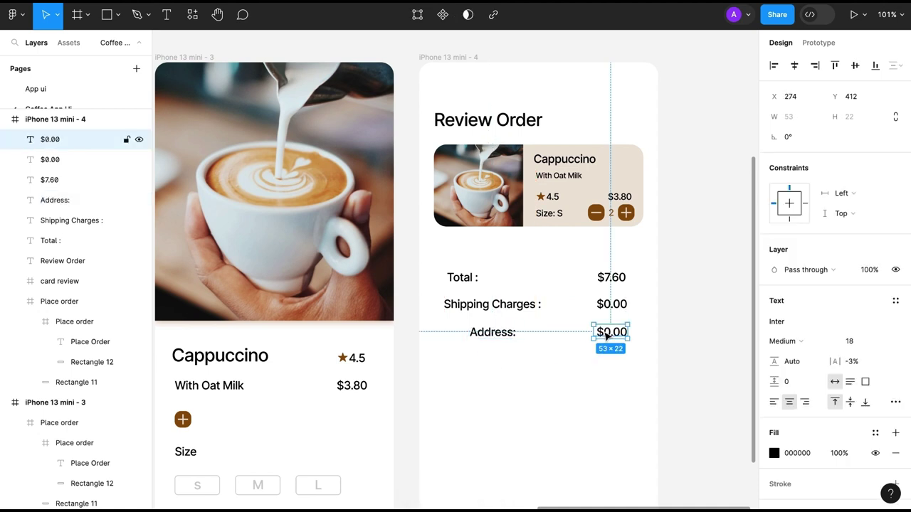
{"action": "double_click", "coordinate": [605, 334]}
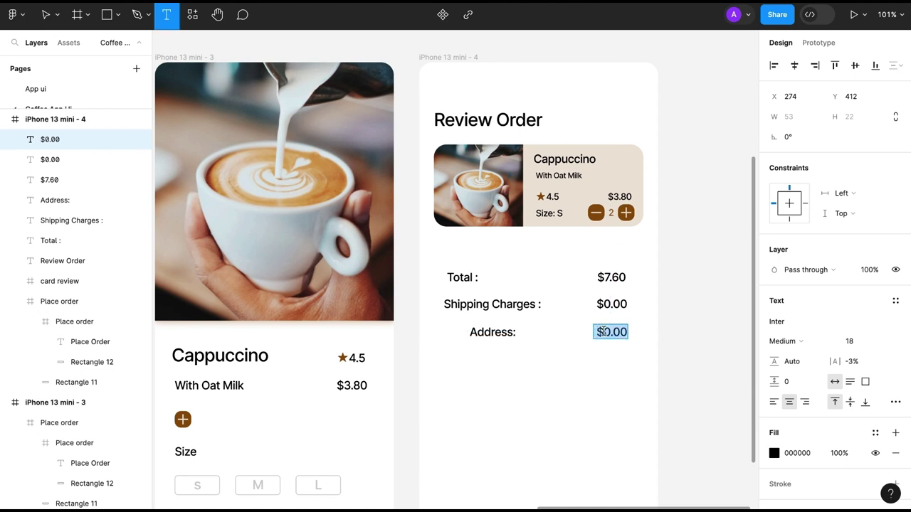
{"action": "type", "text": "23/6 A Ne"}
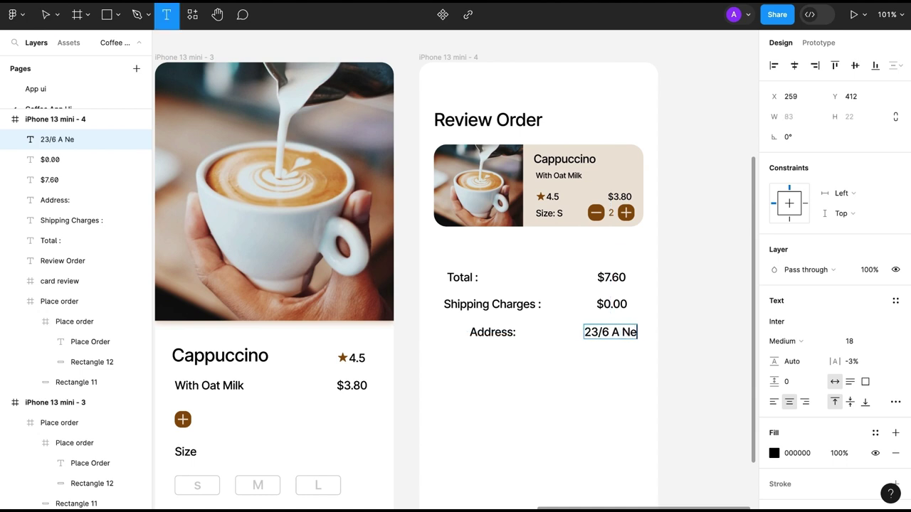
{"action": "type", "text": "w York"}
{"action": "key", "text": "Escape"}
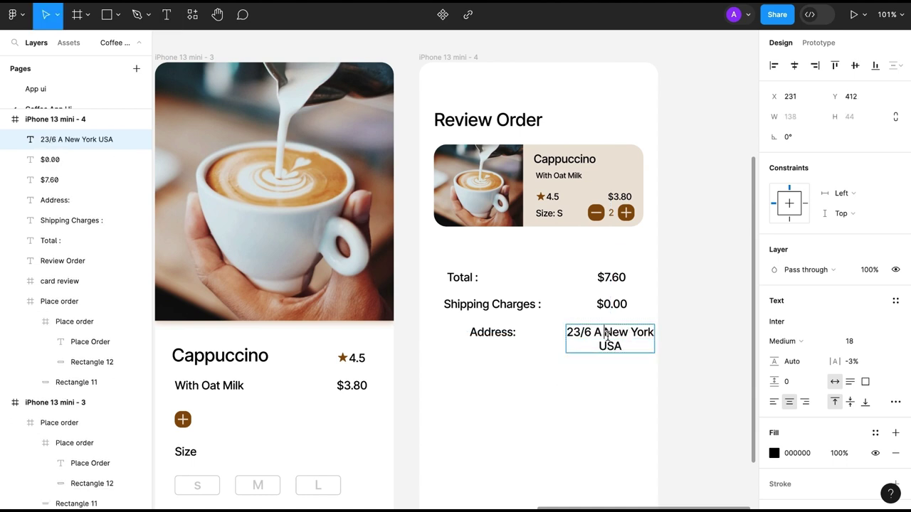
{"action": "key", "text": "ctrl+alt+l"}
{"action": "left_click_drag", "start_coordinate": [603, 337], "coordinate": [576, 337]}
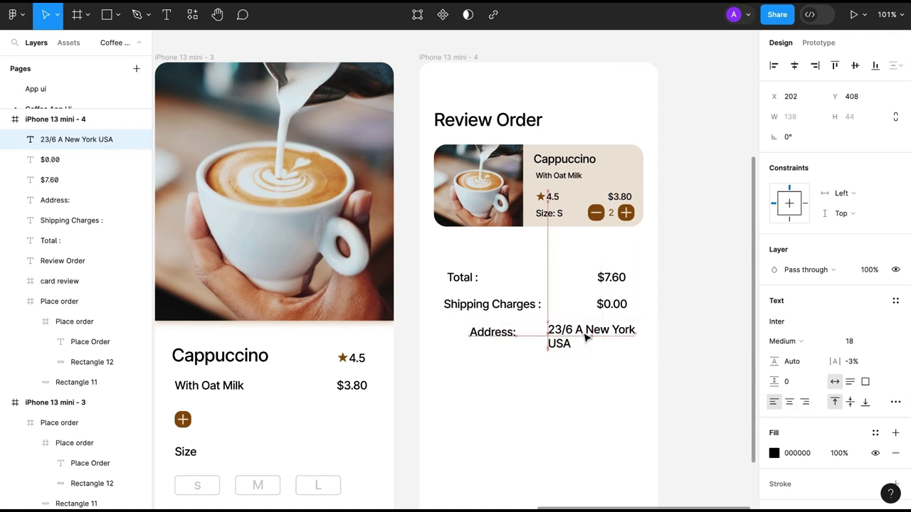
- Left-align the Total, Shipping Charges and Address labels; set the address text to size 14
{"action": "left_click", "coordinate": [475, 334]}
{"action": "left_click", "coordinate": [462, 304], "text": "shift"}
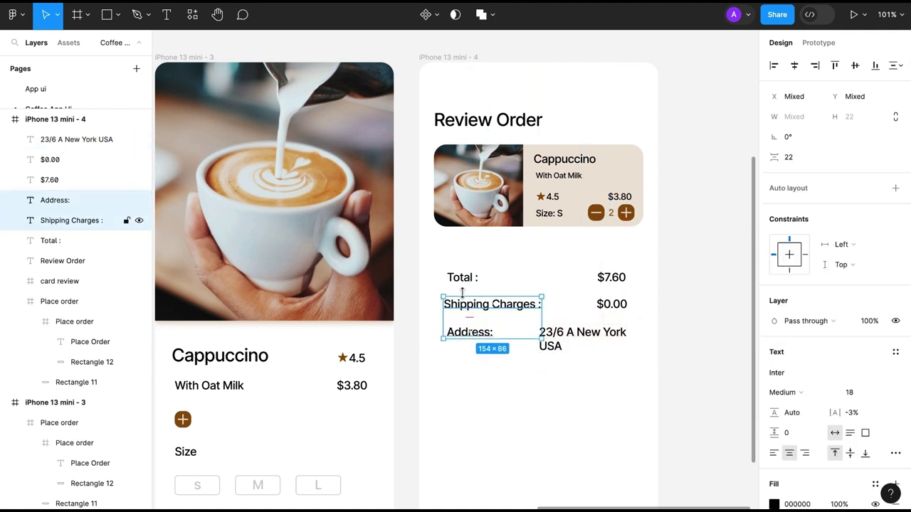
{"action": "left_click", "coordinate": [460, 278], "text": "shift"}
{"action": "key", "text": "alt+a"}
{"action": "key", "text": "ctrl+alt+l"}
{"action": "left_click", "coordinate": [548, 396]}
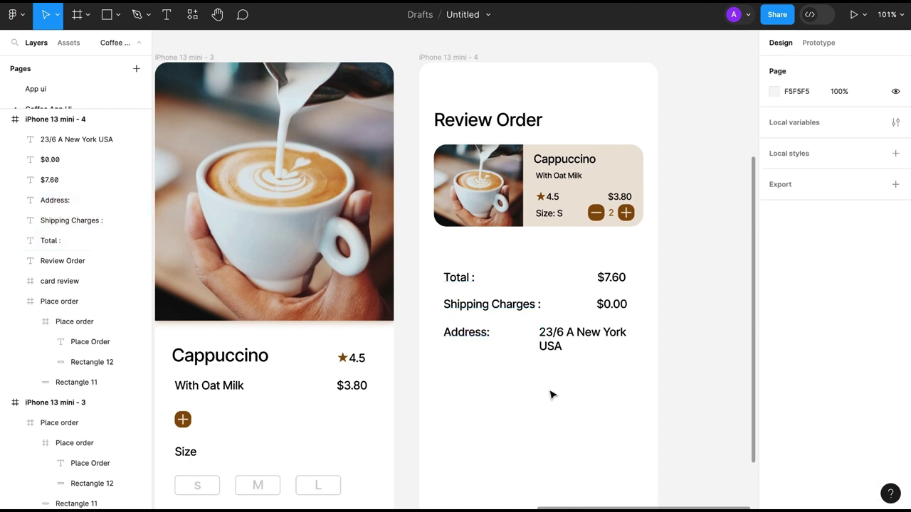
{"action": "left_click", "coordinate": [579, 333]}
{"action": "type", "text": "4"}
{"action": "key", "text": "Return"}
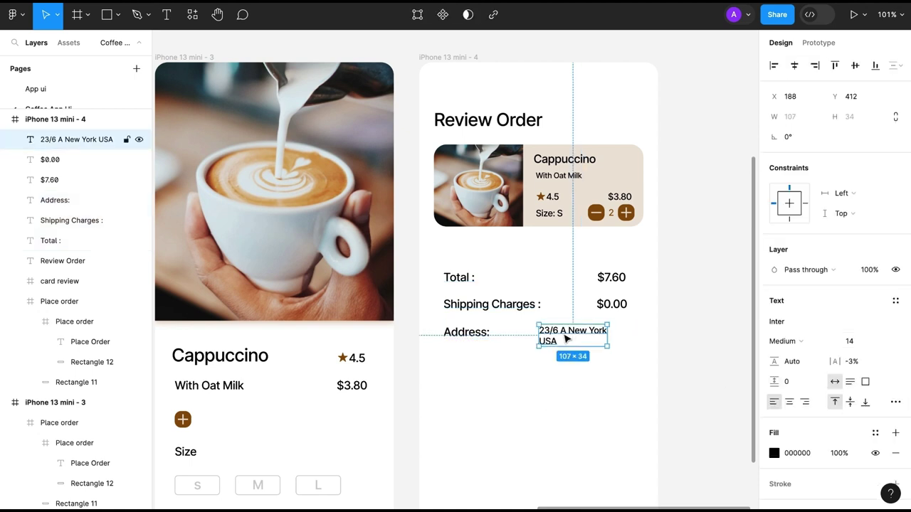
{"action": "left_click", "coordinate": [474, 333]}
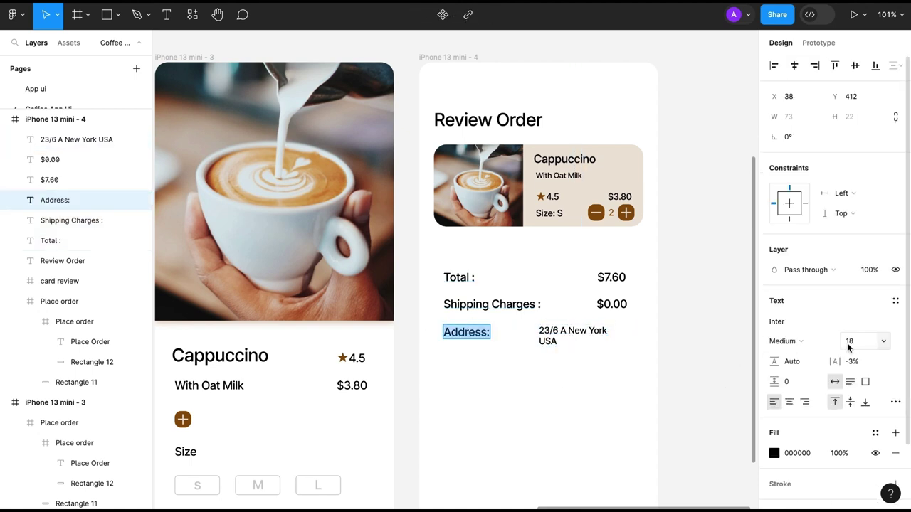
{"action": "left_click_drag", "start_coordinate": [576, 337], "coordinate": [594, 337]}
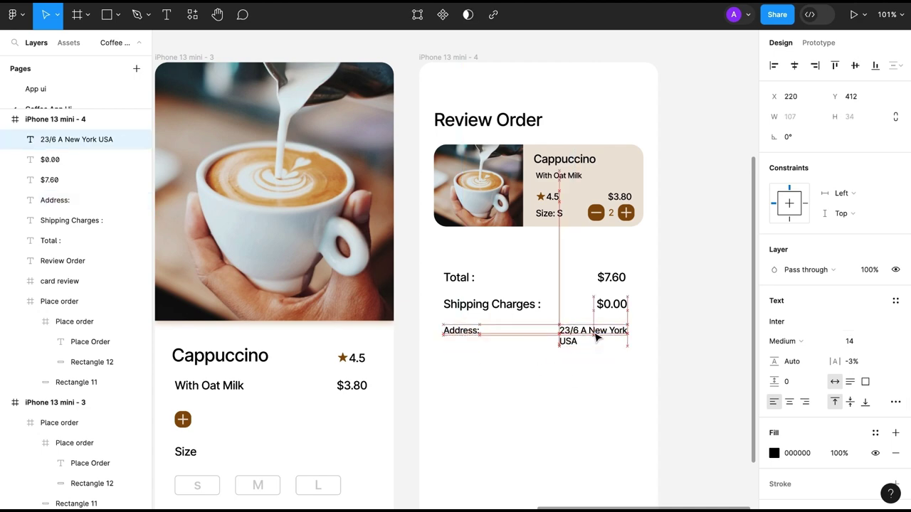
{"action": "left_click", "coordinate": [569, 396]}
- Shift Place Order right and put a copy of '$7.60' beside it in the bottom bar
{"action": "scroll", "coordinate": [573, 385], "scroll_direction": "down", "scroll_amount": 3}
{"action": "scroll", "coordinate": [576, 367], "scroll_direction": "up", "scroll_amount": 2}
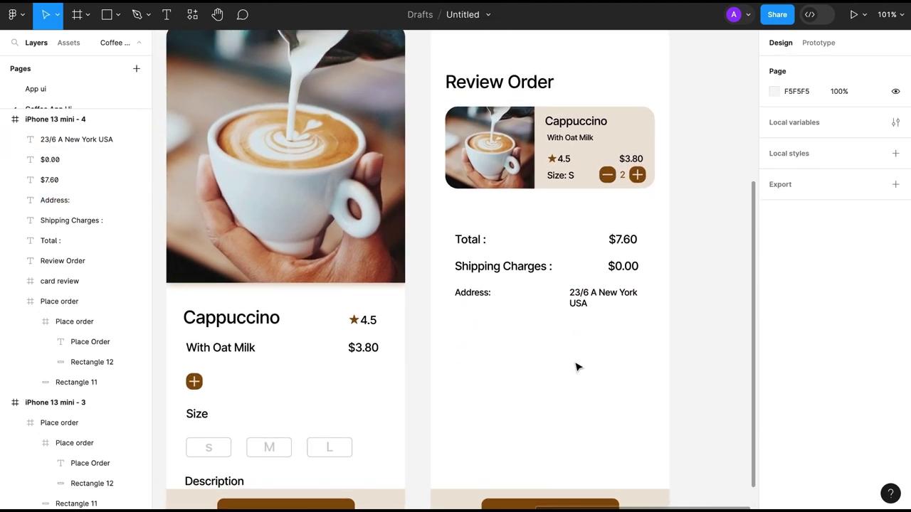
{"action": "scroll", "coordinate": [576, 367], "scroll_direction": "down", "scroll_amount": 2}
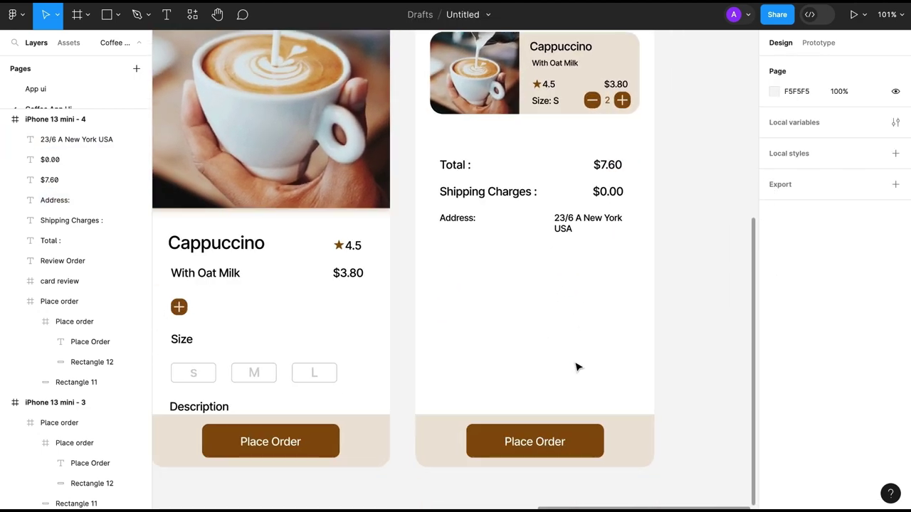
{"action": "left_click", "coordinate": [609, 169]}
{"action": "key", "text": "ctrl+d"}
{"action": "left_click", "coordinate": [534, 441]}
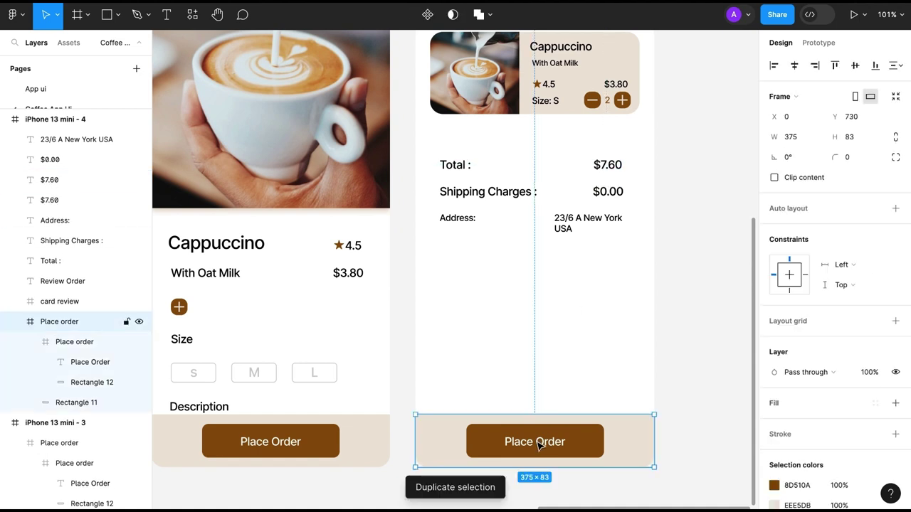
{"action": "left_click_drag", "start_coordinate": [534, 441], "coordinate": [573, 441]}
{"action": "mouse_move", "coordinate": [607, 164]}
{"action": "left_mouse_down"}
{"action": "mouse_move", "coordinate": [471, 367]}
{"action": "mouse_move", "coordinate": [453, 440]}
{"action": "left_mouse_up"}
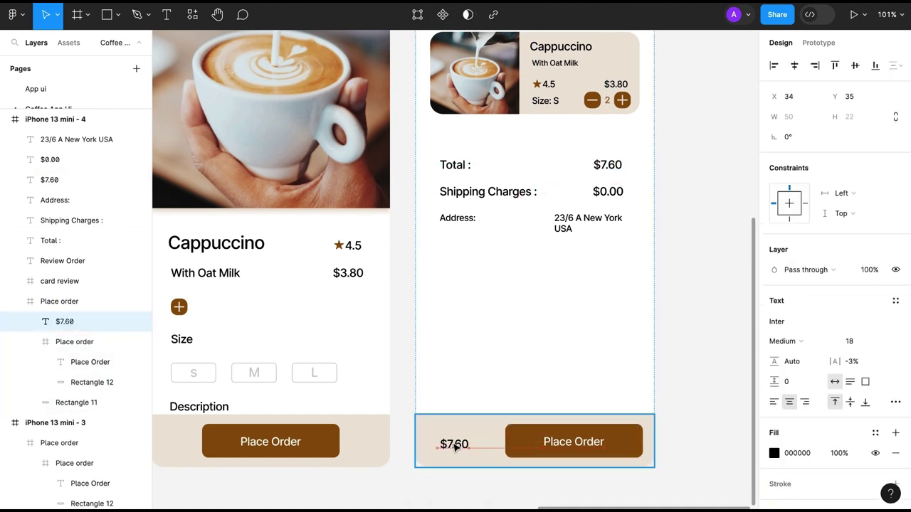
- Add a 'Total:' label from a second copy, stacked just above '$7.60'
{"action": "key", "text": "ctrl+d"}
{"action": "double_click", "coordinate": [454, 435]}
{"action": "type", "text": "T"}
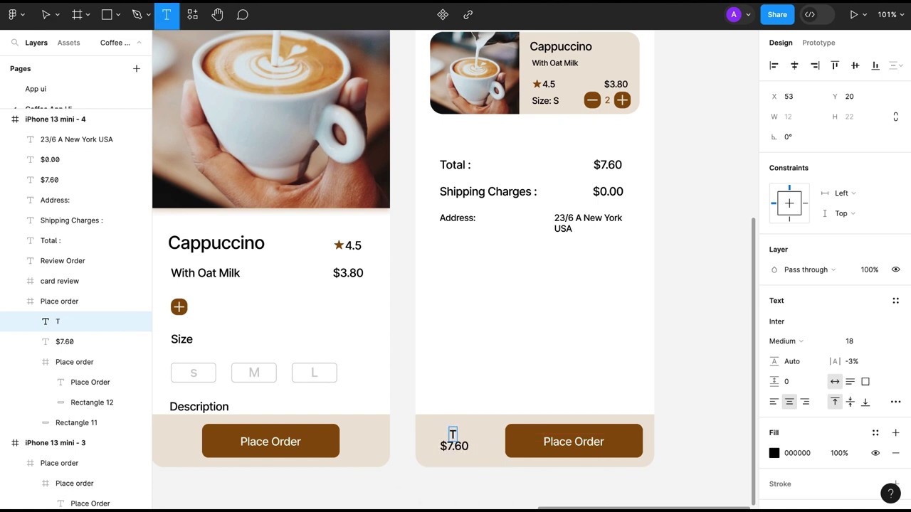
{"action": "scroll", "coordinate": [479, 386], "scroll_direction": "down", "scroll_amount": 3}
{"action": "key", "text": "Escape"}
{"action": "scroll", "coordinate": [446, 335], "scroll_direction": "up", "scroll_amount": 5, "text": "ctrl"}
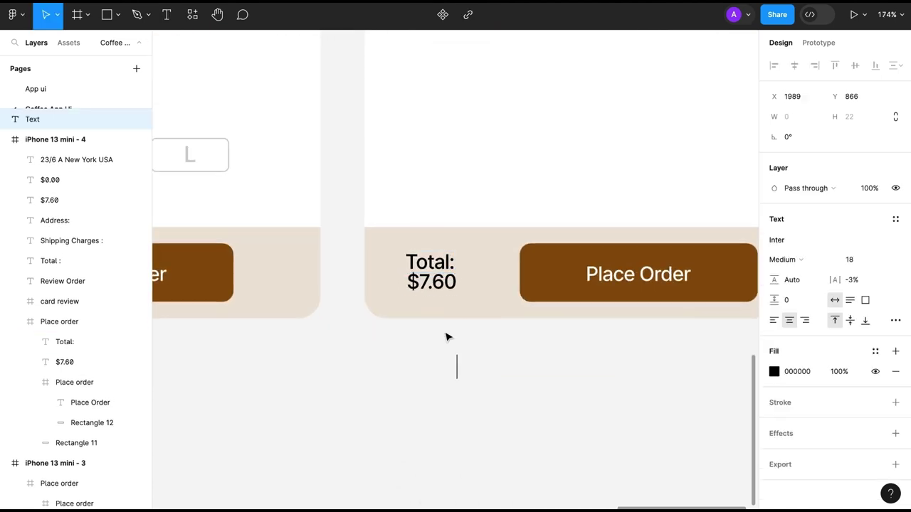
{"action": "left_click", "coordinate": [430, 288]}
{"action": "left_click_drag", "start_coordinate": [431, 290], "coordinate": [430, 295]}
{"action": "left_click", "coordinate": [429, 262]}
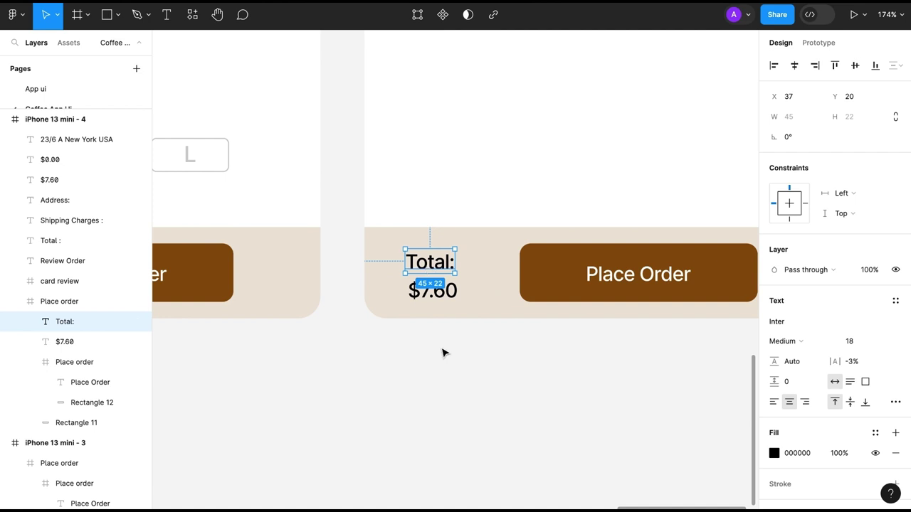
{"action": "left_click", "coordinate": [432, 289], "text": "shift"}
{"action": "left_click", "coordinate": [443, 366]}
- Set both the 'Total:' label and '$7.60' in the bottom bar to font size 14
{"action": "scroll", "coordinate": [443, 365], "scroll_direction": "down", "scroll_amount": 5, "text": "ctrl"}
{"action": "left_click", "coordinate": [435, 311]}
{"action": "left_click", "coordinate": [437, 325], "text": "shift"}
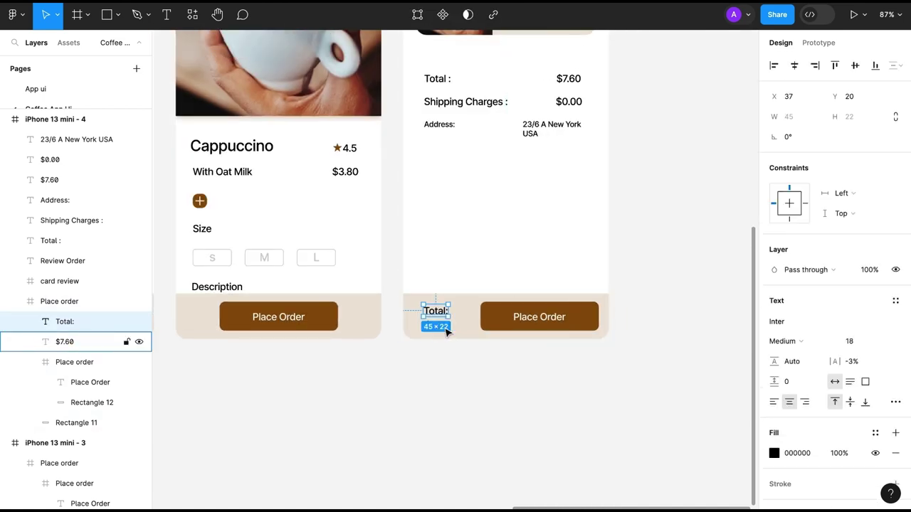
{"action": "left_click", "coordinate": [849, 392]}
{"action": "type", "text": "14"}
{"action": "key", "text": "Return"}
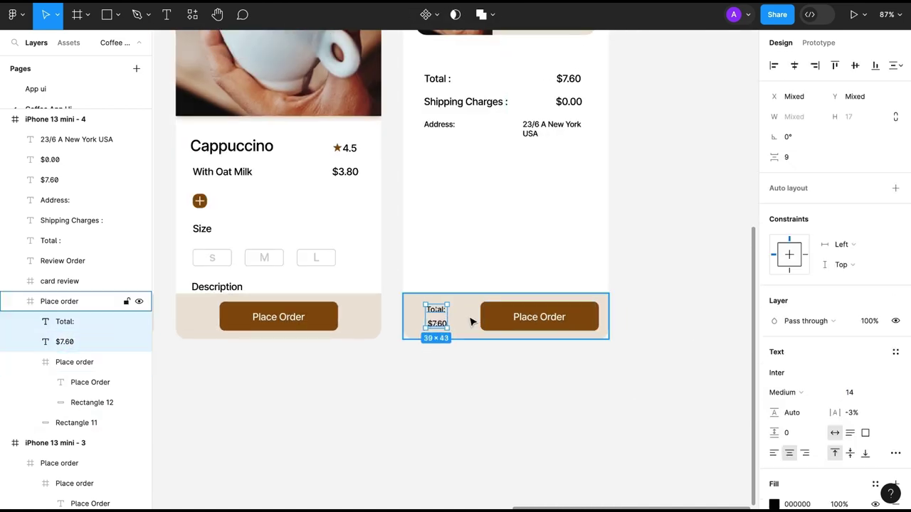
{"action": "left_click", "coordinate": [502, 398]}
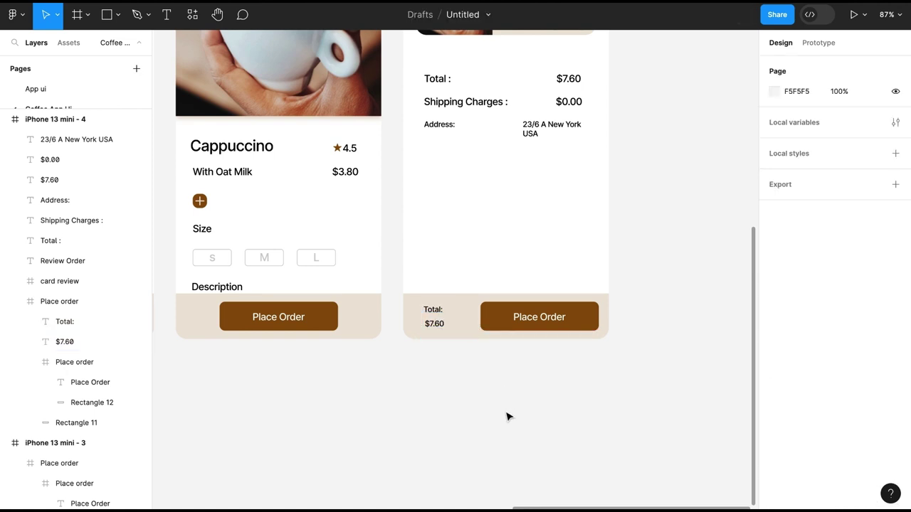
{"action": "scroll", "coordinate": [506, 415], "scroll_direction": "down", "scroll_amount": 5, "text": "ctrl"}
- Name the phone screens Review Order, Product and Home
{"action": "double_click", "coordinate": [480, 91]}
{"action": "type", "text": "Review Order"}
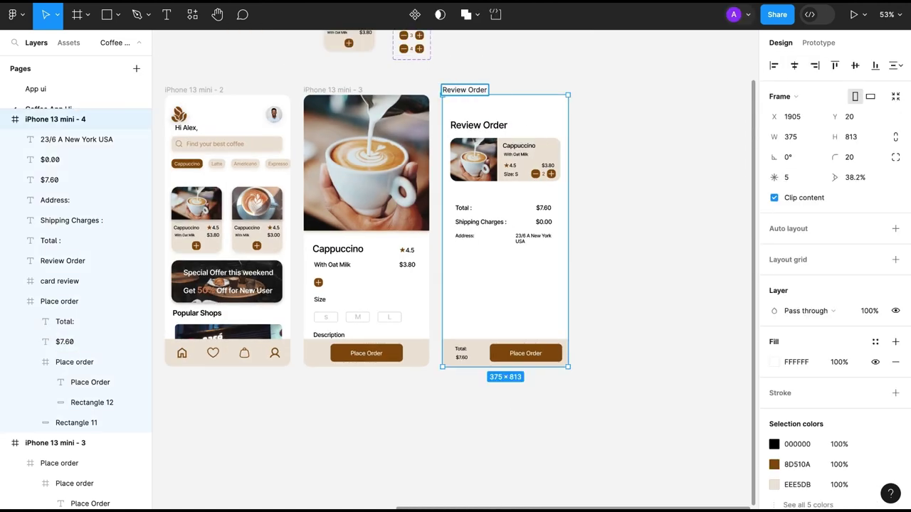
{"action": "key", "text": "Tab"}
{"action": "type", "text": "Pro"}
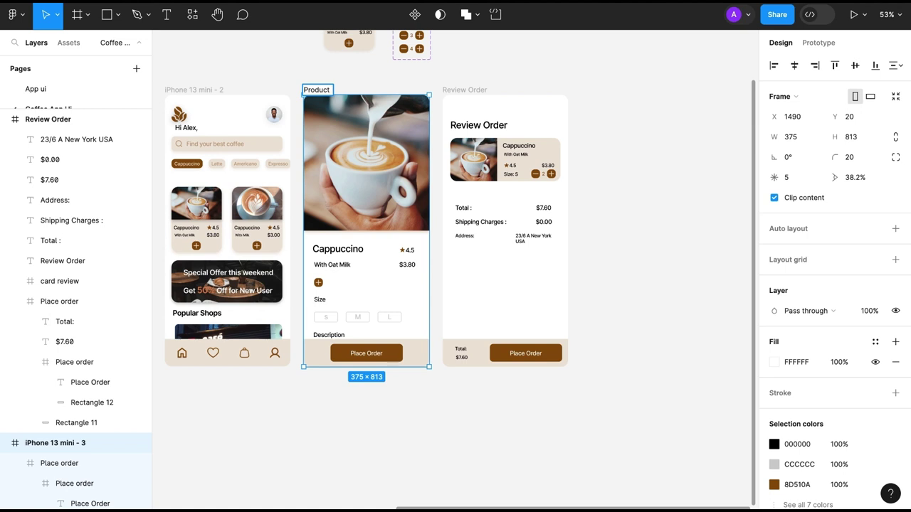
{"action": "key", "text": "Return"}
{"action": "double_click", "coordinate": [187, 90]}
{"action": "type", "text": "Home"}
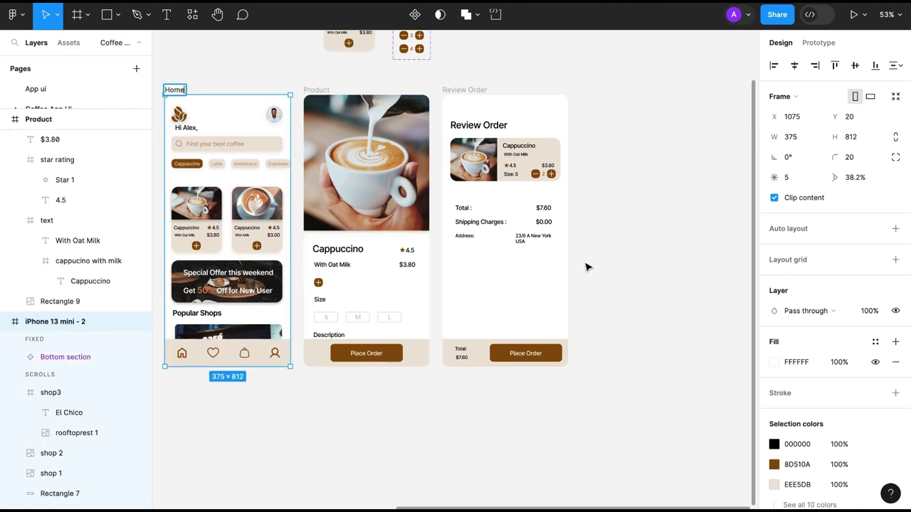
{"action": "left_click", "coordinate": [603, 292]}
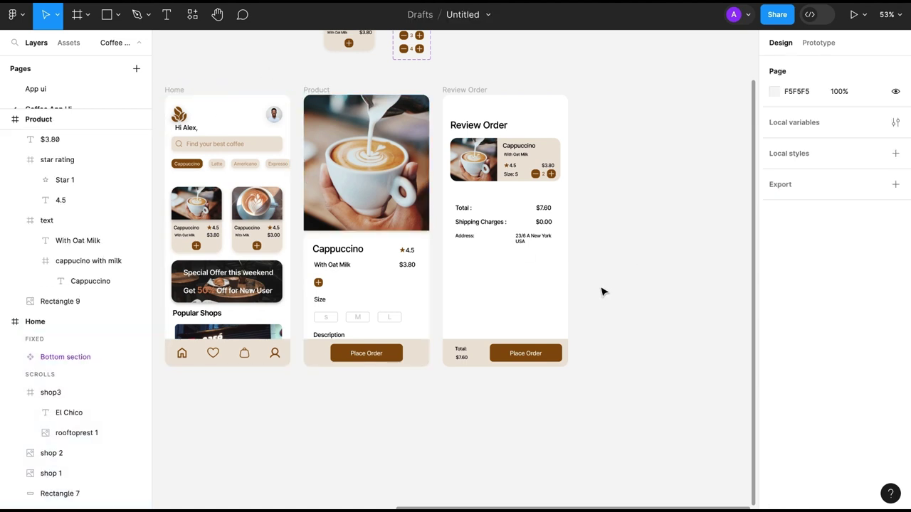
- Duplicate the Review Order screen and delete the copy's product card, totals and address texts
{"action": "left_click", "coordinate": [465, 91]}
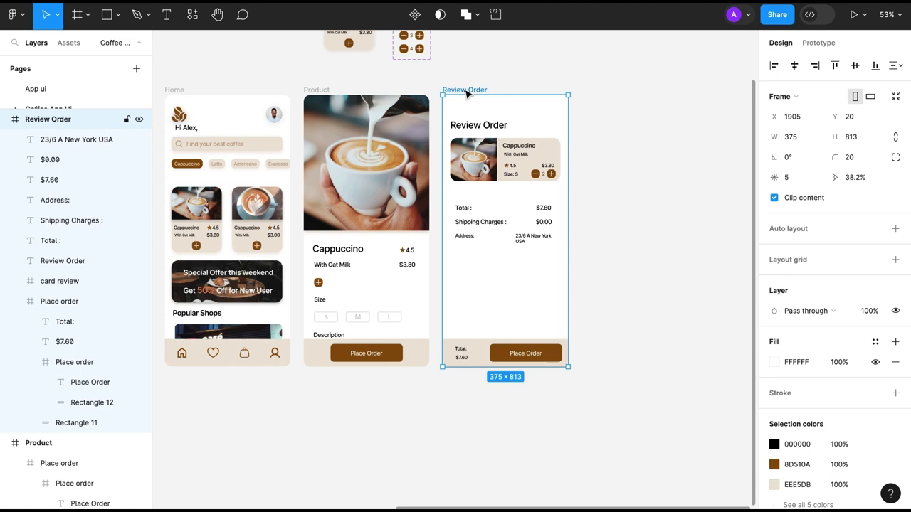
{"action": "key", "text": "ctrl+d"}
{"action": "scroll", "coordinate": [612, 199], "scroll_direction": "right", "scroll_amount": 3}
{"action": "scroll", "coordinate": [612, 199], "scroll_direction": "up", "scroll_amount": 1}
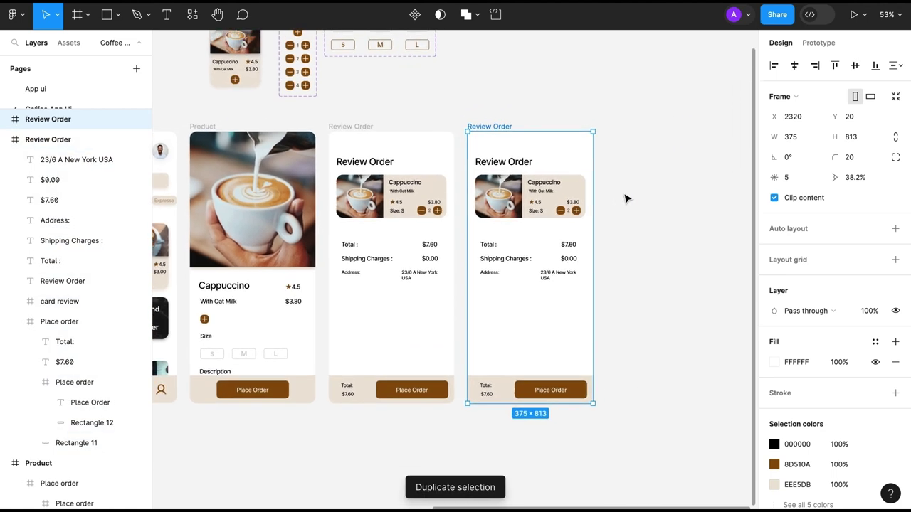
{"action": "left_click", "coordinate": [517, 187]}
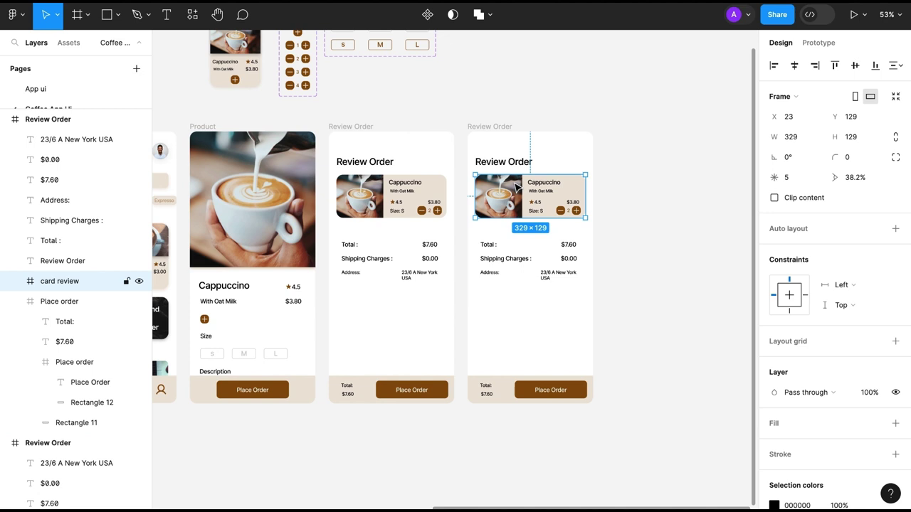
{"action": "key", "text": "Delete"}
{"action": "left_click_drag", "start_coordinate": [472, 234], "coordinate": [575, 301]}
{"action": "key", "text": "Delete"}
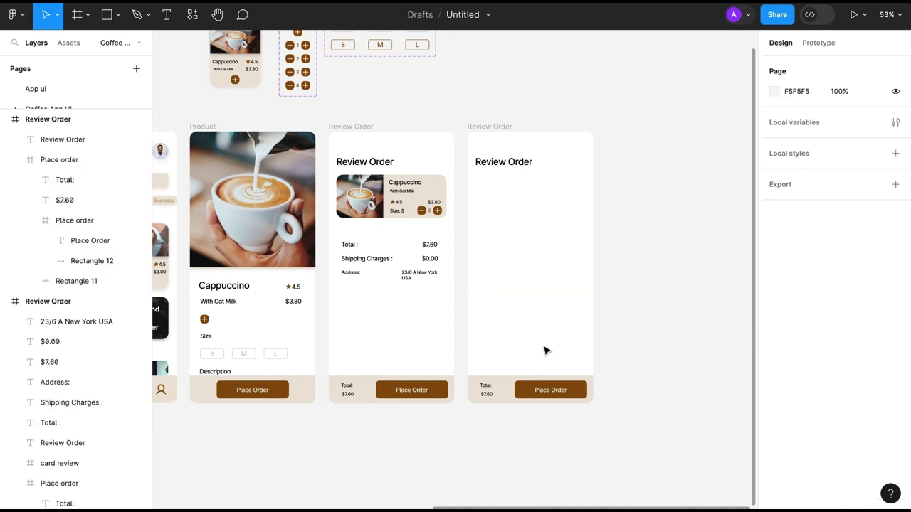
- Retitle the copied screen 'Payment Method'
{"action": "left_click", "coordinate": [510, 163]}
{"action": "key", "text": "Return"}
{"action": "type", "text": "Payment Method"}
{"action": "key", "text": "Escape"}
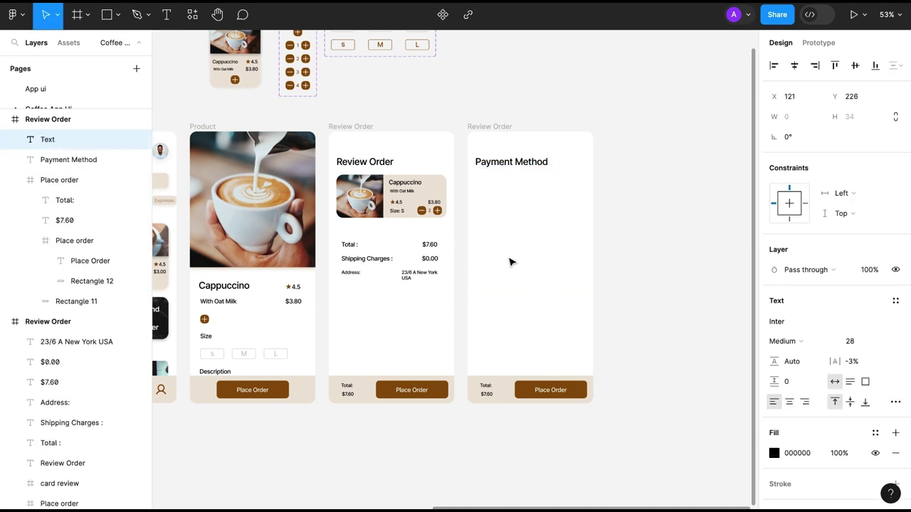
{"action": "left_click", "coordinate": [501, 251]}
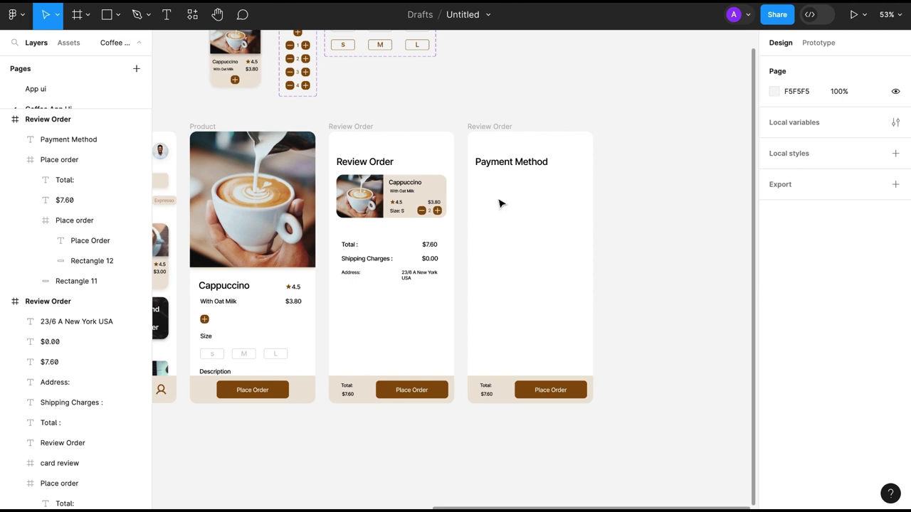
- Draw a 23×23 circle below the Payment Method title
{"action": "key", "text": "o"}
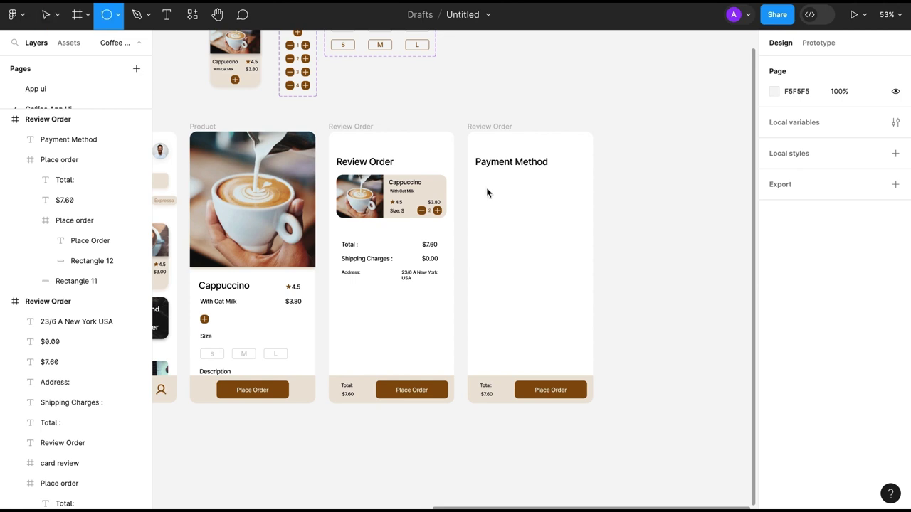
{"action": "left_click_drag", "start_coordinate": [481, 186], "coordinate": [489, 195]}
{"action": "left_click", "coordinate": [516, 213]}
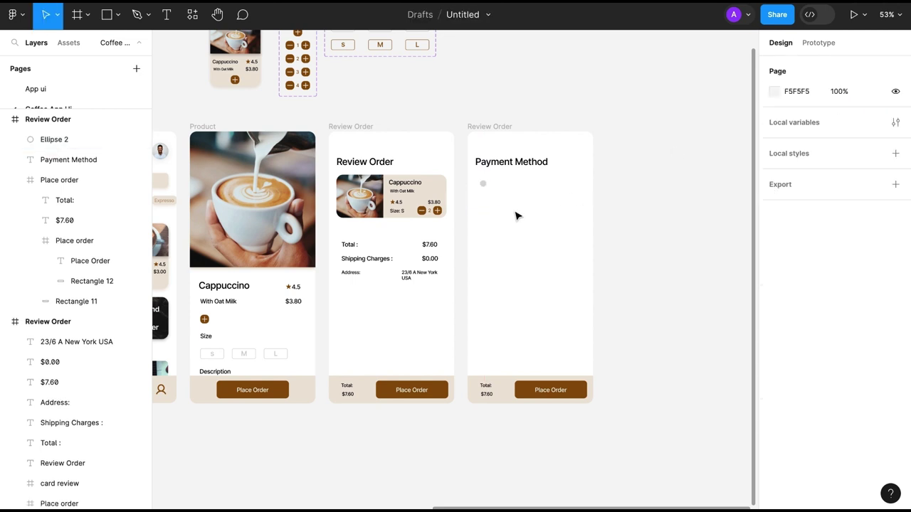
{"action": "scroll", "coordinate": [515, 216], "scroll_direction": "up", "scroll_amount": 5}
{"action": "left_click", "coordinate": [414, 256]}
{"action": "left_click", "coordinate": [852, 117]}
{"action": "type", "text": "23"}
{"action": "key", "text": "Return"}
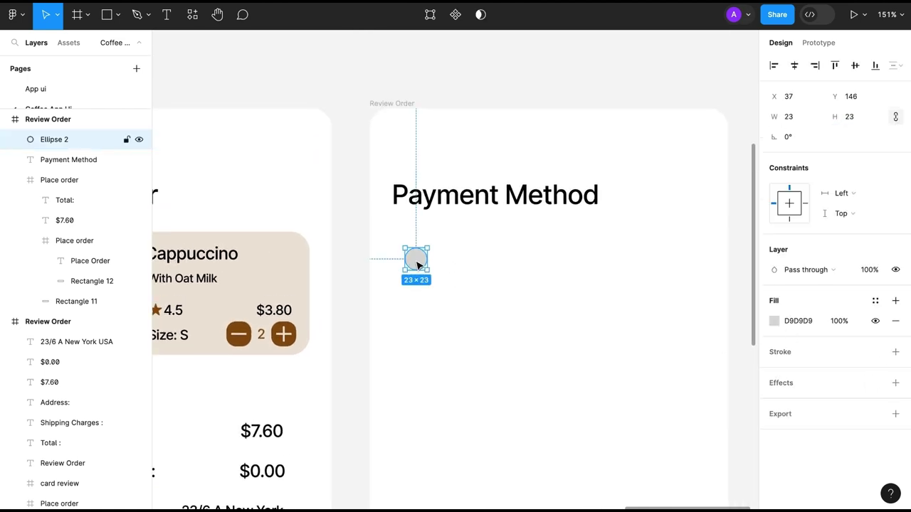
- Add a centred 28×28 unfilled ring with a light grey outline around the small circle
{"action": "key", "text": "ctrl+d"}
{"action": "left_click", "coordinate": [851, 116]}
{"action": "type", "text": "28"}
{"action": "key", "text": "Return"}
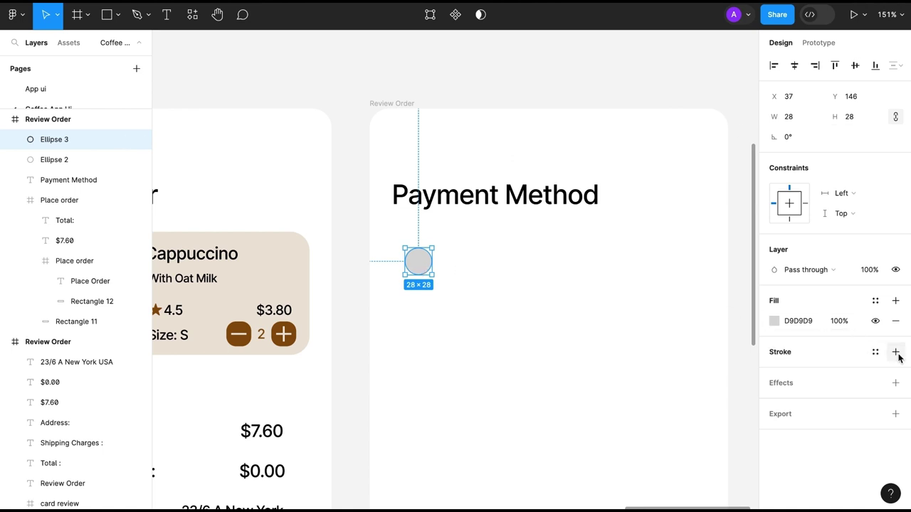
{"action": "left_click", "coordinate": [895, 352]}
{"action": "left_click", "coordinate": [895, 321]}
{"action": "left_click_drag", "start_coordinate": [421, 264], "coordinate": [427, 269]}
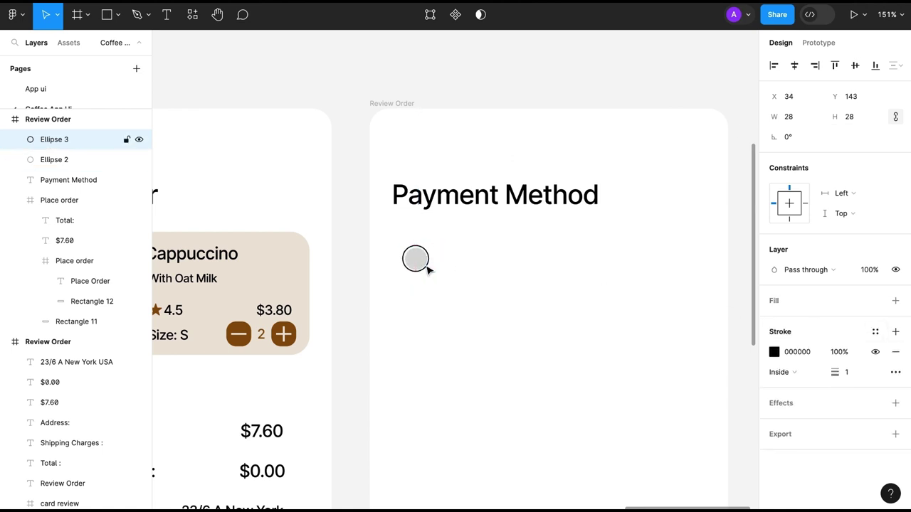
{"action": "left_click", "coordinate": [418, 264]}
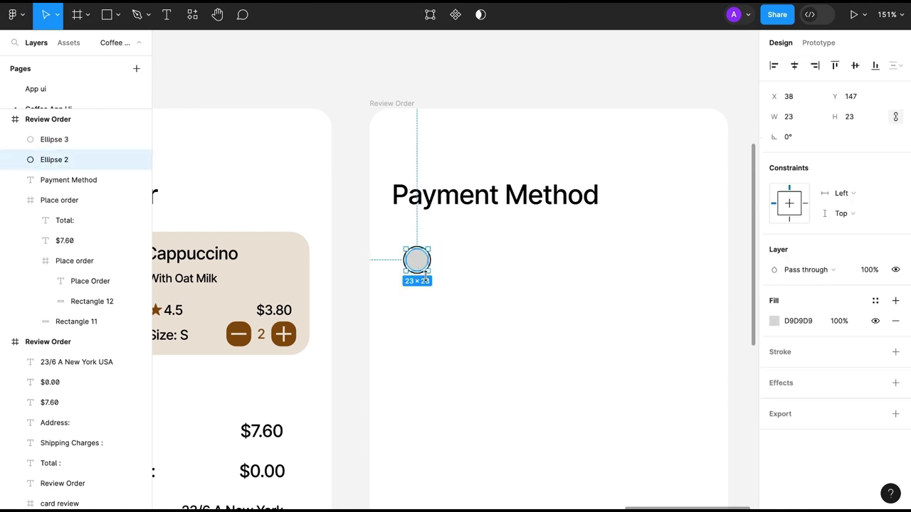
{"action": "left_click", "coordinate": [421, 261]}
{"action": "left_click", "coordinate": [776, 351]}
{"action": "left_click", "coordinate": [496, 352]}
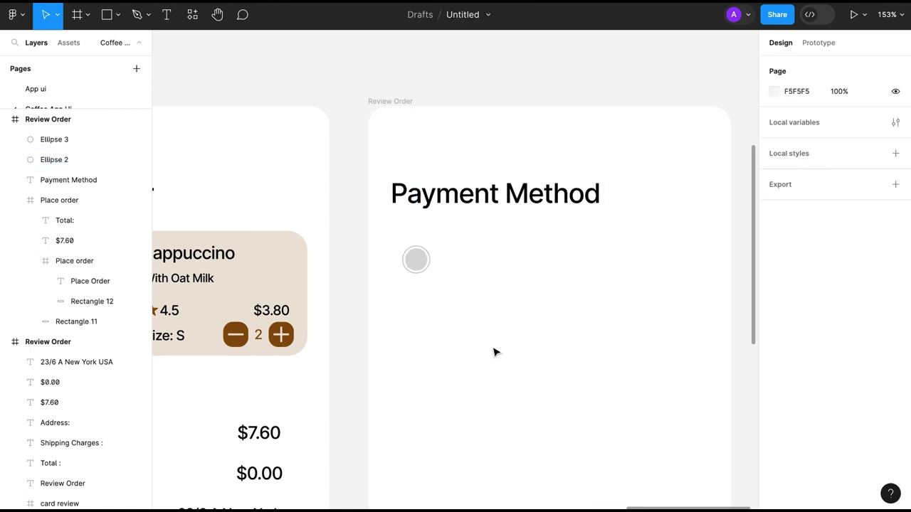
- Group the two circles into one radio button
{"action": "left_click_drag", "start_coordinate": [441, 258], "coordinate": [399, 272]}
{"action": "right_click", "coordinate": [407, 260]}
{"action": "left_click", "coordinate": [448, 279]}
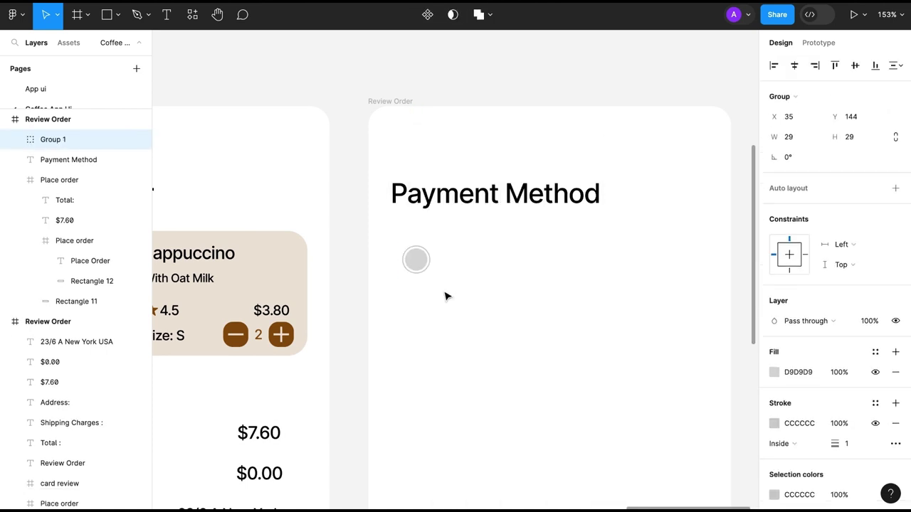
{"action": "double_click", "coordinate": [49, 140]}
{"action": "type", "text": "selection"}
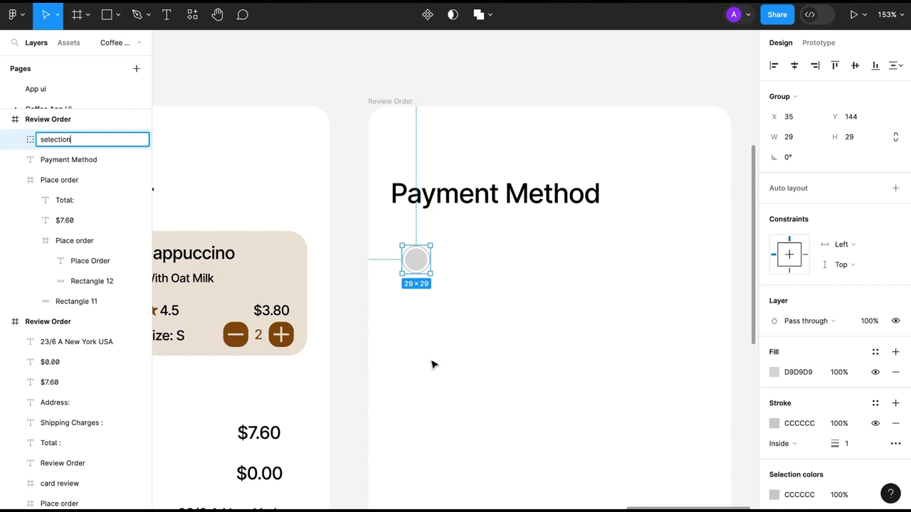
{"action": "left_click", "coordinate": [432, 365]}
- Copy the title beside the radio button as an 18 px 'Pay with Debit/Credit Card' label
{"action": "left_click", "coordinate": [494, 194]}
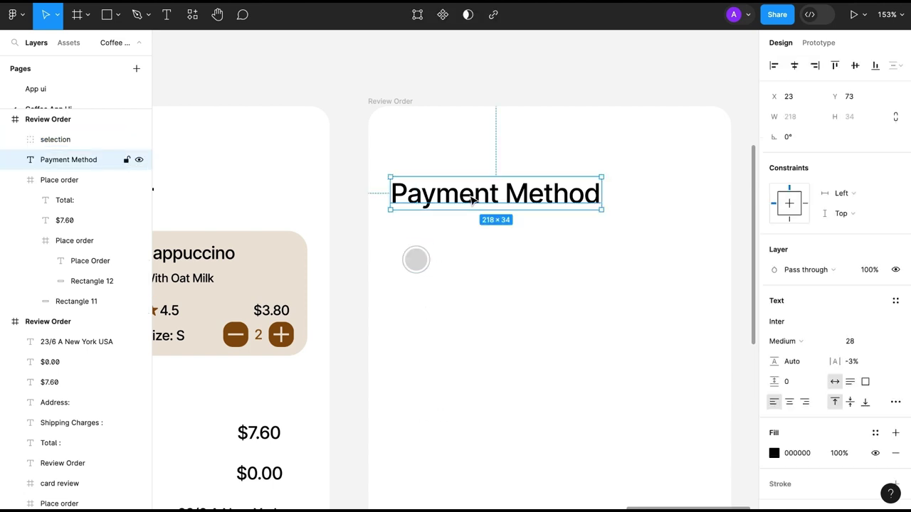
{"action": "left_click_drag", "start_coordinate": [471, 197], "coordinate": [524, 264]}
{"action": "type", "text": "22"}
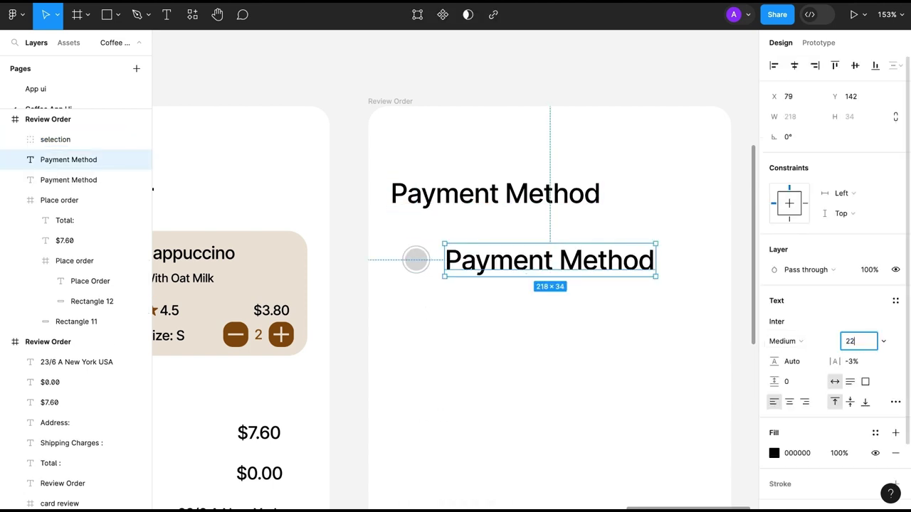
{"action": "type", "text": "18"}
{"action": "key", "text": "Return"}
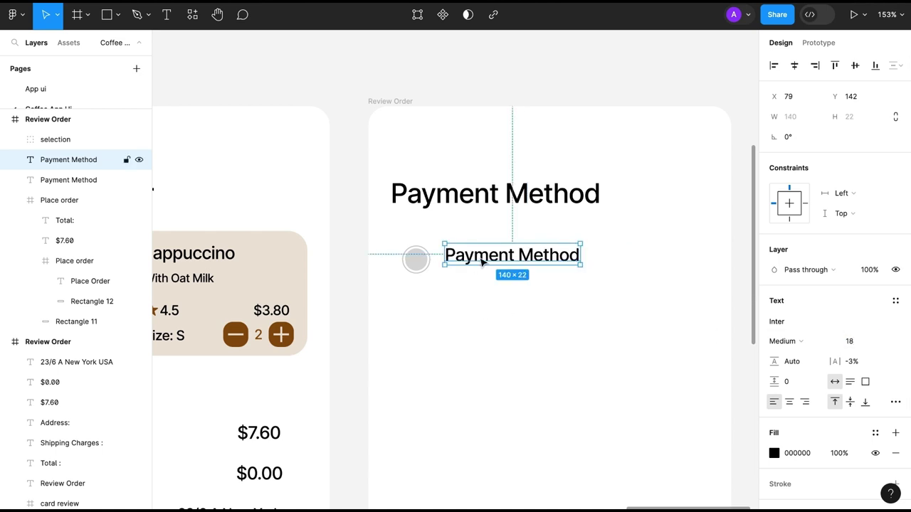
{"action": "key", "text": "Return"}
{"action": "type", "text": "Pay with Debit/Credi"}
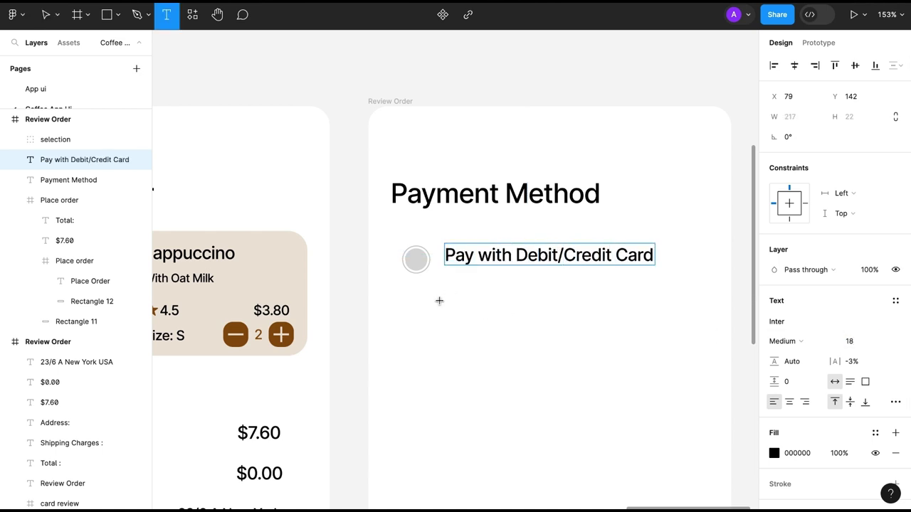
{"action": "key", "text": "Escape"}
- Give both radio circles the brown document colour as their stroke
{"action": "left_click", "coordinate": [416, 260], "text": "shift"}
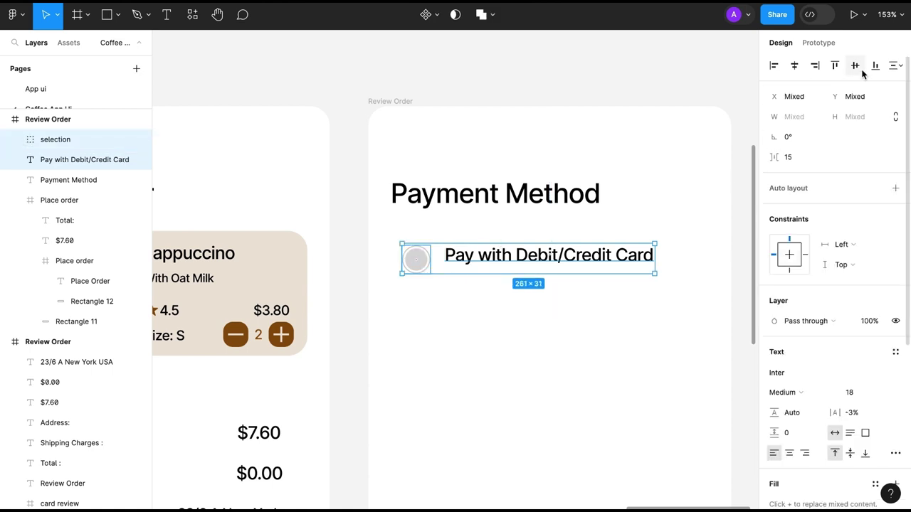
{"action": "left_click", "coordinate": [505, 377]}
{"action": "scroll", "coordinate": [503, 377], "scroll_direction": "down", "scroll_amount": 3}
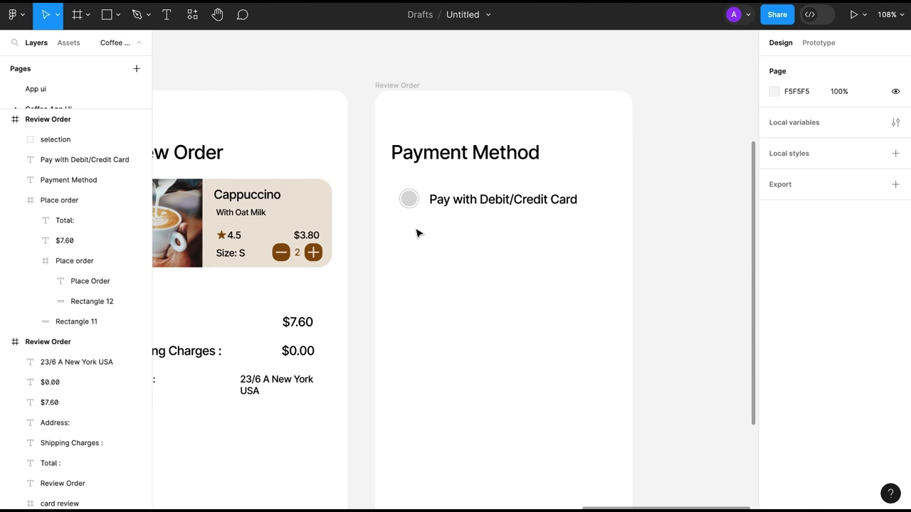
{"action": "scroll", "coordinate": [418, 233], "scroll_direction": "down", "scroll_amount": 2}
{"action": "left_click", "coordinate": [407, 170]}
{"action": "left_click", "coordinate": [69, 159], "text": "shift"}
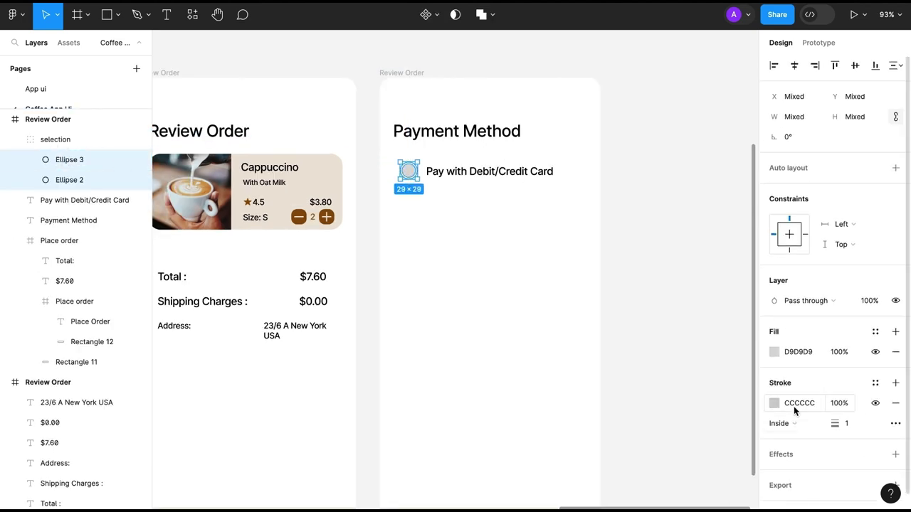
{"action": "left_click", "coordinate": [774, 403]}
{"action": "left_click", "coordinate": [667, 444]}
{"action": "left_click", "coordinate": [481, 295]}
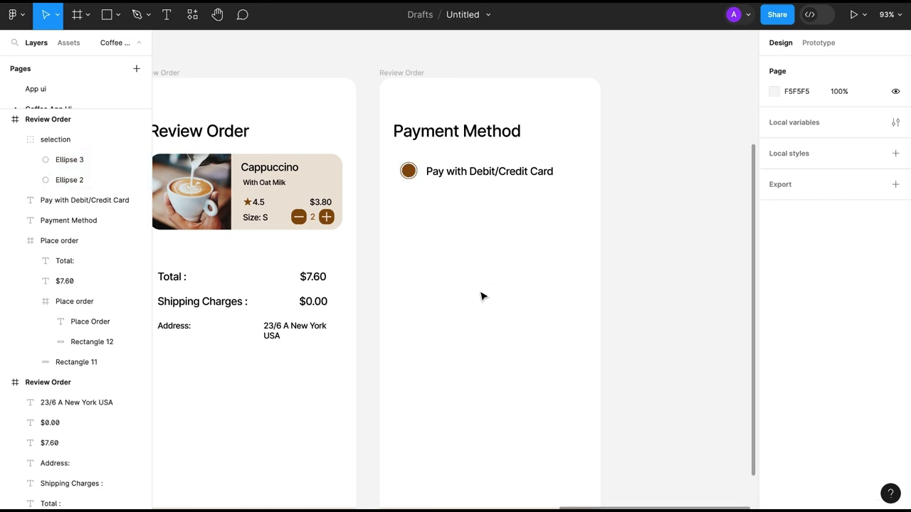
- Draw a horizontal underline below the payment option with the Pen tool
{"action": "key", "text": "p"}
{"action": "left_click", "coordinate": [405, 228]}
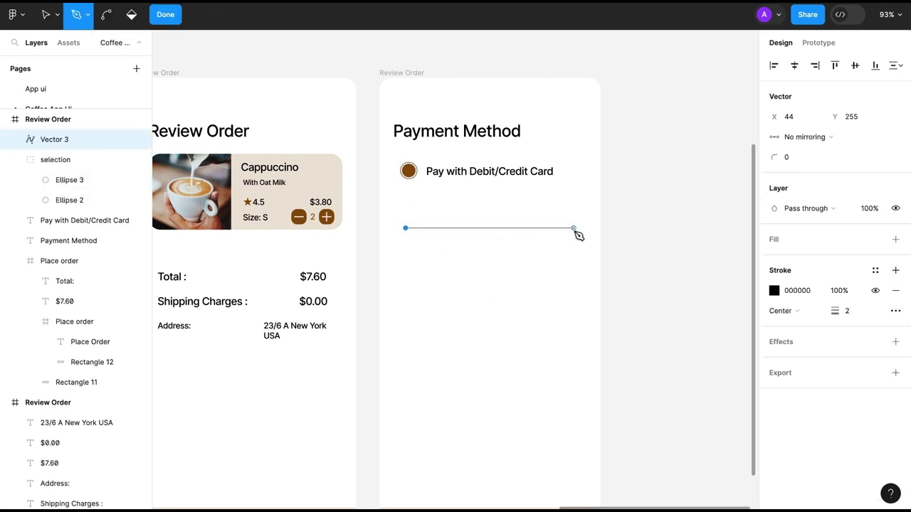
{"action": "left_click", "coordinate": [573, 227], "text": "shift"}
{"action": "key", "text": "Escape"}
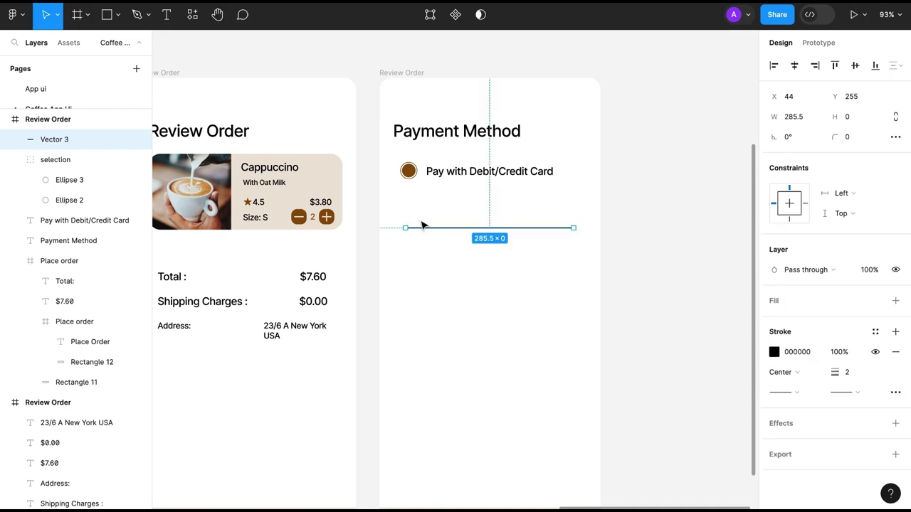
- Add an 'xxx' placeholder in grey #C0C0C0 just above the underline
{"action": "key", "text": "t"}
{"action": "left_click", "coordinate": [413, 221]}
{"action": "type", "text": "x"}
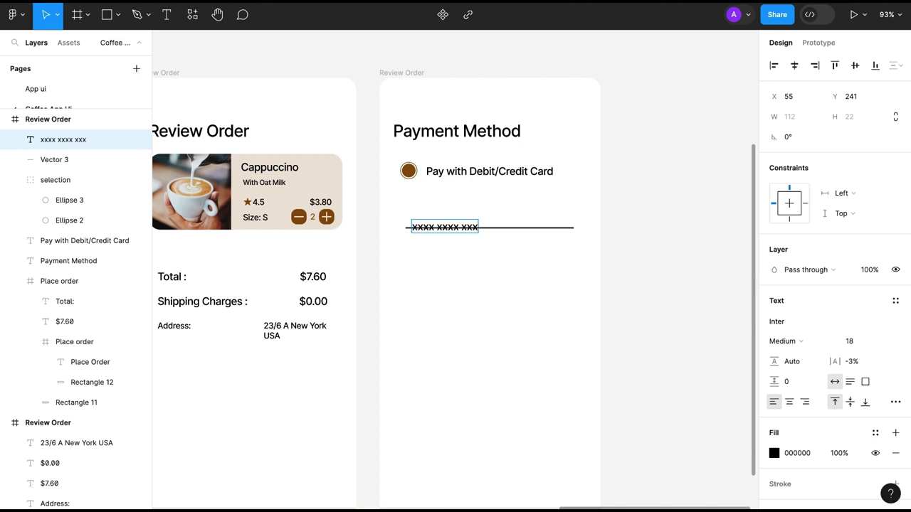
{"action": "type", "text": "xx"}
{"action": "key", "text": "Escape"}
{"action": "left_click_drag", "start_coordinate": [455, 227], "coordinate": [447, 215]}
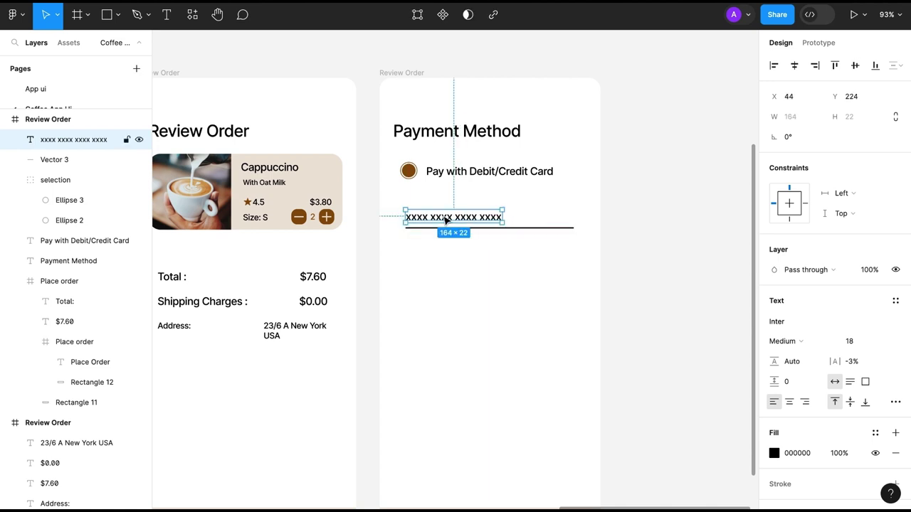
{"action": "left_click", "coordinate": [774, 453]}
{"action": "type", "text": "C0C0C0"}
{"action": "left_click", "coordinate": [518, 339]}
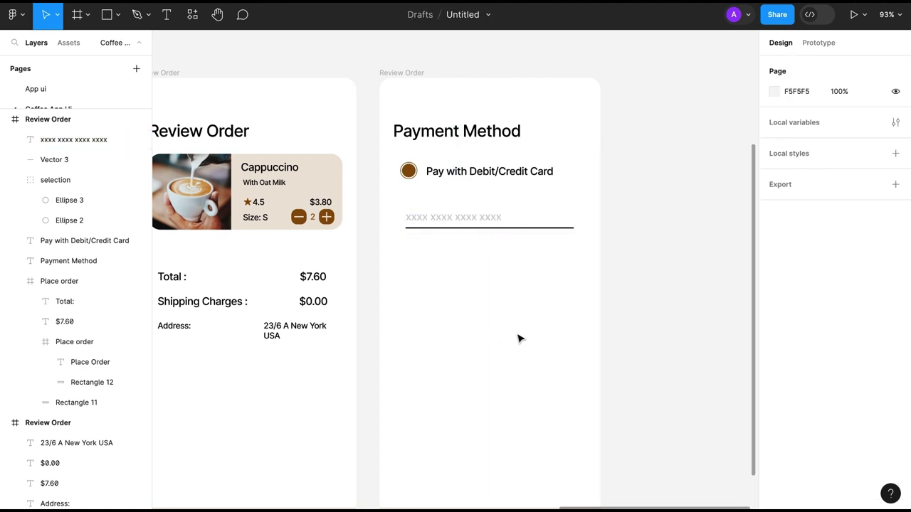
{"action": "left_click", "coordinate": [449, 220]}
{"action": "left_click", "coordinate": [517, 228], "text": "shift"}
{"action": "scroll", "coordinate": [439, 309], "scroll_direction": "up", "scroll_amount": 2}
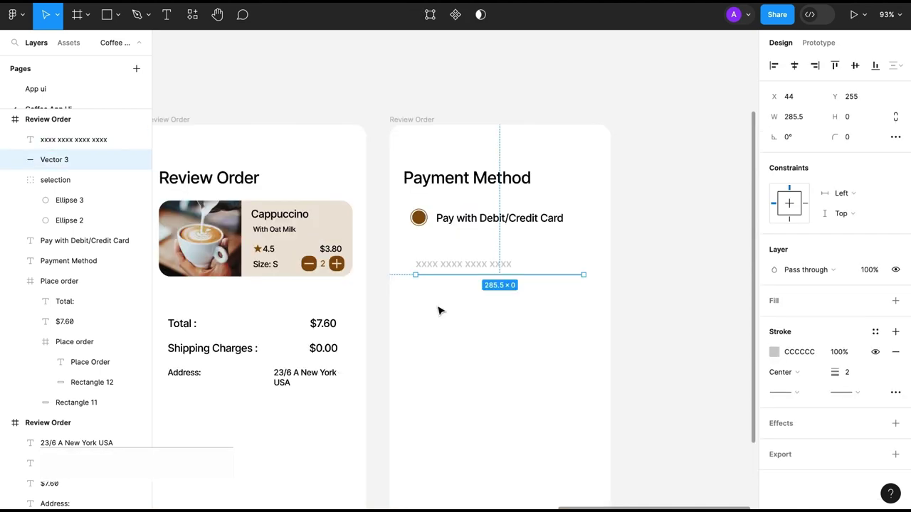
{"action": "key", "text": "Escape"}
- Add a 16 px 'Name on the Card' label above the placeholder
{"action": "left_click", "coordinate": [432, 263]}
{"action": "key", "text": "ctrl+d"}
{"action": "left_click_drag", "start_coordinate": [432, 264], "coordinate": [435, 245]}
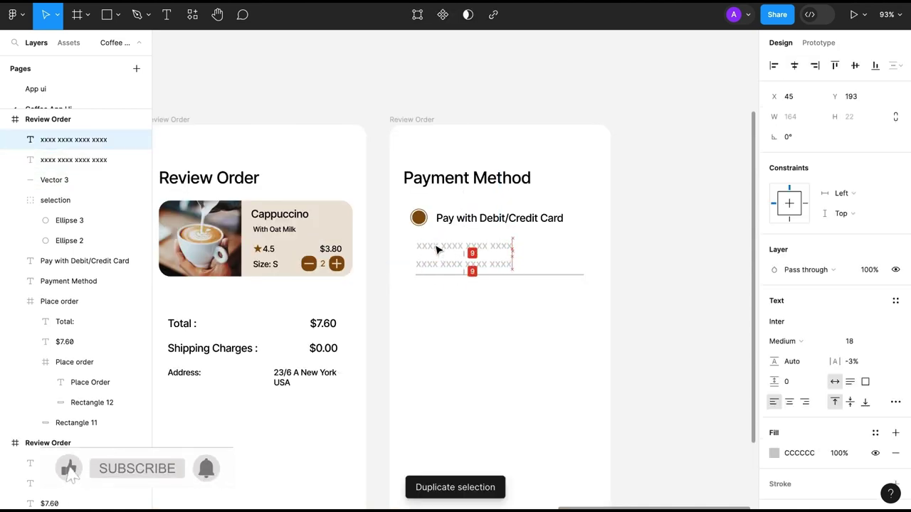
{"action": "double_click", "coordinate": [434, 245]}
{"action": "type", "text": "Name on the"}
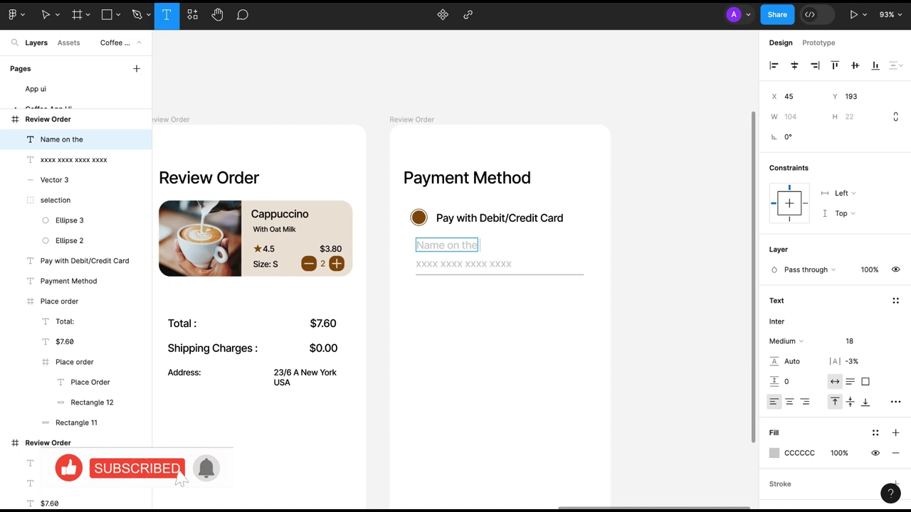
{"action": "type", "text": " Card"}
{"action": "key", "text": "Escape"}
{"action": "type", "text": "14"}
{"action": "key", "text": "Return"}
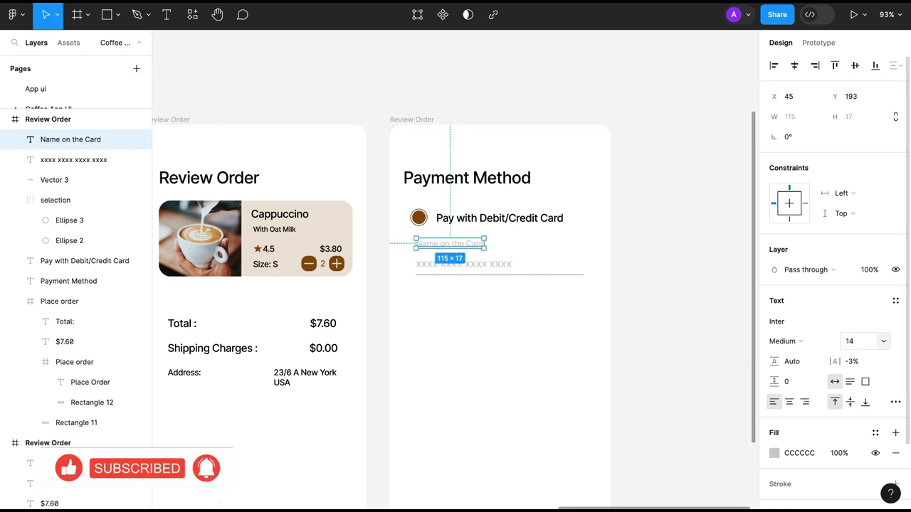
{"action": "left_click_drag", "start_coordinate": [458, 248], "coordinate": [457, 256]}
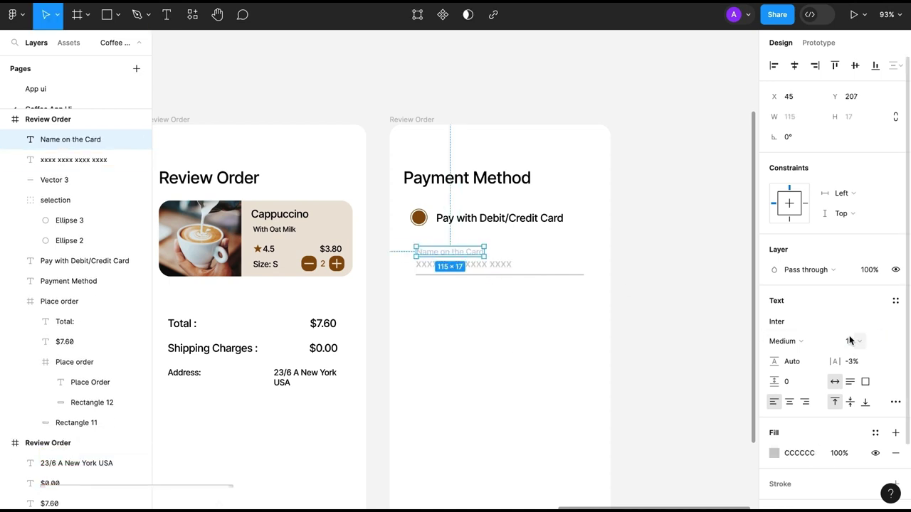
{"action": "left_click", "coordinate": [849, 341]}
{"action": "type", "text": "16"}
{"action": "key", "text": "Return"}
{"action": "left_click", "coordinate": [774, 454]}
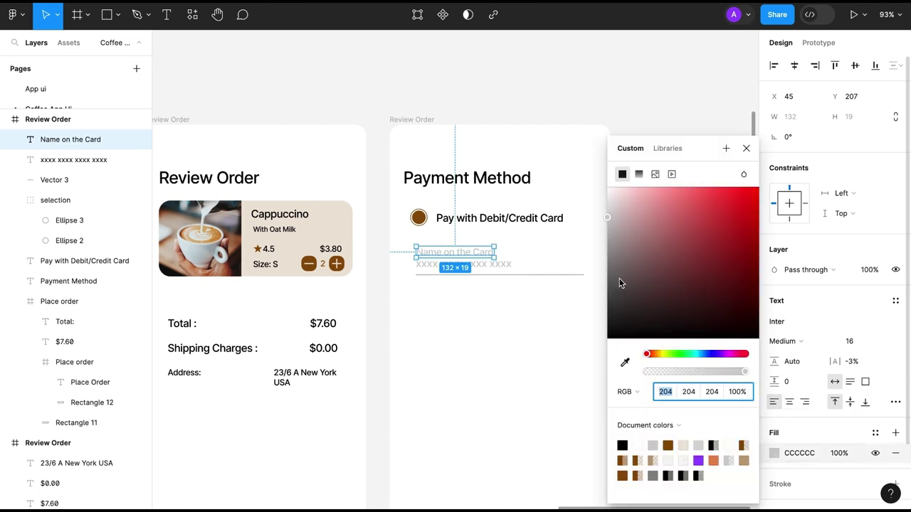
{"action": "left_click", "coordinate": [455, 252]}
- Group the label, placeholder and underline, and duplicate the field below
{"action": "left_click", "coordinate": [491, 274], "text": "shift"}
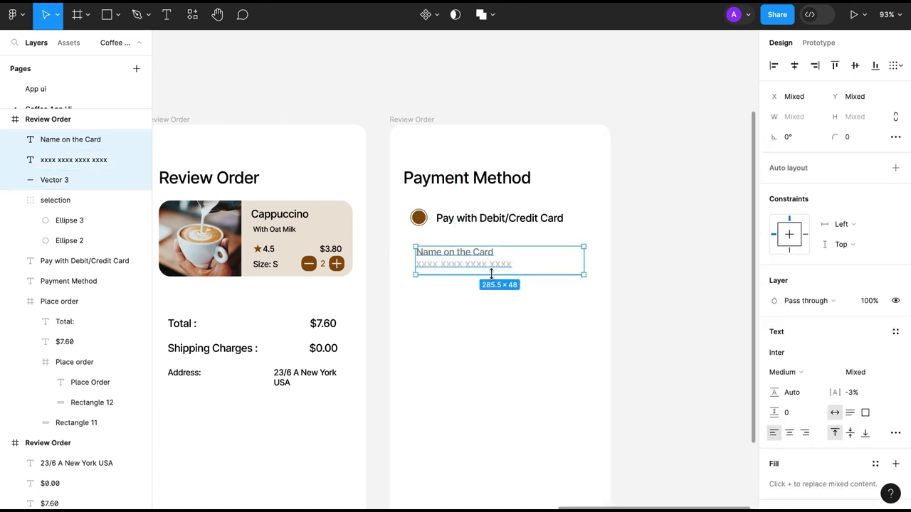
{"action": "right_click", "coordinate": [441, 258]}
{"action": "left_click", "coordinate": [459, 280]}
{"action": "key", "text": "ctrl+d"}
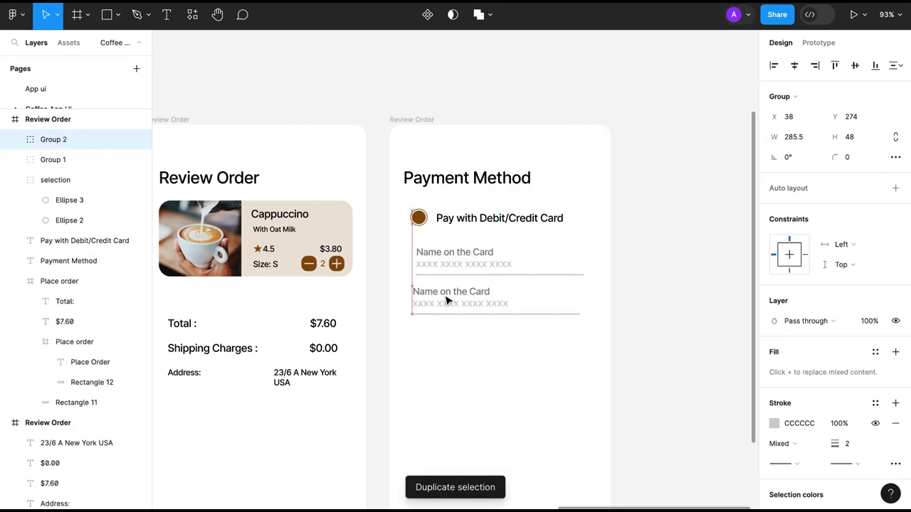
{"action": "left_click_drag", "start_coordinate": [446, 300], "coordinate": [449, 302]}
- Relabel the copied field 'Exp' with an 'MM/YY' placeholder at 14 px
{"action": "double_click", "coordinate": [449, 300]}
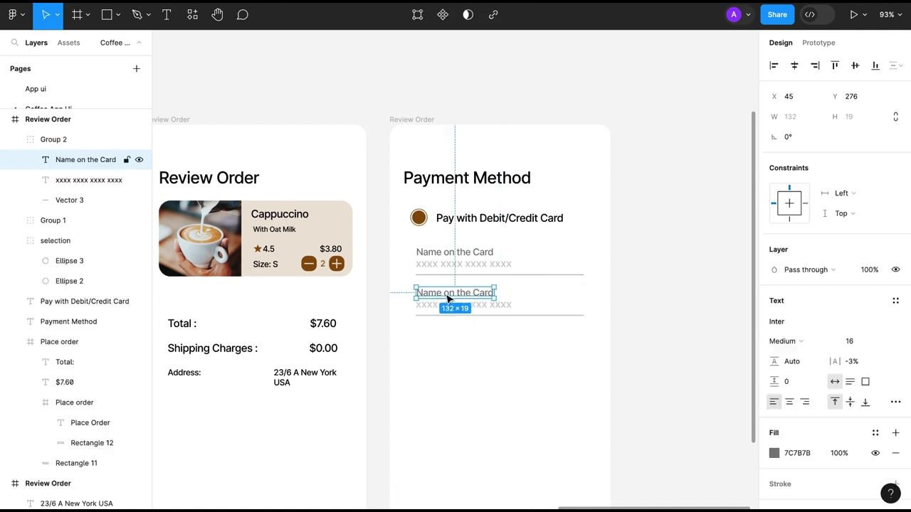
{"action": "double_click", "coordinate": [446, 294]}
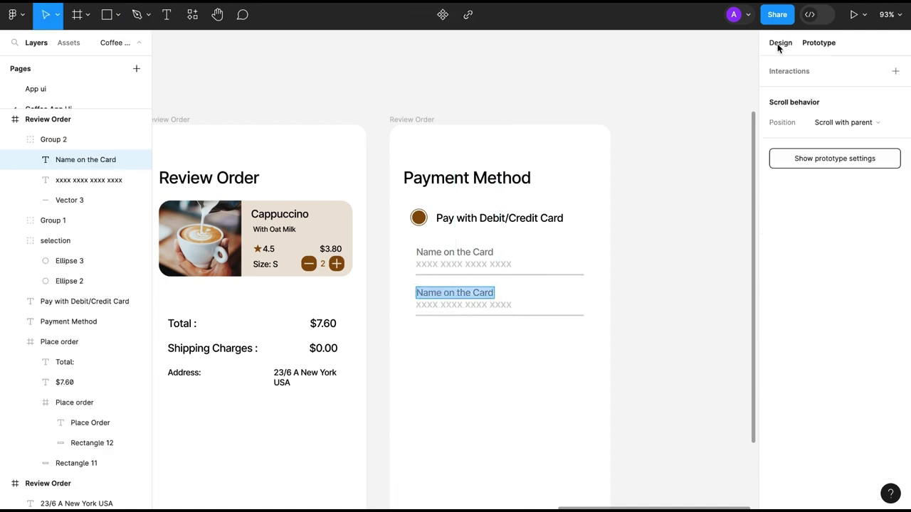
{"action": "left_click", "coordinate": [779, 43]}
{"action": "type", "text": "Exp"}
{"action": "left_click", "coordinate": [459, 305]}
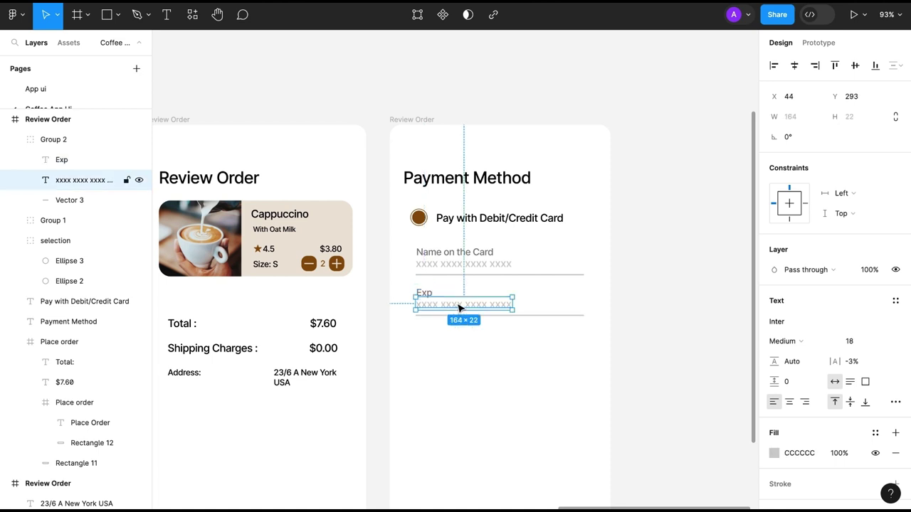
{"action": "double_click", "coordinate": [459, 305]}
{"action": "type", "text": "DD"}
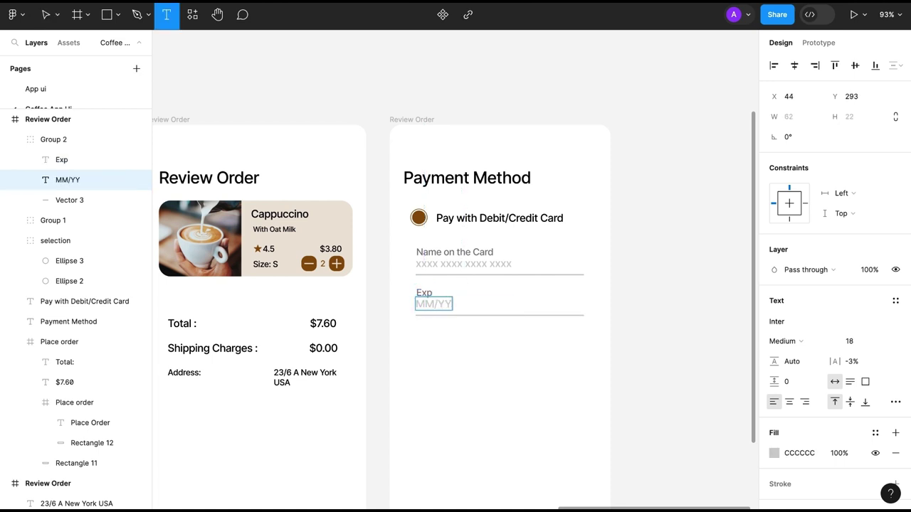
{"action": "key", "text": "Escape"}
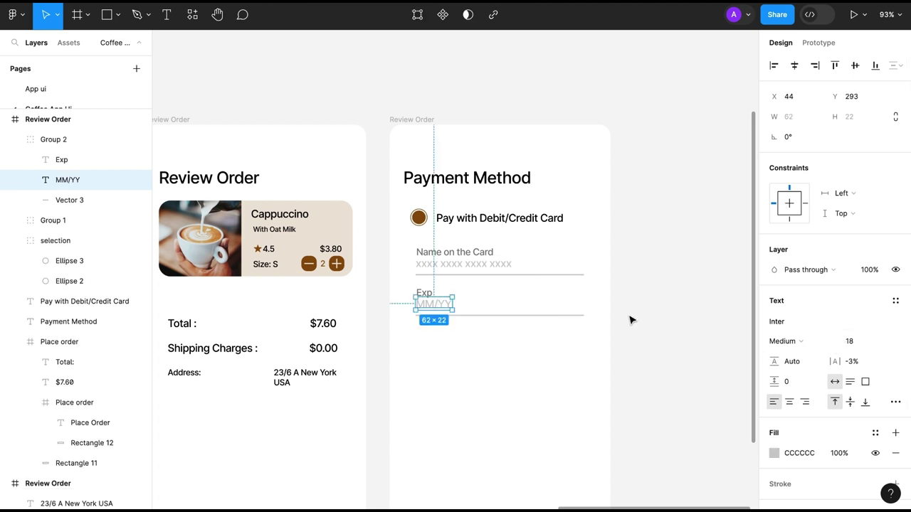
{"action": "left_click", "coordinate": [849, 341]}
{"action": "type", "text": "12"}
{"action": "key", "text": "Return"}
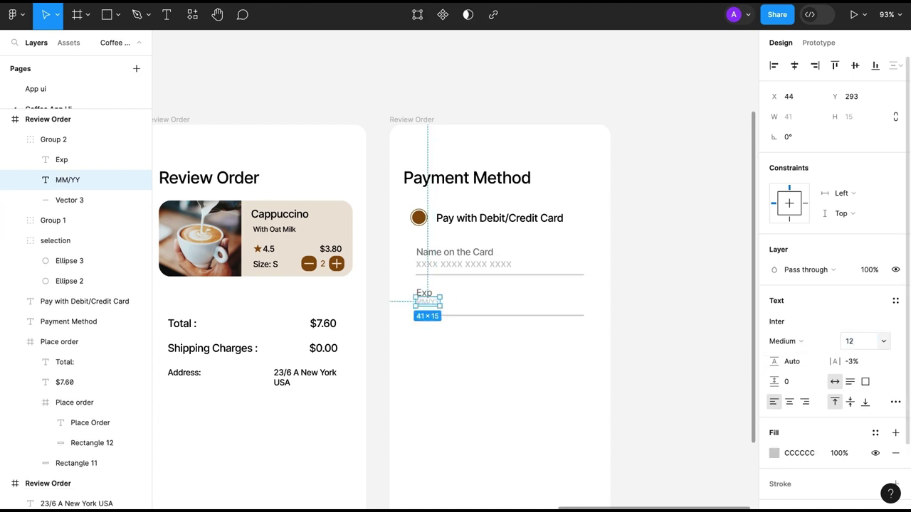
{"action": "type", "text": "14"}
{"action": "key", "text": "Return"}
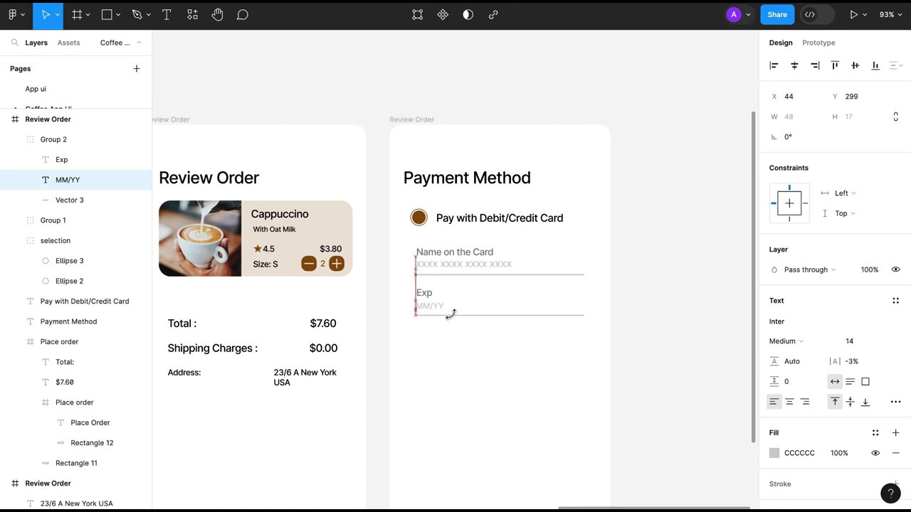
{"action": "key", "text": "Escape"}
- Shorten the Exp field's underline to half width
{"action": "left_click", "coordinate": [484, 315]}
{"action": "double_click", "coordinate": [569, 320]}
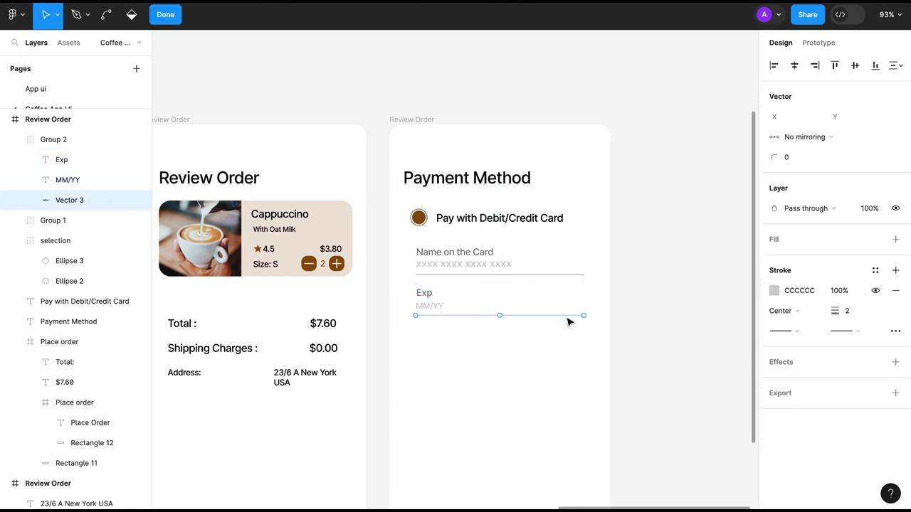
{"action": "left_click_drag", "start_coordinate": [583, 315], "coordinate": [518, 317]}
{"action": "key", "text": "Escape"}
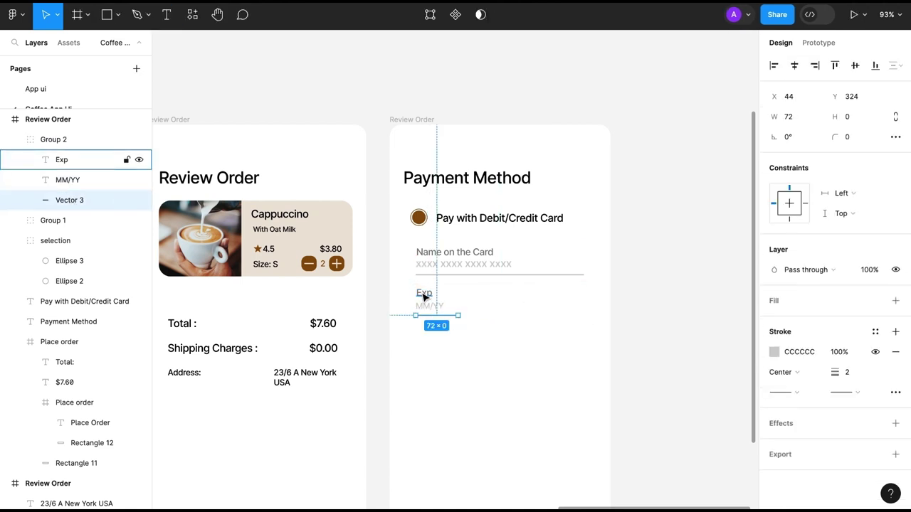
- Duplicate the Exp field to the right as a CVV field with an 'xxx' placeholder
{"action": "left_click", "coordinate": [423, 298]}
{"action": "key", "text": "ctrl+d"}
{"action": "left_click_drag", "start_coordinate": [436, 304], "coordinate": [562, 304]}
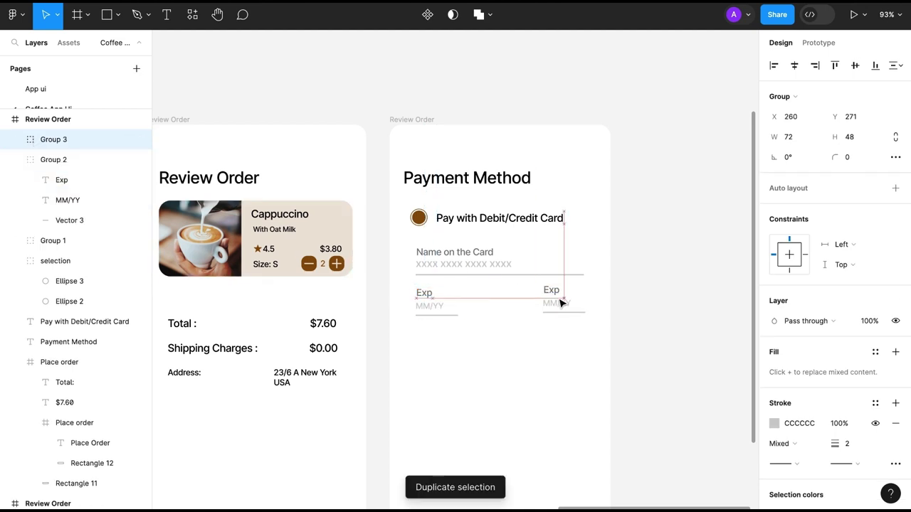
{"action": "double_click", "coordinate": [553, 294]}
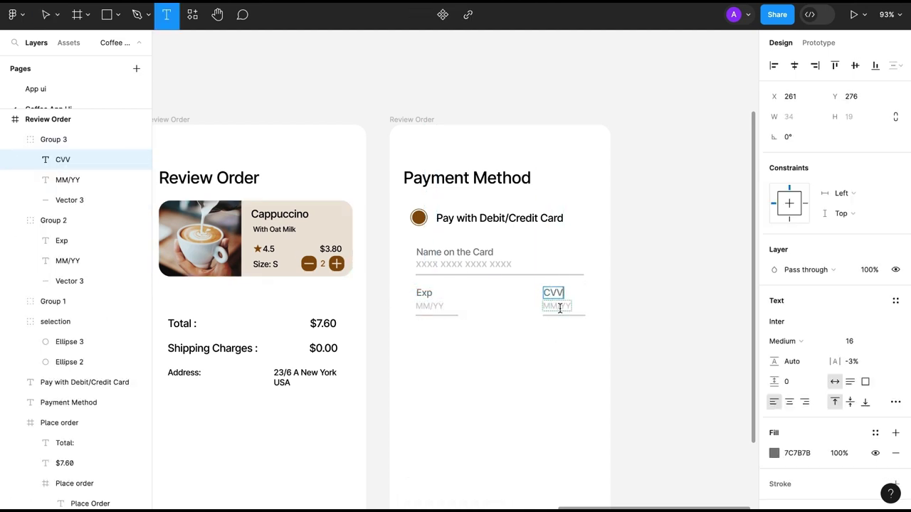
{"action": "double_click", "coordinate": [560, 307]}
{"action": "key", "text": "Escape"}
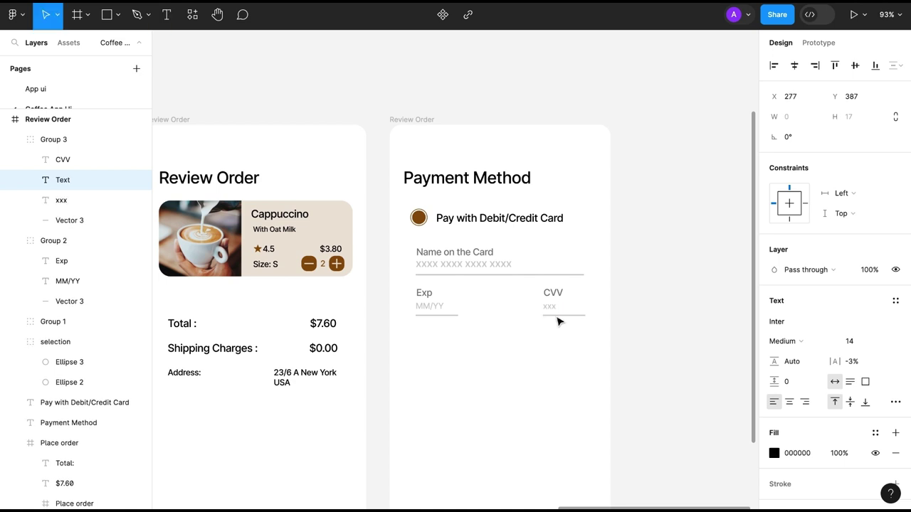
{"action": "left_click_drag", "start_coordinate": [549, 304], "coordinate": [553, 304]}
{"action": "left_click", "coordinate": [548, 351]}
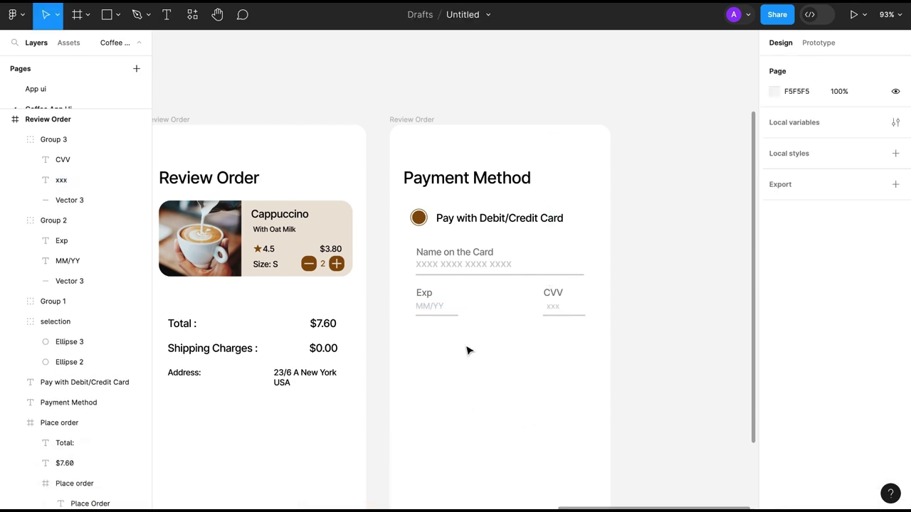
{"action": "left_click", "coordinate": [440, 256]}
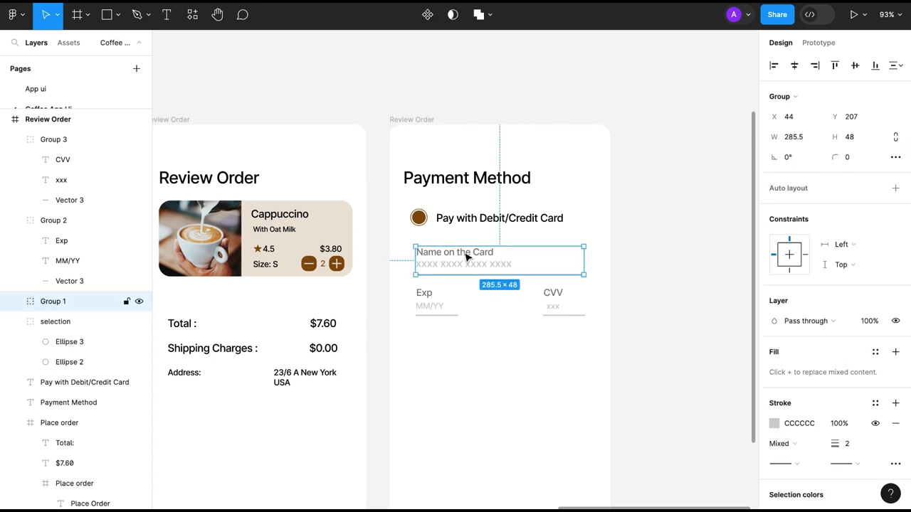
- Copy the card field below Exp/CVV and relabel the top field 'Card Number'
{"action": "key", "text": "ctrl+d"}
{"action": "left_click_drag", "start_coordinate": [465, 262], "coordinate": [463, 348]}
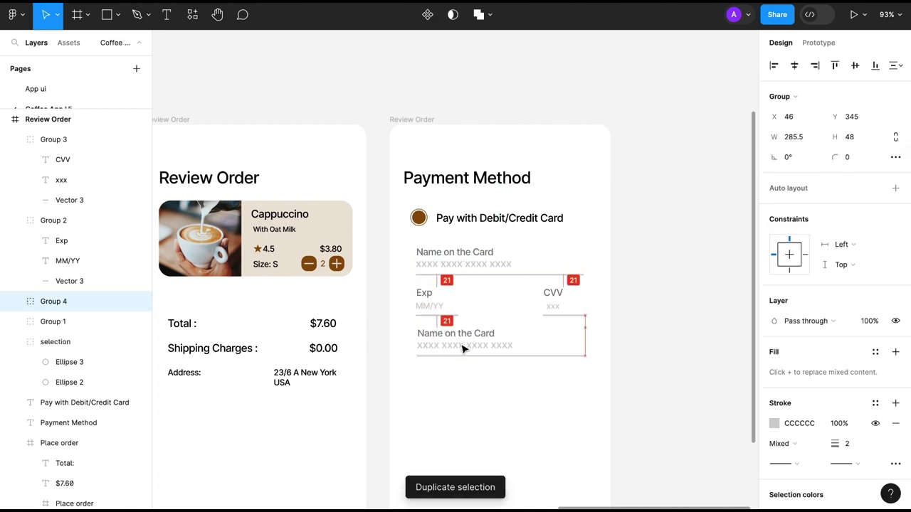
{"action": "left_click", "coordinate": [456, 262]}
{"action": "double_click", "coordinate": [476, 252]}
{"action": "type", "text": "Card Number"}
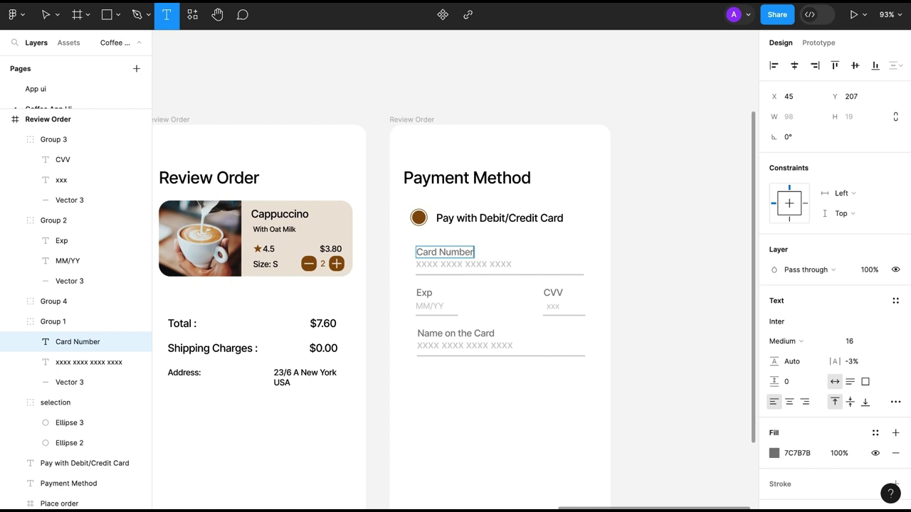
{"action": "left_click", "coordinate": [463, 345]}
{"action": "type", "text": "xxxxxxxxxxx"}
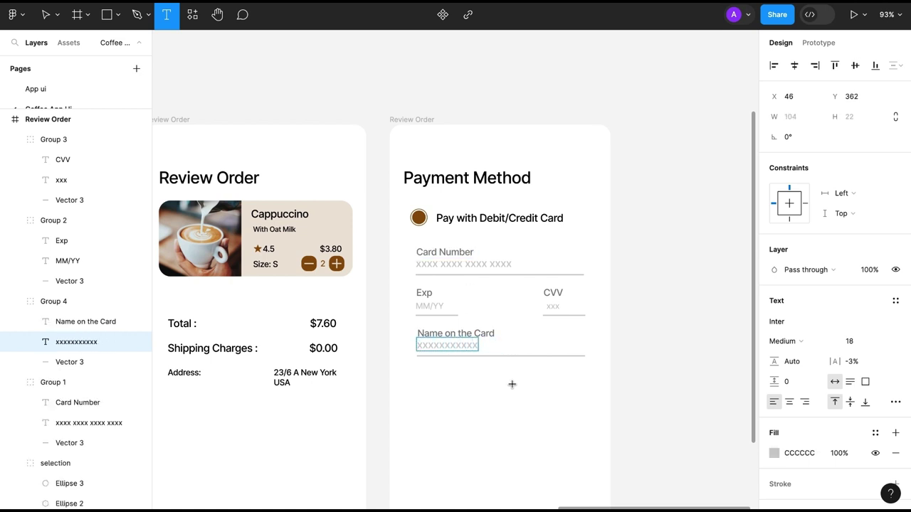
{"action": "left_click", "coordinate": [512, 384]}
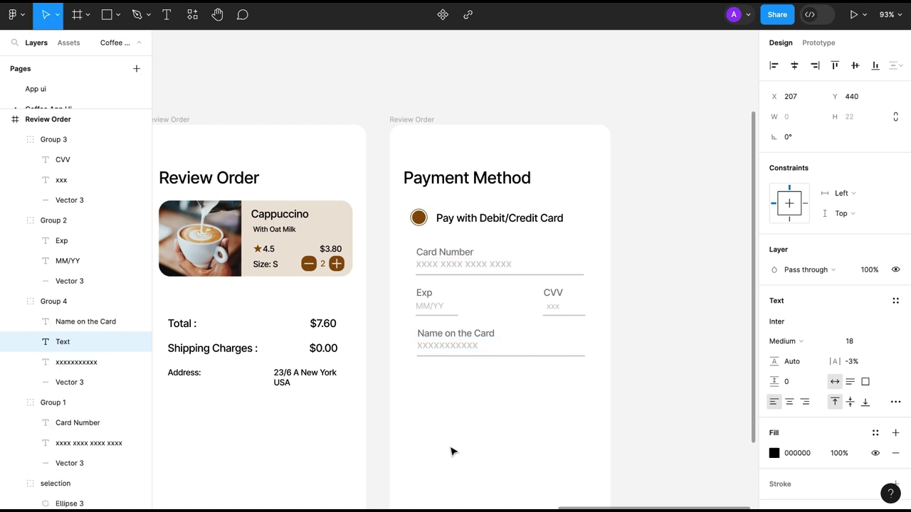
- Change the bottom button's text to 'Pay Now'
{"action": "scroll", "coordinate": [453, 451], "scroll_direction": "down", "scroll_amount": 3}
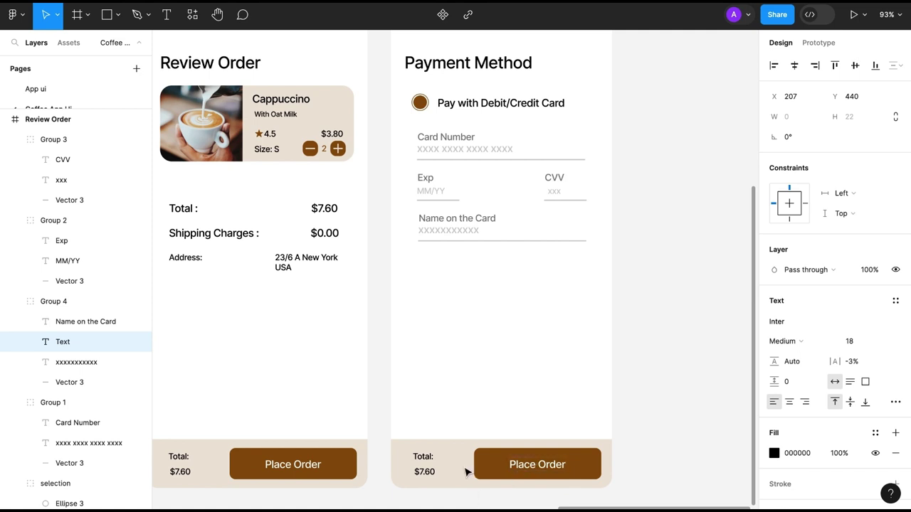
{"action": "double_click", "coordinate": [549, 467]}
{"action": "type", "text": "p"}
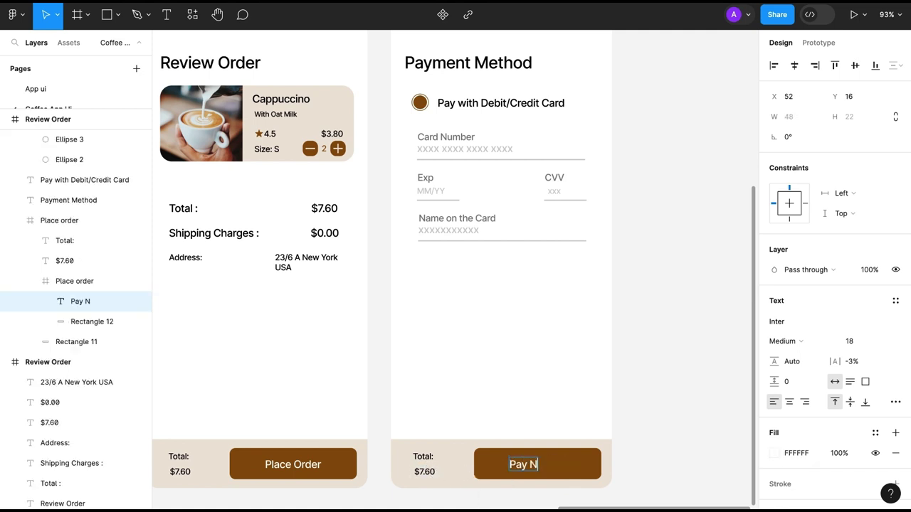
{"action": "type", "text": "ow"}
{"action": "key", "text": "Escape"}
{"action": "left_click", "coordinate": [565, 410]}
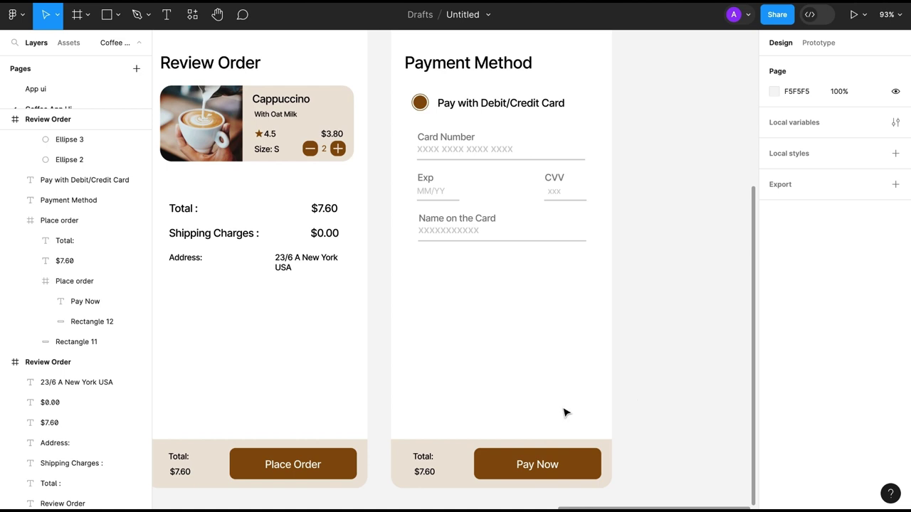
{"action": "scroll", "coordinate": [565, 406], "scroll_direction": "down", "scroll_amount": 3}
- Duplicate the Payment Method screen and delete the copy's radio, card, Exp, CVV and name fields
{"action": "left_click", "coordinate": [403, 98]}
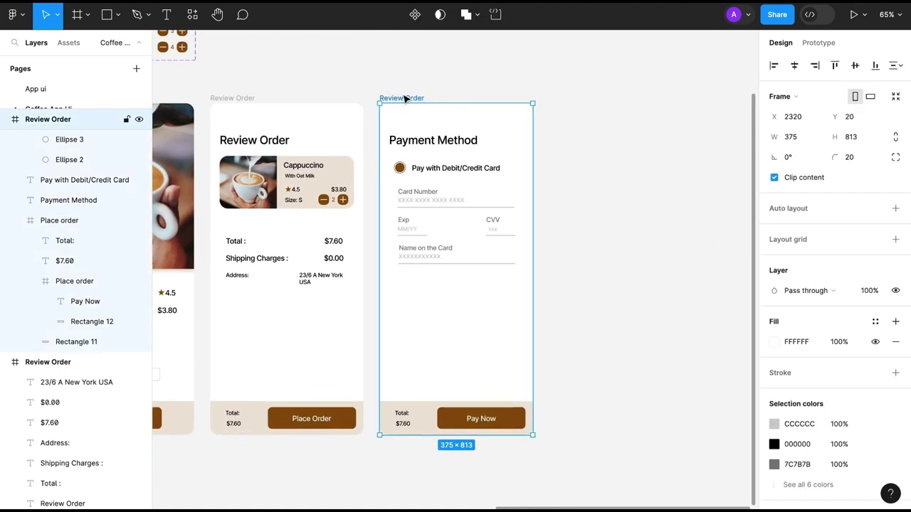
{"action": "key", "text": "ctrl+d"}
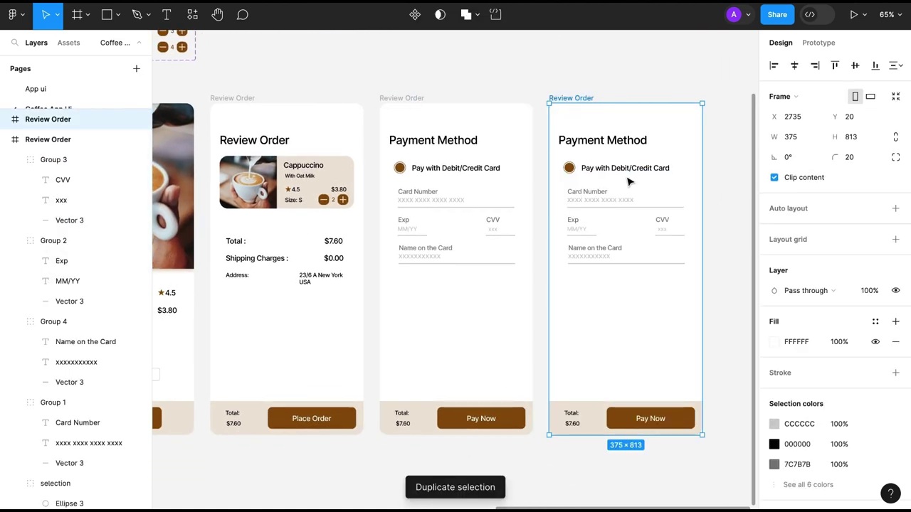
{"action": "left_click", "coordinate": [602, 141]}
{"action": "left_click", "coordinate": [619, 167], "text": "shift"}
{"action": "left_click", "coordinate": [604, 252], "text": "shift"}
{"action": "left_click", "coordinate": [587, 195], "text": "shift"}
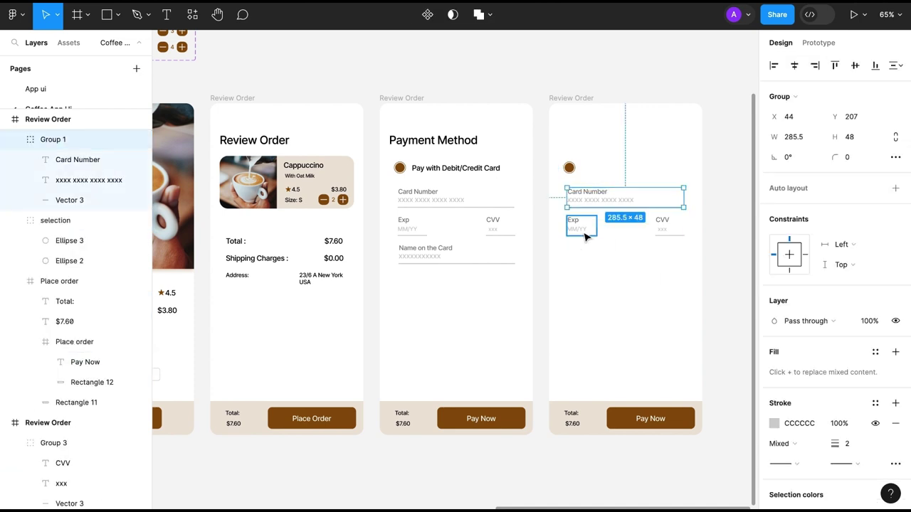
{"action": "left_click", "coordinate": [572, 222], "text": "shift"}
{"action": "left_click", "coordinate": [661, 222], "text": "shift"}
{"action": "left_click", "coordinate": [568, 168], "text": "shift"}
{"action": "key", "text": "Delete"}
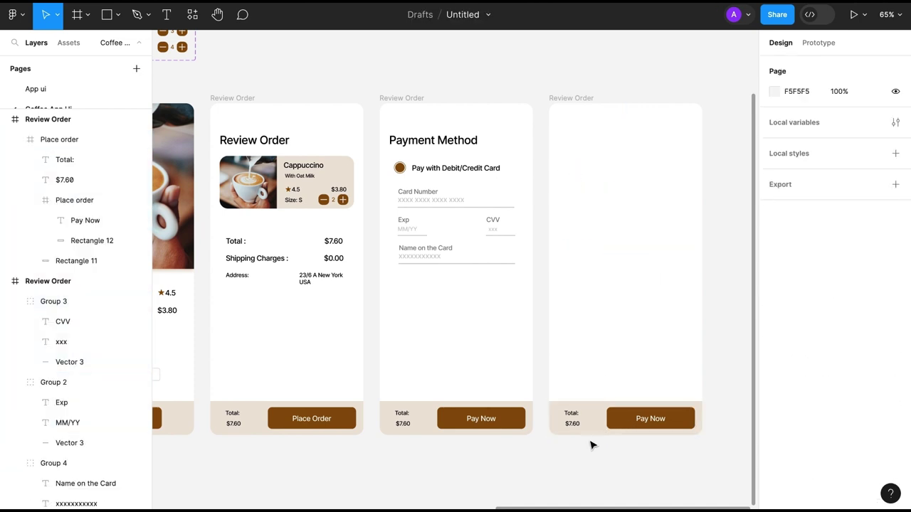
- Move the Pay Now button to the screen's middle and delete the bottom bar with the total
{"action": "left_click", "coordinate": [594, 425]}
{"action": "double_click", "coordinate": [650, 418]}
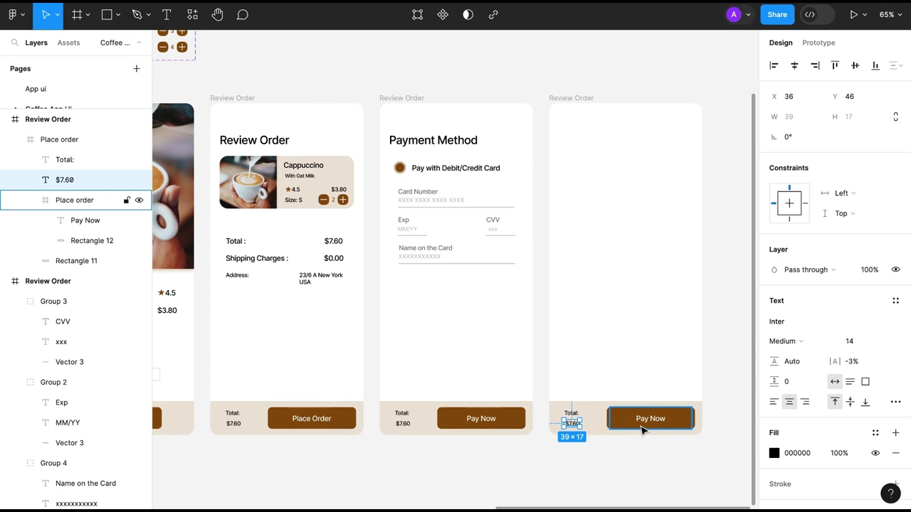
{"action": "left_click_drag", "start_coordinate": [650, 418], "coordinate": [625, 291]}
{"action": "left_click", "coordinate": [610, 411]}
{"action": "key", "text": "Delete"}
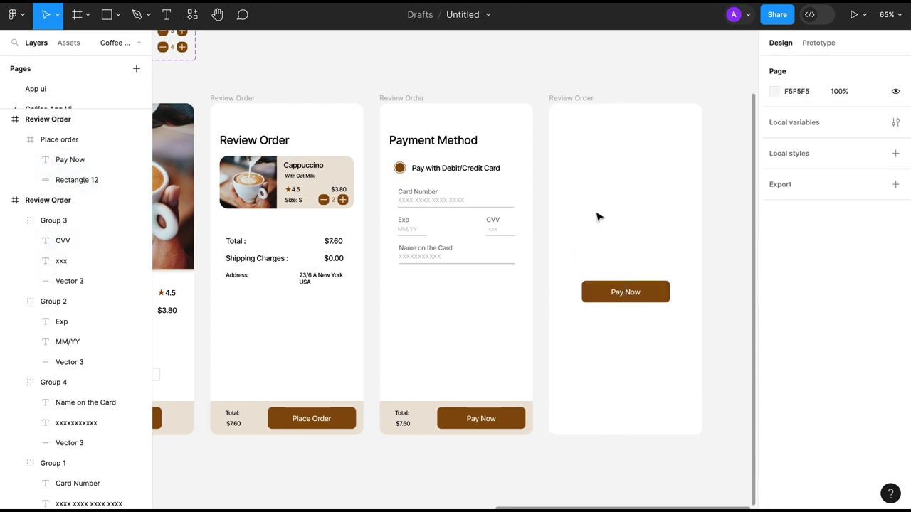
- Add a centred 'You have placed your order Successfully' message at size 26 above Pay Now
{"action": "key", "text": "t"}
{"action": "left_click", "coordinate": [587, 186]}
{"action": "type", "text": "You have placed your order Successfully"}
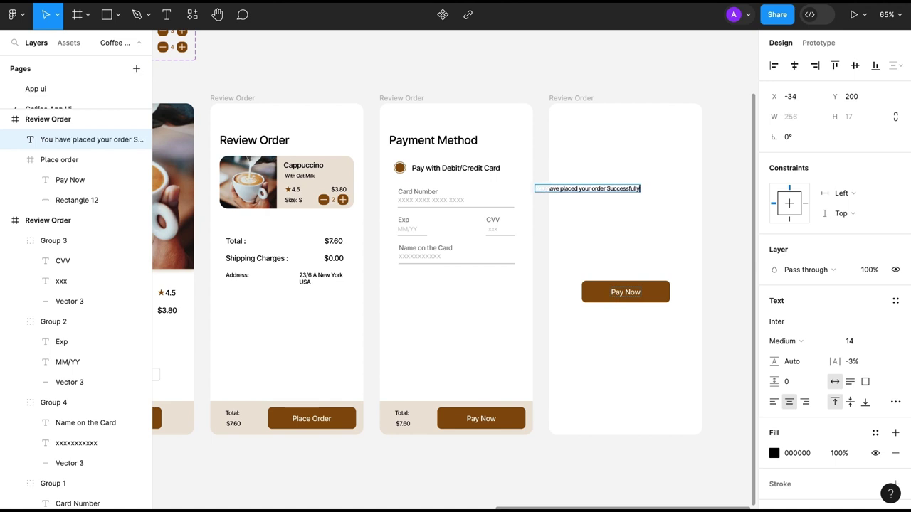
{"action": "key", "text": "Escape"}
{"action": "left_click_drag", "start_coordinate": [636, 190], "coordinate": [677, 189]}
{"action": "mouse_move", "coordinate": [629, 298]}
{"action": "left_mouse_down"}
{"action": "mouse_move", "coordinate": [631, 274]}
{"action": "mouse_move", "coordinate": [630, 295]}
{"action": "left_mouse_up"}
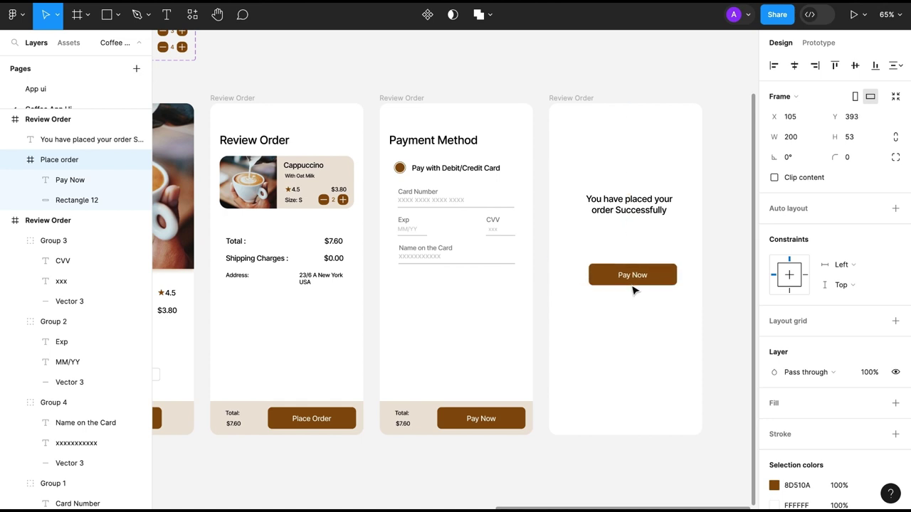
{"action": "left_click", "coordinate": [625, 212]}
{"action": "key", "text": "Return"}
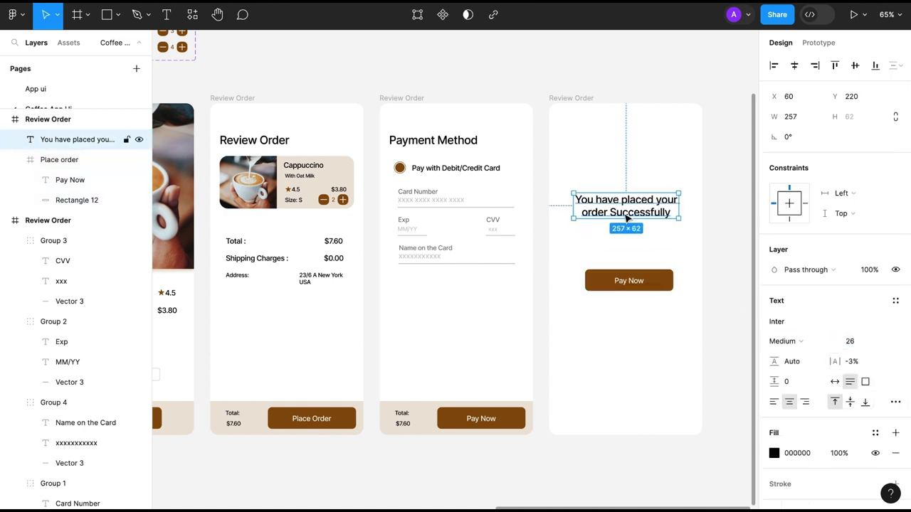
{"action": "left_click_drag", "start_coordinate": [629, 217], "coordinate": [626, 222]}
{"action": "left_click", "coordinate": [631, 381]}
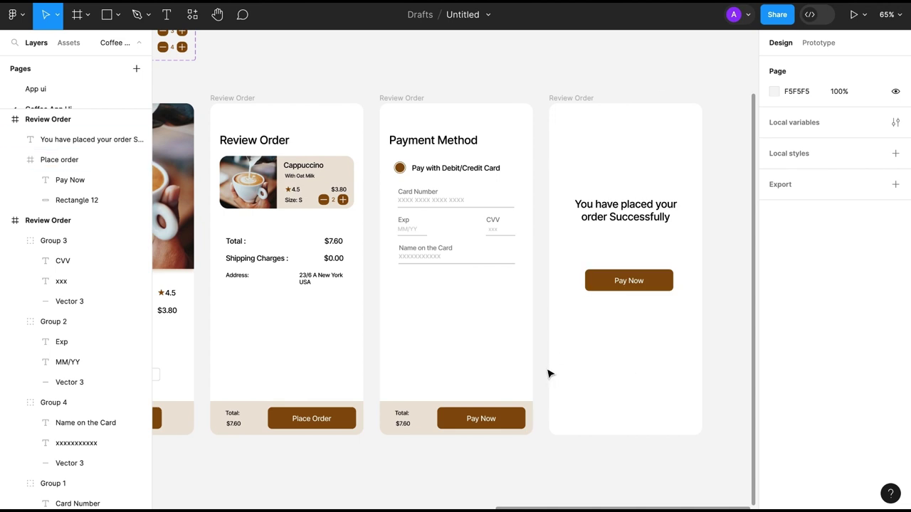
- Draw an unfilled 317×307 rectangle placeholder over the success message and bring up the plugins list
{"action": "key", "text": "r"}
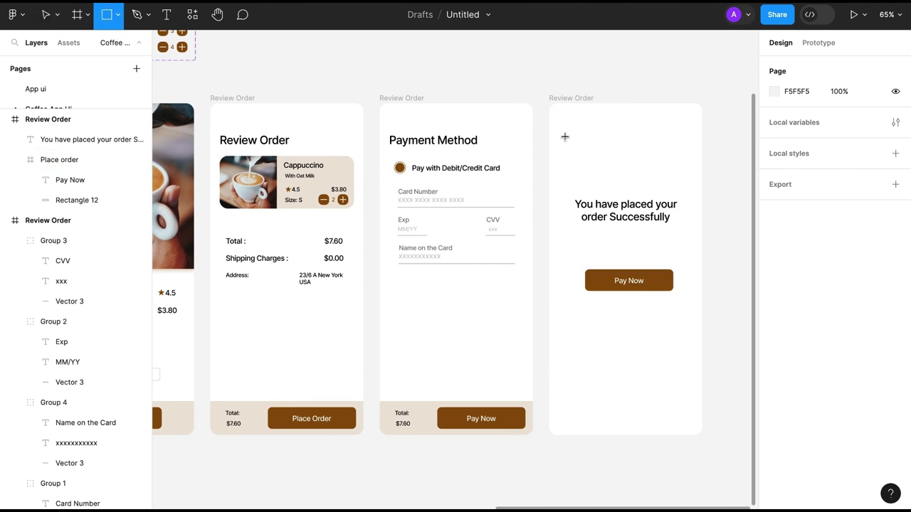
{"action": "left_click_drag", "start_coordinate": [563, 138], "coordinate": [691, 264]}
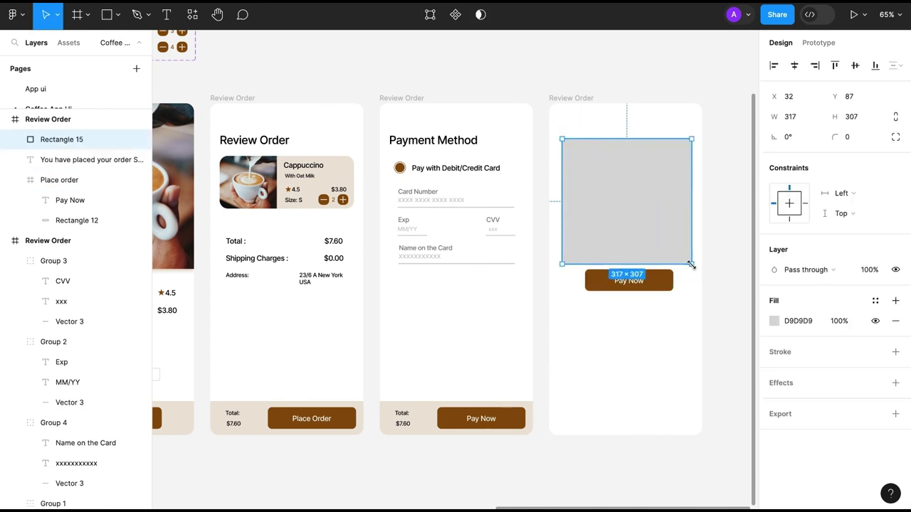
{"action": "left_click", "coordinate": [895, 321]}
{"action": "left_click", "coordinate": [667, 186]}
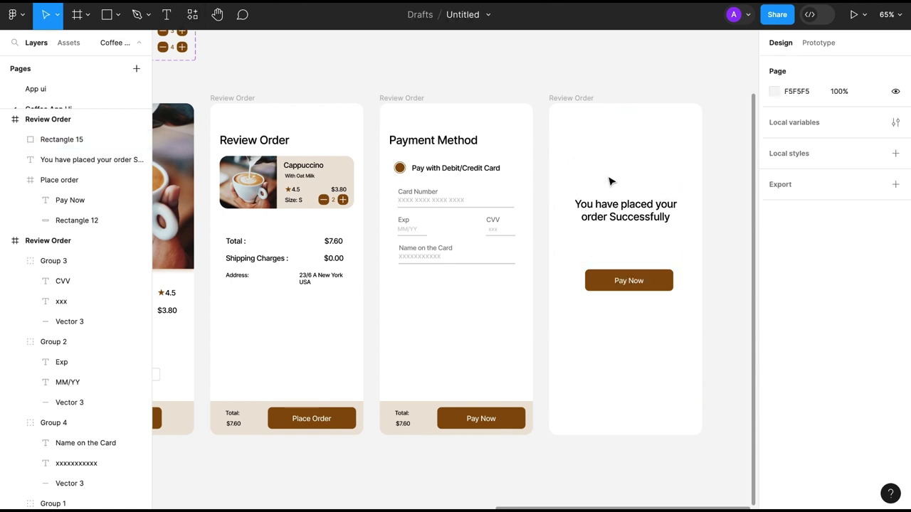
{"action": "left_click", "coordinate": [61, 139]}
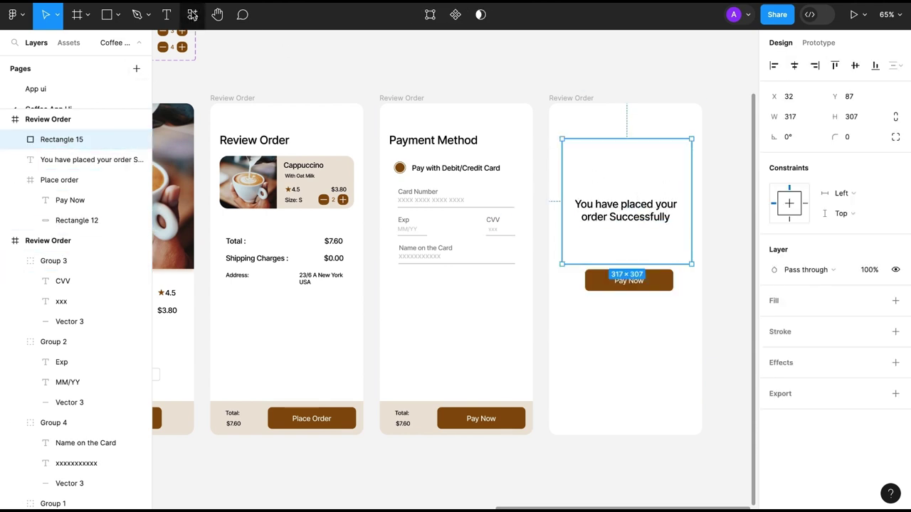
{"action": "left_click", "coordinate": [192, 14]}
- Run the LottieFiles plugin and insert a 500×500 confetti animation as a GIF
{"action": "type", "text": "lotte"}
{"action": "left_click", "coordinate": [270, 132]}
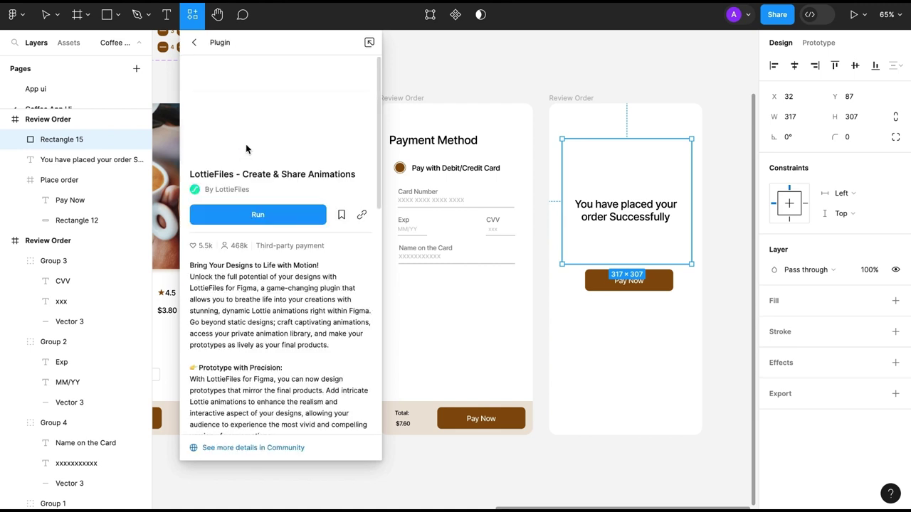
{"action": "left_click", "coordinate": [261, 214]}
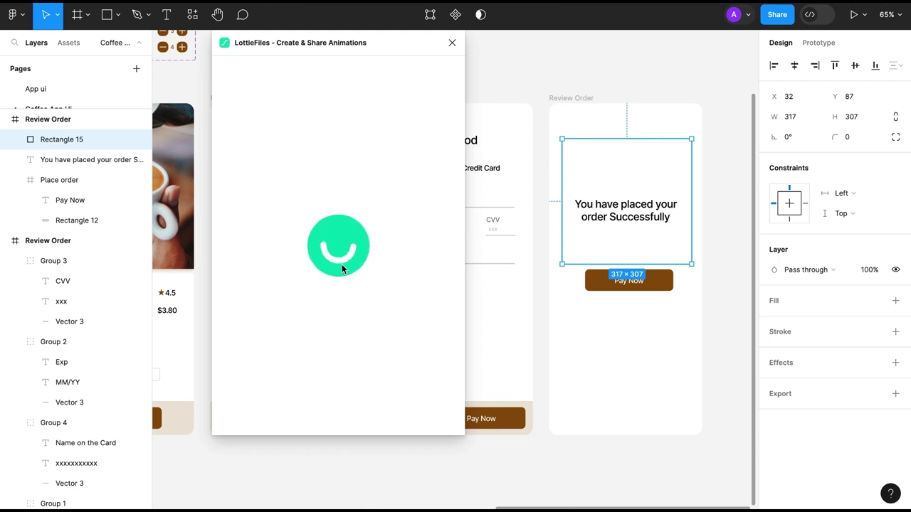
{"action": "left_click", "coordinate": [240, 71]}
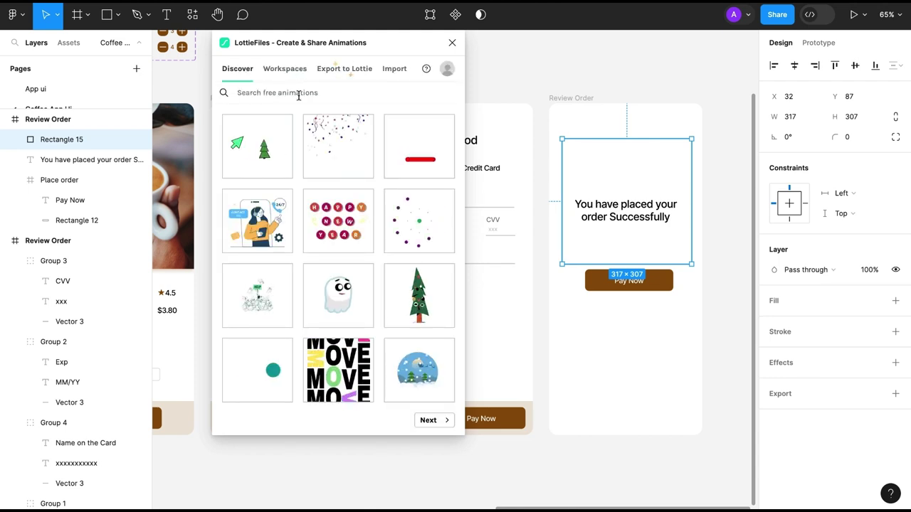
{"action": "left_click", "coordinate": [338, 158]}
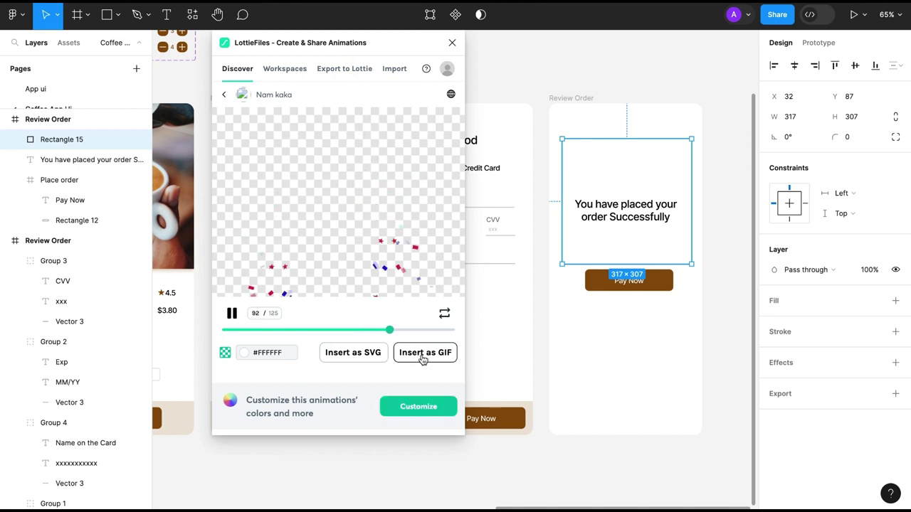
{"action": "left_click", "coordinate": [422, 351]}
{"action": "left_click", "coordinate": [404, 333]}
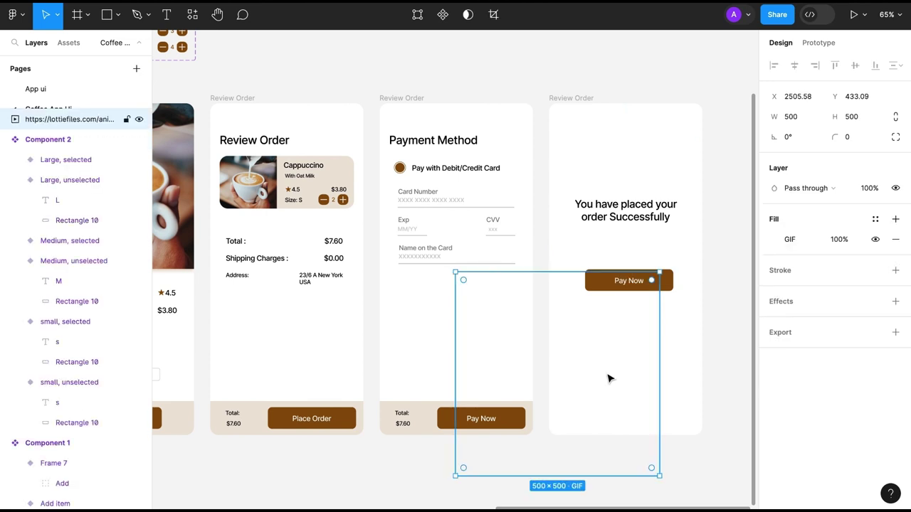
- Move the confetti GIF onto the success screen and resize it to 375×326 around the message
{"action": "mouse_move", "coordinate": [608, 378]}
{"action": "left_mouse_down"}
{"action": "mouse_move", "coordinate": [604, 246]}
{"action": "mouse_move", "coordinate": [650, 237]}
{"action": "left_mouse_up"}
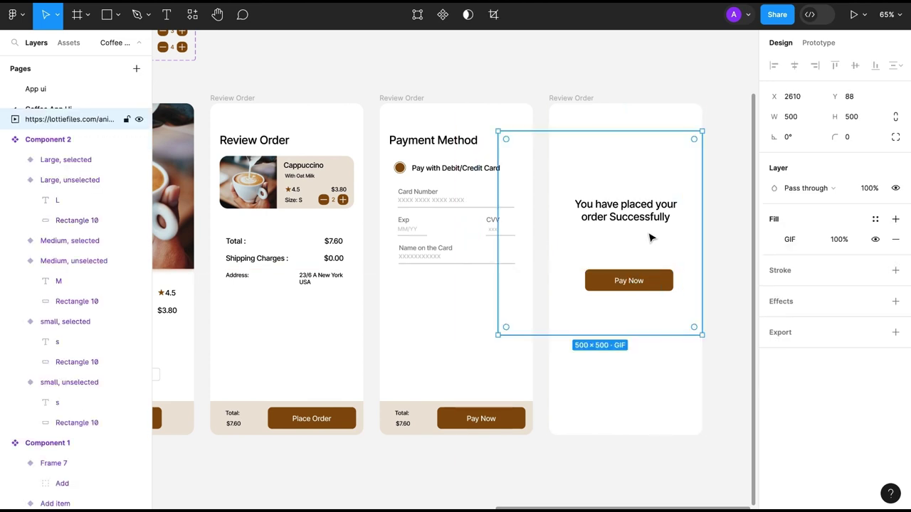
{"action": "left_click_drag", "start_coordinate": [501, 193], "coordinate": [549, 190]}
{"action": "left_click_drag", "start_coordinate": [630, 336], "coordinate": [630, 264]}
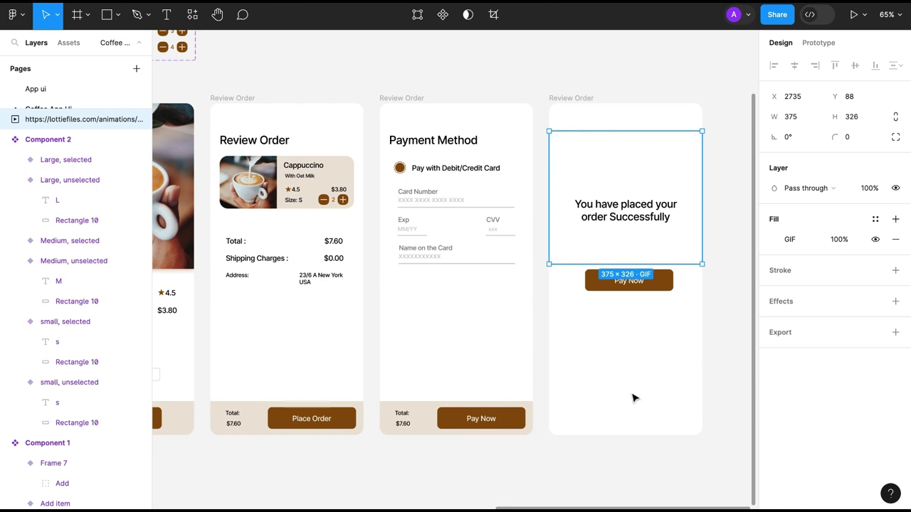
{"action": "left_click", "coordinate": [660, 343]}
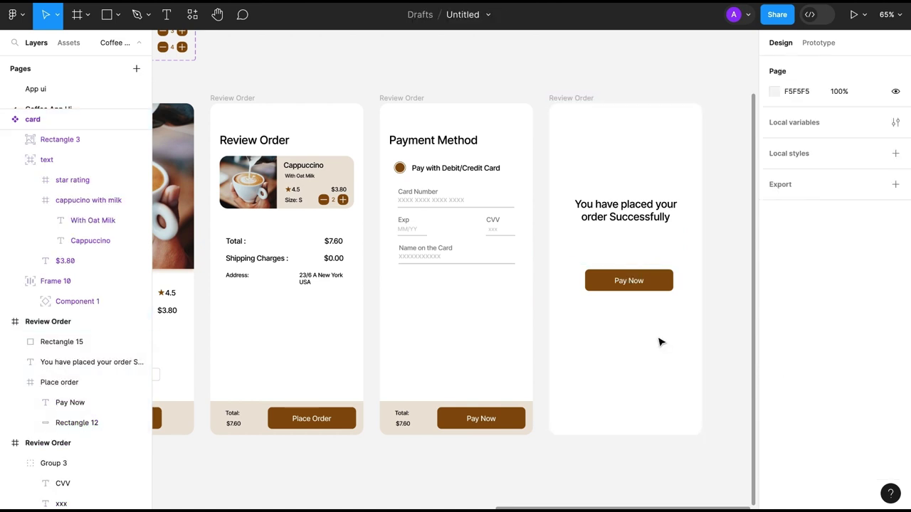
{"action": "key", "text": "Tab"}
{"action": "scroll", "coordinate": [638, 332], "scroll_direction": "right", "scroll_amount": 2}
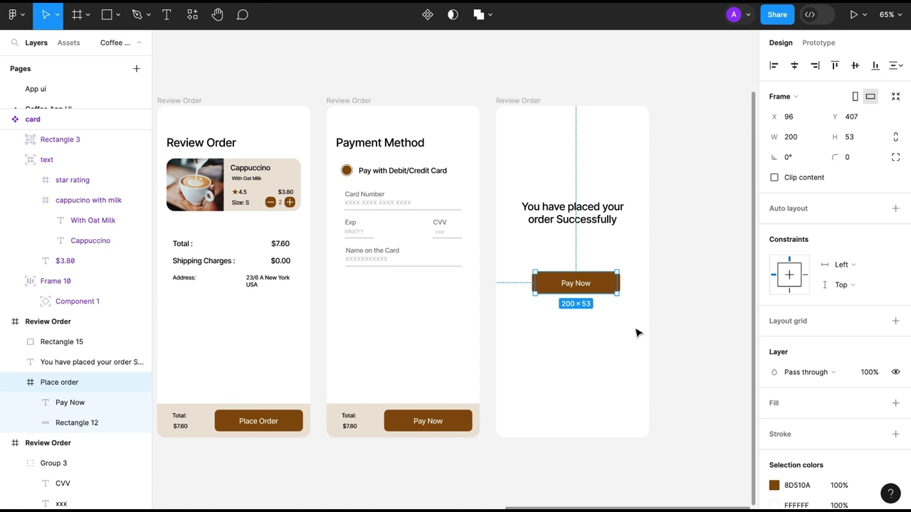
- Select the order-success screen and launch the Unsplash plugin
{"action": "left_click", "coordinate": [498, 101]}
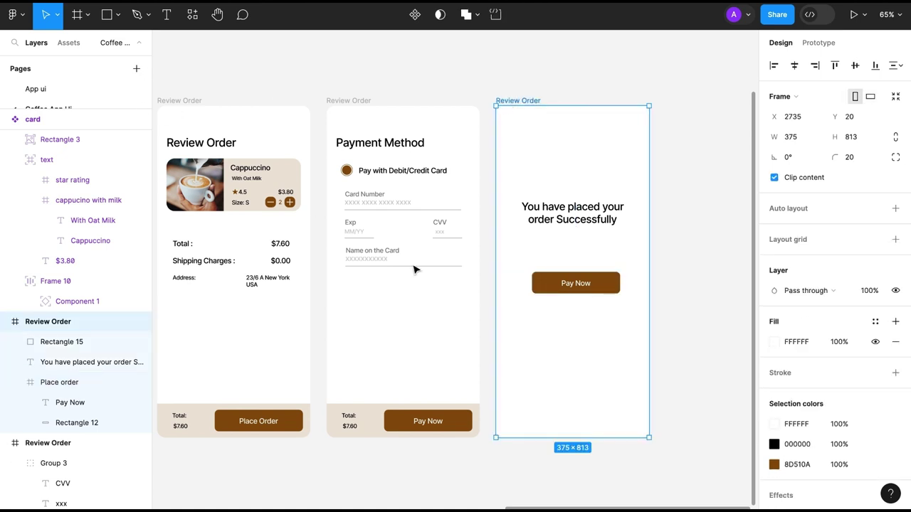
{"action": "left_click", "coordinate": [192, 14]}
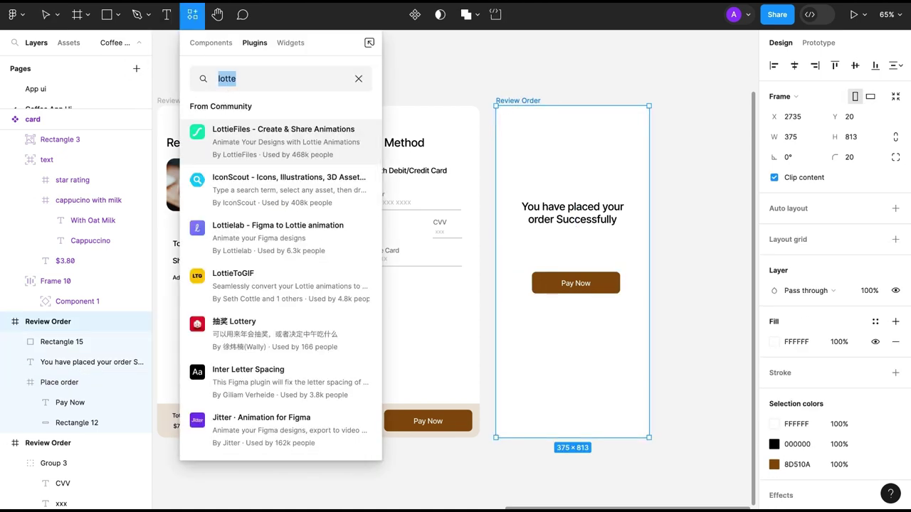
{"action": "type", "text": "unsplash"}
{"action": "left_click", "coordinate": [229, 133]}
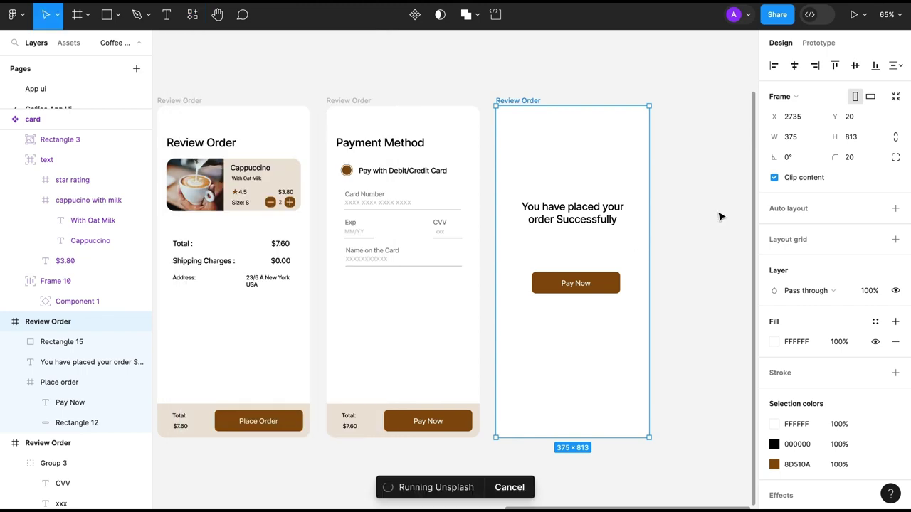
- Search Unsplash for 'coffee' and apply the steaming coffee-cup photo as the background
{"action": "left_click", "coordinate": [722, 112]}
{"action": "type", "text": "coffee"}
{"action": "key", "text": "Return"}
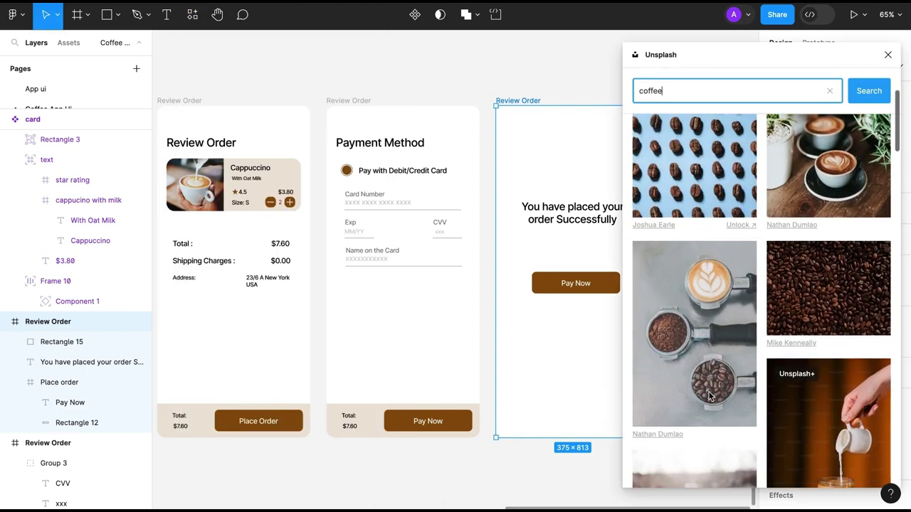
{"action": "scroll", "coordinate": [709, 396], "scroll_direction": "down", "scroll_amount": 5}
{"action": "scroll", "coordinate": [709, 397], "scroll_direction": "down", "scroll_amount": 5}
{"action": "scroll", "coordinate": [709, 397], "scroll_direction": "down", "scroll_amount": 5}
{"action": "scroll", "coordinate": [710, 396], "scroll_direction": "down", "scroll_amount": 5}
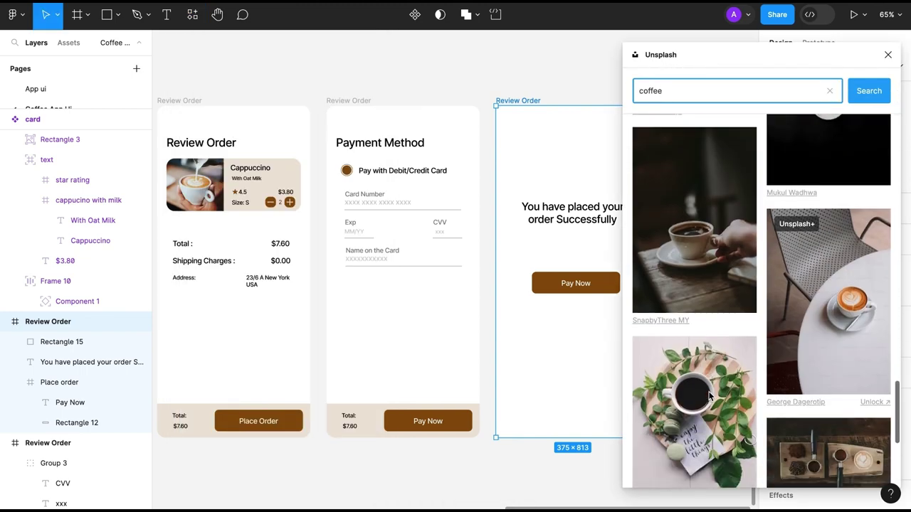
{"action": "scroll", "coordinate": [697, 338], "scroll_direction": "down", "scroll_amount": 5}
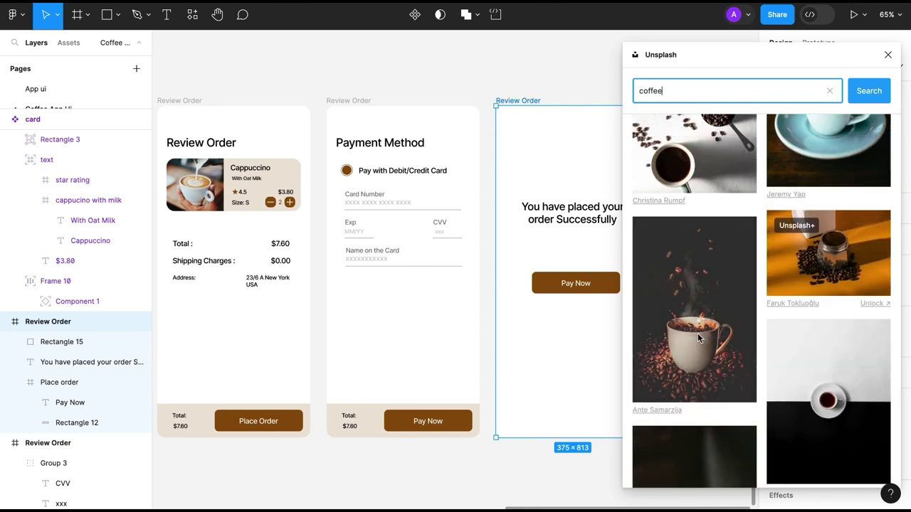
{"action": "left_click", "coordinate": [697, 333]}
- Make the success message text white and check the GIF layer's fill
{"action": "left_click", "coordinate": [887, 55]}
{"action": "left_click", "coordinate": [586, 253]}
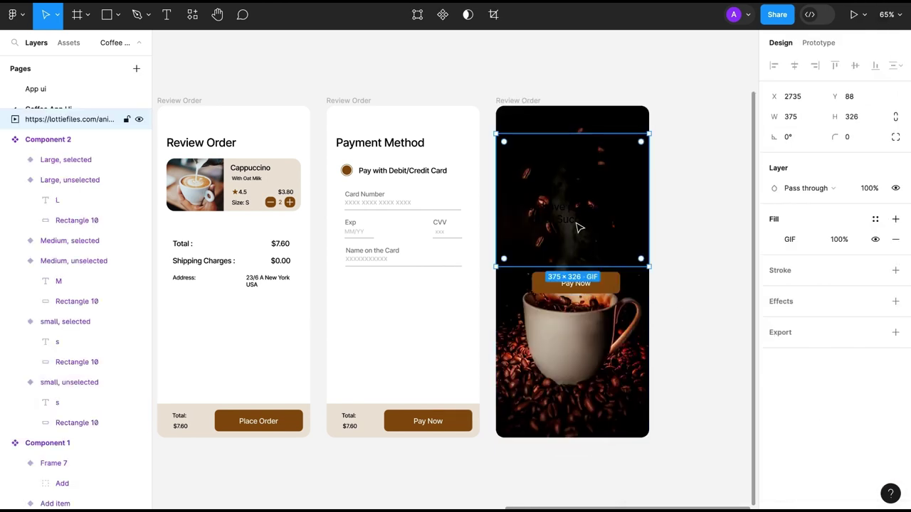
{"action": "double_click", "coordinate": [577, 226]}
{"action": "left_click", "coordinate": [744, 238]}
{"action": "left_click", "coordinate": [562, 212]}
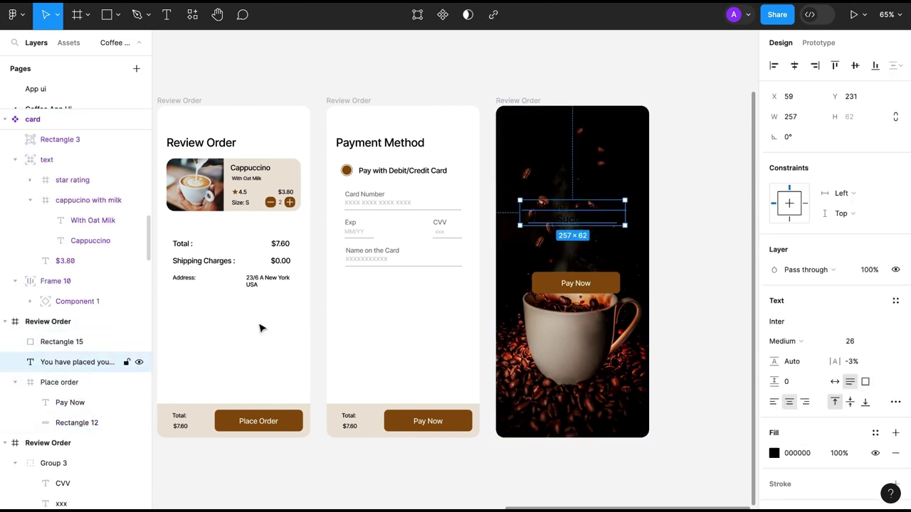
{"action": "left_click", "coordinate": [774, 452]}
{"action": "left_click", "coordinate": [746, 149]}
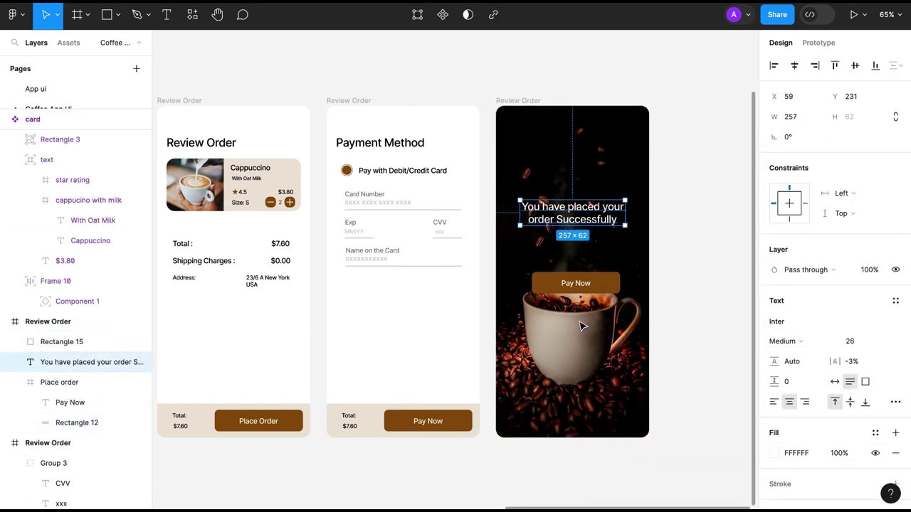
{"action": "double_click", "coordinate": [572, 208]}
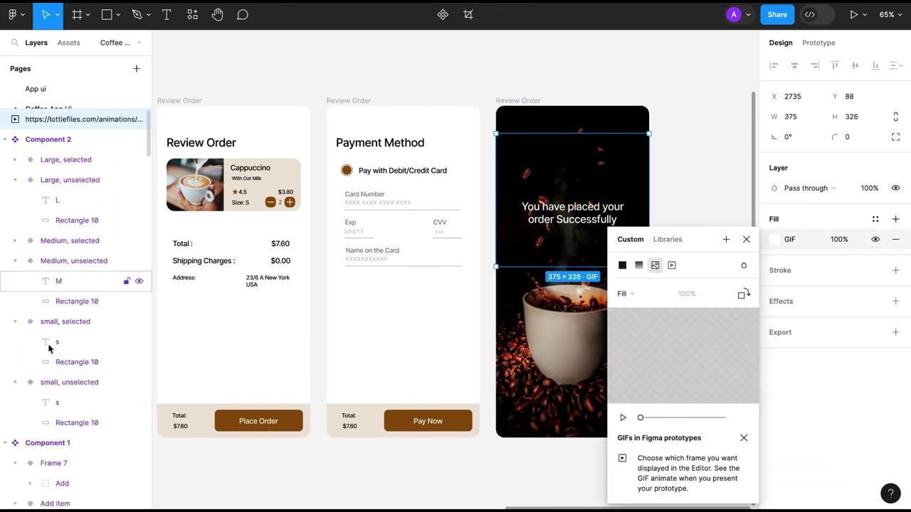
- Rename the success frame to 'Order placed' and move it up the layer order
{"action": "left_click", "coordinate": [527, 101]}
{"action": "double_click", "coordinate": [511, 101]}
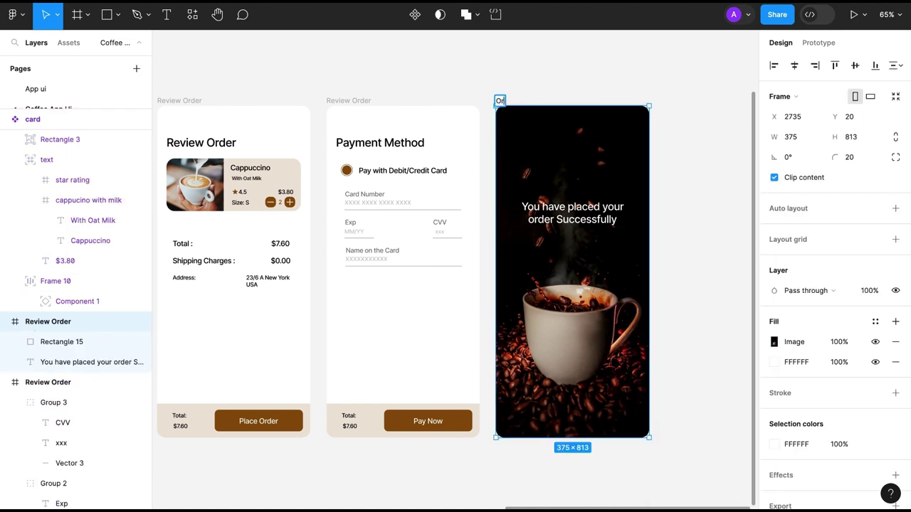
{"action": "type", "text": "der placed"}
{"action": "key", "text": "Return"}
{"action": "mouse_move", "coordinate": [48, 321]}
{"action": "left_mouse_down"}
{"action": "mouse_move", "coordinate": [43, 116]}
{"action": "mouse_move", "coordinate": [45, 146]}
{"action": "left_mouse_up"}
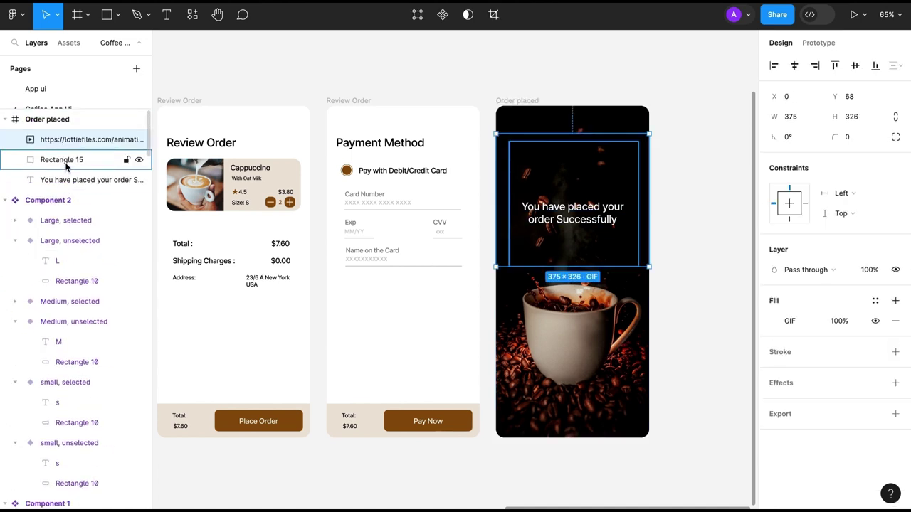
- Duplicate the success message above itself and retype the copy as 'Thank you!'
{"action": "left_click", "coordinate": [60, 179]}
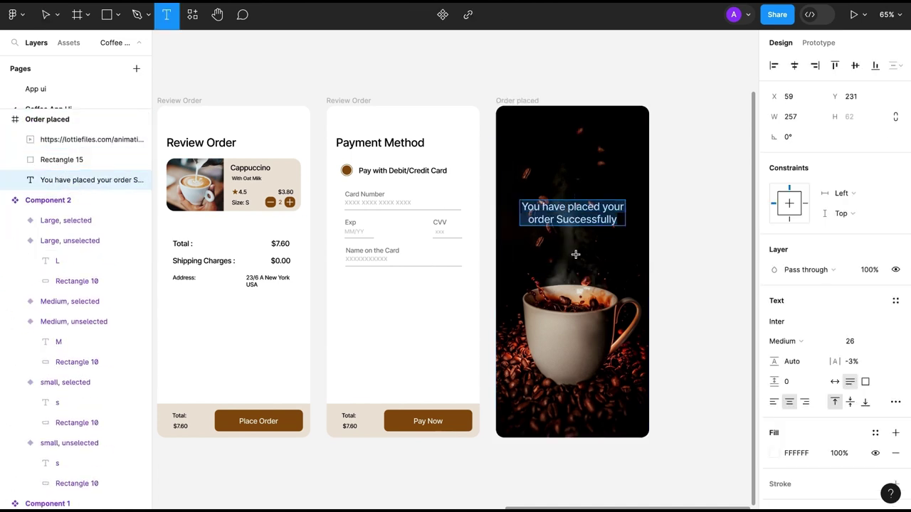
{"action": "key", "text": "ctrl+d"}
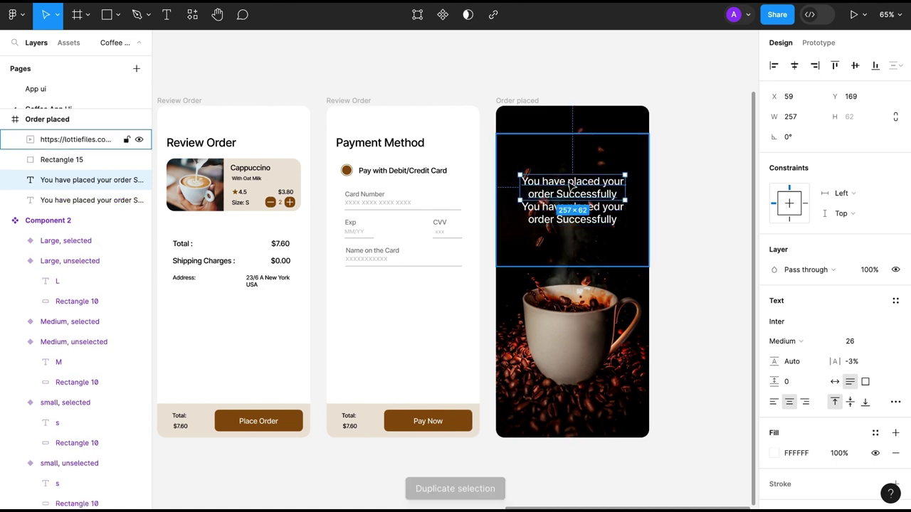
{"action": "left_click_drag", "start_coordinate": [571, 211], "coordinate": [571, 183]}
{"action": "key", "text": "Return"}
{"action": "type", "text": "Thank you!"}
{"action": "key", "text": "Escape"}
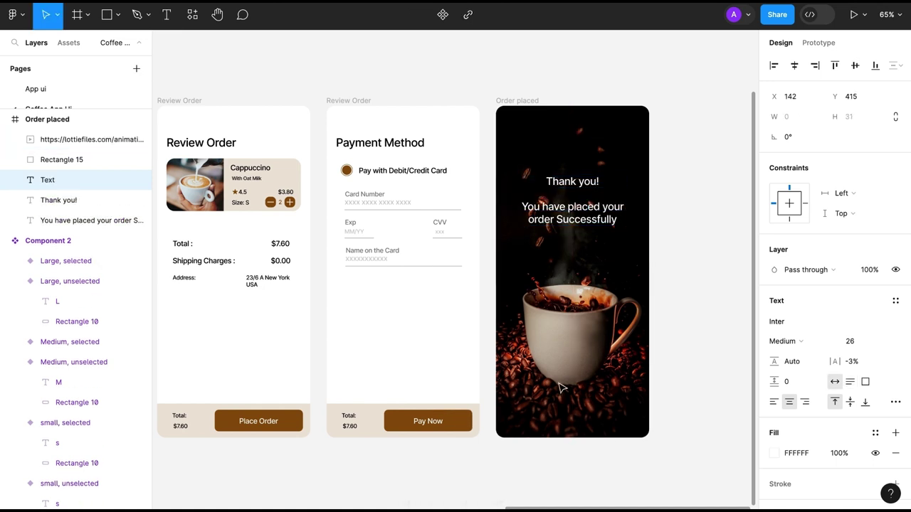
{"action": "key", "text": "Escape"}
{"action": "key", "text": "shift+1"}
{"action": "scroll", "coordinate": [647, 391], "scroll_direction": "up", "scroll_amount": 3}
{"action": "scroll", "coordinate": [638, 393], "scroll_direction": "up", "scroll_amount": 3}
- Draw a two-point back-arrow path at the top of the screen
{"action": "key", "text": "p"}
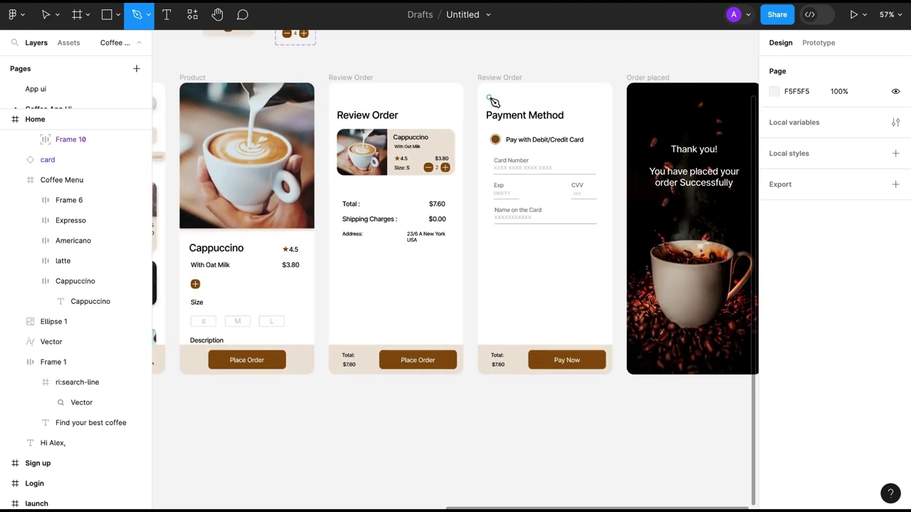
{"action": "left_click", "coordinate": [490, 100]}
{"action": "left_click", "coordinate": [495, 111]}
{"action": "key", "text": "Escape"}
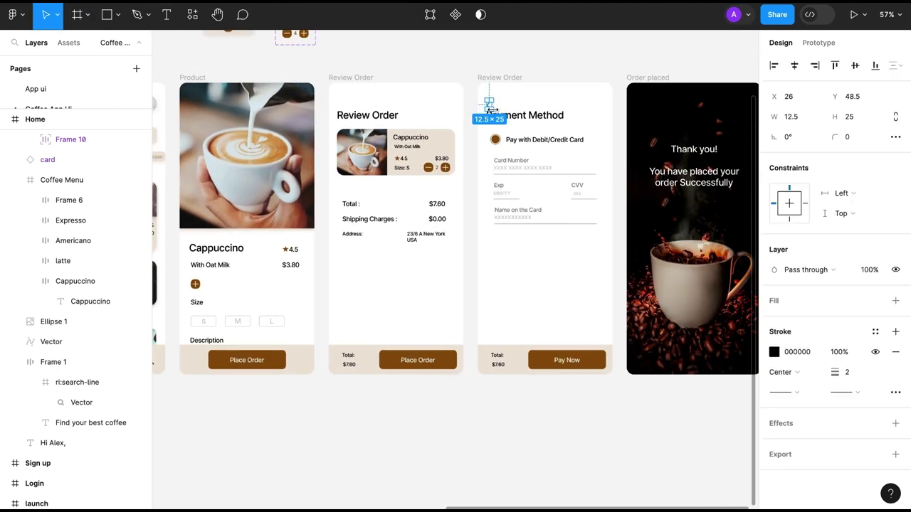
{"action": "key", "text": "Escape"}
{"action": "scroll", "coordinate": [489, 100], "scroll_direction": "up", "scroll_amount": 5}
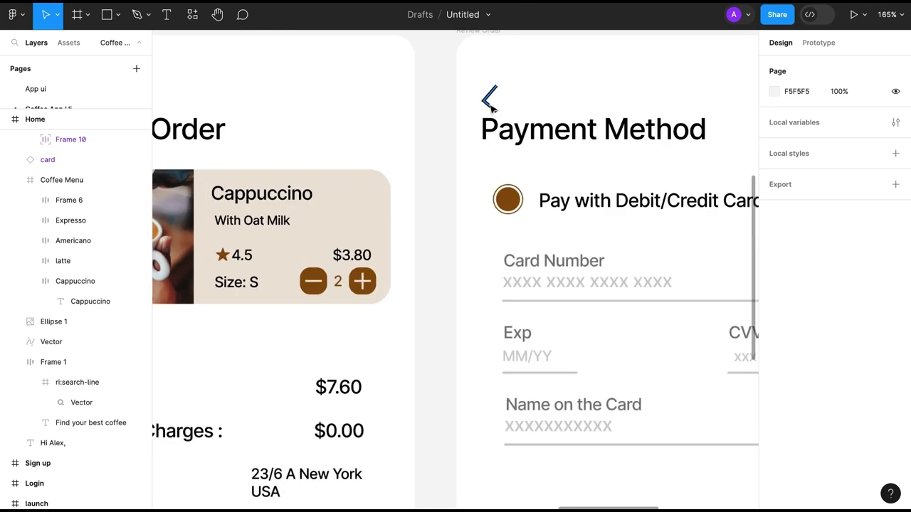
{"action": "double_click", "coordinate": [491, 97]}
{"action": "key", "text": "Escape"}
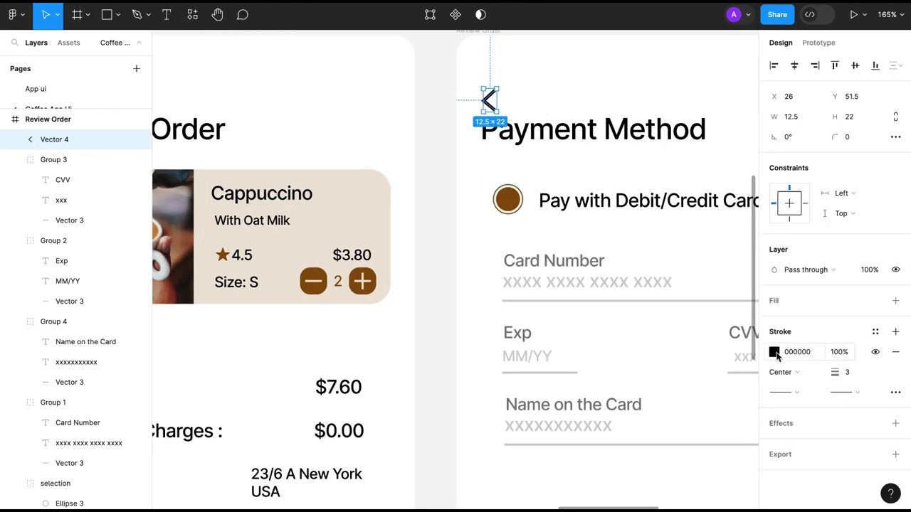
- Give the back arrow a brown 8D510A stroke at 80% opacity and height 20
{"action": "left_click", "coordinate": [774, 351]}
{"action": "left_click", "coordinate": [667, 445]}
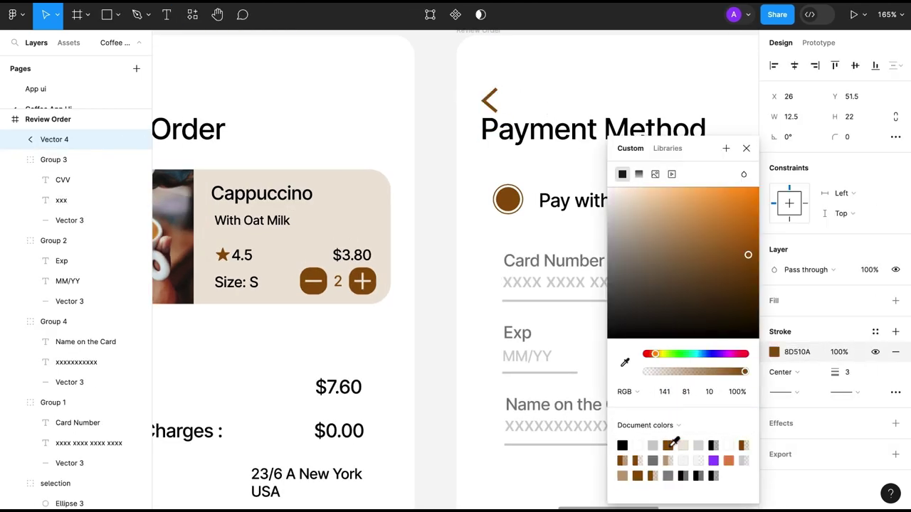
{"action": "left_click", "coordinate": [746, 149]}
{"action": "scroll", "coordinate": [596, 151], "scroll_direction": "down", "scroll_amount": 5}
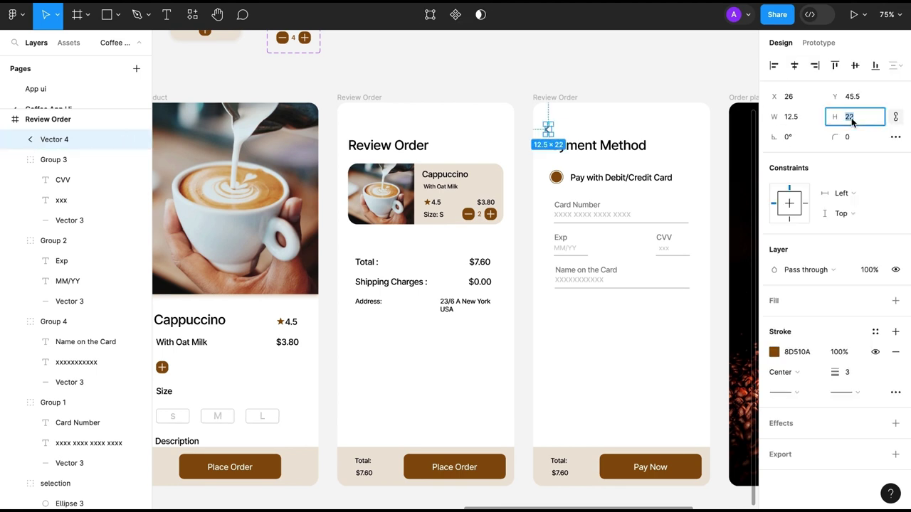
{"action": "type", "text": "20"}
{"action": "key", "text": "Return"}
{"action": "left_click", "coordinate": [602, 328]}
{"action": "key", "text": "ctrl+z"}
{"action": "left_click", "coordinate": [838, 354]}
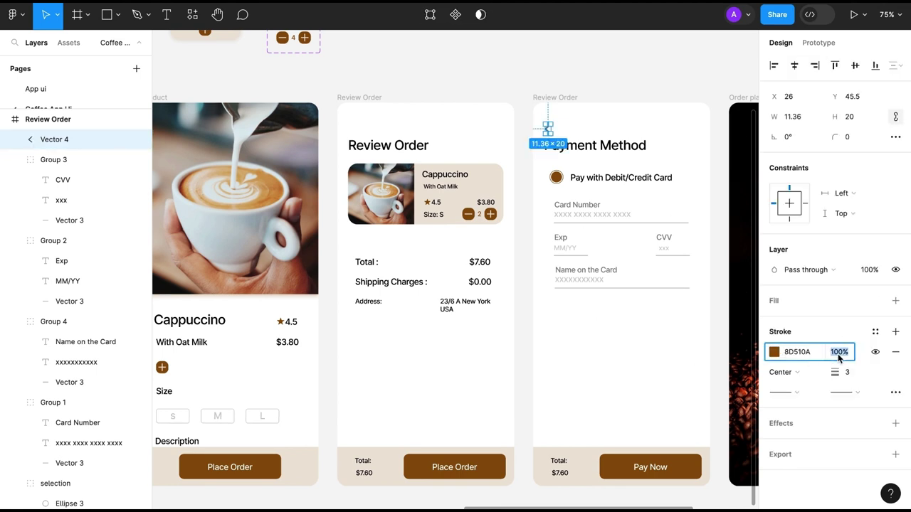
{"action": "type", "text": "80"}
{"action": "key", "text": "Return"}
- Copy the back arrow into the Review Order and Product screens
{"action": "key", "text": "ctrl+c"}
{"action": "left_click", "coordinate": [357, 121]}
{"action": "key", "text": "ctrl+v"}
{"action": "scroll", "coordinate": [358, 213], "scroll_direction": "left", "scroll_amount": 5}
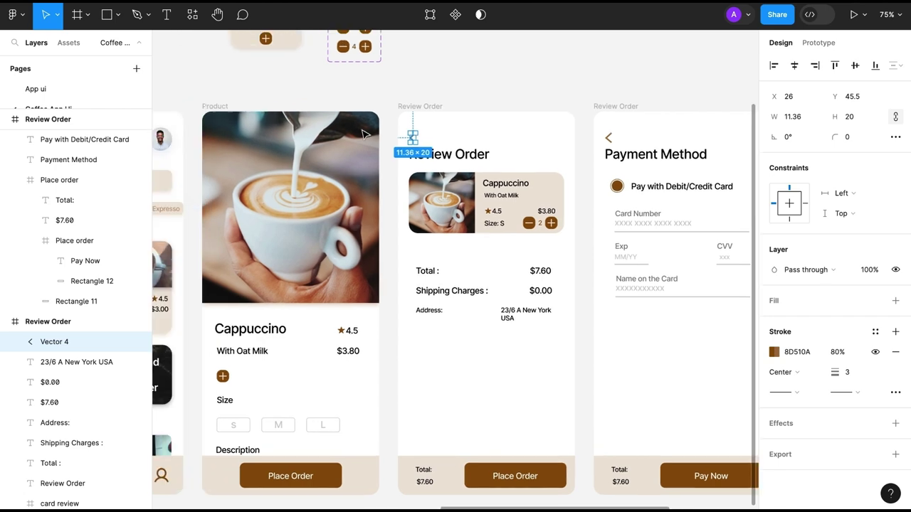
{"action": "left_click", "coordinate": [369, 345]}
{"action": "key", "text": "ctrl+v"}
{"action": "scroll", "coordinate": [368, 345], "scroll_direction": "down", "scroll_amount": 3}
{"action": "scroll", "coordinate": [407, 251], "scroll_direction": "down", "scroll_amount": 3}
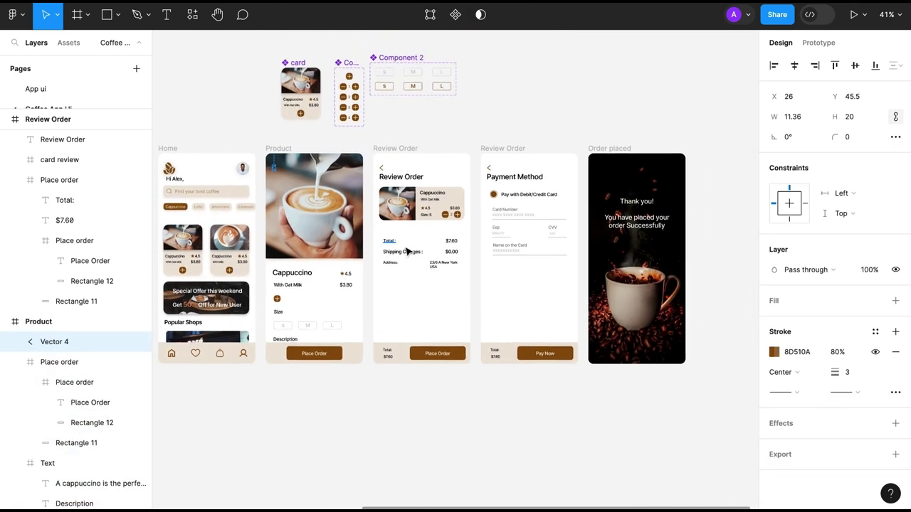
- Move the Review Order and Payment Method titles up level with their back arrows
{"action": "left_click", "coordinate": [402, 178]}
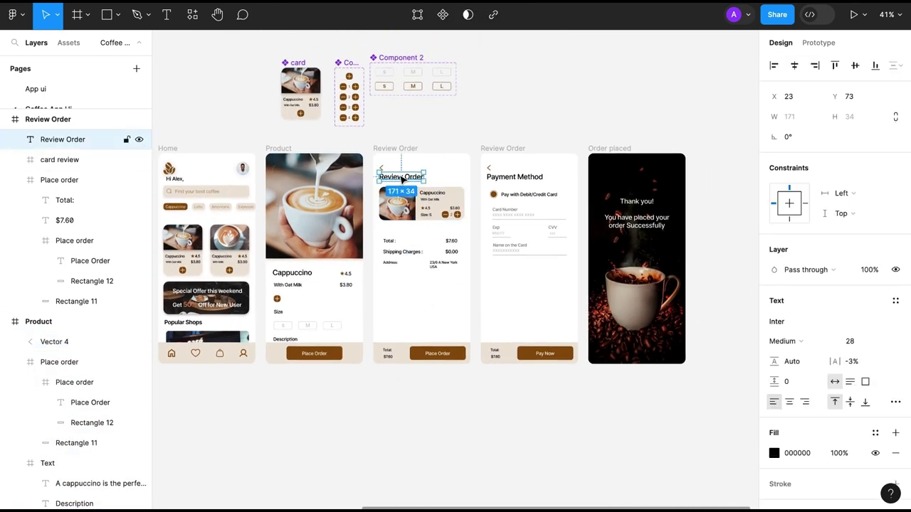
{"action": "scroll", "coordinate": [416, 168], "scroll_direction": "up", "scroll_amount": 3}
{"action": "scroll", "coordinate": [416, 169], "scroll_direction": "up", "scroll_amount": 3}
{"action": "left_click_drag", "start_coordinate": [416, 168], "coordinate": [477, 147]}
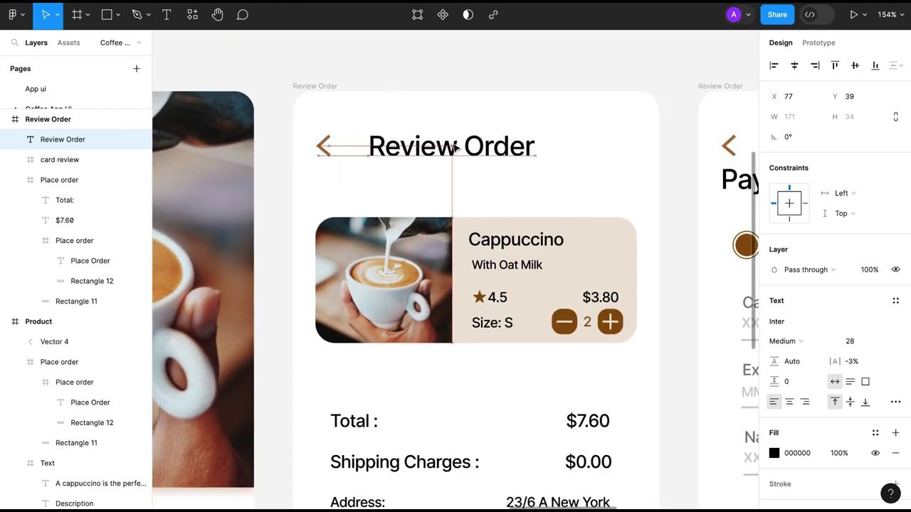
{"action": "scroll", "coordinate": [477, 146], "scroll_direction": "right", "scroll_amount": 5}
{"action": "scroll", "coordinate": [498, 157], "scroll_direction": "right", "scroll_amount": 5}
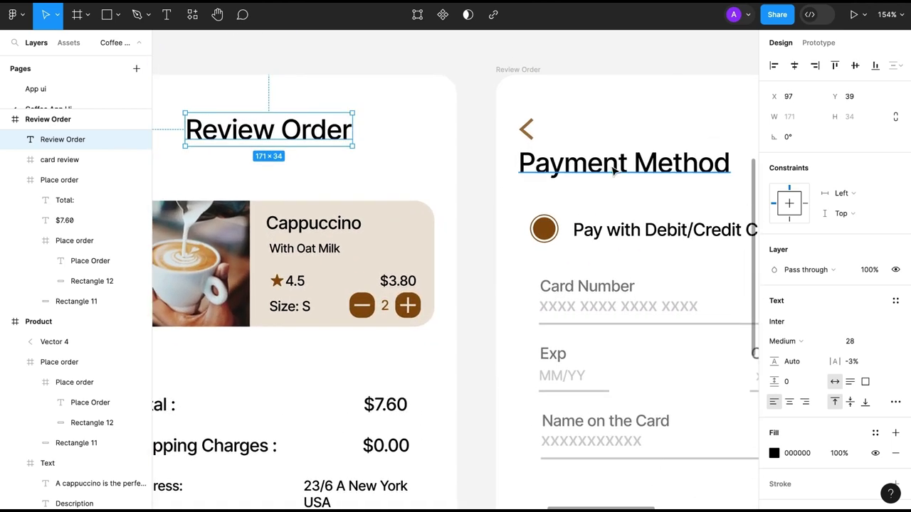
{"action": "left_click", "coordinate": [540, 167]}
{"action": "left_click_drag", "start_coordinate": [541, 167], "coordinate": [544, 140]}
{"action": "scroll", "coordinate": [601, 159], "scroll_direction": "down", "scroll_amount": 5}
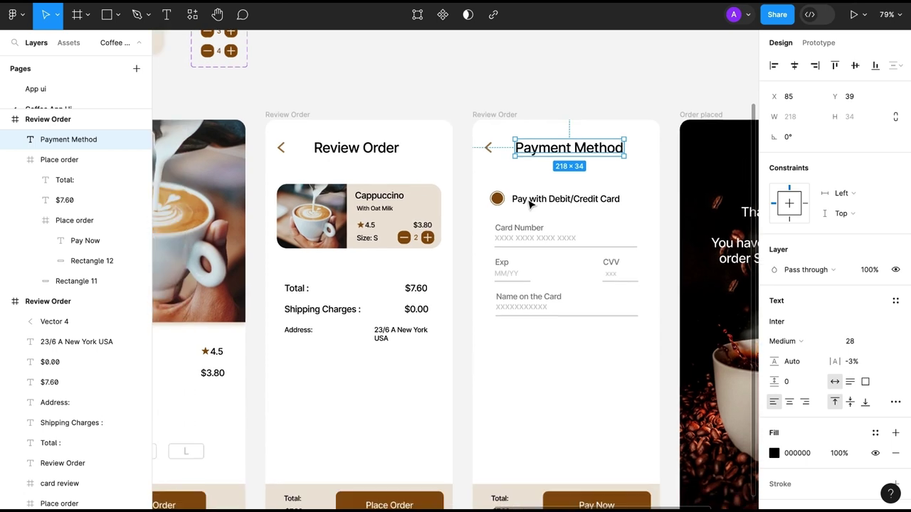
{"action": "scroll", "coordinate": [527, 399], "scroll_direction": "down", "scroll_amount": 1}
{"action": "left_click", "coordinate": [526, 399]}
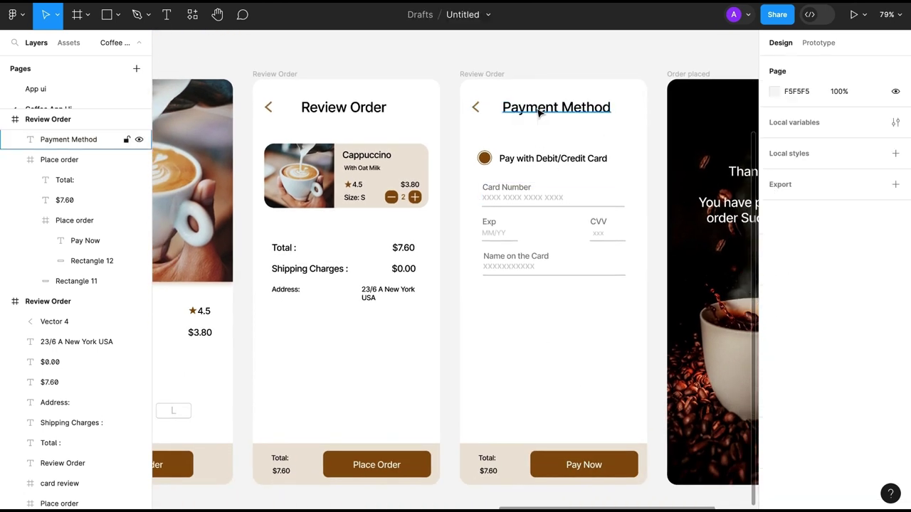
{"action": "scroll", "coordinate": [517, 268], "scroll_direction": "down", "scroll_amount": 5}
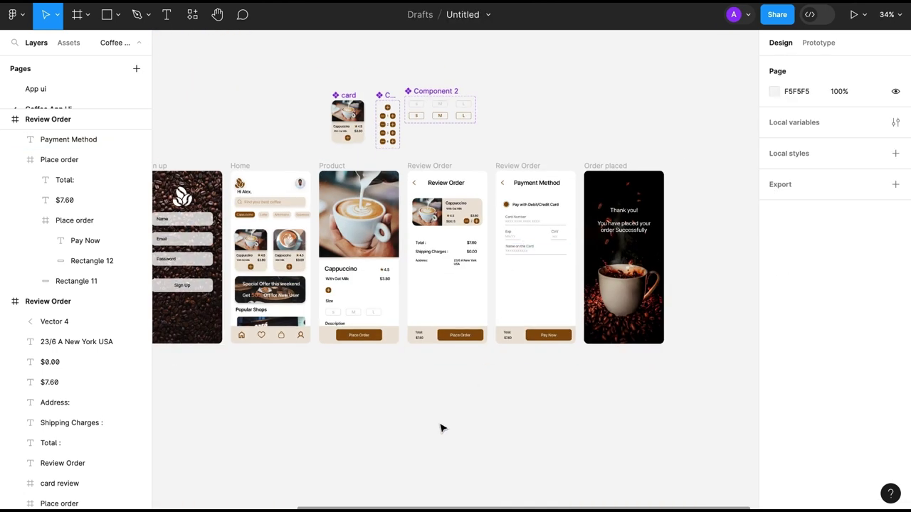
- Switch to prototype editing and briefly preview the current flow
{"action": "left_click", "coordinate": [818, 43]}
{"action": "left_click", "coordinate": [779, 353]}
{"action": "key", "text": "shift+space"}
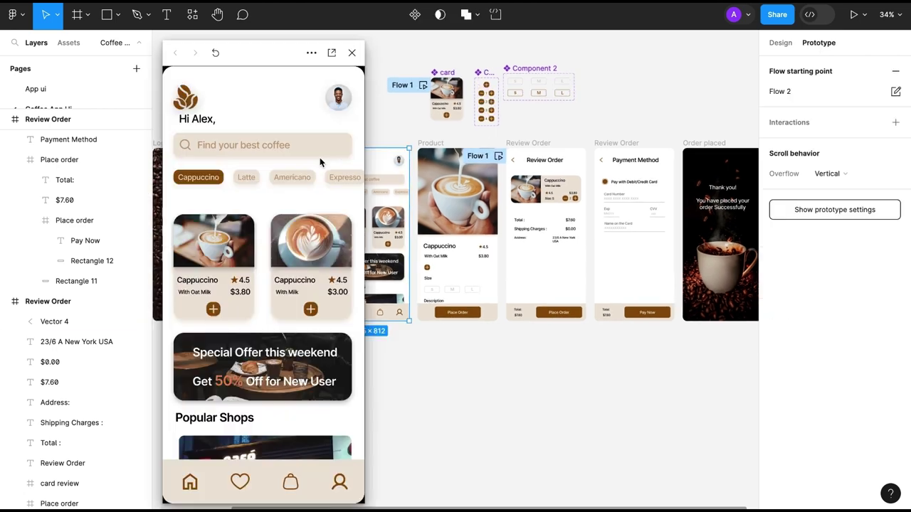
{"action": "key", "text": "Escape"}
{"action": "left_click", "coordinate": [47, 301]}
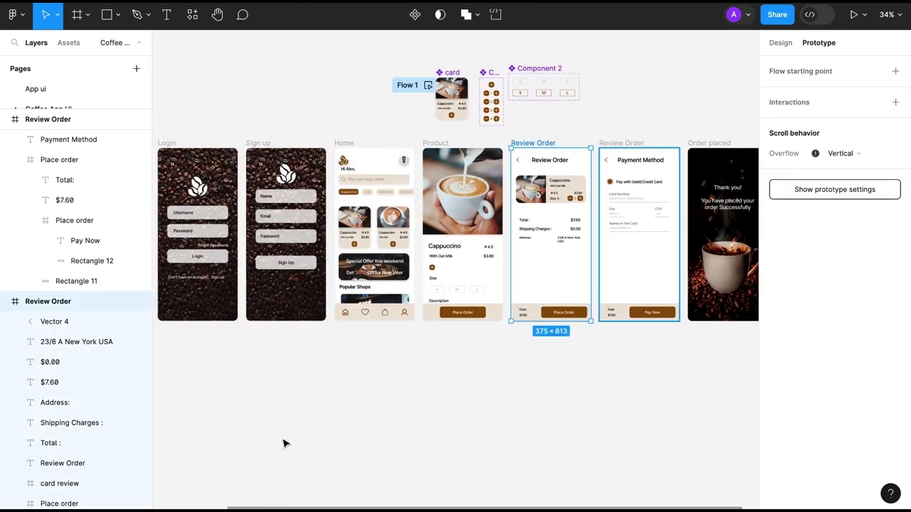
{"action": "scroll", "coordinate": [284, 441], "scroll_direction": "left", "scroll_amount": 5}
- Link Get Started to Login with Smart animate, and the Login button to Home
{"action": "left_click", "coordinate": [256, 292]}
{"action": "left_click_drag", "start_coordinate": [279, 291], "coordinate": [335, 213]}
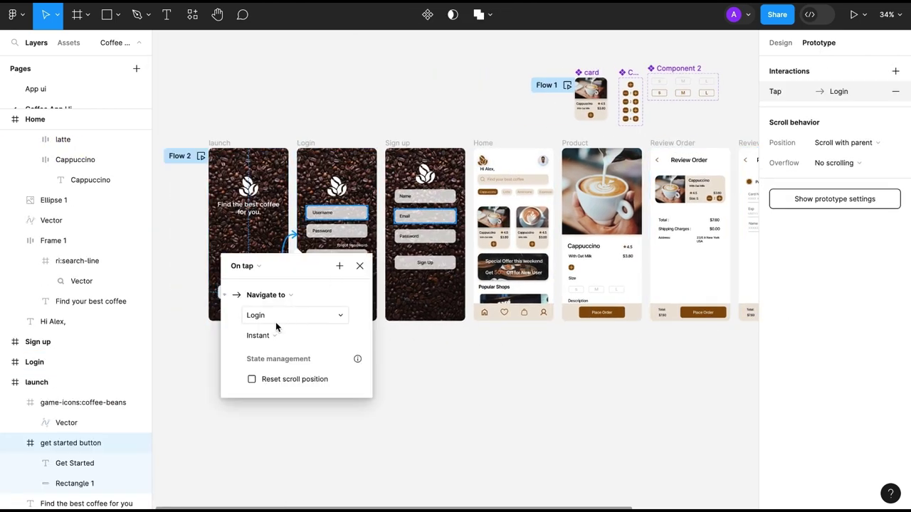
{"action": "left_click", "coordinate": [256, 335]}
{"action": "left_click", "coordinate": [270, 374]}
{"action": "left_click", "coordinate": [359, 265]}
{"action": "left_click", "coordinate": [335, 257]}
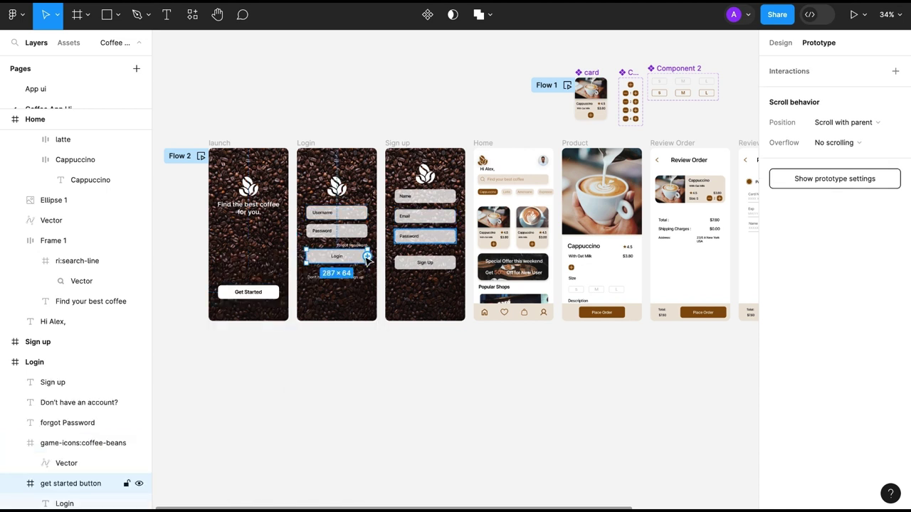
{"action": "left_click_drag", "start_coordinate": [366, 256], "coordinate": [482, 203]}
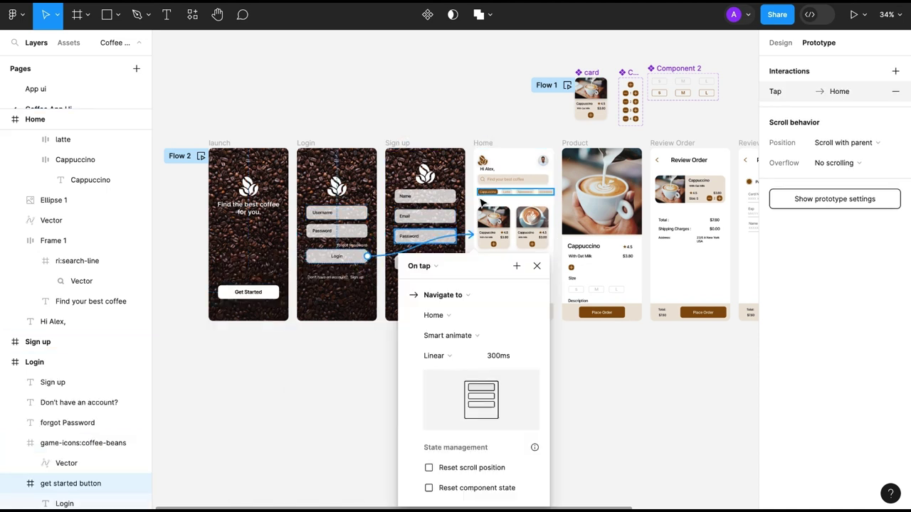
{"action": "left_click", "coordinate": [537, 266]}
- Link the Sign up text to the Sign up screen and its Sign Up button to Home
{"action": "left_click", "coordinate": [356, 276]}
{"action": "left_click_drag", "start_coordinate": [365, 277], "coordinate": [424, 228]}
{"action": "left_click", "coordinate": [448, 267]}
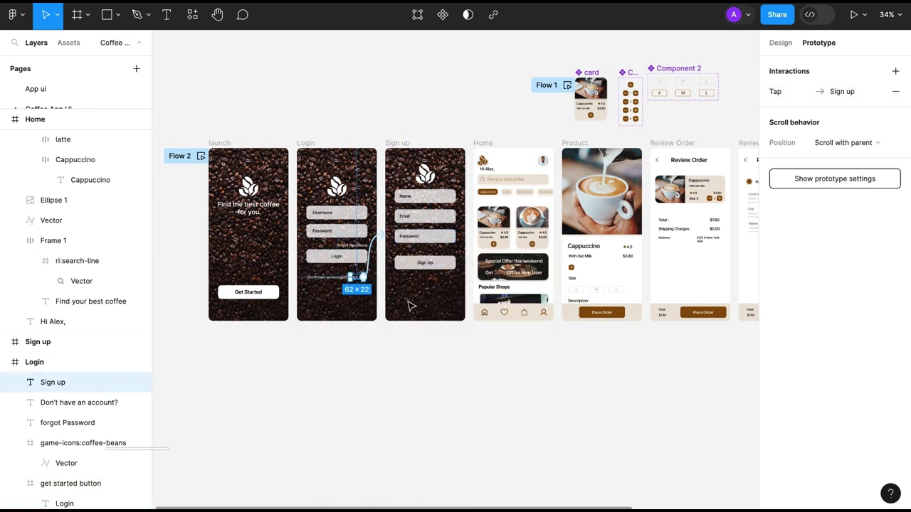
{"action": "left_click_drag", "start_coordinate": [456, 263], "coordinate": [497, 221]}
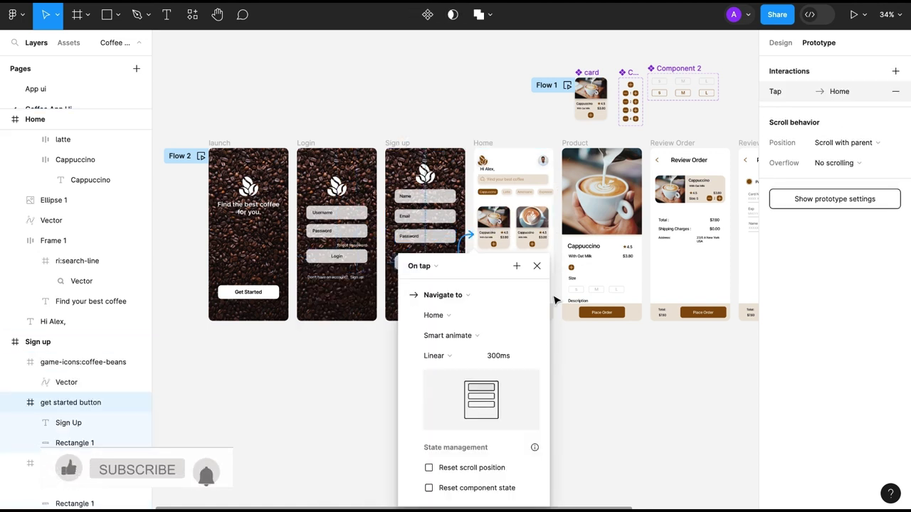
{"action": "left_click", "coordinate": [536, 266]}
- Link the first Cappuccino card on Home to the Product screen
{"action": "scroll", "coordinate": [508, 360], "scroll_direction": "right", "scroll_amount": 3}
{"action": "scroll", "coordinate": [507, 360], "scroll_direction": "up", "scroll_amount": 2}
{"action": "left_click", "coordinate": [425, 177]}
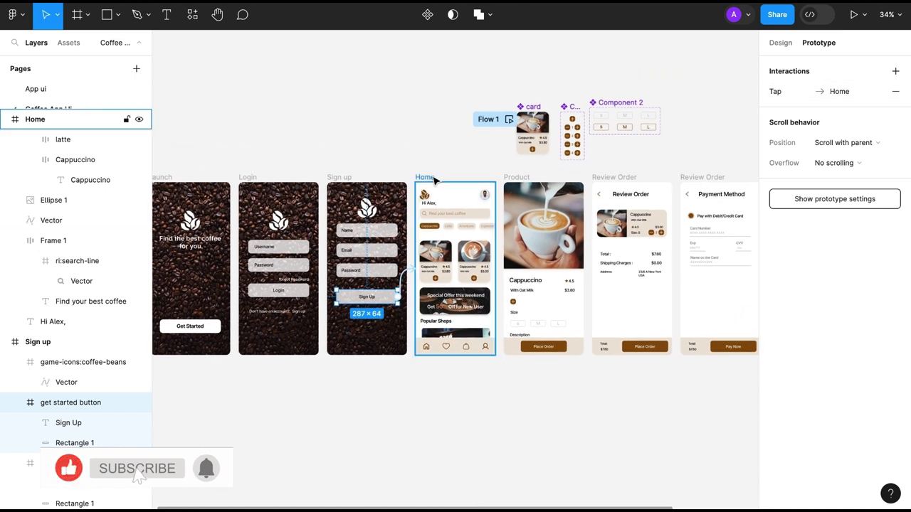
{"action": "left_click", "coordinate": [435, 266]}
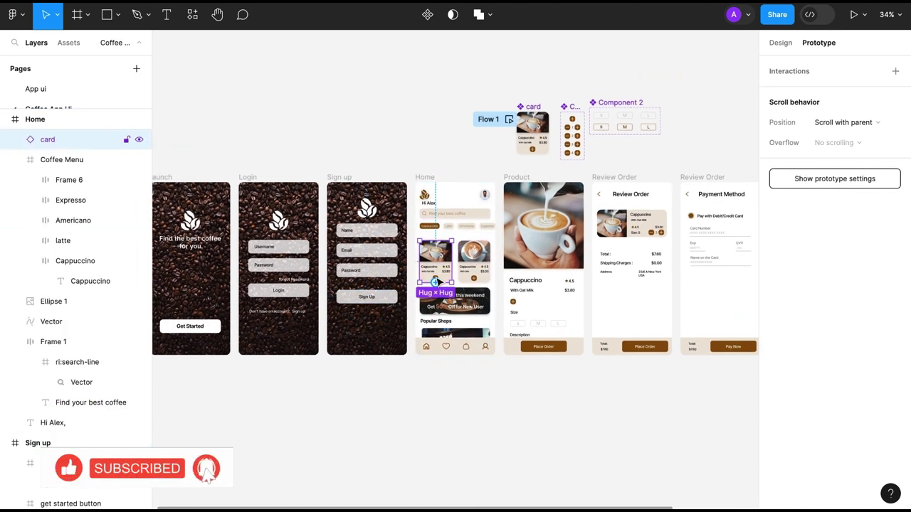
{"action": "left_click_drag", "start_coordinate": [436, 281], "coordinate": [522, 247]}
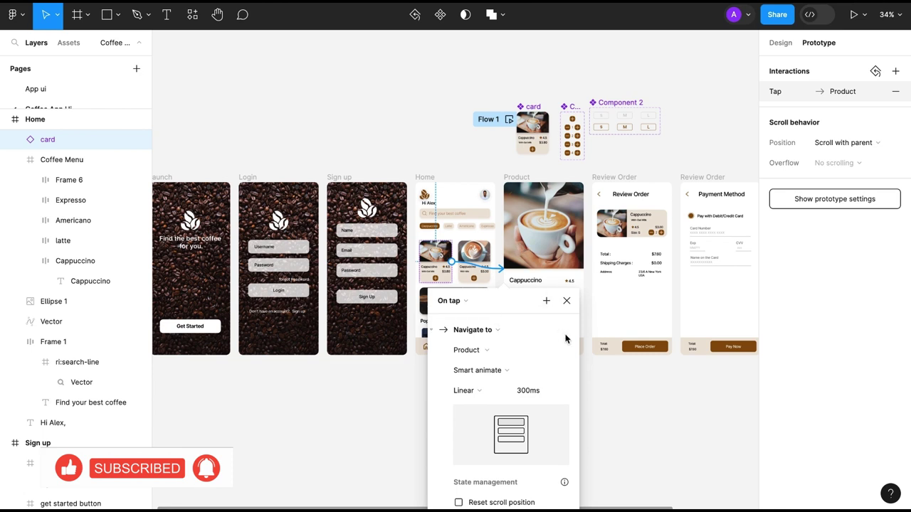
{"action": "key", "text": "Escape"}
- Link Product's Place Order to Review Order, and Review Order's Place Order to Payment Method
{"action": "scroll", "coordinate": [524, 391], "scroll_direction": "right", "scroll_amount": 3}
{"action": "scroll", "coordinate": [524, 391], "scroll_direction": "down", "scroll_amount": 2}
{"action": "left_click", "coordinate": [483, 318]}
{"action": "left_click_drag", "start_coordinate": [482, 318], "coordinate": [562, 270]}
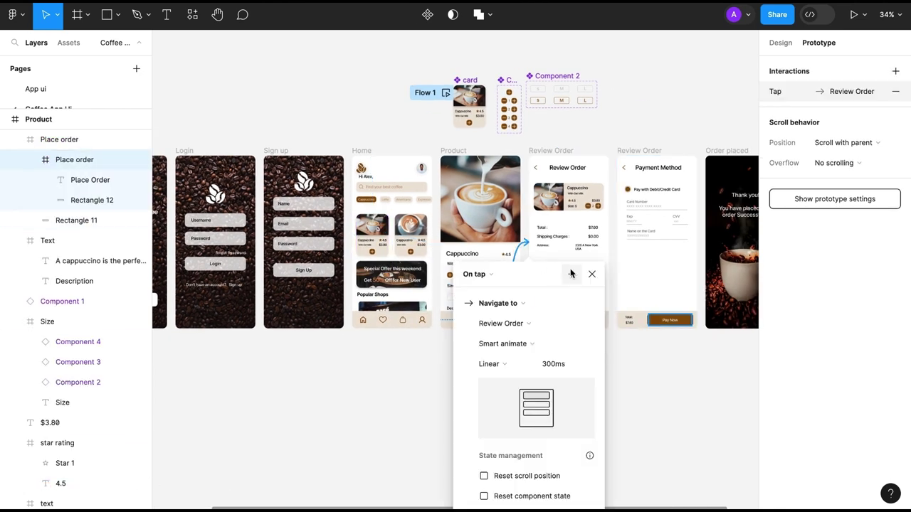
{"action": "key", "text": "Escape"}
{"action": "scroll", "coordinate": [545, 288], "scroll_direction": "right", "scroll_amount": 3}
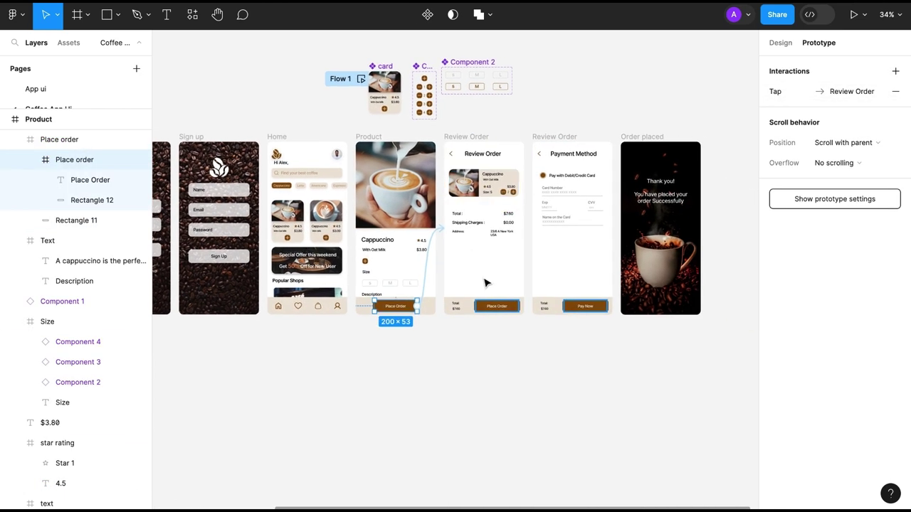
{"action": "left_click", "coordinate": [497, 306]}
{"action": "left_click_drag", "start_coordinate": [523, 306], "coordinate": [558, 228]}
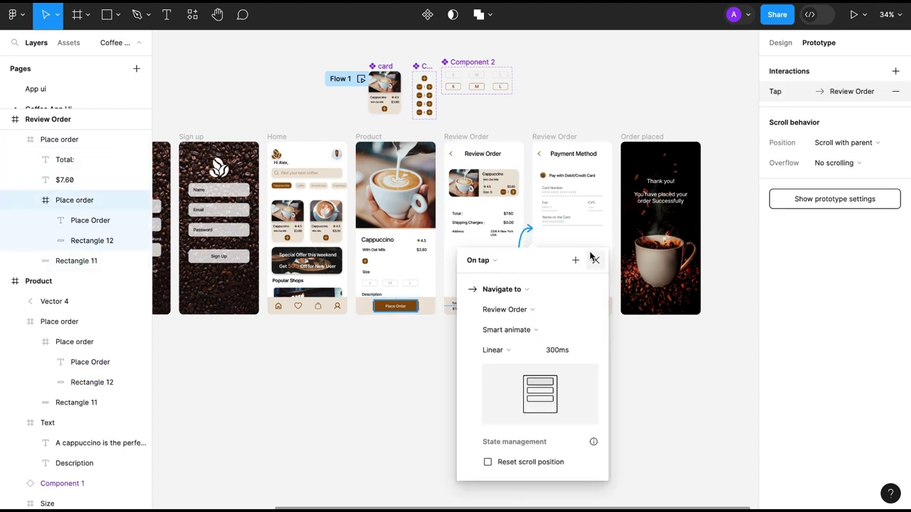
{"action": "left_click", "coordinate": [593, 259]}
- Link Pay Now to the Order placed screen and begin linking a back arrow
{"action": "scroll", "coordinate": [519, 313], "scroll_direction": "right", "scroll_amount": 3}
{"action": "scroll", "coordinate": [451, 365], "scroll_direction": "up", "scroll_amount": 1}
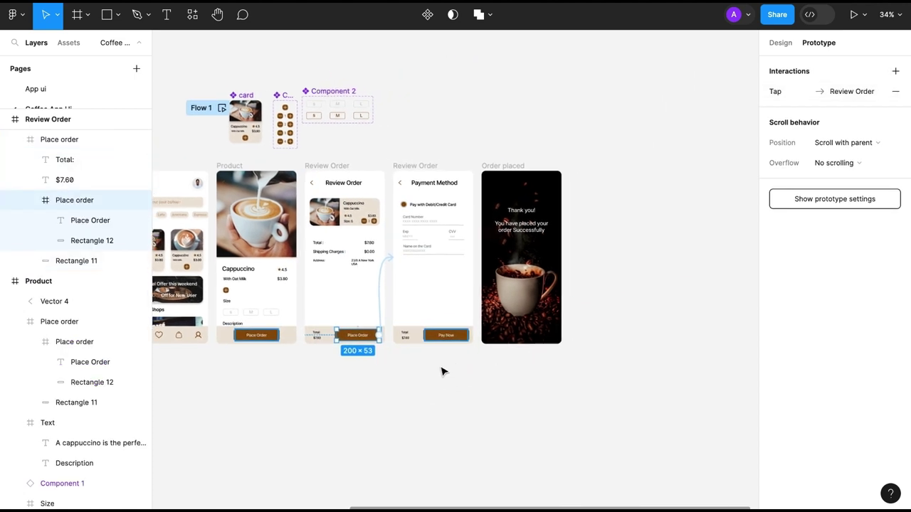
{"action": "left_click", "coordinate": [445, 336]}
{"action": "left_click_drag", "start_coordinate": [468, 335], "coordinate": [558, 276]}
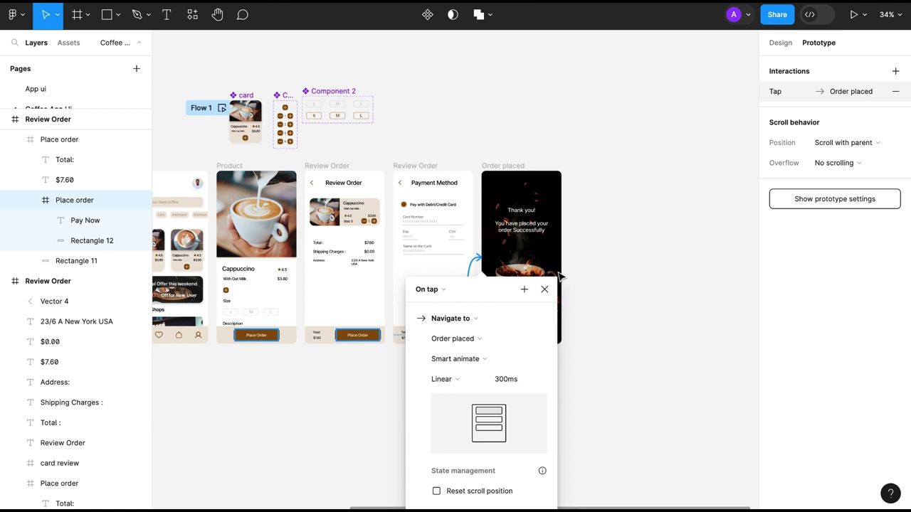
{"action": "left_click", "coordinate": [545, 290]}
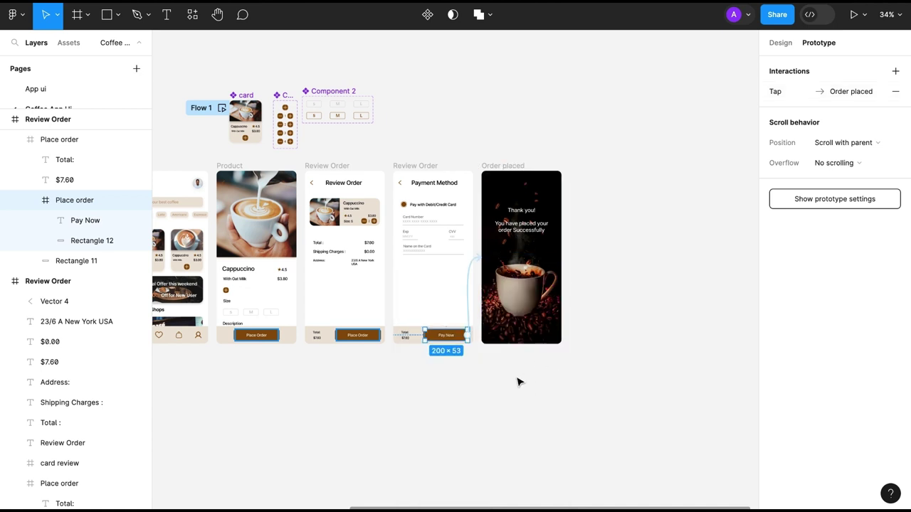
{"action": "scroll", "coordinate": [540, 370], "scroll_direction": "left", "scroll_amount": 5}
{"action": "left_click", "coordinate": [478, 173]}
{"action": "left_click_drag", "start_coordinate": [478, 173], "coordinate": [438, 182]}
- Link the Product screen's back arrow to Home and wire a second back arrow
{"action": "left_click", "coordinate": [566, 173]}
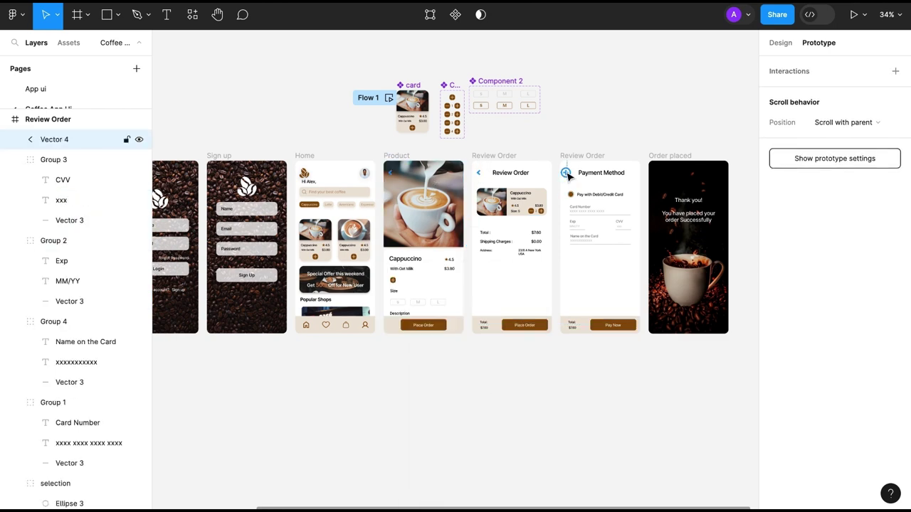
{"action": "left_click_drag", "start_coordinate": [567, 173], "coordinate": [512, 213]}
{"action": "left_click", "coordinate": [389, 173]}
{"action": "left_click_drag", "start_coordinate": [389, 173], "coordinate": [344, 206]}
{"action": "key", "text": "Escape"}
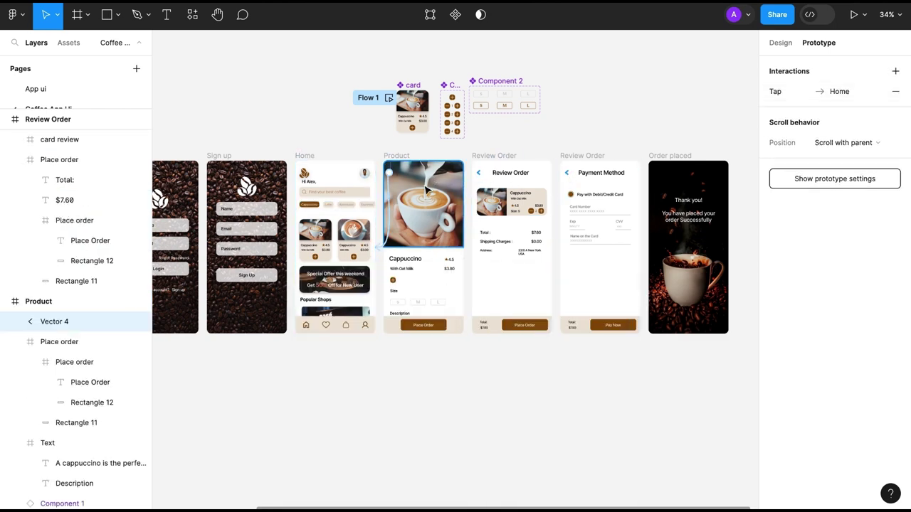
{"action": "left_click", "coordinate": [780, 44]}
- Give the Sign up screen's back arrow a light peach F6CB9B stroke
{"action": "left_click", "coordinate": [479, 175]}
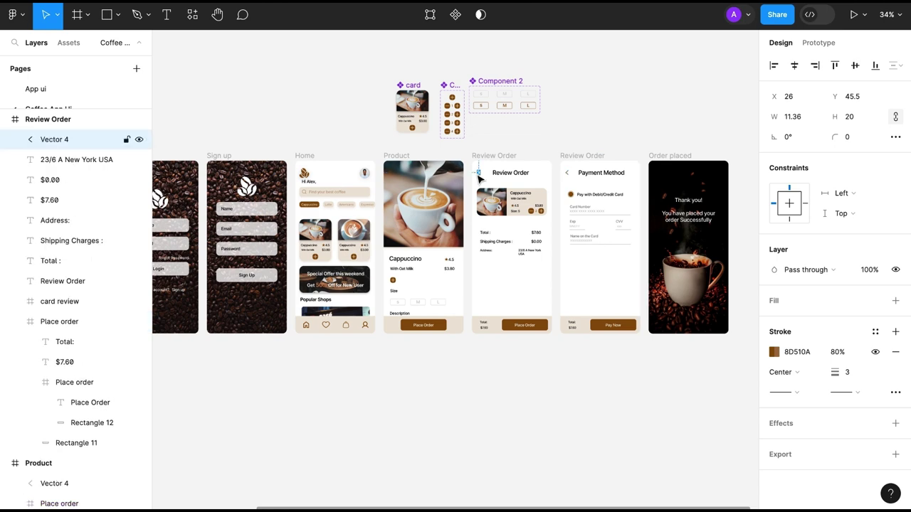
{"action": "scroll", "coordinate": [482, 181], "scroll_direction": "up", "scroll_amount": 5}
{"action": "scroll", "coordinate": [427, 213], "scroll_direction": "left", "scroll_amount": 5}
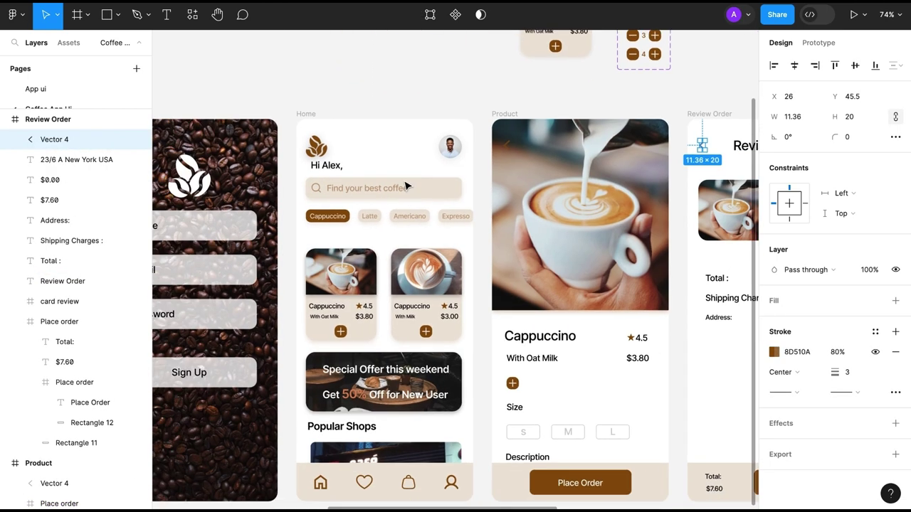
{"action": "scroll", "coordinate": [333, 145], "scroll_direction": "left", "scroll_amount": 3}
{"action": "scroll", "coordinate": [333, 146], "scroll_direction": "left", "scroll_amount": 3}
{"action": "left_click", "coordinate": [333, 146]}
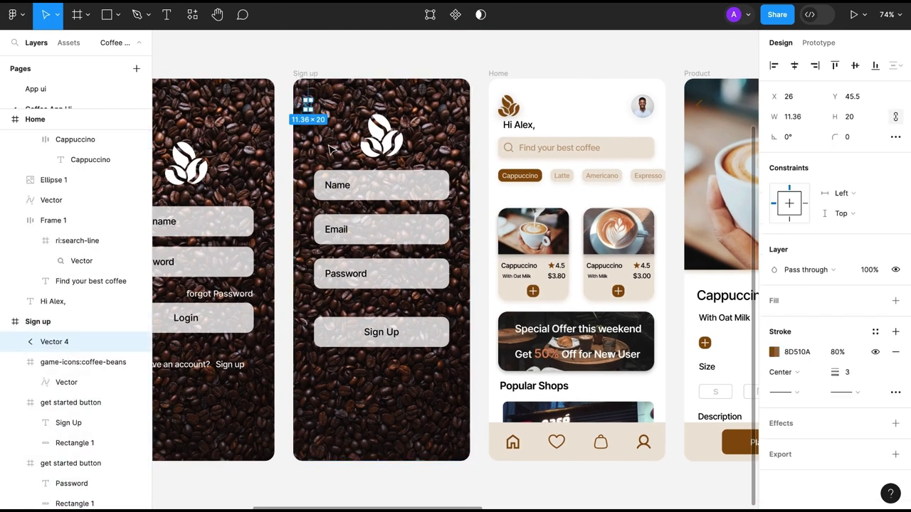
{"action": "key", "text": "Escape"}
{"action": "left_click", "coordinate": [307, 104]}
{"action": "left_click", "coordinate": [774, 351]}
{"action": "left_click", "coordinate": [682, 446]}
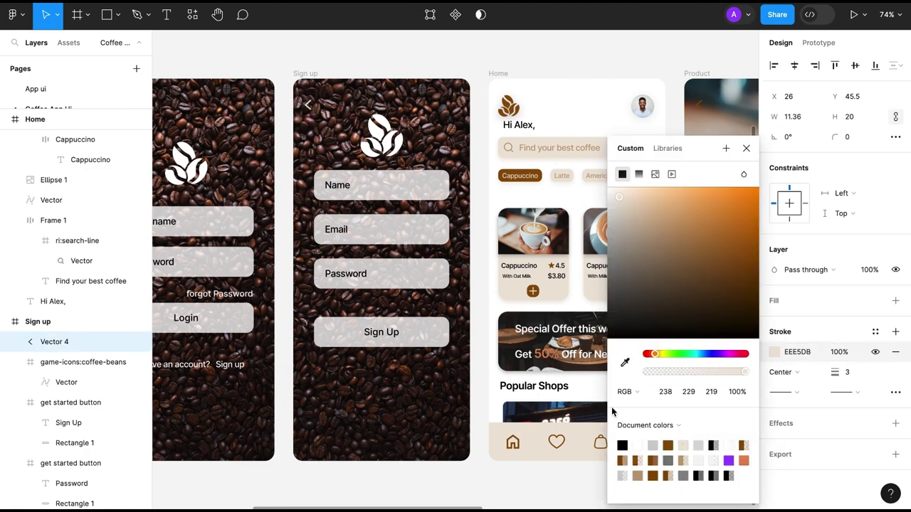
{"action": "left_click_drag", "start_coordinate": [629, 197], "coordinate": [662, 193]}
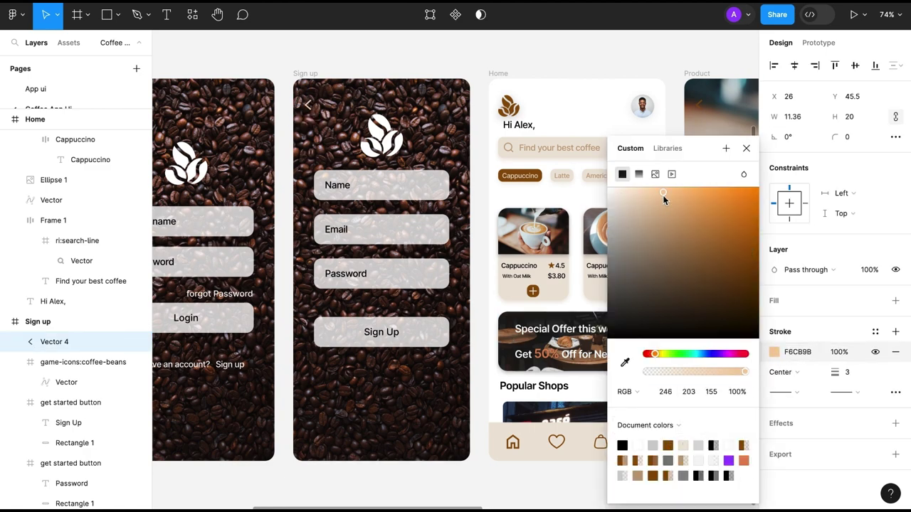
- Check the Product back arrow's stroke colour, then select the Payment Method Pay Now button
{"action": "scroll", "coordinate": [482, 194], "scroll_direction": "down", "scroll_amount": 5}
{"action": "left_click", "coordinate": [558, 112]}
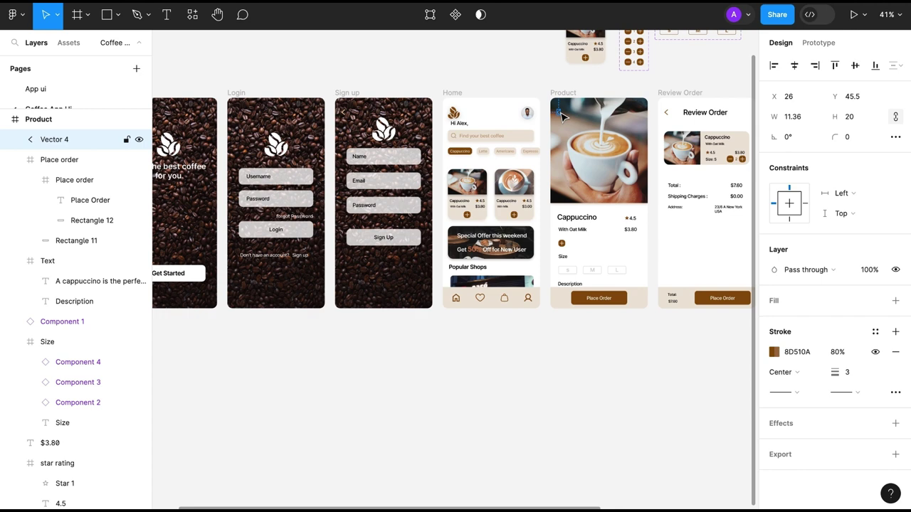
{"action": "left_click", "coordinate": [774, 351]}
{"action": "key", "text": "Escape"}
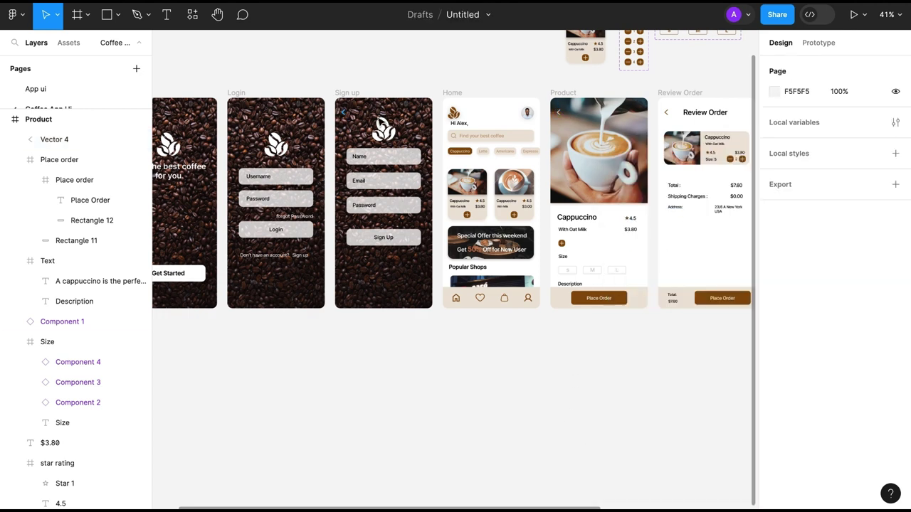
{"action": "scroll", "coordinate": [524, 408], "scroll_direction": "right", "scroll_amount": 5}
{"action": "scroll", "coordinate": [621, 363], "scroll_direction": "down", "scroll_amount": 3}
{"action": "left_click", "coordinate": [625, 349]}
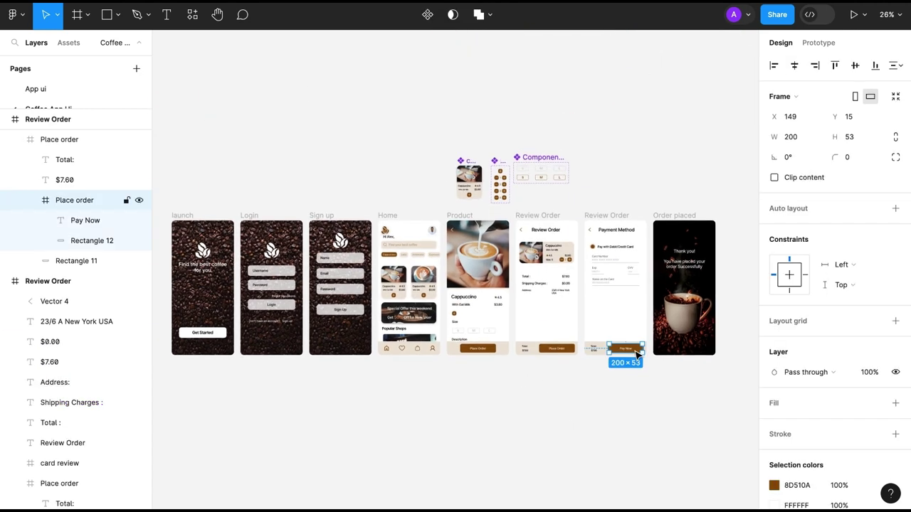
- Copy the Pay Now button into Order placed, below the thank-you message
{"action": "key", "text": "ctrl+c"}
{"action": "left_click", "coordinate": [668, 216]}
{"action": "key", "text": "ctrl+v"}
{"action": "scroll", "coordinate": [567, 421], "scroll_direction": "up", "scroll_amount": 5}
{"action": "left_click_drag", "start_coordinate": [387, 89], "coordinate": [396, 279]}
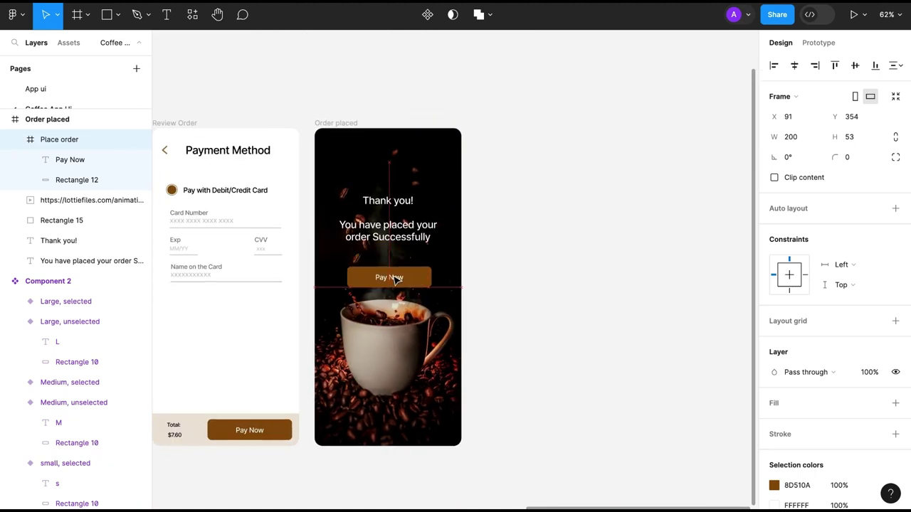
- Change the pasted button's label to 'View More Options'
{"action": "double_click", "coordinate": [396, 279]}
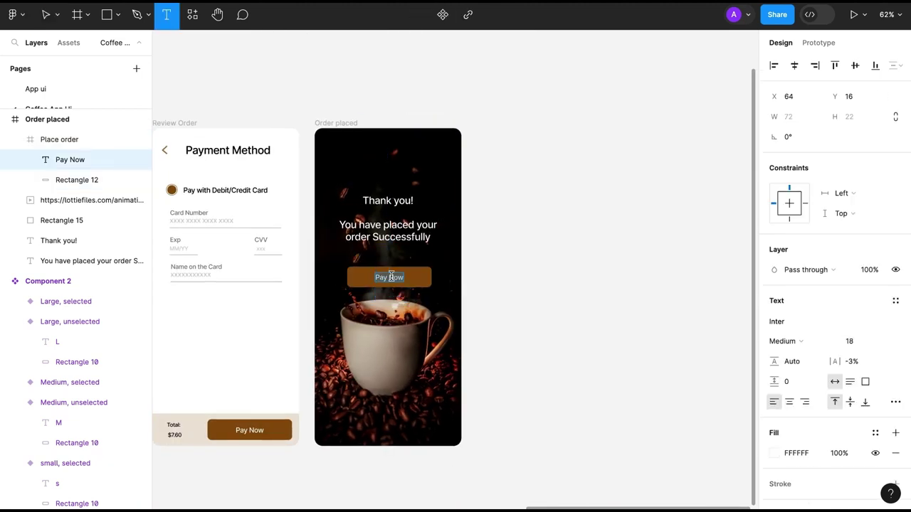
{"action": "type", "text": "View"}
{"action": "scroll", "coordinate": [390, 277], "scroll_direction": "left", "scroll_amount": 2}
{"action": "type", "text": "More Options"}
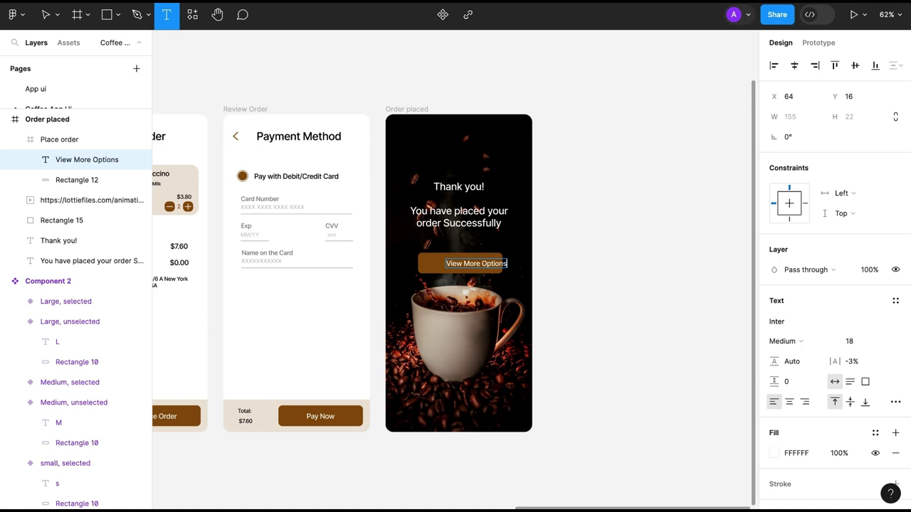
{"action": "key", "text": "Escape"}
{"action": "left_click", "coordinate": [773, 452]}
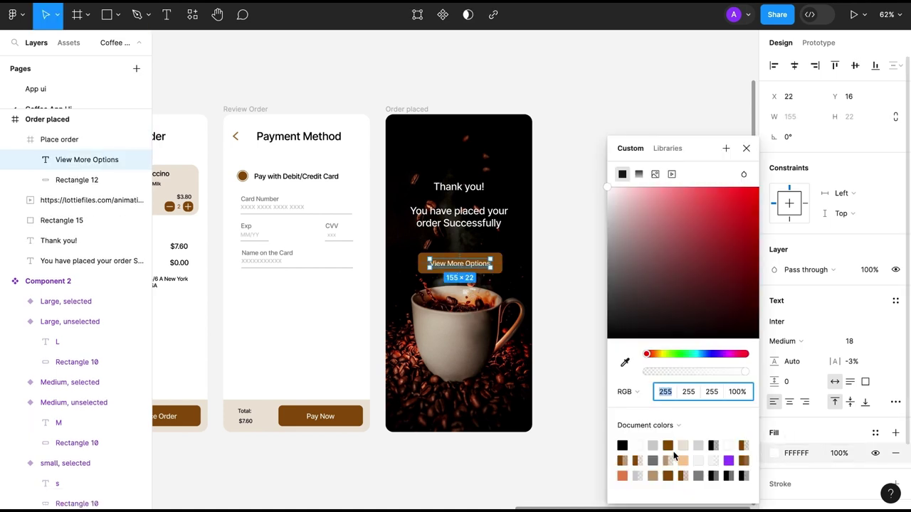
{"action": "left_click", "coordinate": [673, 451]}
- Make tapping View More Options navigate to Home
{"action": "left_click", "coordinate": [819, 42]}
{"action": "mouse_move", "coordinate": [499, 263]}
{"action": "left_mouse_down"}
{"action": "mouse_move", "coordinate": [523, 271]}
{"action": "mouse_move", "coordinate": [214, 234]}
{"action": "left_mouse_up"}
{"action": "left_click", "coordinate": [455, 268]}
{"action": "left_click", "coordinate": [313, 293]}
{"action": "key", "text": "shift+1"}
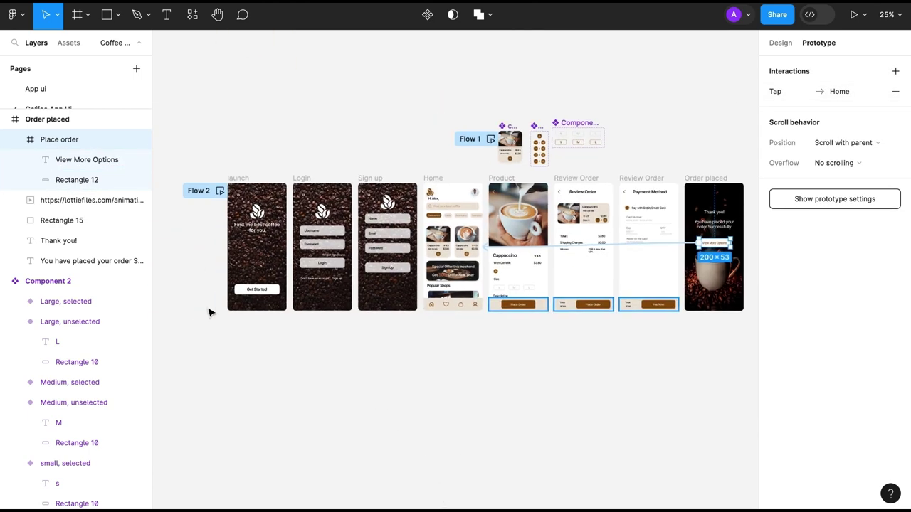
- Play Flow 2 from Get Started, visit Sign Up and back, then log in to Home
{"action": "left_click", "coordinate": [197, 215]}
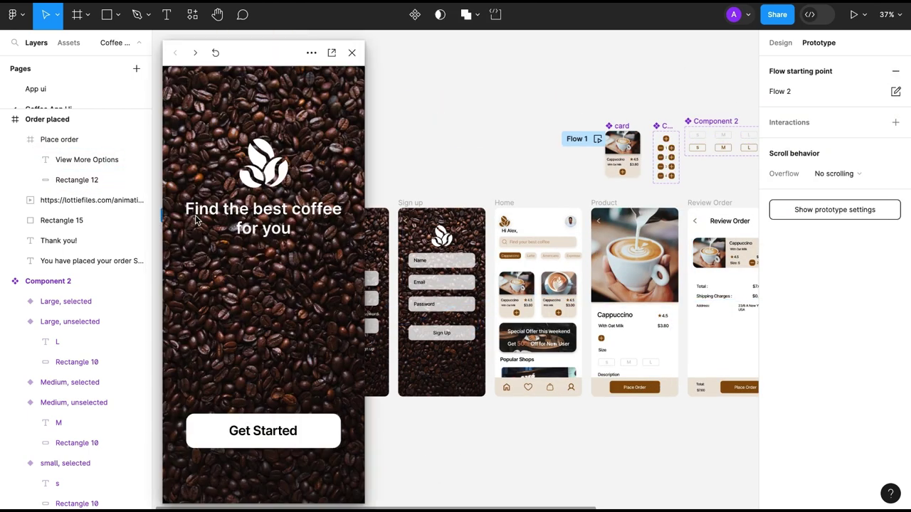
{"action": "left_click", "coordinate": [258, 436]}
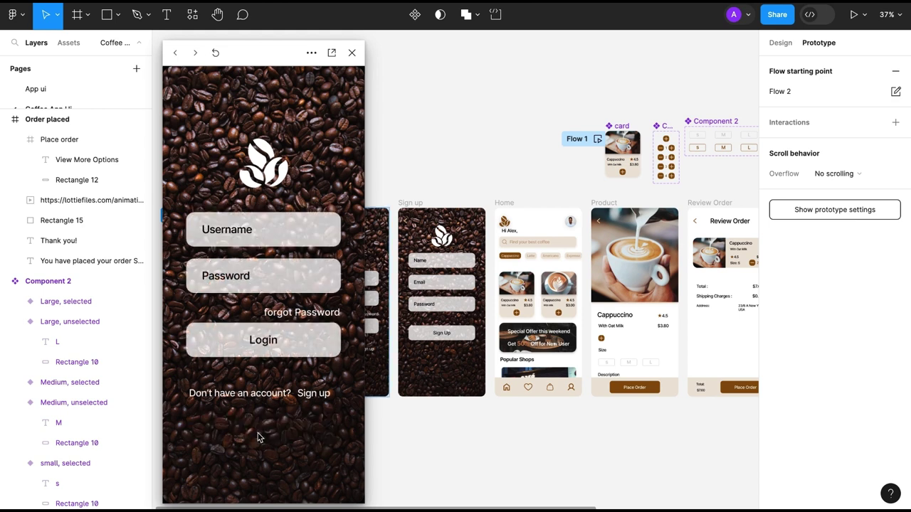
{"action": "left_click", "coordinate": [316, 396]}
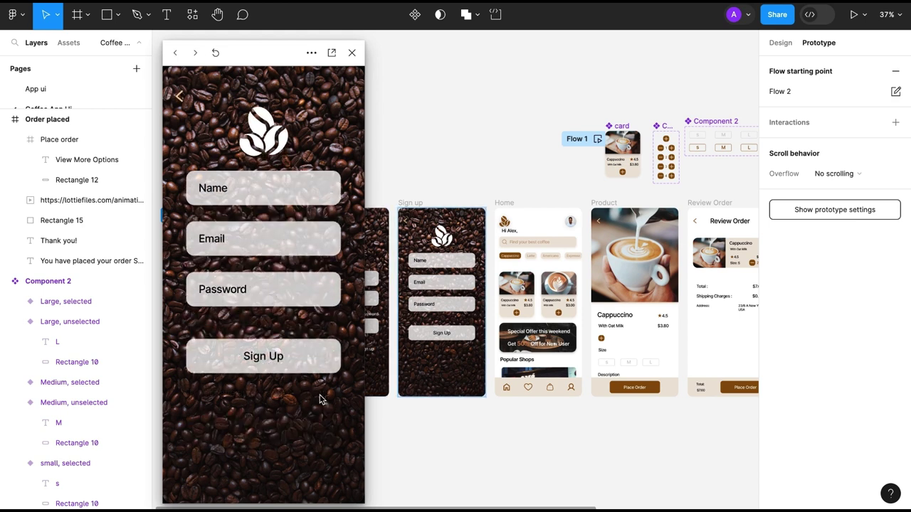
{"action": "left_click", "coordinate": [181, 99]}
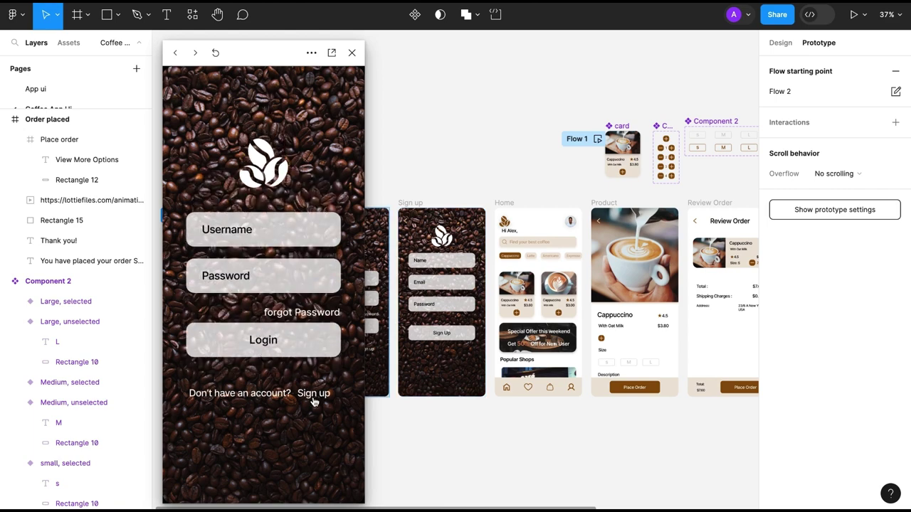
{"action": "left_click", "coordinate": [270, 339]}
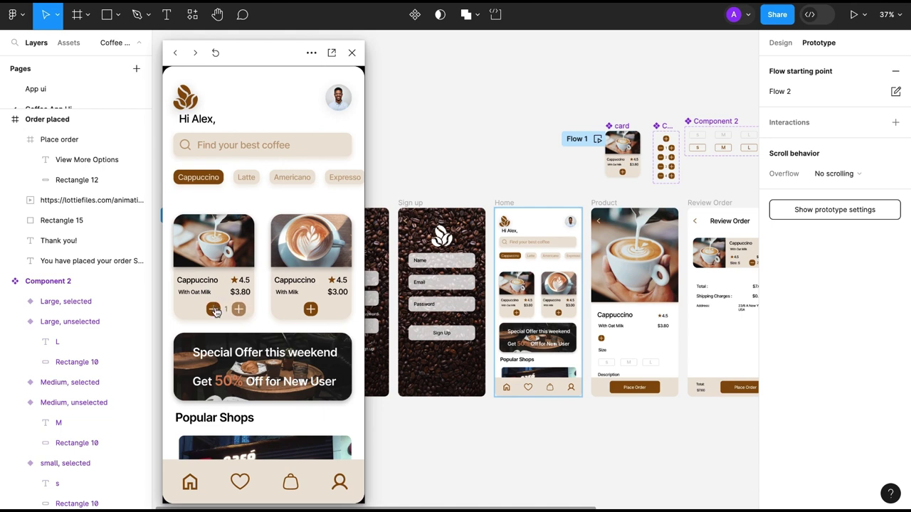
- Order a Cappuccino through Review Order, Payment and Order placed, return Home, and close the preview
{"action": "left_click", "coordinate": [211, 280]}
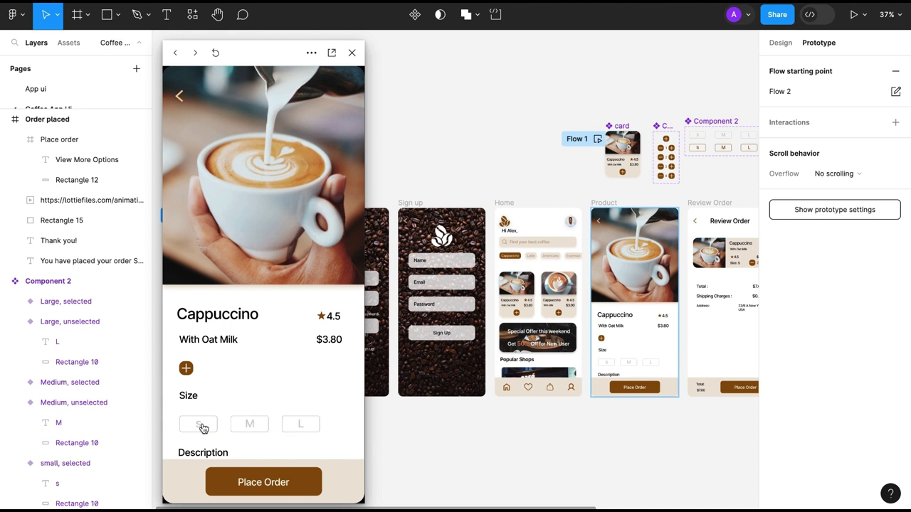
{"action": "left_click", "coordinate": [186, 369]}
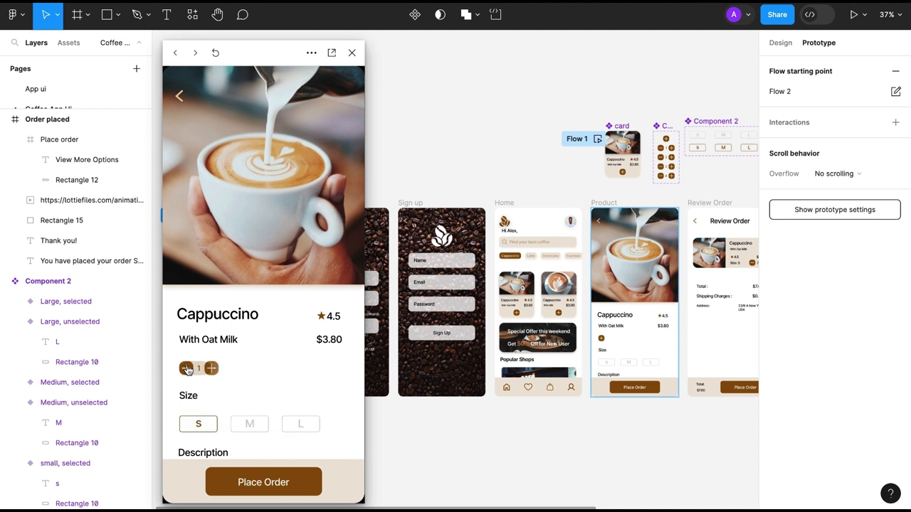
{"action": "left_click", "coordinate": [263, 486]}
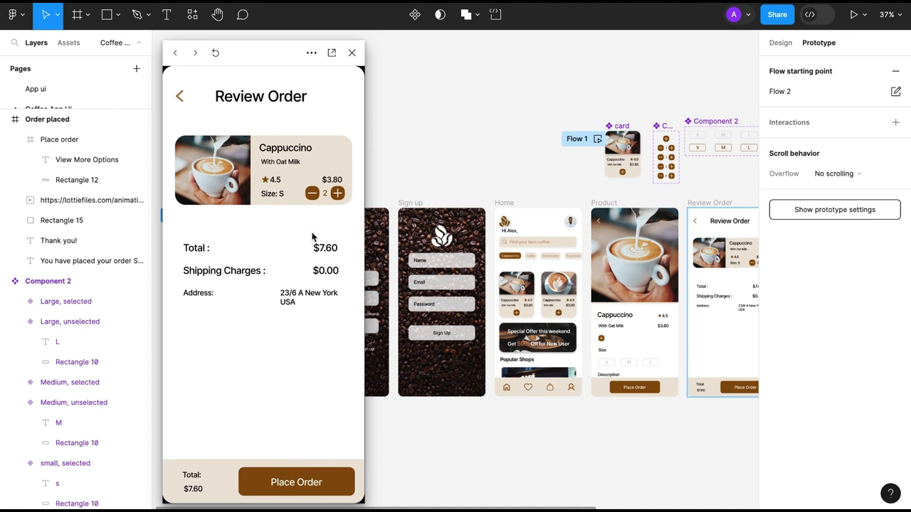
{"action": "left_click", "coordinate": [297, 484]}
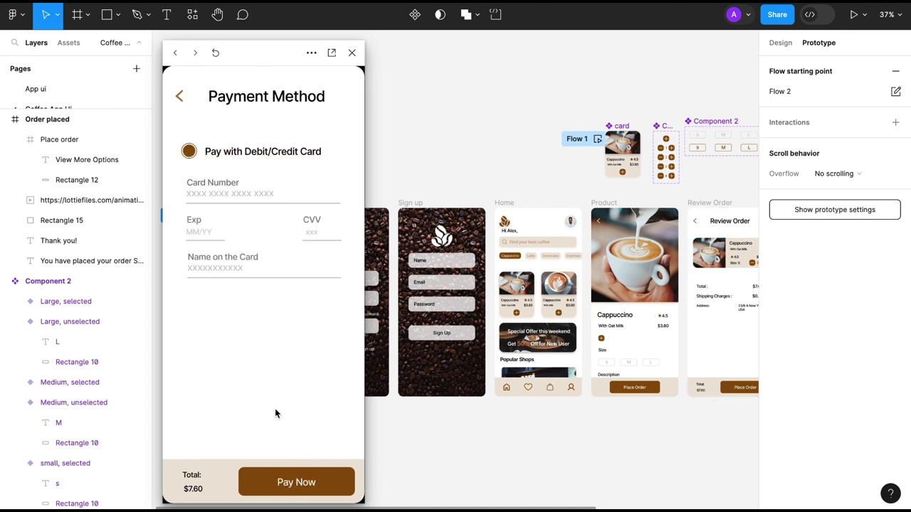
{"action": "left_click", "coordinate": [290, 482]}
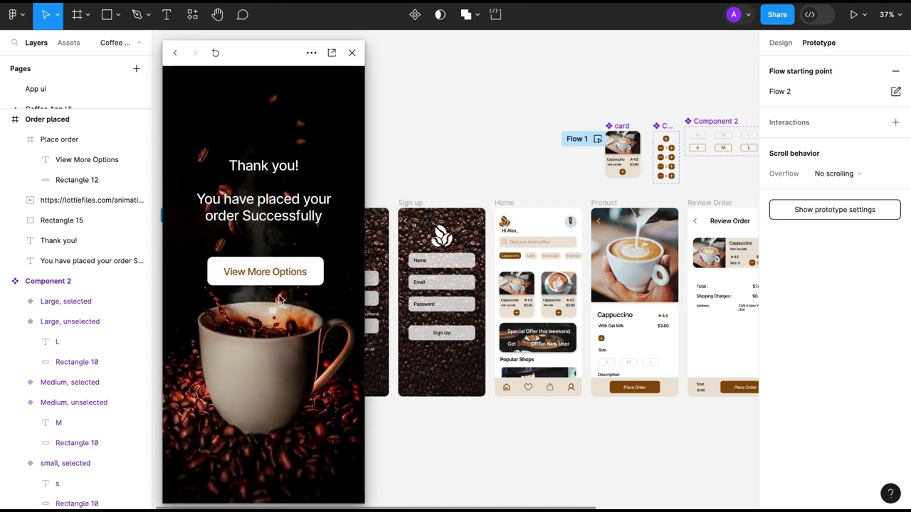
{"action": "left_click", "coordinate": [270, 269]}
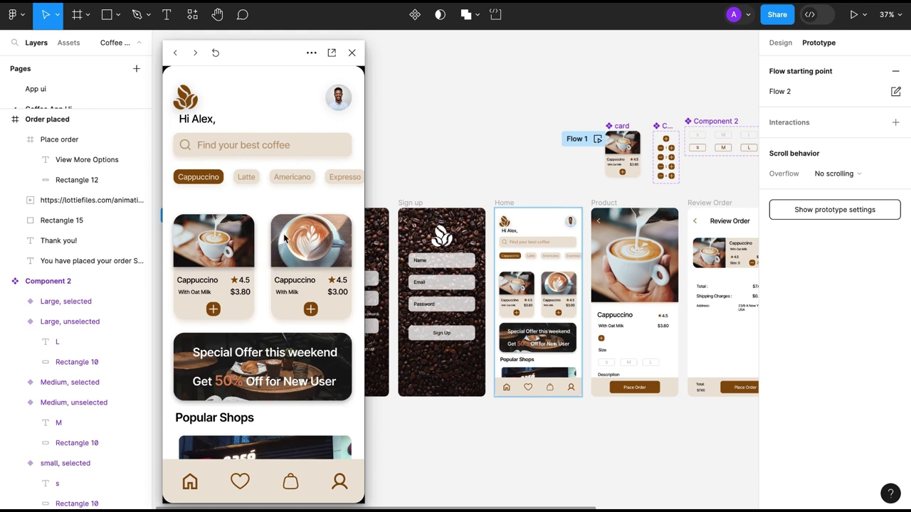
{"action": "left_click", "coordinate": [352, 53]}
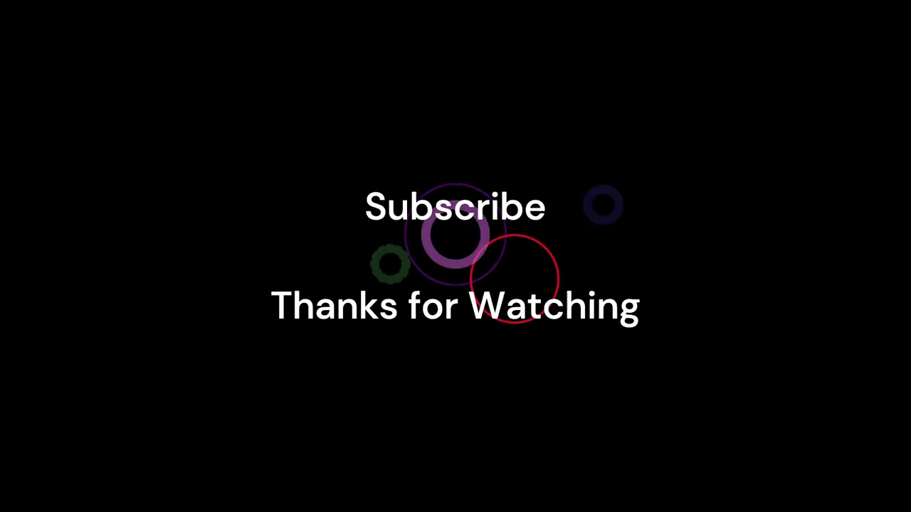